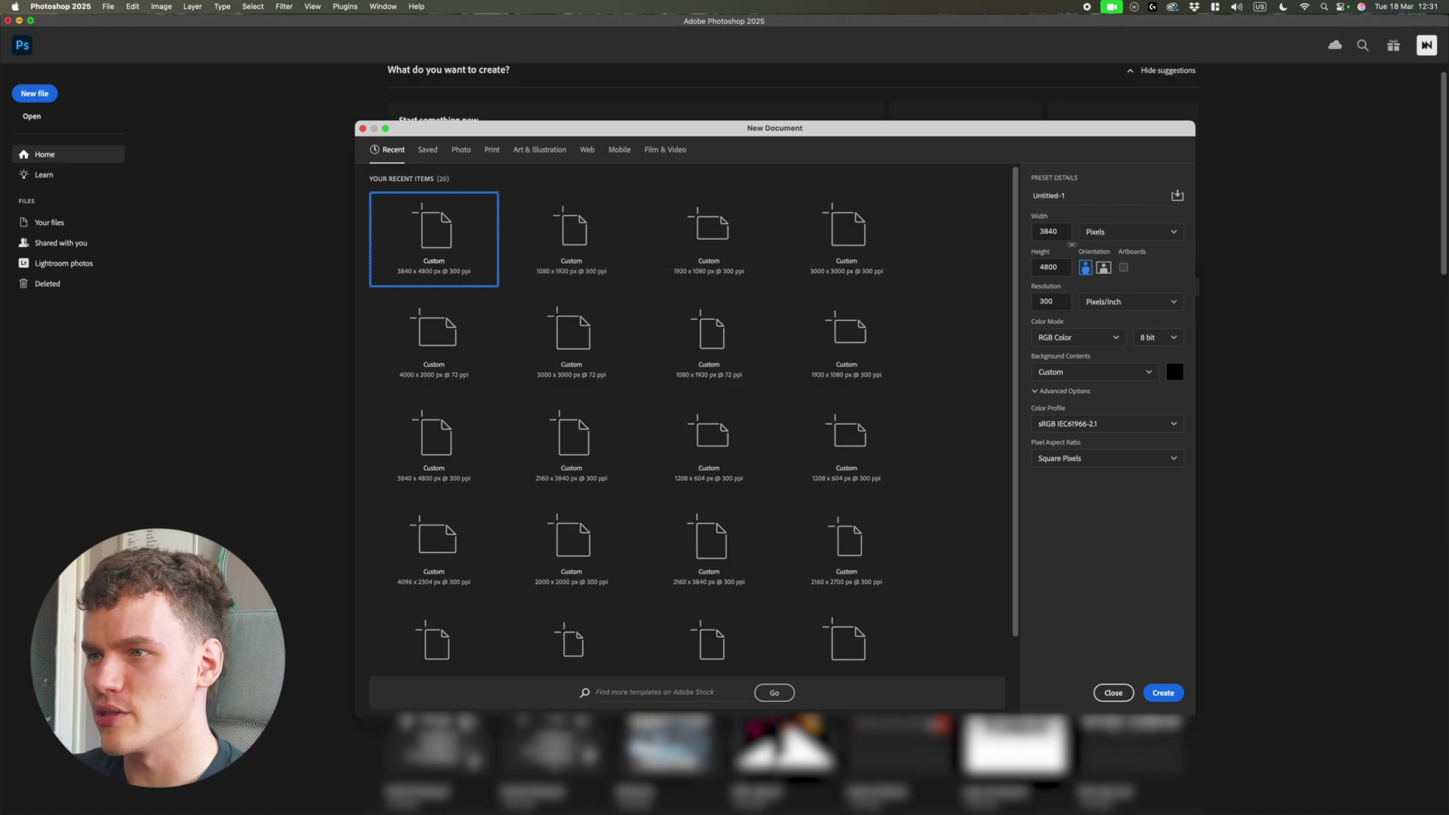
Create a new 3840 x 4800 px document at 300 pixels/inch in RGB Color and collapse the document properties.
{"action": "left_click", "coordinate": [1067, 233]}
{"action": "left_click", "coordinate": [1067, 268]}
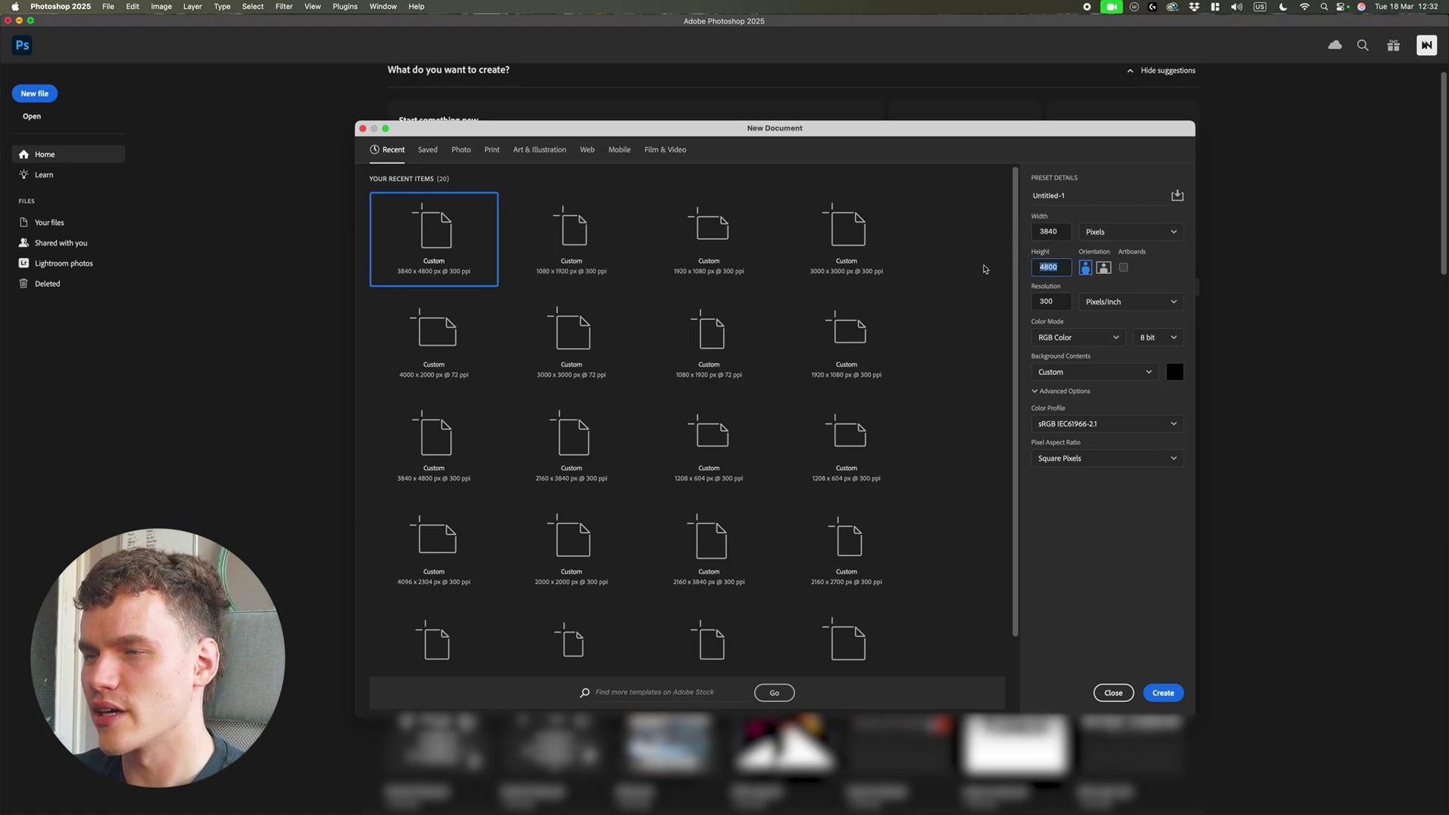
{"action": "left_click", "coordinate": [1166, 695]}
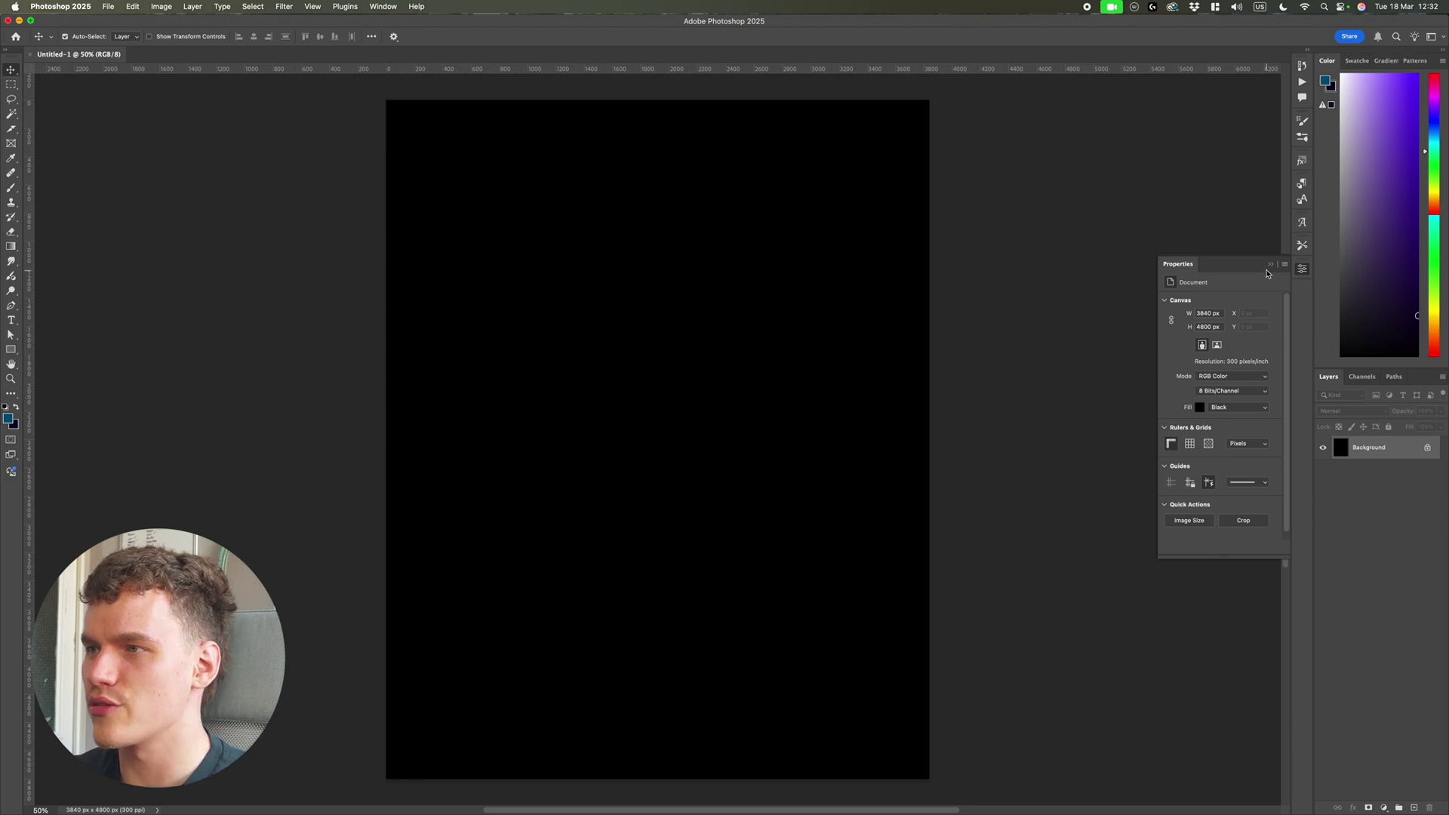
{"action": "left_click", "coordinate": [1270, 265]}
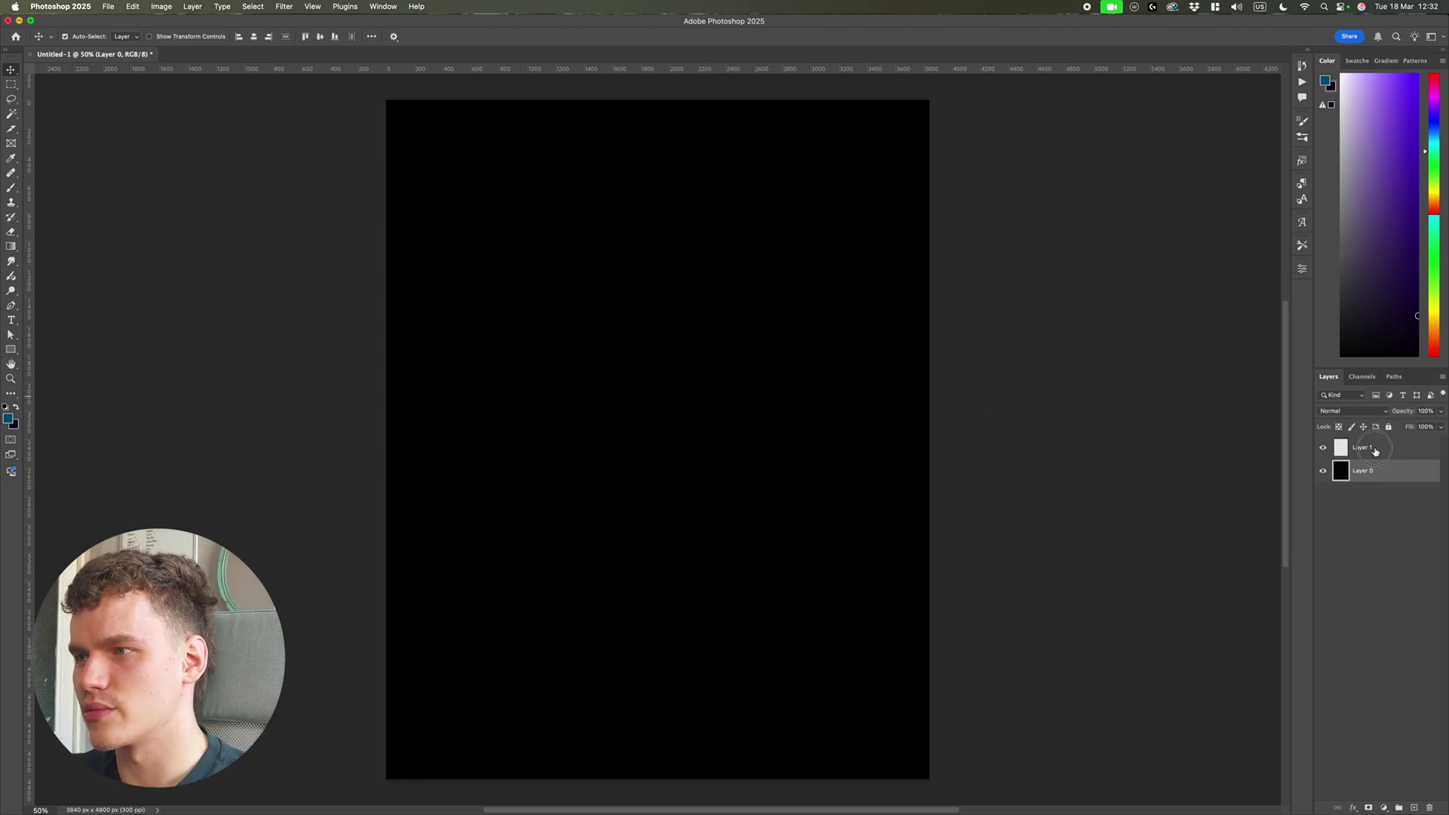
Delete the black background layer, keeping only the empty Layer 1.
{"action": "left_click", "coordinate": [1374, 450]}
{"action": "left_click", "coordinate": [1379, 470]}
{"action": "key", "text": "Delete"}
{"action": "left_click", "coordinate": [1108, 395]}
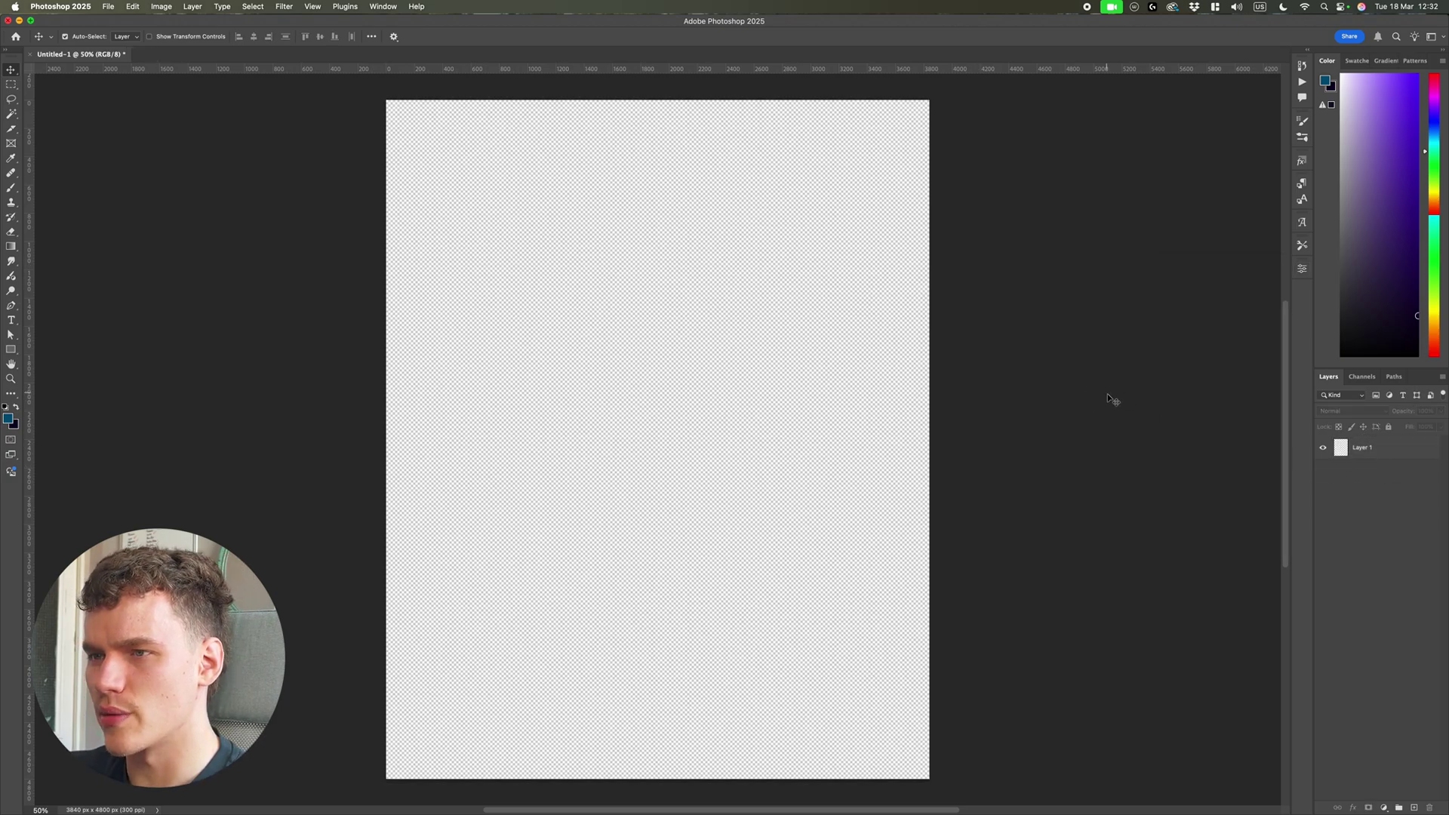
{"action": "scroll", "coordinate": [1110, 401], "scroll_direction": "up", "scroll_amount": 1}
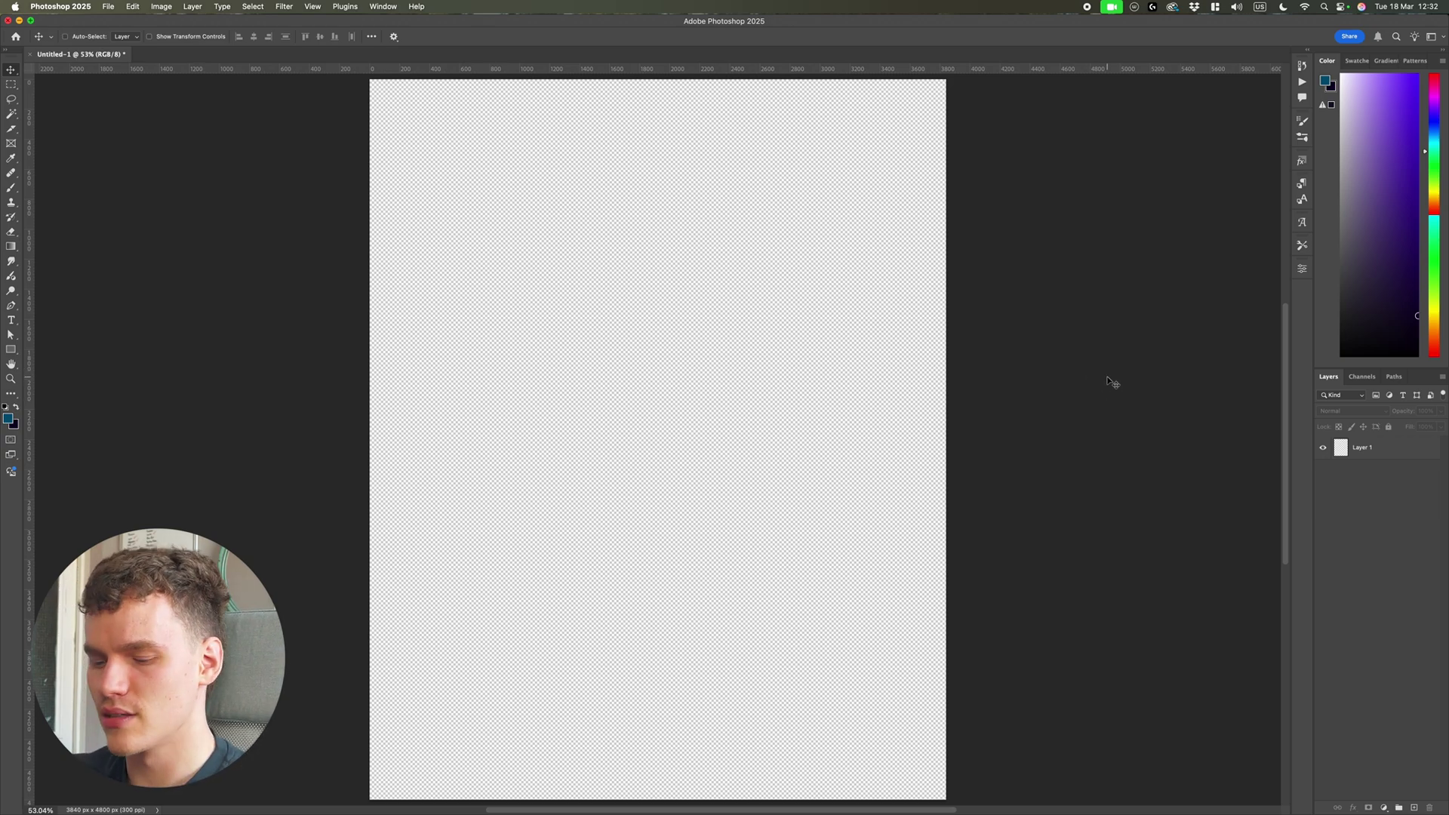
{"action": "scroll", "coordinate": [1140, 376], "scroll_direction": "down", "scroll_amount": 1}
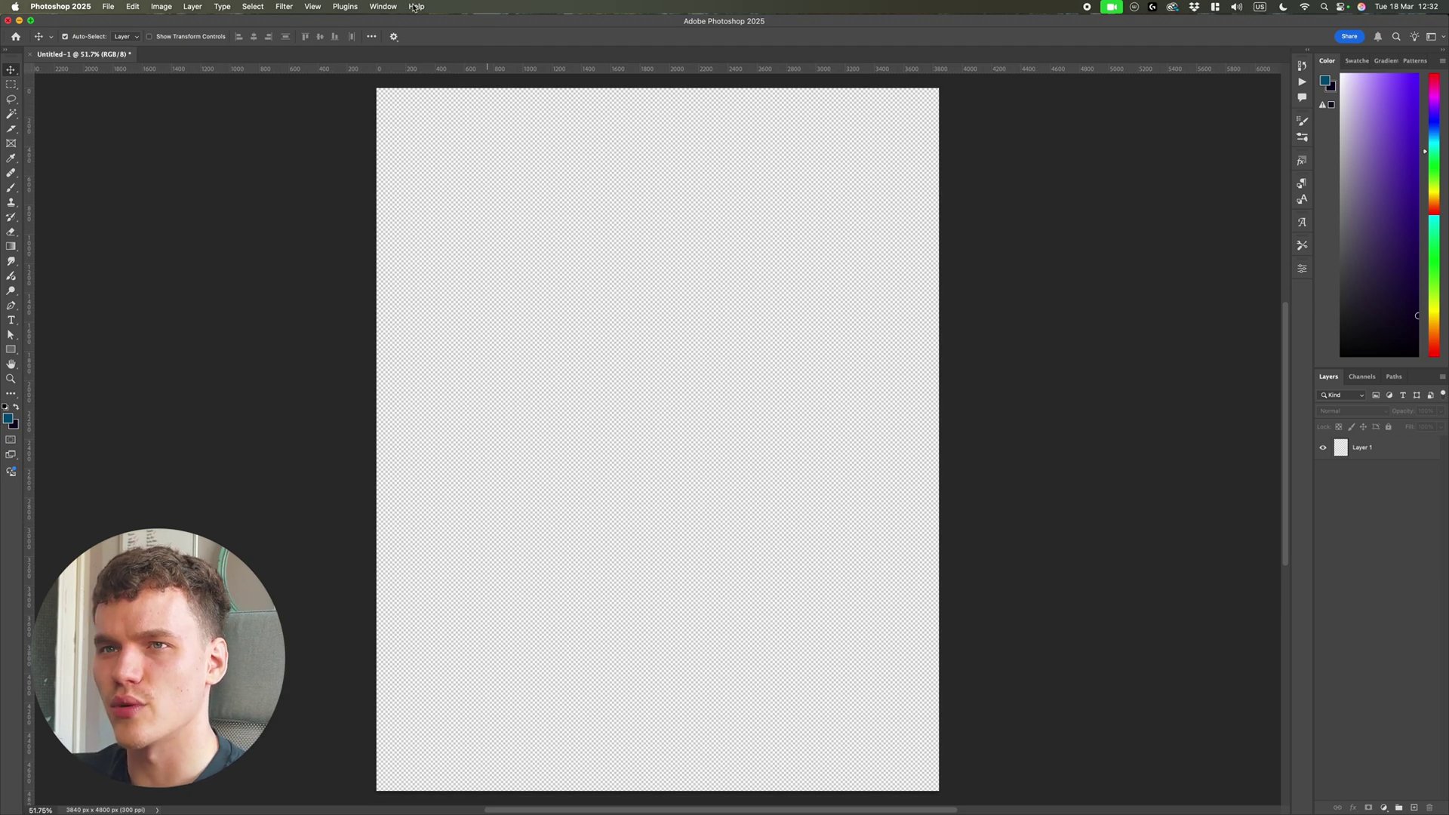
Create a guide layout without columns or rows, using 200 px margins on all four sides.
{"action": "left_click", "coordinate": [313, 6]}
{"action": "mouse_move", "coordinate": [355, 294]}
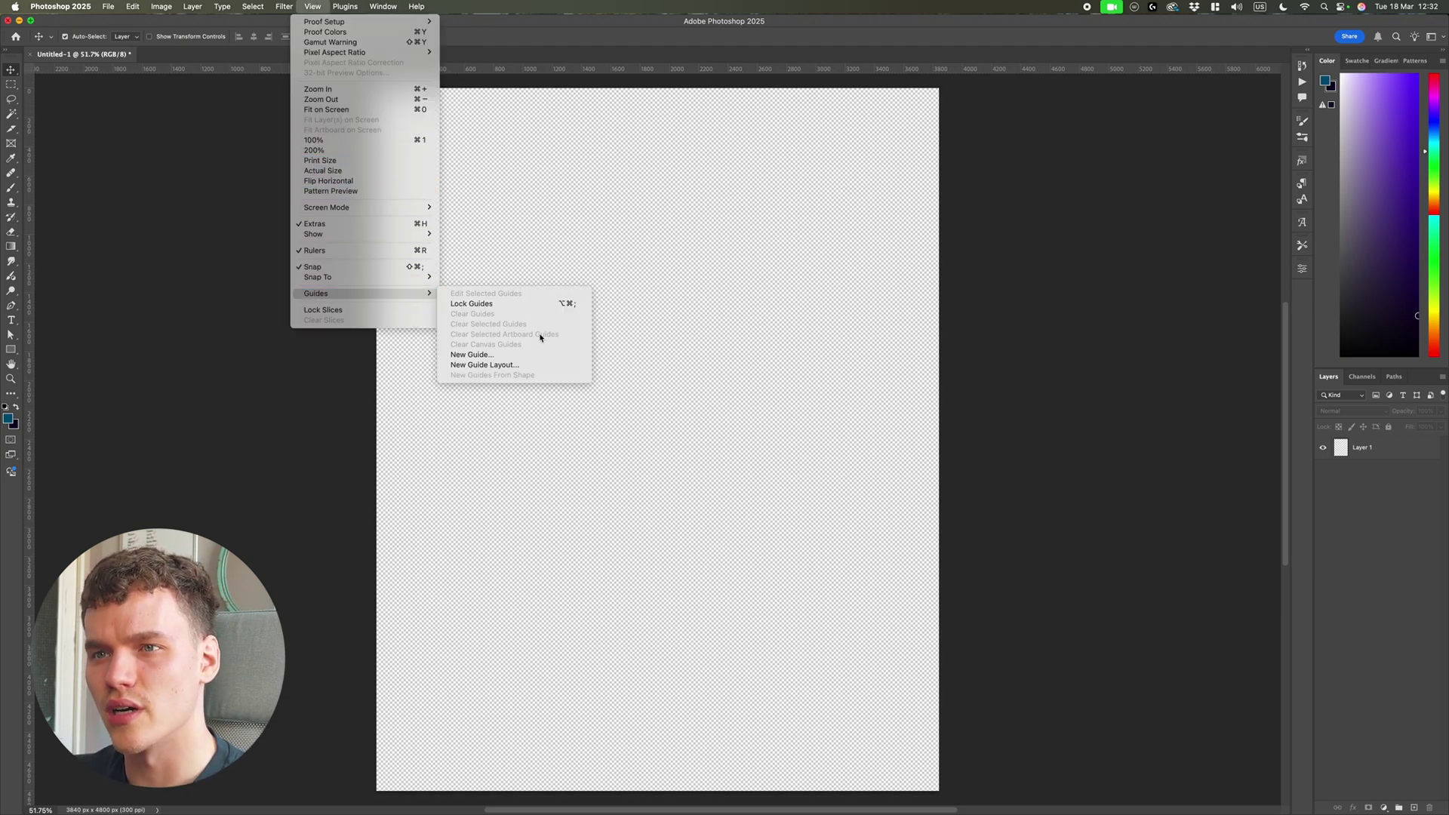
{"action": "left_click", "coordinate": [527, 365]}
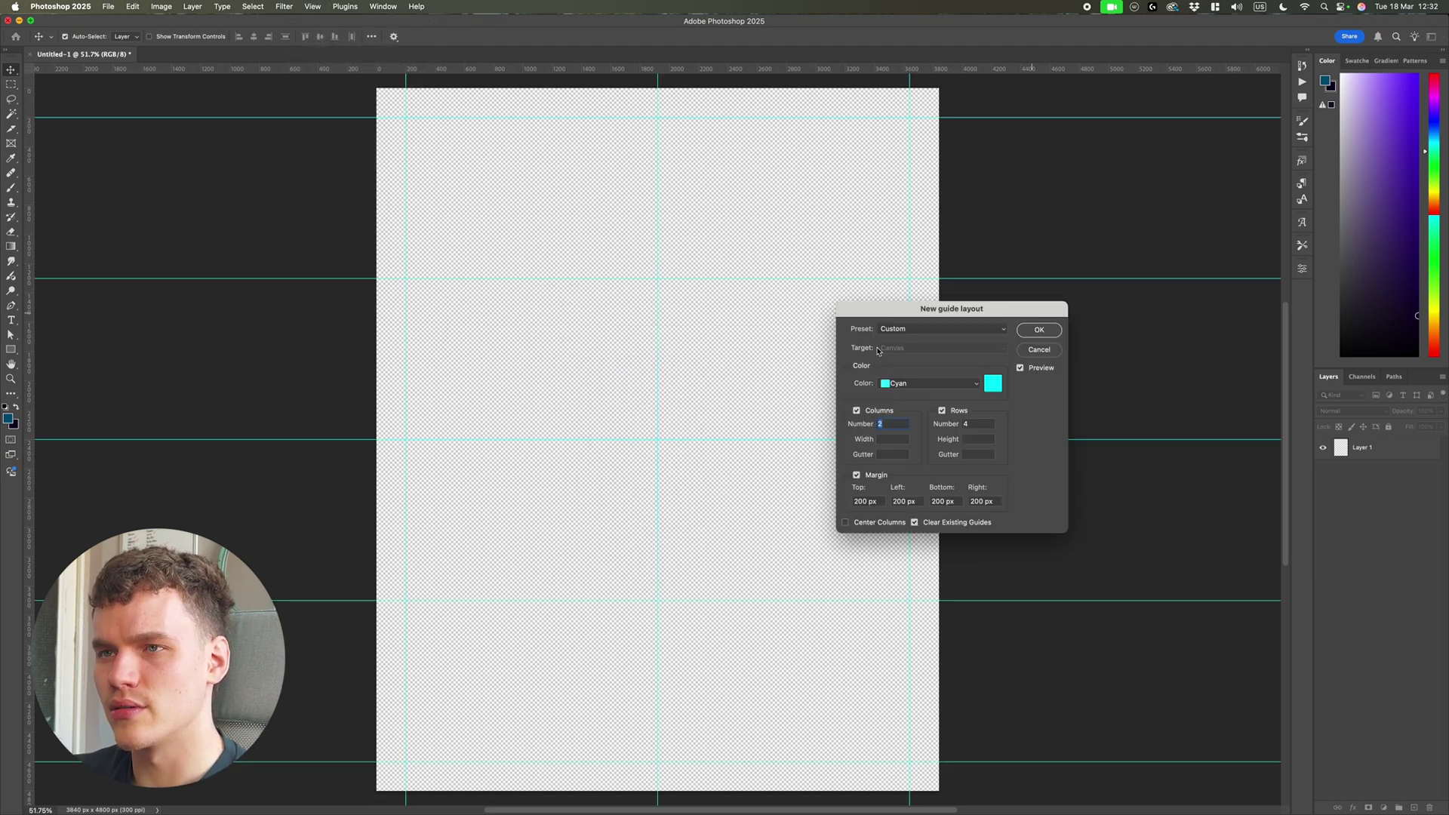
{"action": "left_click", "coordinate": [882, 410]}
{"action": "left_click", "coordinate": [956, 411]}
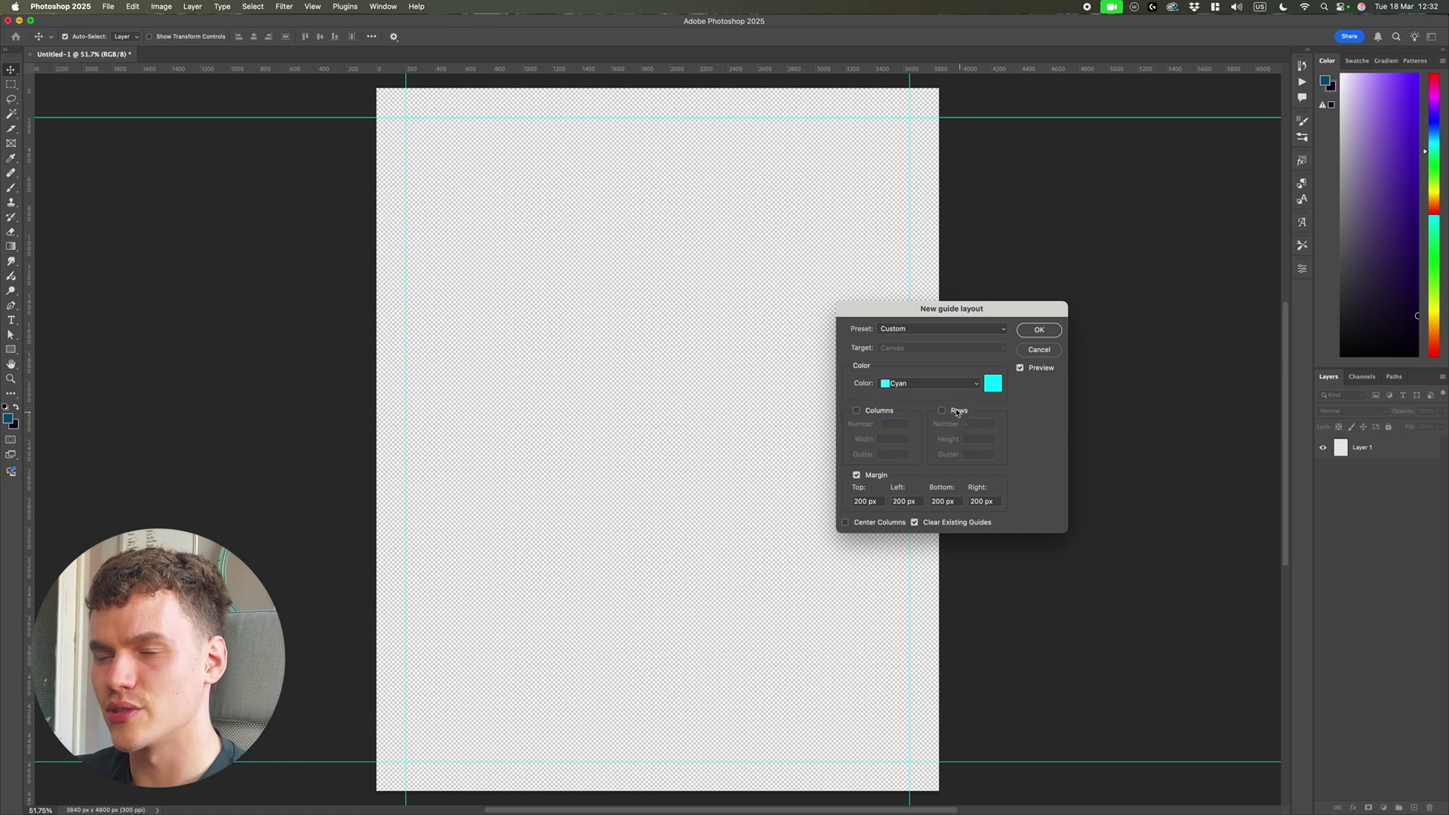
{"action": "left_click_drag", "start_coordinate": [880, 501], "coordinate": [802, 501]}
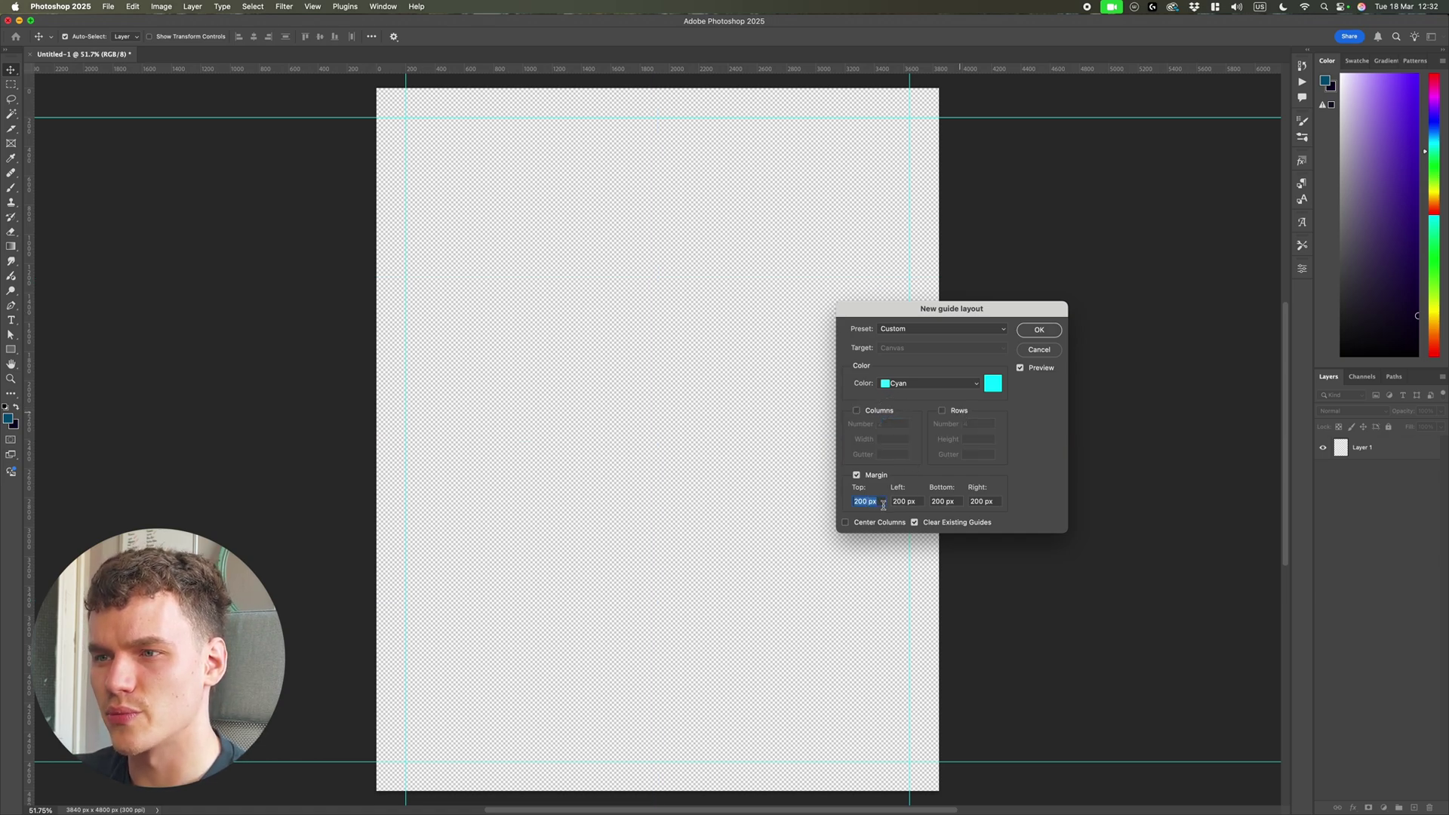
{"action": "left_click", "coordinate": [1038, 330]}
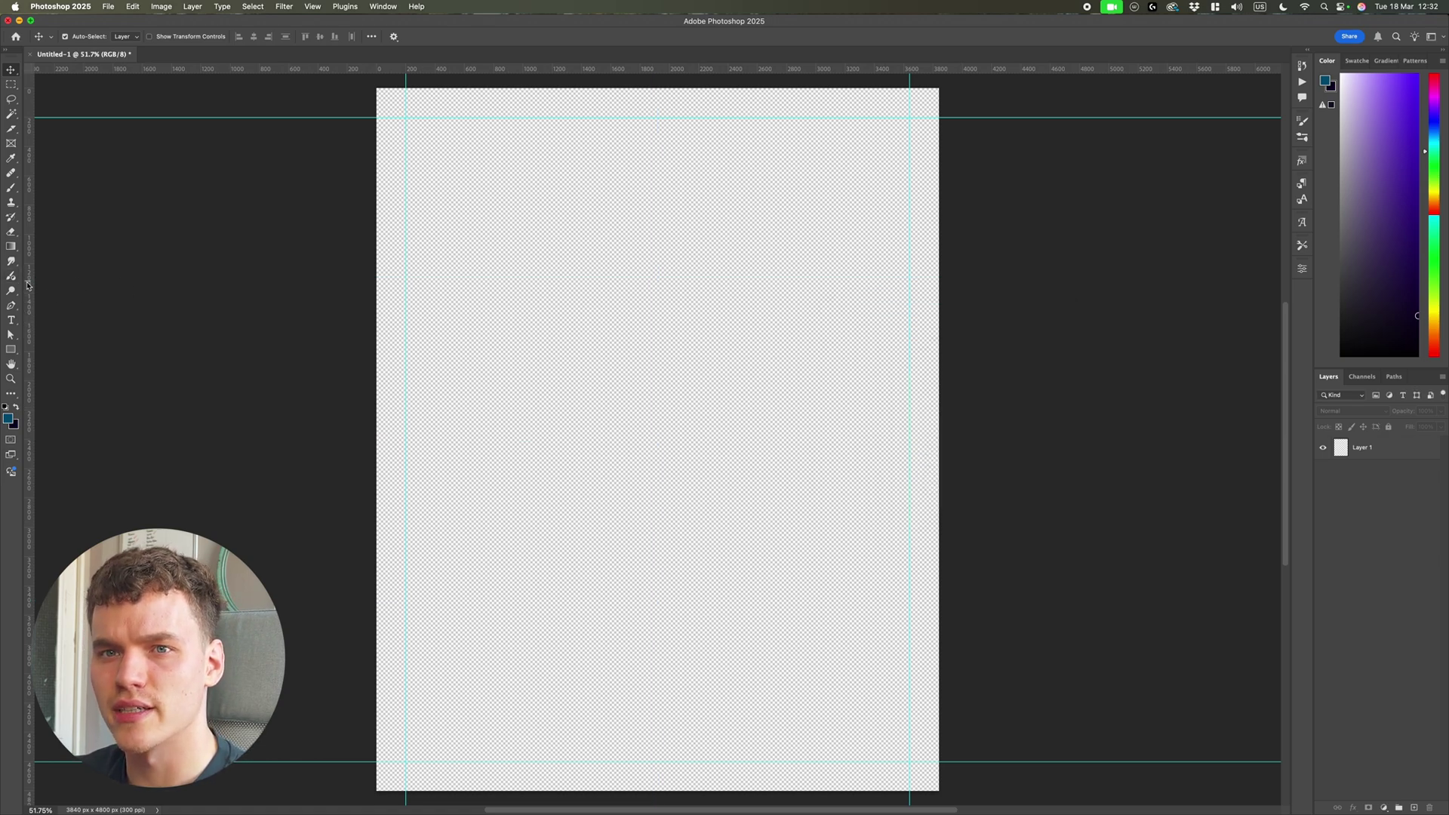
Add one vertical and one horizontal guide through the centre of the canvas.
{"action": "left_click_drag", "start_coordinate": [26, 283], "coordinate": [660, 284]}
{"action": "left_click_drag", "start_coordinate": [737, 75], "coordinate": [747, 440]}
{"action": "scroll", "coordinate": [1087, 427], "scroll_direction": "down", "scroll_amount": 1}
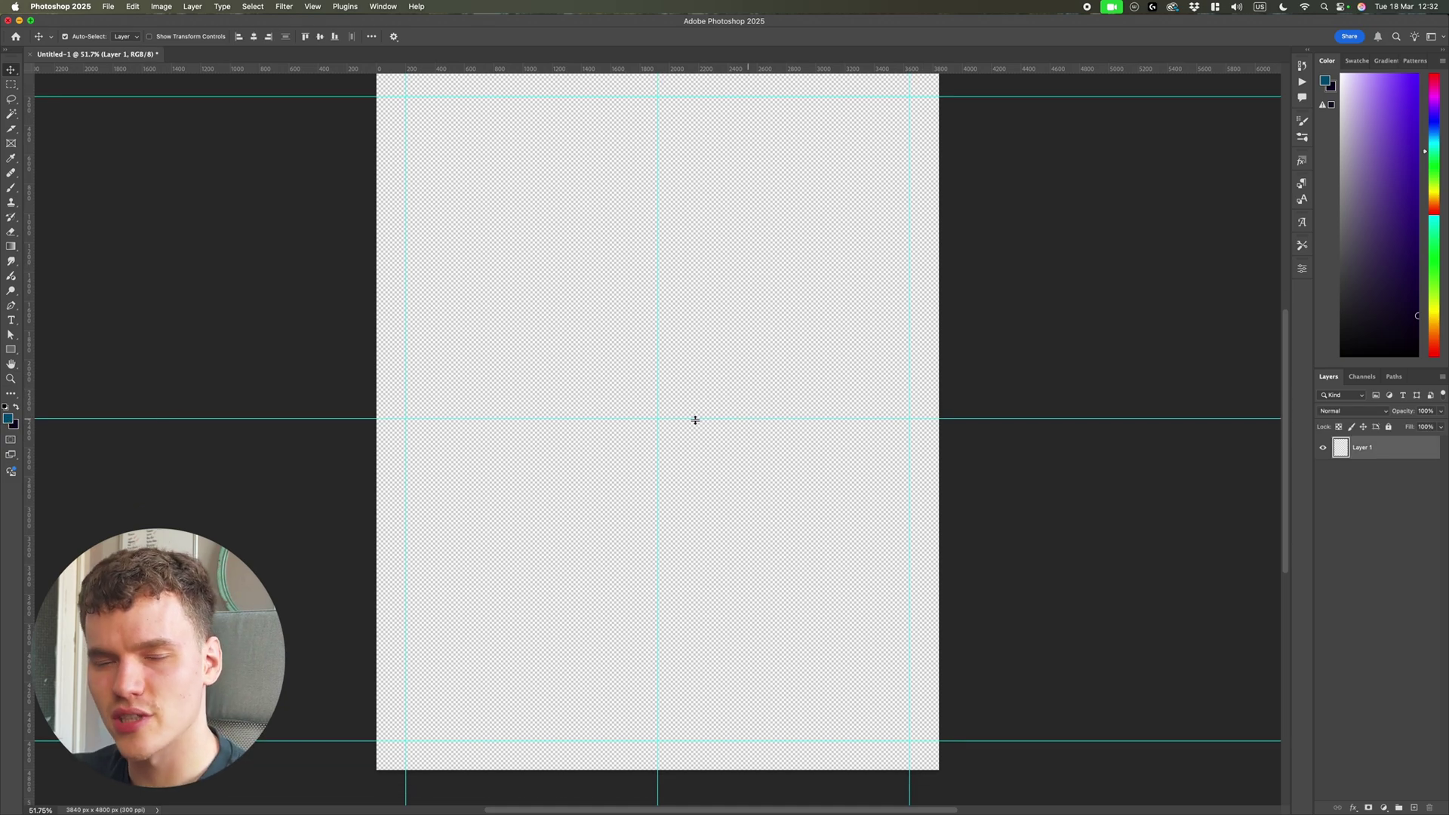
Set the foreground colour to the bright blue 0090ff.
{"action": "left_click", "coordinate": [9, 418]}
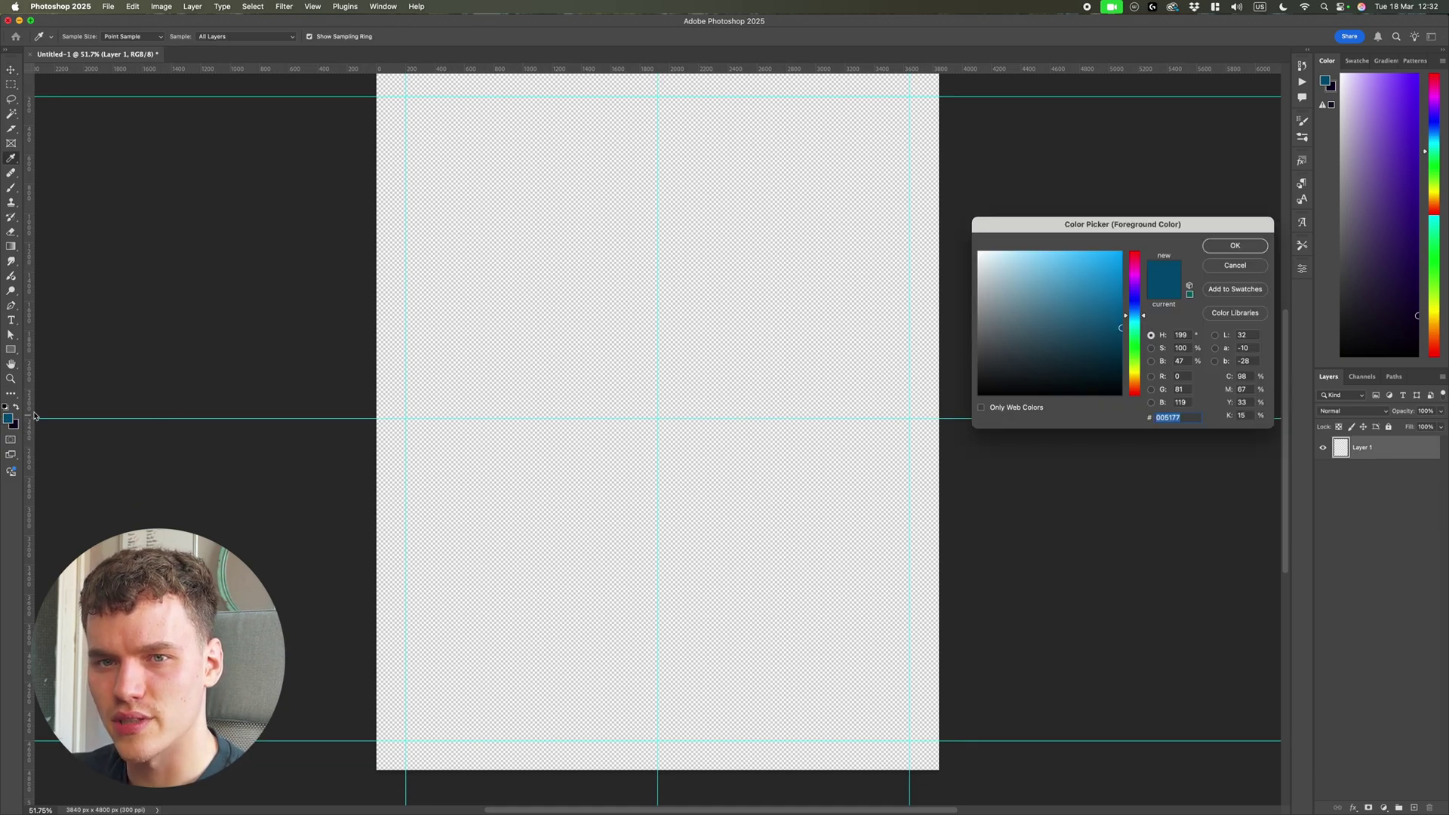
{"action": "left_click_drag", "start_coordinate": [1137, 316], "coordinate": [1137, 313]}
{"action": "left_click_drag", "start_coordinate": [1098, 264], "coordinate": [1123, 225]}
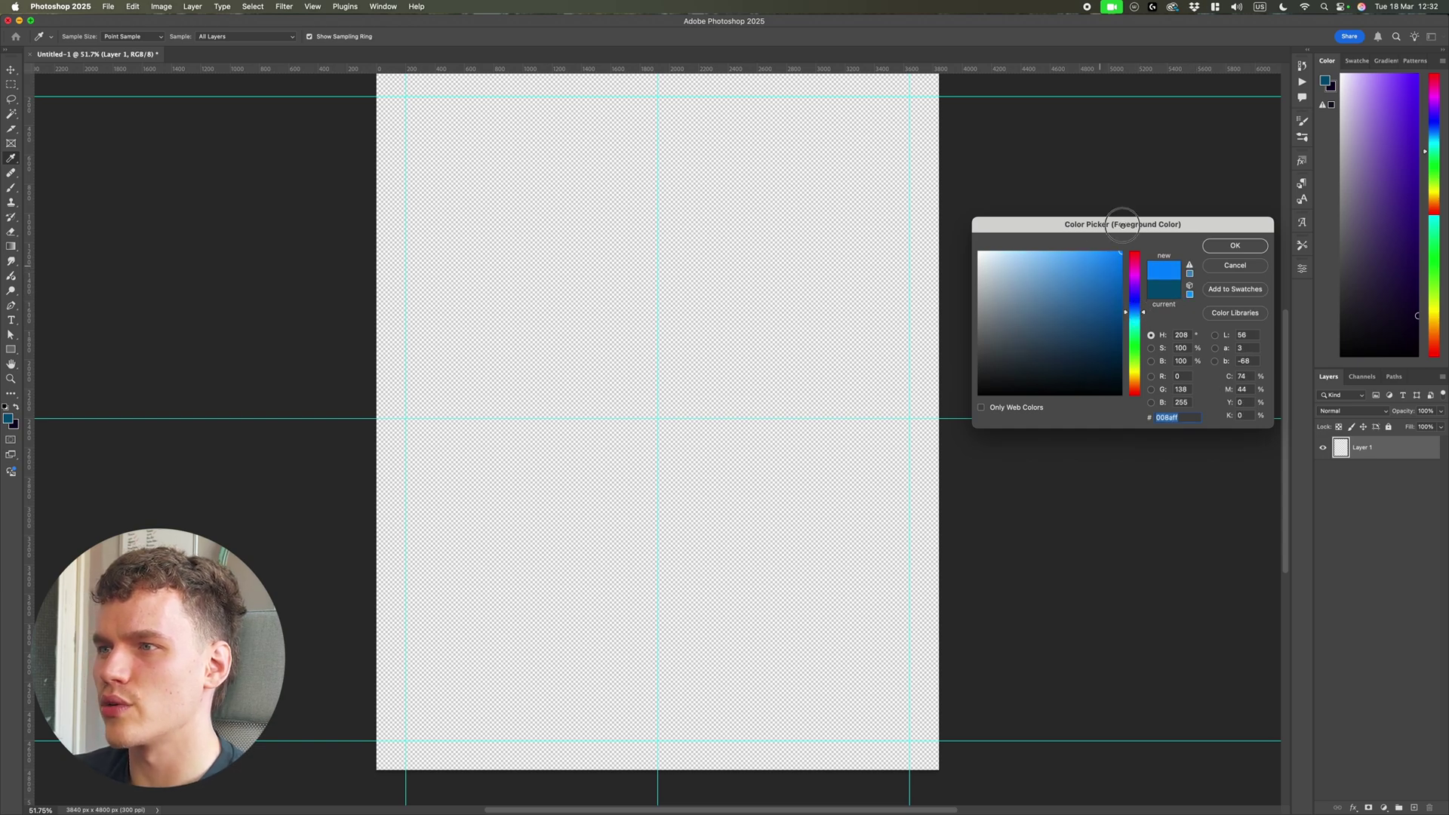
{"action": "left_click", "coordinate": [1138, 315]}
{"action": "left_click_drag", "start_coordinate": [1139, 316], "coordinate": [1141, 314]}
{"action": "mouse_move", "coordinate": [1095, 257]}
{"action": "left_mouse_down"}
{"action": "mouse_move", "coordinate": [1022, 265]}
{"action": "mouse_move", "coordinate": [1002, 349]}
{"action": "mouse_move", "coordinate": [1087, 341]}
{"action": "mouse_move", "coordinate": [1080, 331]}
{"action": "mouse_move", "coordinate": [997, 378]}
{"action": "mouse_move", "coordinate": [993, 257]}
{"action": "mouse_move", "coordinate": [1122, 251]}
{"action": "left_mouse_up"}
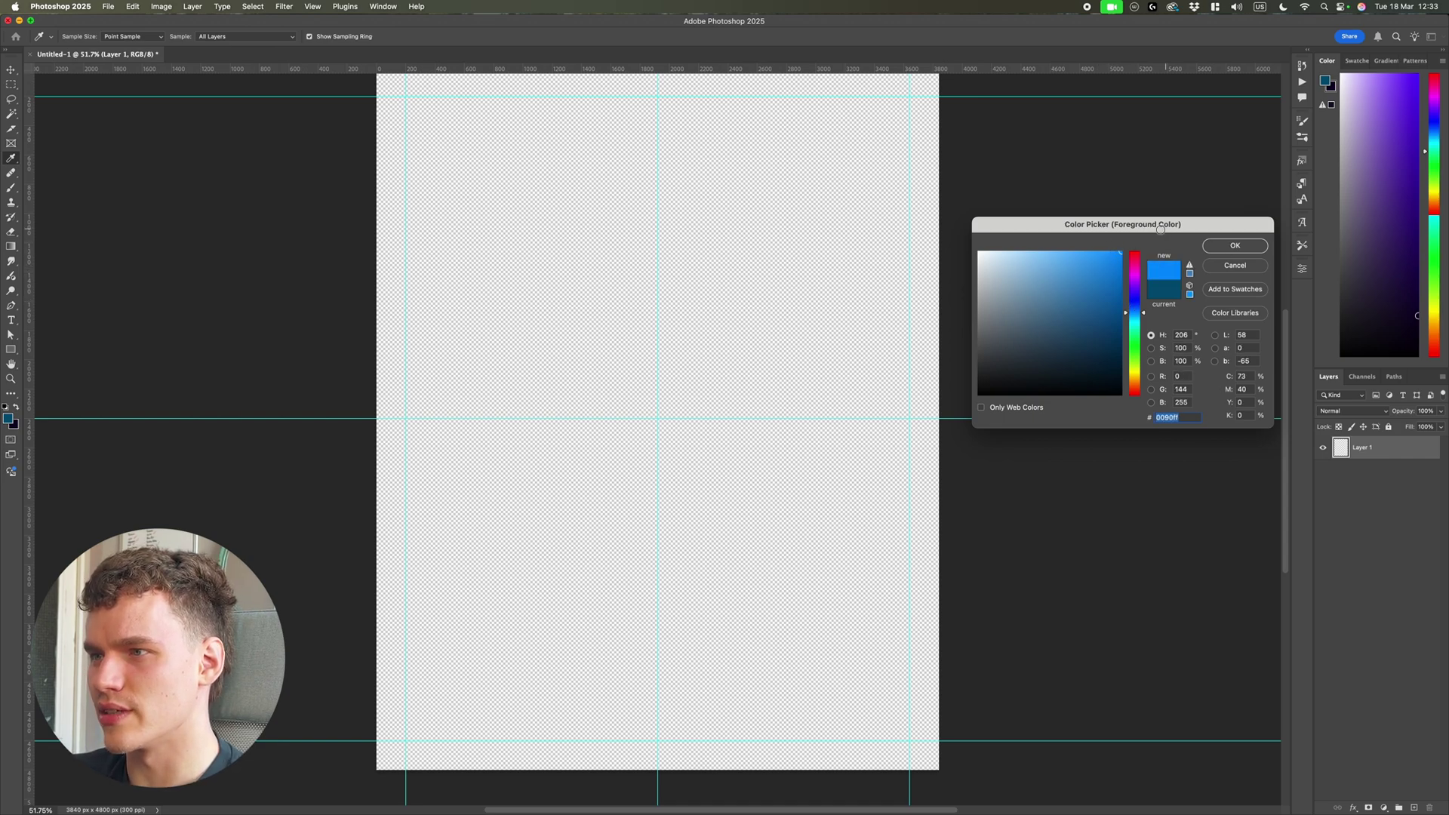
{"action": "left_click", "coordinate": [1234, 247]}
Swap the foreground and background colours and fill Layer 1 with the bright blue.
{"action": "key", "text": "x"}
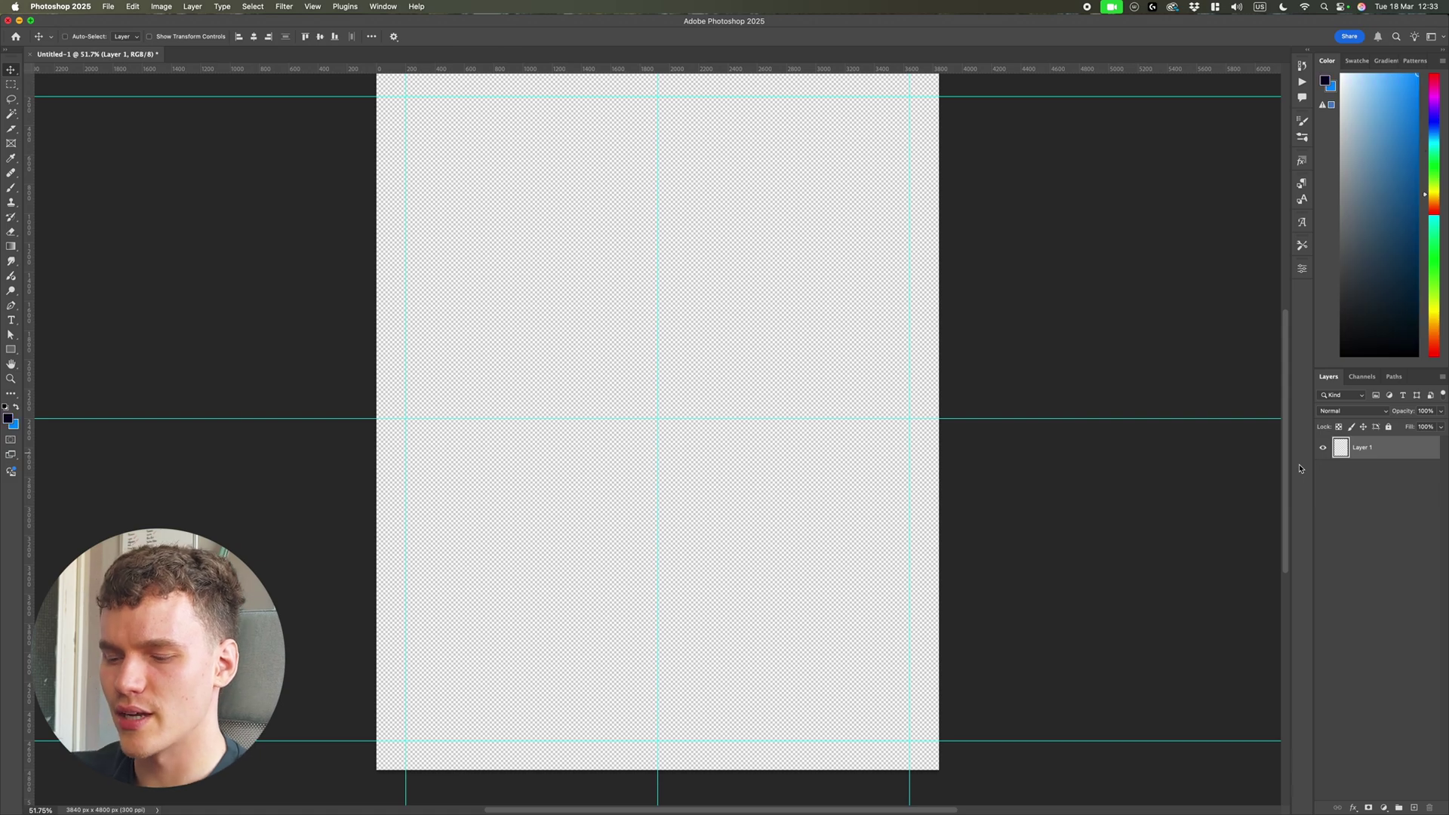
{"action": "key", "text": "v"}
{"action": "key", "text": "super+BackSpace"}
{"action": "left_click", "coordinate": [1002, 478]}
{"action": "scroll", "coordinate": [1001, 477], "scroll_direction": "down", "scroll_amount": 1}
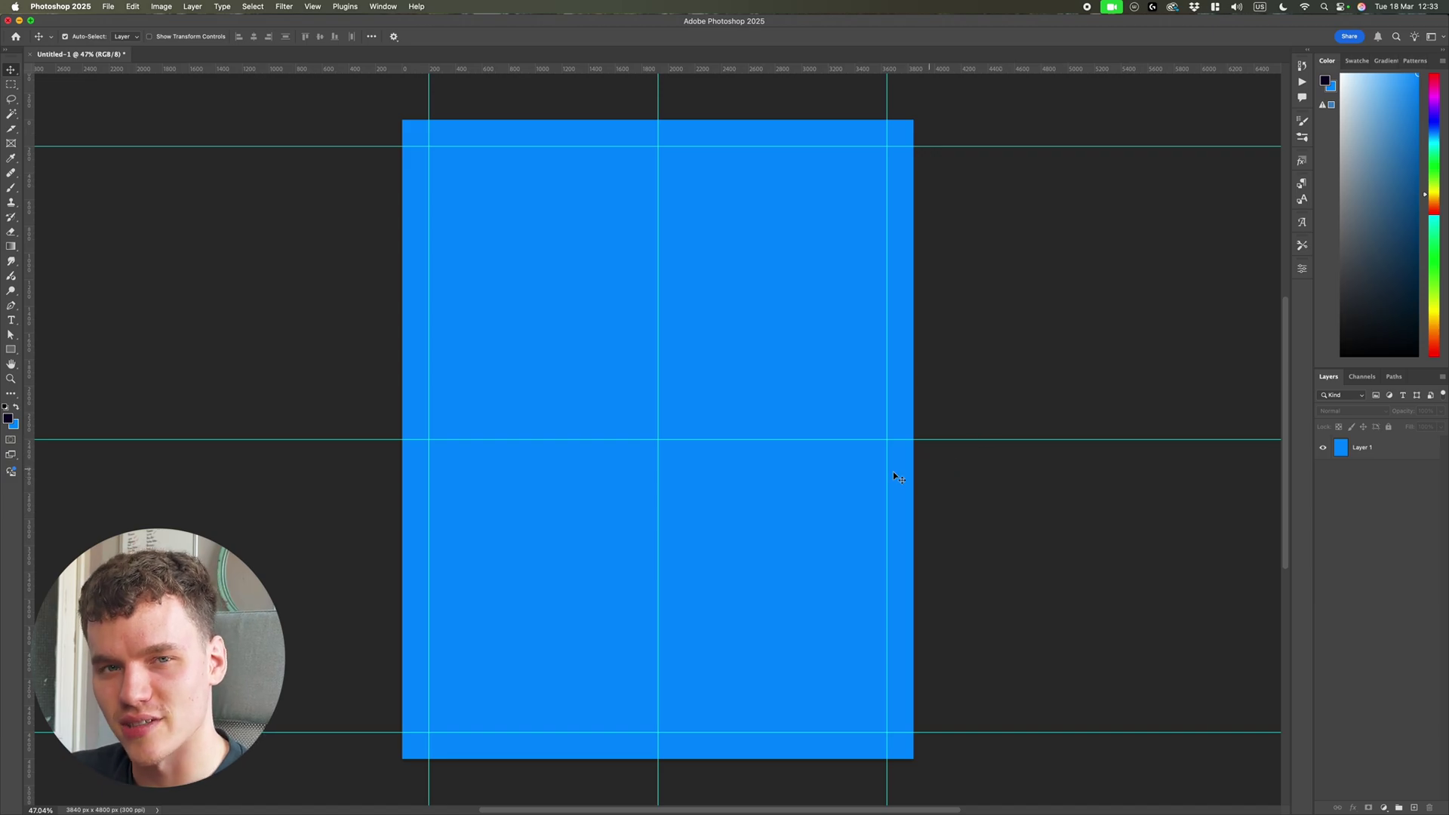
Draw a dark square of about 656 px against the canvas's left edge, directly below the horizontal centre guide.
{"action": "left_click", "coordinate": [10, 352]}
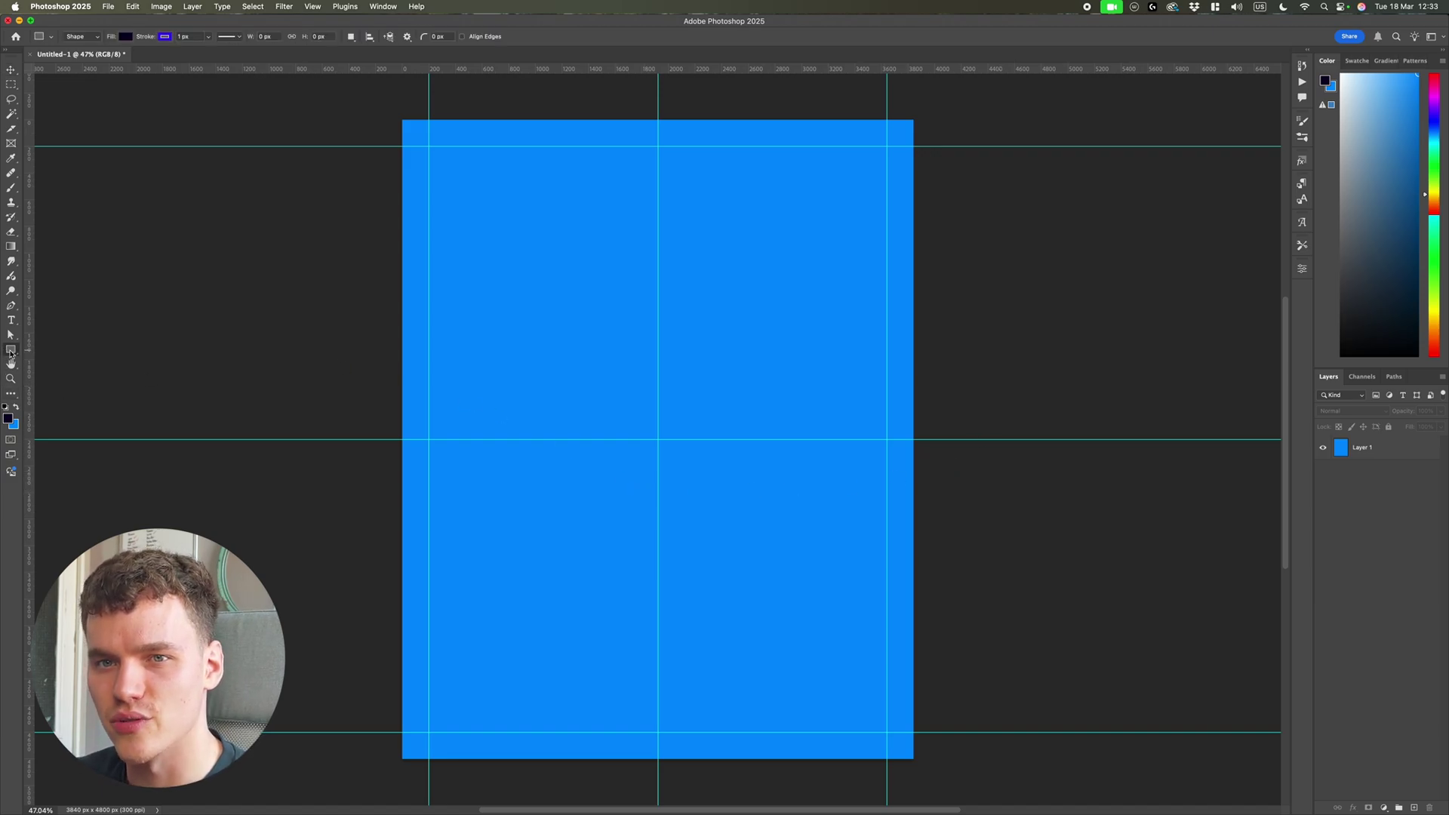
{"action": "left_click_drag", "start_coordinate": [402, 439], "coordinate": [559, 526]}
{"action": "key", "text": "v"}
{"action": "scroll", "coordinate": [406, 459], "scroll_direction": "up", "scroll_amount": 8}
{"action": "scroll", "coordinate": [406, 459], "scroll_direction": "up", "scroll_amount": 6}
{"action": "left_click_drag", "start_coordinate": [406, 459], "coordinate": [414, 460]}
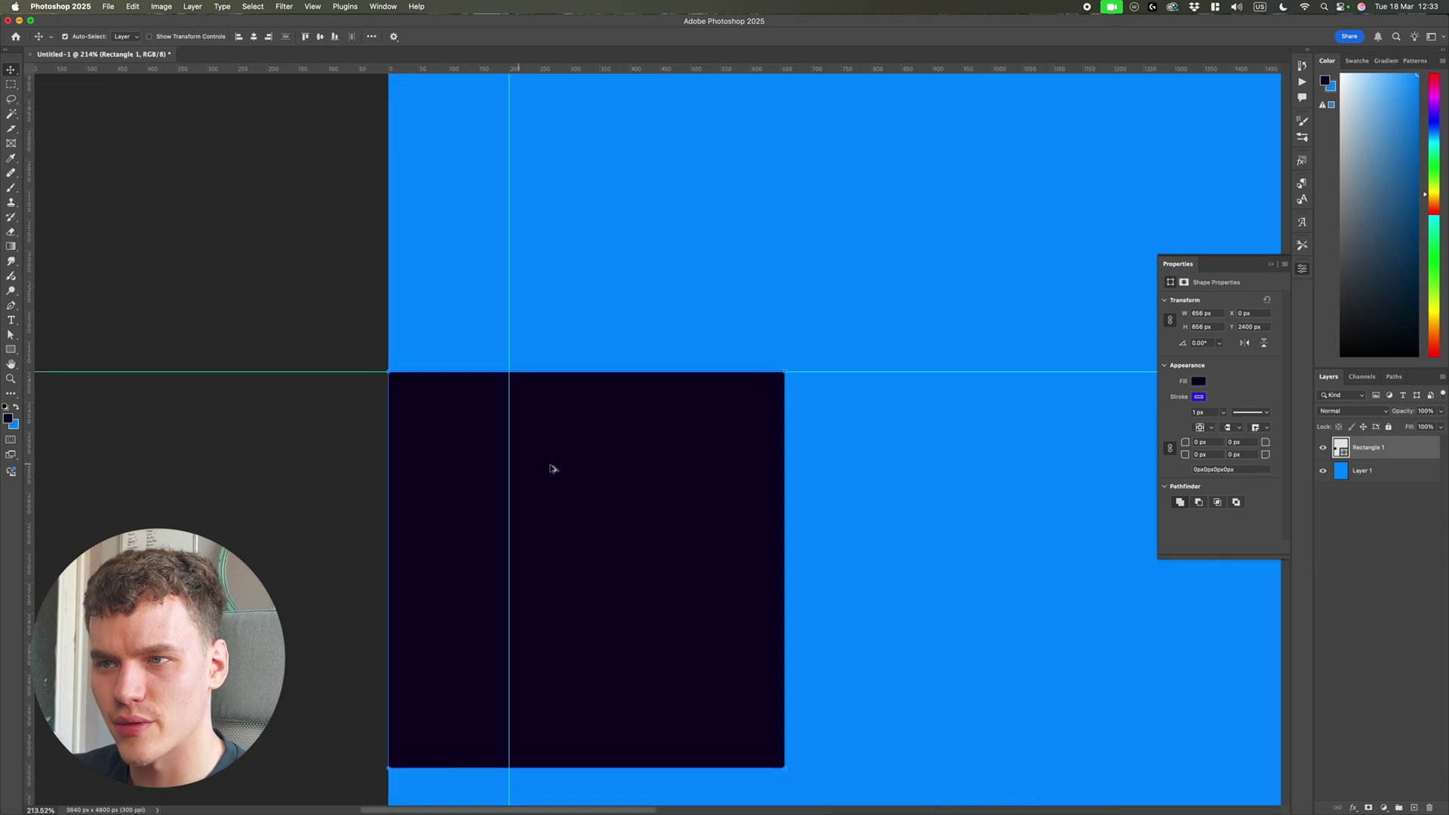
Duplicate the dark square twice and line up the copies side by side to its right.
{"action": "scroll", "coordinate": [573, 467], "scroll_direction": "down", "scroll_amount": 7}
{"action": "scroll", "coordinate": [738, 495], "scroll_direction": "right", "scroll_amount": 5}
{"action": "key", "text": "super+j"}
{"action": "scroll", "coordinate": [429, 524], "scroll_direction": "down", "scroll_amount": 3}
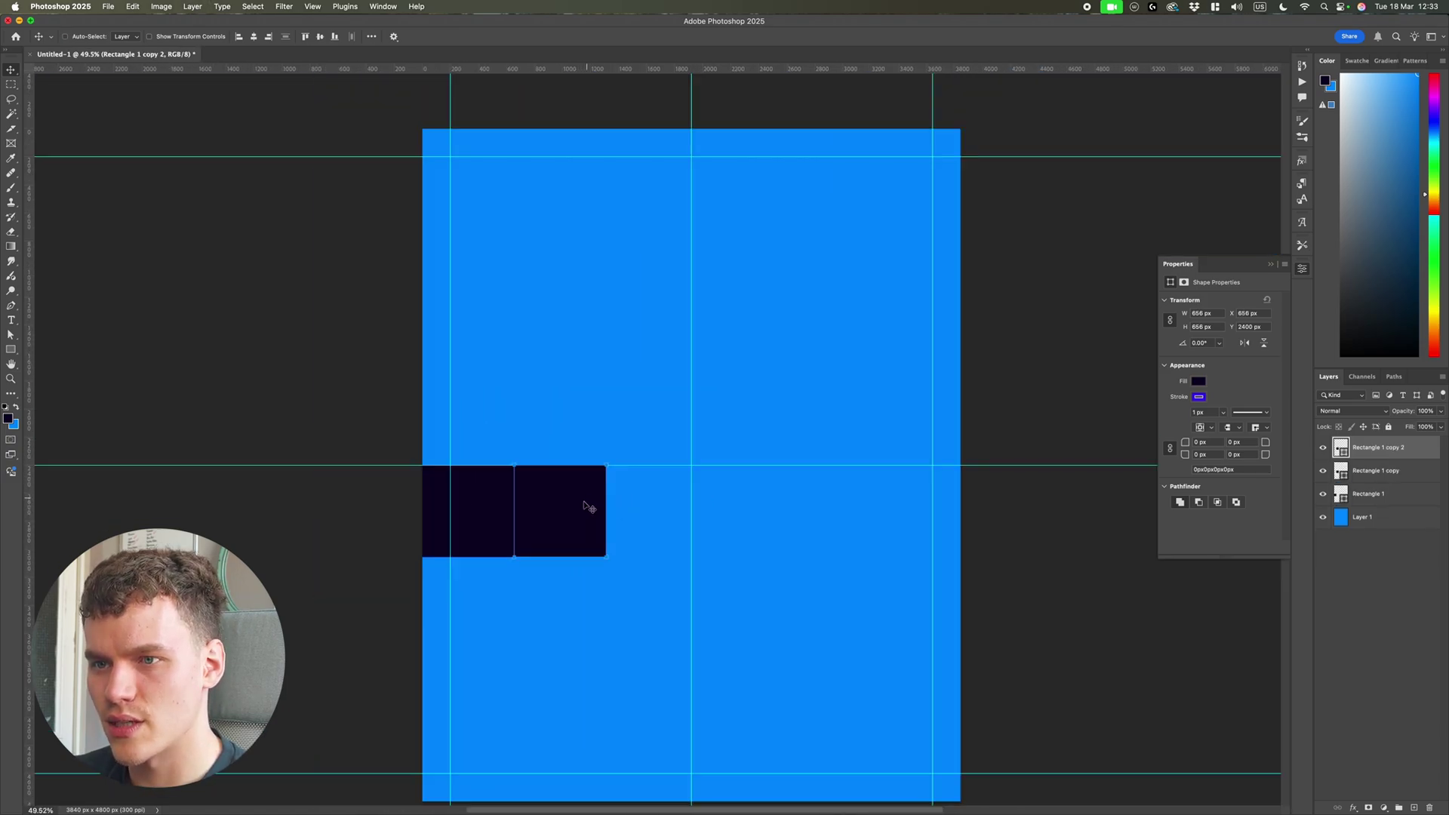
{"action": "left_click_drag", "start_coordinate": [589, 504], "coordinate": [664, 504]}
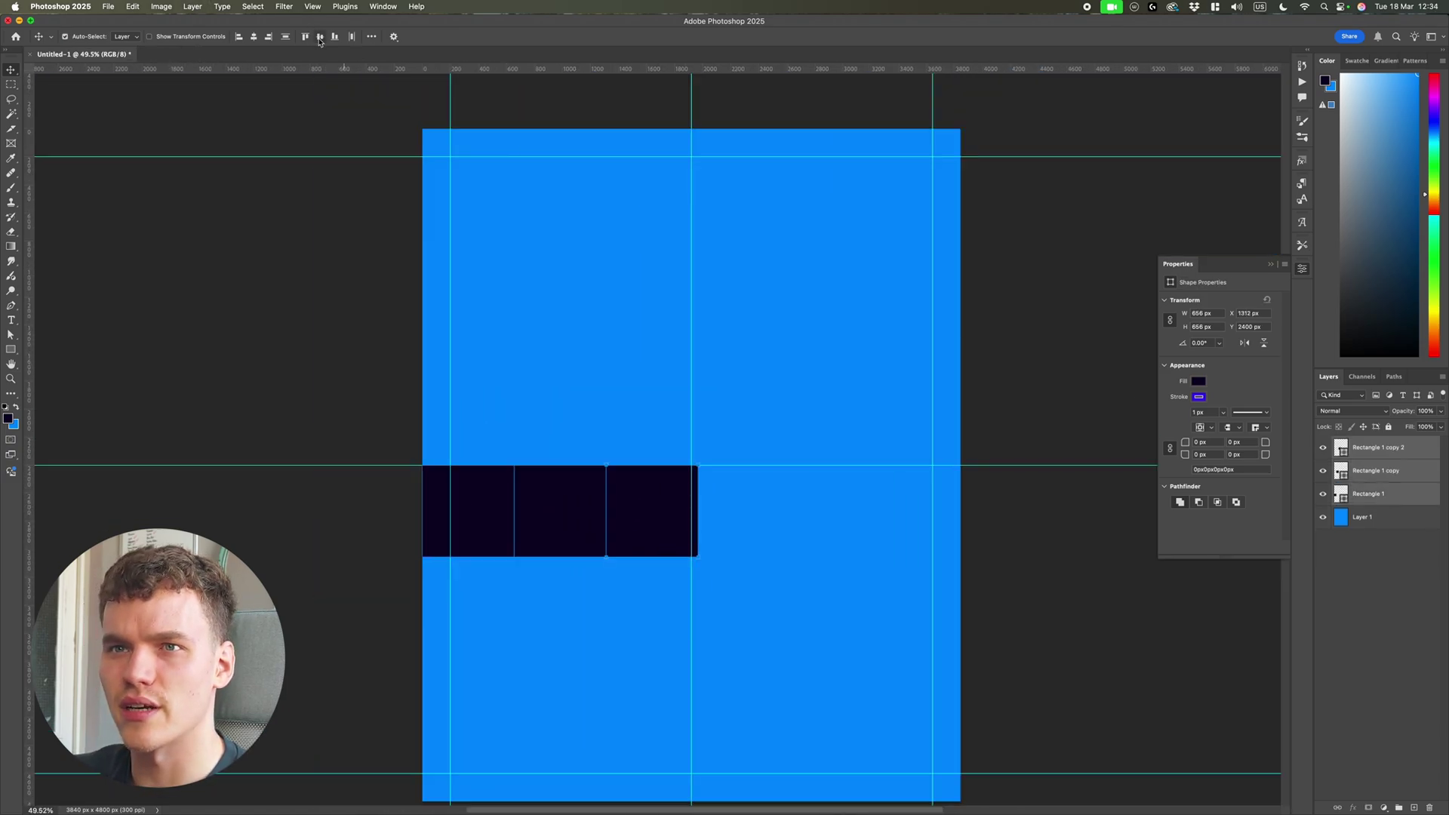
Scale the three squares together to span from the left canvas edge to the vertical centre guide, and hide the guides.
{"action": "key", "text": "super+t"}
{"action": "key", "text": "Escape"}
{"action": "left_click_drag", "start_coordinate": [1370, 494], "coordinate": [1372, 495]}
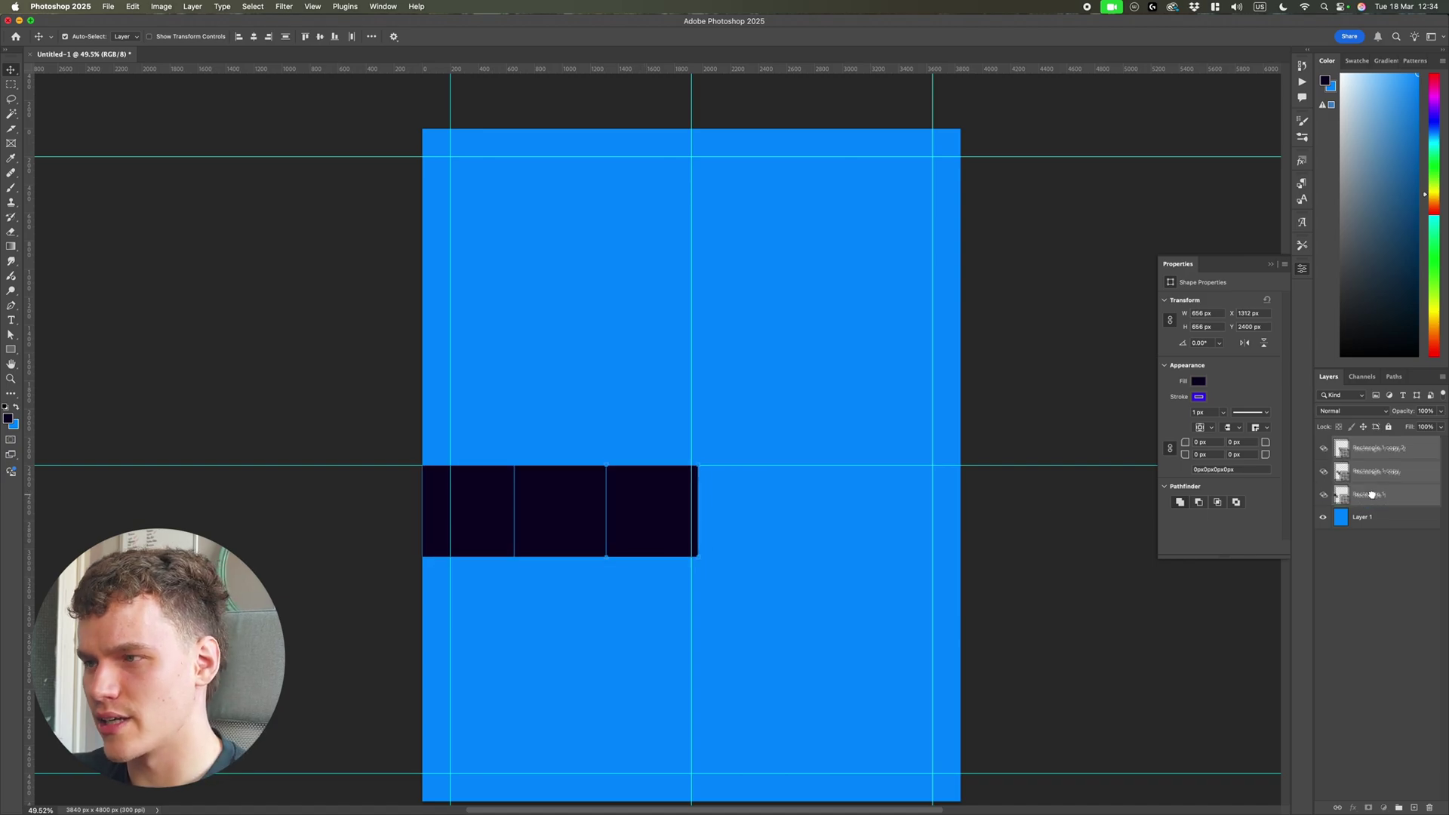
{"action": "key", "text": "super+t"}
{"action": "left_click_drag", "start_coordinate": [698, 510], "coordinate": [675, 510]}
{"action": "scroll", "coordinate": [683, 511], "scroll_direction": "up", "scroll_amount": 5}
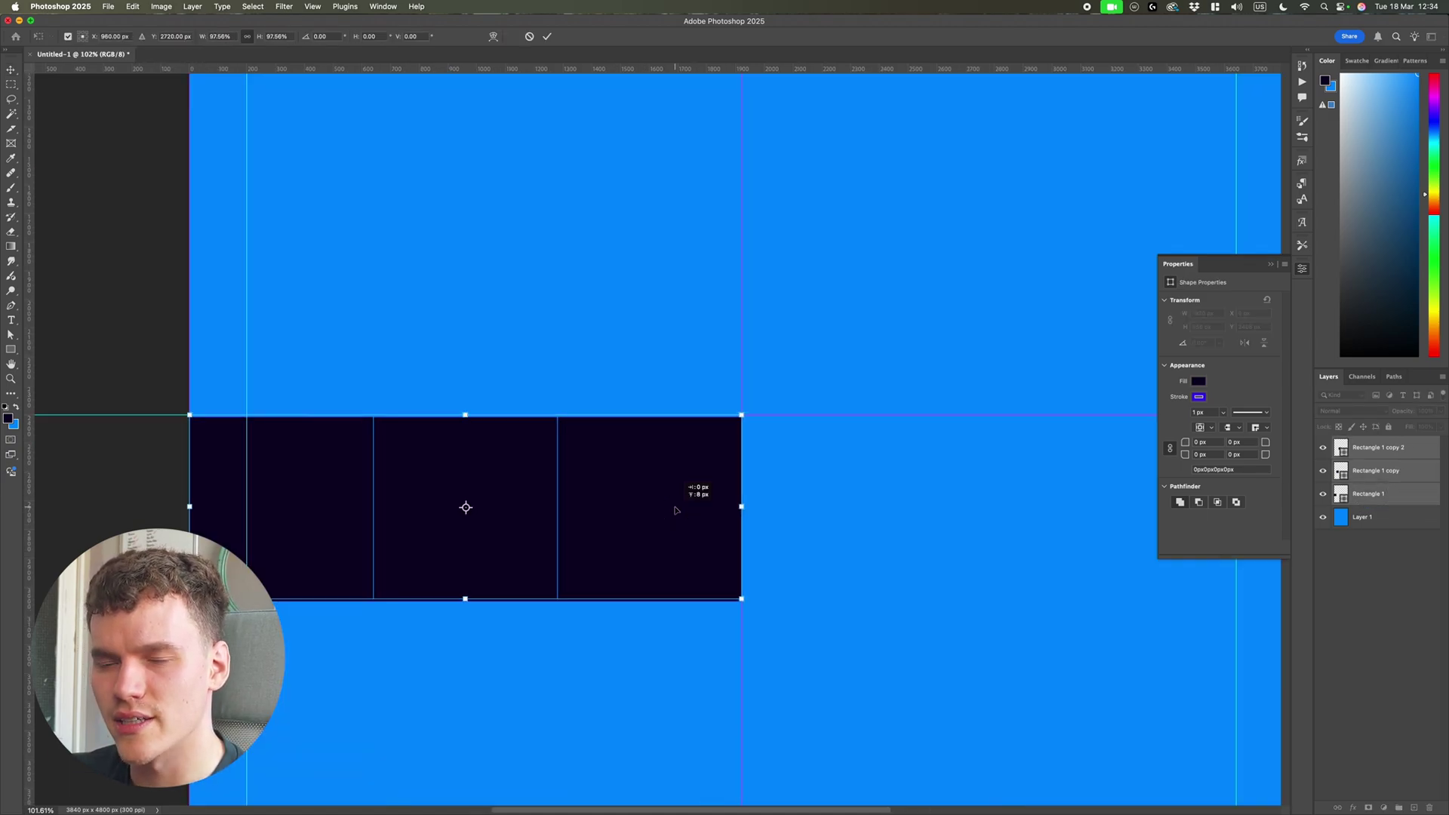
{"action": "key", "text": "Return"}
{"action": "key", "text": "super+semicolon"}
{"action": "key", "text": "super+0"}
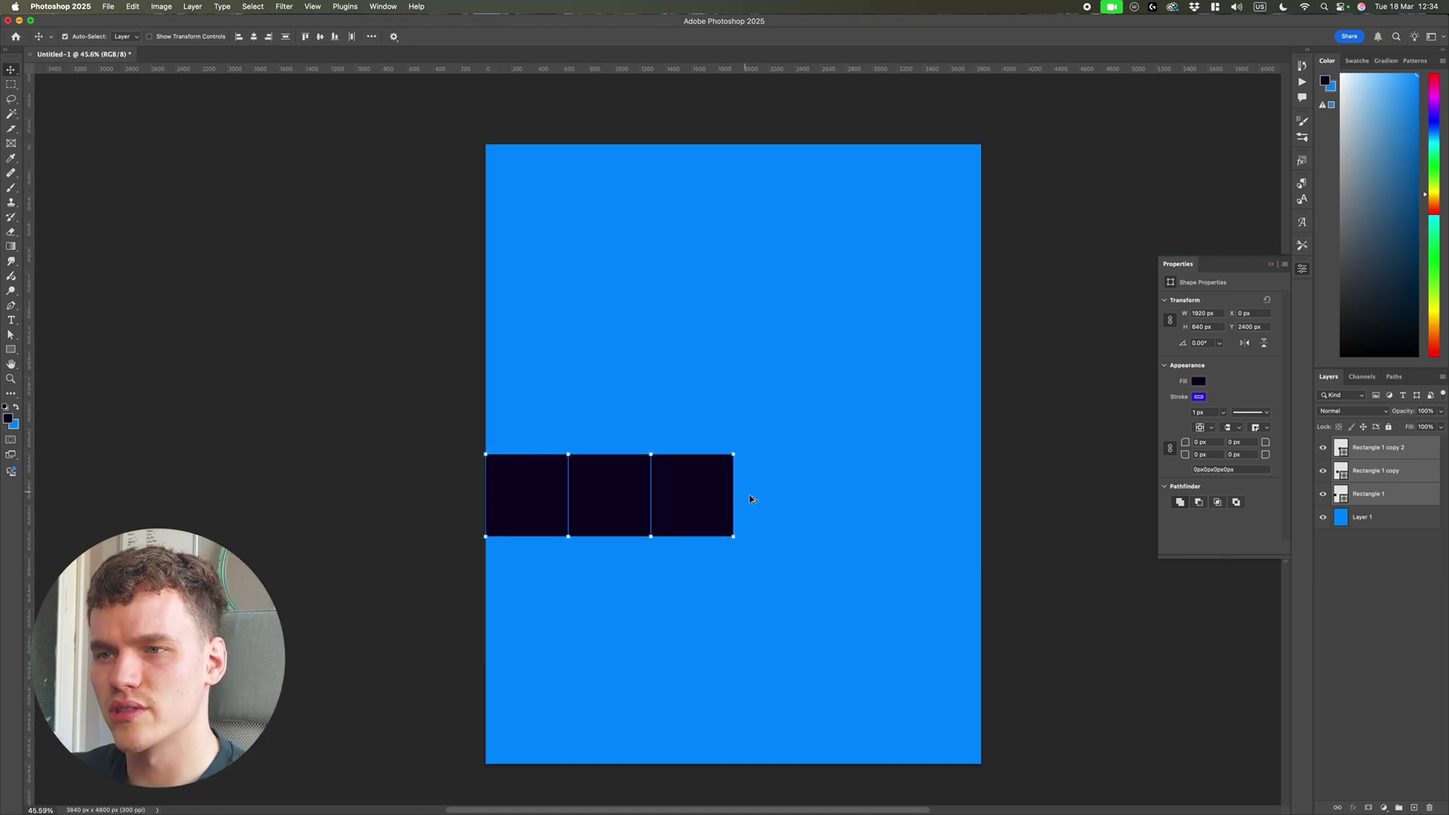
Duplicate the three squares and place the copies across the right half of the canvas to complete the row.
{"action": "key", "text": "super+alt+t"}
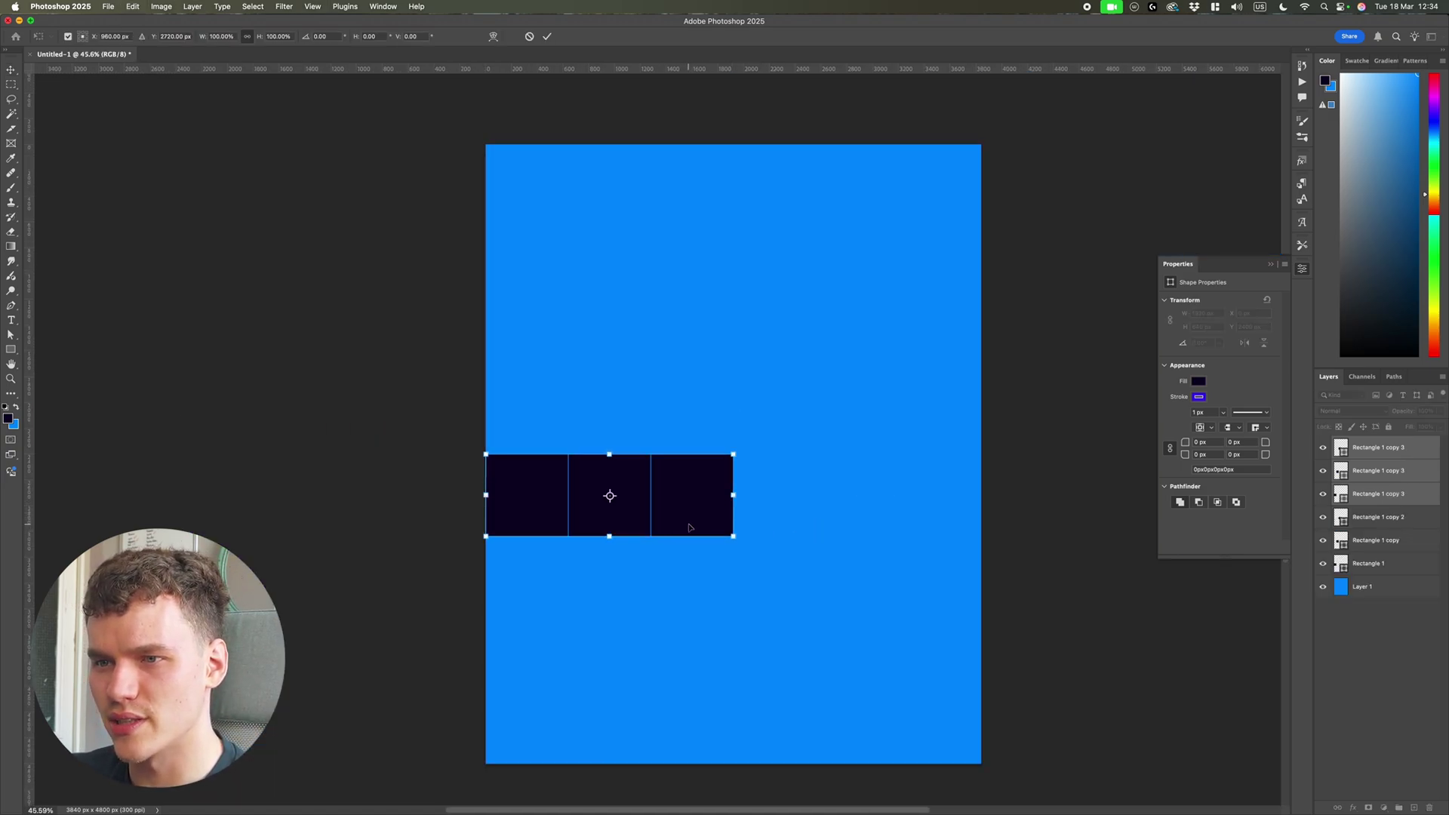
{"action": "left_click_drag", "start_coordinate": [689, 528], "coordinate": [938, 511]}
{"action": "key", "text": "Return"}
{"action": "scroll", "coordinate": [944, 521], "scroll_direction": "right", "scroll_amount": 2}
{"action": "left_click", "coordinate": [1009, 511]}
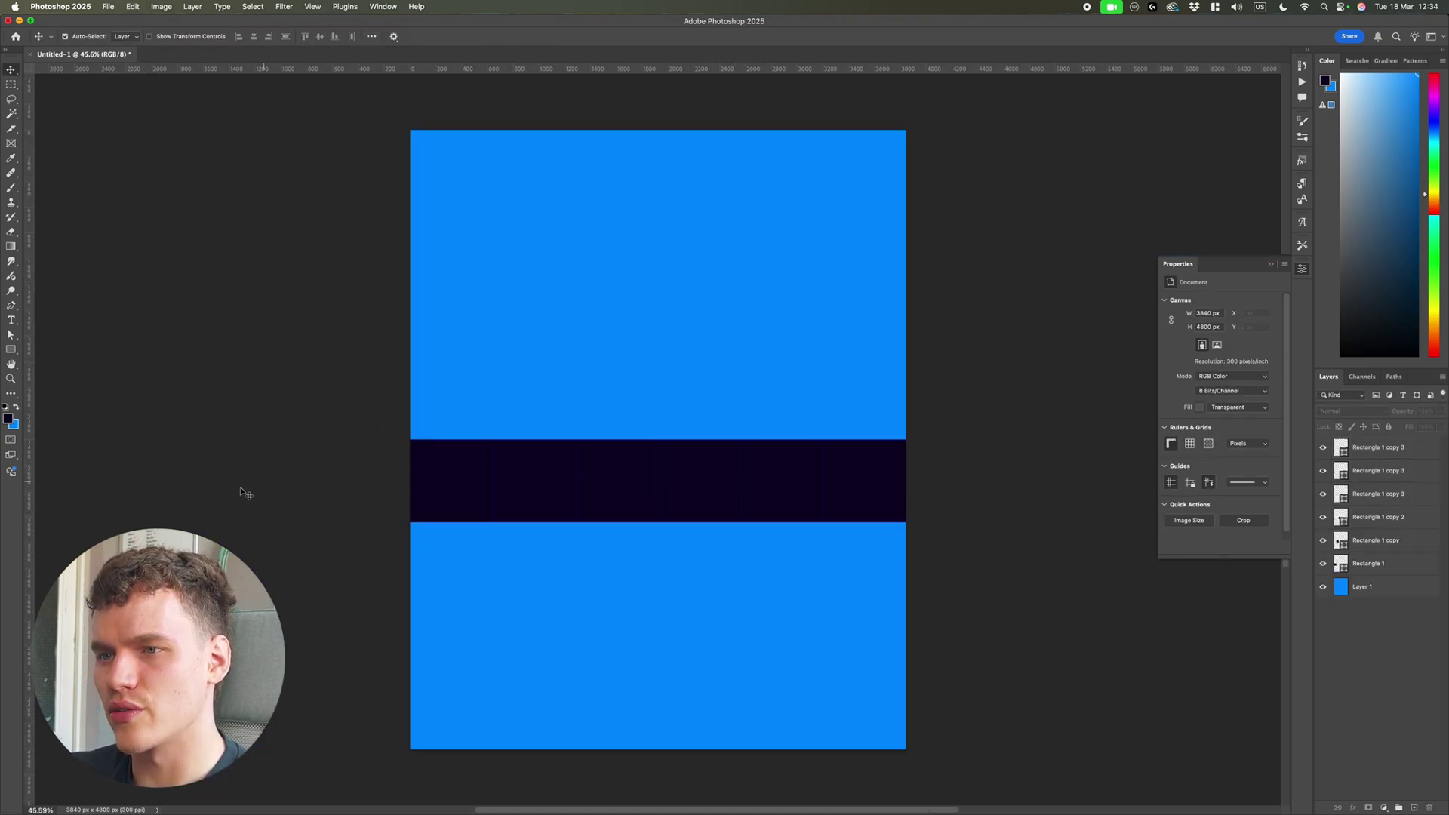
Duplicate the row of six squares three times, stacking the copies directly below it past the canvas's bottom edge.
{"action": "left_click", "coordinate": [1381, 449]}
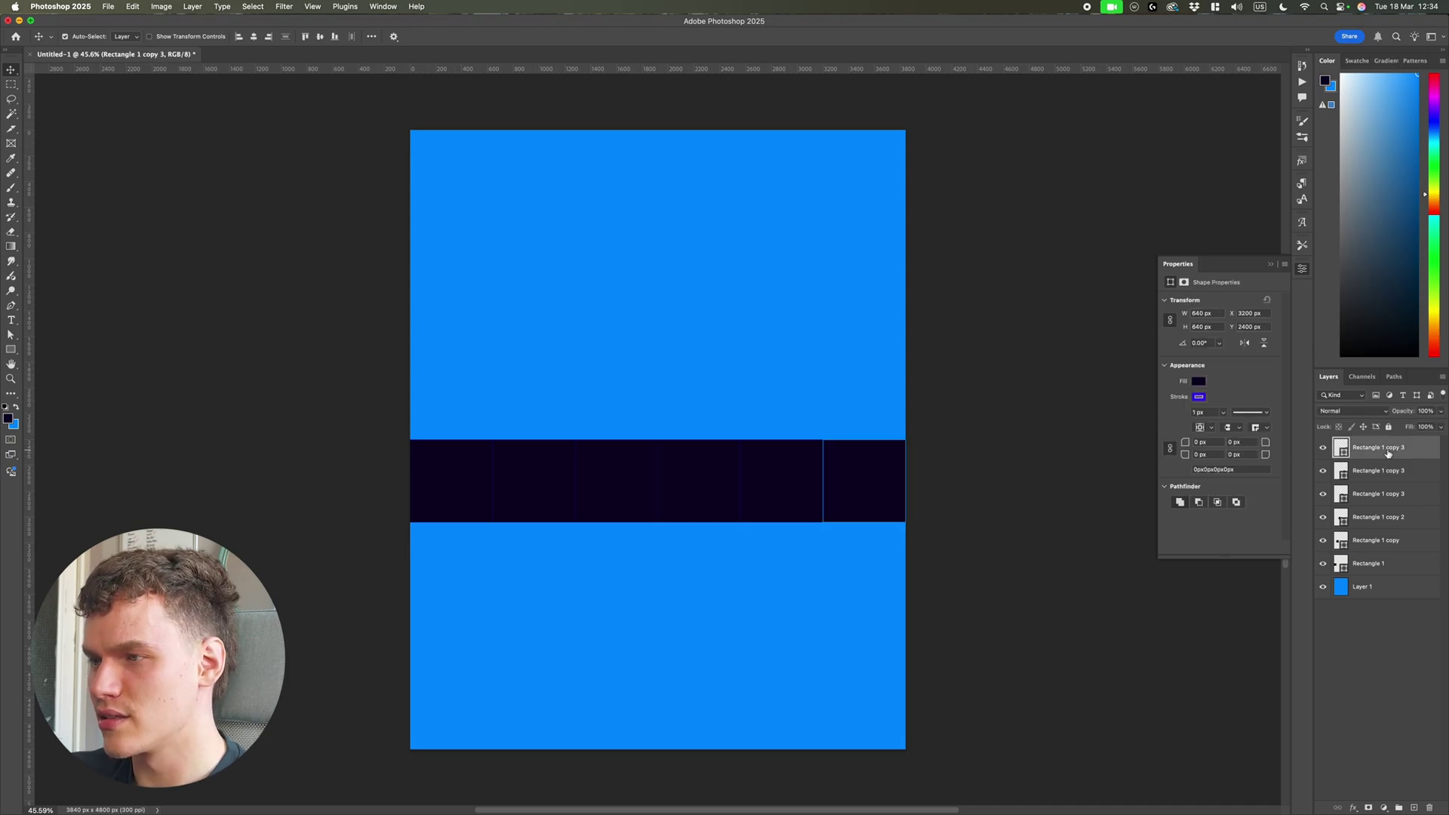
{"action": "left_click", "coordinate": [1397, 572], "text": "shift"}
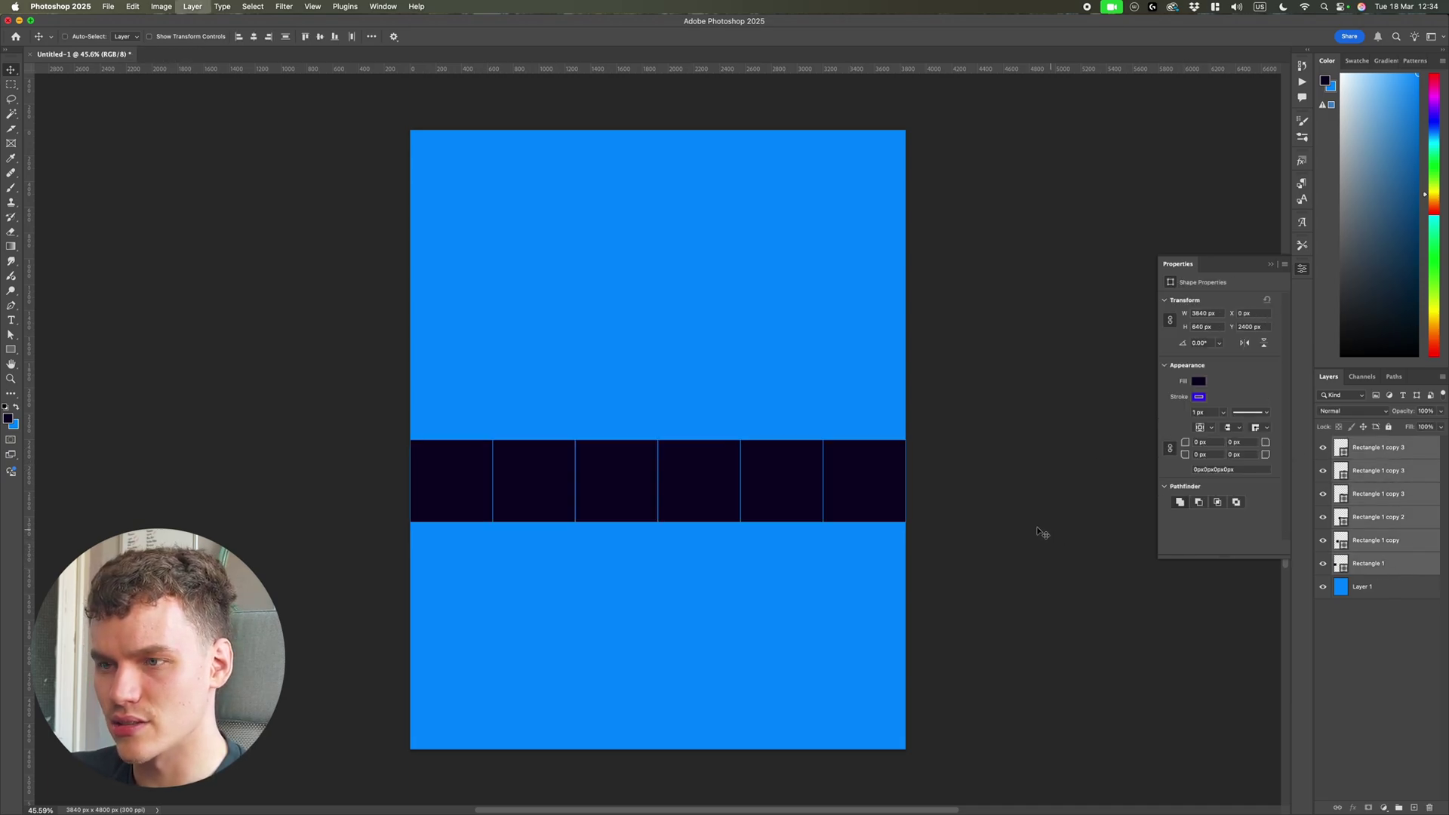
{"action": "left_click_drag", "start_coordinate": [873, 508], "coordinate": [853, 657]}
{"action": "left_click_drag", "start_coordinate": [858, 641], "coordinate": [858, 713]}
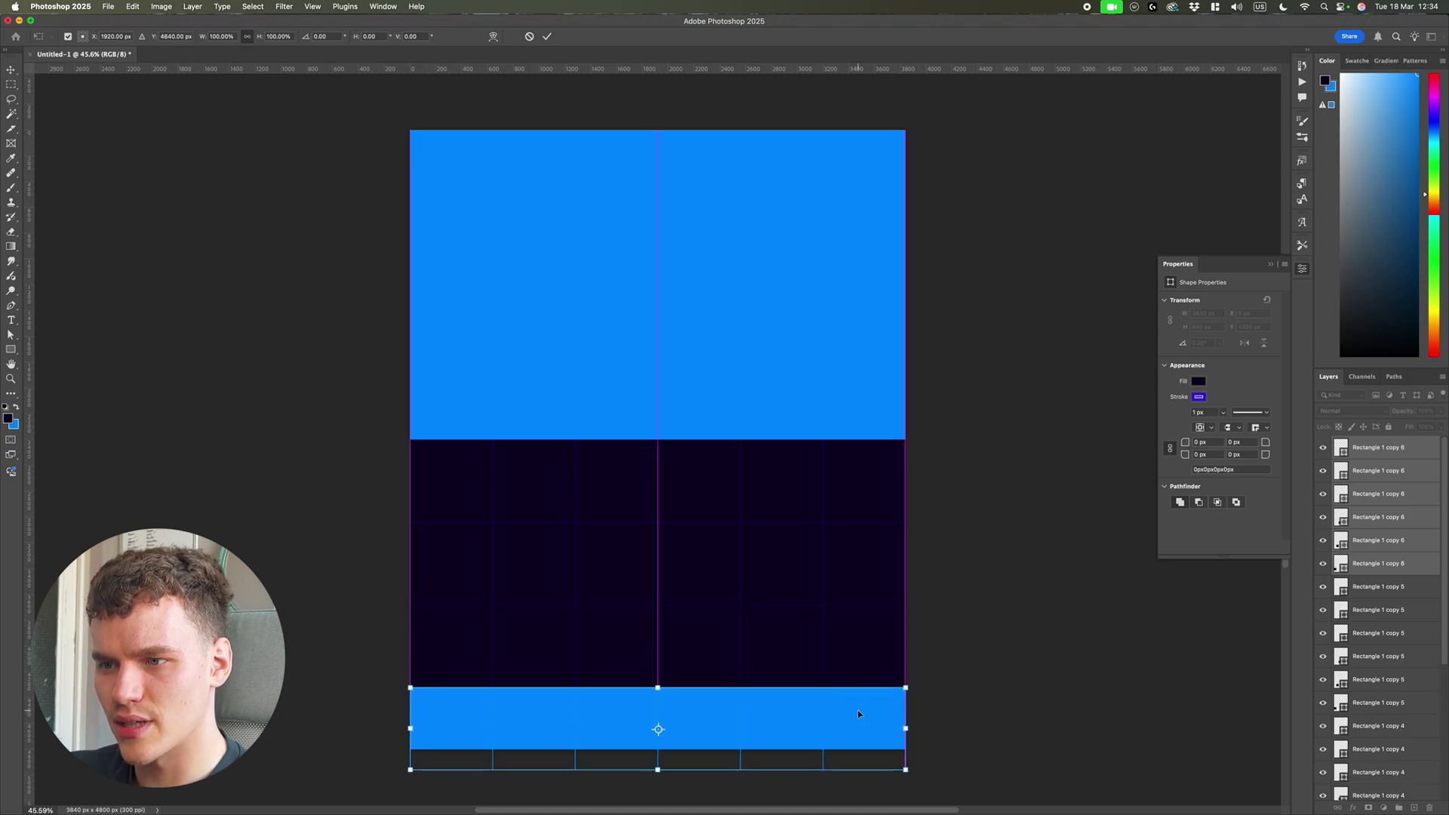
Select all the square layers and move the grid up until its lowest row meets the canvas's bottom edge.
{"action": "scroll", "coordinate": [1409, 722], "scroll_direction": "down", "scroll_amount": 6}
{"action": "left_click", "coordinate": [1404, 741]}
{"action": "scroll", "coordinate": [1397, 771], "scroll_direction": "up", "scroll_amount": 5}
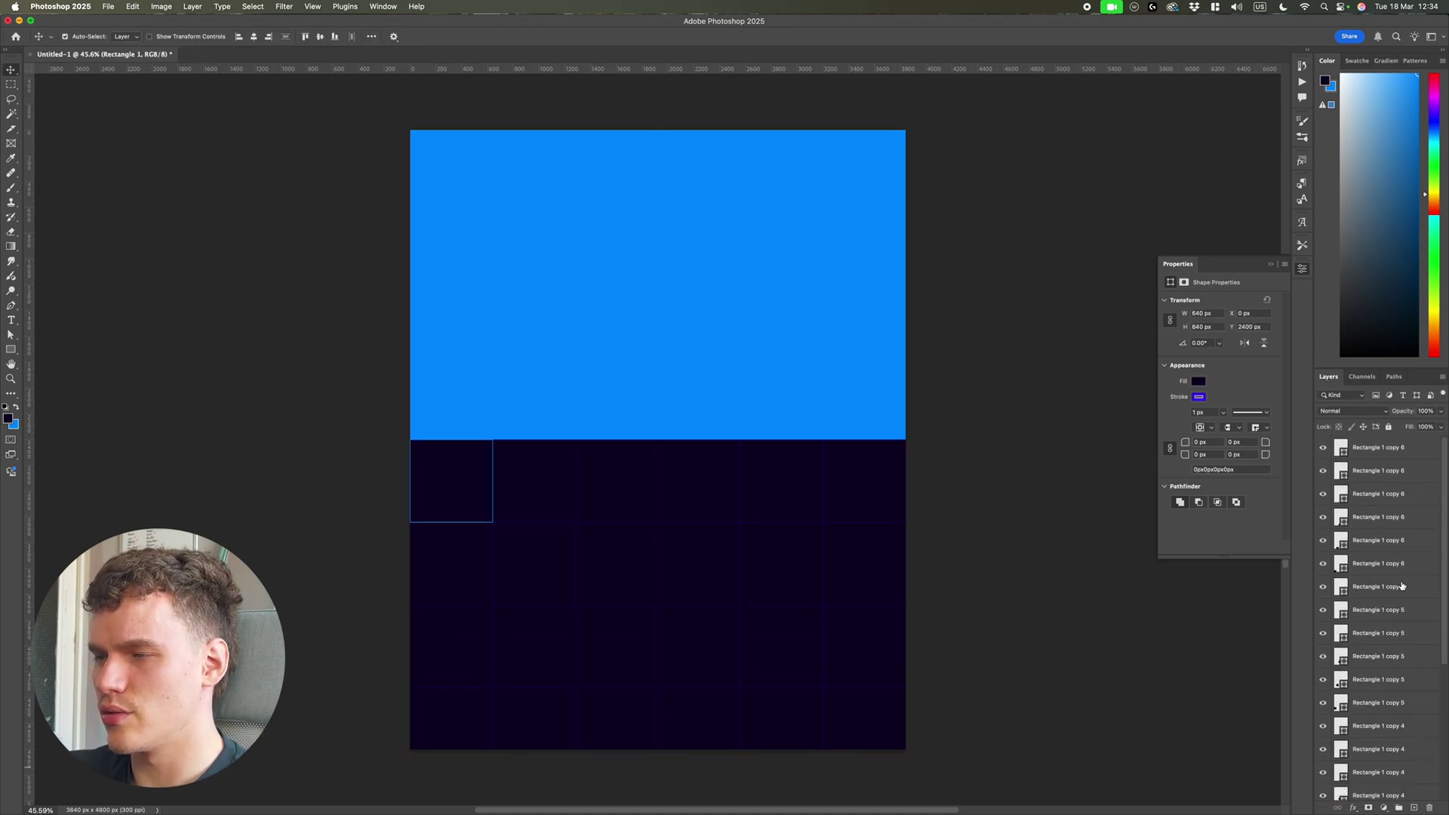
{"action": "left_click", "coordinate": [1381, 448], "text": "shift"}
{"action": "key", "text": "super+t"}
{"action": "key", "text": "Return"}
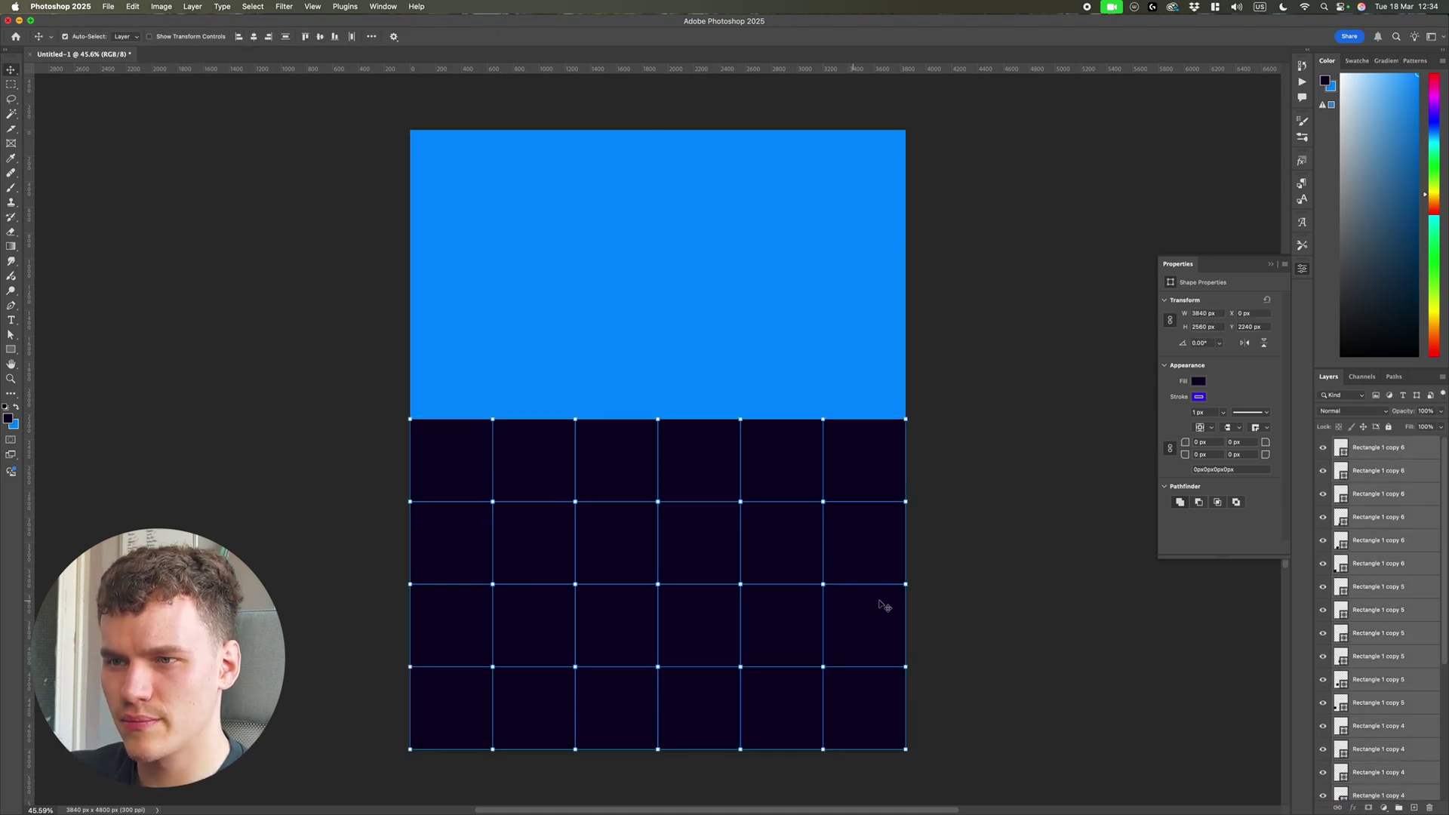
Duplicate the grid's top row of squares and place the copy directly above it as a fifth row.
{"action": "left_click", "coordinate": [1001, 584]}
{"action": "left_click_drag", "start_coordinate": [956, 459], "coordinate": [298, 406]}
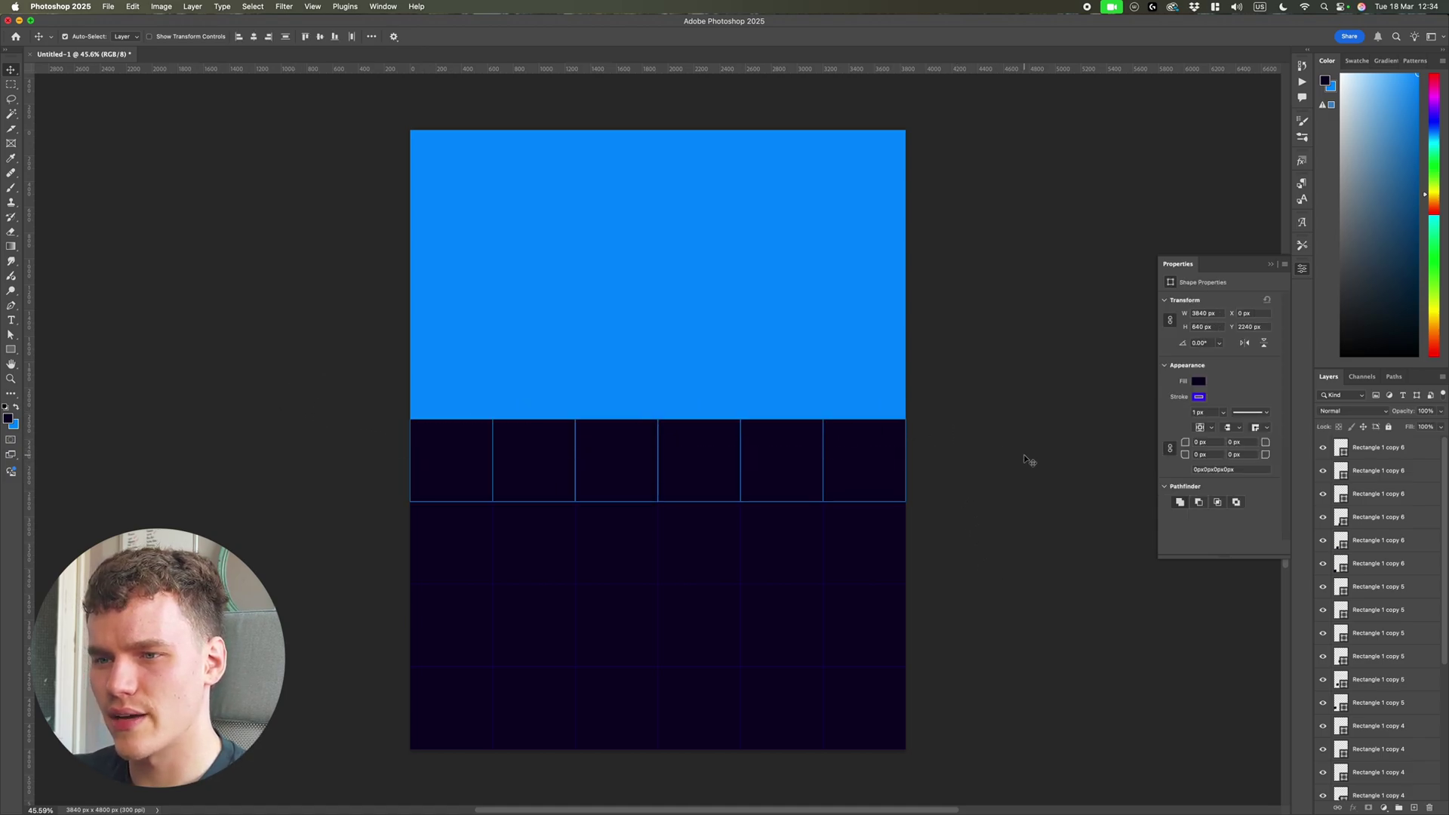
{"action": "key", "text": "super+j"}
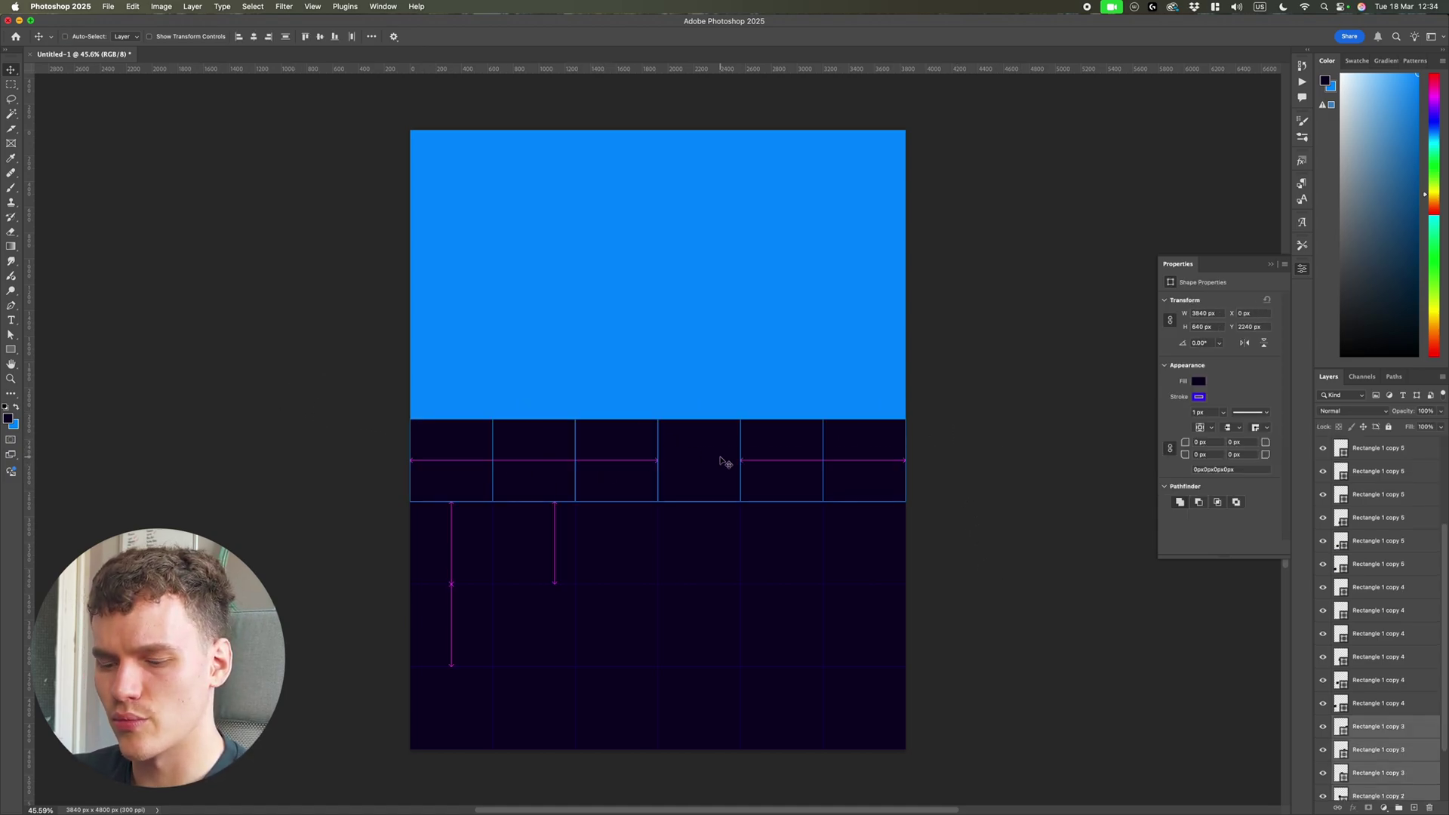
{"action": "key", "text": "super+t"}
{"action": "left_click_drag", "start_coordinate": [864, 483], "coordinate": [863, 400]}
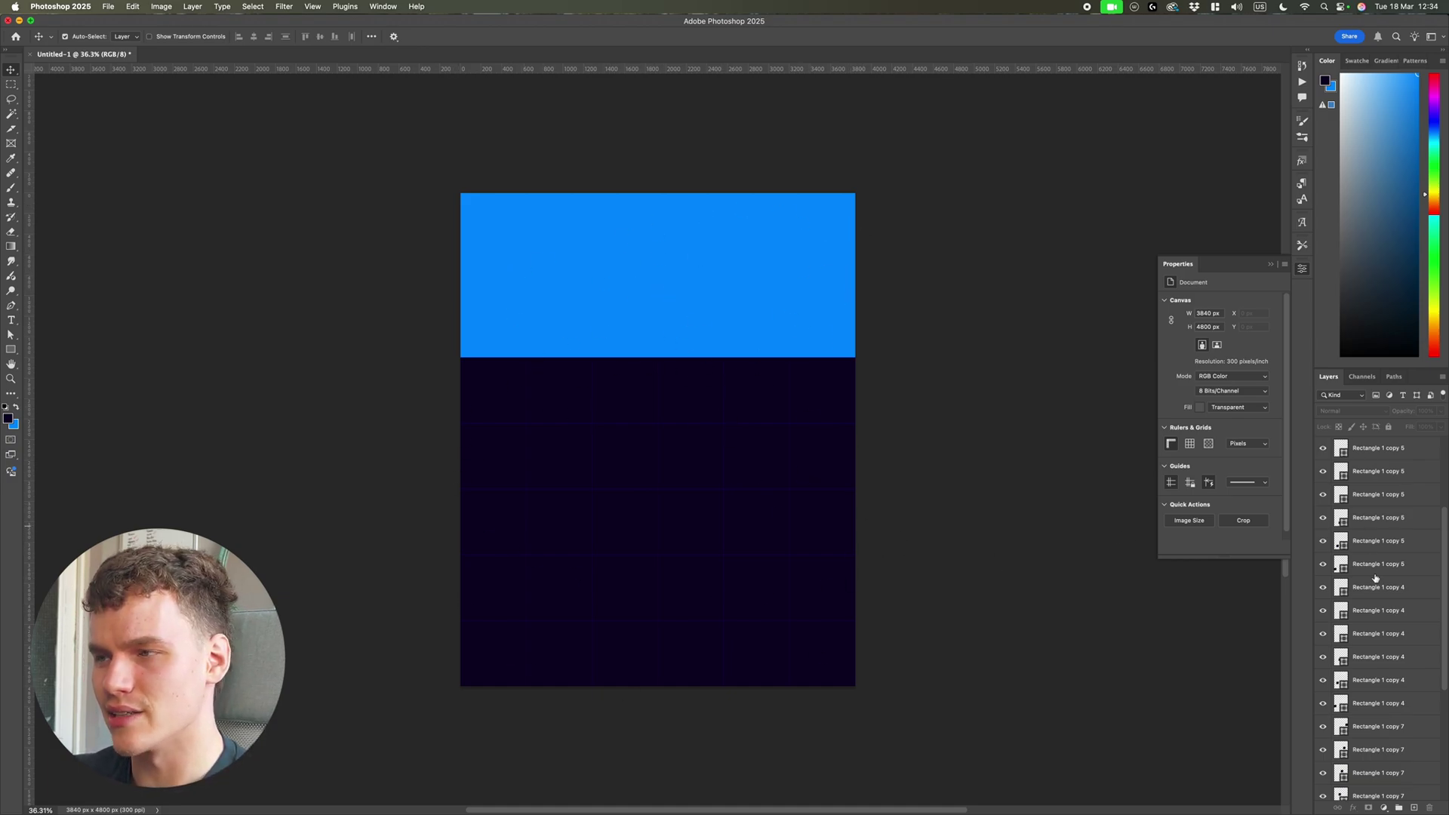
{"action": "scroll", "coordinate": [1375, 578], "scroll_direction": "up", "scroll_amount": 2}
{"action": "left_click", "coordinate": [1052, 380]}
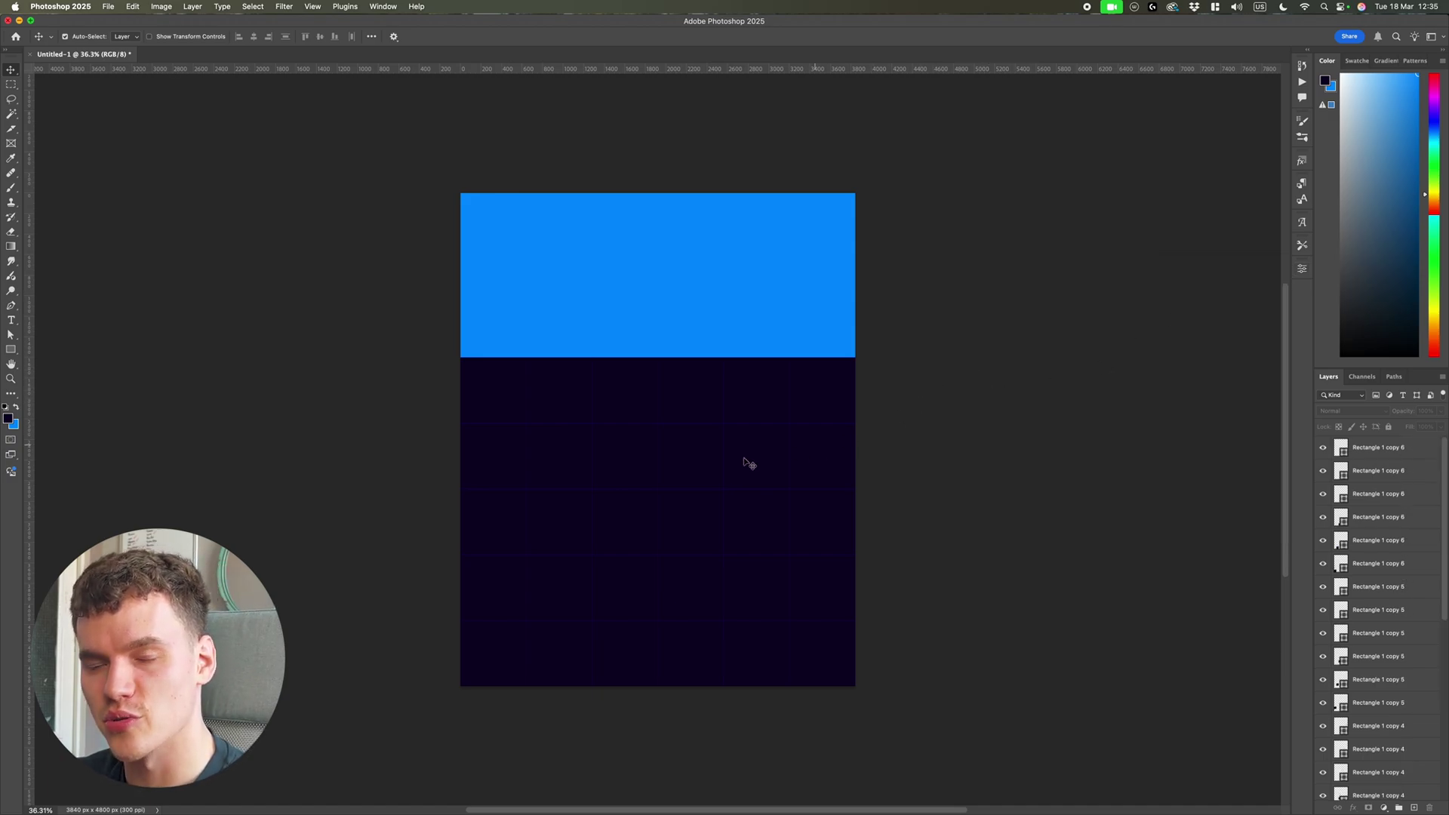
Add a Gradient Overlay to the first square in the grid's top row and set its style to Angle.
{"action": "left_click", "coordinate": [492, 396]}
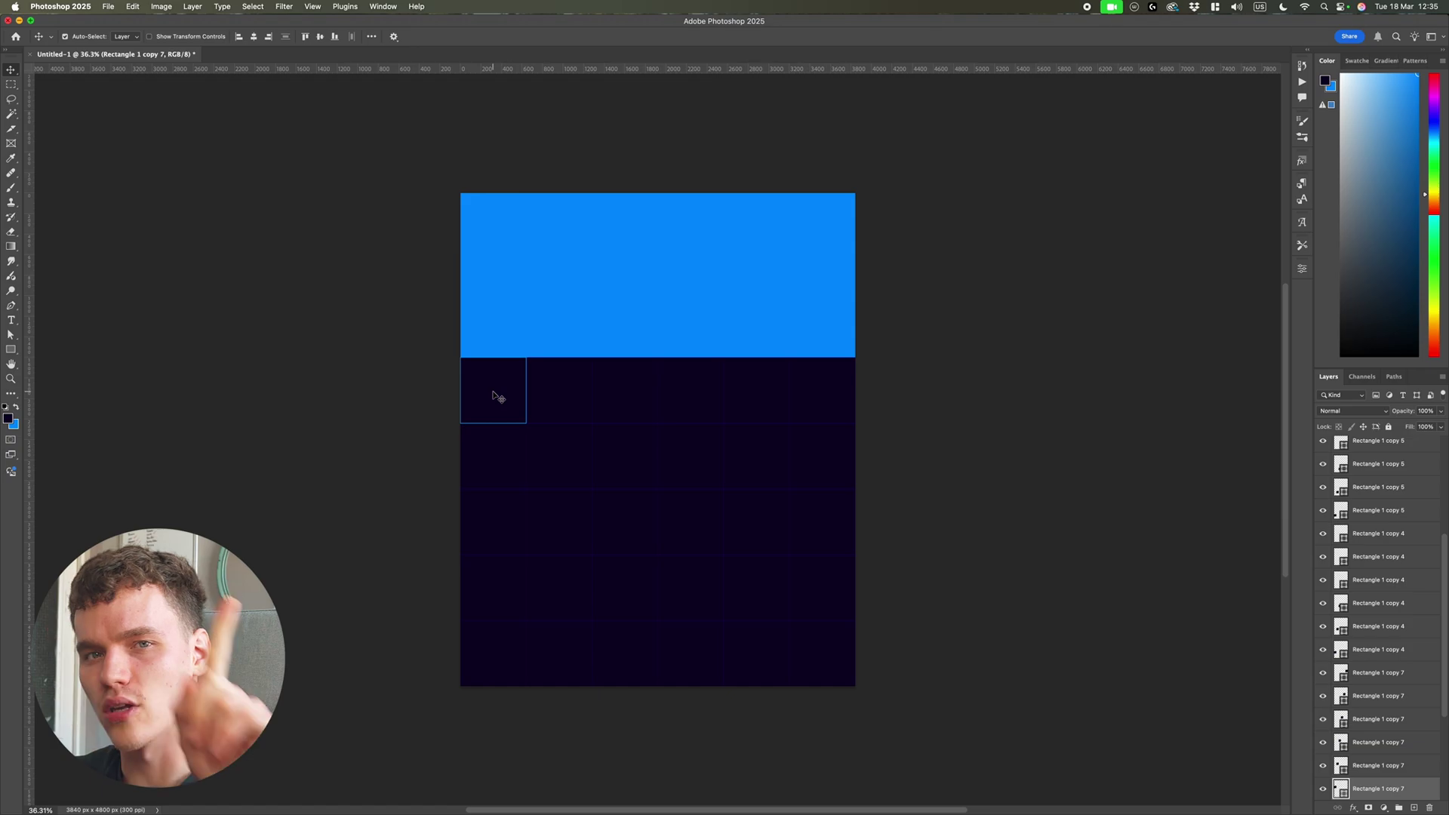
{"action": "scroll", "coordinate": [1389, 604], "scroll_direction": "down", "scroll_amount": 3}
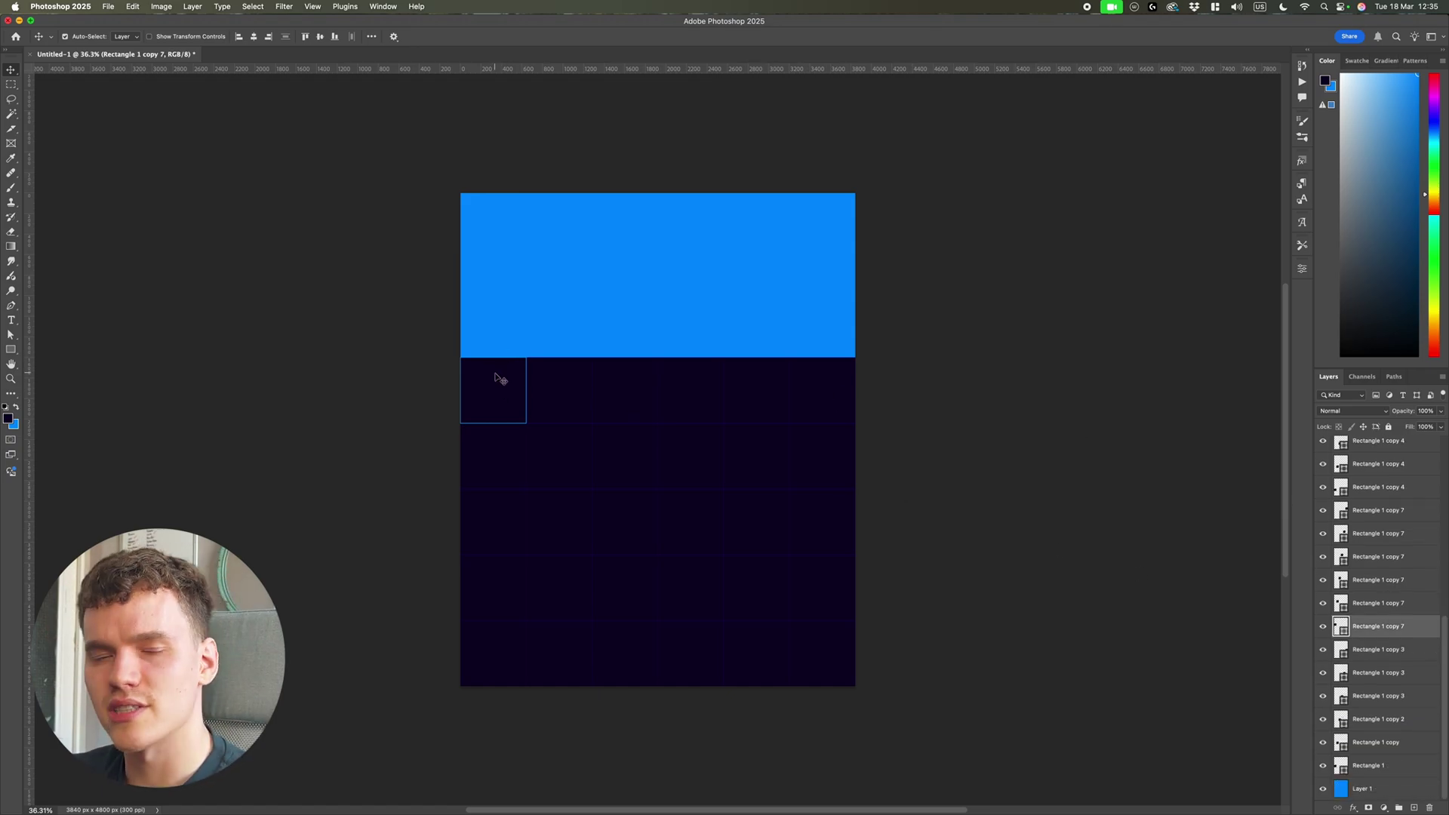
{"action": "left_click", "coordinate": [1353, 808]}
{"action": "left_click", "coordinate": [1381, 768]}
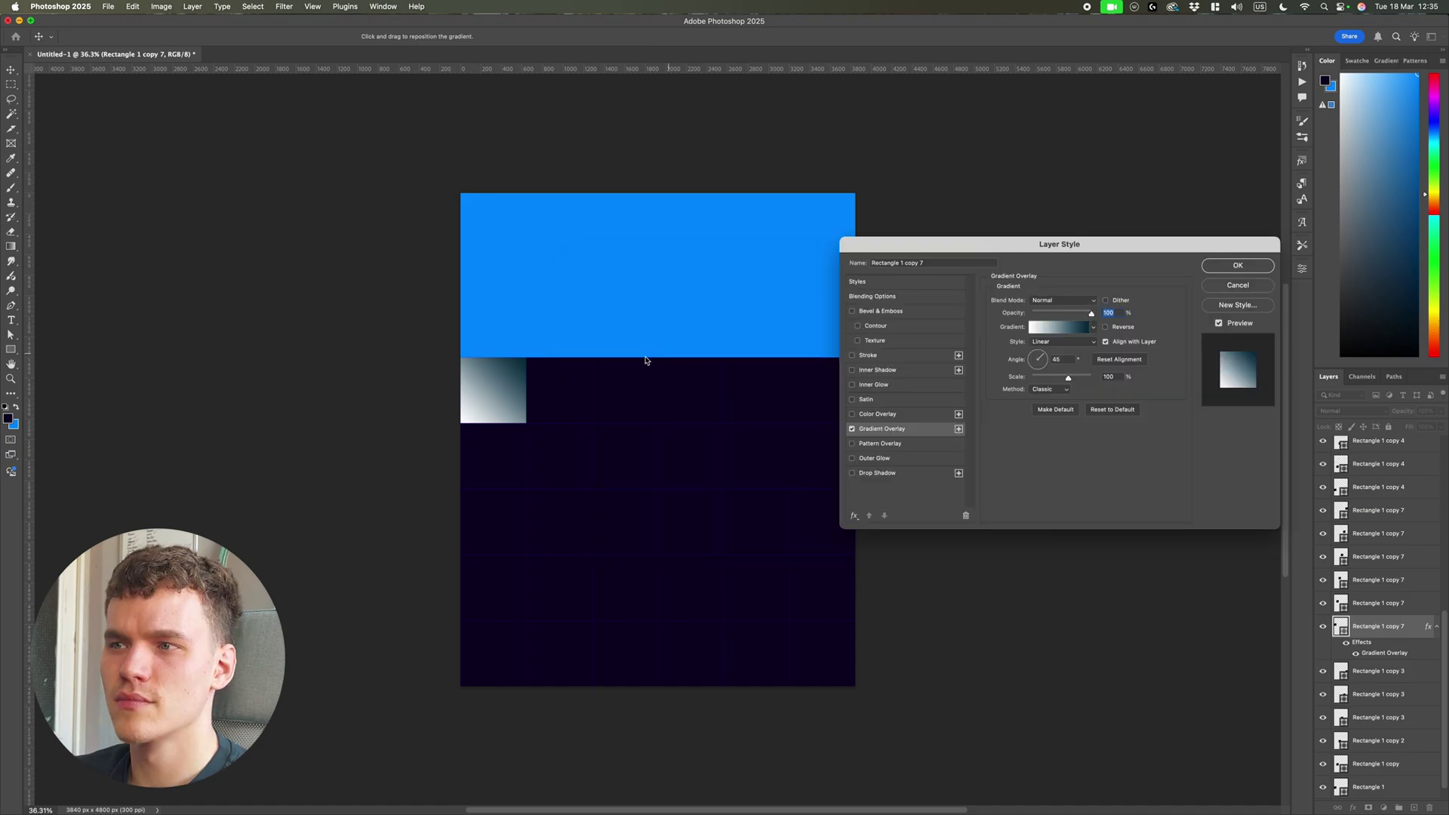
{"action": "left_click", "coordinate": [1079, 343]}
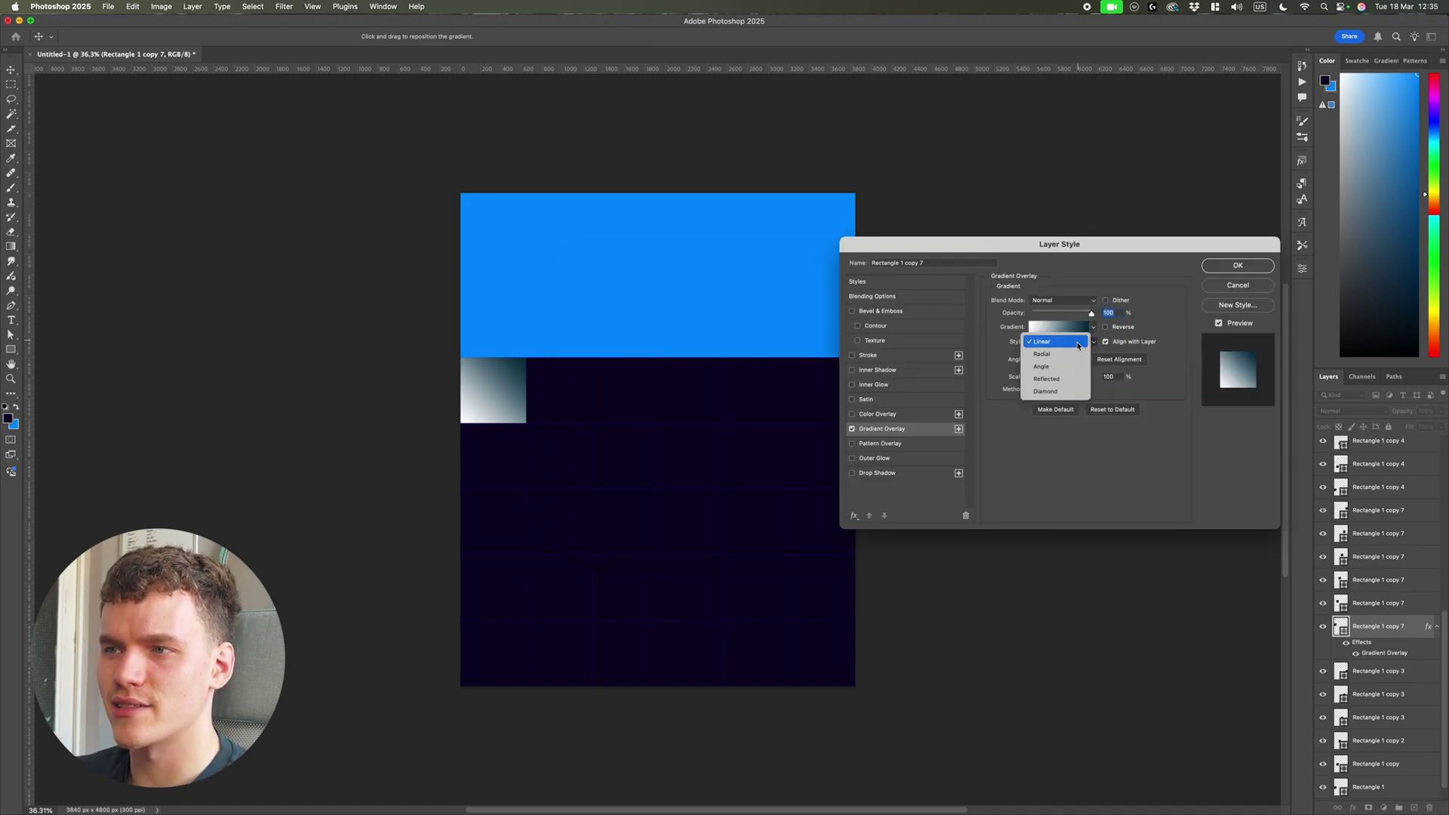
{"action": "left_click", "coordinate": [1076, 373]}
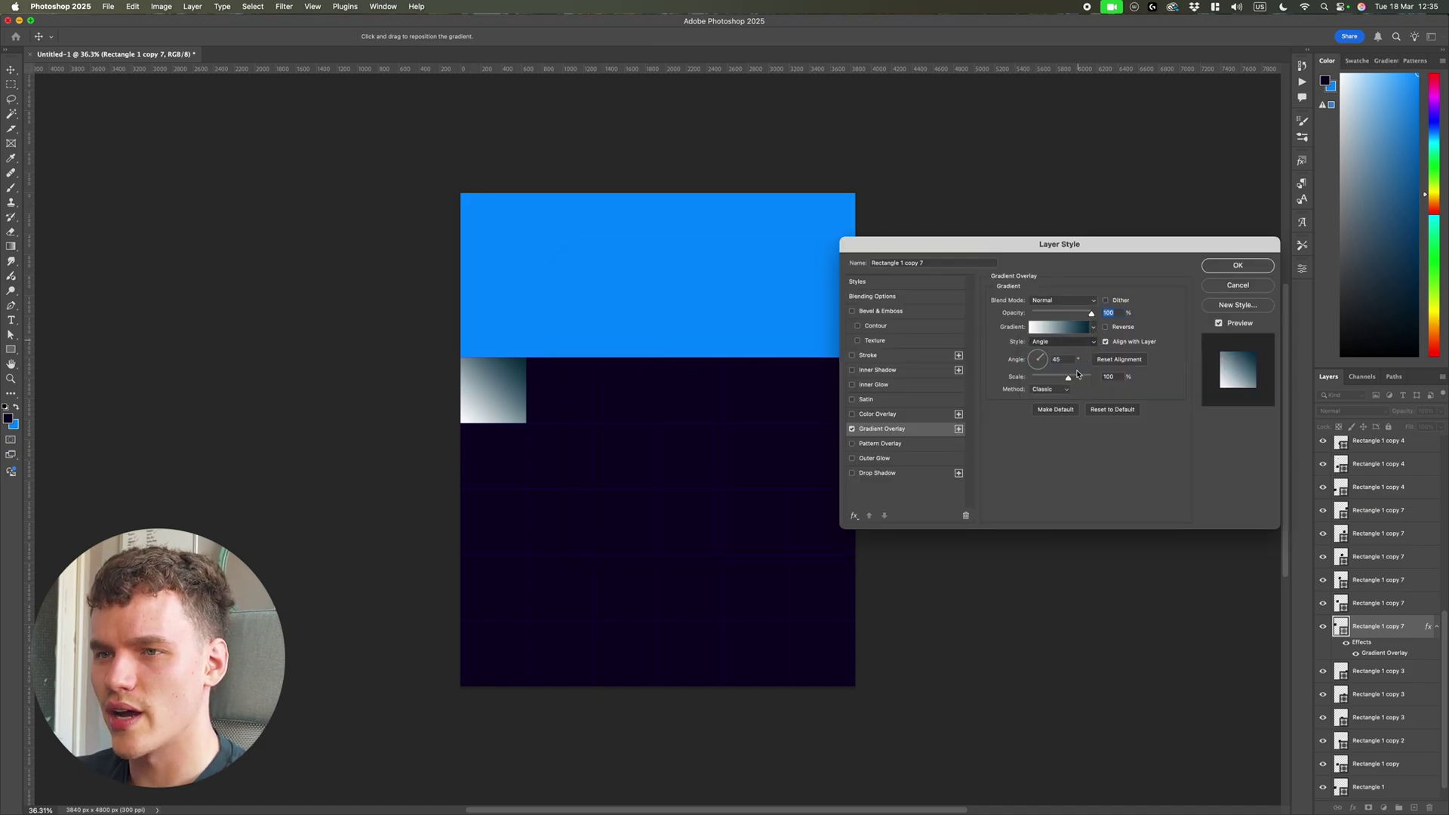
Set the gradient's starting color stop to the background's bright blue, 0090ff.
{"action": "left_click", "coordinate": [1059, 326]}
{"action": "left_click", "coordinate": [748, 318]}
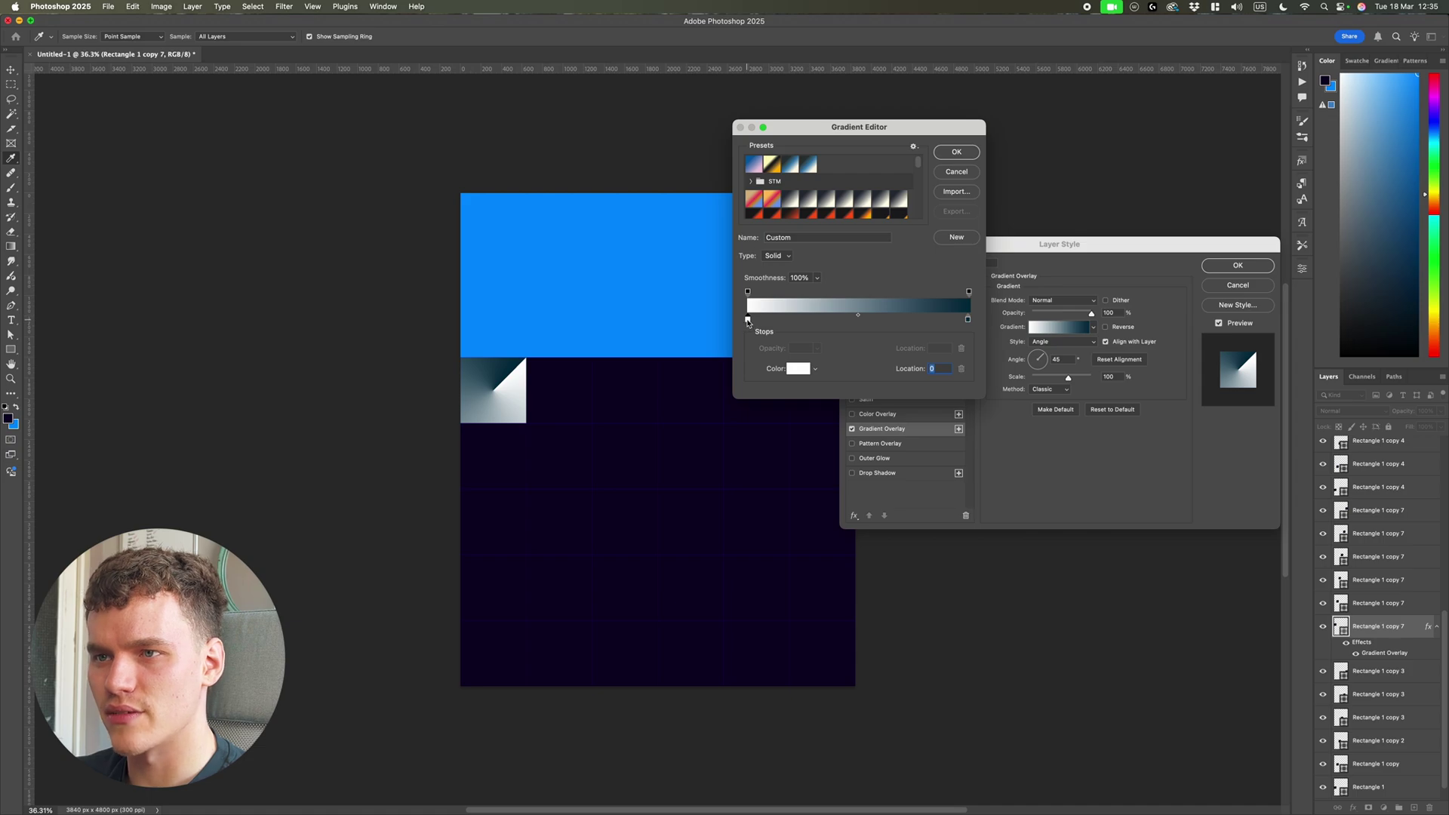
{"action": "double_click", "coordinate": [748, 320]}
{"action": "left_click", "coordinate": [15, 424]}
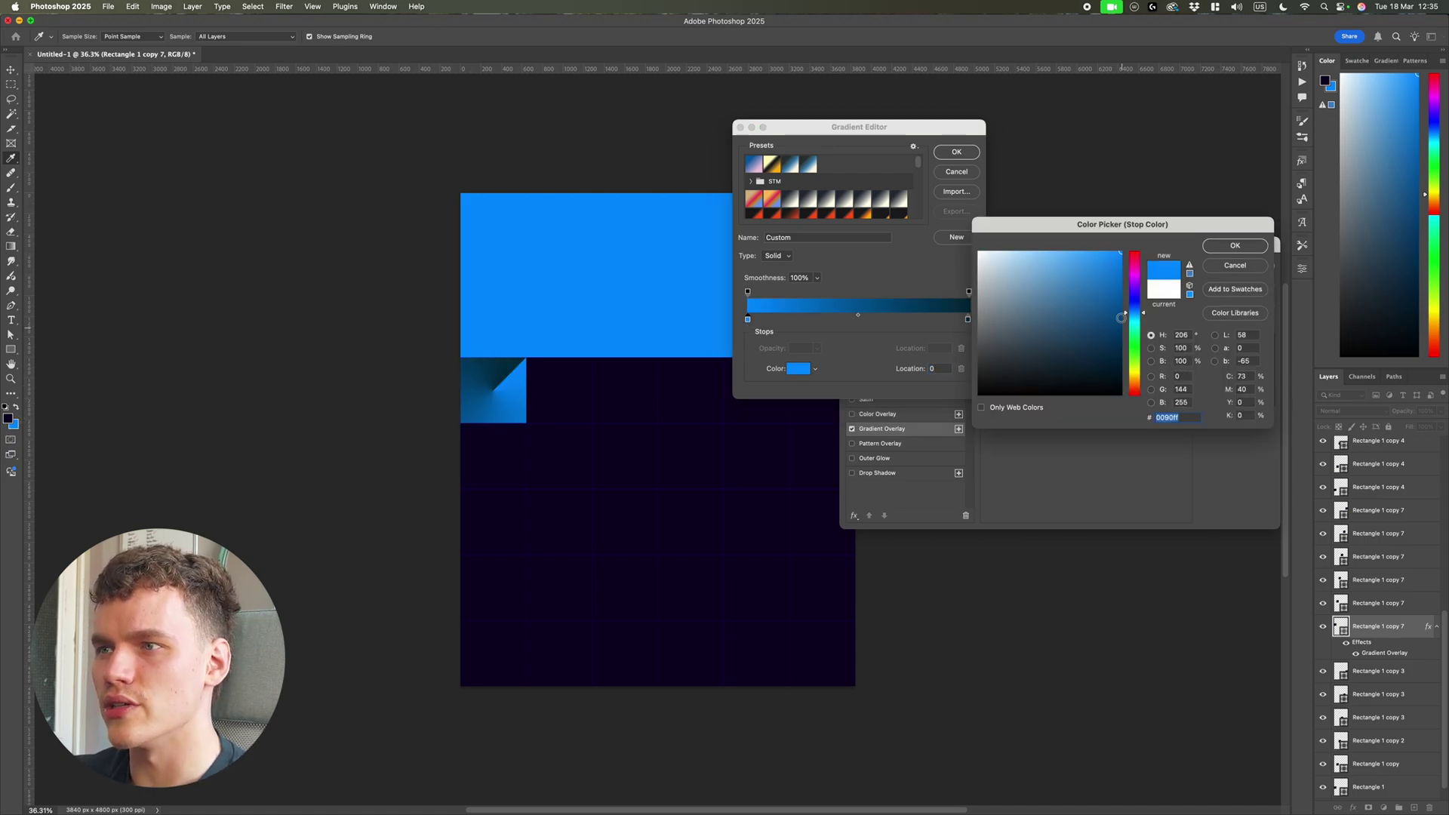
{"action": "left_click", "coordinate": [1253, 250]}
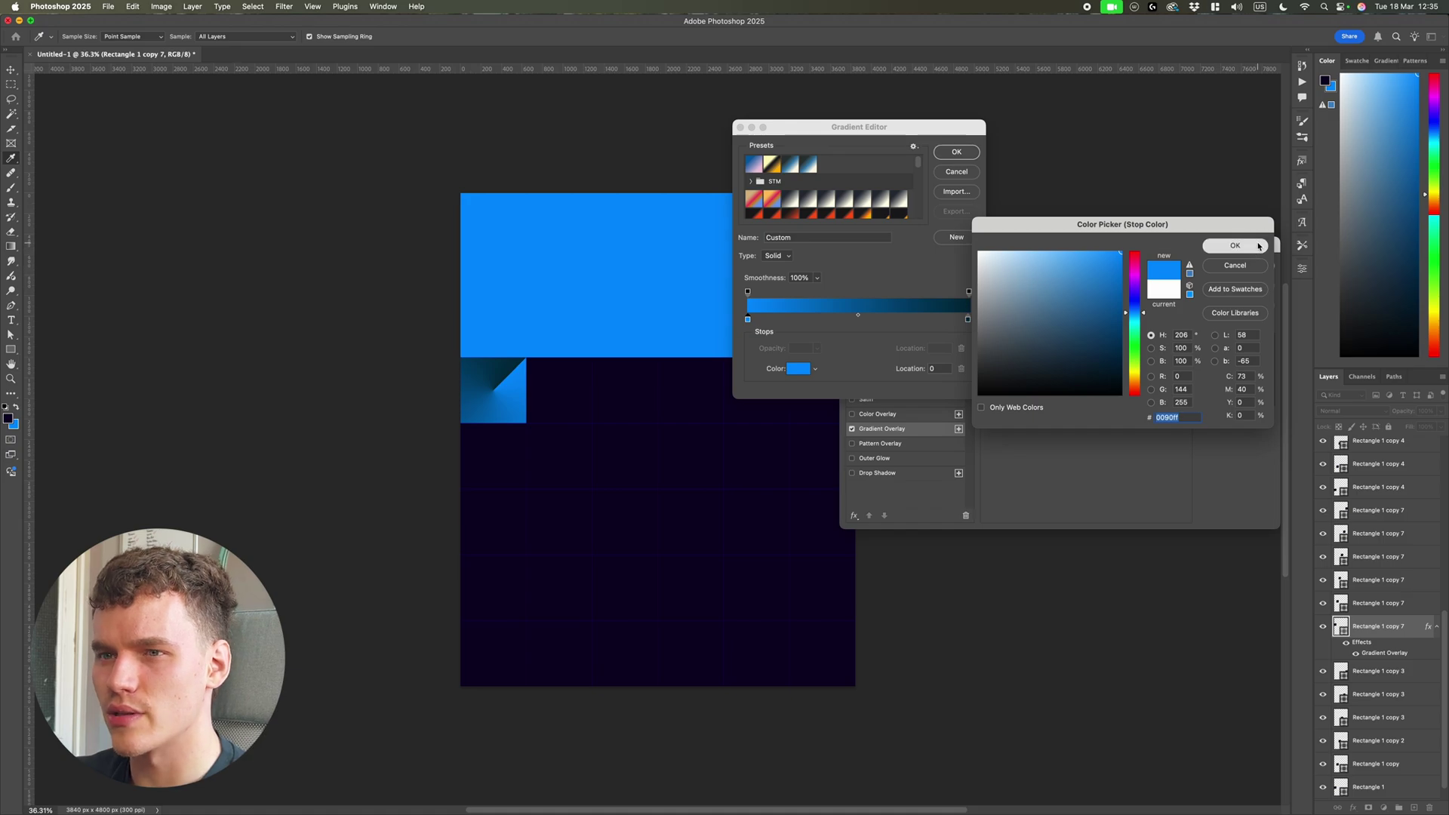
Set the gradient's end color stop to dark navy 0f2638 and apply the gradient overlay to the square.
{"action": "double_click", "coordinate": [968, 320]}
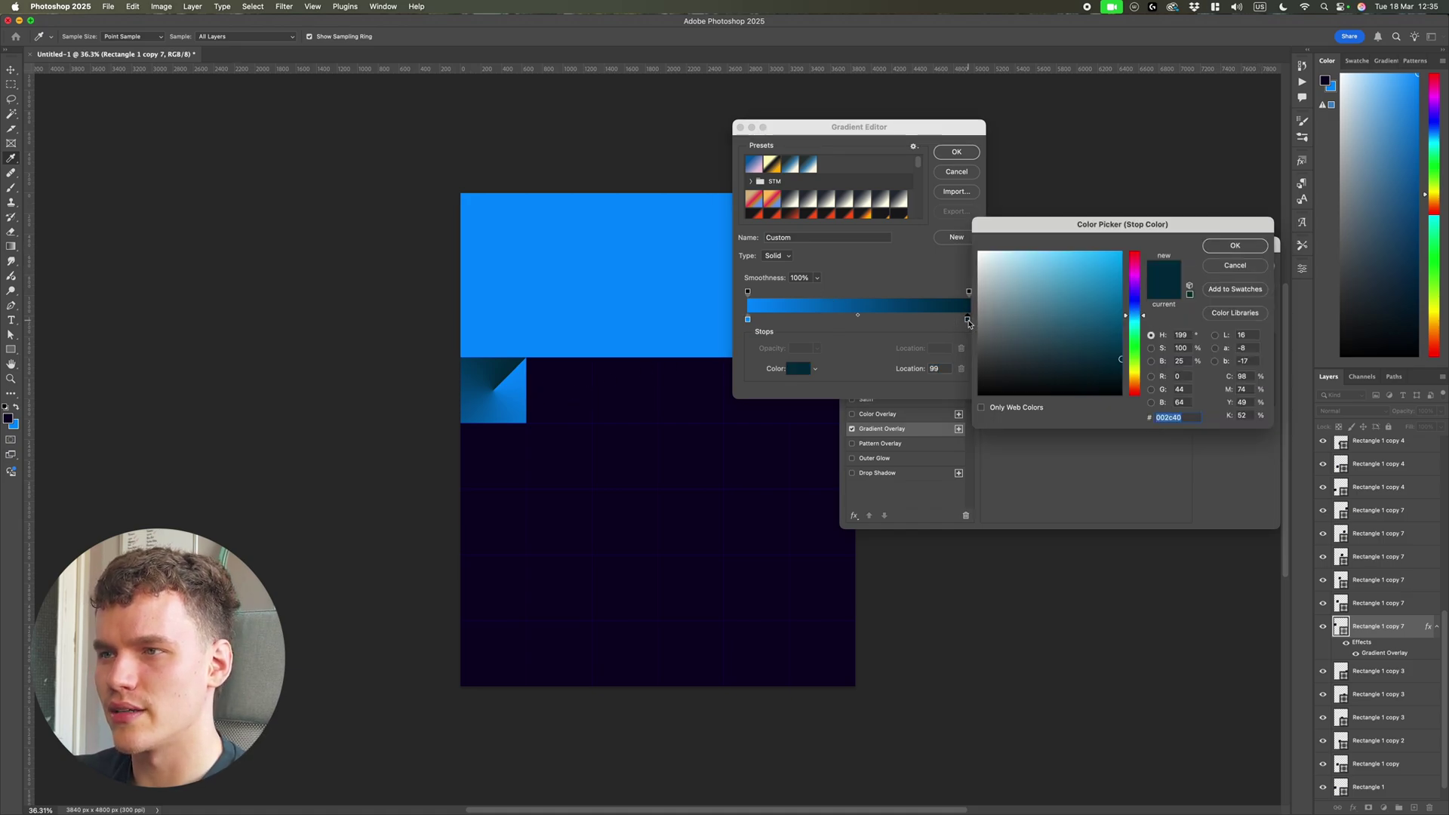
{"action": "left_click_drag", "start_coordinate": [1119, 332], "coordinate": [1127, 363]}
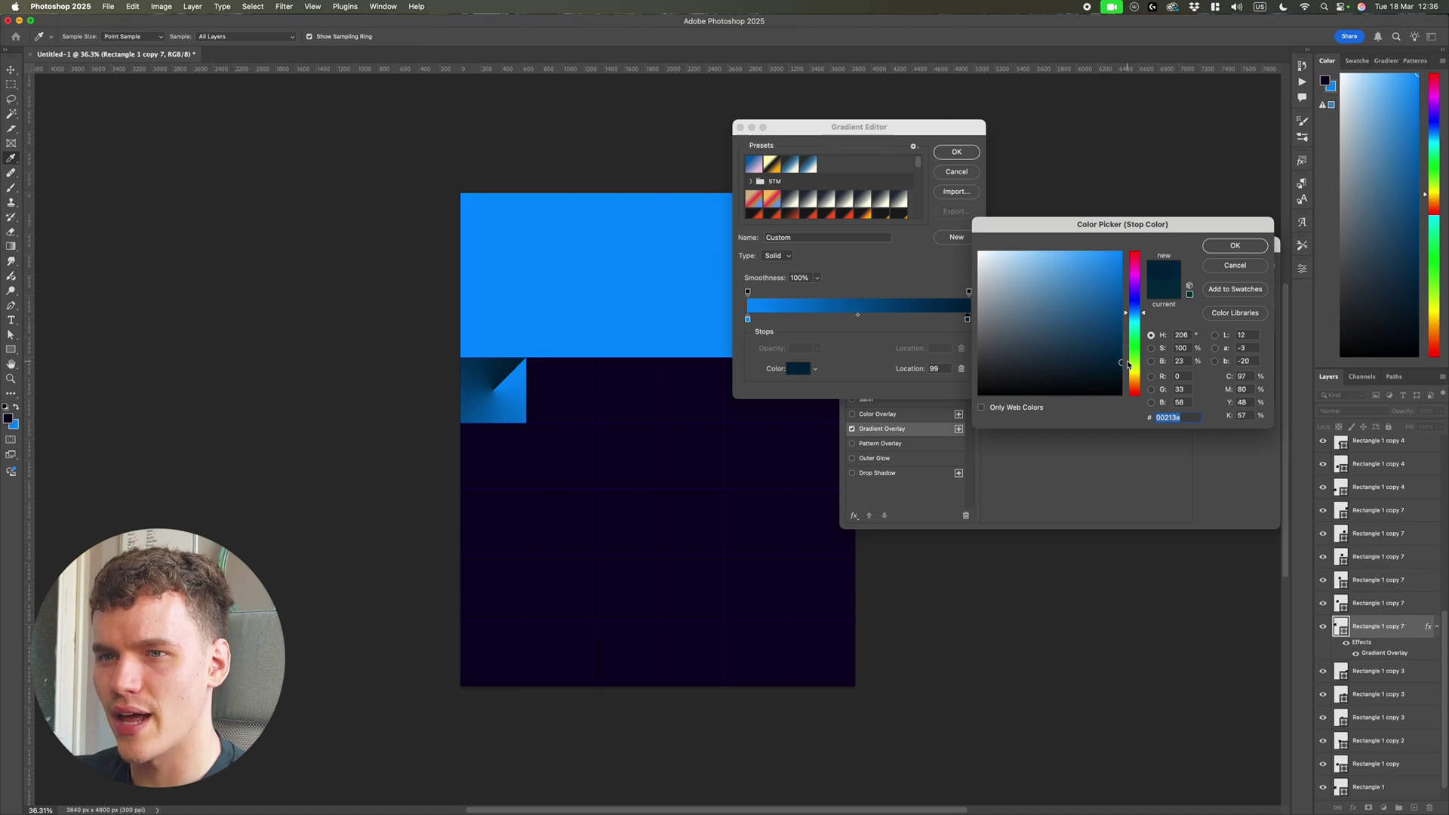
{"action": "left_click", "coordinate": [1089, 358]}
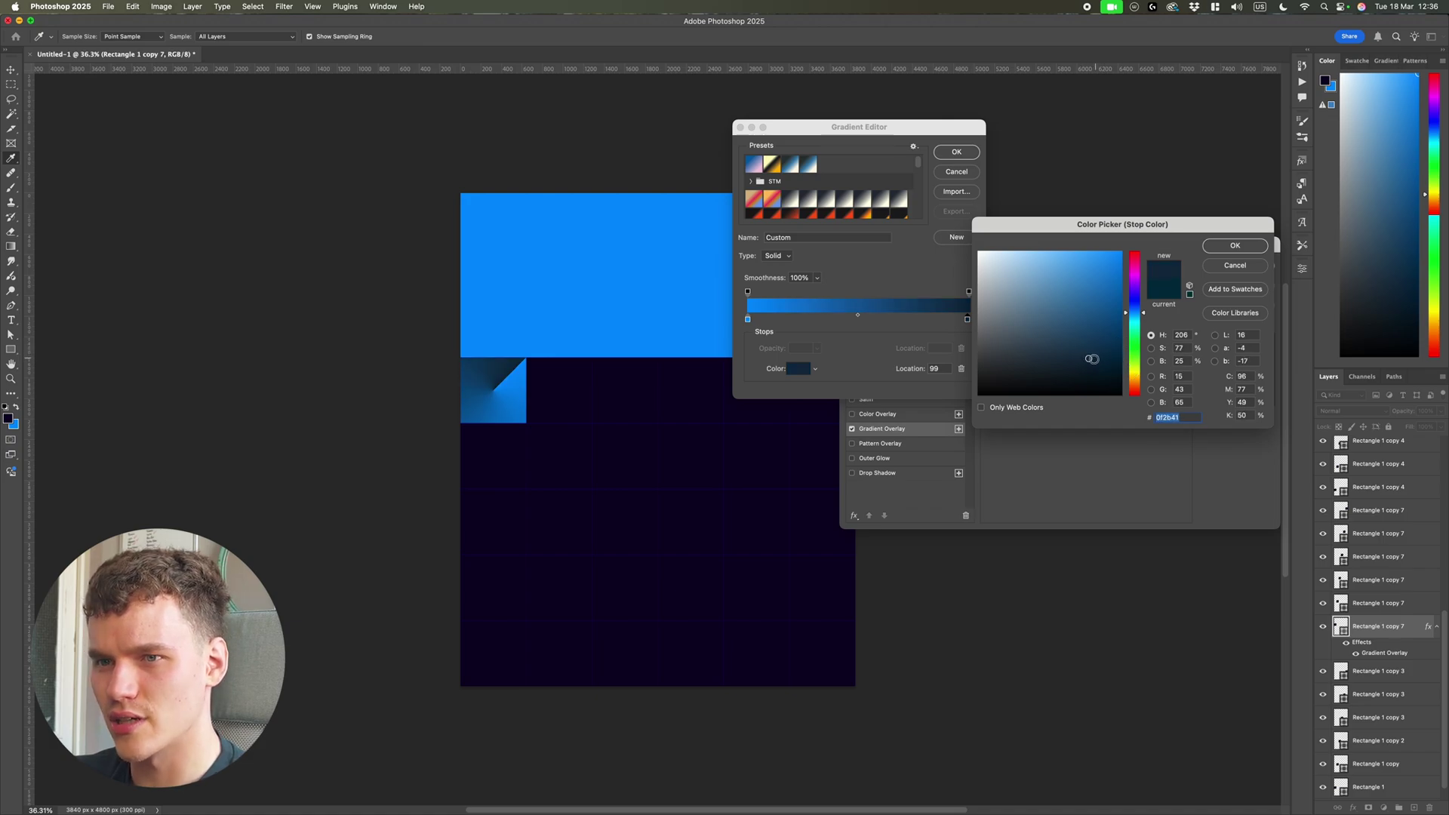
{"action": "left_click", "coordinate": [1082, 364]}
{"action": "scroll", "coordinate": [521, 347], "scroll_direction": "up", "scroll_amount": 10}
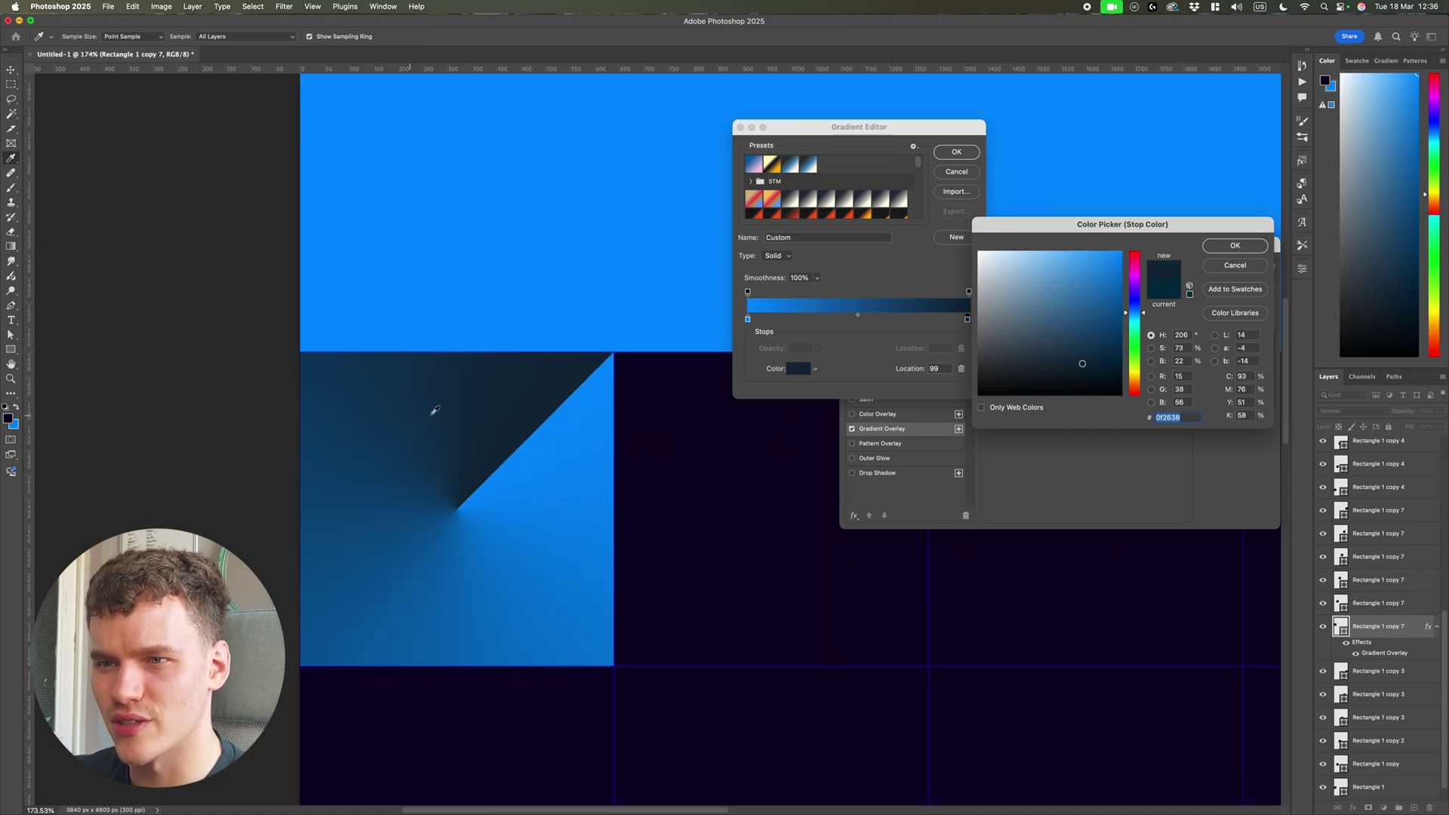
{"action": "scroll", "coordinate": [434, 410], "scroll_direction": "down", "scroll_amount": 4}
{"action": "key", "text": "Return"}
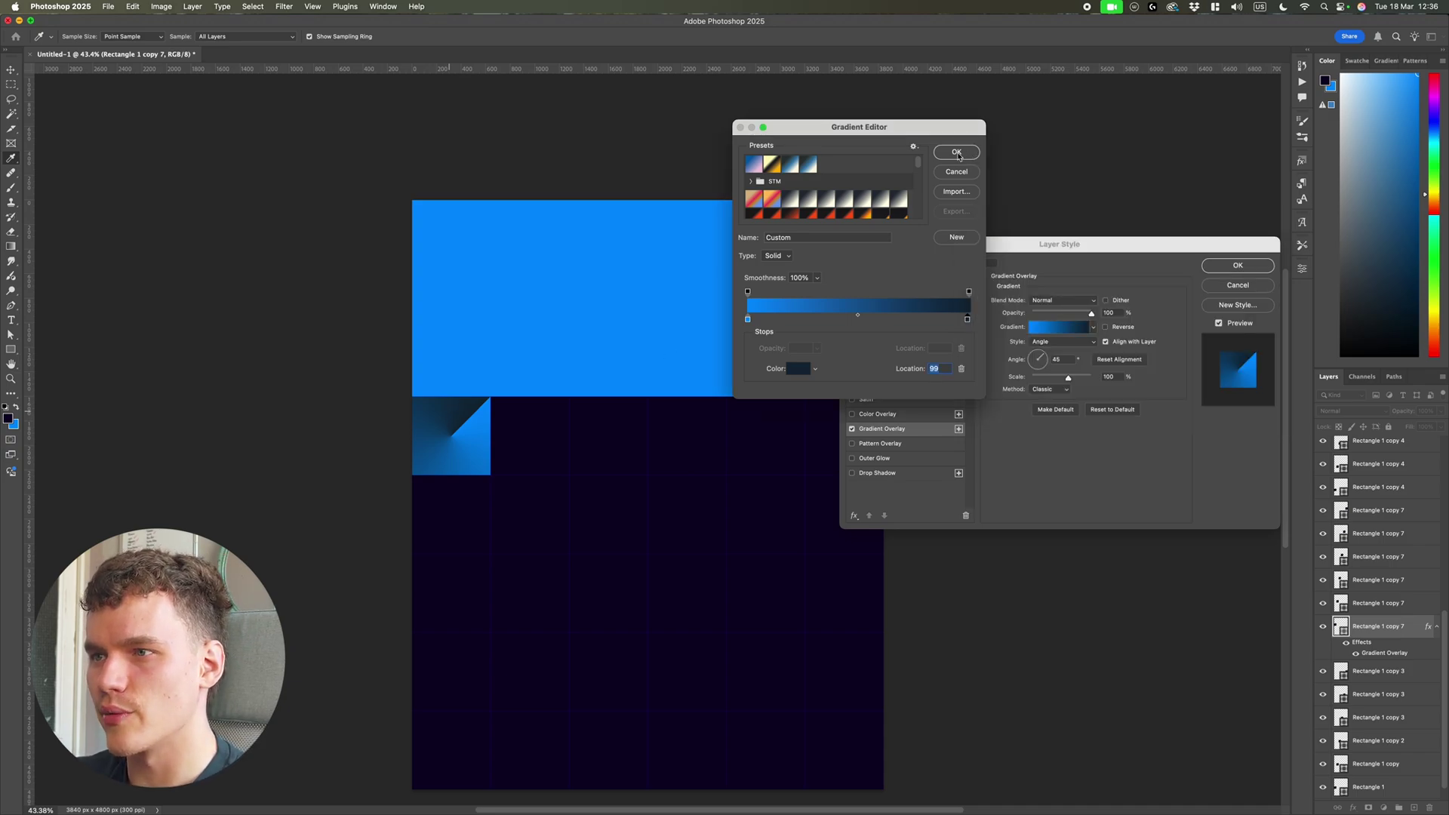
{"action": "left_click", "coordinate": [956, 152]}
{"action": "key", "text": "Return"}
{"action": "scroll", "coordinate": [463, 445], "scroll_direction": "up", "scroll_amount": 1}
Try rotating the first square's gradient overlay to another angle, and set it back to 45°.
{"action": "double_click", "coordinate": [1374, 654]}
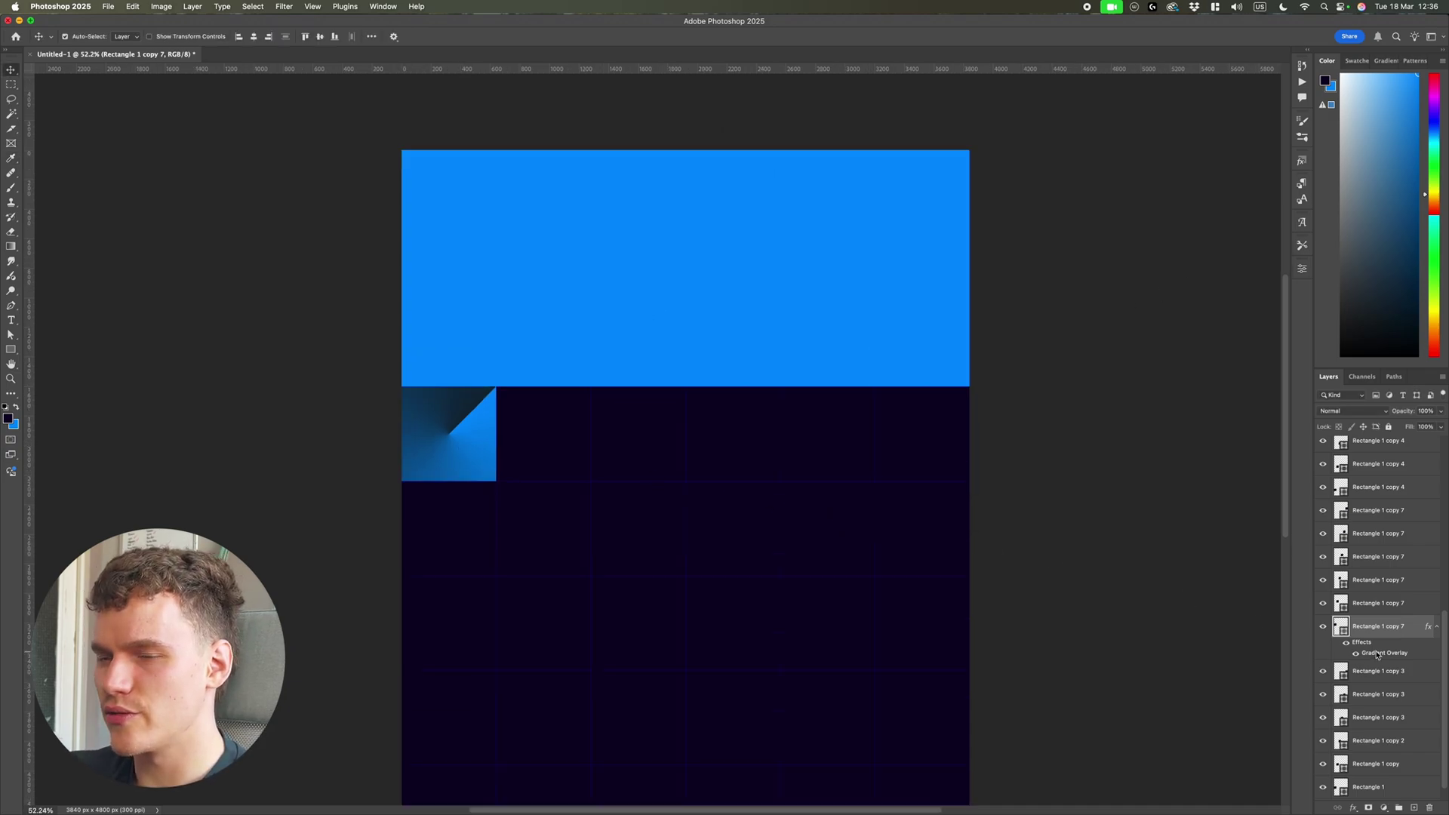
{"action": "left_click_drag", "start_coordinate": [1029, 364], "coordinate": [1039, 352]}
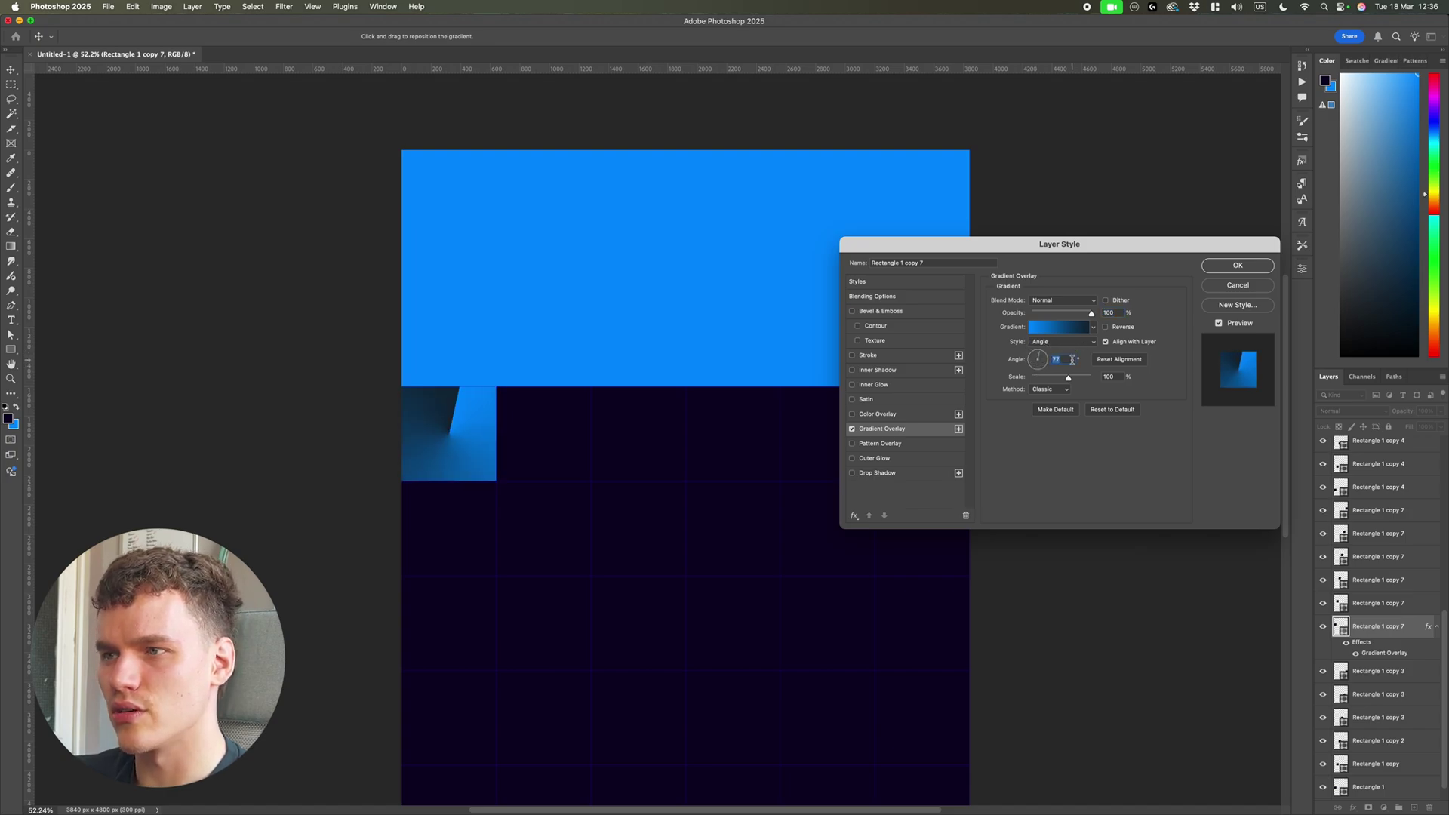
{"action": "key", "text": "Return"}
{"action": "scroll", "coordinate": [605, 423], "scroll_direction": "down", "scroll_amount": 3}
Copy the first square's layer style and paste it onto all the square layers in the grid.
{"action": "scroll", "coordinate": [605, 424], "scroll_direction": "up", "scroll_amount": 10}
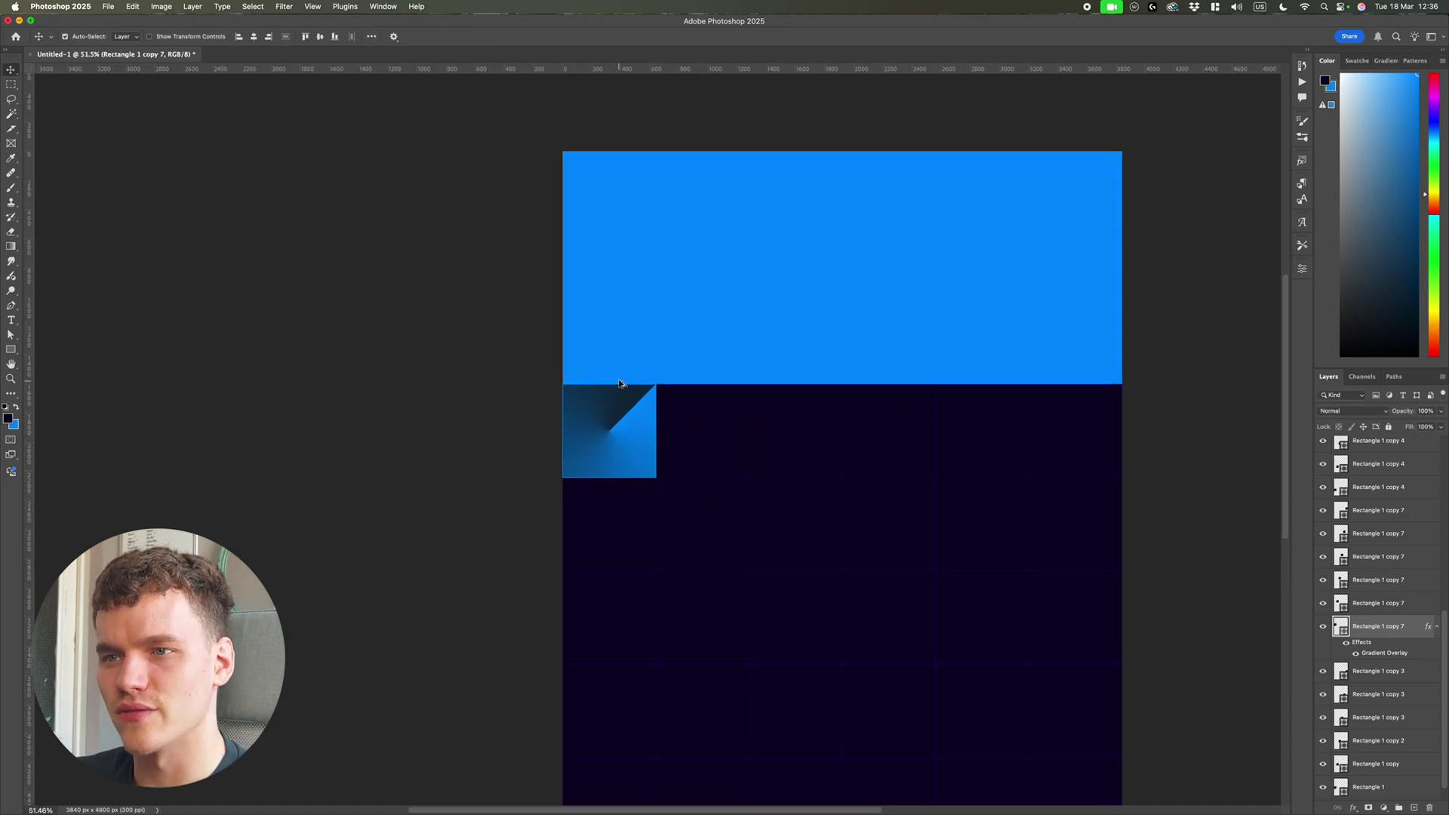
{"action": "scroll", "coordinate": [790, 392], "scroll_direction": "down", "scroll_amount": 3}
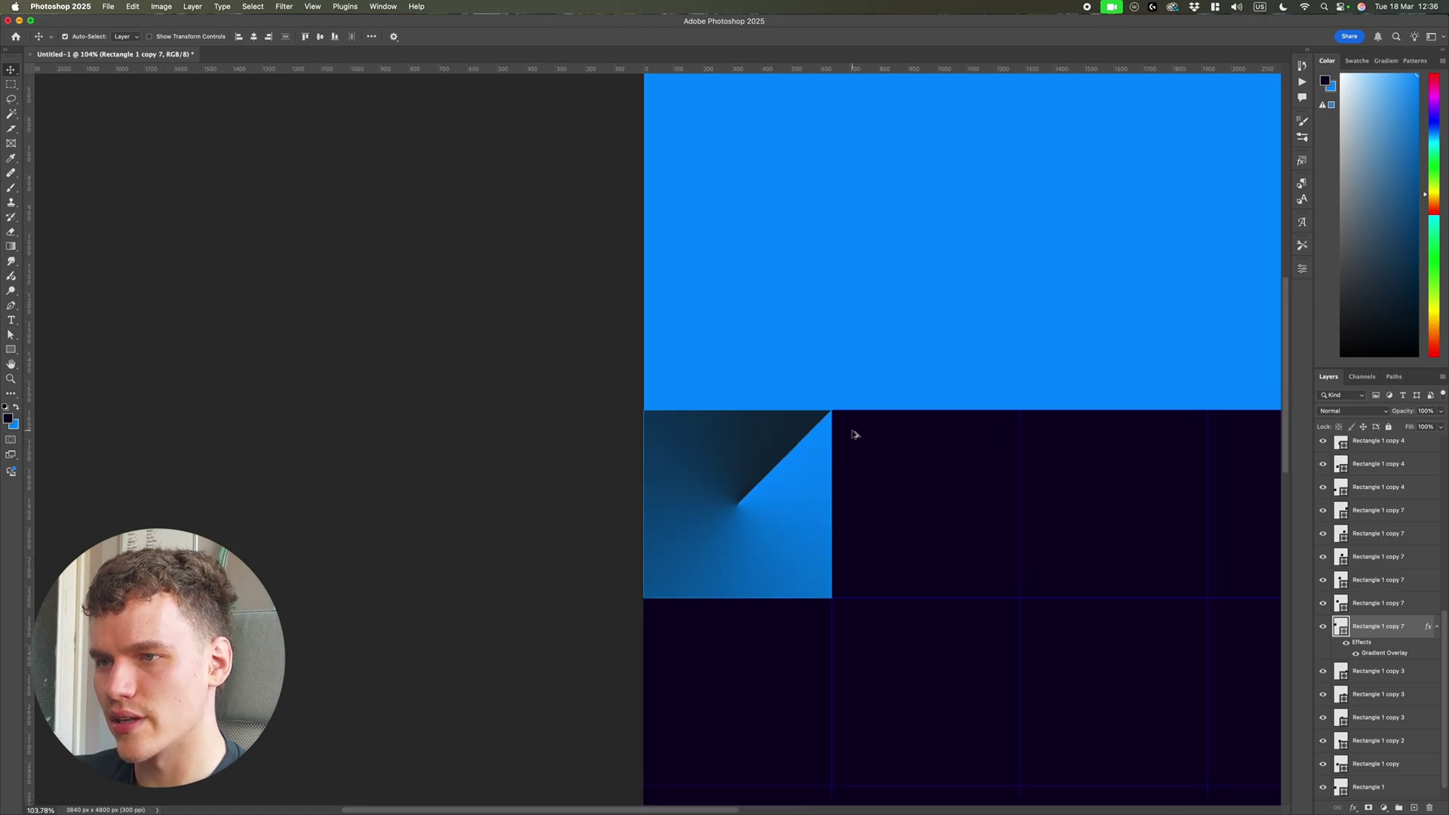
{"action": "right_click", "coordinate": [1358, 626]}
{"action": "left_click", "coordinate": [1350, 740]}
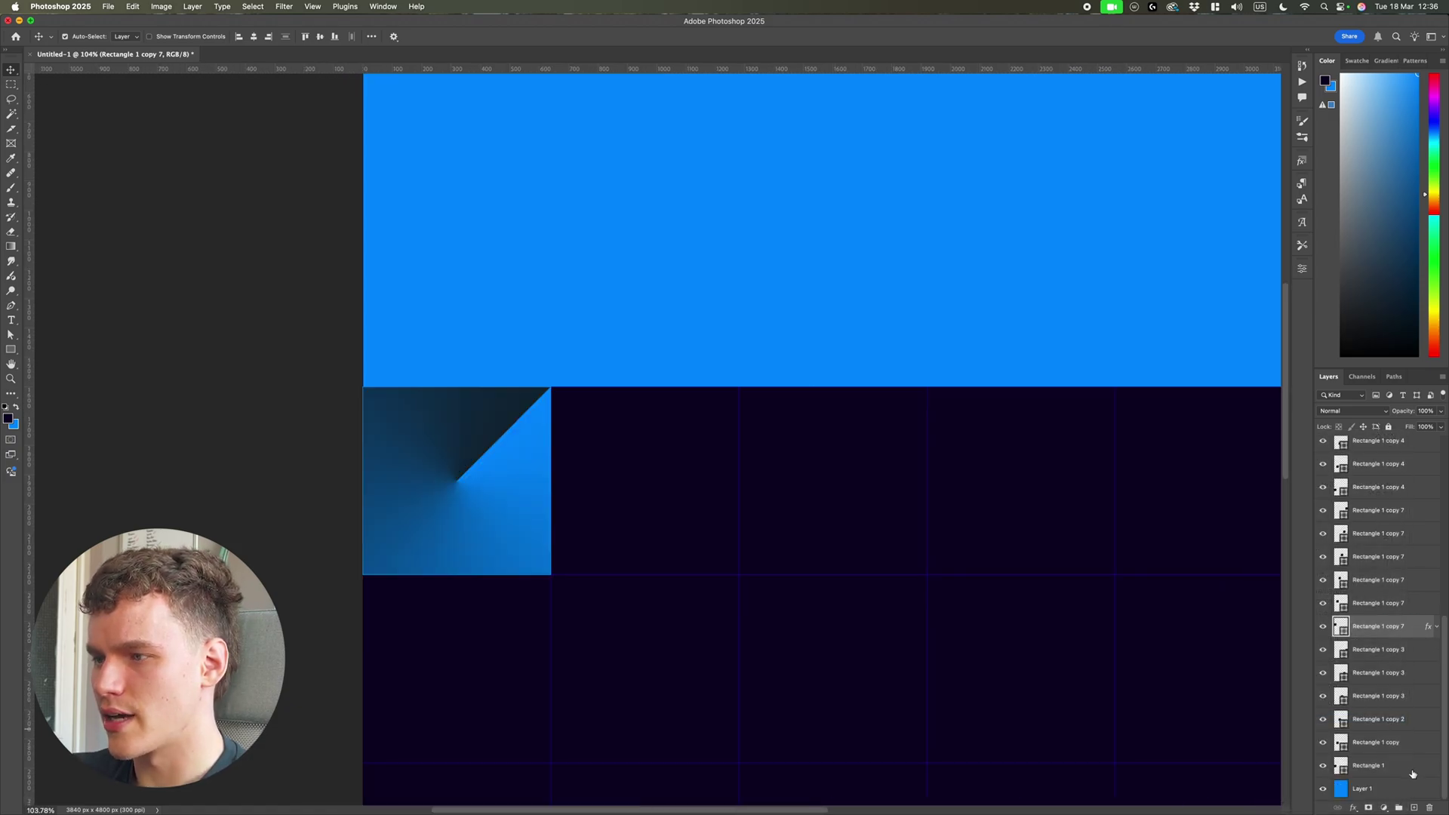
{"action": "left_click", "coordinate": [1410, 769]}
{"action": "scroll", "coordinate": [1385, 668], "scroll_direction": "up", "scroll_amount": 10}
{"action": "left_click", "coordinate": [1393, 457], "text": "shift"}
{"action": "right_click", "coordinate": [1392, 458]}
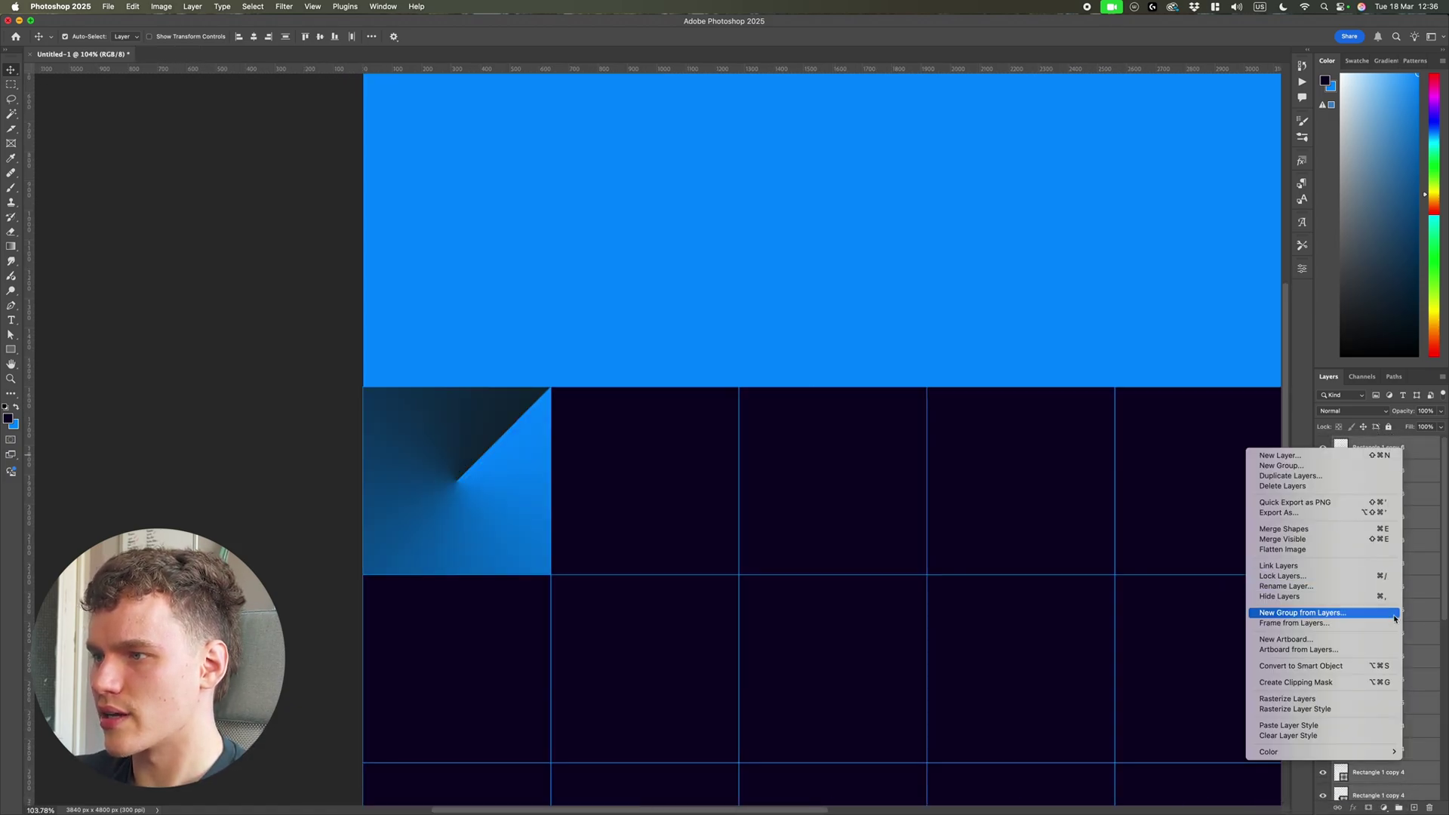
{"action": "left_click", "coordinate": [1328, 616]}
{"action": "scroll", "coordinate": [1080, 535], "scroll_direction": "down", "scroll_amount": 6}
{"action": "scroll", "coordinate": [1116, 588], "scroll_direction": "right", "scroll_amount": 3}
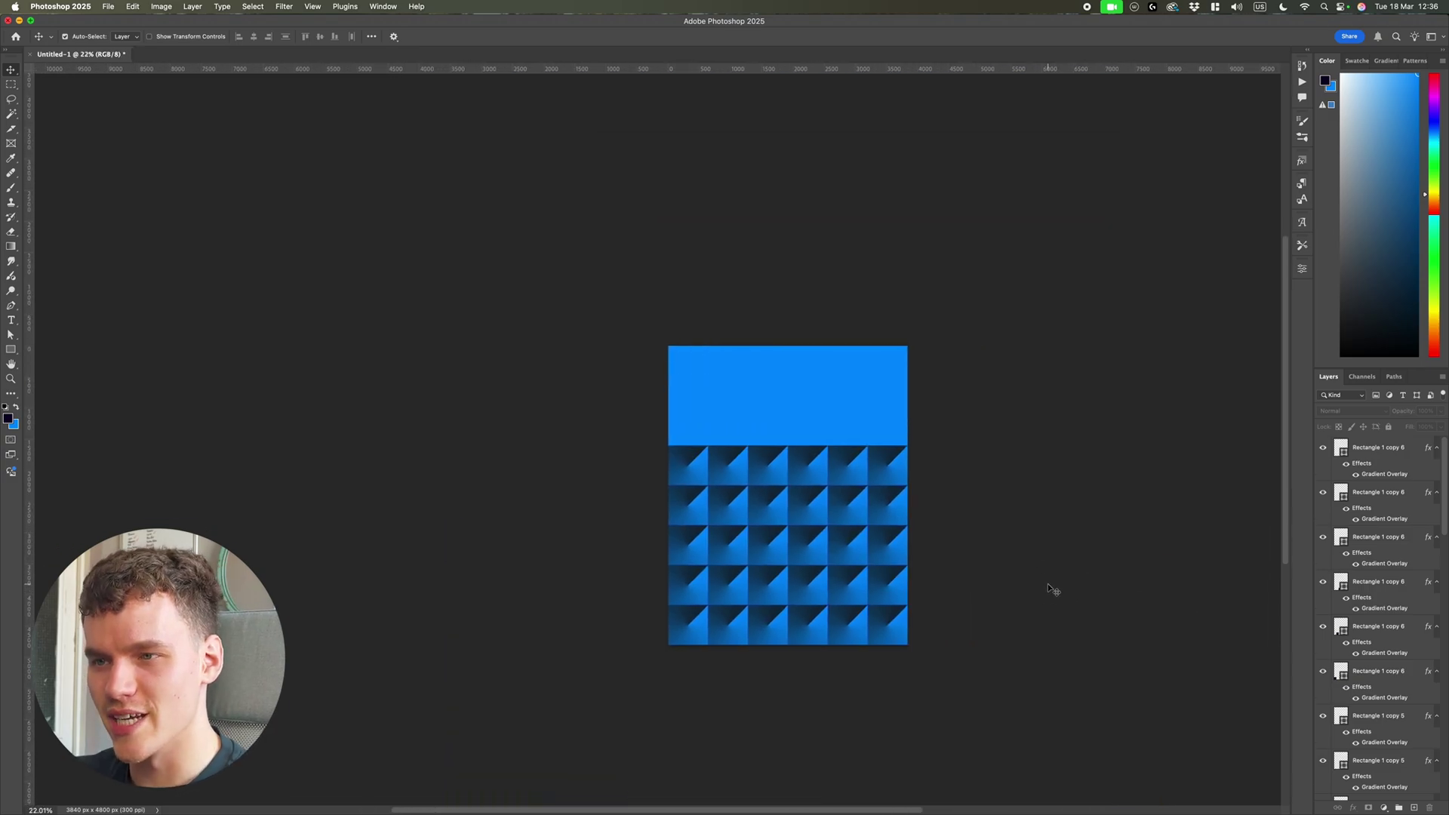
Examine the gradient pattern across the whole grid of squares.
{"action": "scroll", "coordinate": [987, 505], "scroll_direction": "up", "scroll_amount": 2}
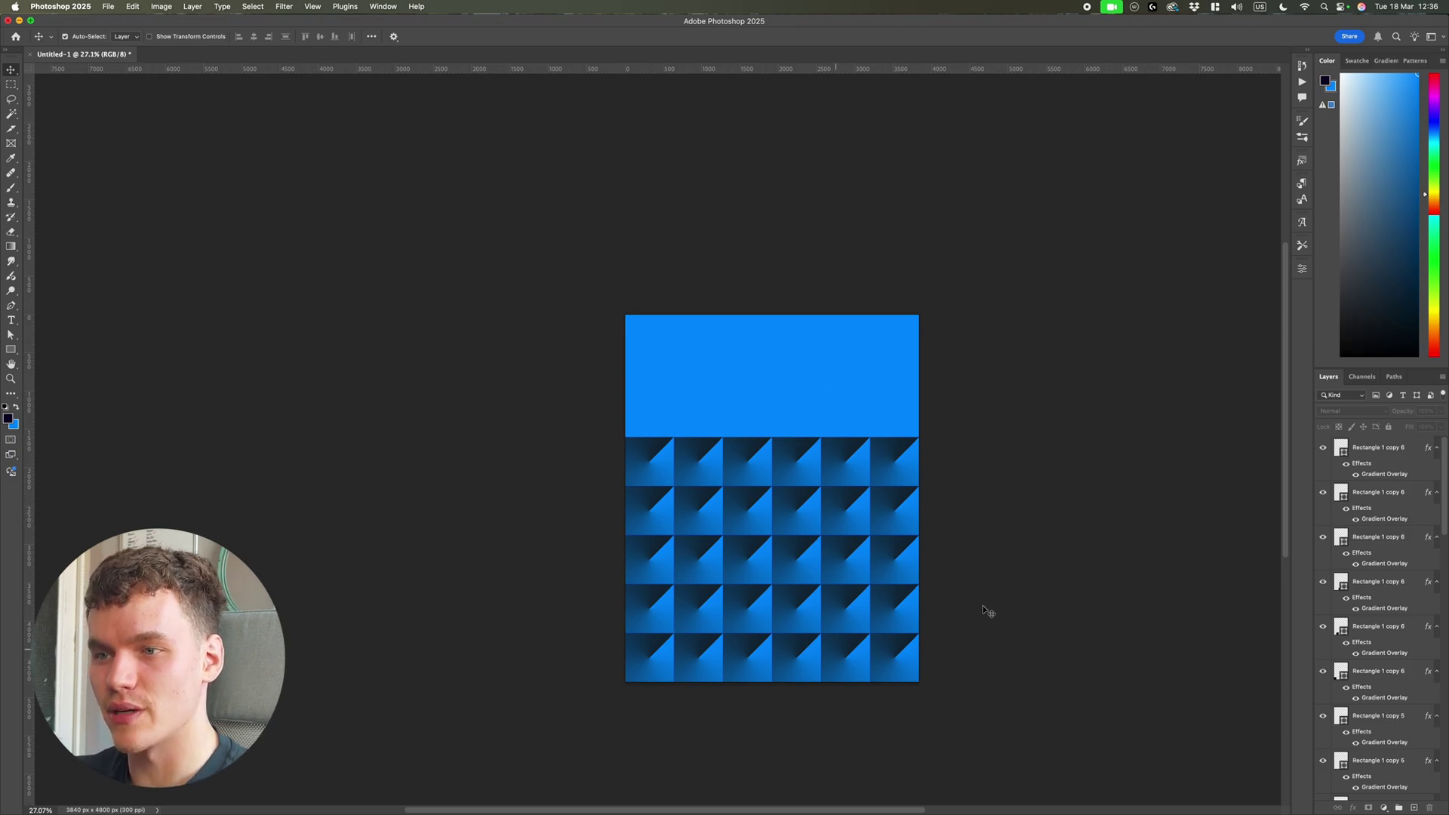
{"action": "scroll", "coordinate": [1106, 618], "scroll_direction": "up", "scroll_amount": 1}
{"action": "scroll", "coordinate": [1106, 618], "scroll_direction": "down", "scroll_amount": 1}
{"action": "scroll", "coordinate": [1087, 605], "scroll_direction": "right", "scroll_amount": 2}
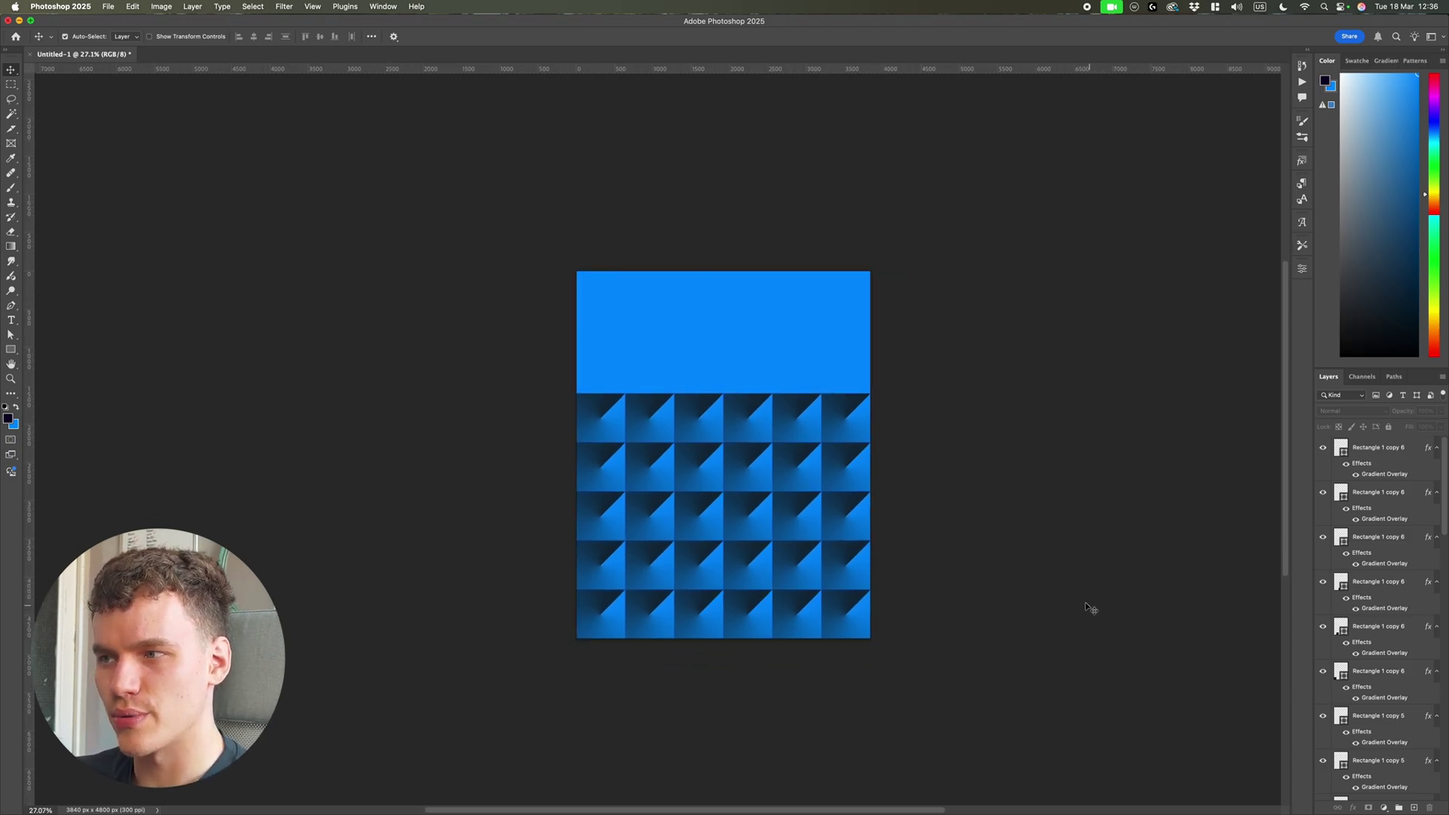
{"action": "scroll", "coordinate": [788, 450], "scroll_direction": "up", "scroll_amount": 3}
{"action": "scroll", "coordinate": [1098, 424], "scroll_direction": "down", "scroll_amount": 1}
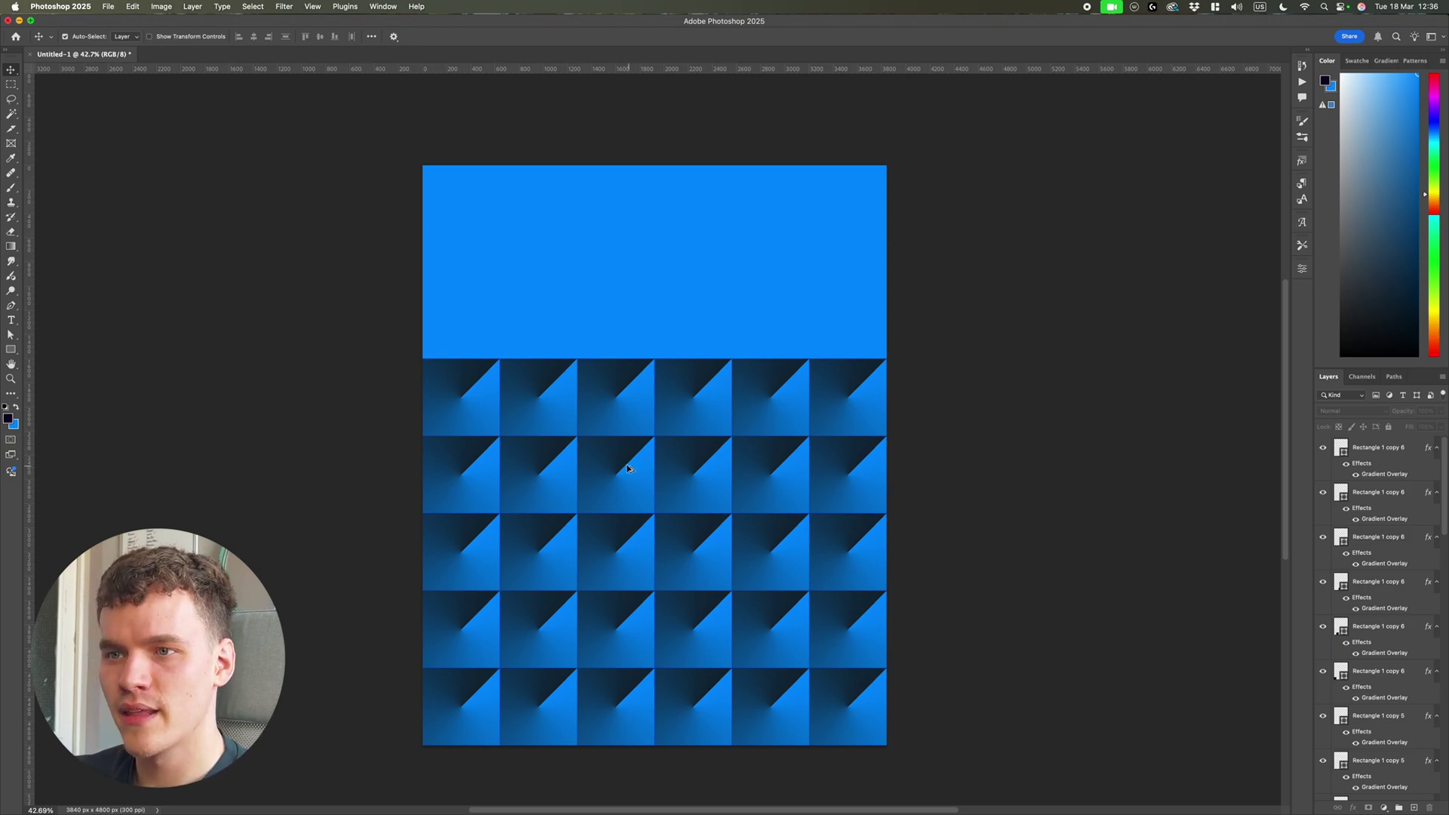
{"action": "scroll", "coordinate": [626, 464], "scroll_direction": "up", "scroll_amount": 1}
{"action": "scroll", "coordinate": [627, 464], "scroll_direction": "down", "scroll_amount": 3}
{"action": "scroll", "coordinate": [585, 445], "scroll_direction": "up", "scroll_amount": 2}
Set the gradient overlay angle of the second square in the grid's second row to -135°.
{"action": "left_click", "coordinate": [589, 491]}
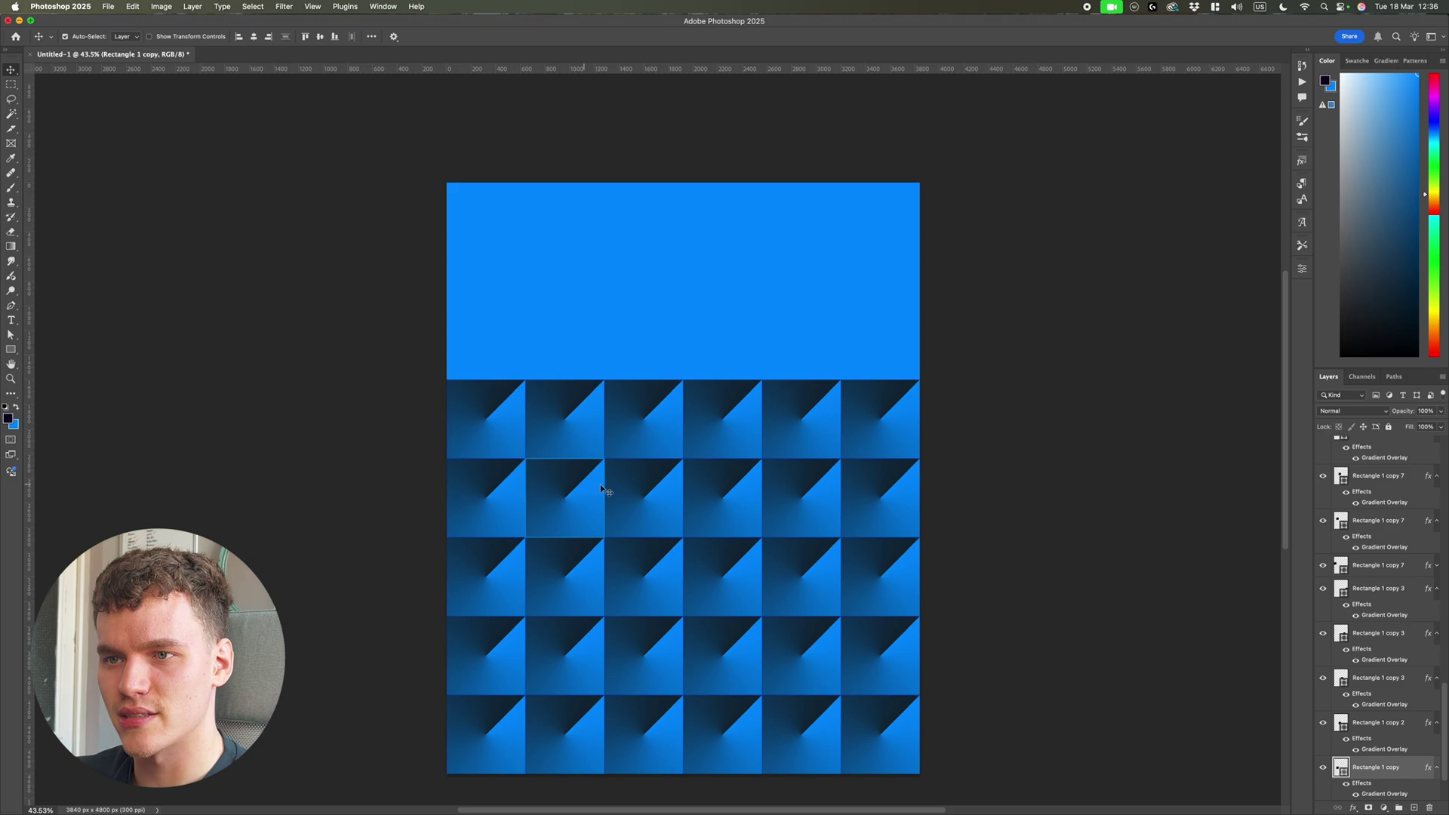
{"action": "scroll", "coordinate": [1369, 768], "scroll_direction": "down", "scroll_amount": 2}
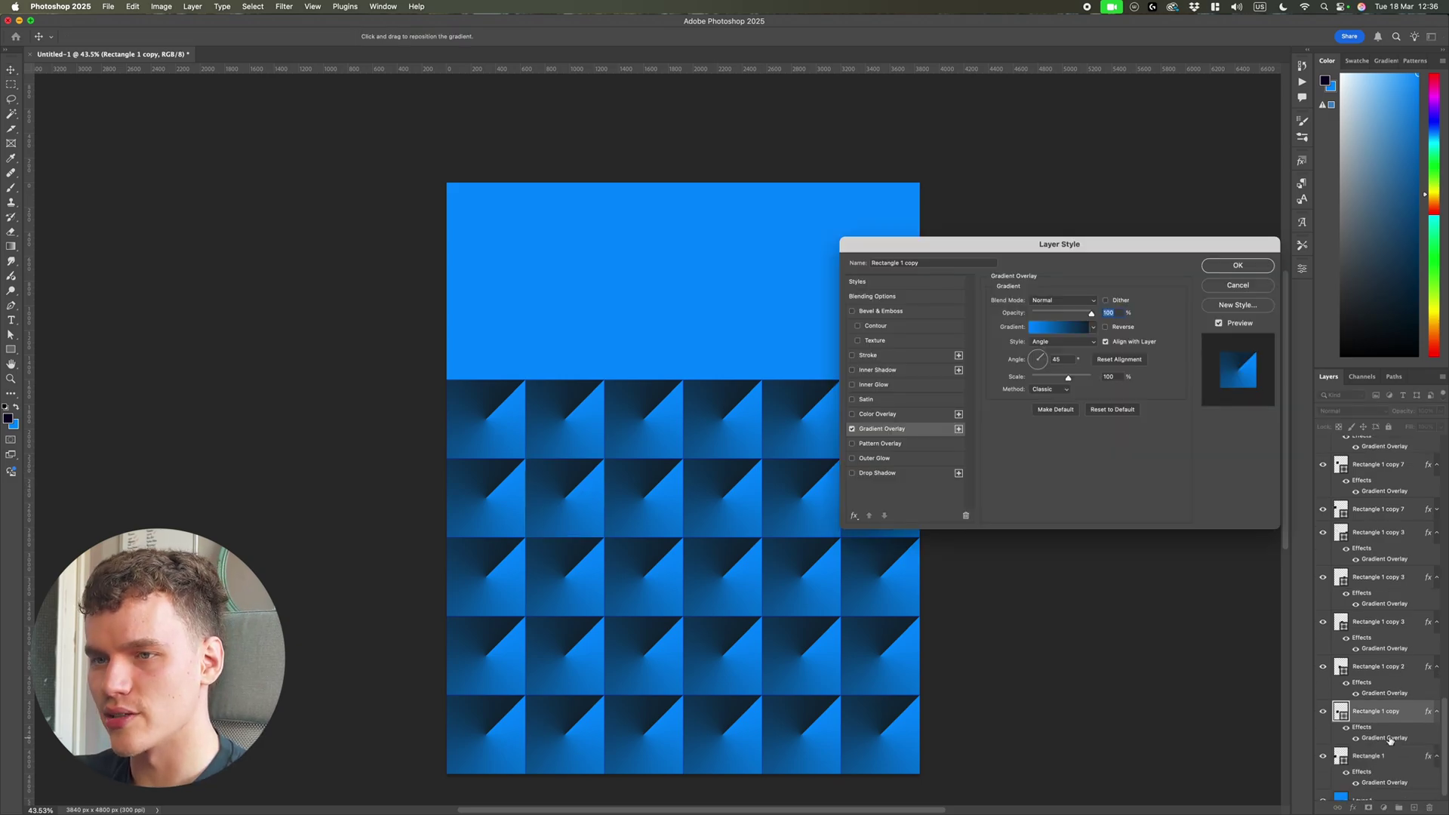
{"action": "left_click", "coordinate": [1027, 367]}
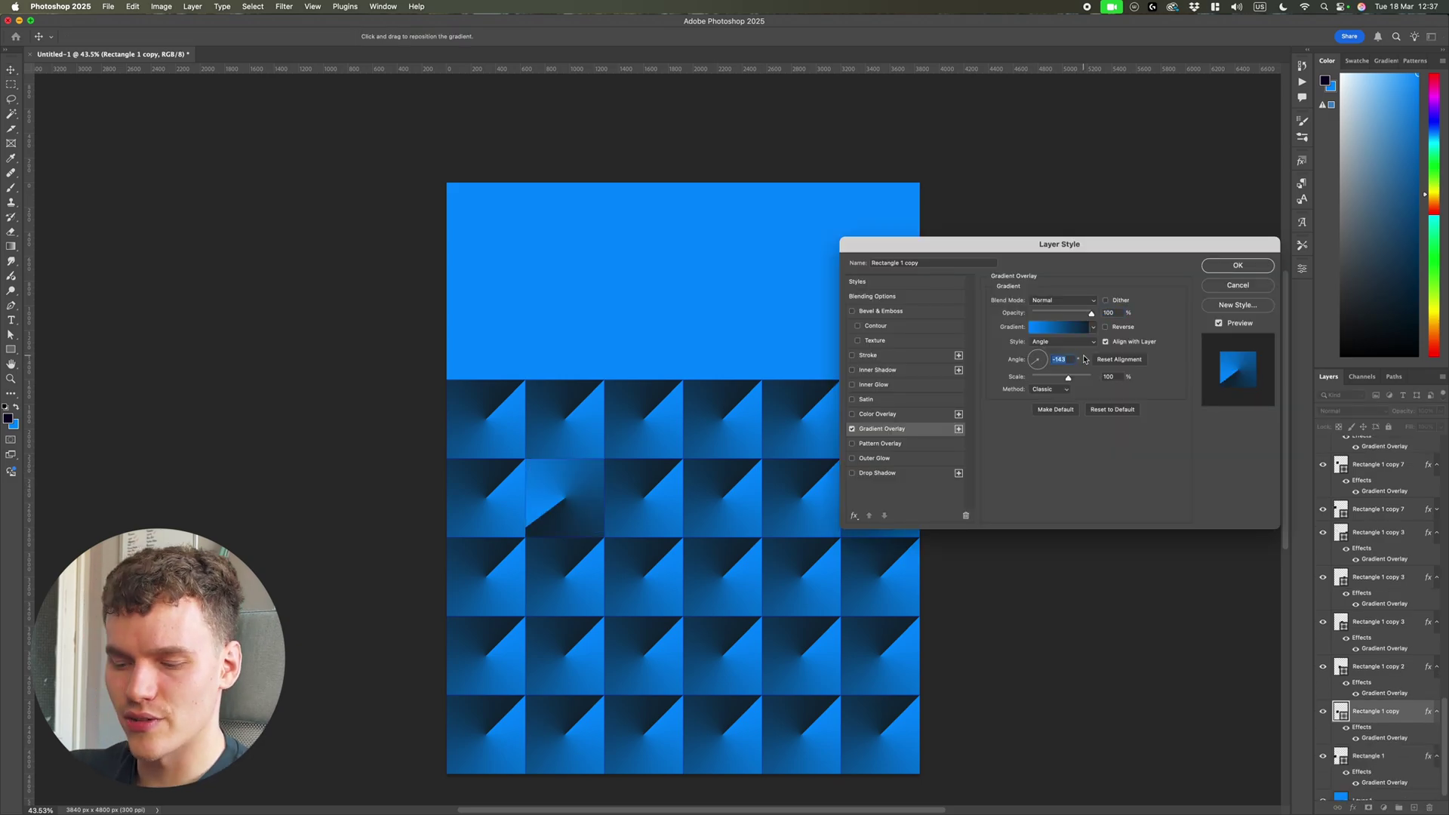
{"action": "type", "text": "-14"}
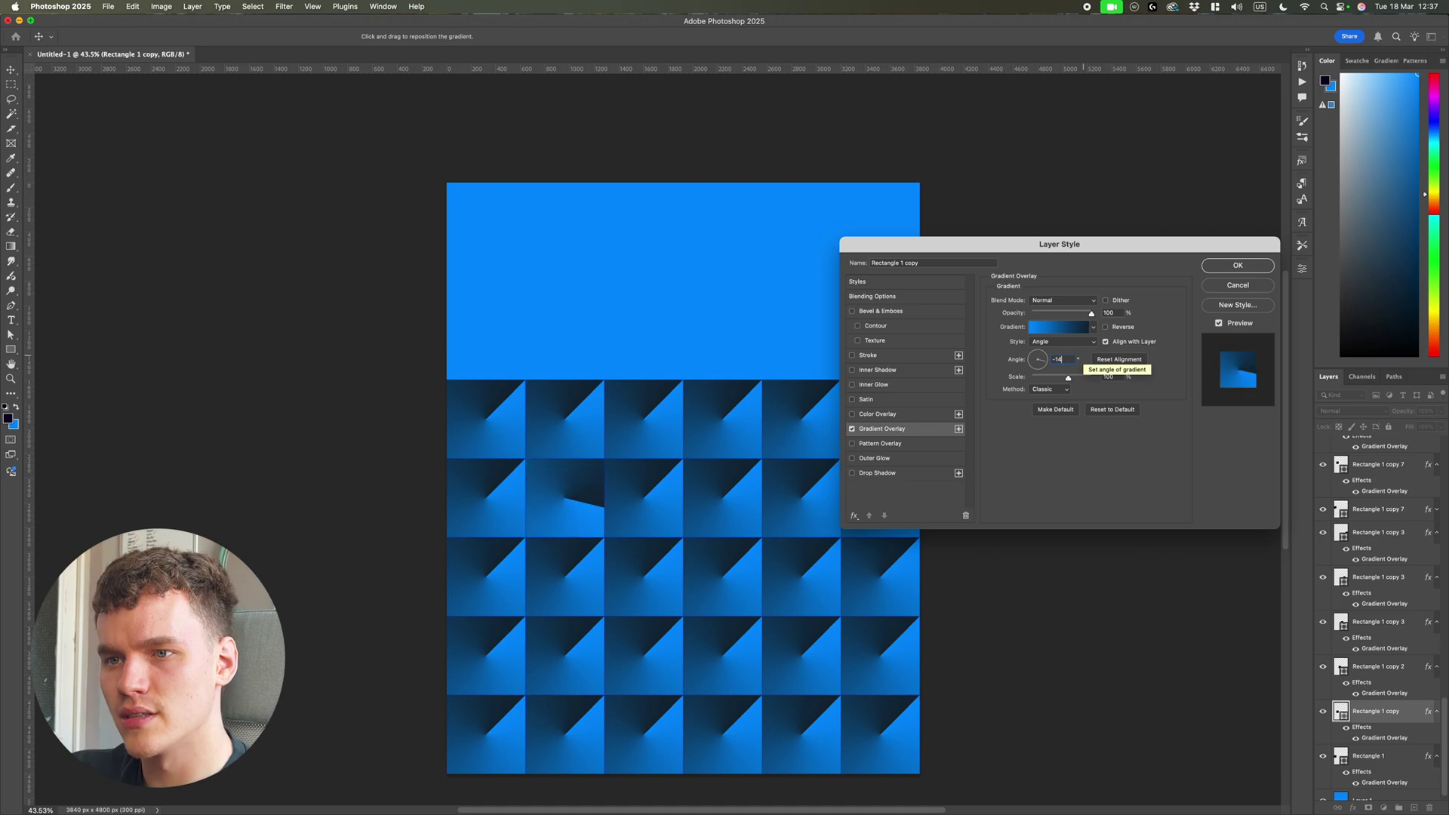
{"action": "type", "text": "5"}
{"action": "left_click_drag", "start_coordinate": [522, 519], "coordinate": [693, 431]}
{"action": "scroll", "coordinate": [782, 459], "scroll_direction": "down", "scroll_amount": 2}
{"action": "left_click", "coordinate": [1031, 368]}
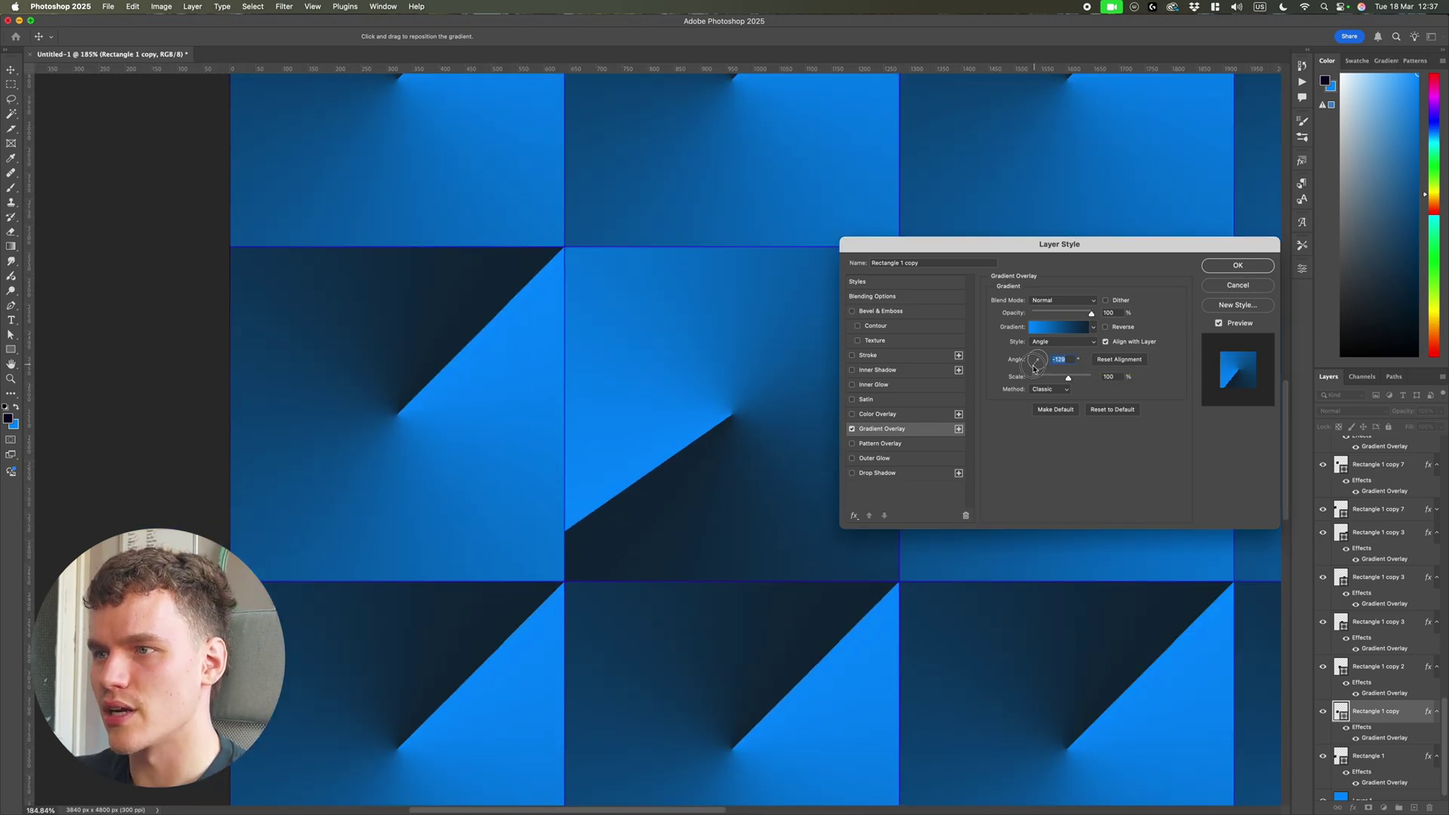
{"action": "type", "text": "1"}
{"action": "type", "text": "-135"}
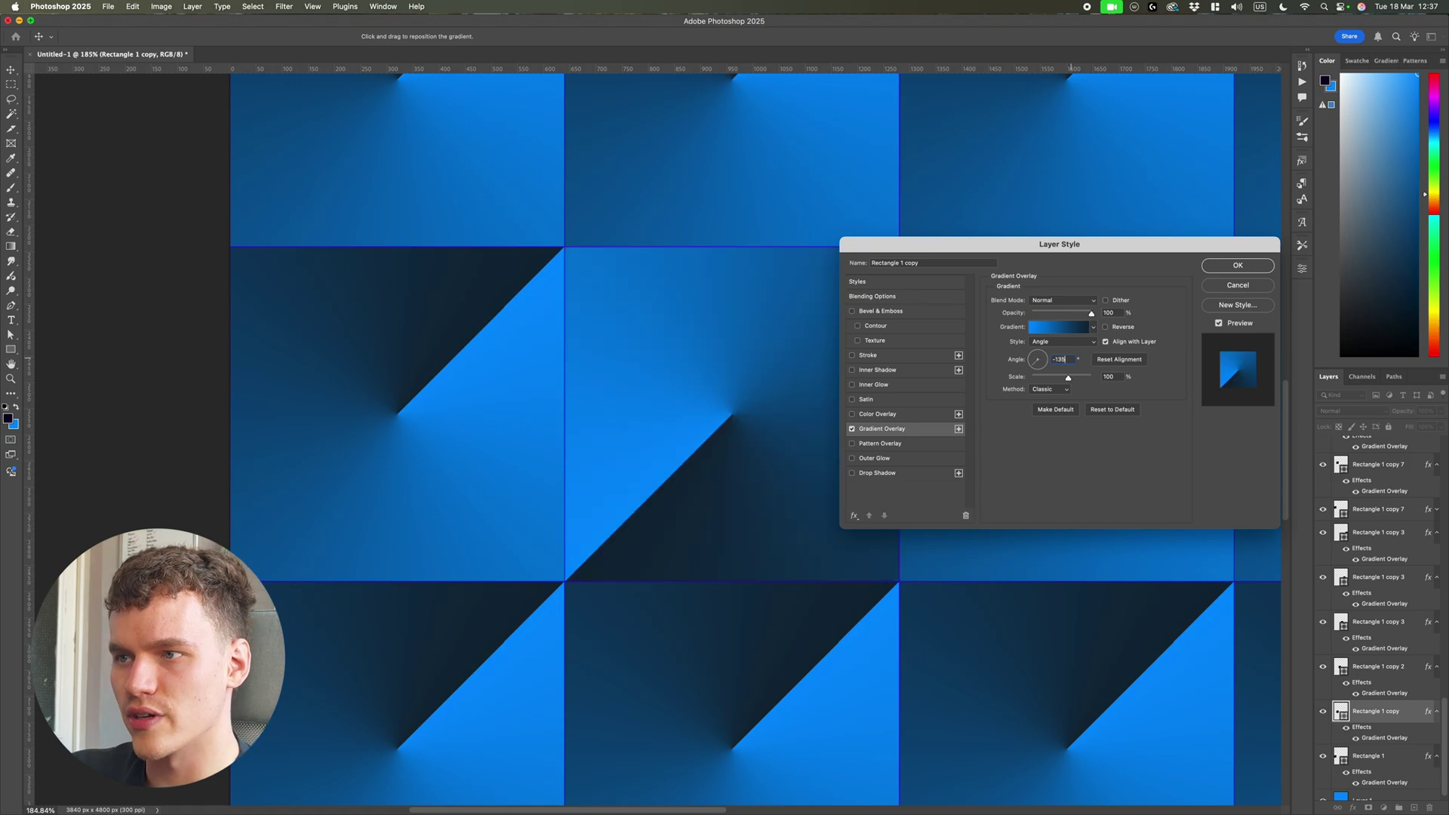
{"action": "key", "text": "Return"}
Select all the square layers and remove the stroke from their shapes.
{"action": "scroll", "coordinate": [857, 508], "scroll_direction": "down", "scroll_amount": 4}
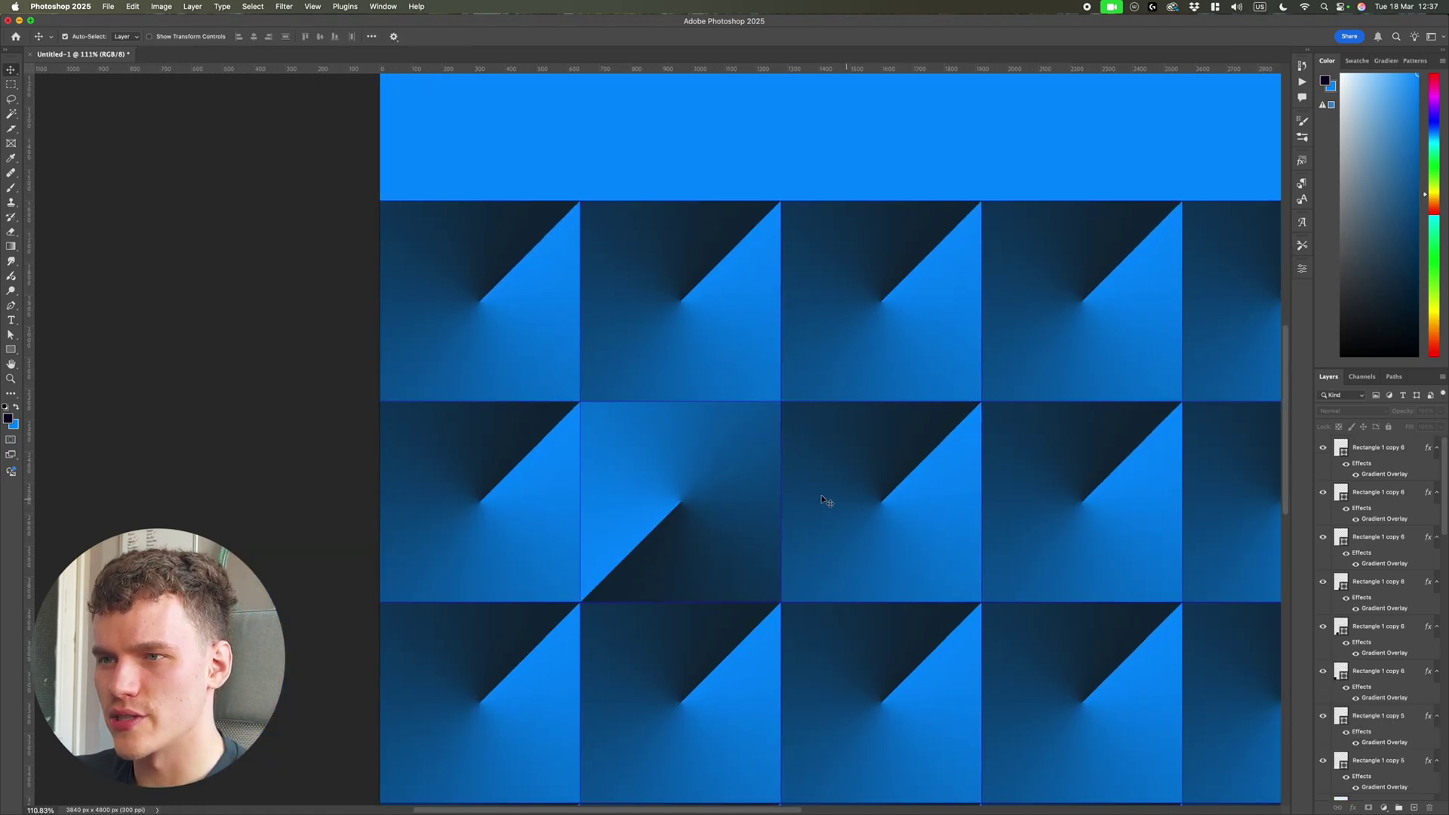
{"action": "scroll", "coordinate": [802, 513], "scroll_direction": "down", "scroll_amount": 2}
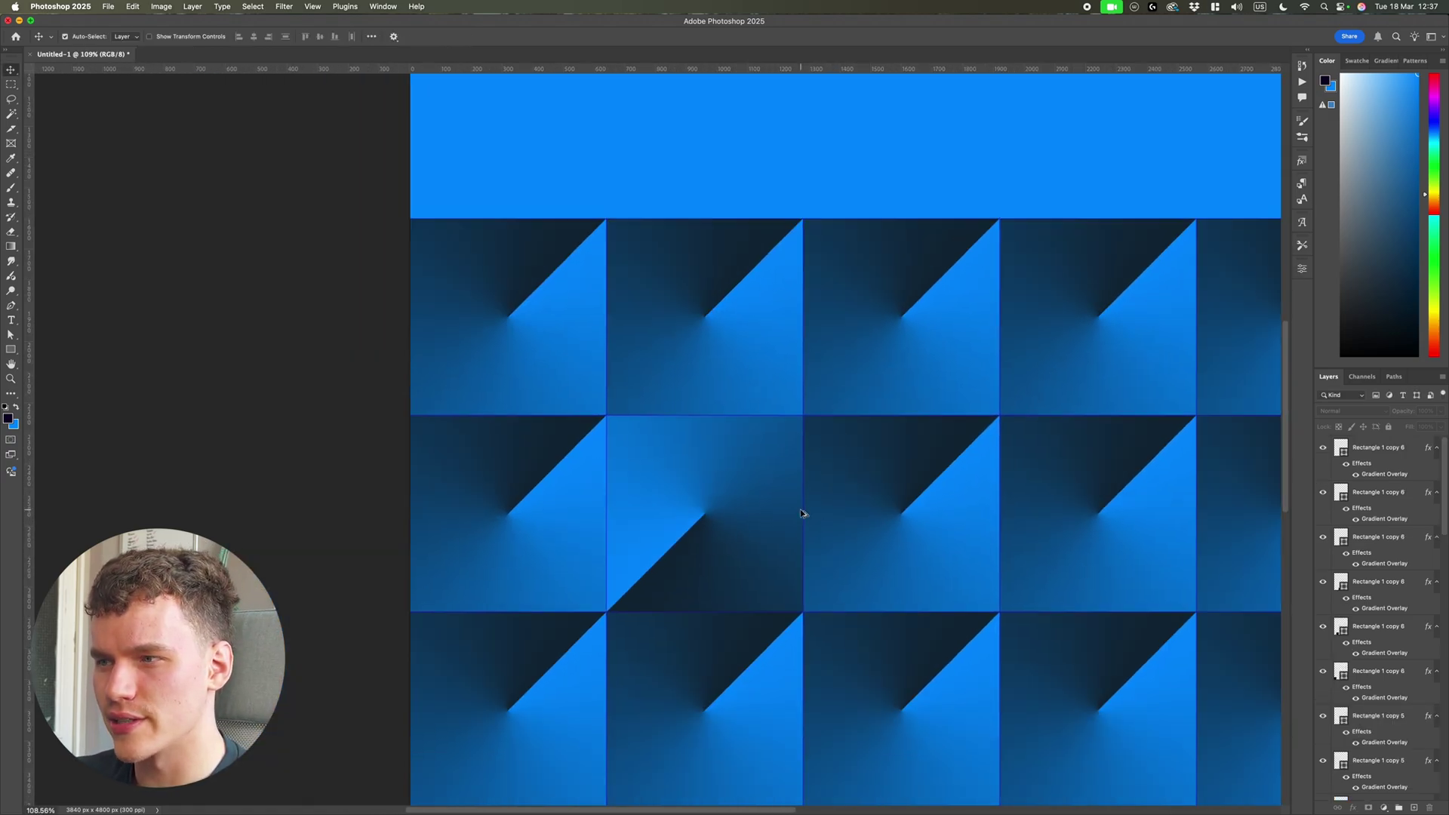
{"action": "scroll", "coordinate": [1406, 718], "scroll_direction": "down", "scroll_amount": 10}
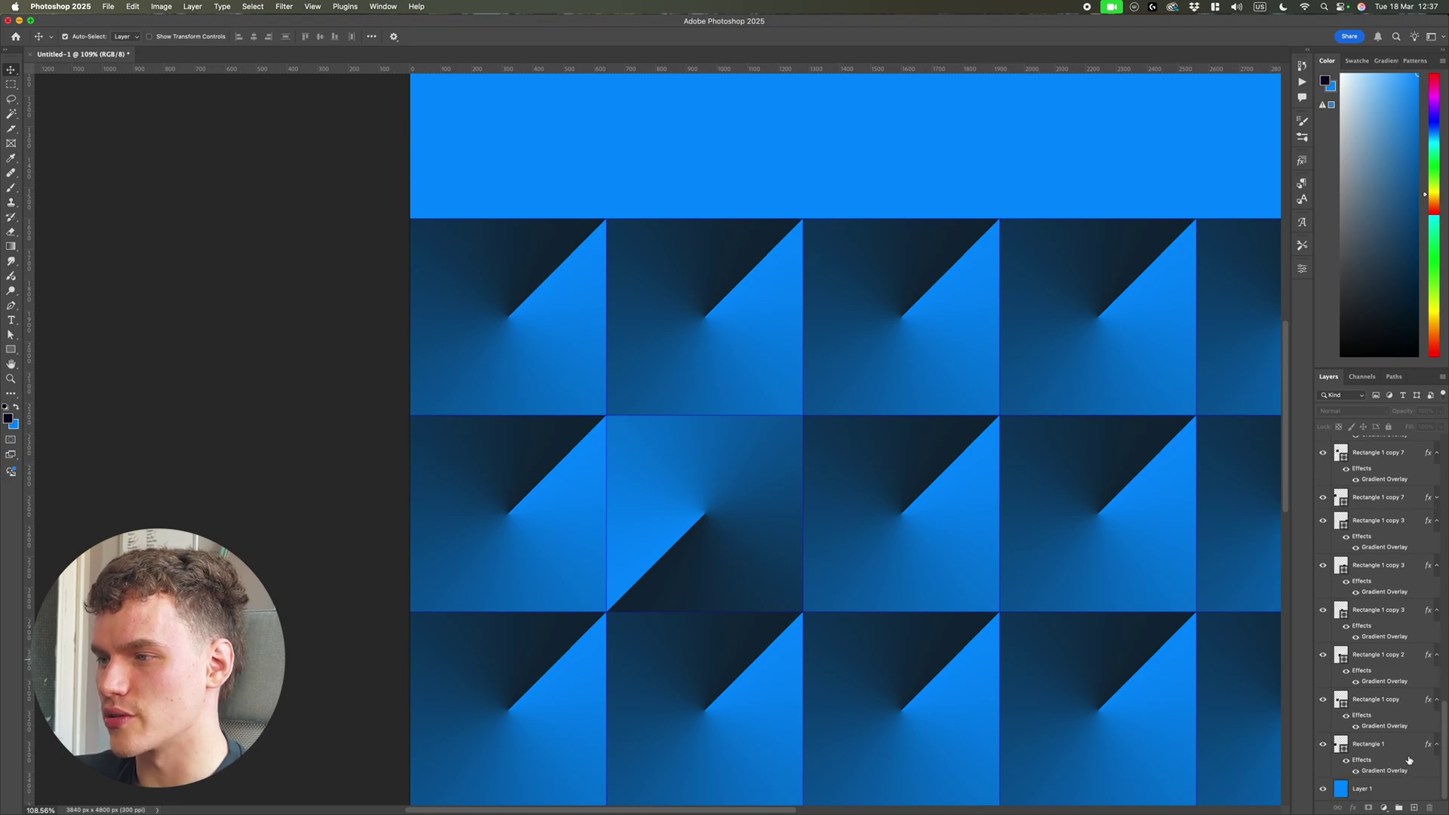
{"action": "left_click", "coordinate": [1398, 747]}
{"action": "scroll", "coordinate": [1394, 717], "scroll_direction": "up", "scroll_amount": 5}
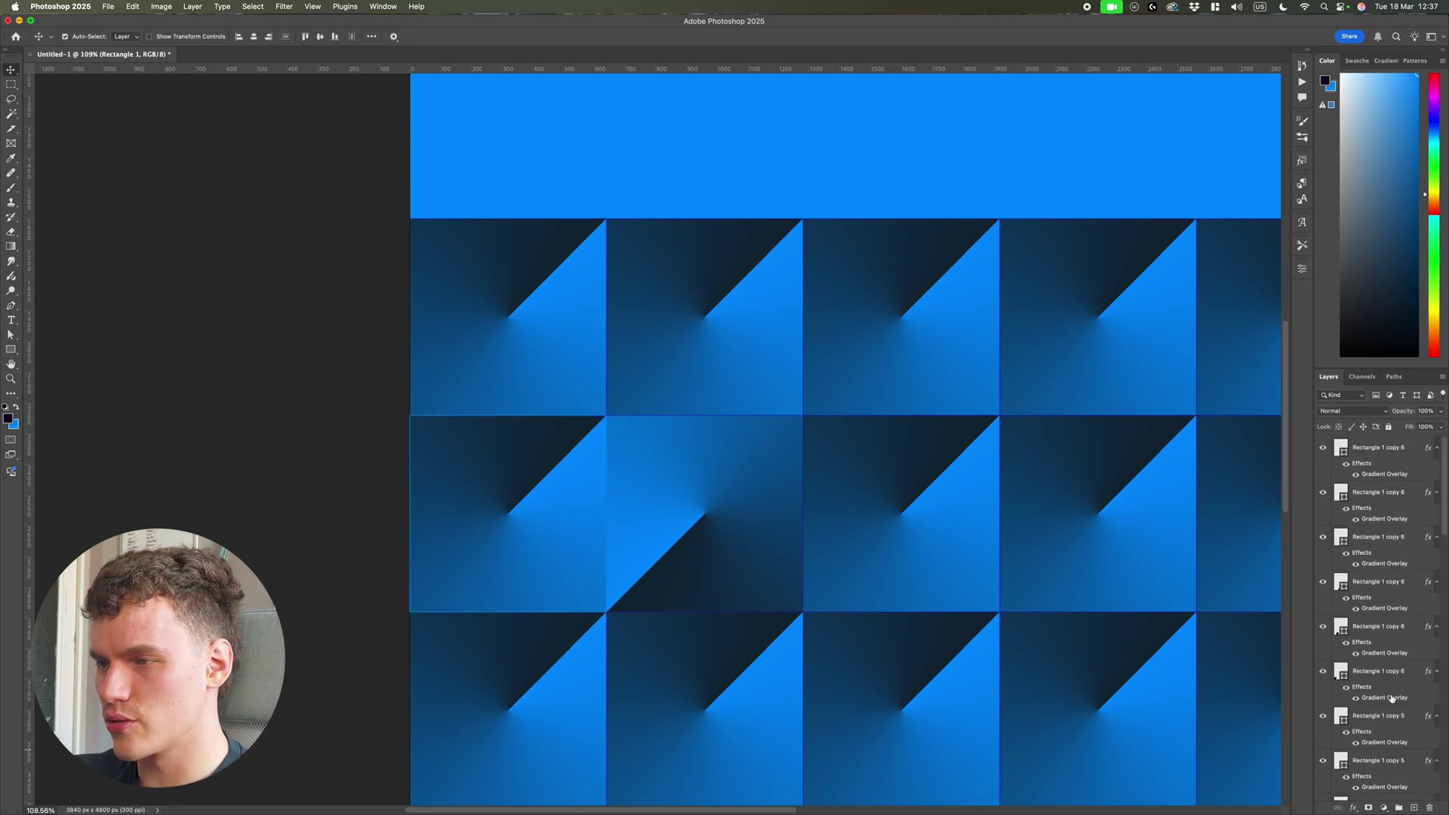
{"action": "left_click", "coordinate": [1402, 449], "text": "shift"}
{"action": "left_click", "coordinate": [1302, 266]}
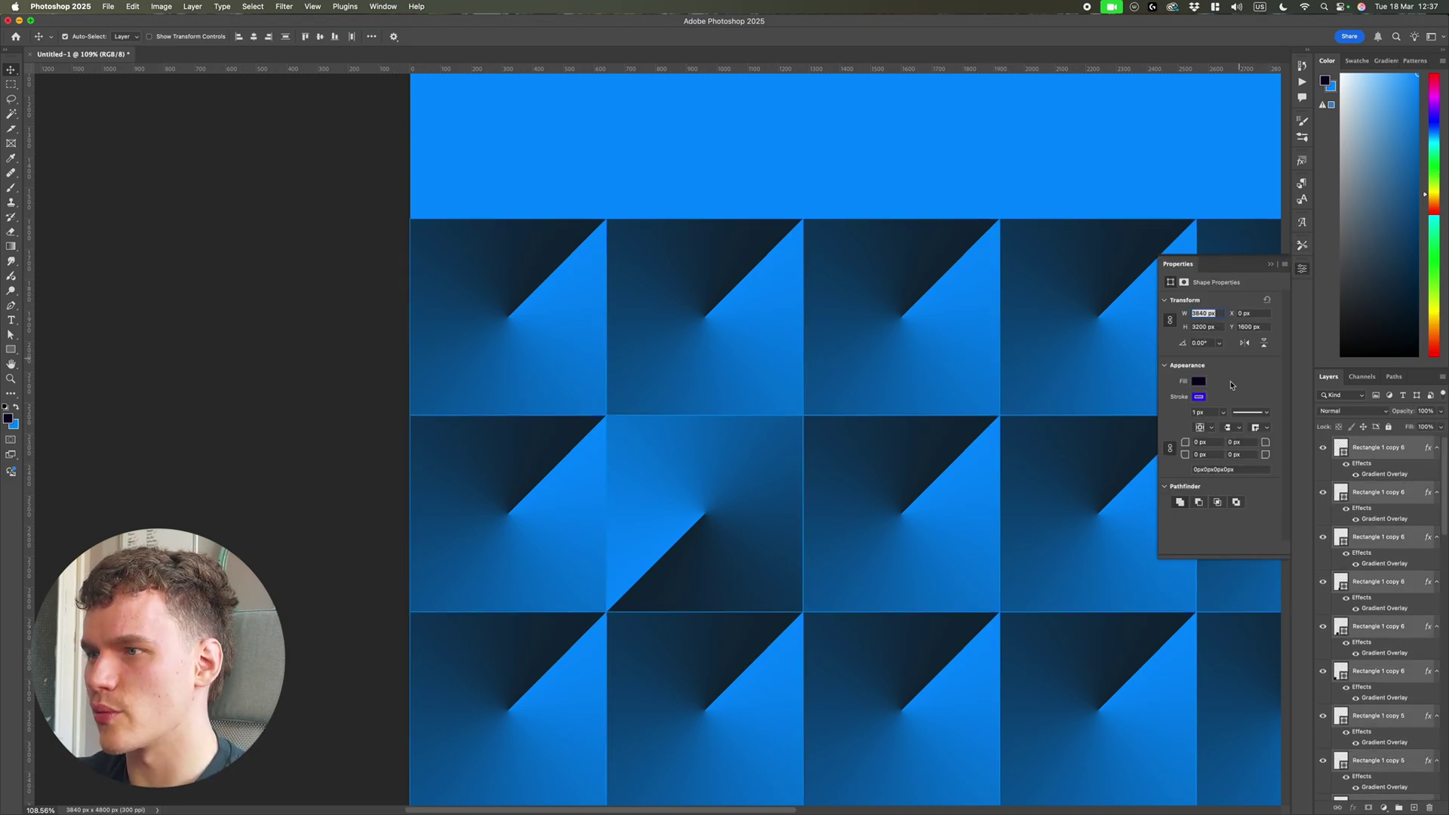
{"action": "left_click", "coordinate": [1198, 381]}
{"action": "left_click", "coordinate": [1041, 382]}
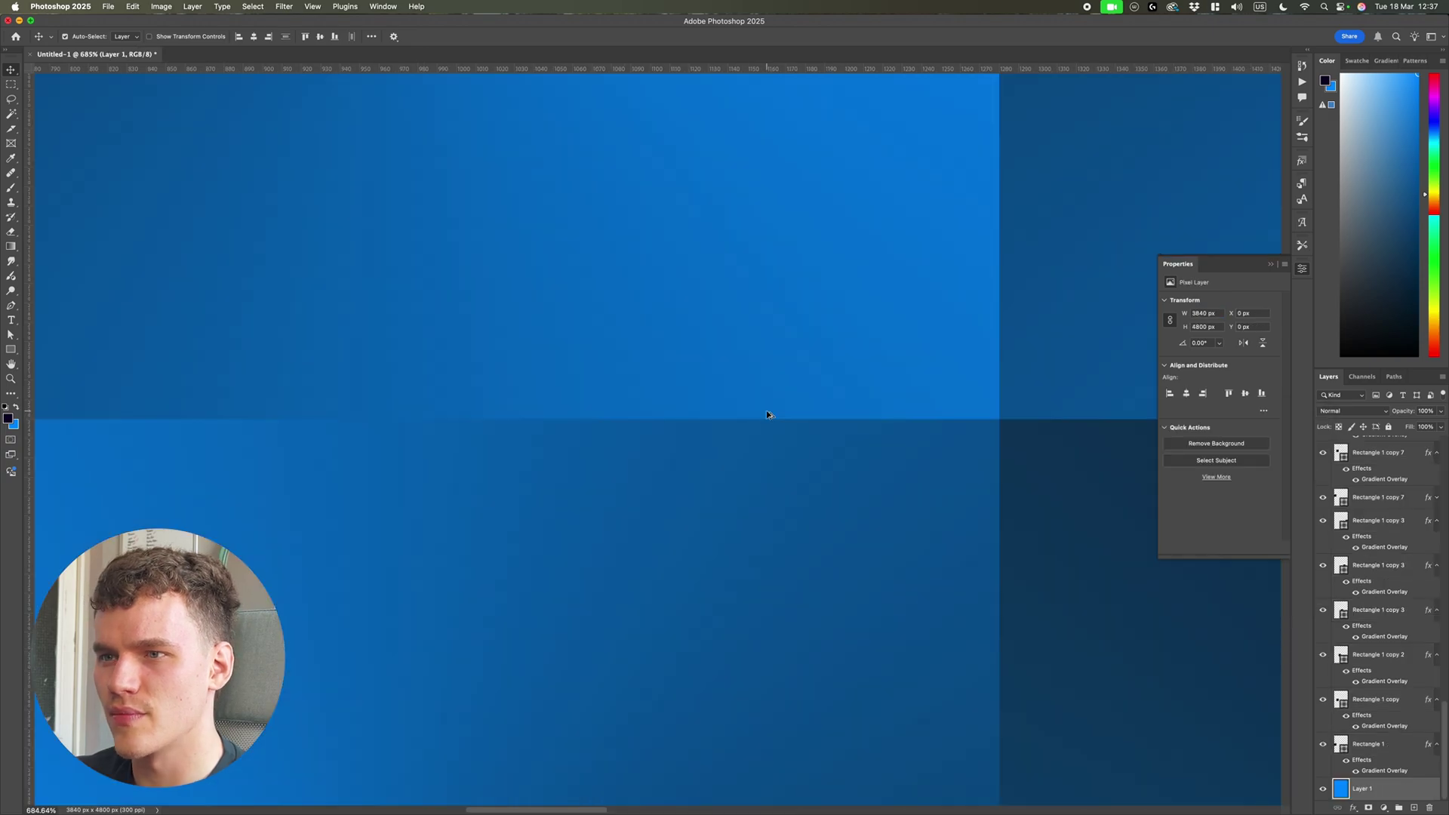
Set the gradient overlay angle of the third square in the grid's fourth row to -45°.
{"action": "scroll", "coordinate": [768, 416], "scroll_direction": "down", "scroll_amount": 10}
{"action": "scroll", "coordinate": [728, 546], "scroll_direction": "down", "scroll_amount": 2}
{"action": "left_click", "coordinate": [701, 511]}
{"action": "scroll", "coordinate": [702, 511], "scroll_direction": "down", "scroll_amount": 5}
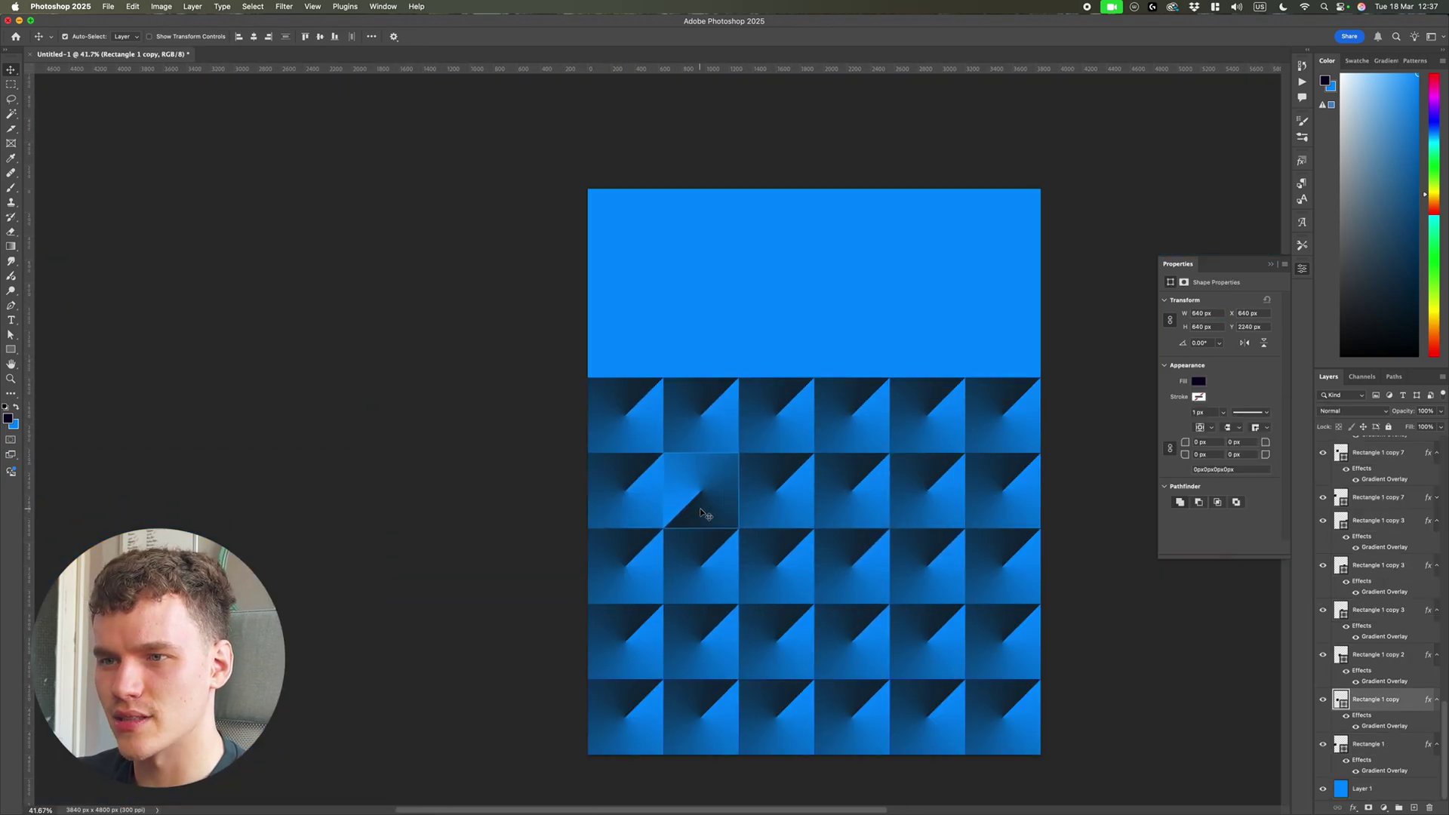
{"action": "left_click", "coordinate": [1084, 608]}
{"action": "scroll", "coordinate": [743, 531], "scroll_direction": "down", "scroll_amount": 1}
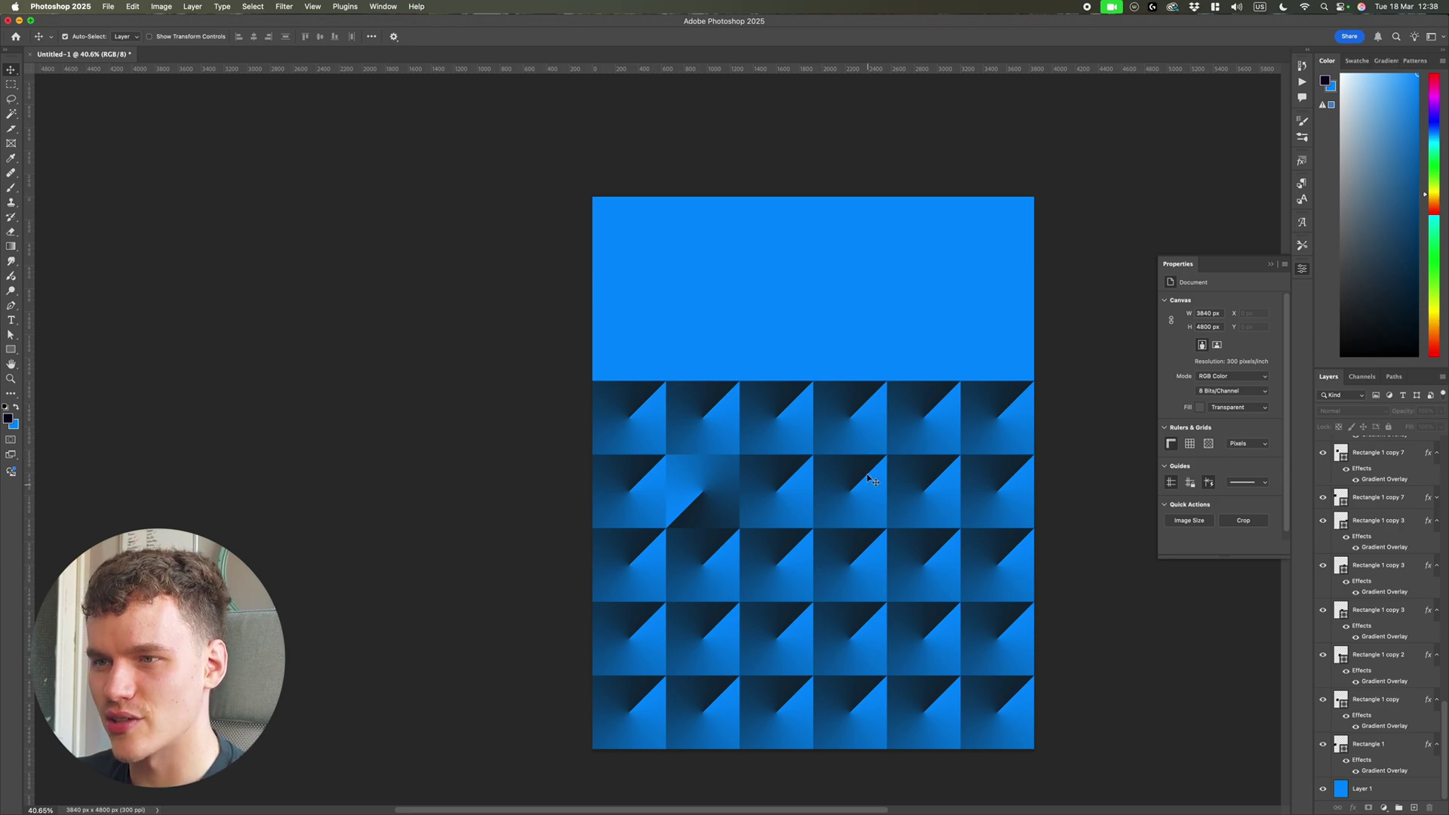
{"action": "left_click", "coordinate": [759, 622]}
{"action": "double_click", "coordinate": [1385, 475]}
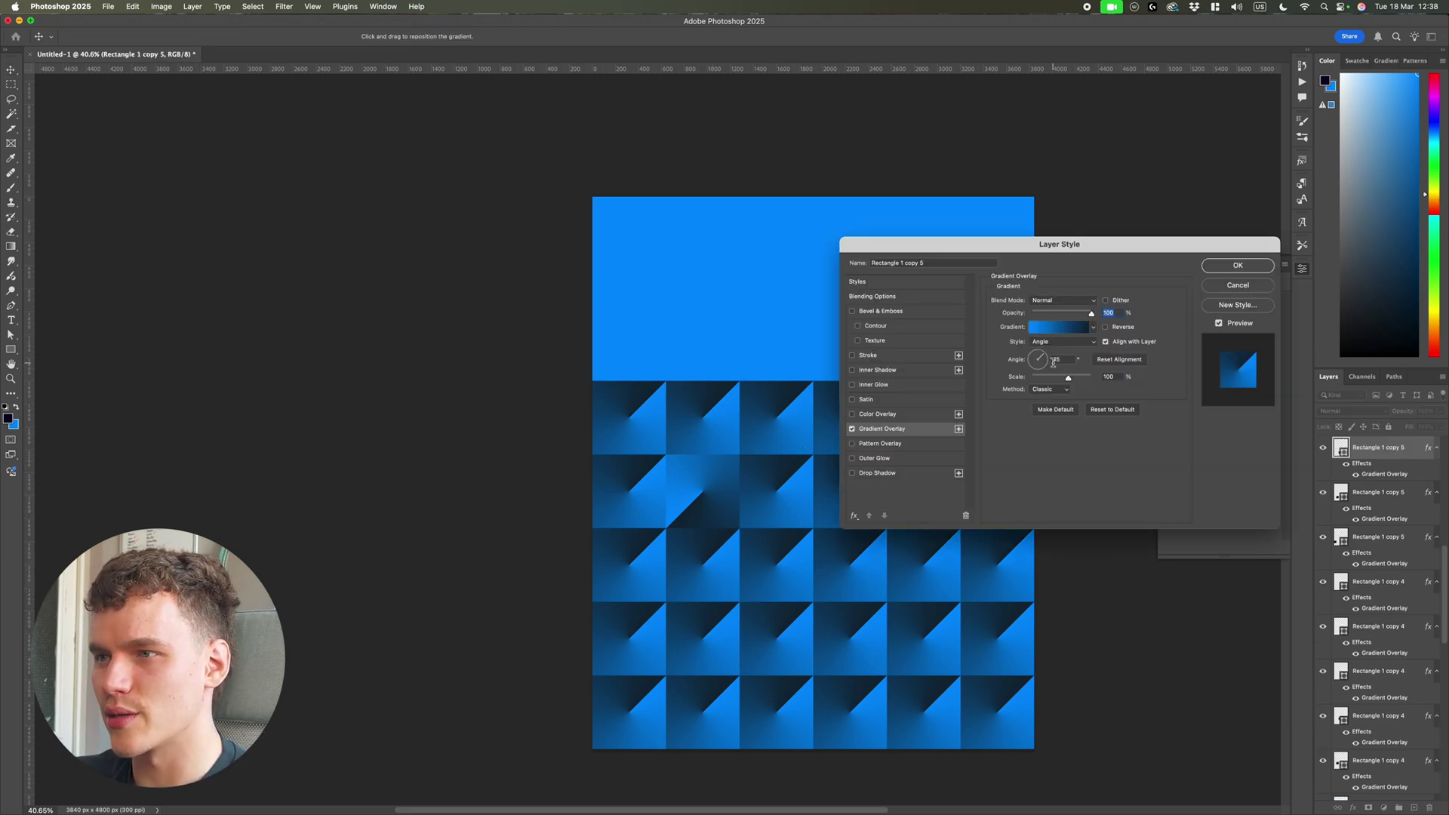
{"action": "left_click_drag", "start_coordinate": [1053, 362], "coordinate": [1047, 367]}
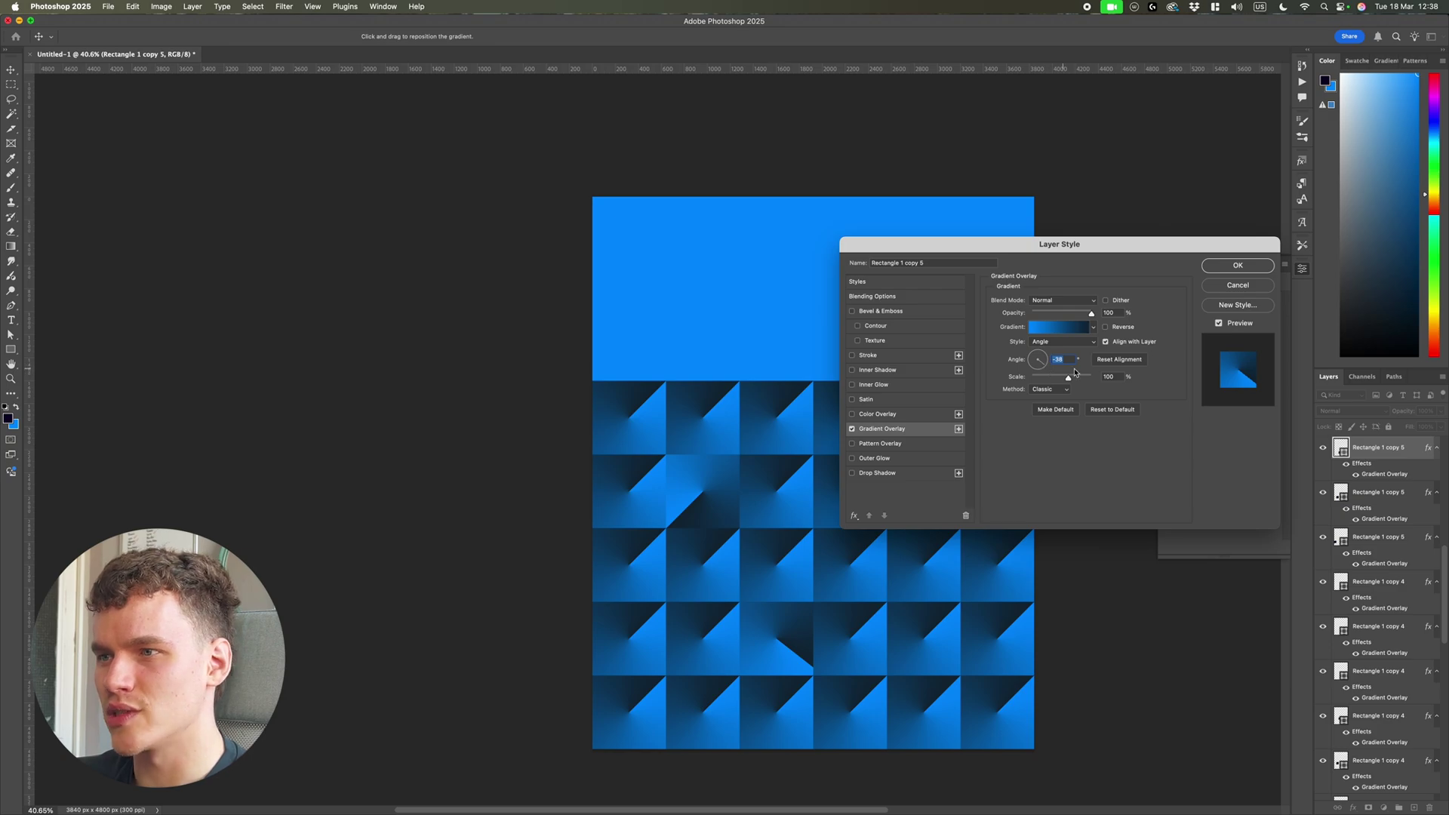
{"action": "type", "text": "-45"}
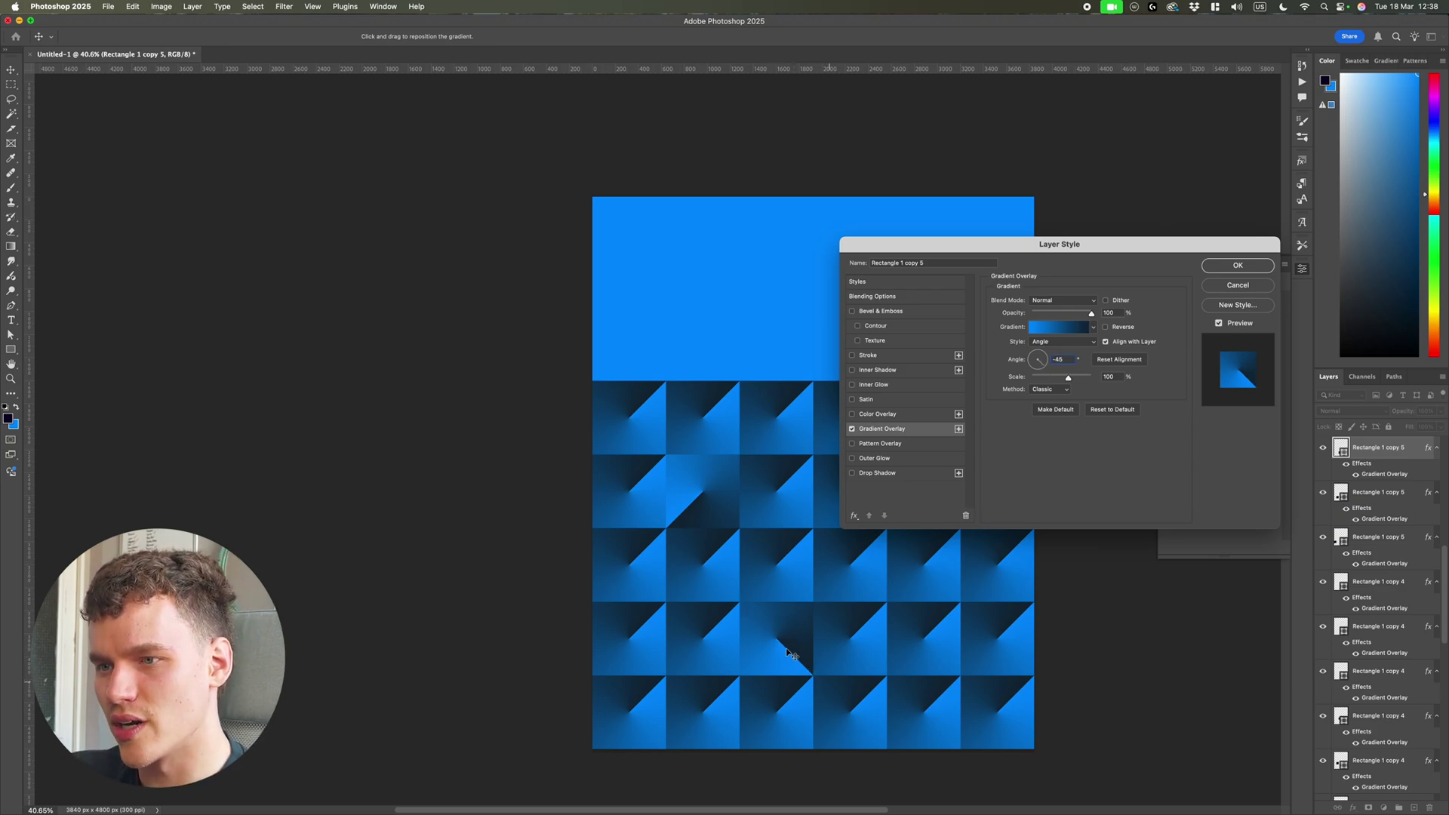
{"action": "left_click", "coordinate": [1238, 265]}
Rotate the fourth square's gradient in the second row to match the second square, and set the third row's fifth square to 135°.
{"action": "scroll", "coordinate": [1381, 679], "scroll_direction": "down", "scroll_amount": 5}
{"action": "left_click", "coordinate": [1387, 794]}
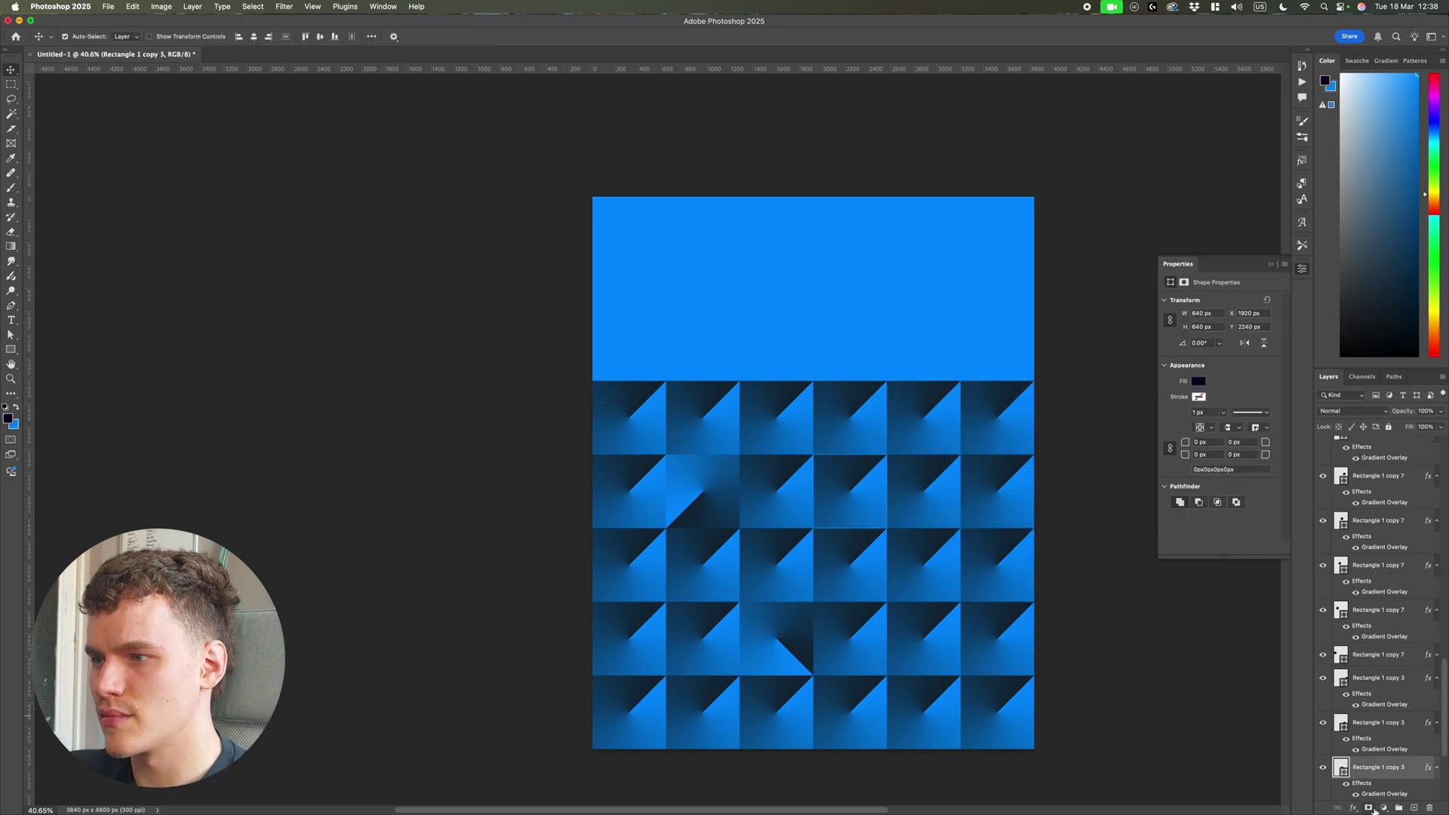
{"action": "double_click", "coordinate": [1387, 794]}
{"action": "left_click_drag", "start_coordinate": [1041, 360], "coordinate": [1025, 351]}
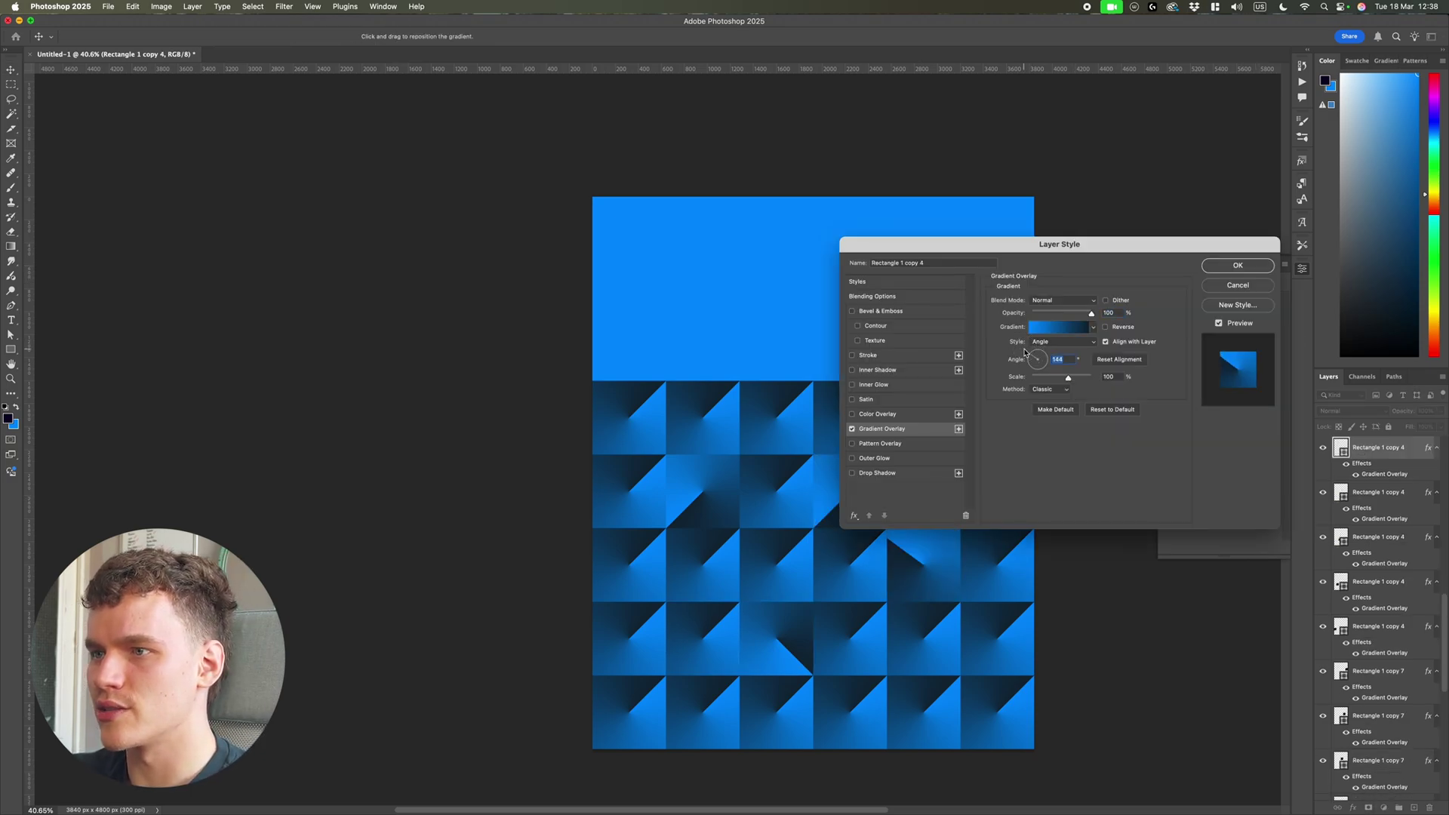
{"action": "type", "text": "135"}
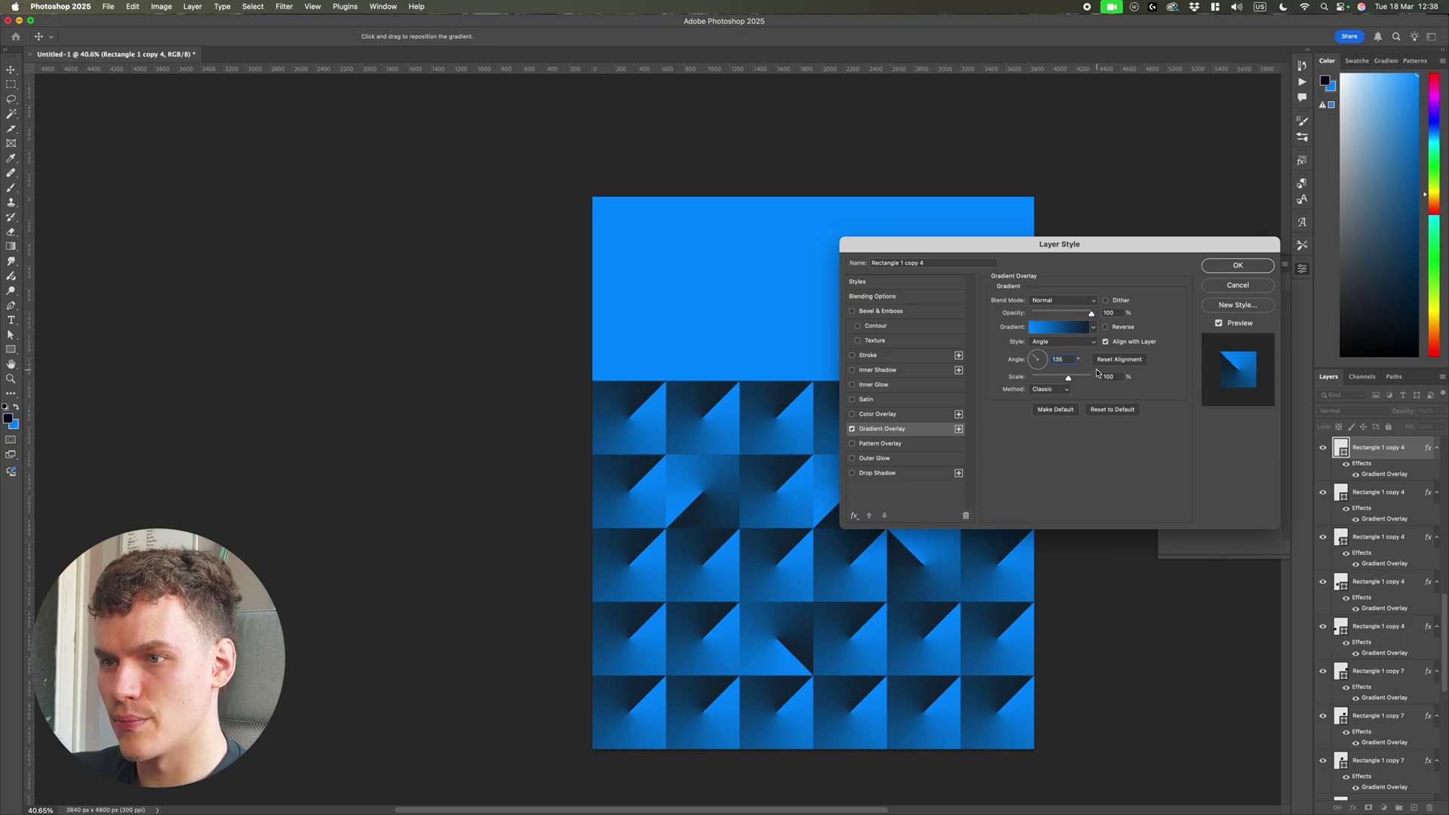
{"action": "left_click", "coordinate": [1254, 266]}
Rotate the gradient overlays of the top row's fifth square and several other scattered squares to different diagonals.
{"action": "scroll", "coordinate": [756, 537], "scroll_direction": "up", "scroll_amount": 5}
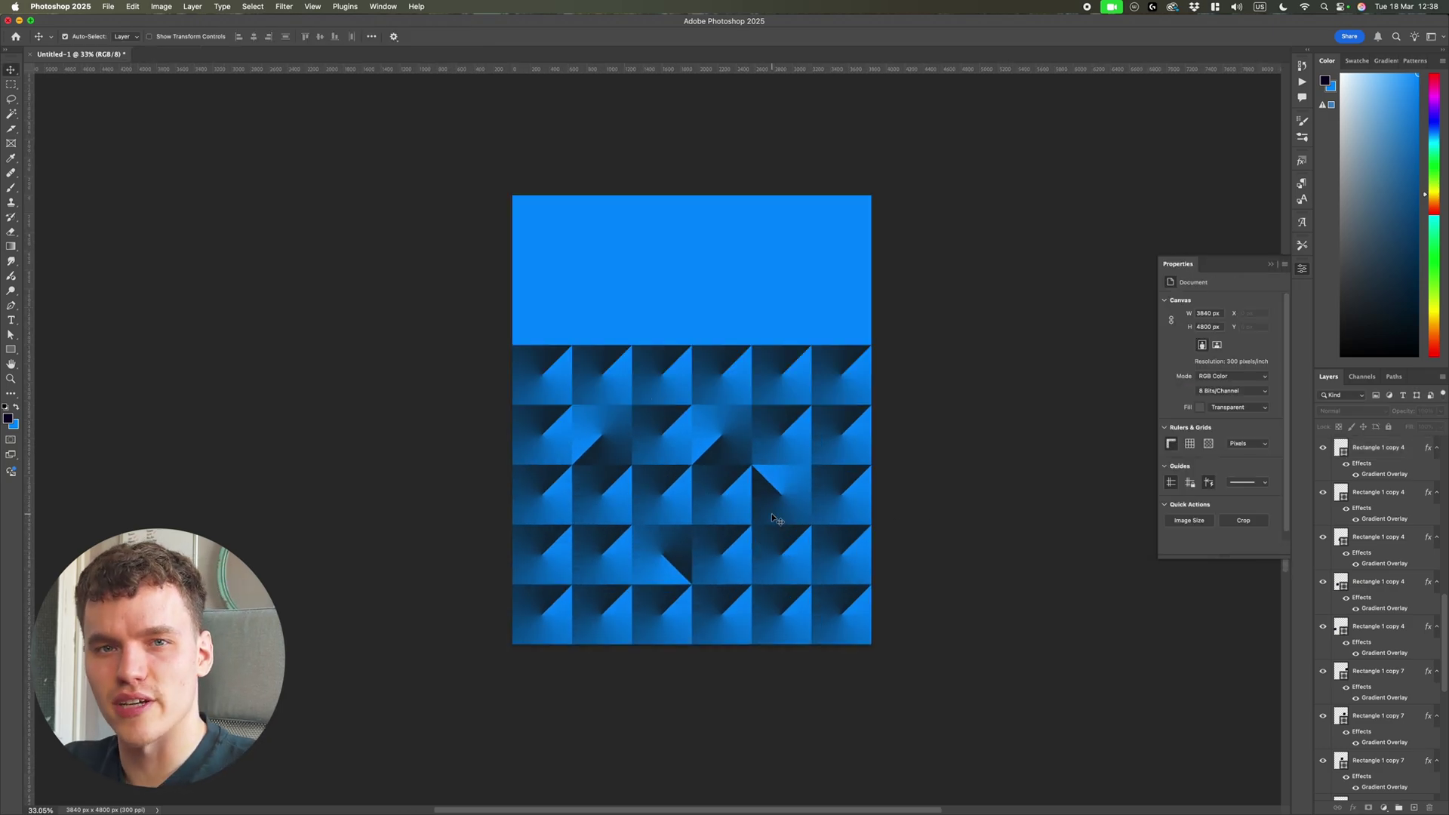
{"action": "scroll", "coordinate": [786, 411], "scroll_direction": "up", "scroll_amount": 2}
{"action": "left_click", "coordinate": [789, 408]}
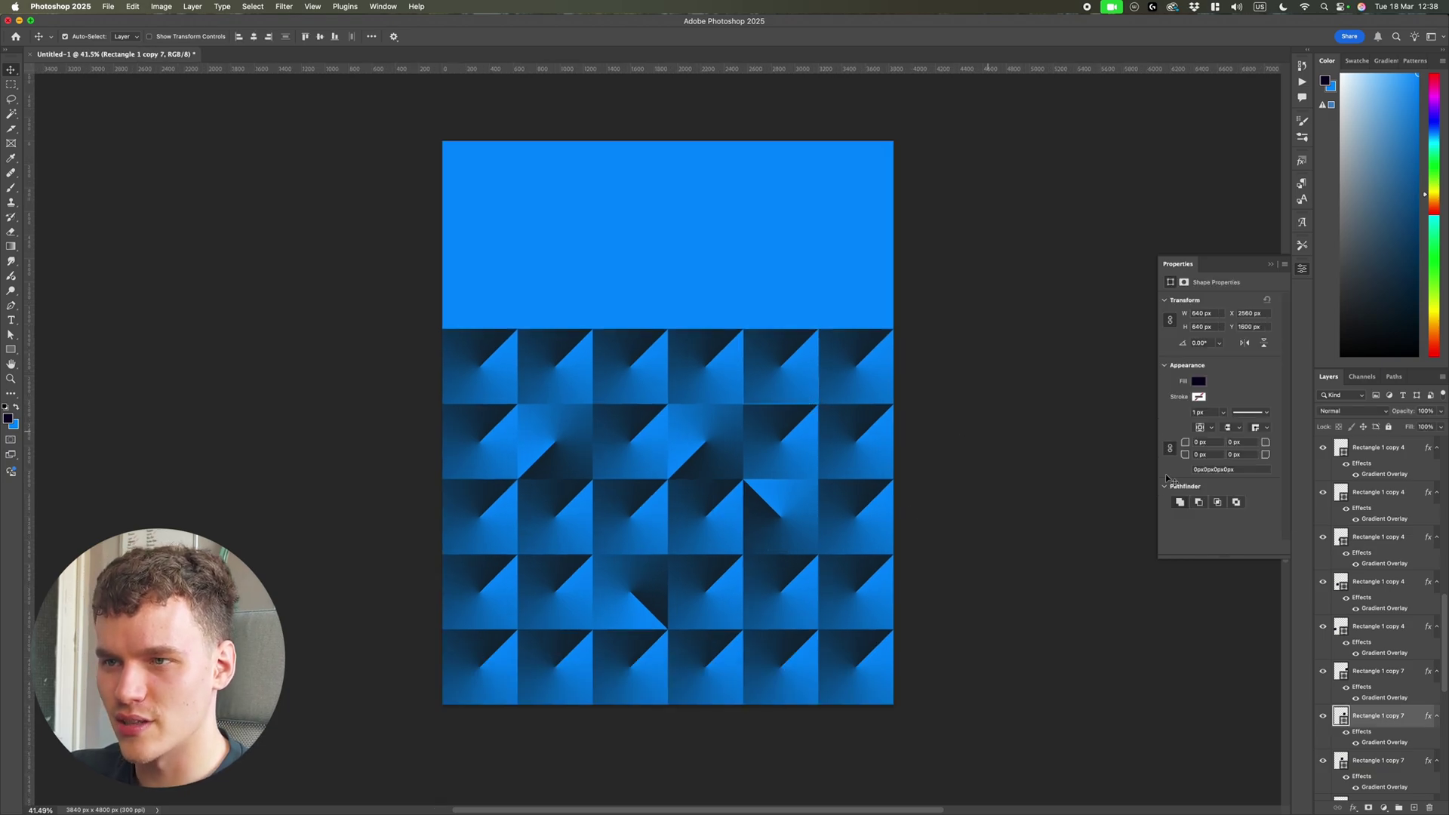
{"action": "scroll", "coordinate": [1394, 738], "scroll_direction": "down", "scroll_amount": 1}
{"action": "double_click", "coordinate": [1385, 720]}
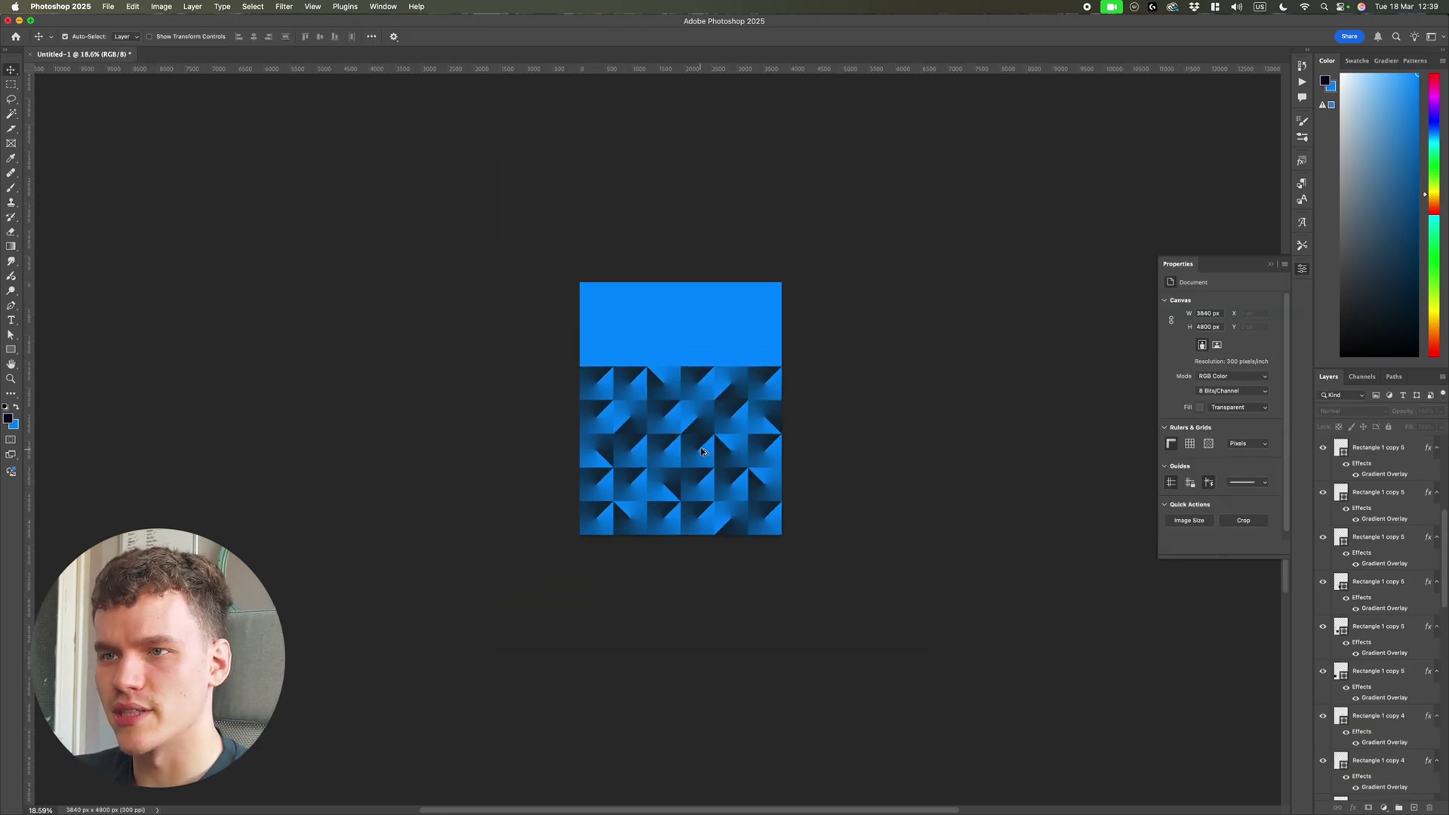
Examine the rotated gradient pattern across the whole grid, looking for squares that still need changing.
{"action": "scroll", "coordinate": [665, 426], "scroll_direction": "up", "scroll_amount": 2}
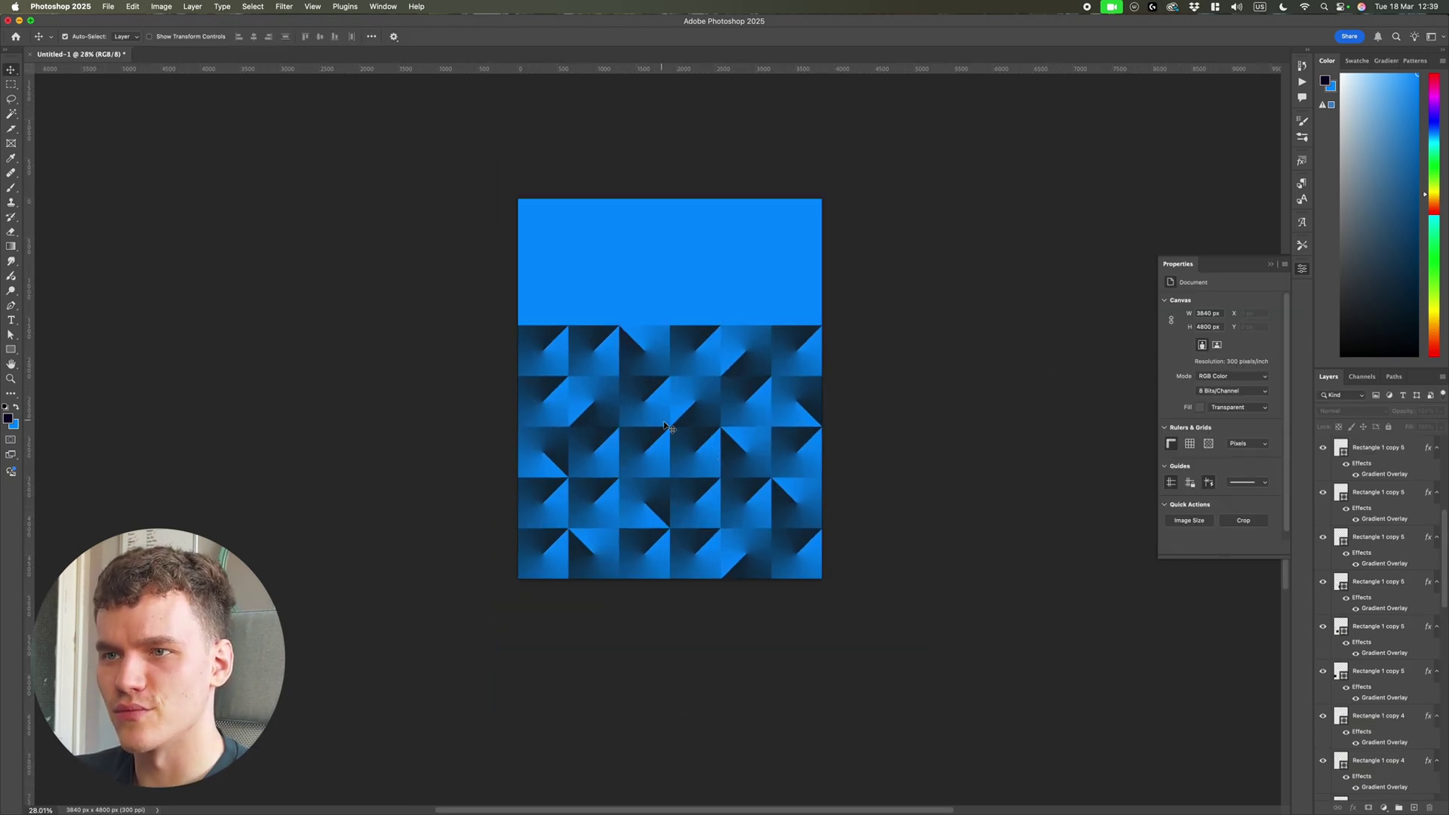
{"action": "scroll", "coordinate": [679, 424], "scroll_direction": "up", "scroll_amount": 2}
{"action": "scroll", "coordinate": [700, 445], "scroll_direction": "down", "scroll_amount": 5}
{"action": "scroll", "coordinate": [694, 444], "scroll_direction": "up", "scroll_amount": 5}
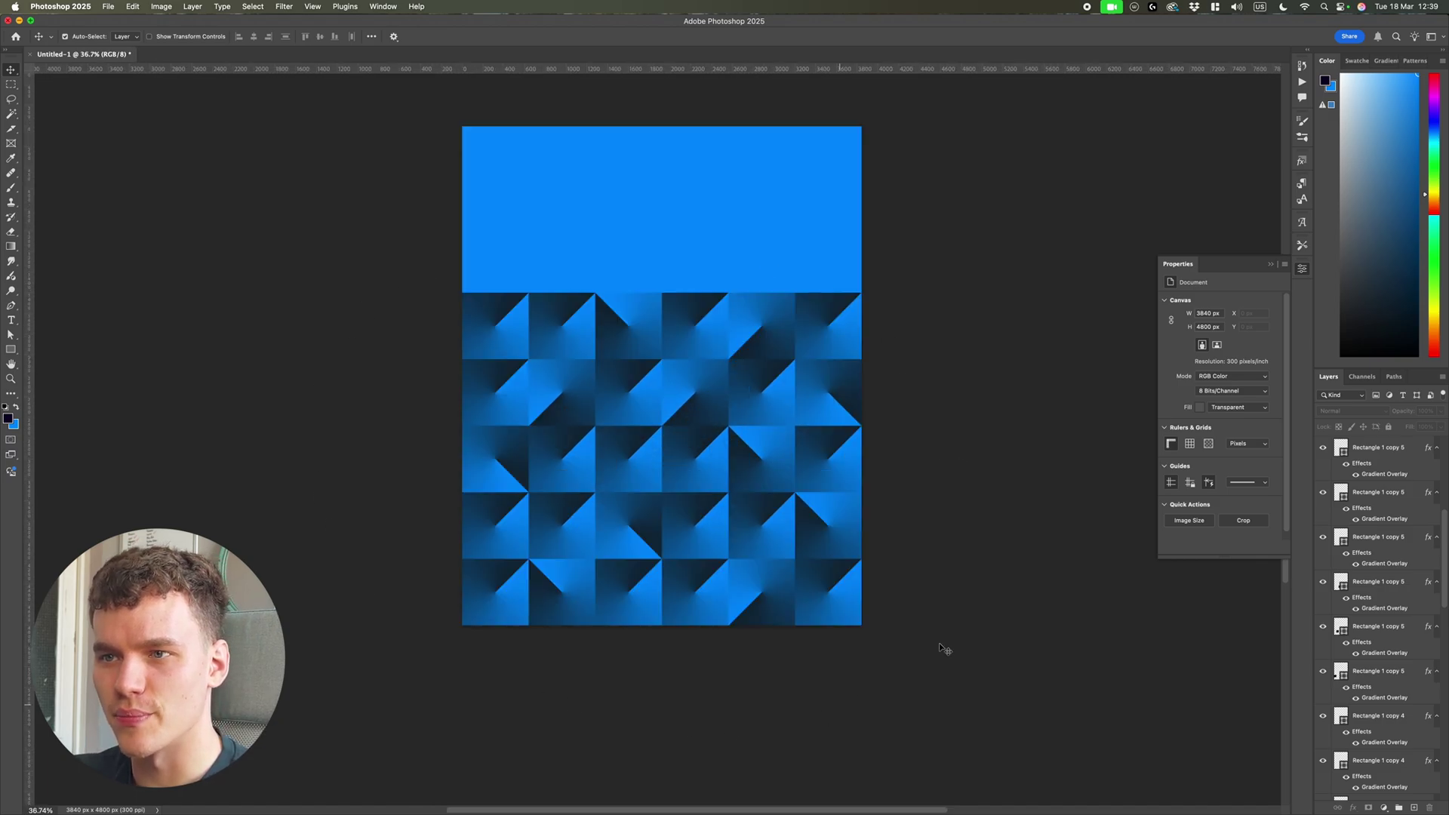
{"action": "scroll", "coordinate": [469, 422], "scroll_direction": "up", "scroll_amount": 2}
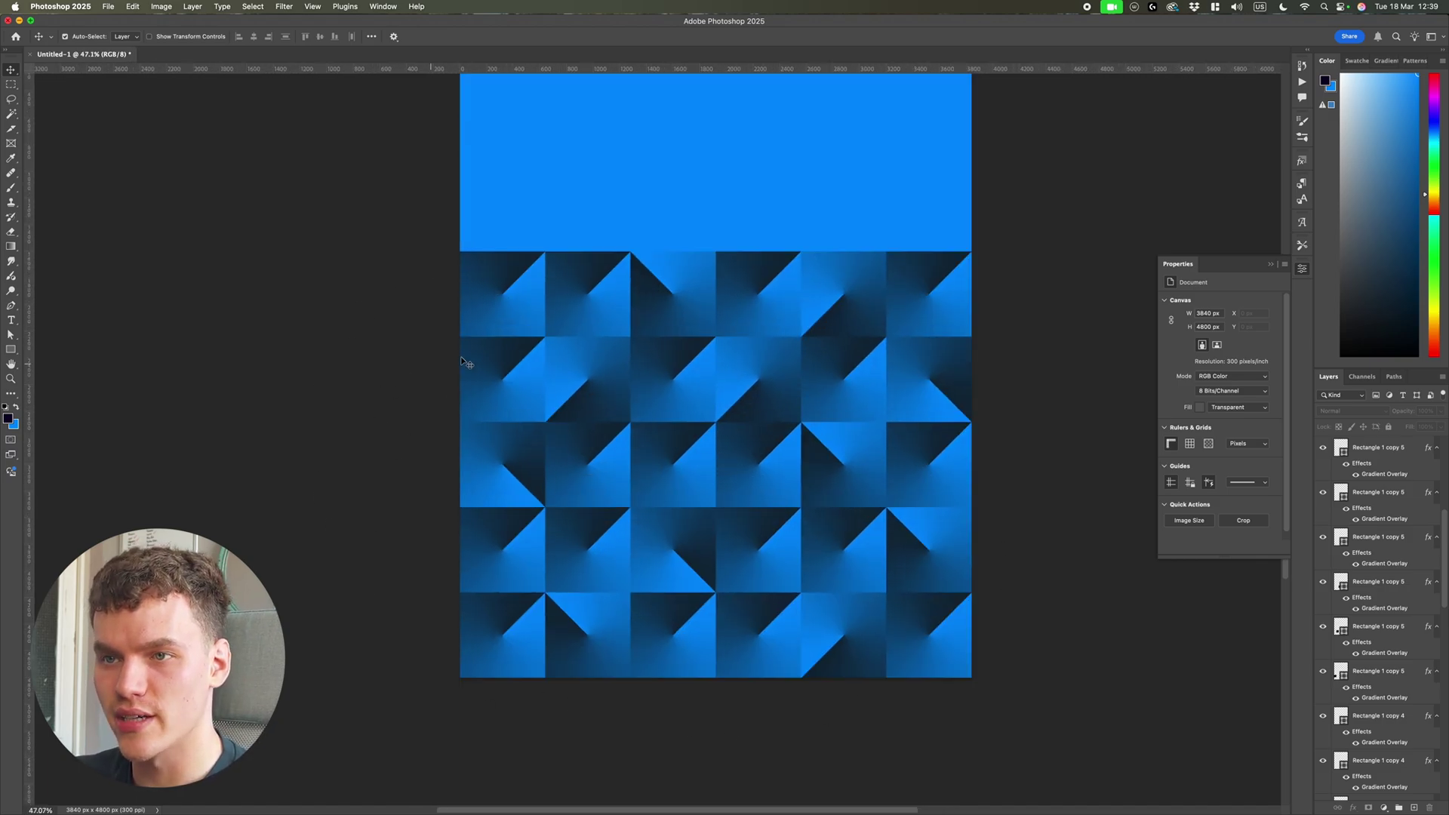
{"action": "scroll", "coordinate": [528, 378], "scroll_direction": "up", "scroll_amount": 3}
{"action": "scroll", "coordinate": [581, 393], "scroll_direction": "up", "scroll_amount": 2}
Set the gradient overlay angle of the first square in the grid's top row to 135°.
{"action": "left_click", "coordinate": [540, 421]}
{"action": "scroll", "coordinate": [1396, 777], "scroll_direction": "down", "scroll_amount": 4}
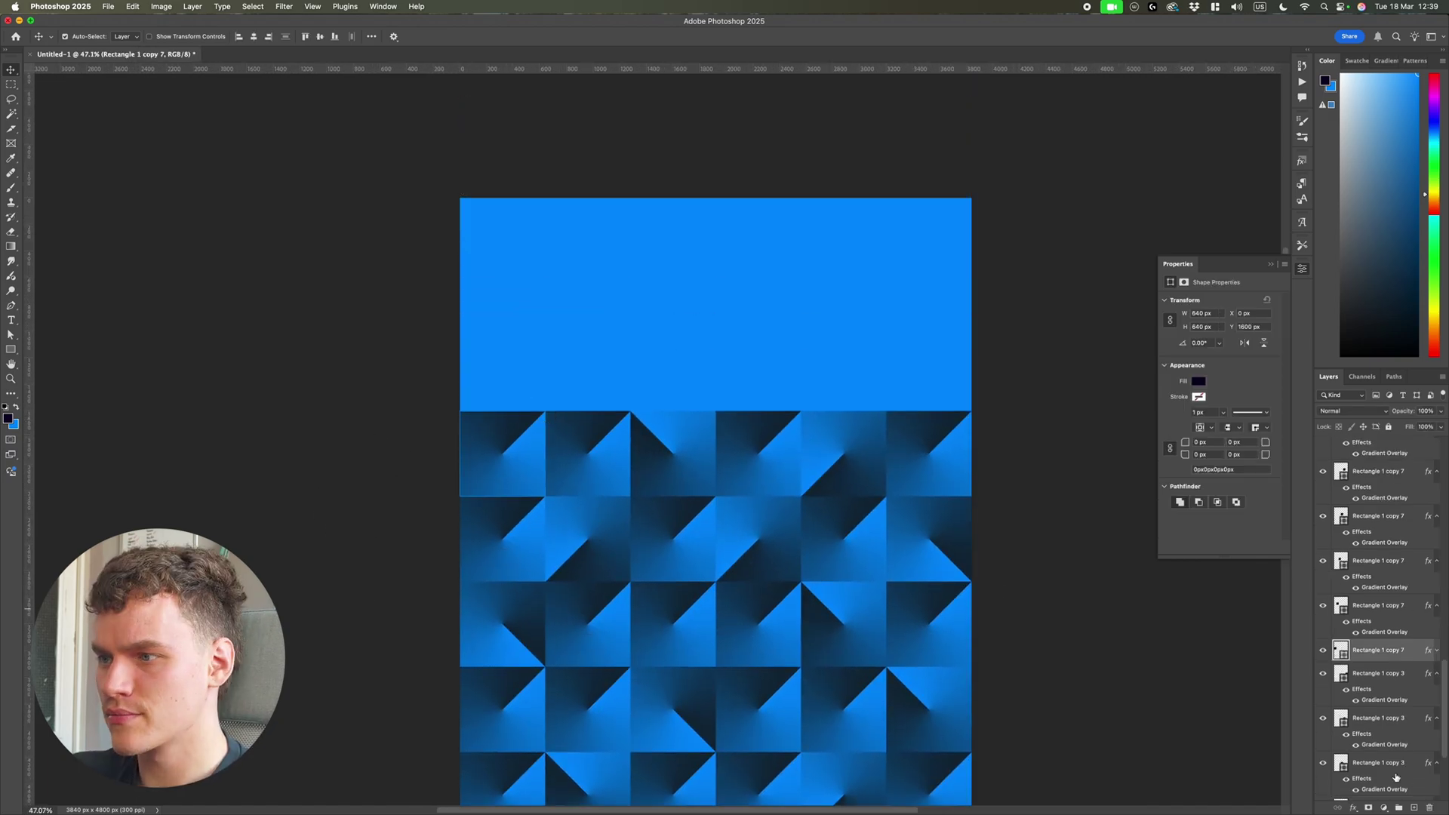
{"action": "left_click", "coordinate": [1434, 652]}
{"action": "double_click", "coordinate": [1384, 677]}
{"action": "double_click", "coordinate": [1231, 352]}
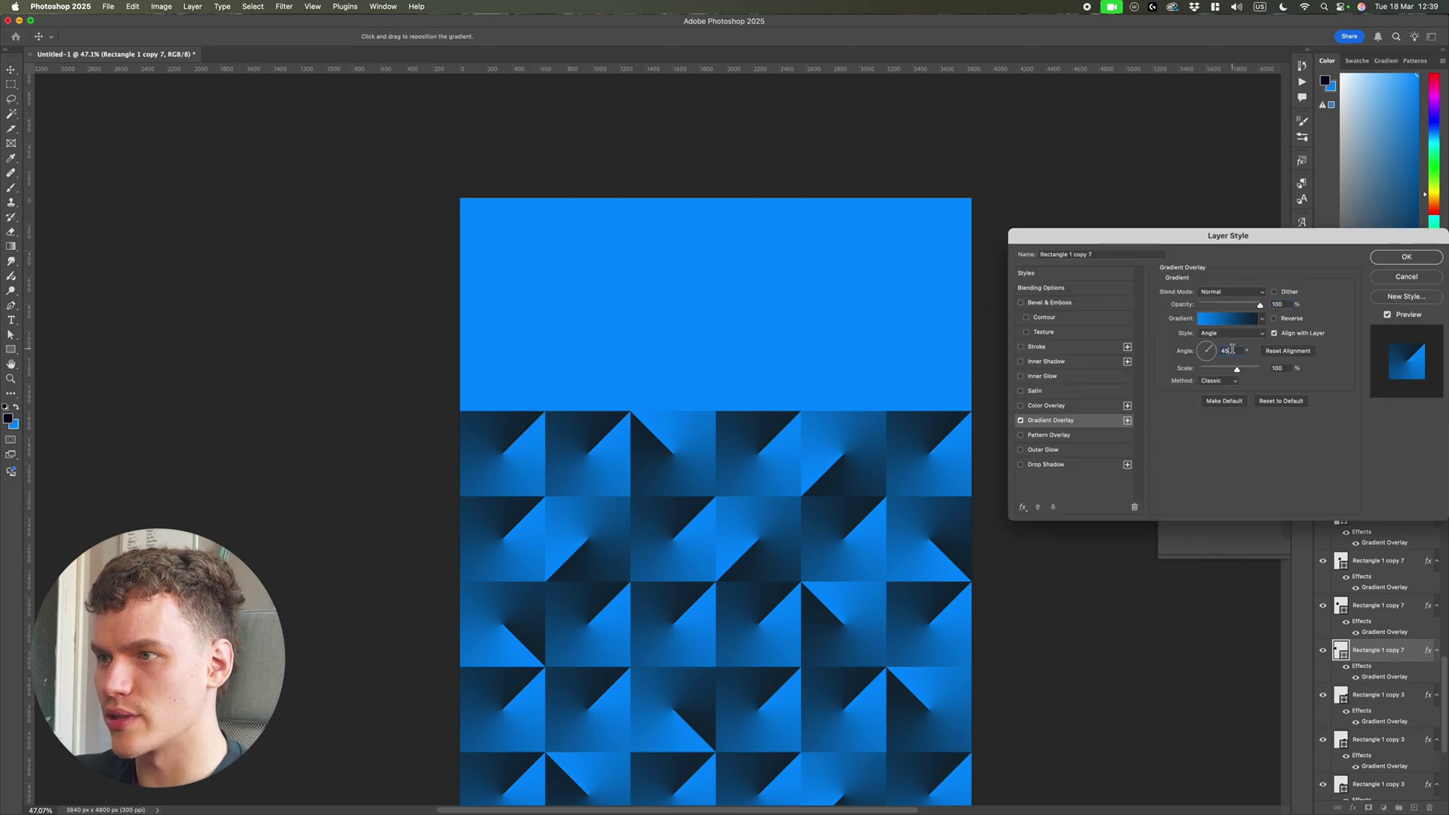
{"action": "type", "text": "135"}
{"action": "key", "text": "Return"}
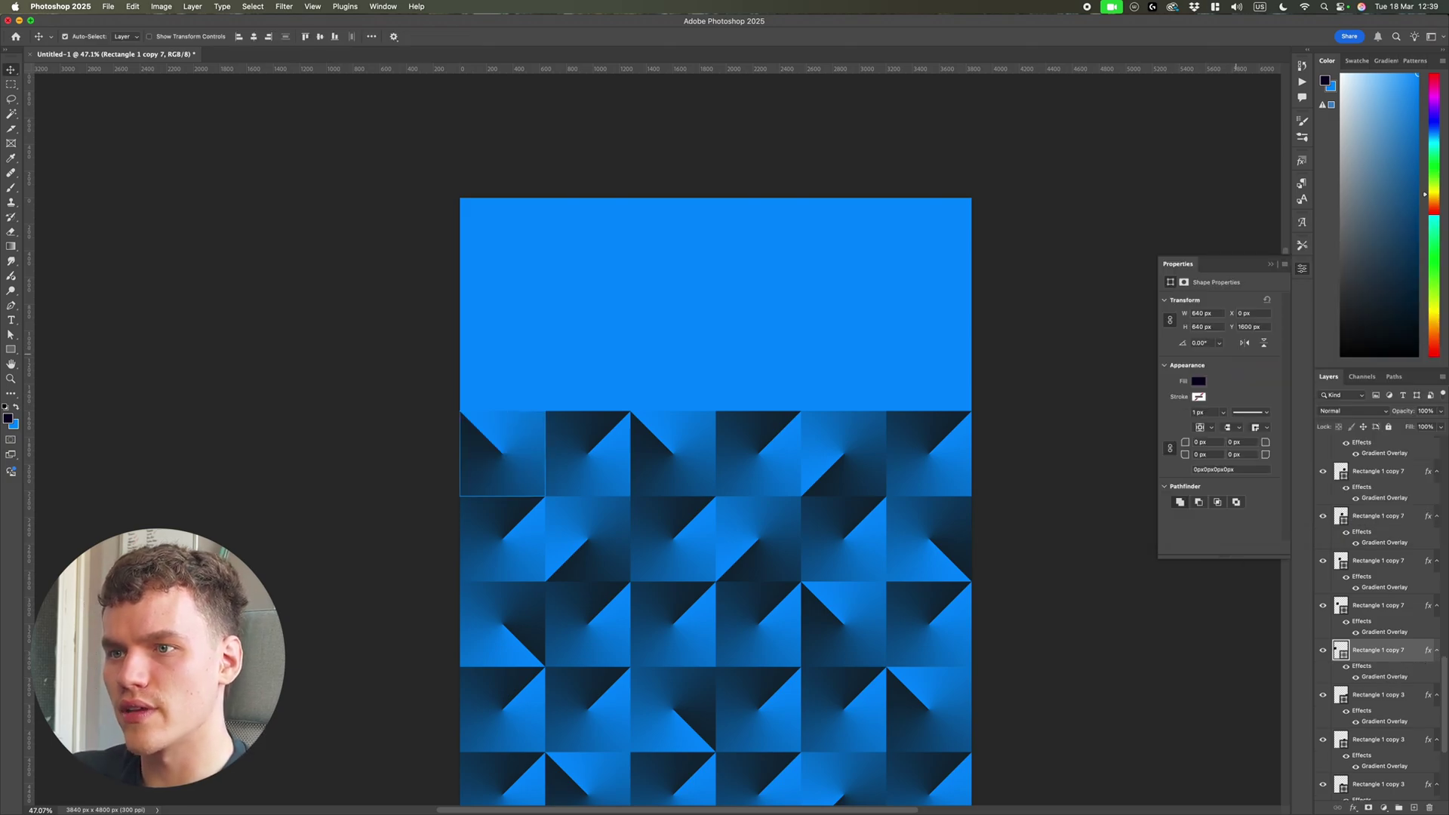
Deselect the square and collapse the effects listed under all the square layers.
{"action": "left_click", "coordinate": [1057, 422]}
{"action": "scroll", "coordinate": [735, 475], "scroll_direction": "down", "scroll_amount": 2}
{"action": "scroll", "coordinate": [830, 489], "scroll_direction": "right", "scroll_amount": 5}
{"action": "scroll", "coordinate": [928, 501], "scroll_direction": "down", "scroll_amount": 3}
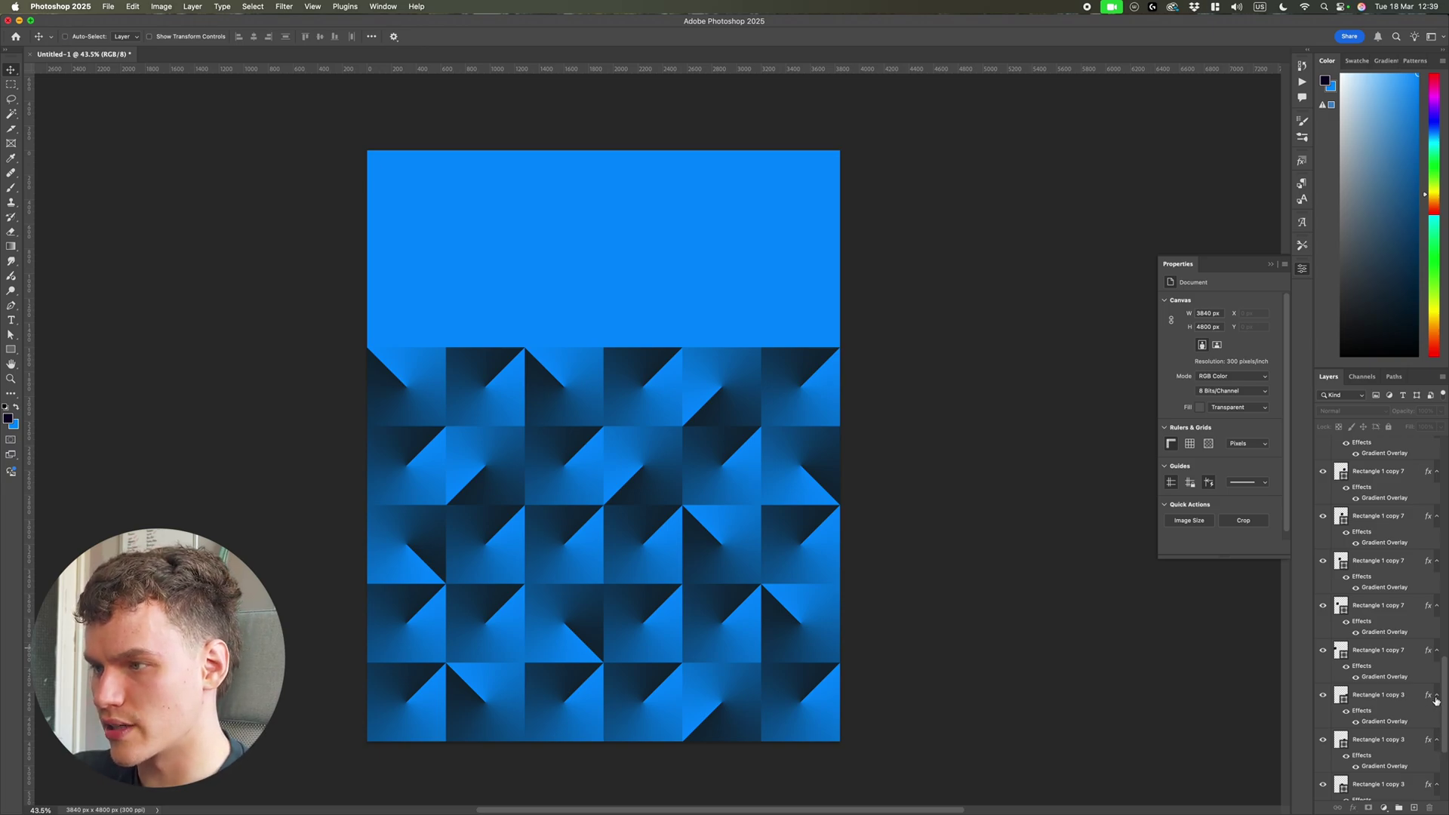
{"action": "left_click", "coordinate": [1436, 699], "text": "alt"}
{"action": "scroll", "coordinate": [1375, 521], "scroll_direction": "up", "scroll_amount": 15}
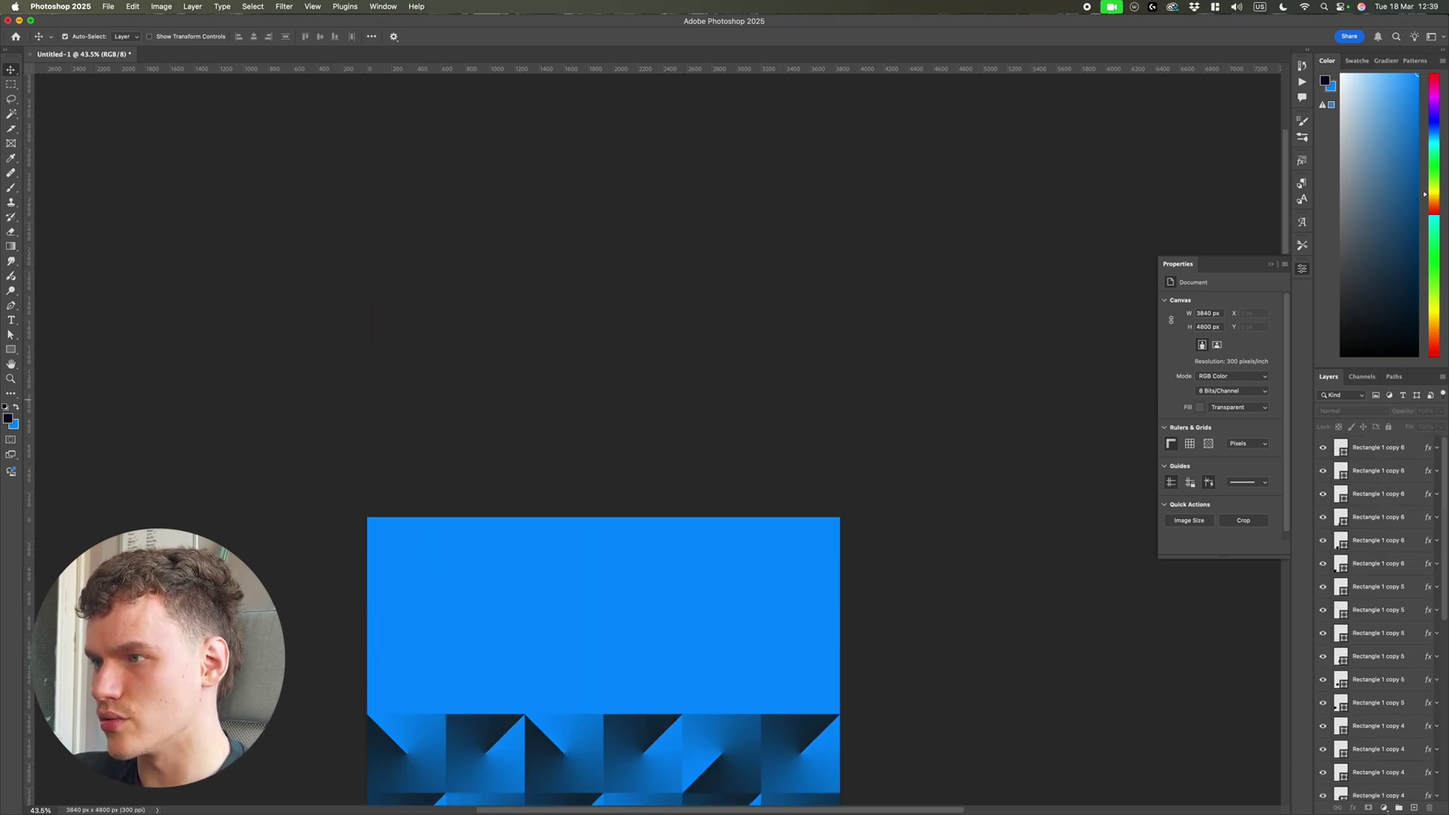
Group all the square layers into one group and collapse the floating properties.
{"action": "scroll", "coordinate": [1387, 732], "scroll_direction": "down", "scroll_amount": 10}
{"action": "left_click", "coordinate": [1367, 768]}
{"action": "scroll", "coordinate": [1339, 758], "scroll_direction": "up", "scroll_amount": 15}
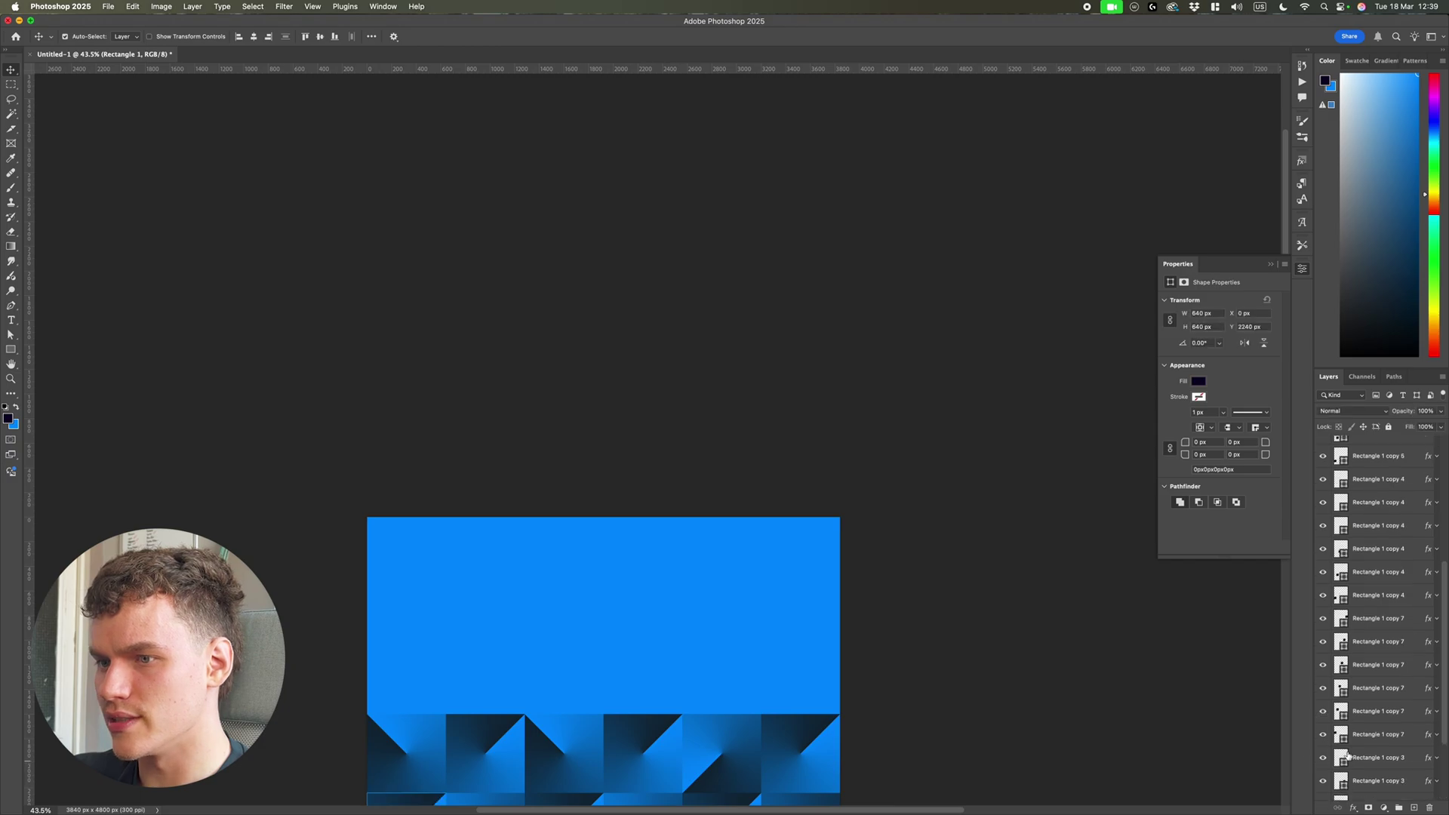
{"action": "key", "text": "super+0"}
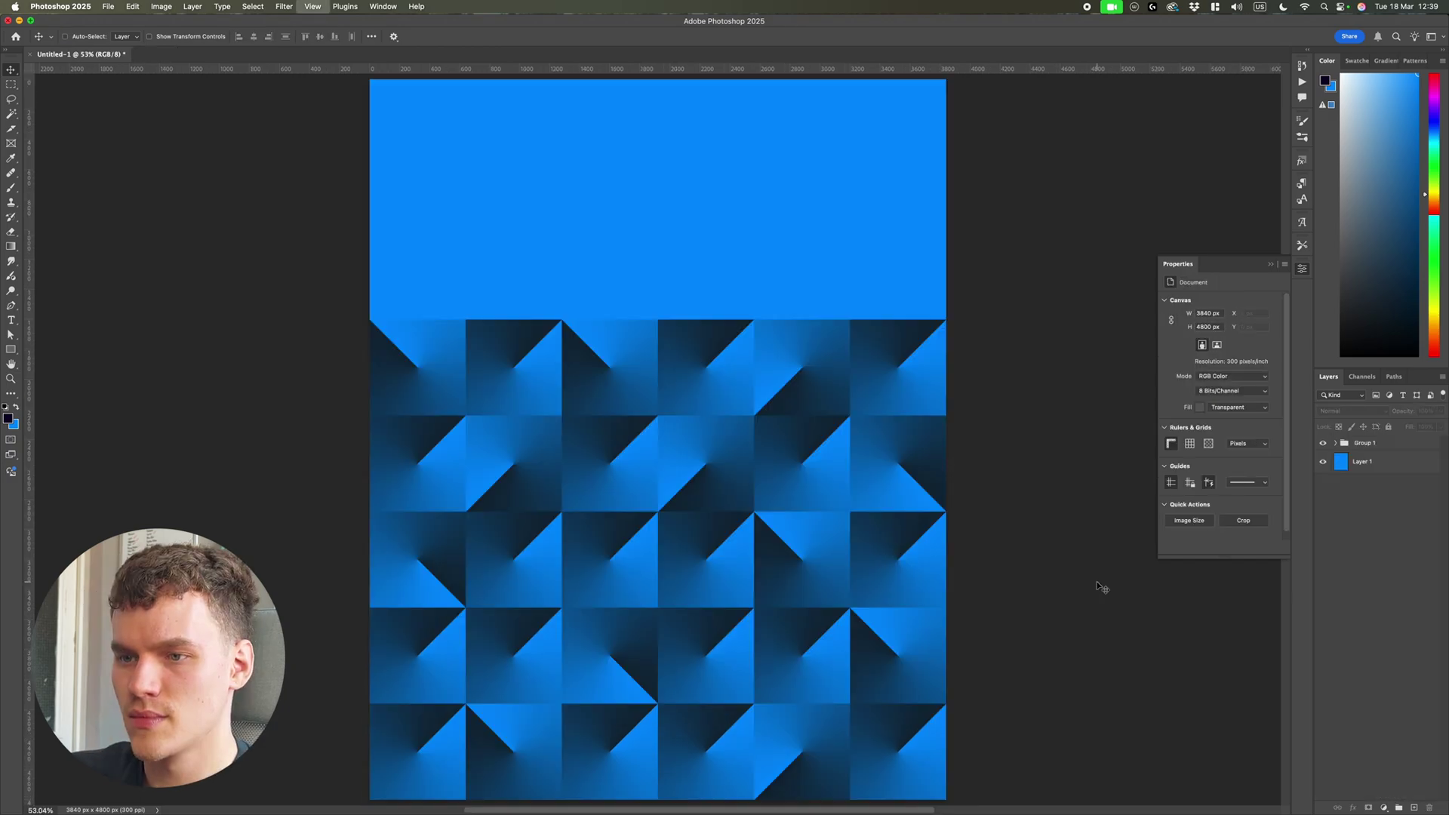
{"action": "key", "text": "super"}
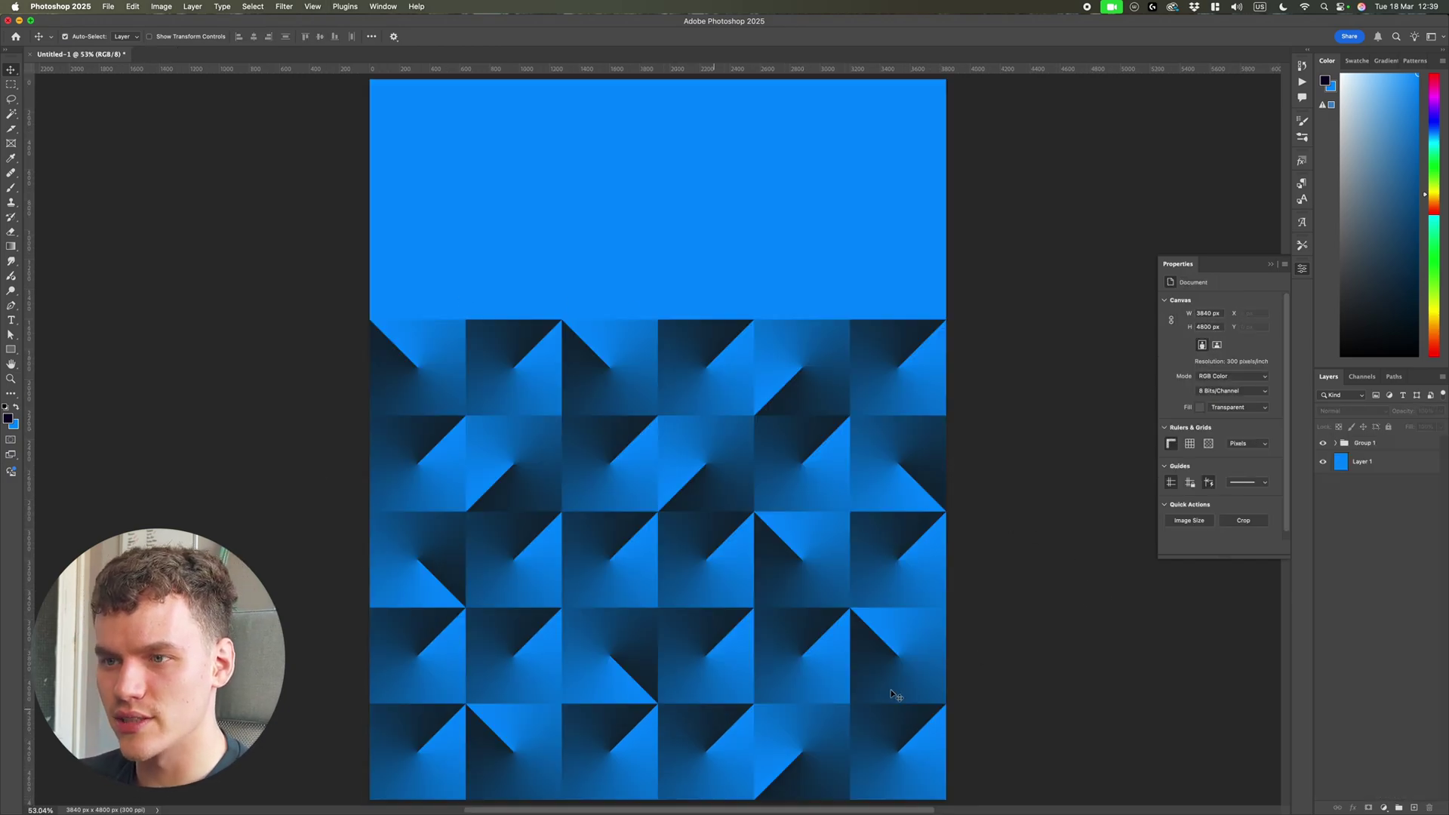
{"action": "left_click", "coordinate": [1271, 264]}
{"action": "scroll", "coordinate": [1242, 261], "scroll_direction": "down", "scroll_amount": 6}
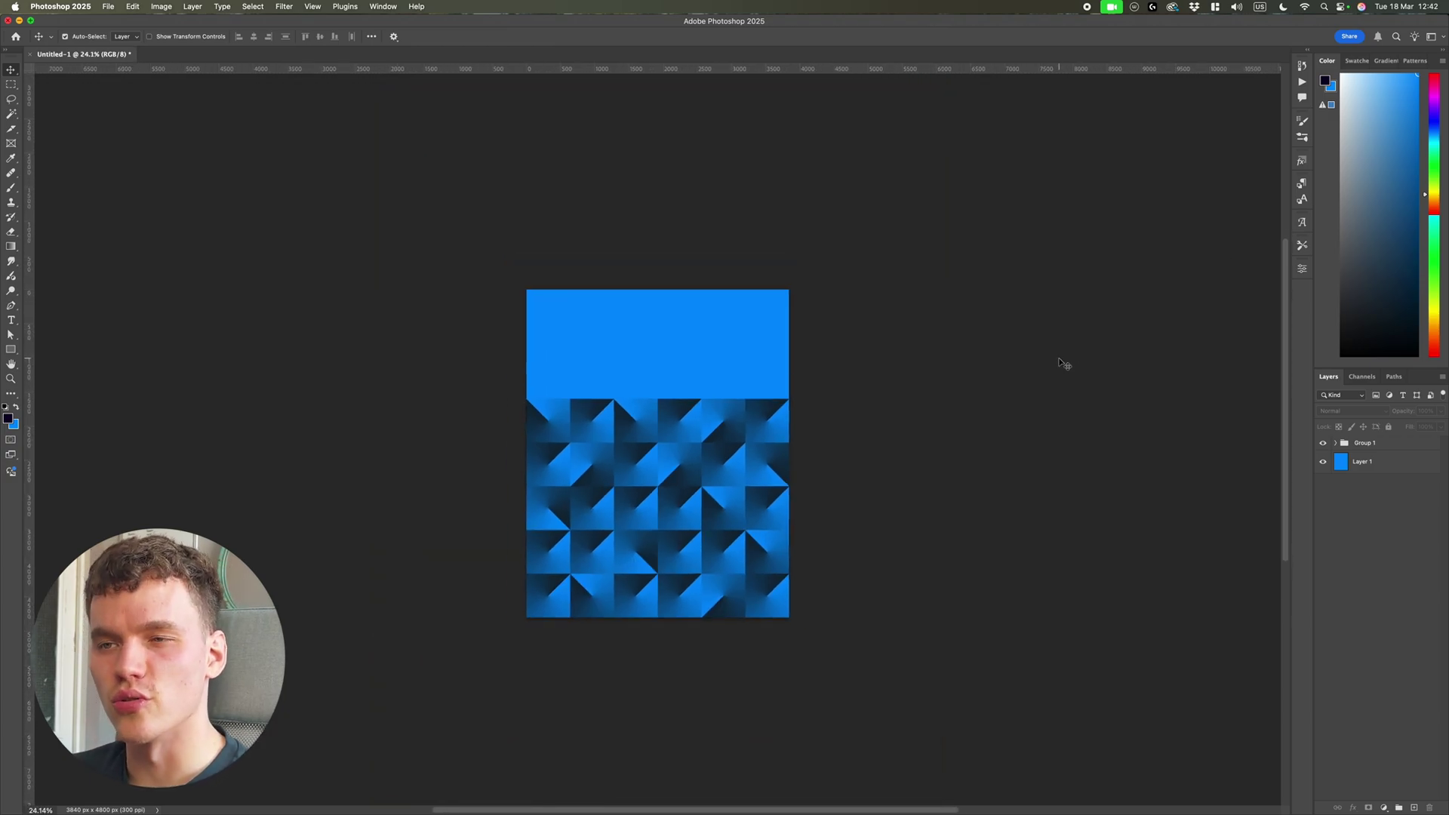
{"action": "scroll", "coordinate": [455, 240], "scroll_direction": "up", "scroll_amount": 1}
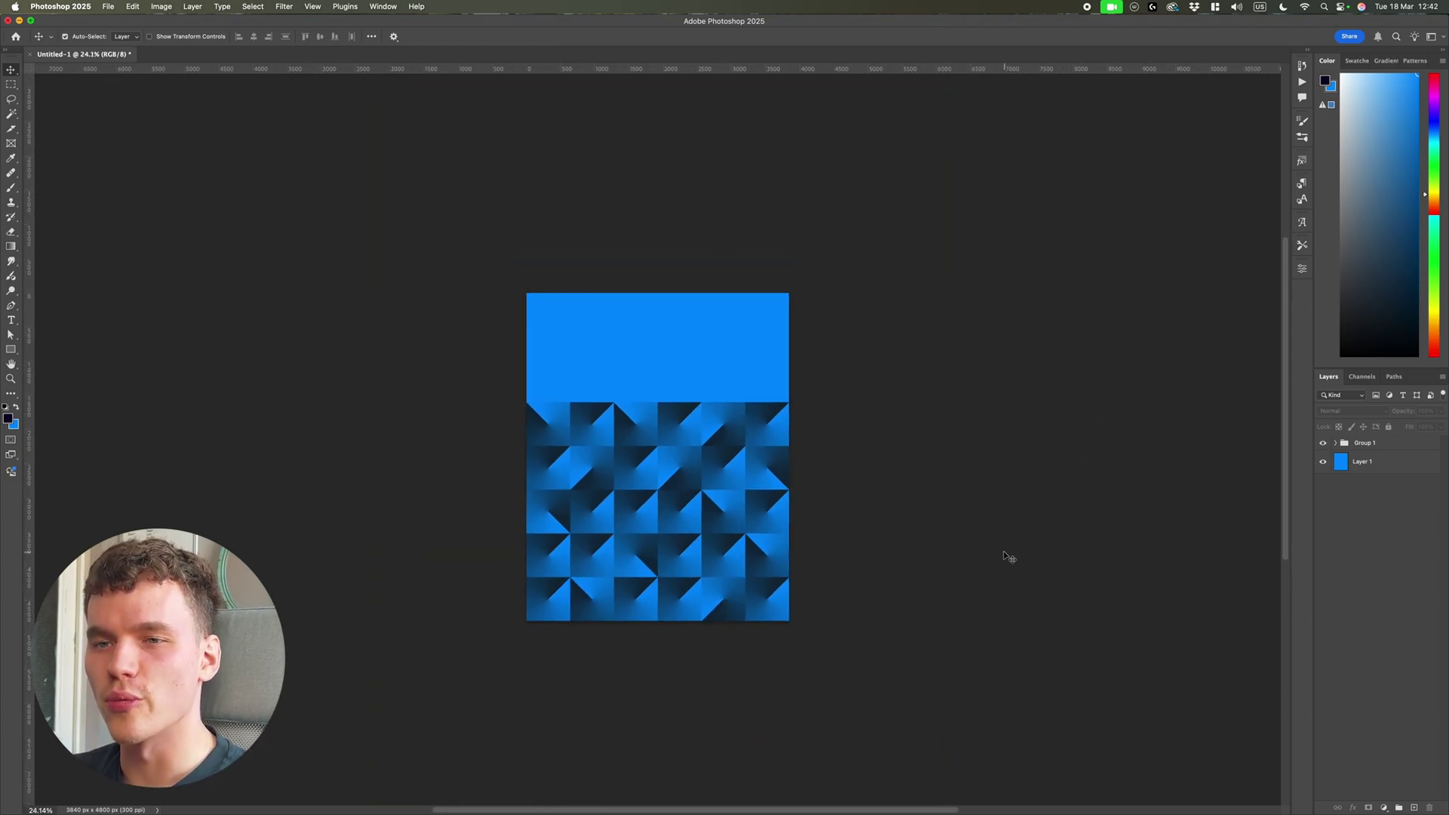
Show the guides and draw a 3840 x 200 px rectangle across the poster's top edge, down to the margin guide.
{"action": "left_click", "coordinate": [12, 350]}
{"action": "scroll", "coordinate": [974, 518], "scroll_direction": "up", "scroll_amount": 3}
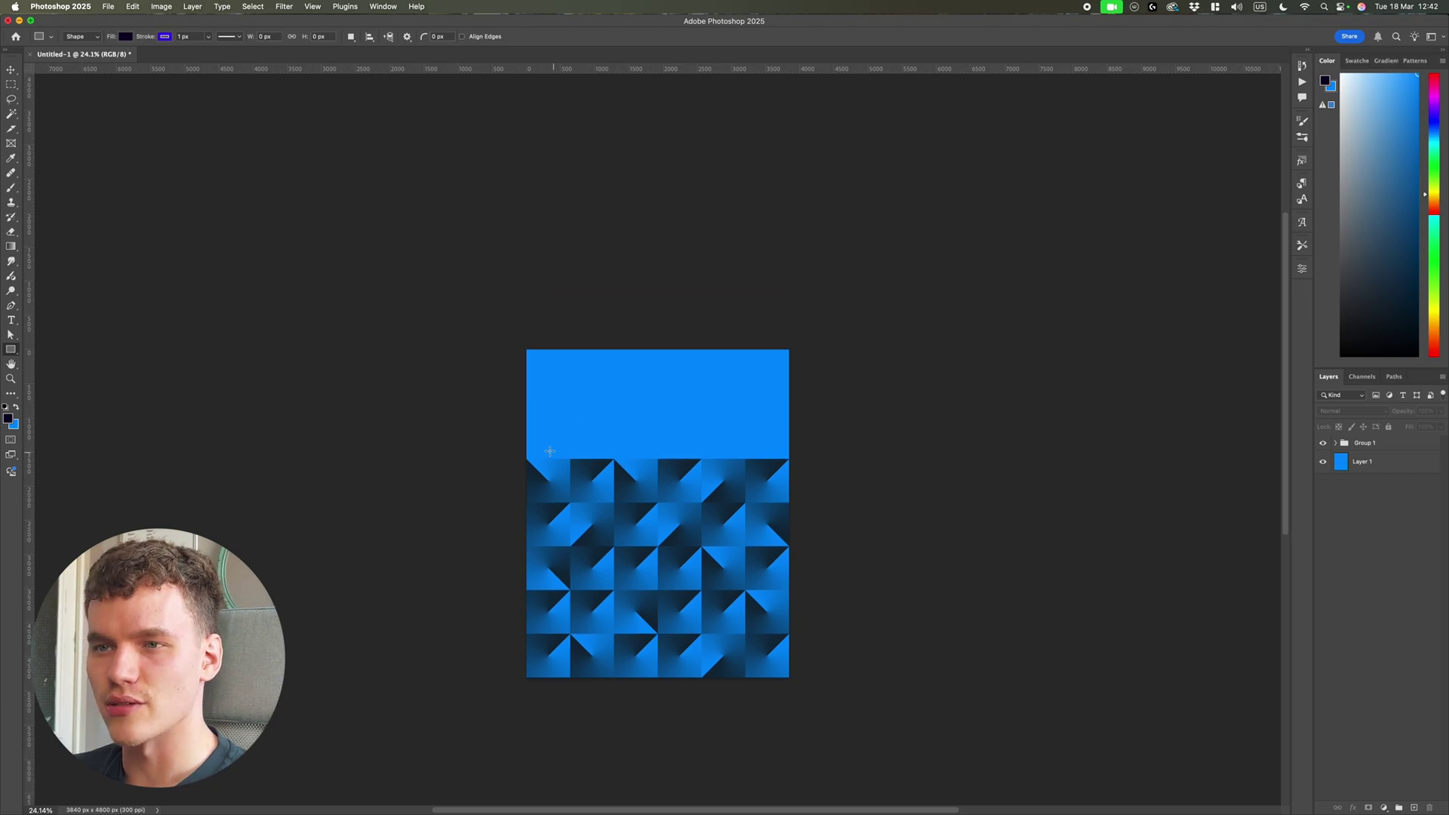
{"action": "key", "text": "super+semicolon"}
{"action": "scroll", "coordinate": [645, 416], "scroll_direction": "up", "scroll_amount": 1}
{"action": "scroll", "coordinate": [645, 411], "scroll_direction": "up", "scroll_amount": 5}
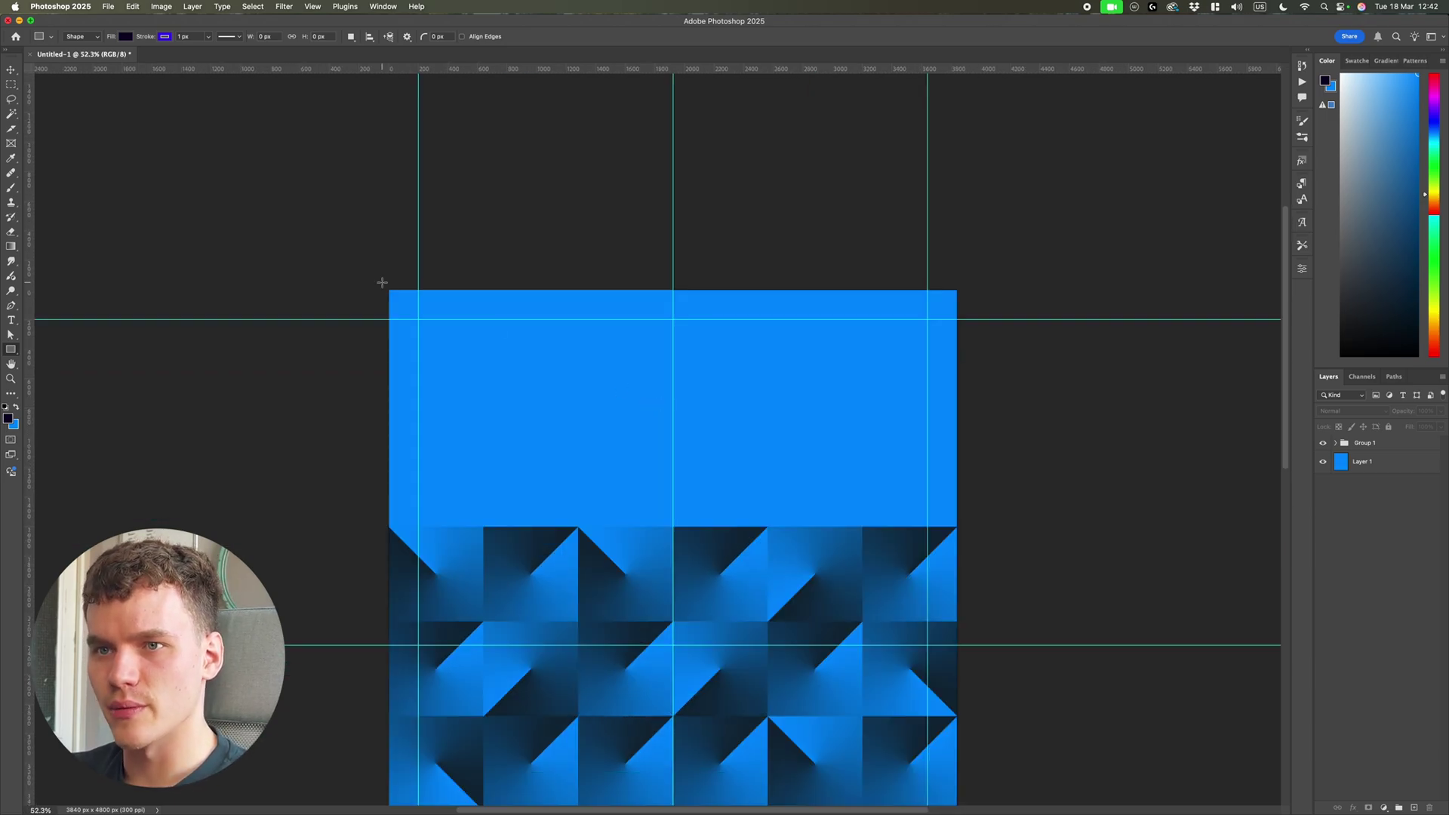
{"action": "mouse_move", "coordinate": [382, 282]}
{"action": "left_mouse_down"}
{"action": "mouse_move", "coordinate": [958, 291]}
{"action": "mouse_move", "coordinate": [963, 304]}
{"action": "mouse_move", "coordinate": [958, 288]}
{"action": "left_mouse_up"}
{"action": "scroll", "coordinate": [955, 302], "scroll_direction": "up", "scroll_amount": 2}
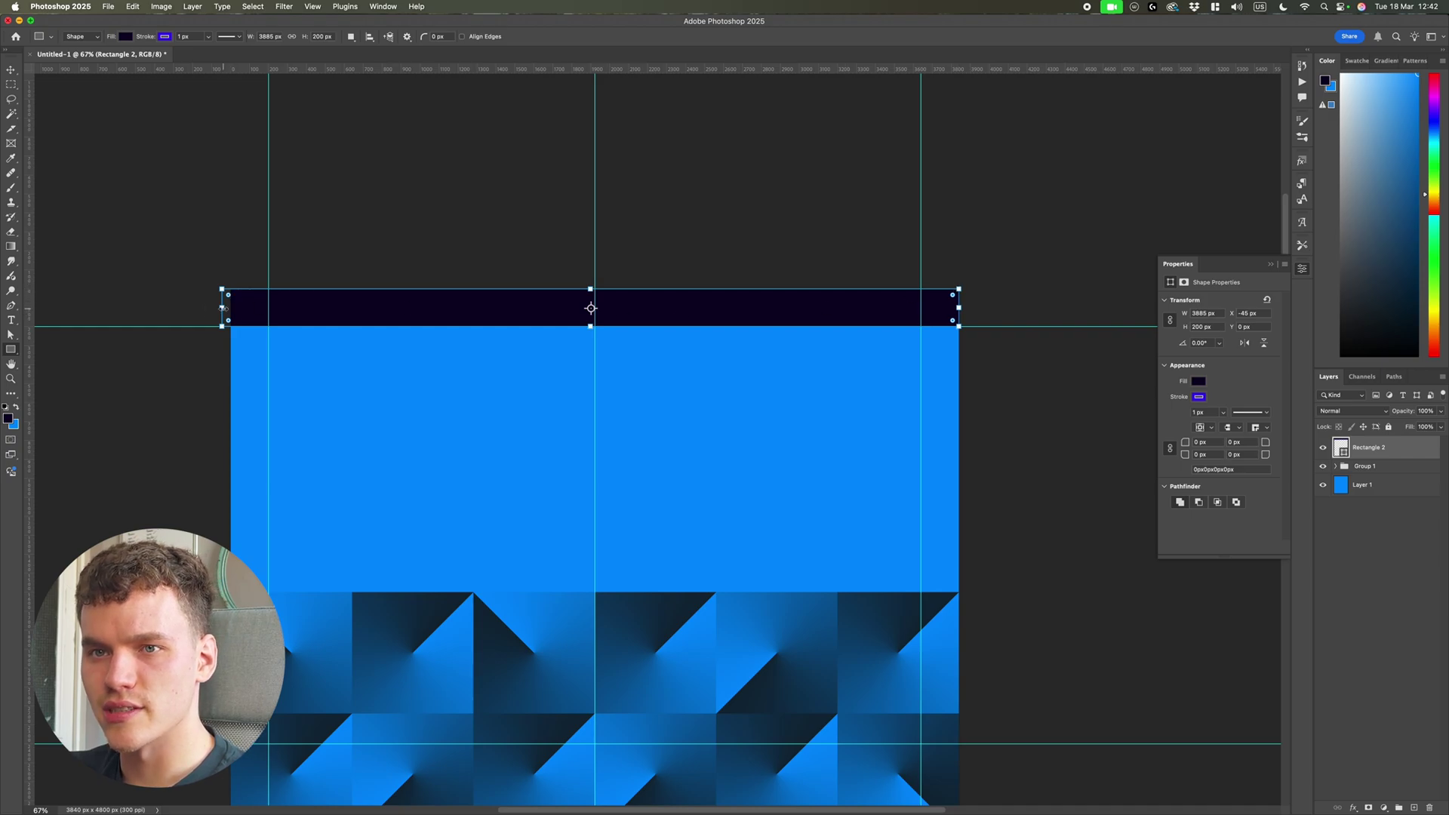
{"action": "left_click_drag", "start_coordinate": [224, 308], "coordinate": [231, 308]}
Add a gradient overlay to the top rectangle with both color stops in the poster's blue, 0090ff.
{"action": "key", "text": "v"}
{"action": "left_click", "coordinate": [1353, 808]}
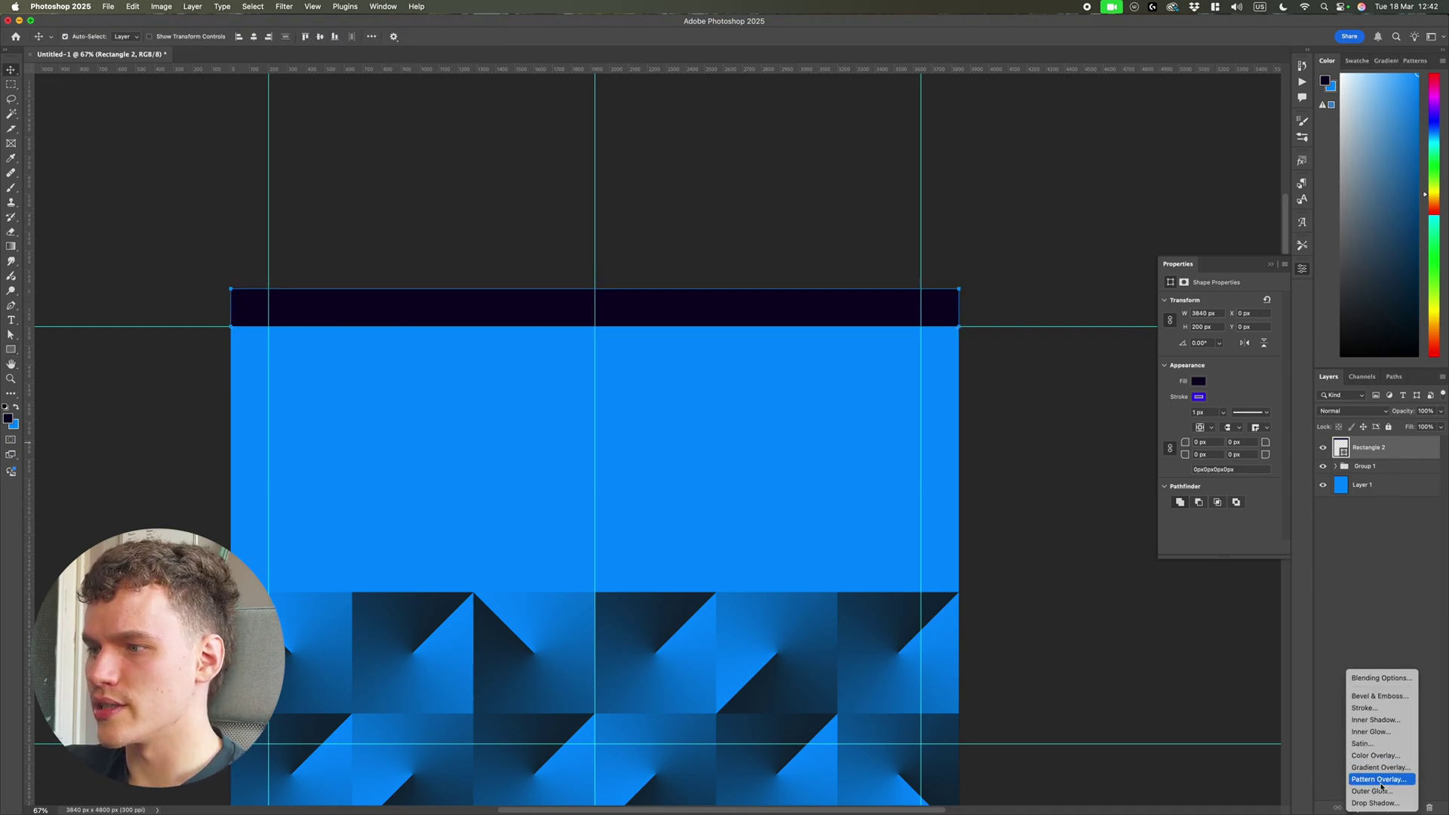
{"action": "left_click", "coordinate": [1379, 768]}
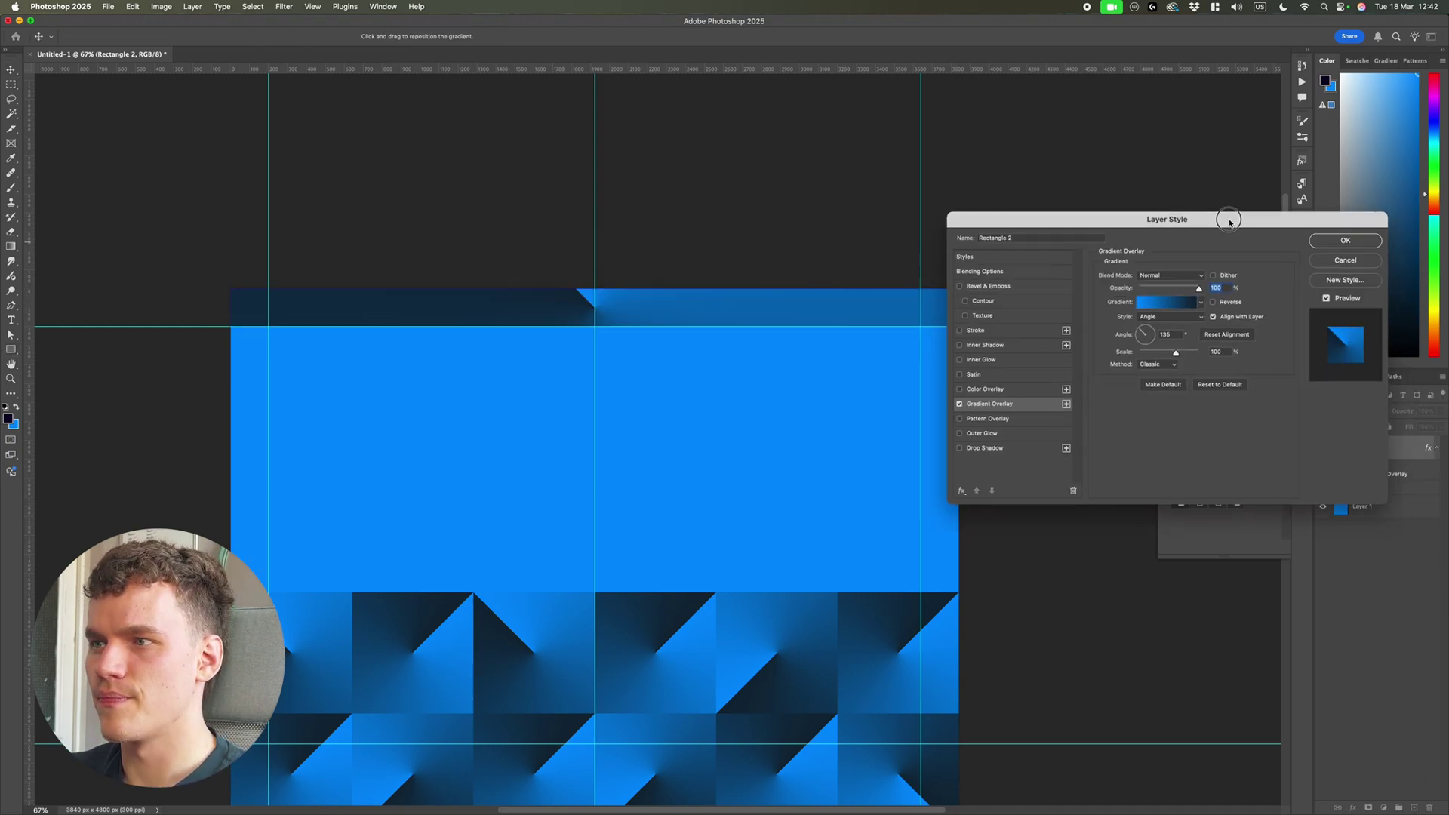
{"action": "left_click", "coordinate": [1148, 302]}
{"action": "double_click", "coordinate": [748, 320]}
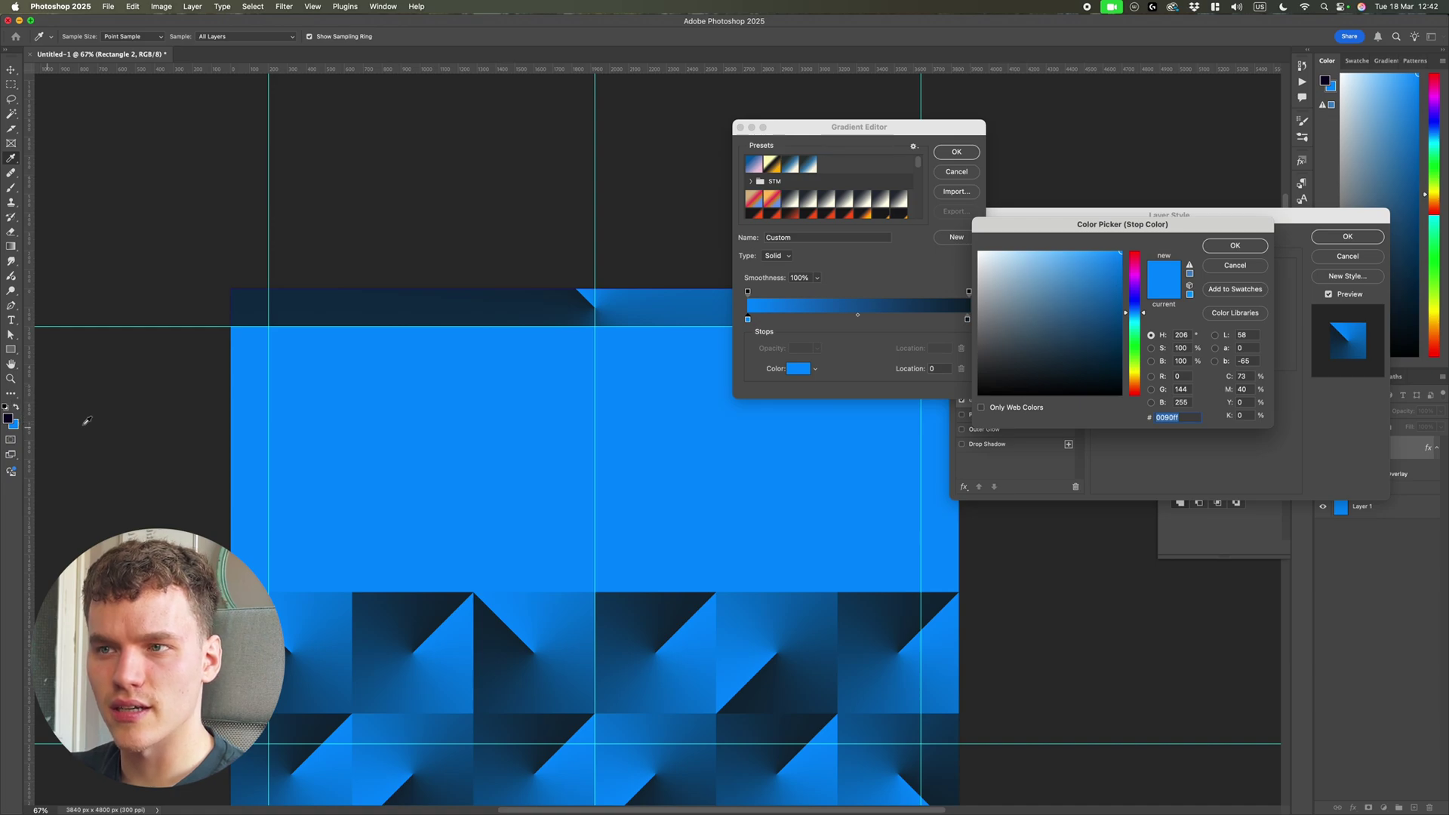
{"action": "left_click", "coordinate": [1252, 246]}
{"action": "double_click", "coordinate": [967, 320]}
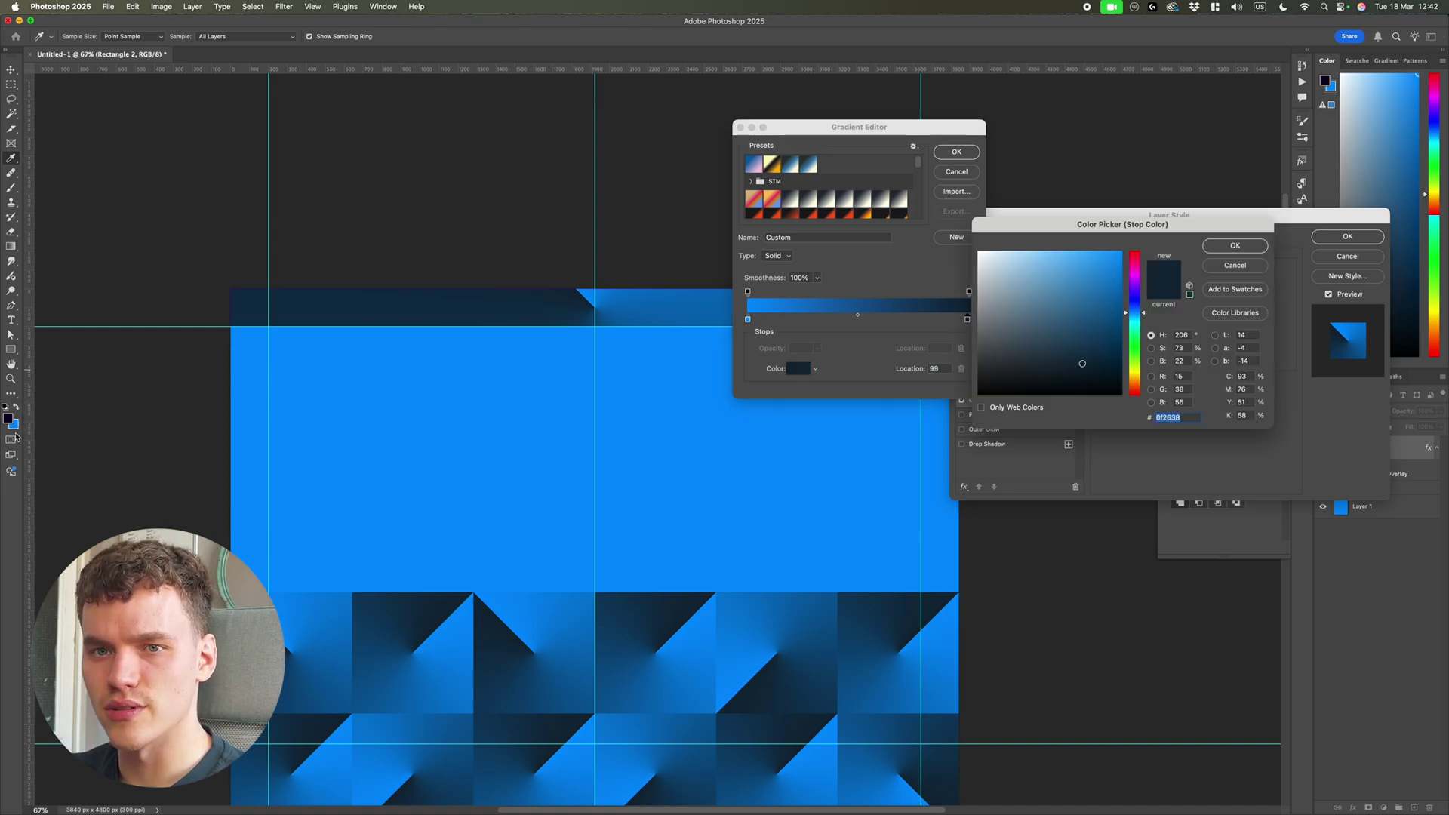
Set the top rectangle's gradient overlay to the Linear style with a 0° angle and apply it.
{"action": "left_click", "coordinate": [1166, 313]}
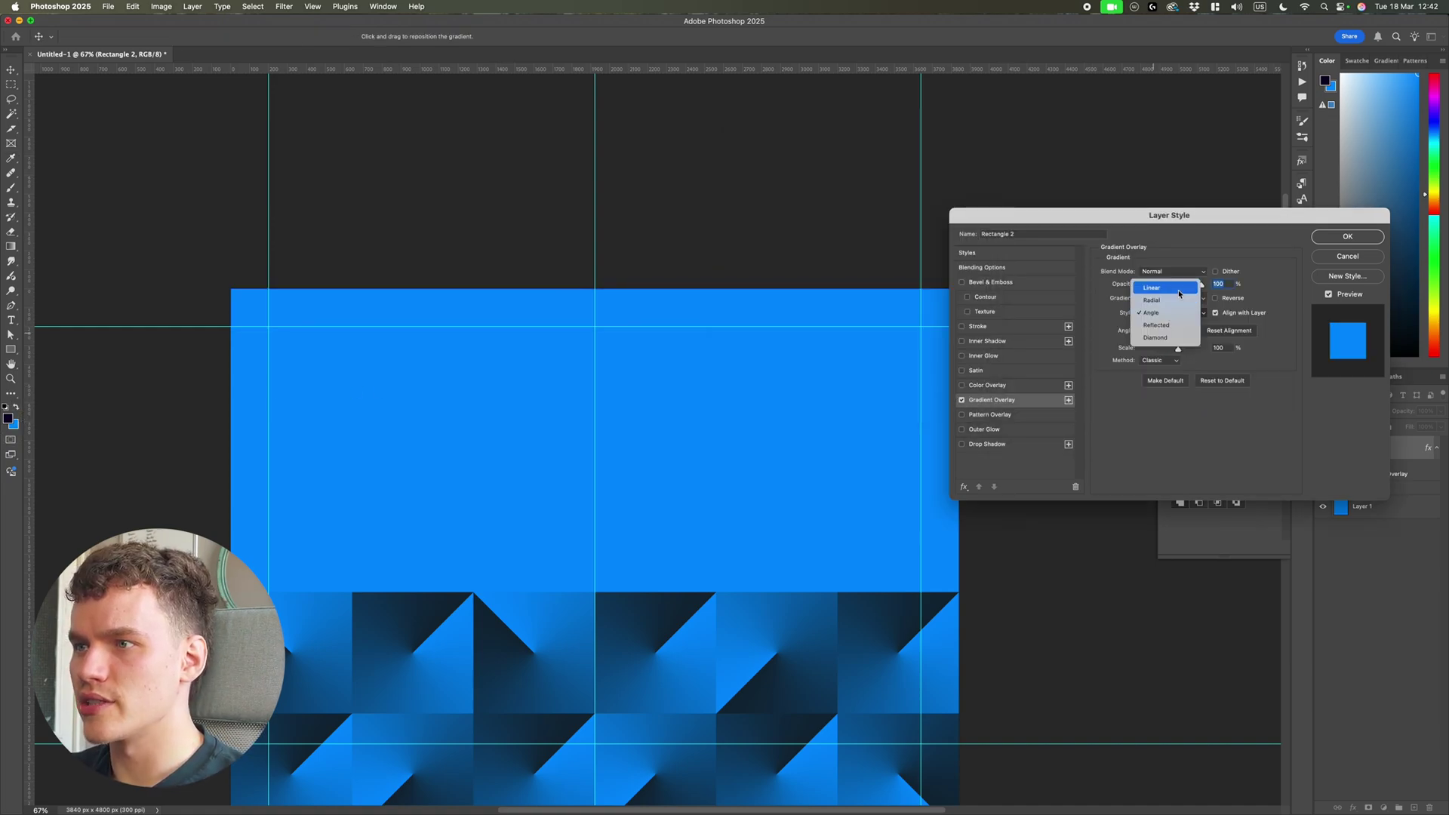
{"action": "left_click", "coordinate": [1179, 292]}
{"action": "left_click", "coordinate": [1179, 299]}
{"action": "key", "text": "Escape"}
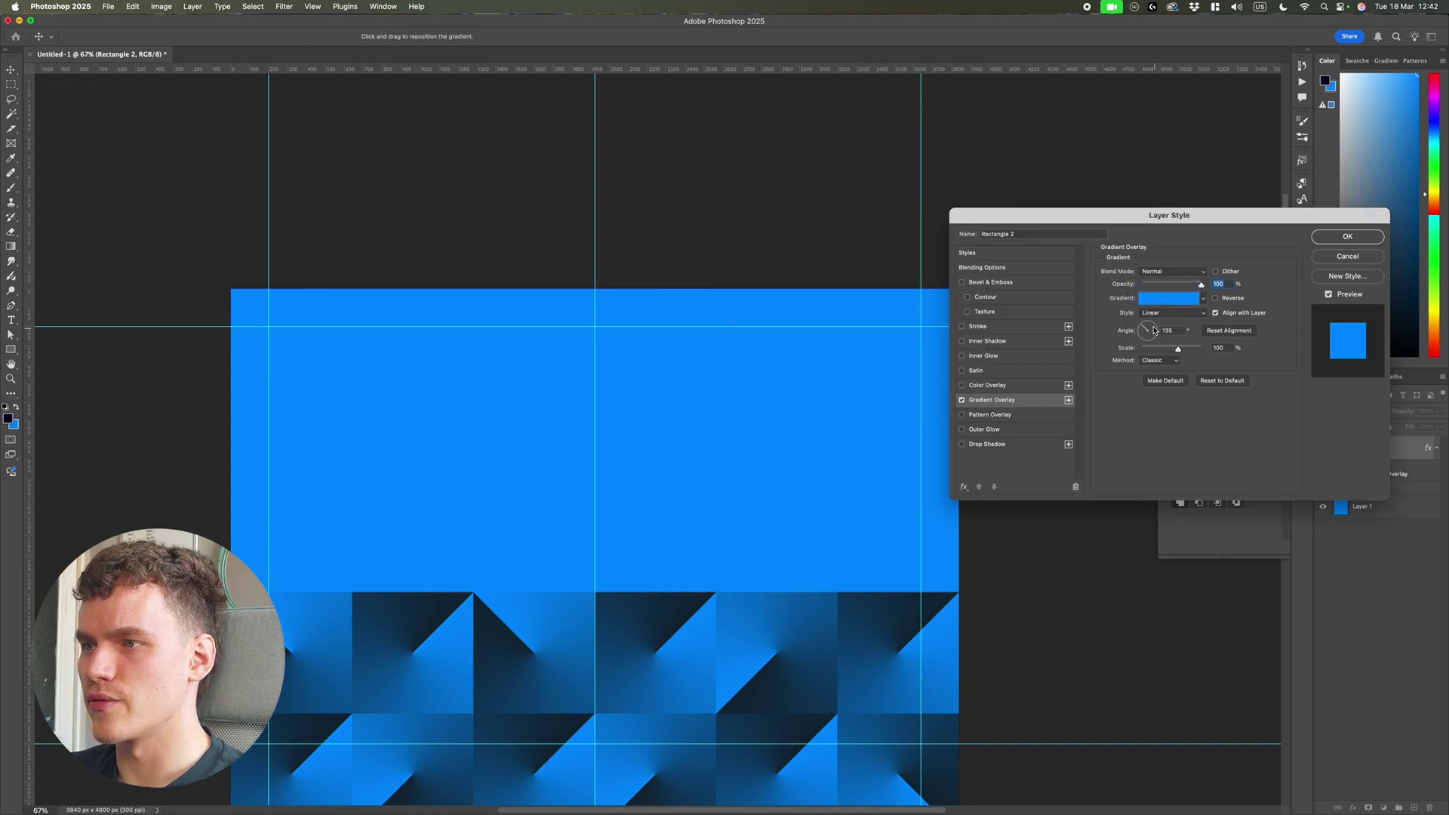
{"action": "left_click", "coordinate": [1154, 328]}
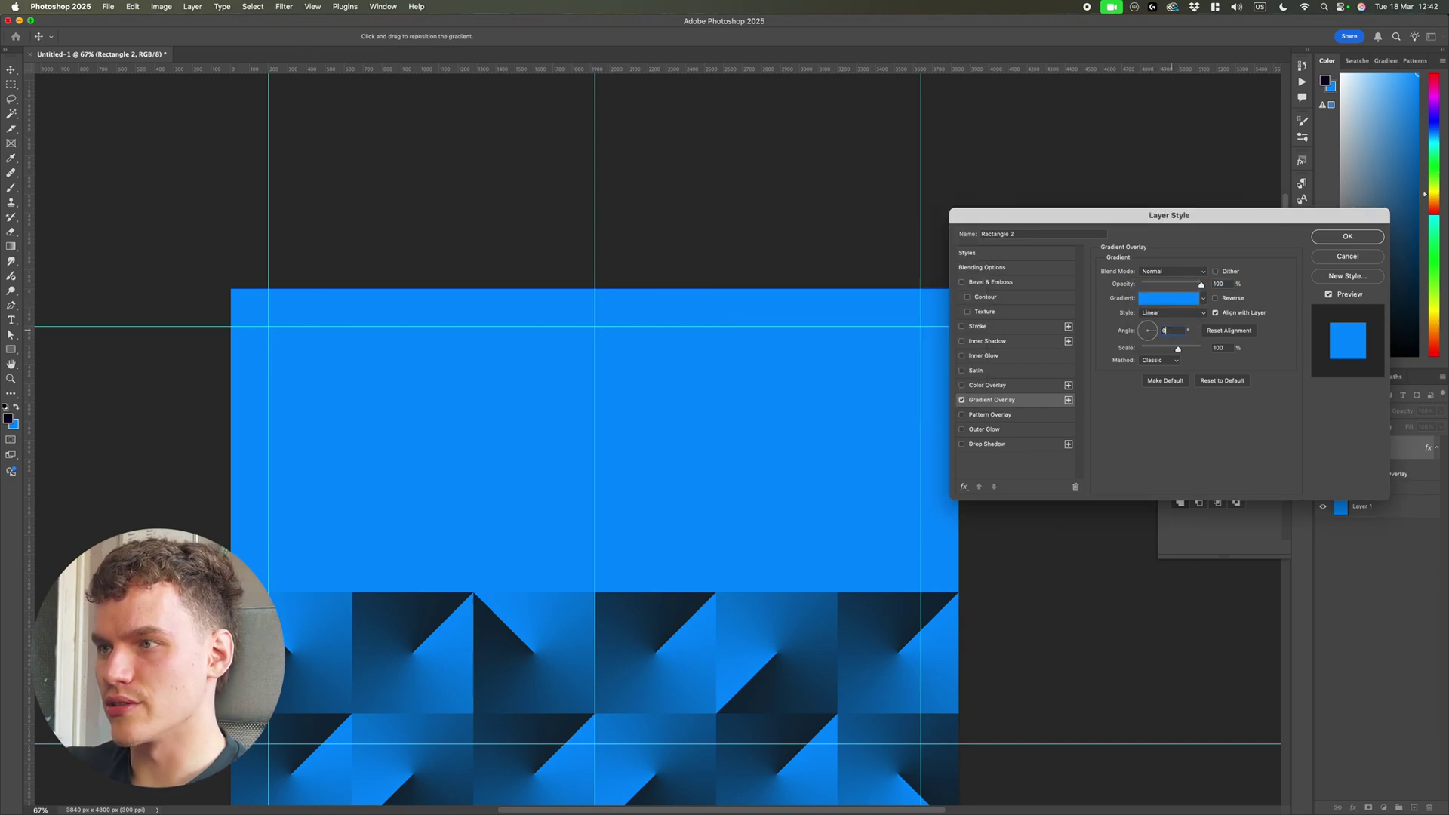
{"action": "key", "text": "Return"}
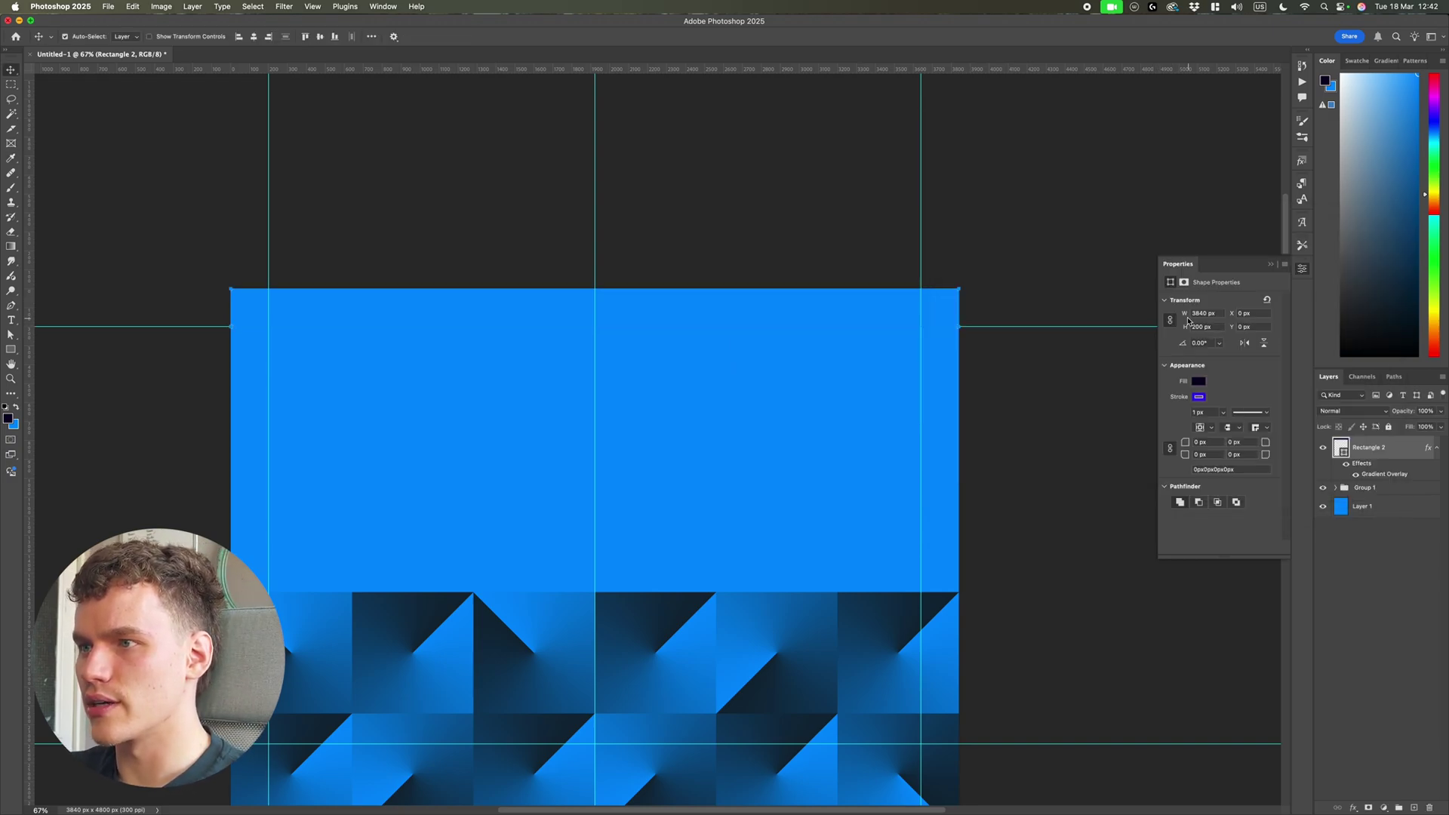
Reopen the top bar's gradient overlay for editing and set the gradient's starting color stop to light blue, 9bd3ff.
{"action": "double_click", "coordinate": [1398, 474]}
{"action": "left_click", "coordinate": [1176, 300]}
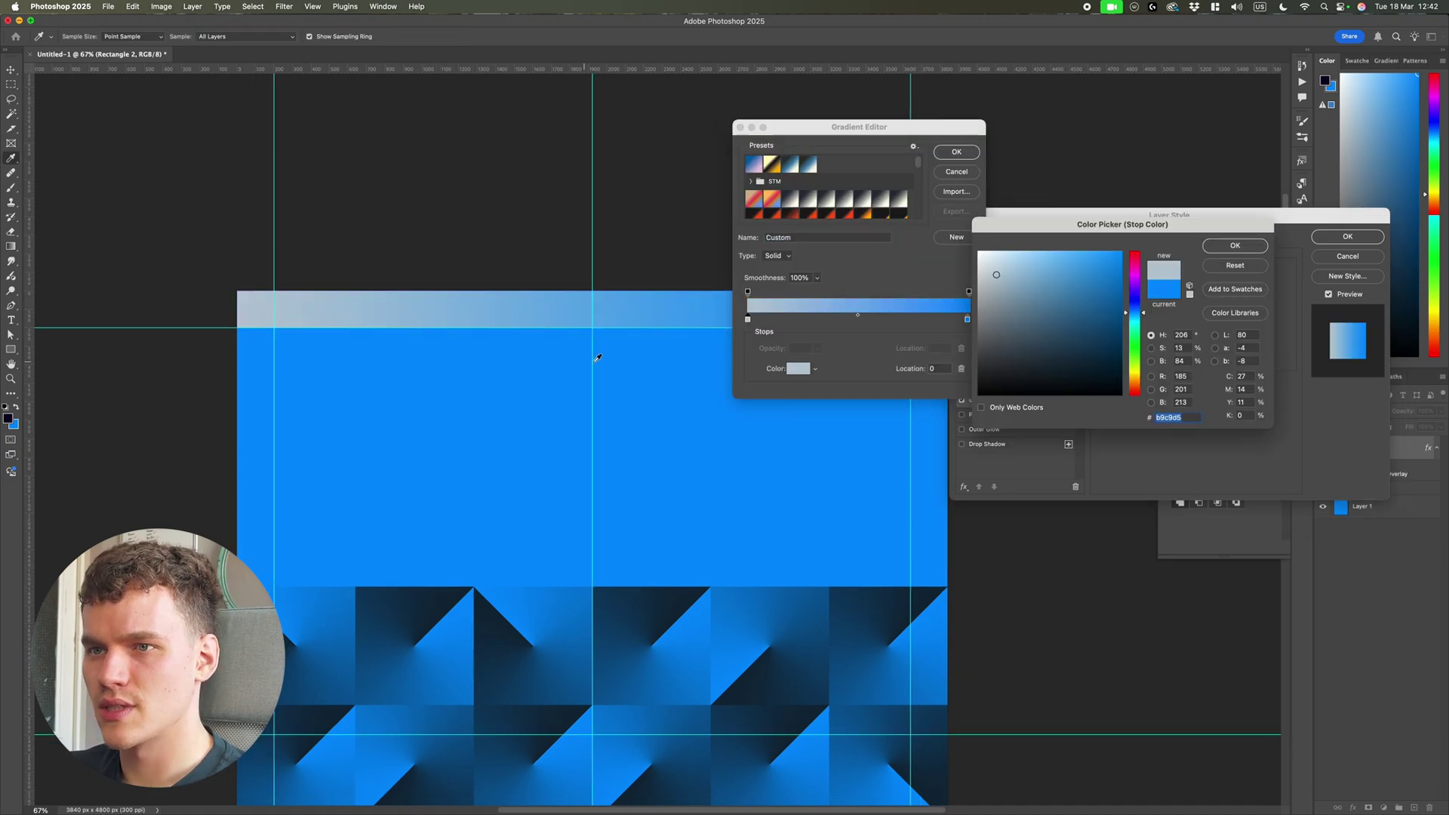
{"action": "scroll", "coordinate": [597, 357], "scroll_direction": "down", "scroll_amount": 5}
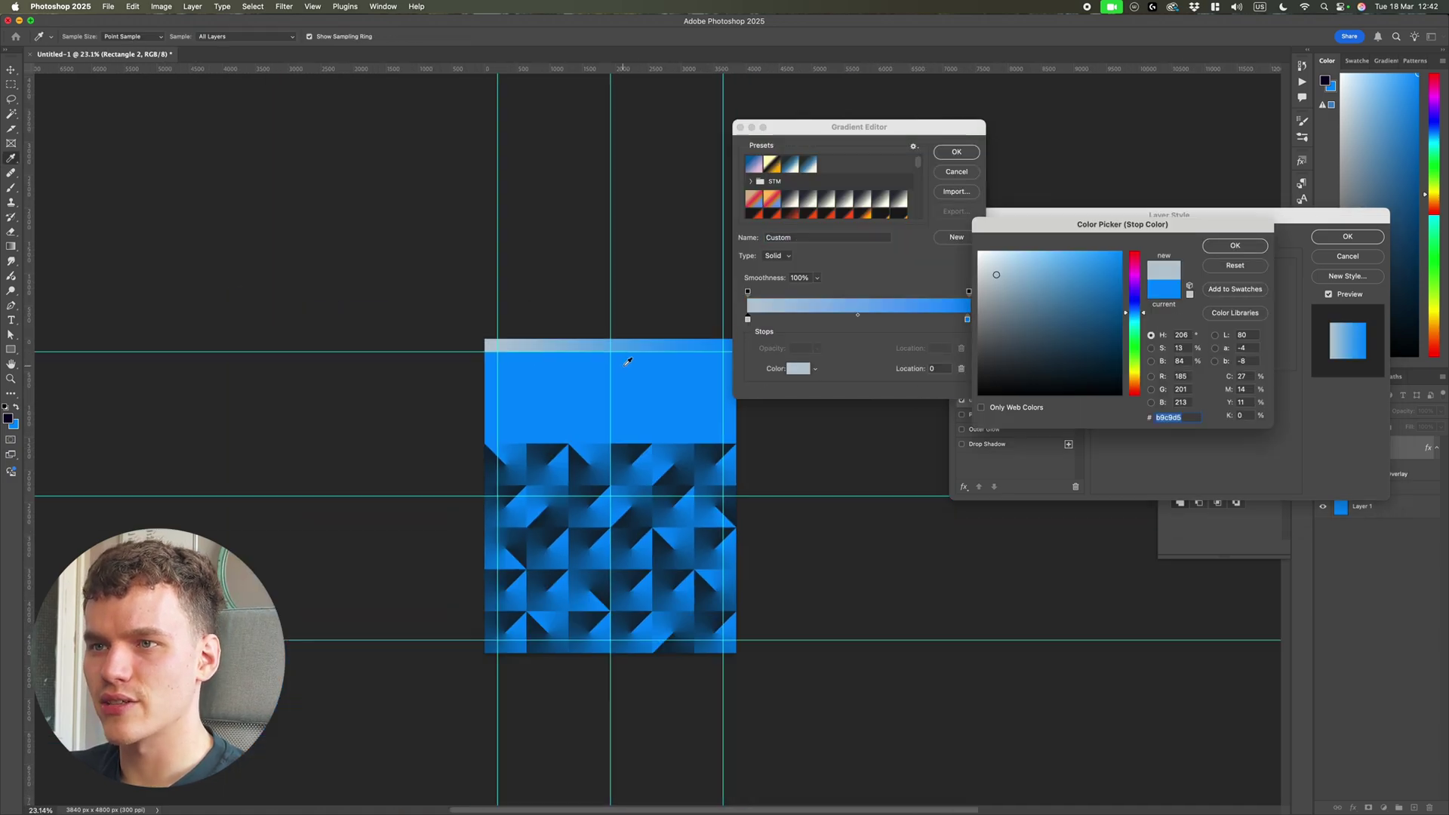
{"action": "scroll", "coordinate": [622, 371], "scroll_direction": "down", "scroll_amount": 3}
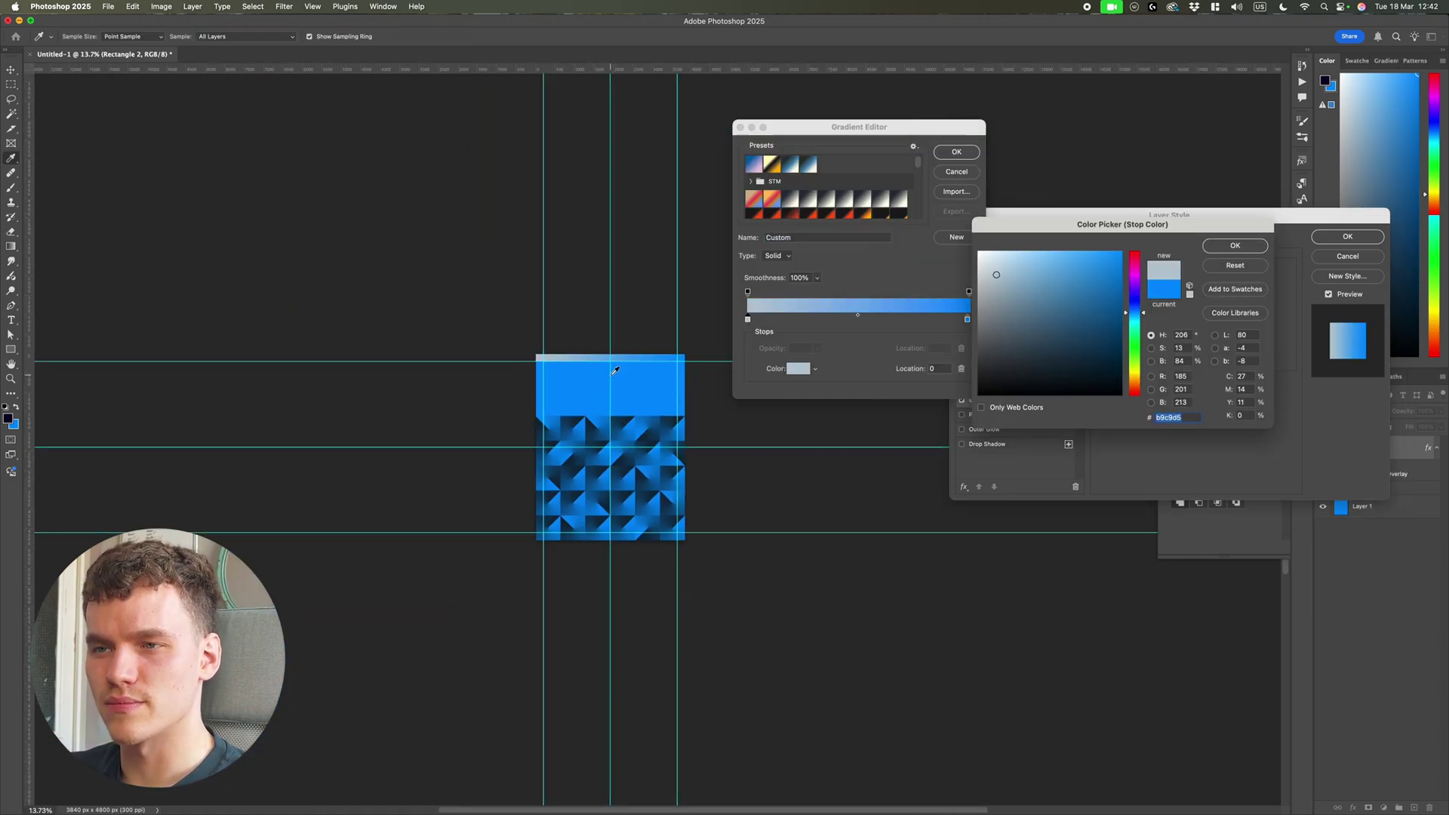
{"action": "scroll", "coordinate": [612, 370], "scroll_direction": "up", "scroll_amount": 5}
{"action": "scroll", "coordinate": [603, 368], "scroll_direction": "up", "scroll_amount": 5}
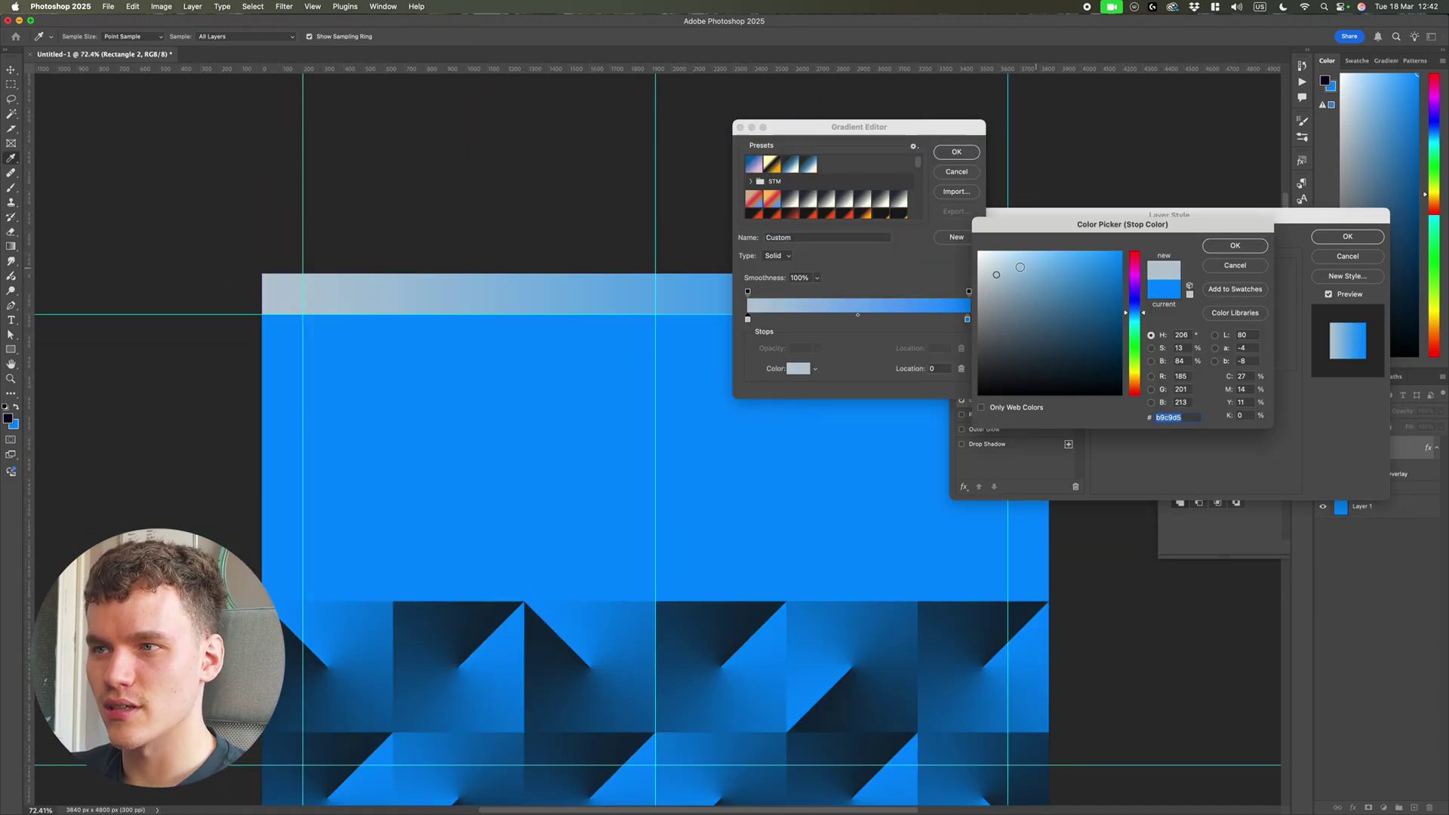
{"action": "left_click", "coordinate": [1006, 259]}
{"action": "left_click", "coordinate": [1044, 253]}
{"action": "left_click", "coordinate": [1036, 252]}
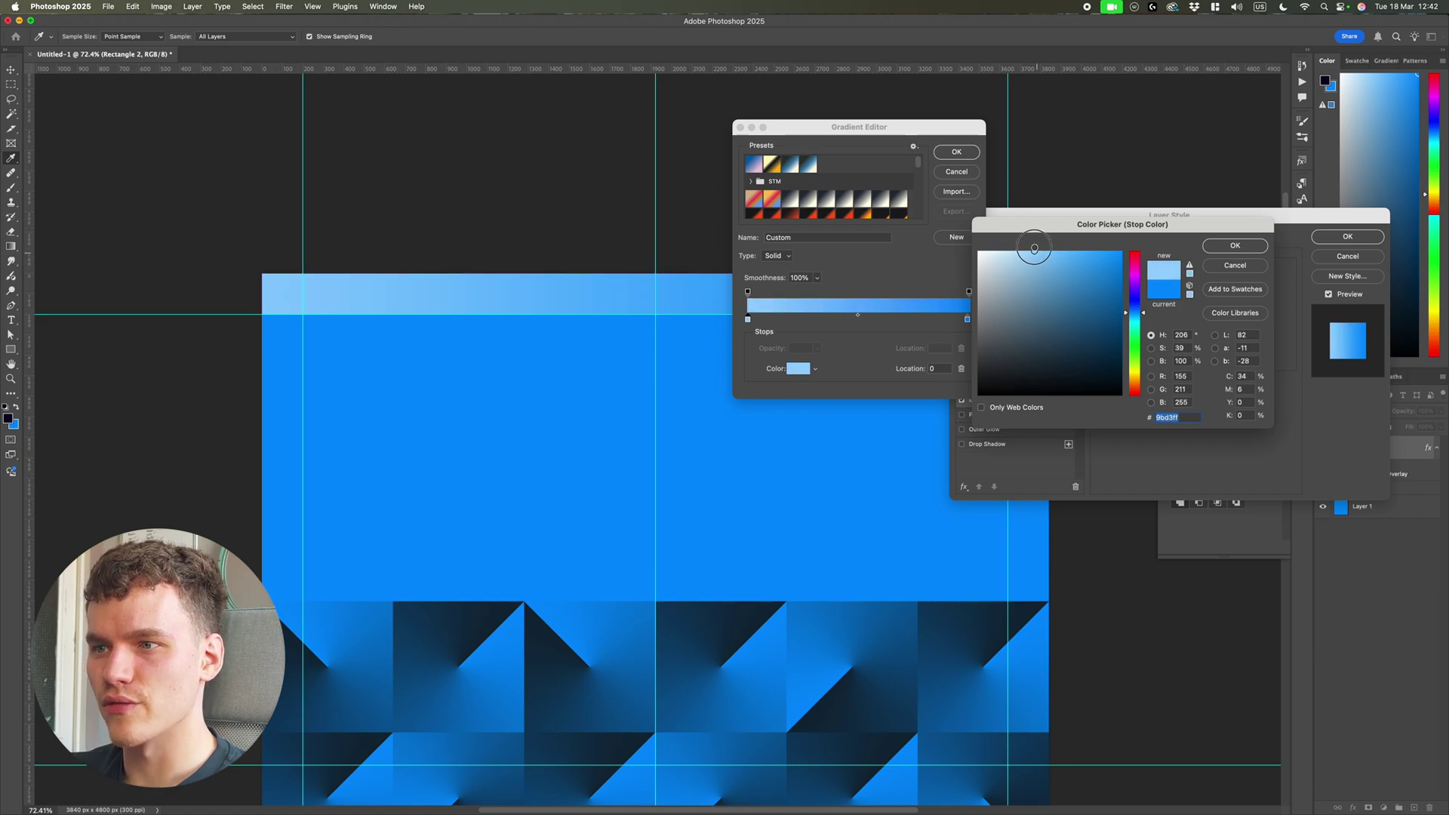
{"action": "left_click", "coordinate": [1230, 246]}
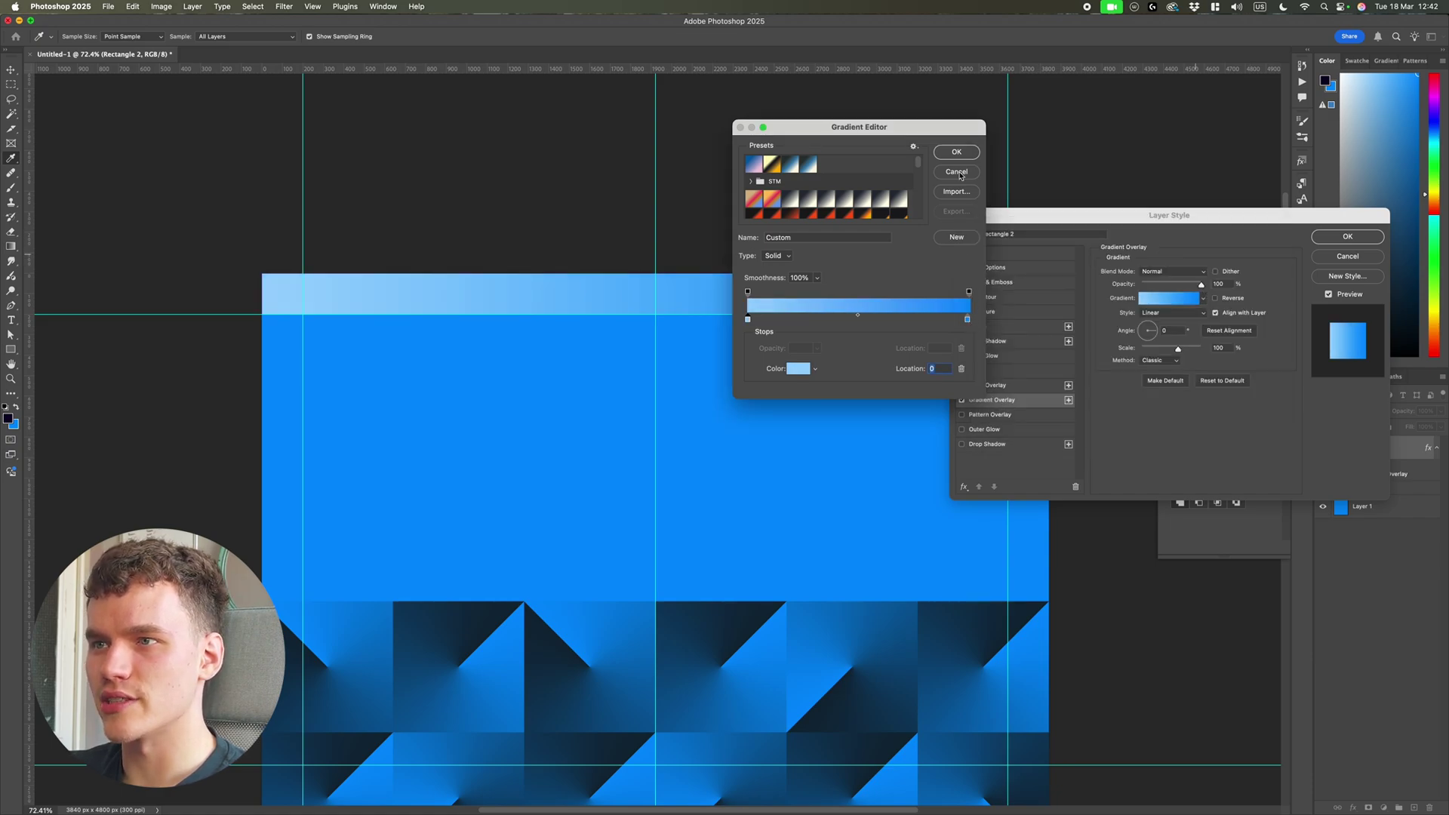
Set the end color stop of the top bar's gradient to a dark navy blue, keeping the bar unobstructed for comparison.
{"action": "left_click_drag", "start_coordinate": [944, 127], "coordinate": [1283, 199]}
{"action": "scroll", "coordinate": [766, 352], "scroll_direction": "right", "scroll_amount": 5}
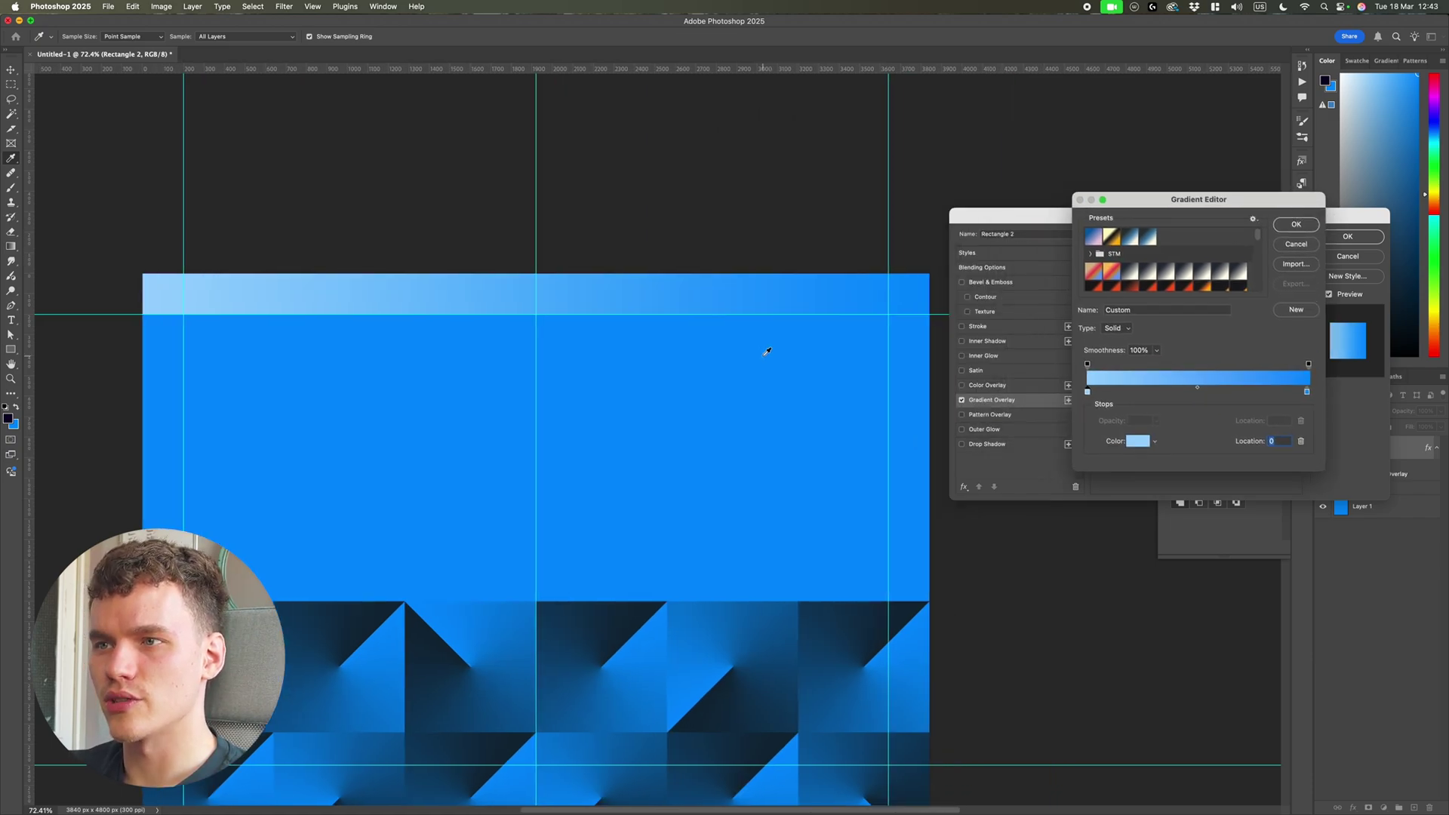
{"action": "double_click", "coordinate": [1307, 393]}
{"action": "left_click", "coordinate": [1097, 322]}
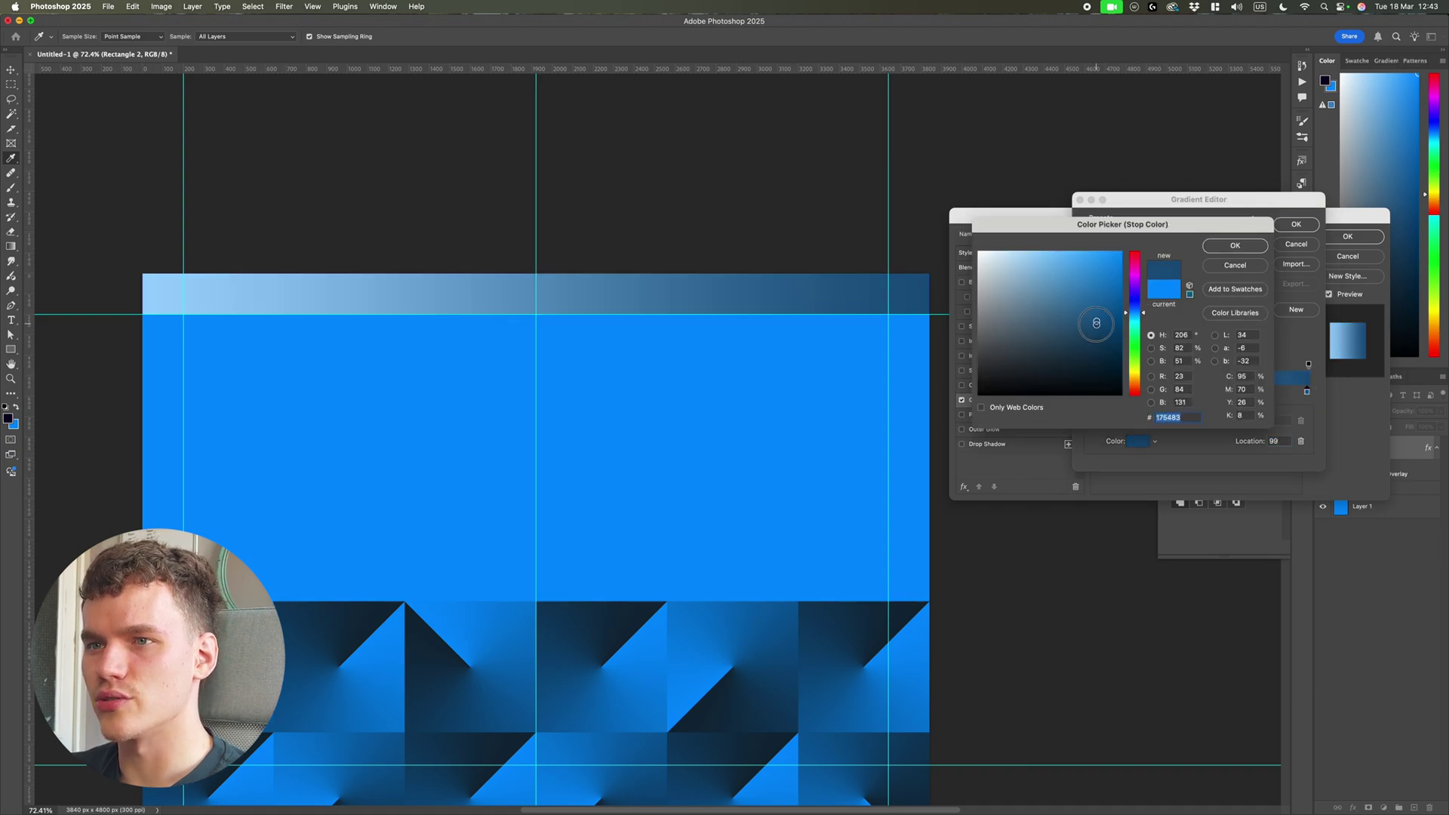
{"action": "left_click", "coordinate": [1122, 344]}
{"action": "scroll", "coordinate": [837, 385], "scroll_direction": "down", "scroll_amount": 3}
{"action": "scroll", "coordinate": [840, 381], "scroll_direction": "down", "scroll_amount": 3}
{"action": "scroll", "coordinate": [840, 381], "scroll_direction": "up", "scroll_amount": 4}
{"action": "left_click", "coordinate": [1235, 245]}
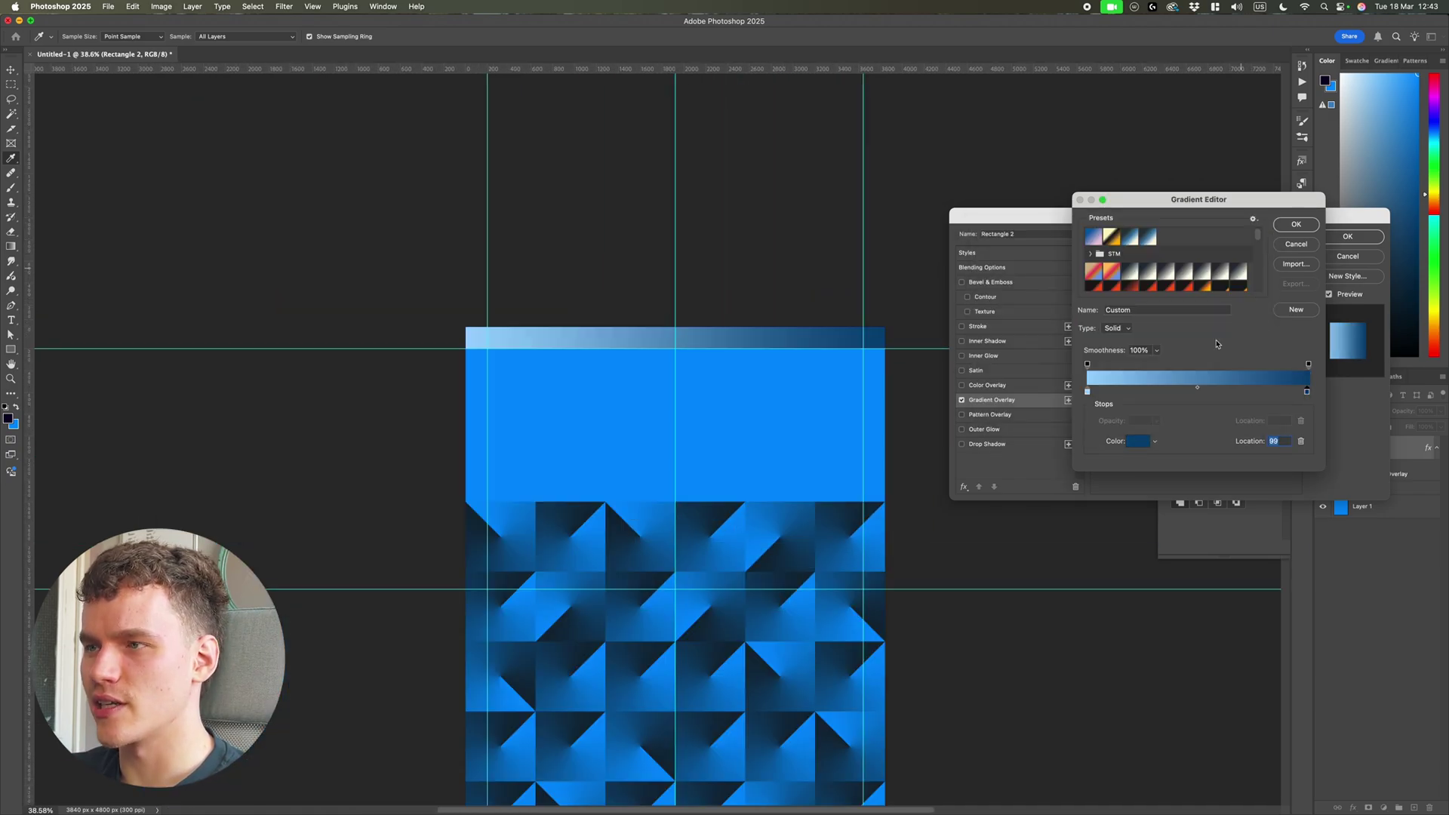
Deepen the gradient's starting color stop to a more saturated mid blue and apply the gradient overlay to the bar.
{"action": "double_click", "coordinate": [1088, 391]}
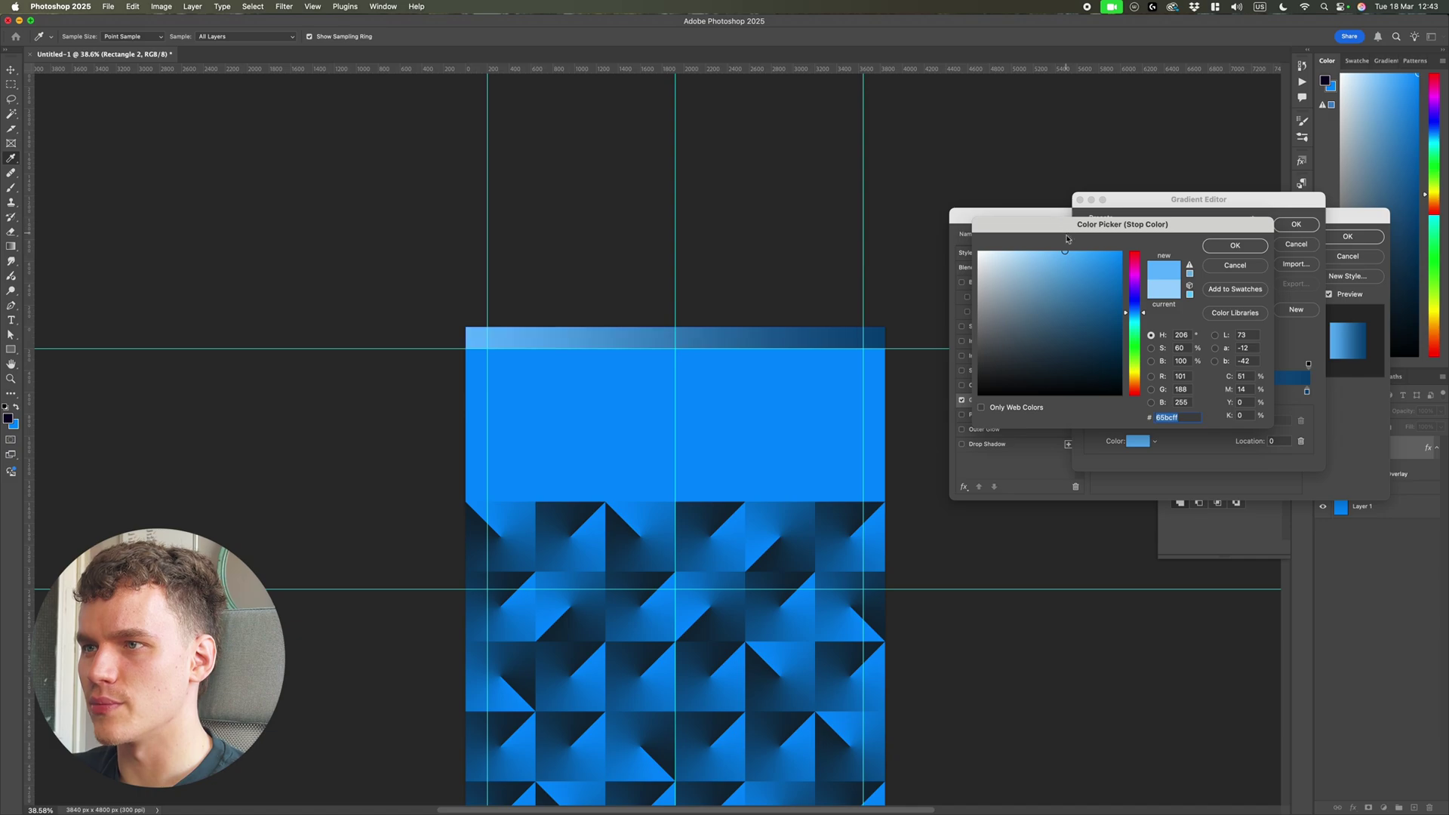
{"action": "left_click_drag", "start_coordinate": [1078, 270], "coordinate": [1105, 251]}
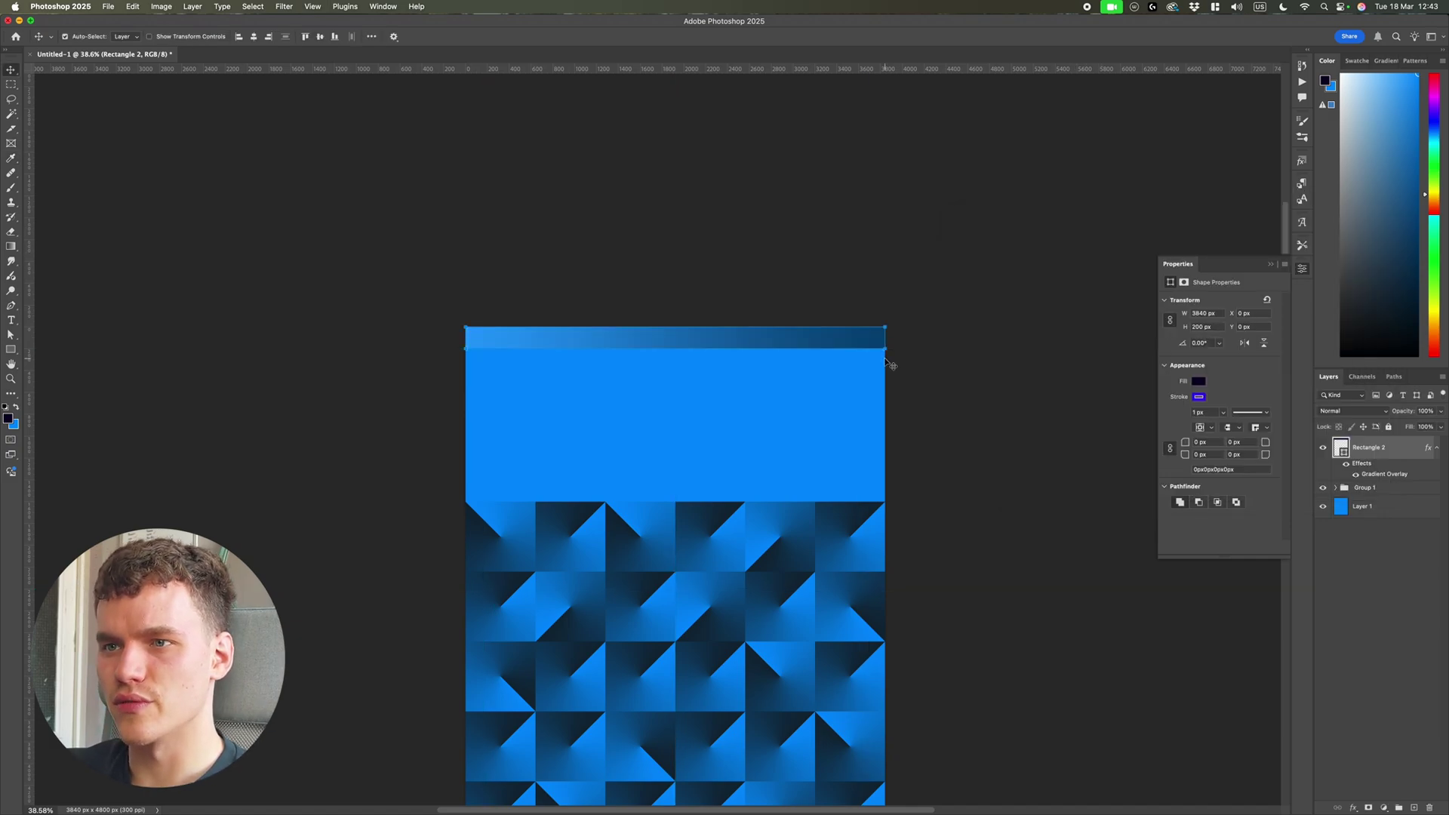
{"action": "left_click", "coordinate": [1083, 411]}
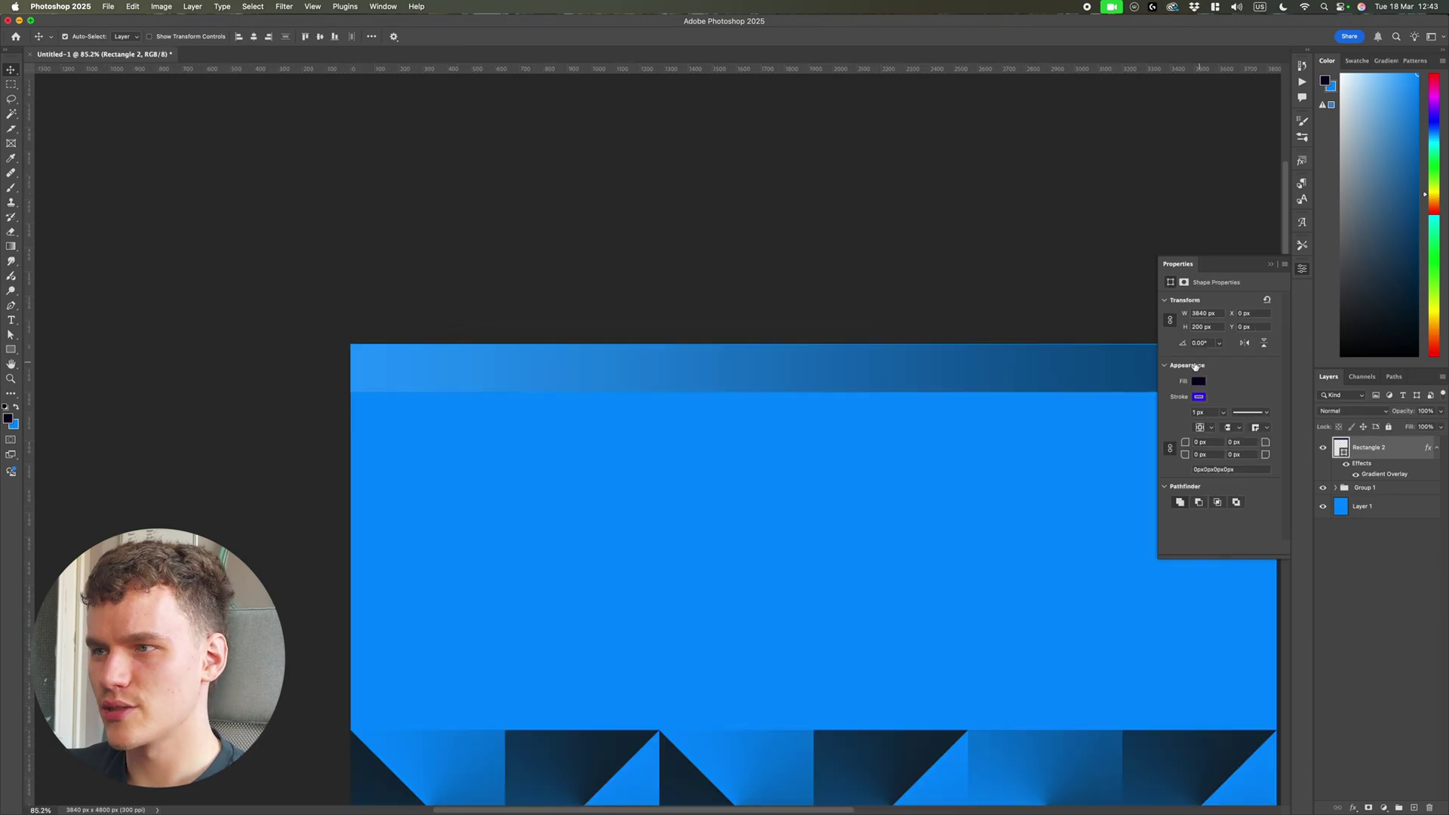
Remove the stroke from the top bar rectangle.
{"action": "left_click", "coordinate": [1198, 397]}
{"action": "left_click", "coordinate": [1177, 419]}
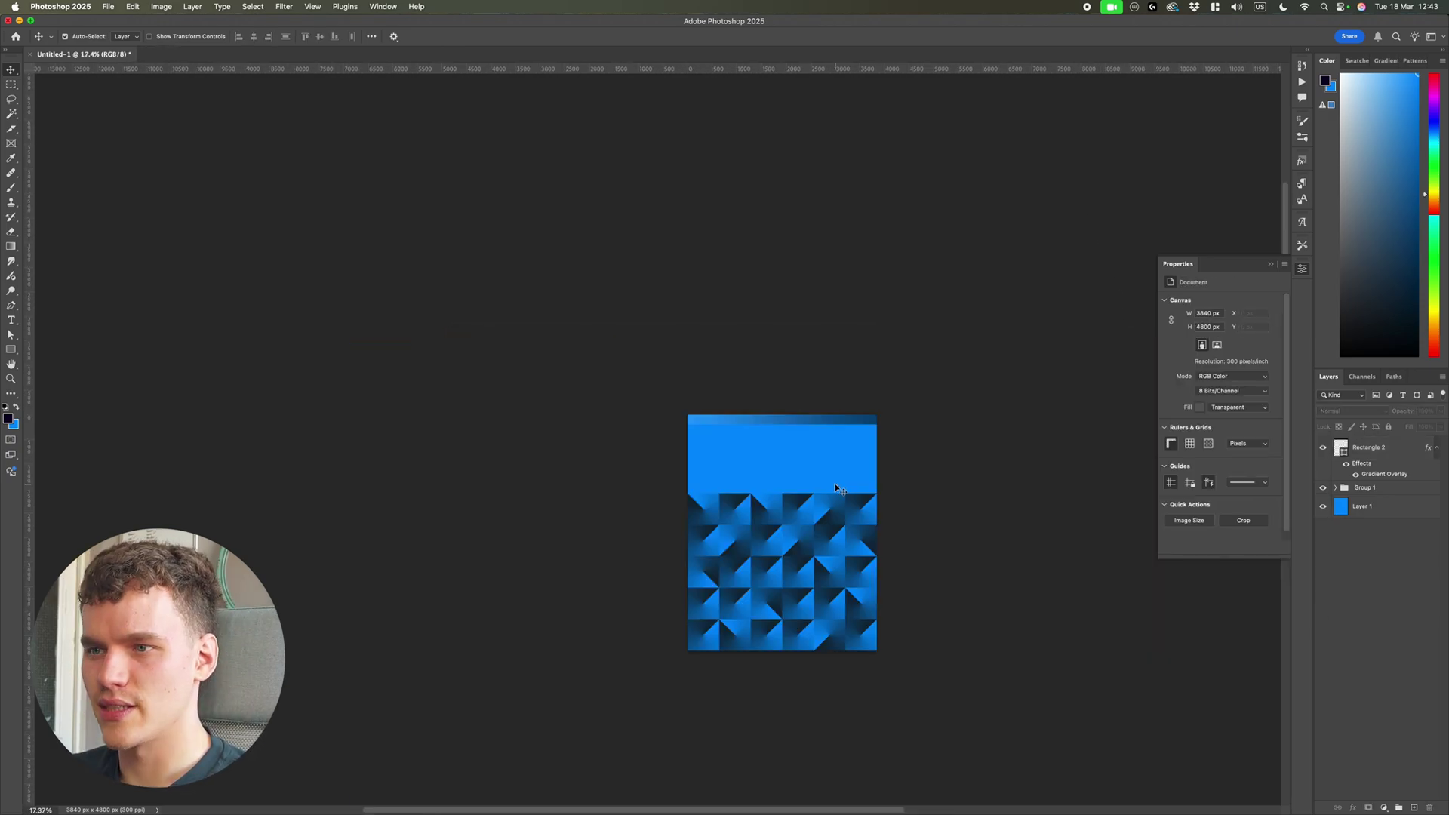
{"action": "scroll", "coordinate": [830, 483], "scroll_direction": "up", "scroll_amount": 5}
{"action": "scroll", "coordinate": [799, 305], "scroll_direction": "down", "scroll_amount": 3}
Select the top bar rectangle and give it a solid dark blue stroke.
{"action": "left_click", "coordinate": [789, 251]}
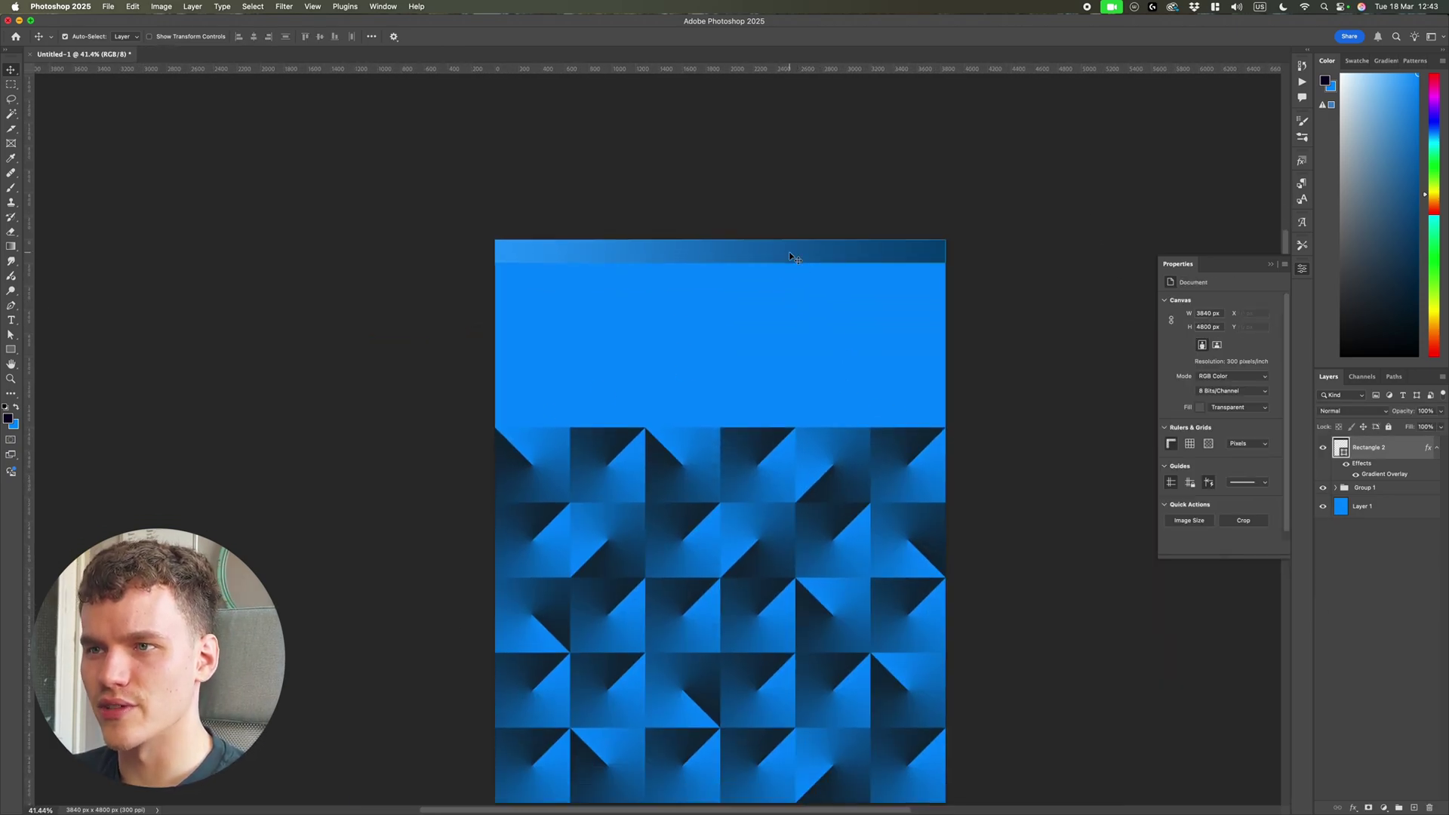
{"action": "scroll", "coordinate": [800, 265], "scroll_direction": "up", "scroll_amount": 5}
{"action": "scroll", "coordinate": [875, 404], "scroll_direction": "down", "scroll_amount": 3}
{"action": "left_click", "coordinate": [1199, 396]}
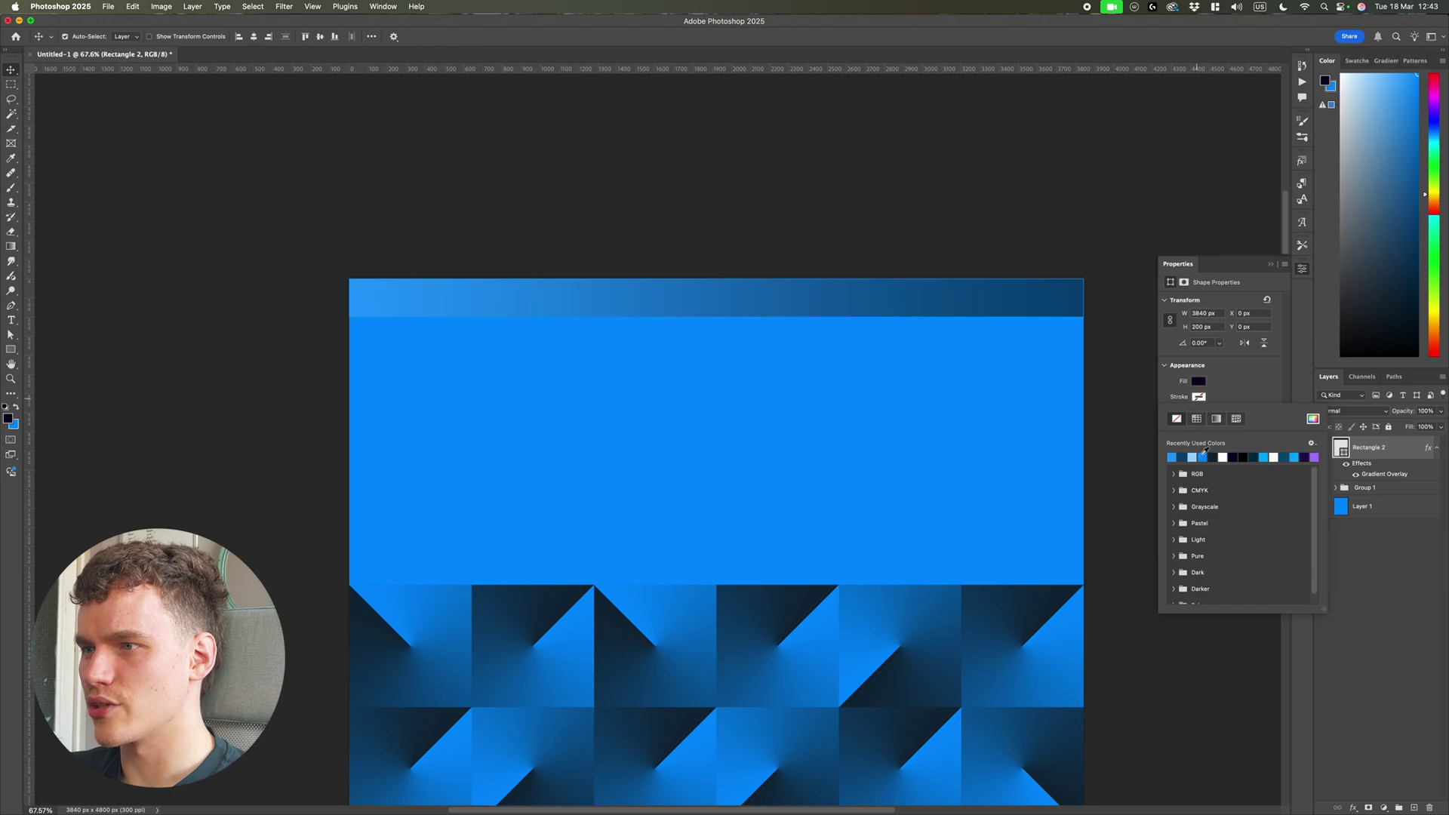
{"action": "left_click", "coordinate": [1313, 419]}
{"action": "left_click", "coordinate": [893, 356]}
{"action": "left_click", "coordinate": [1109, 313]}
{"action": "left_click_drag", "start_coordinate": [1119, 339], "coordinate": [1130, 352]}
{"action": "key", "text": "Return"}
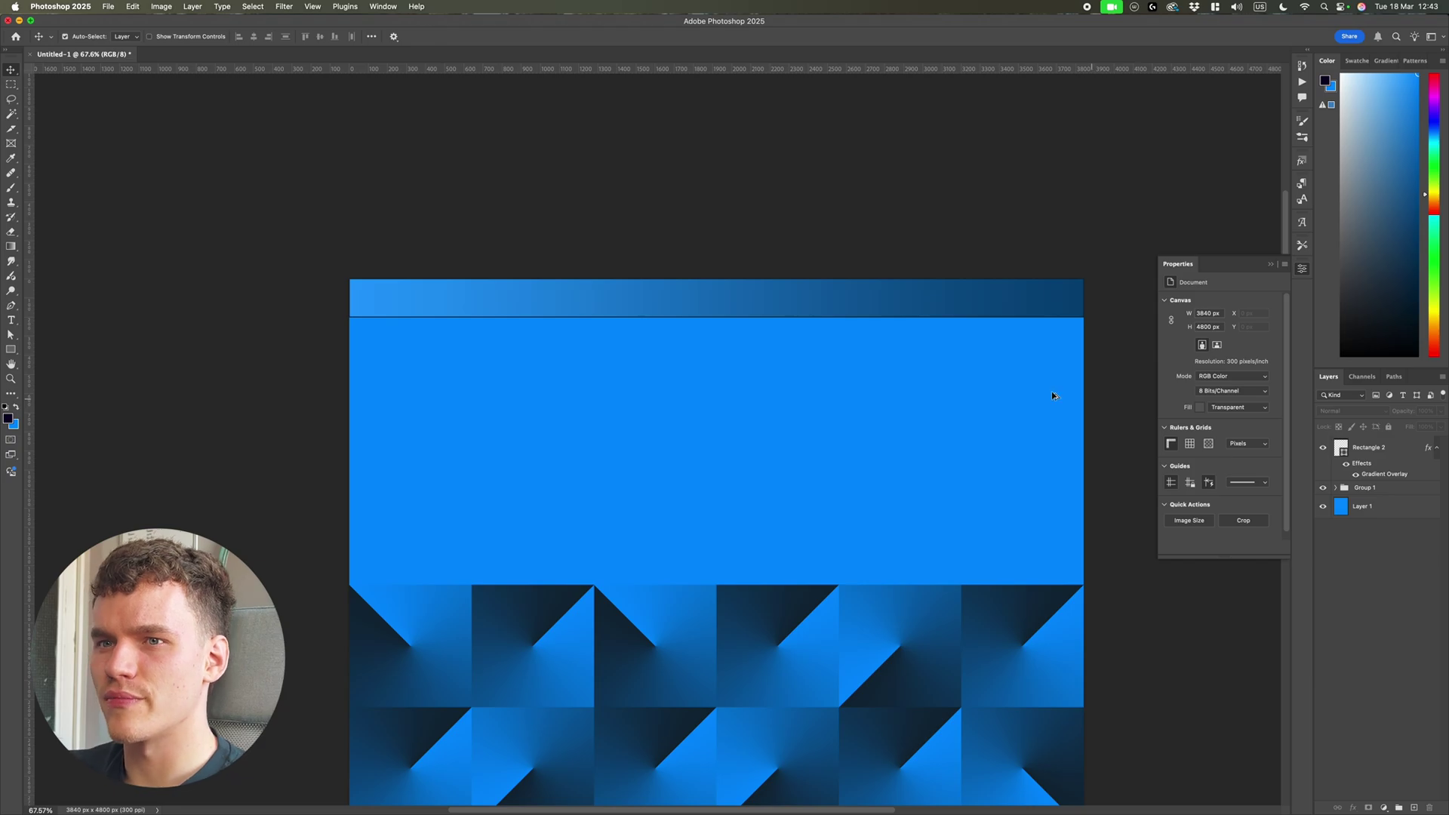
Deselect the top bar and examine the whole poster with the guides hidden.
{"action": "scroll", "coordinate": [550, 341], "scroll_direction": "down", "scroll_amount": 5}
{"action": "left_click", "coordinate": [636, 310], "text": "super"}
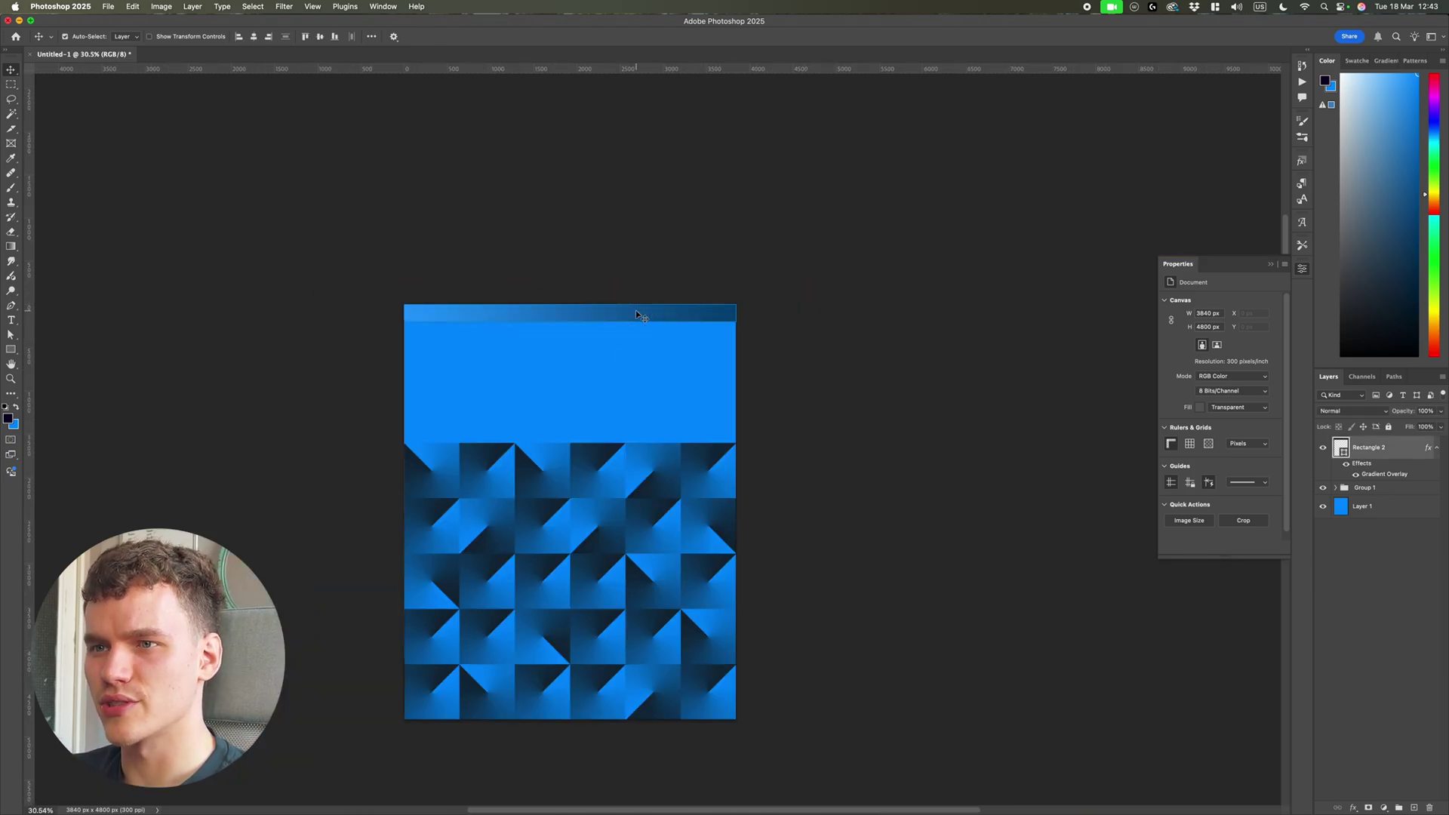
{"action": "scroll", "coordinate": [635, 311], "scroll_direction": "up", "scroll_amount": 2}
{"action": "left_click", "coordinate": [1065, 403], "text": "super"}
{"action": "scroll", "coordinate": [1065, 403], "scroll_direction": "left", "scroll_amount": 2}
{"action": "key", "text": "super+;"}
{"action": "key", "text": "ctrl+semicolon"}
{"action": "key", "text": "ctrl+0"}
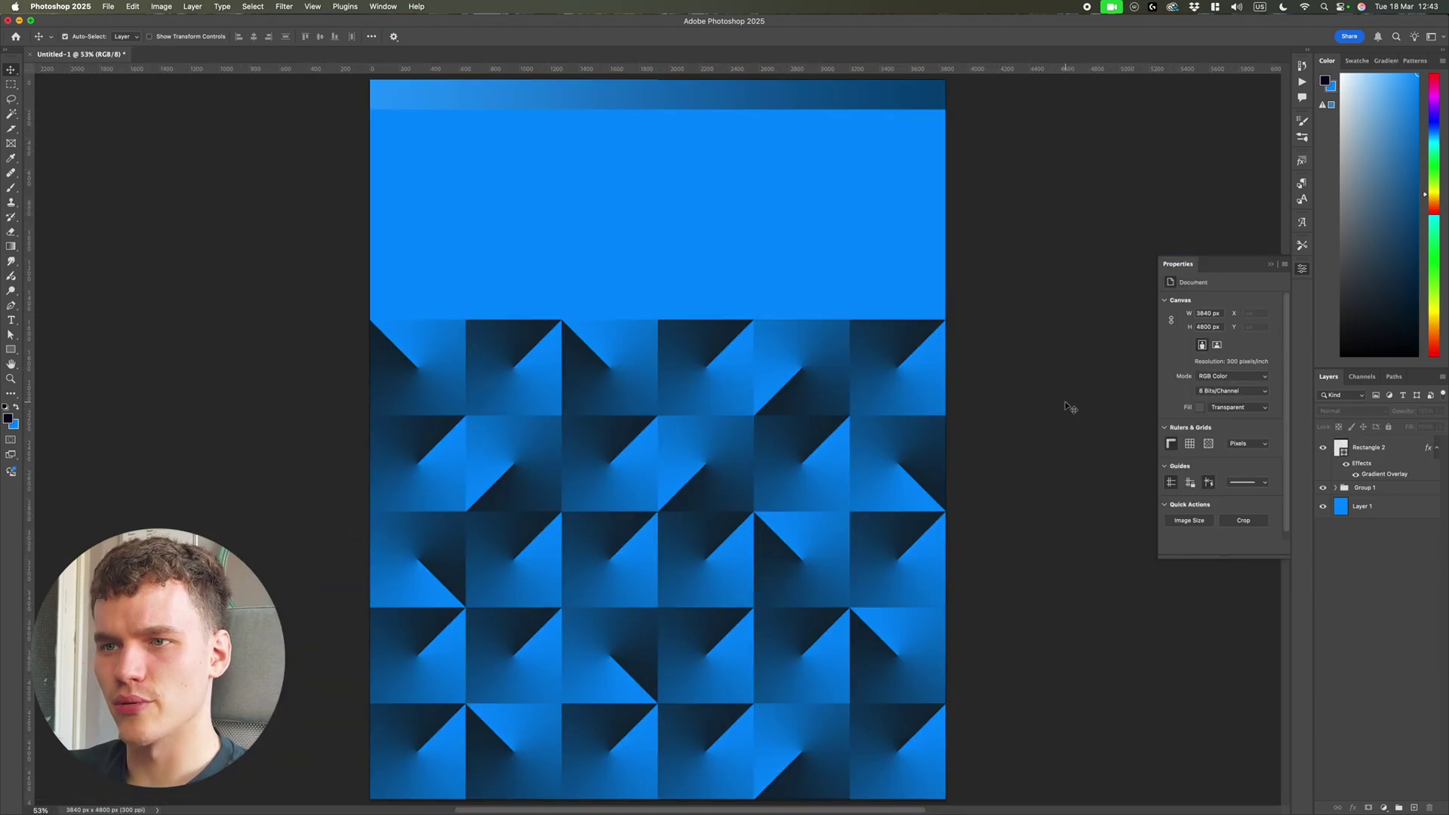
Add the title "Waves" in Forma DJR Display Bold at 221 pt in the blue area above the squares.
{"action": "scroll", "coordinate": [986, 433], "scroll_direction": "down", "scroll_amount": 3}
{"action": "key", "text": "t"}
{"action": "left_click", "coordinate": [559, 384]}
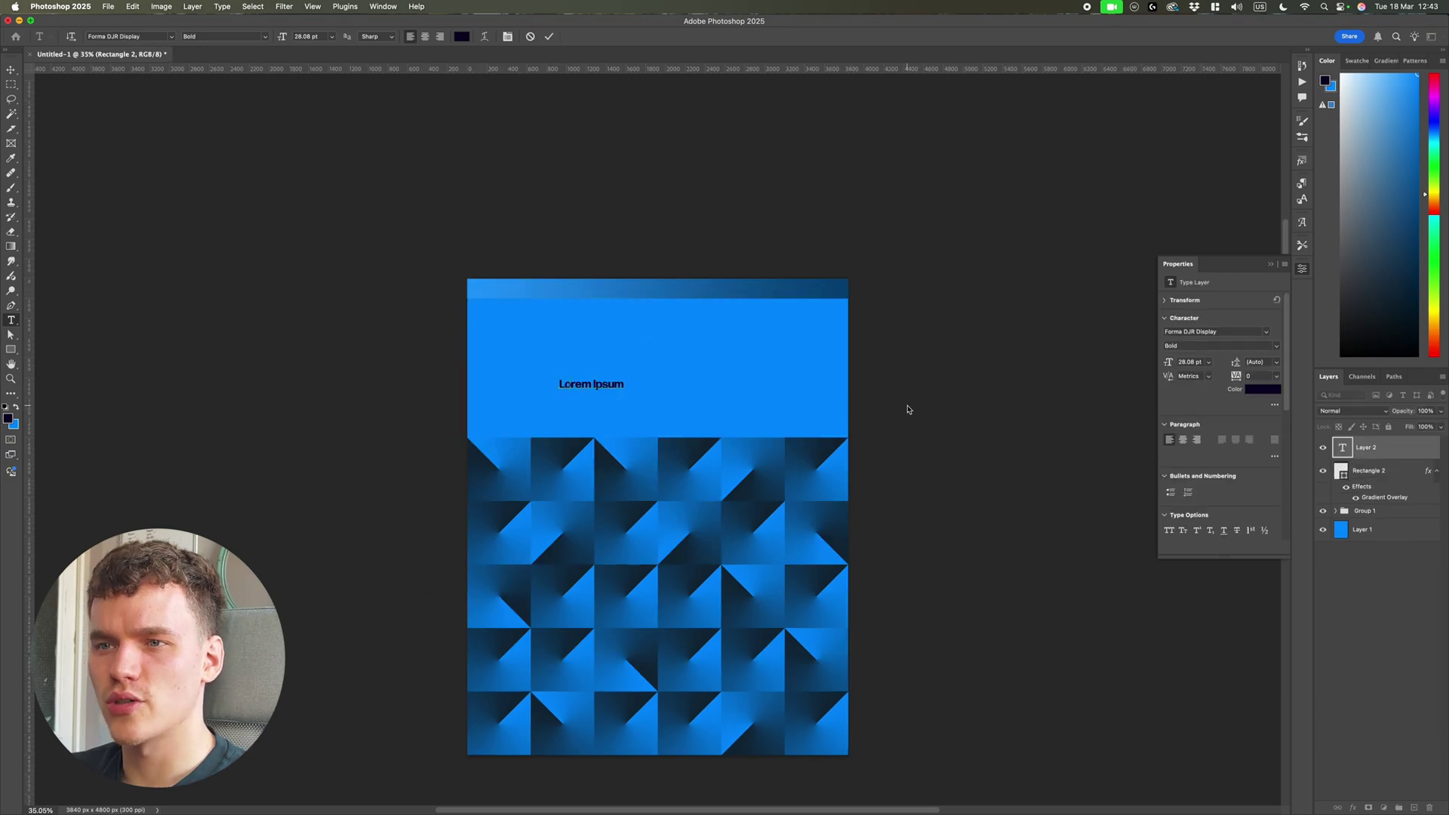
{"action": "type", "text": "Waves"}
{"action": "key", "text": "ctrl+a"}
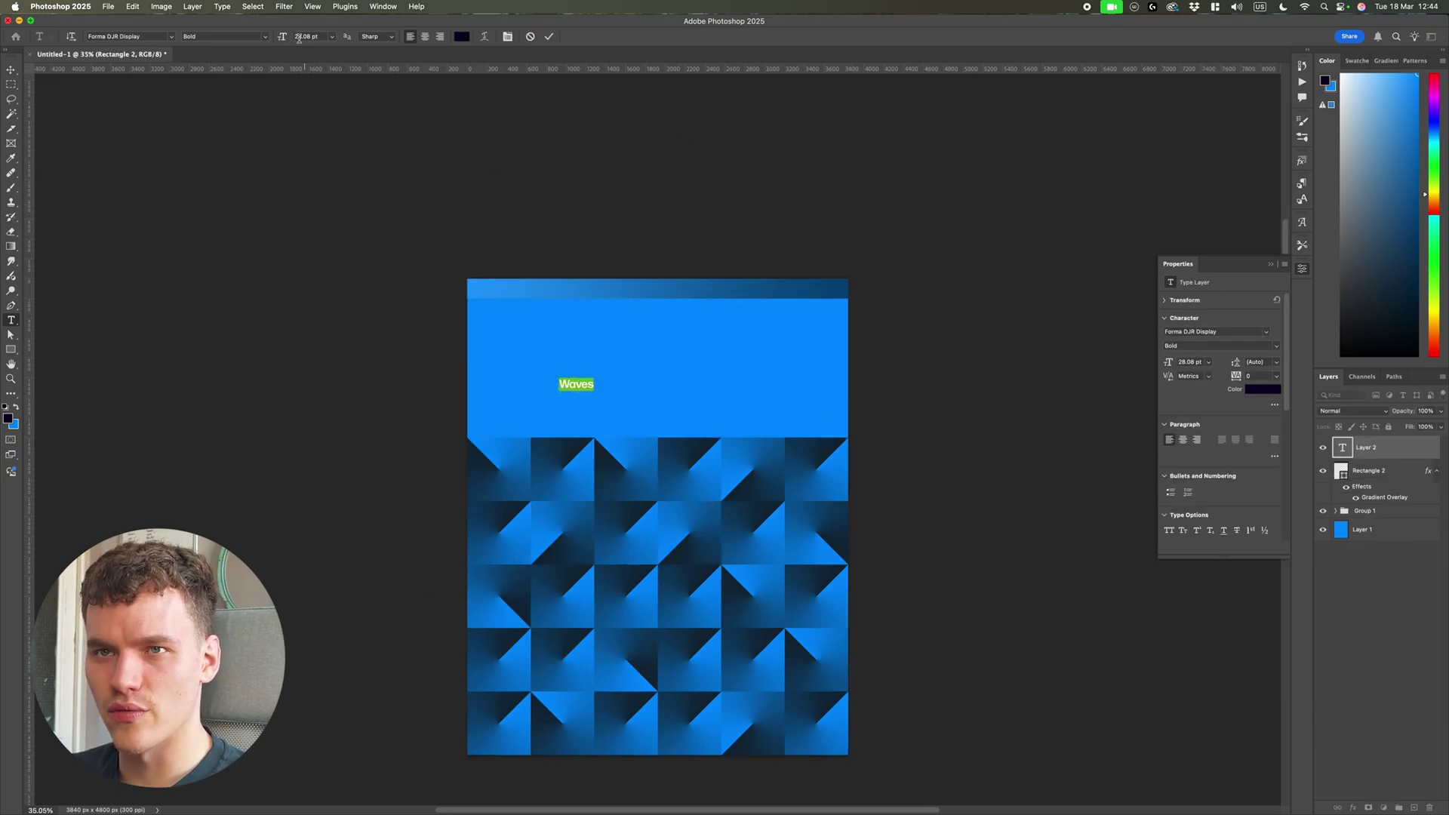
{"action": "left_click_drag", "start_coordinate": [284, 37], "coordinate": [409, 38]}
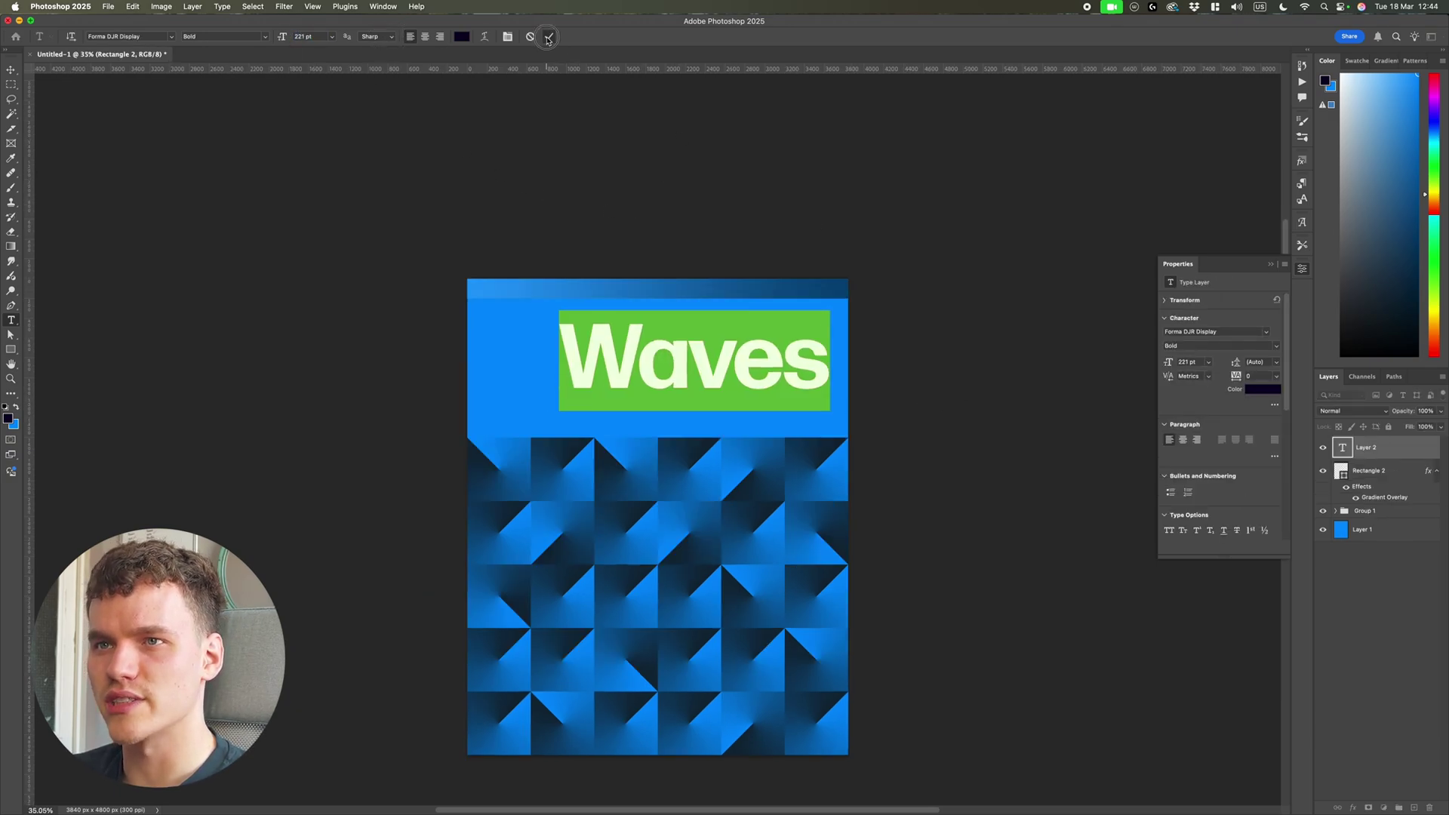
{"action": "left_click", "coordinate": [547, 38]}
Show the guides and move the Waves title to the poster's left margin guide, just above the grid of squares.
{"action": "key", "text": "v"}
{"action": "scroll", "coordinate": [774, 368], "scroll_direction": "down", "scroll_amount": 5}
{"action": "key", "text": "super+;"}
{"action": "scroll", "coordinate": [774, 374], "scroll_direction": "up", "scroll_amount": 3}
{"action": "scroll", "coordinate": [762, 394], "scroll_direction": "up", "scroll_amount": 9}
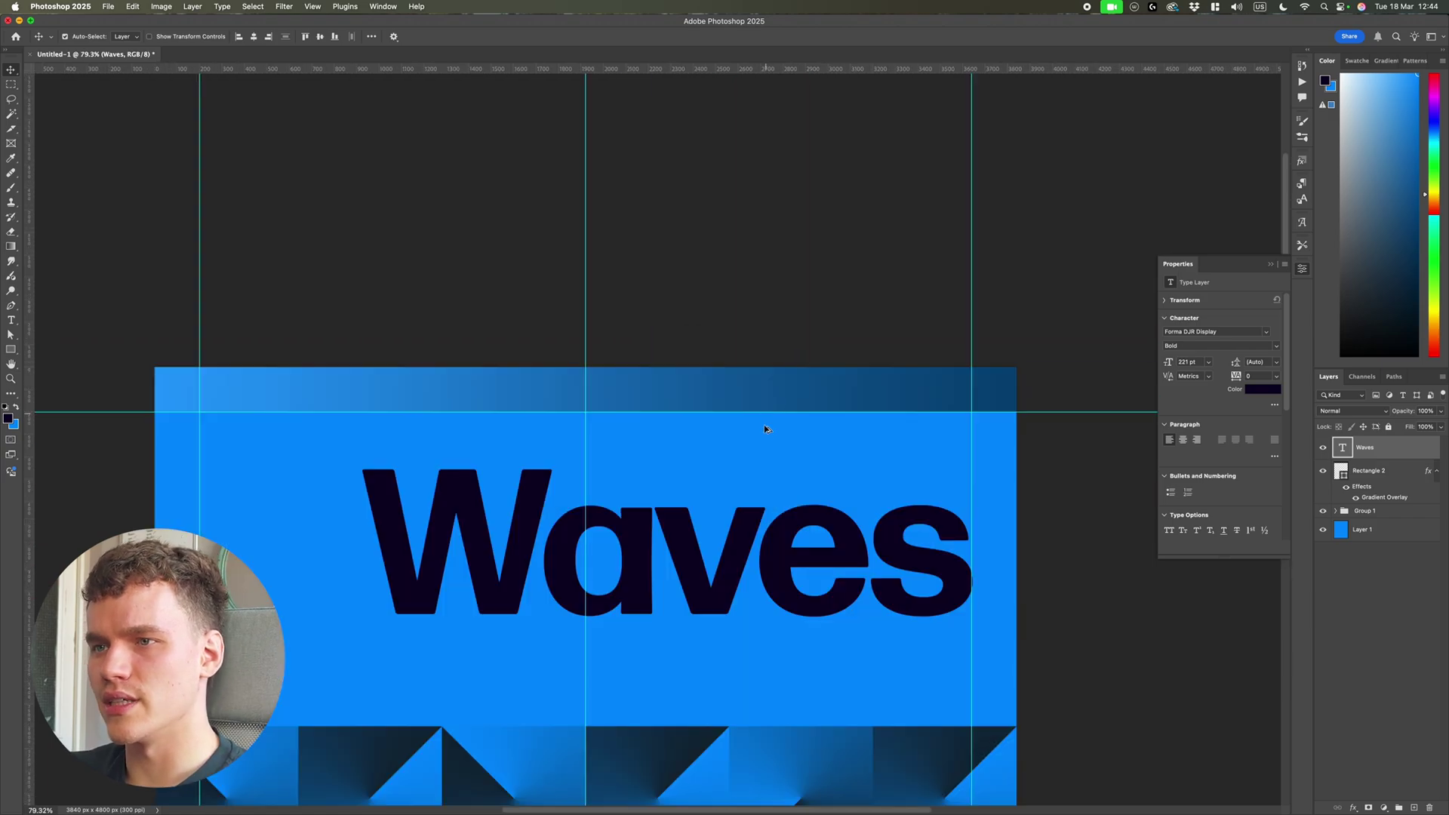
{"action": "scroll", "coordinate": [764, 428], "scroll_direction": "down", "scroll_amount": 2}
{"action": "left_click_drag", "start_coordinate": [730, 416], "coordinate": [595, 486]}
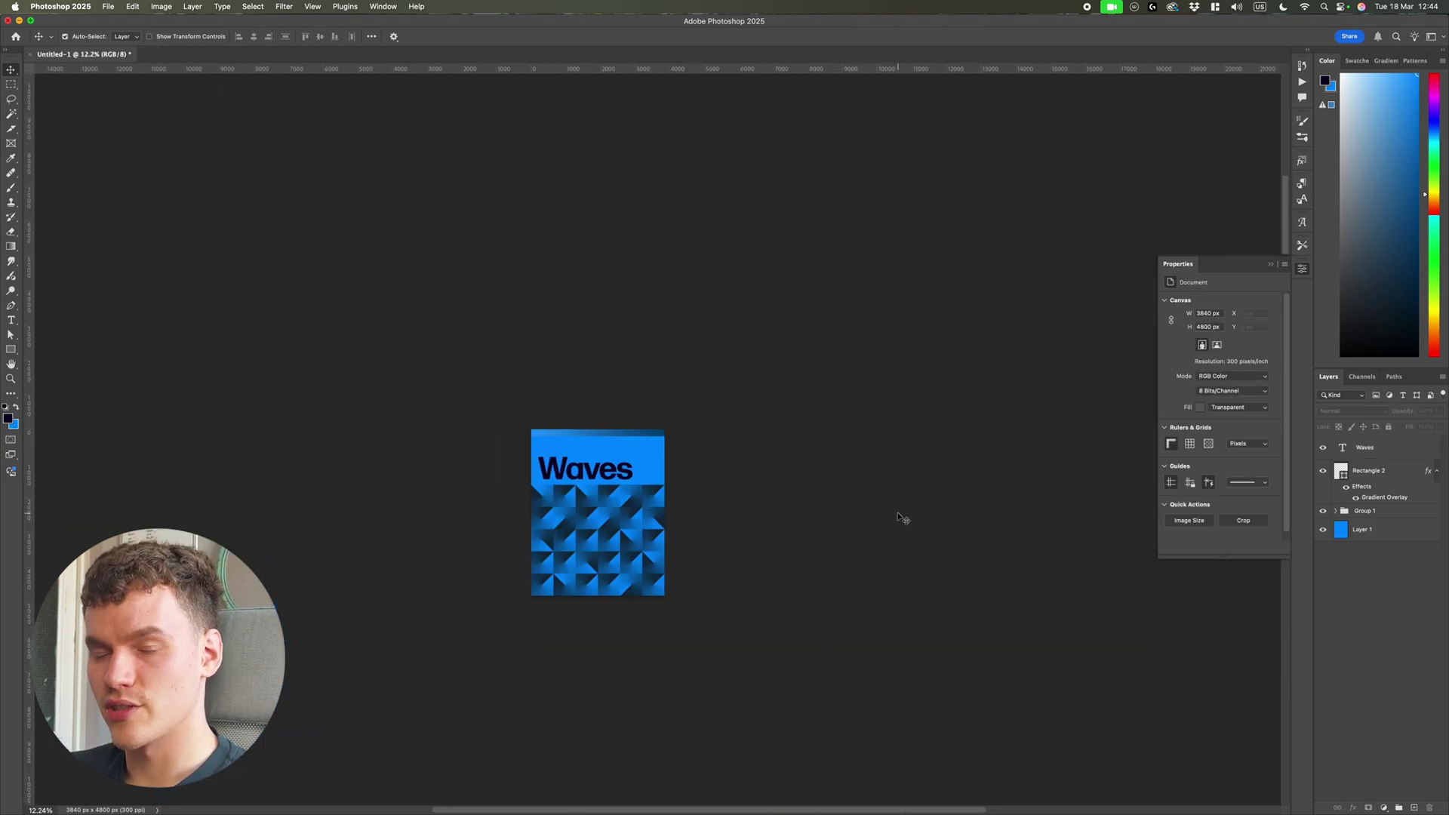
Try other sans-serif fonts on the Waves title, such as Gotham and Megascope Variable Bold.
{"action": "scroll", "coordinate": [538, 488], "scroll_direction": "up", "scroll_amount": 10}
{"action": "scroll", "coordinate": [678, 504], "scroll_direction": "down", "scroll_amount": 1}
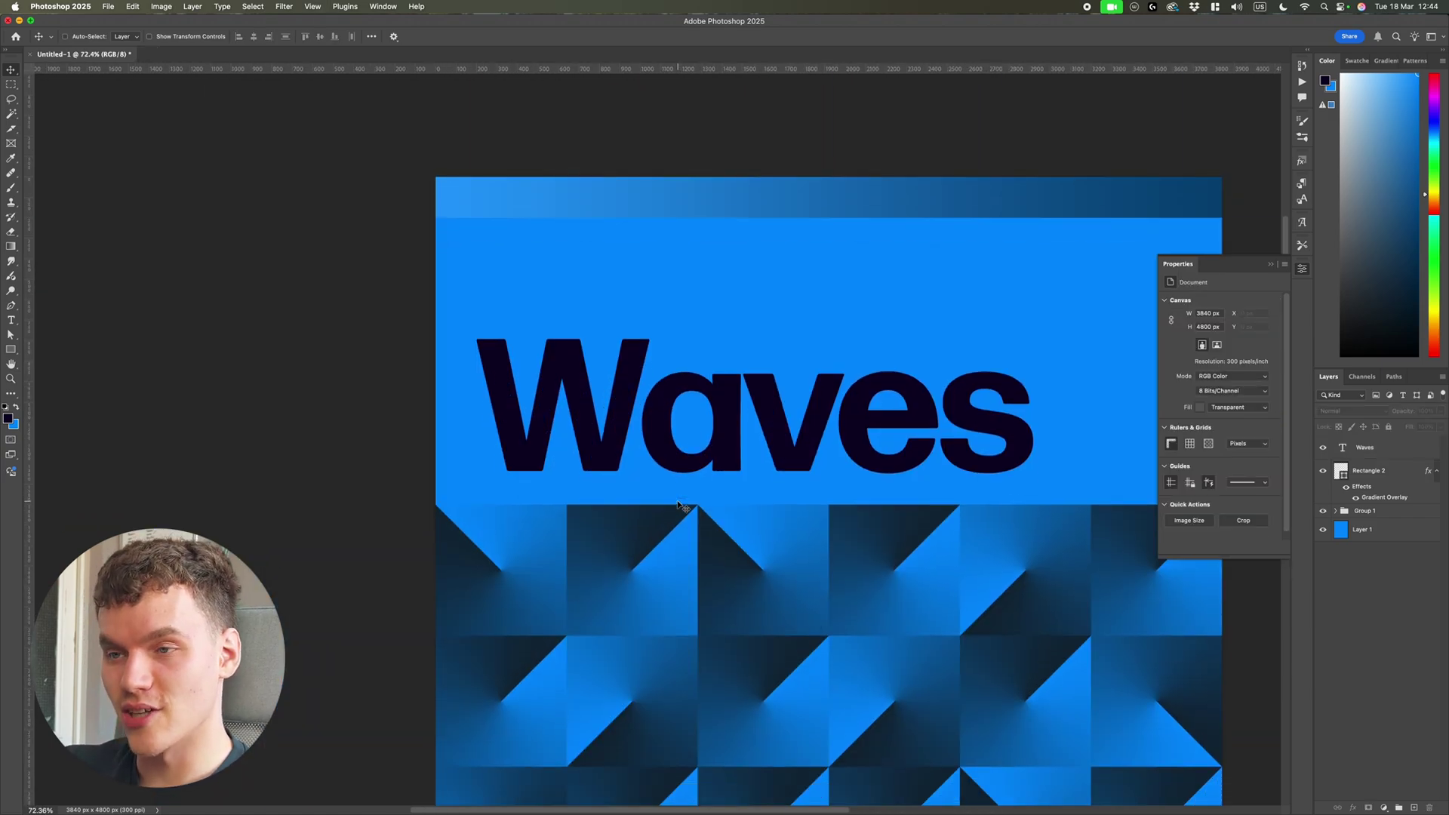
{"action": "scroll", "coordinate": [712, 508], "scroll_direction": "down", "scroll_amount": 6}
{"action": "scroll", "coordinate": [726, 436], "scroll_direction": "up", "scroll_amount": 6}
{"action": "key", "text": "t"}
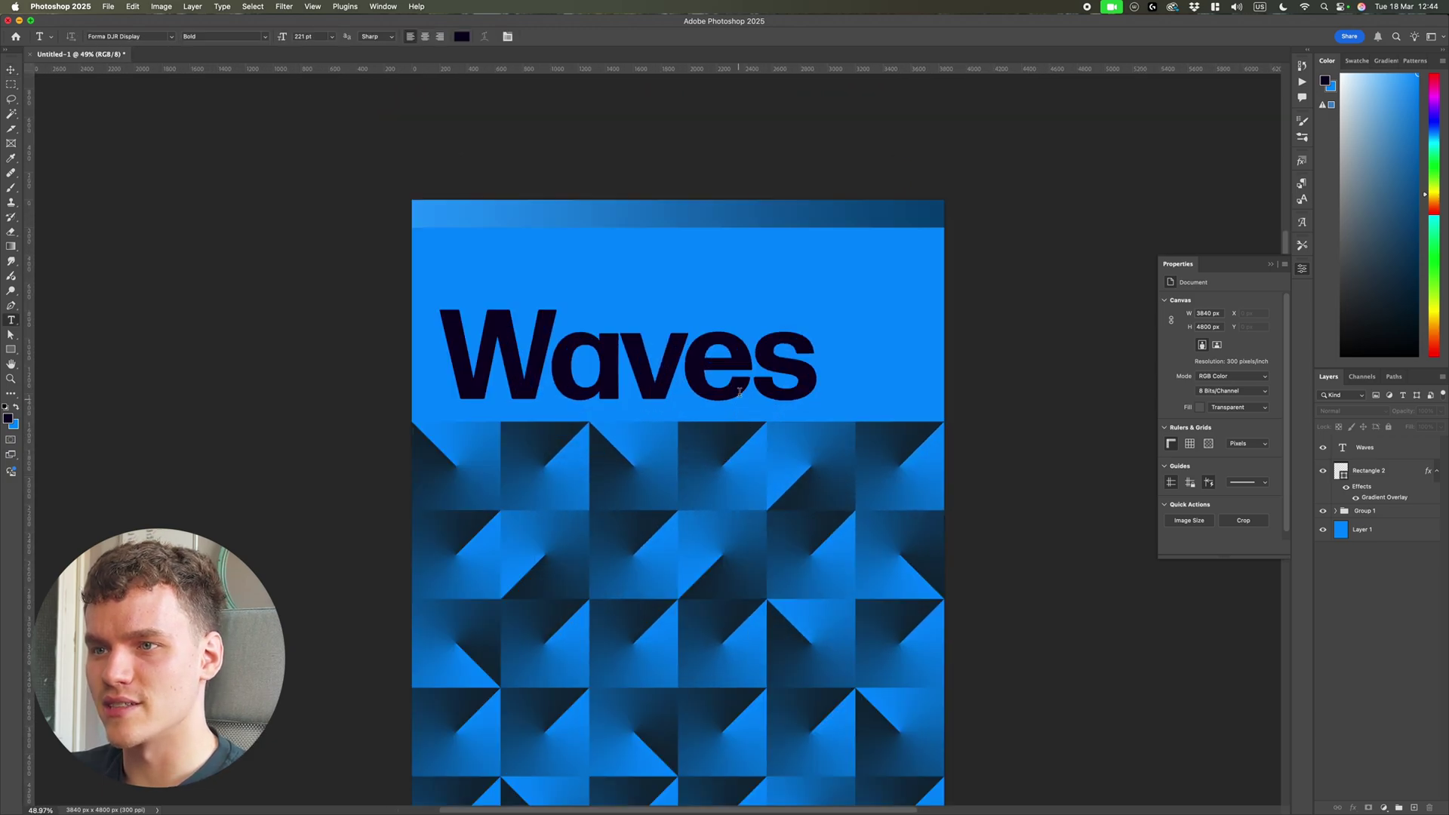
{"action": "double_click", "coordinate": [739, 392]}
{"action": "scroll", "coordinate": [867, 413], "scroll_direction": "down", "scroll_amount": 2}
{"action": "left_click", "coordinate": [1207, 333]}
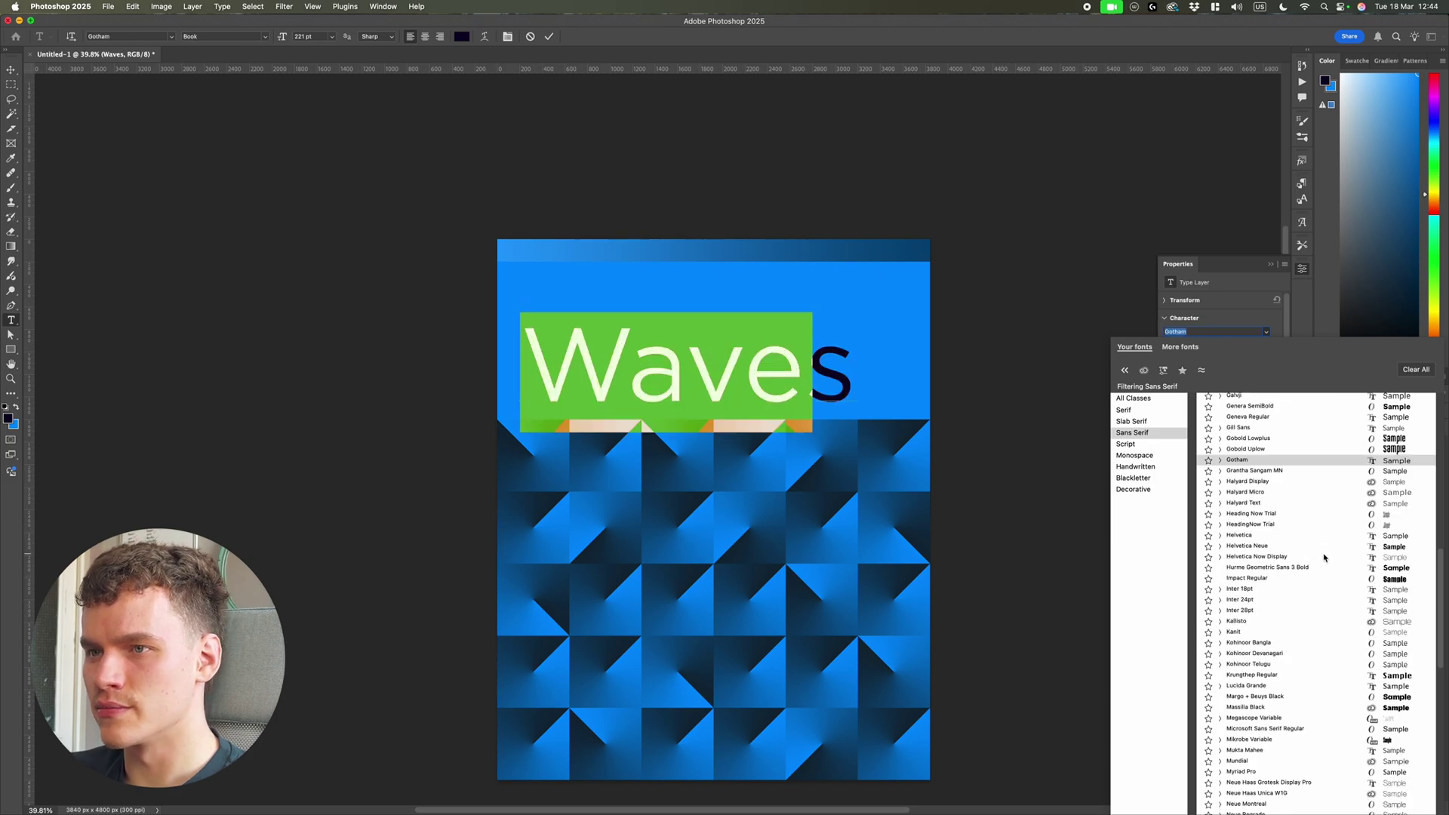
{"action": "scroll", "coordinate": [1330, 559], "scroll_direction": "down", "scroll_amount": 7}
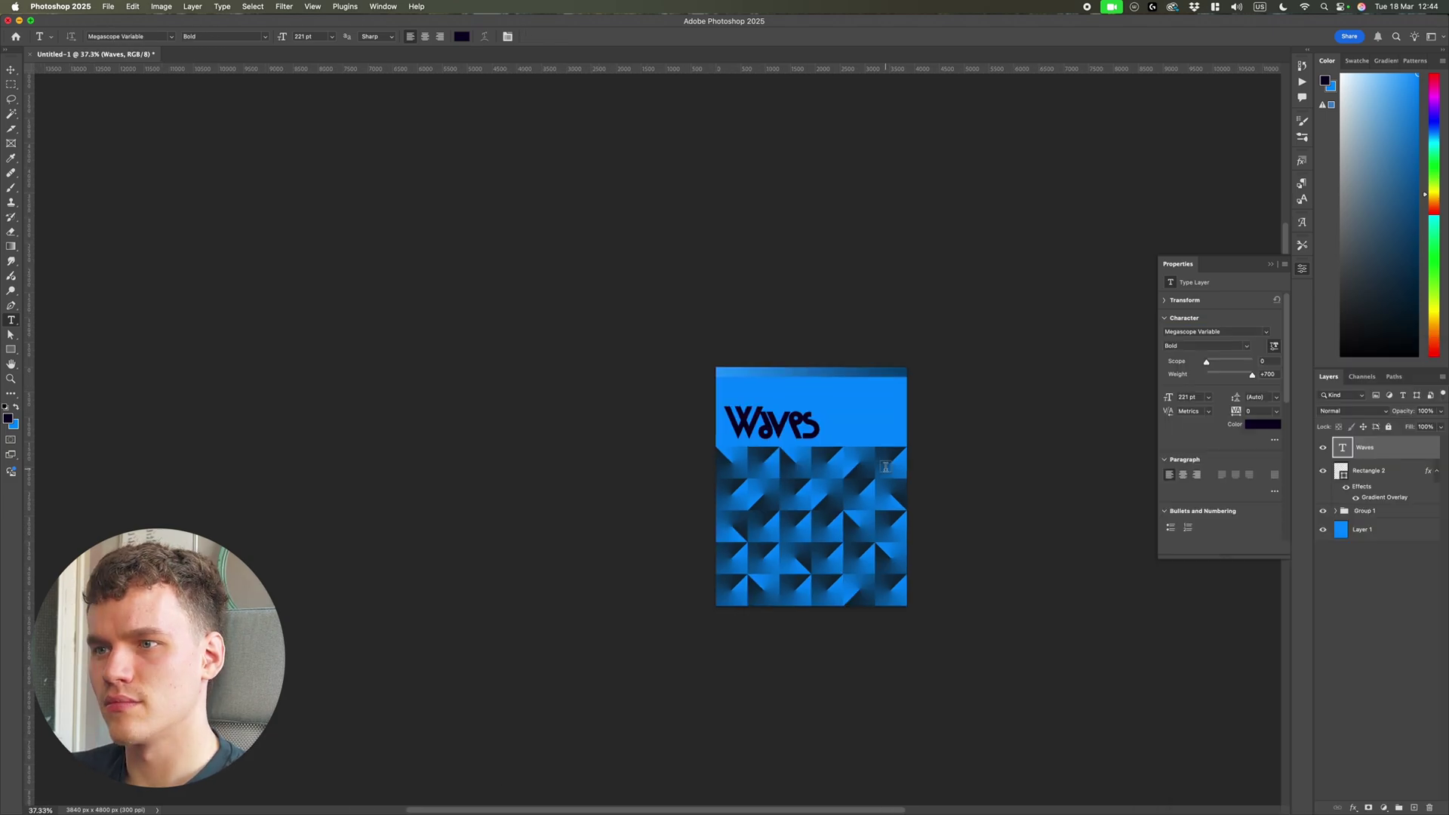
Preview further sans-serif fonts on the Waves title, including Source Sans Variable, the Stolzl Display styles and Tamil Sangam MN.
{"action": "left_click", "coordinate": [1265, 331]}
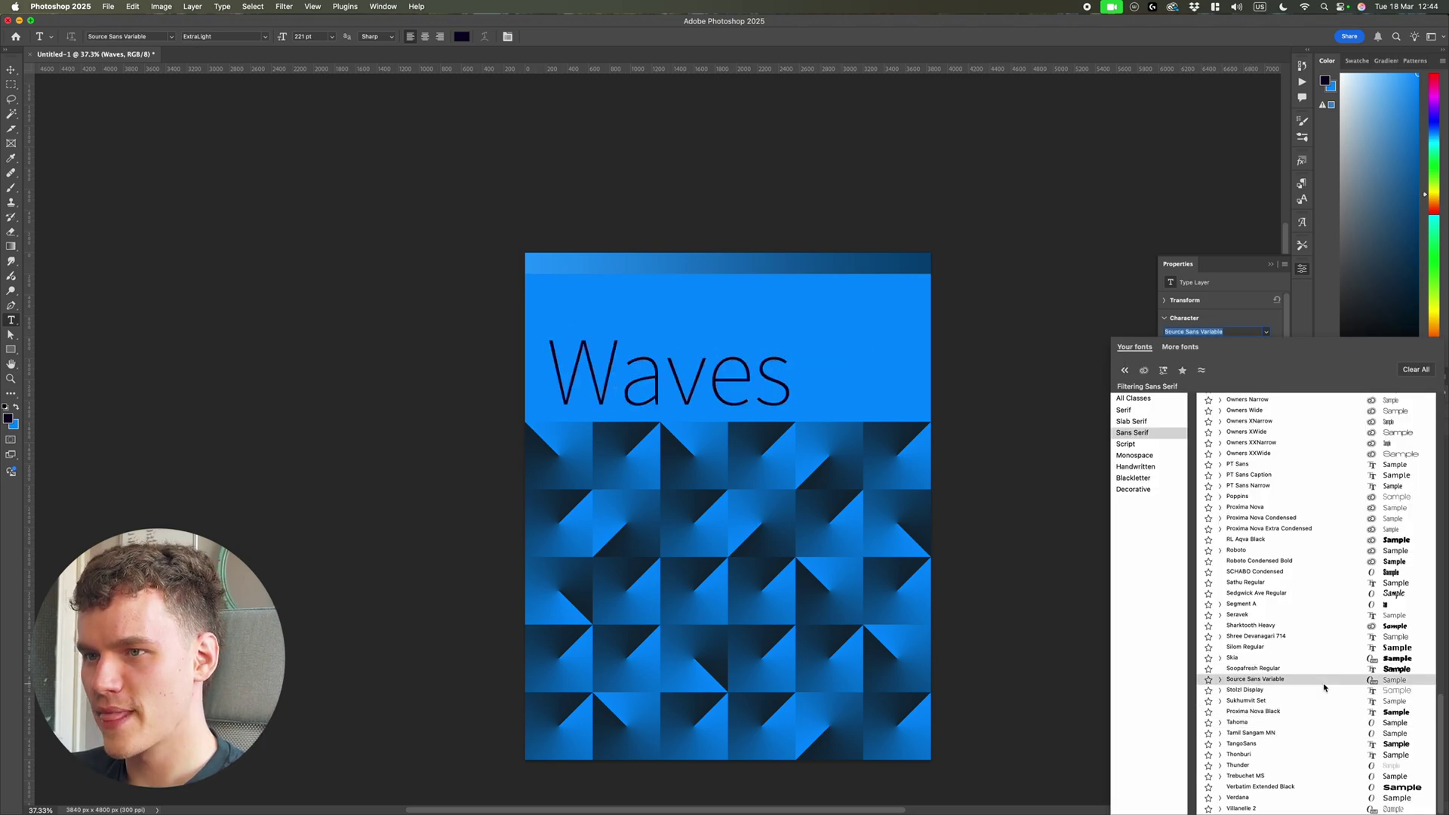
{"action": "left_click", "coordinate": [1220, 689]}
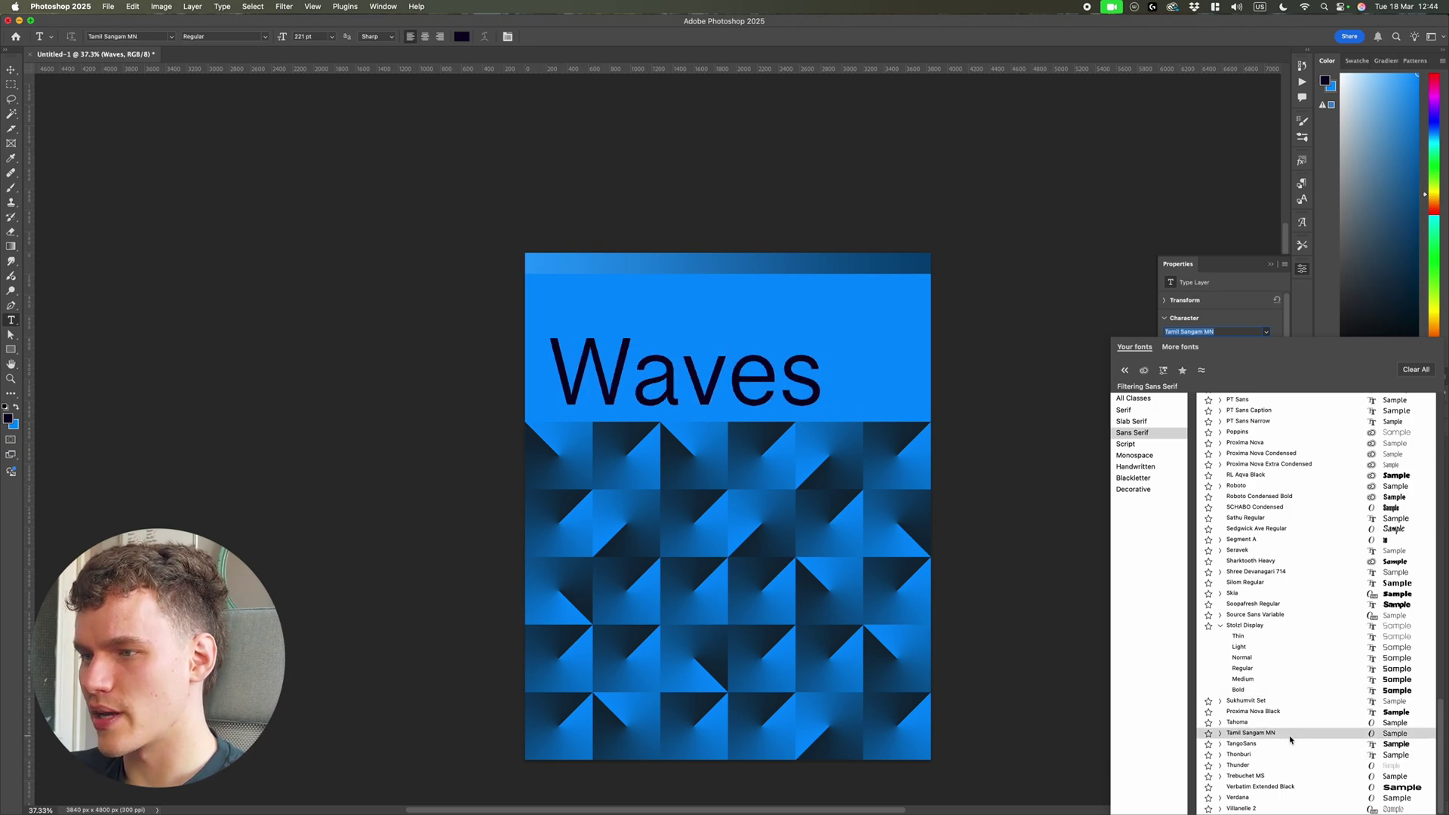
{"action": "left_click", "coordinate": [1087, 541]}
{"action": "key", "text": "v"}
Try a tracking of -20 on the Waves title and undo it.
{"action": "left_click", "coordinate": [1256, 376]}
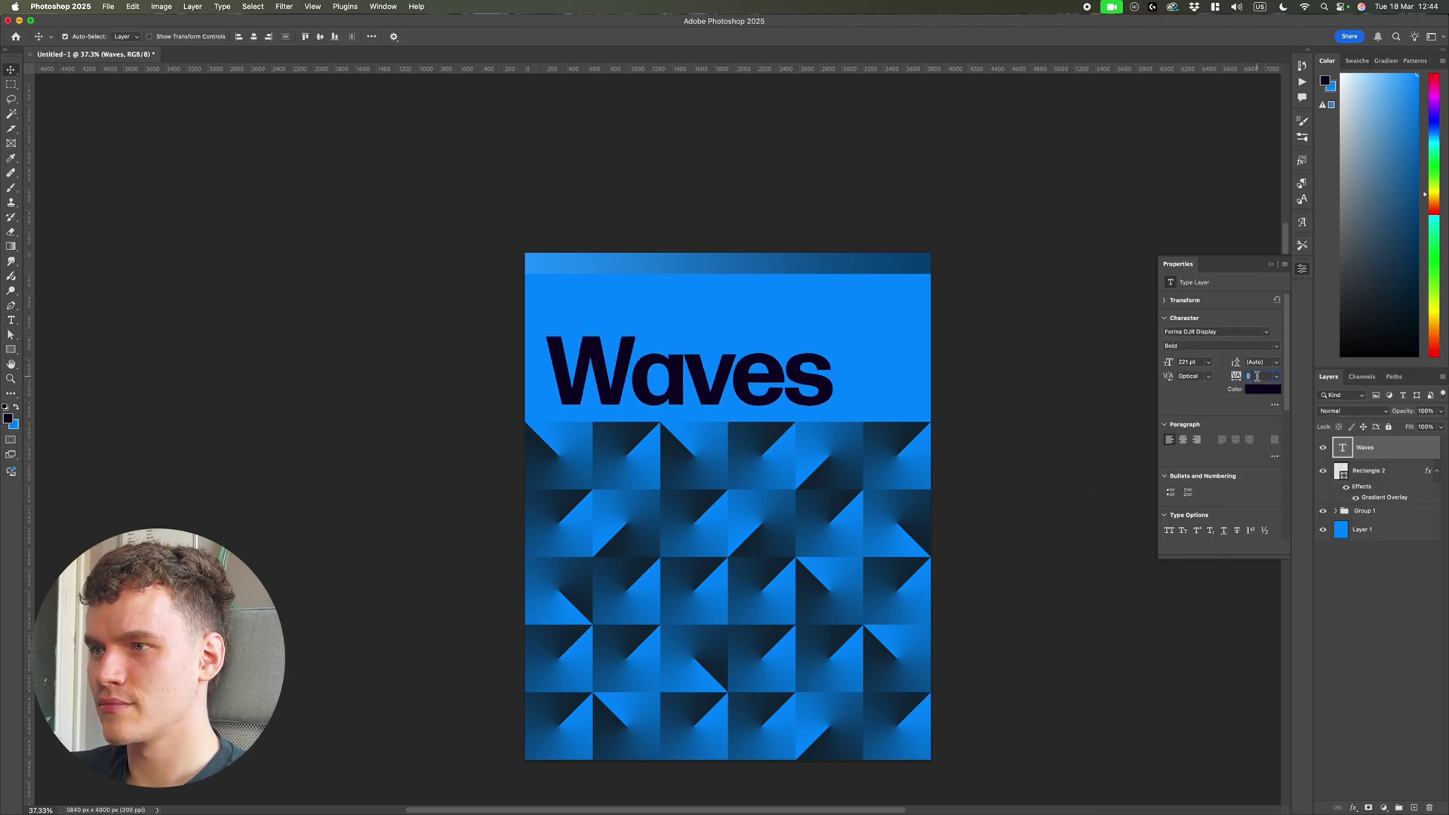
{"action": "type", "text": "-20"}
{"action": "key", "text": "Return"}
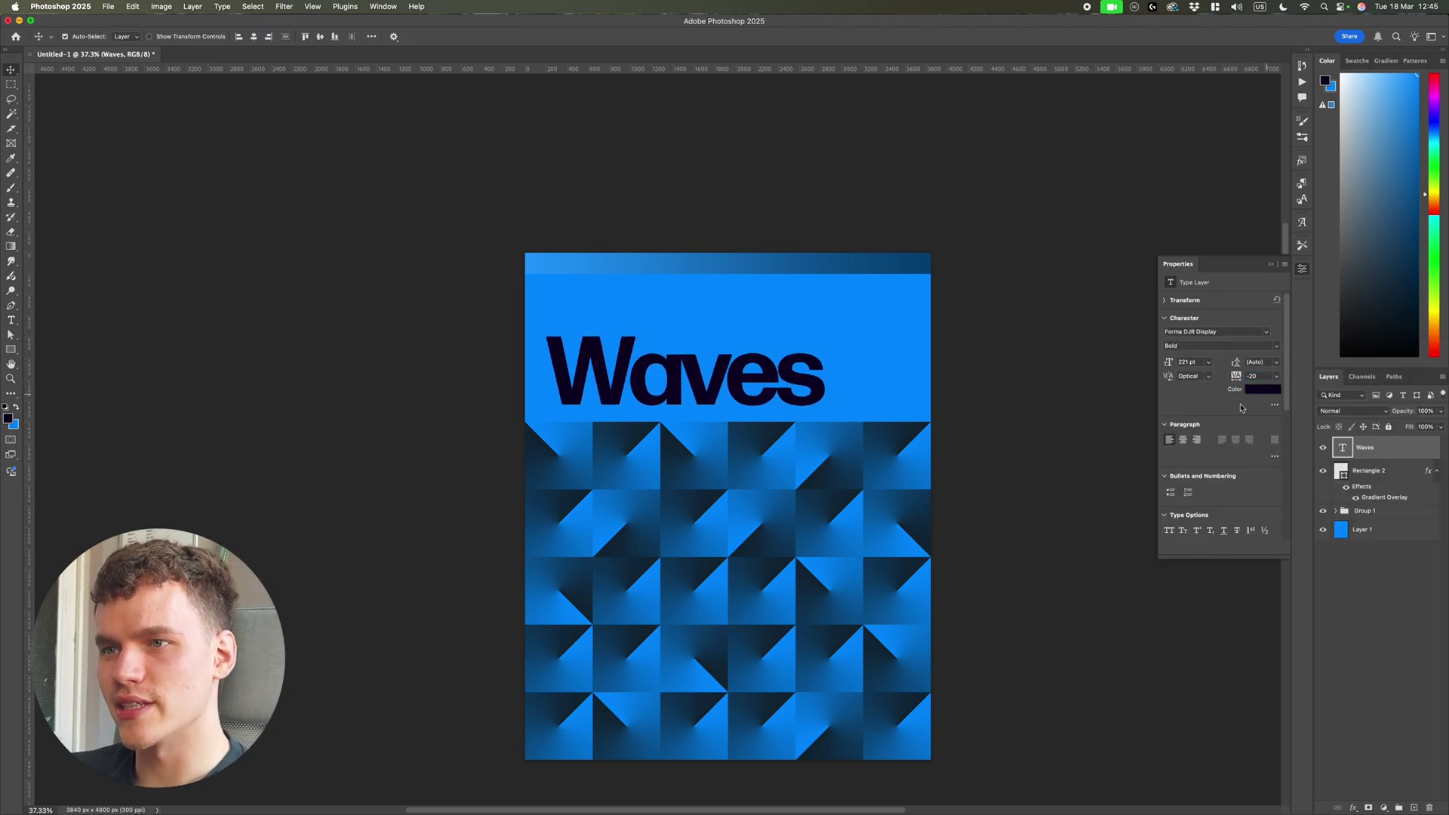
{"action": "scroll", "coordinate": [928, 394], "scroll_direction": "down", "scroll_amount": 5}
{"action": "scroll", "coordinate": [905, 392], "scroll_direction": "up", "scroll_amount": 5}
{"action": "key", "text": "super+z"}
Try a tracking of 10 on the Waves title.
{"action": "scroll", "coordinate": [896, 392], "scroll_direction": "up", "scroll_amount": 5}
{"action": "scroll", "coordinate": [896, 391], "scroll_direction": "left", "scroll_amount": 3}
{"action": "left_click", "coordinate": [1267, 376]}
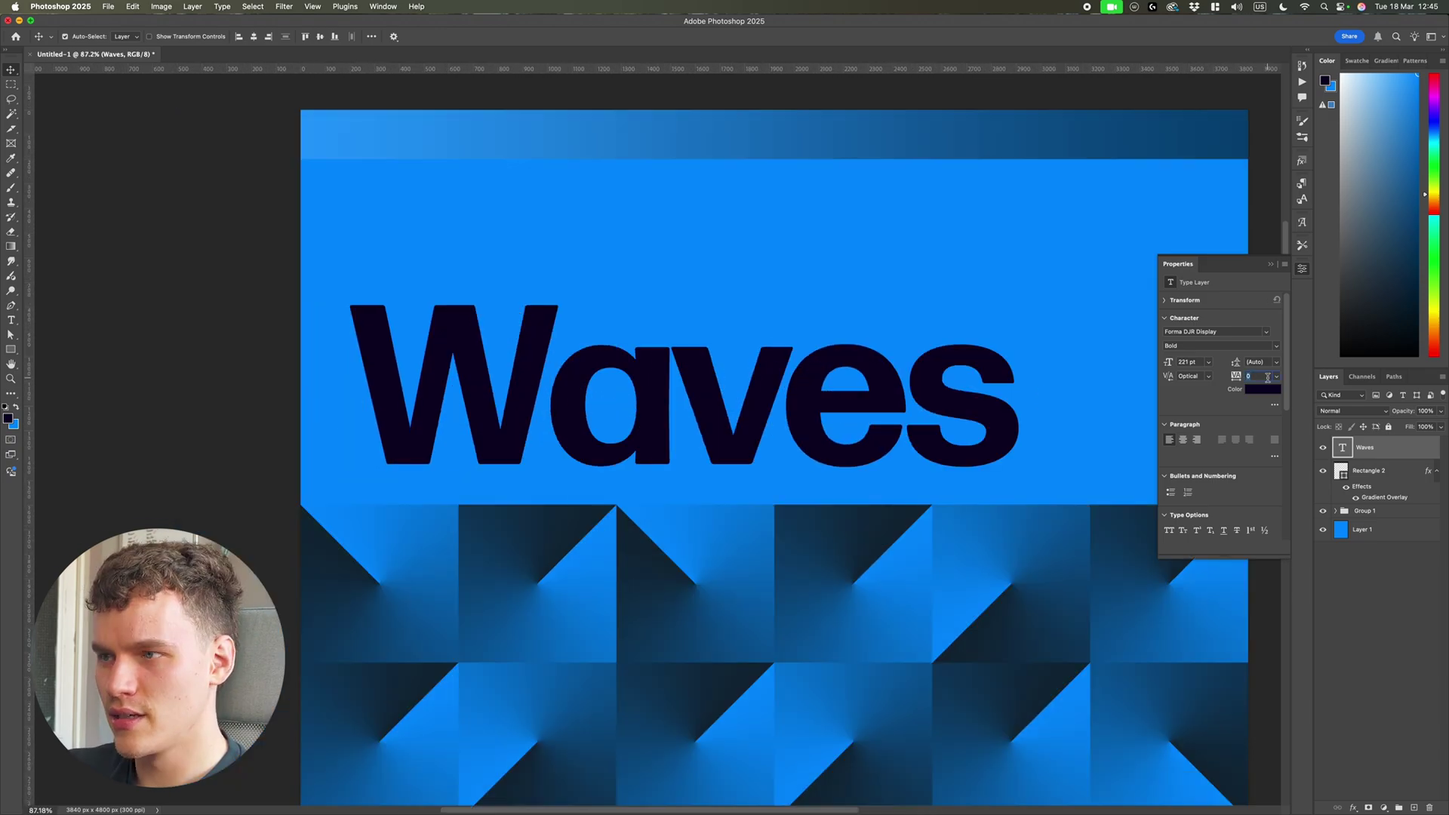
{"action": "type", "text": "10"}
{"action": "key", "text": "Return"}
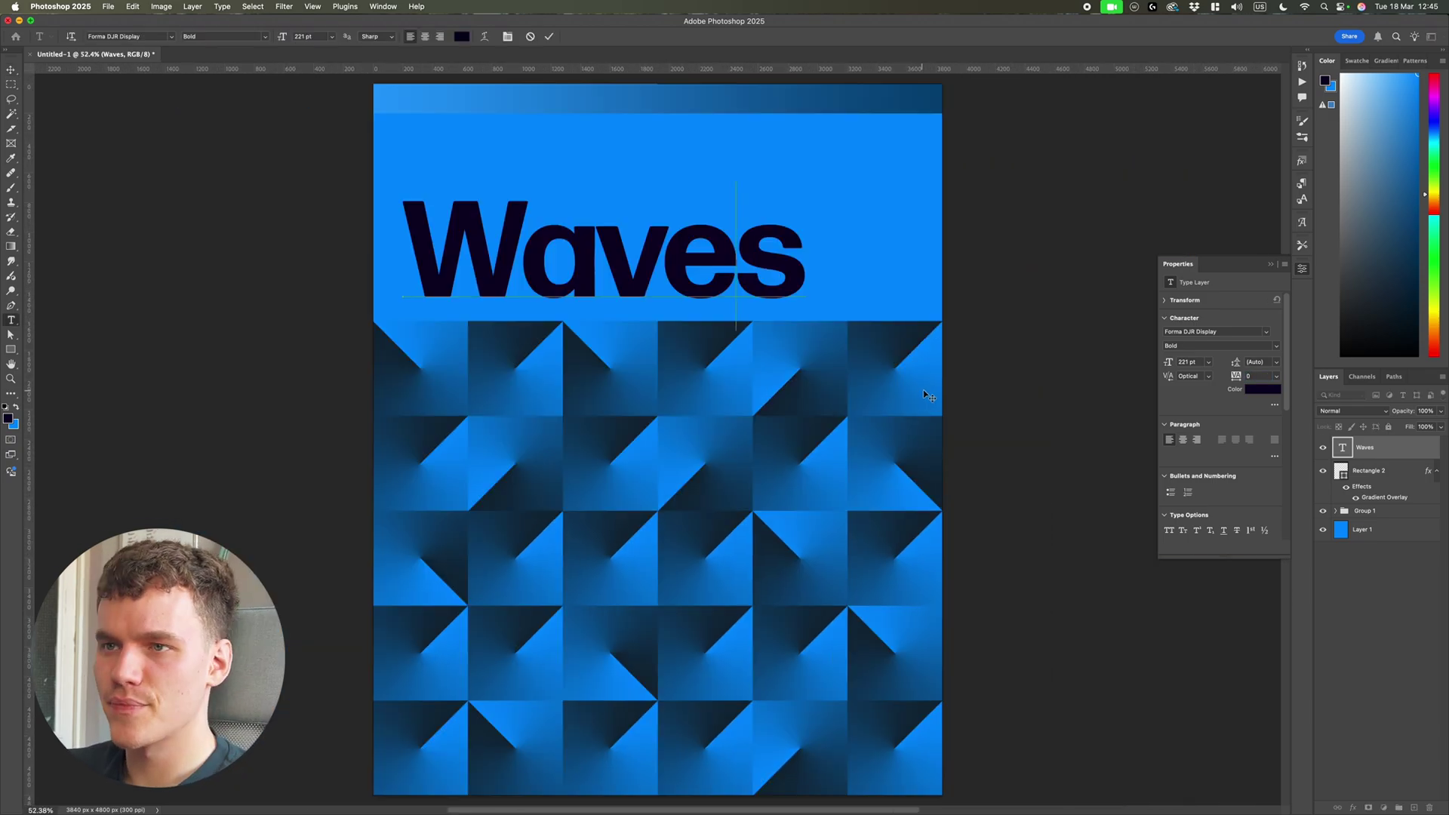
Recolor the Waves title by sampling the poster's blue and darkening it to about #0b2031.
{"action": "scroll", "coordinate": [921, 389], "scroll_direction": "down", "scroll_amount": 3}
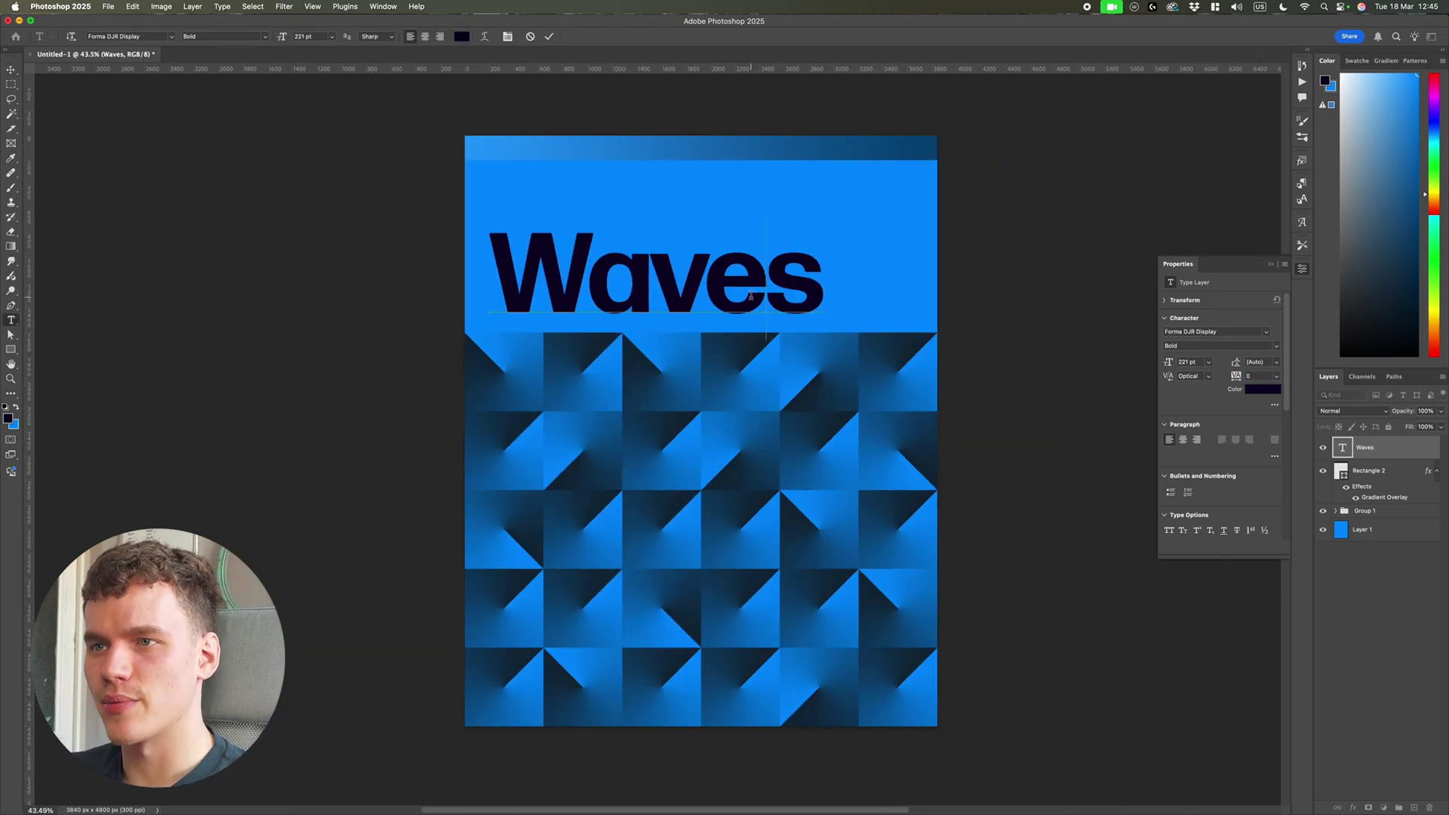
{"action": "double_click", "coordinate": [777, 287]}
{"action": "left_click", "coordinate": [461, 37]}
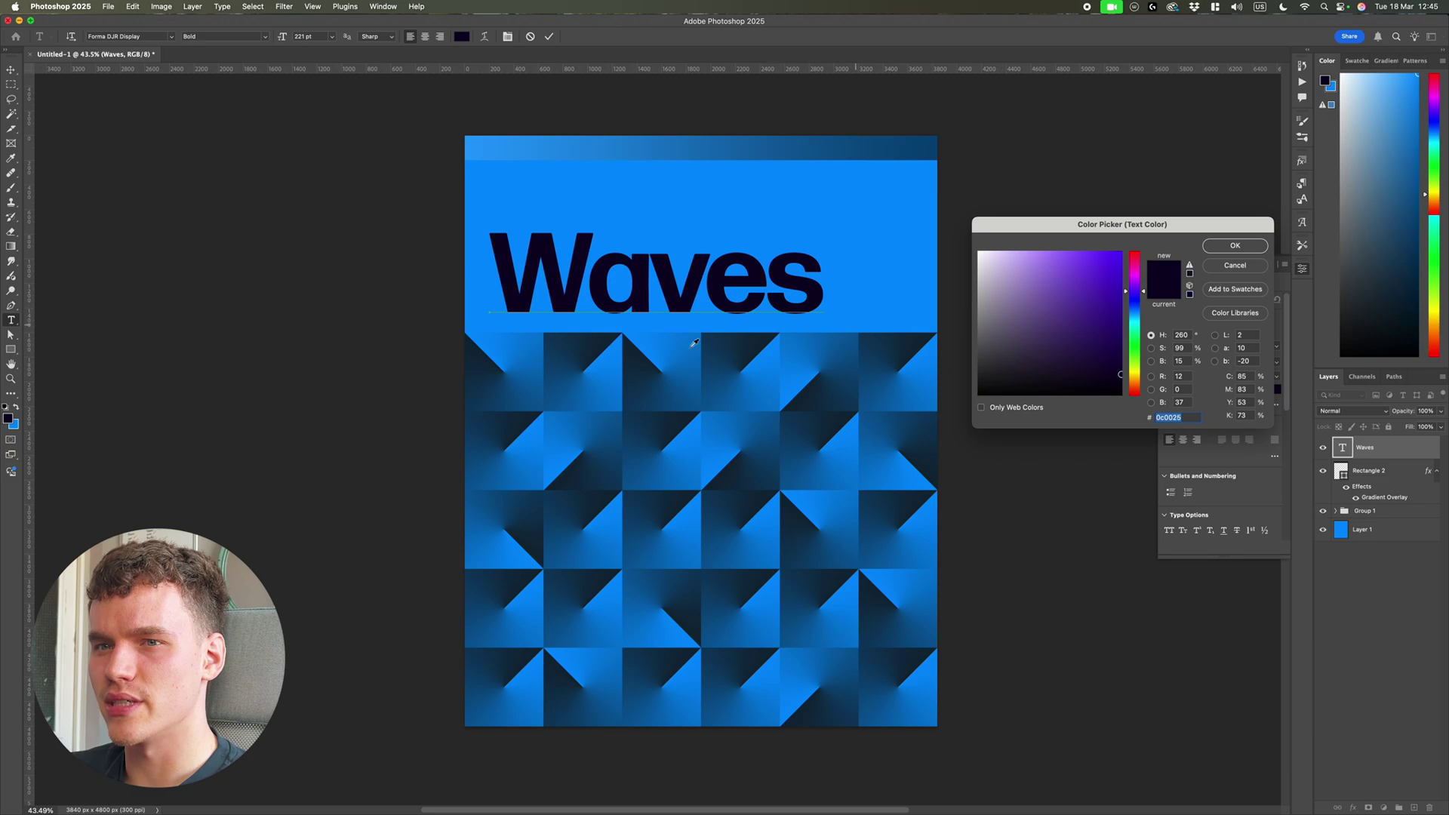
{"action": "left_click", "coordinate": [562, 319]}
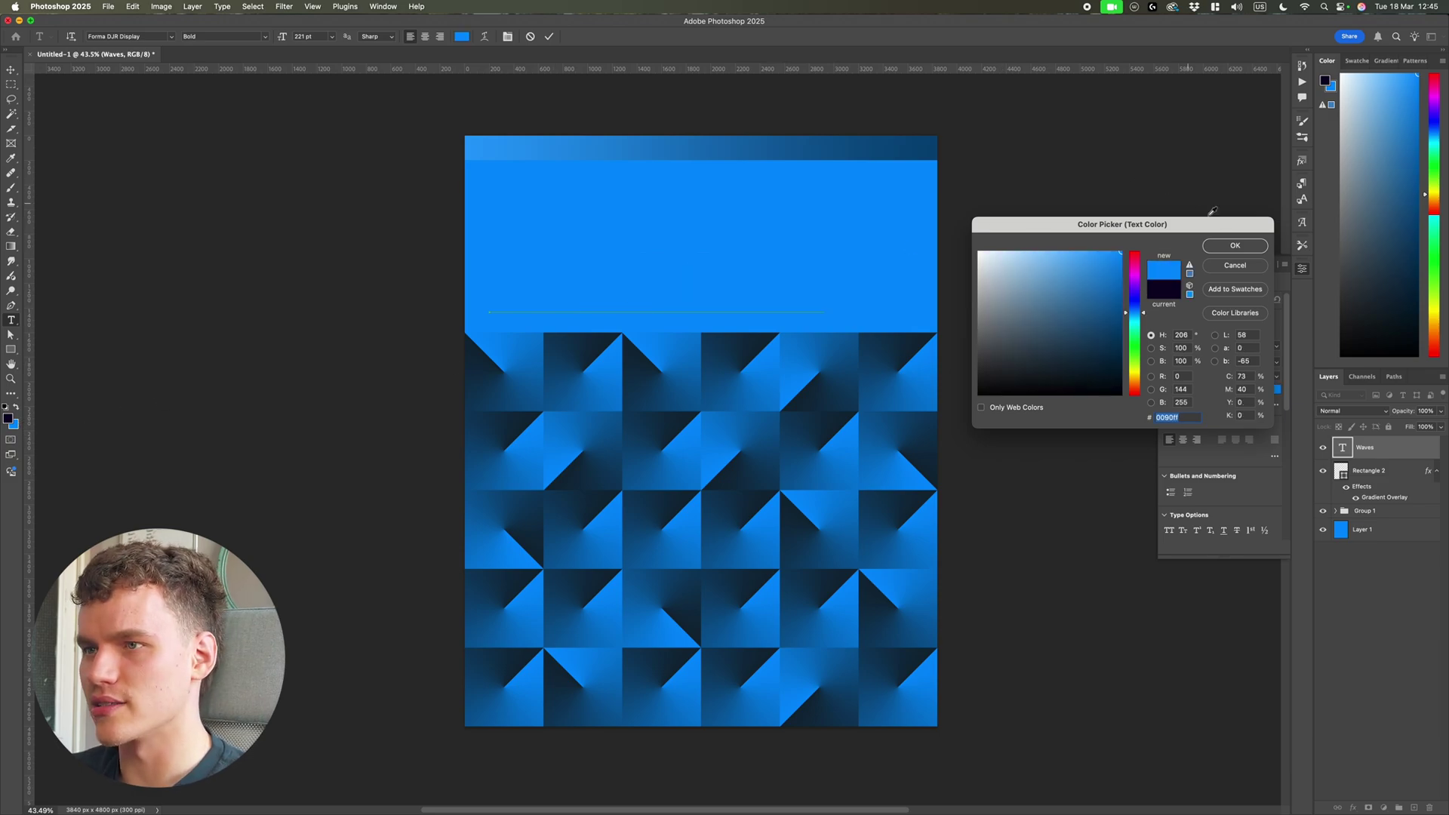
{"action": "mouse_move", "coordinate": [1120, 336]}
{"action": "left_mouse_down"}
{"action": "mouse_move", "coordinate": [1120, 379]}
{"action": "mouse_move", "coordinate": [1030, 308]}
{"action": "mouse_move", "coordinate": [1071, 368]}
{"action": "left_mouse_up"}
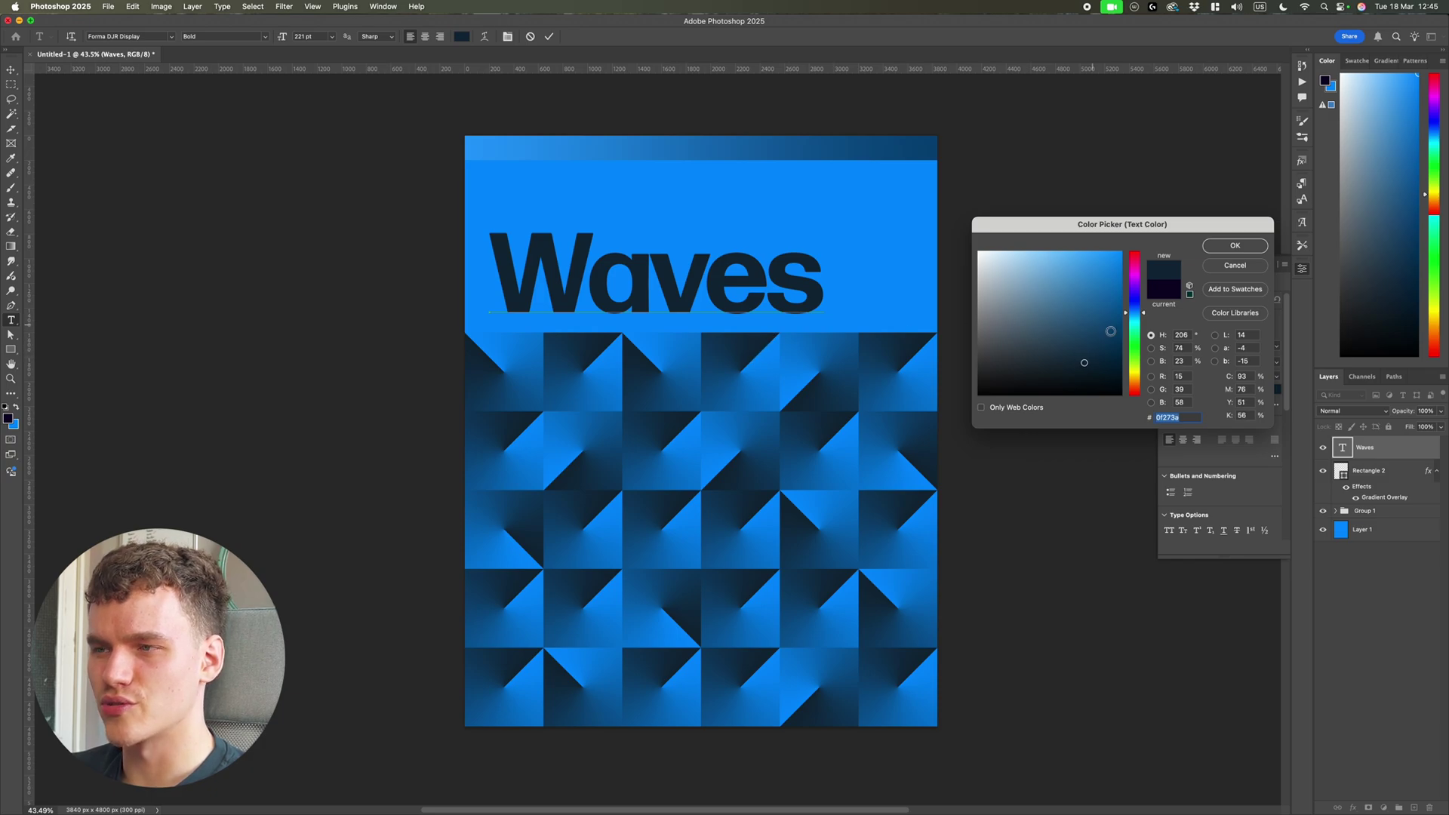
{"action": "left_click", "coordinate": [1089, 366]}
Refine the Waves title's color to a muted dark navy around #0f2230 and commit the text edit.
{"action": "scroll", "coordinate": [732, 355], "scroll_direction": "up", "scroll_amount": 5}
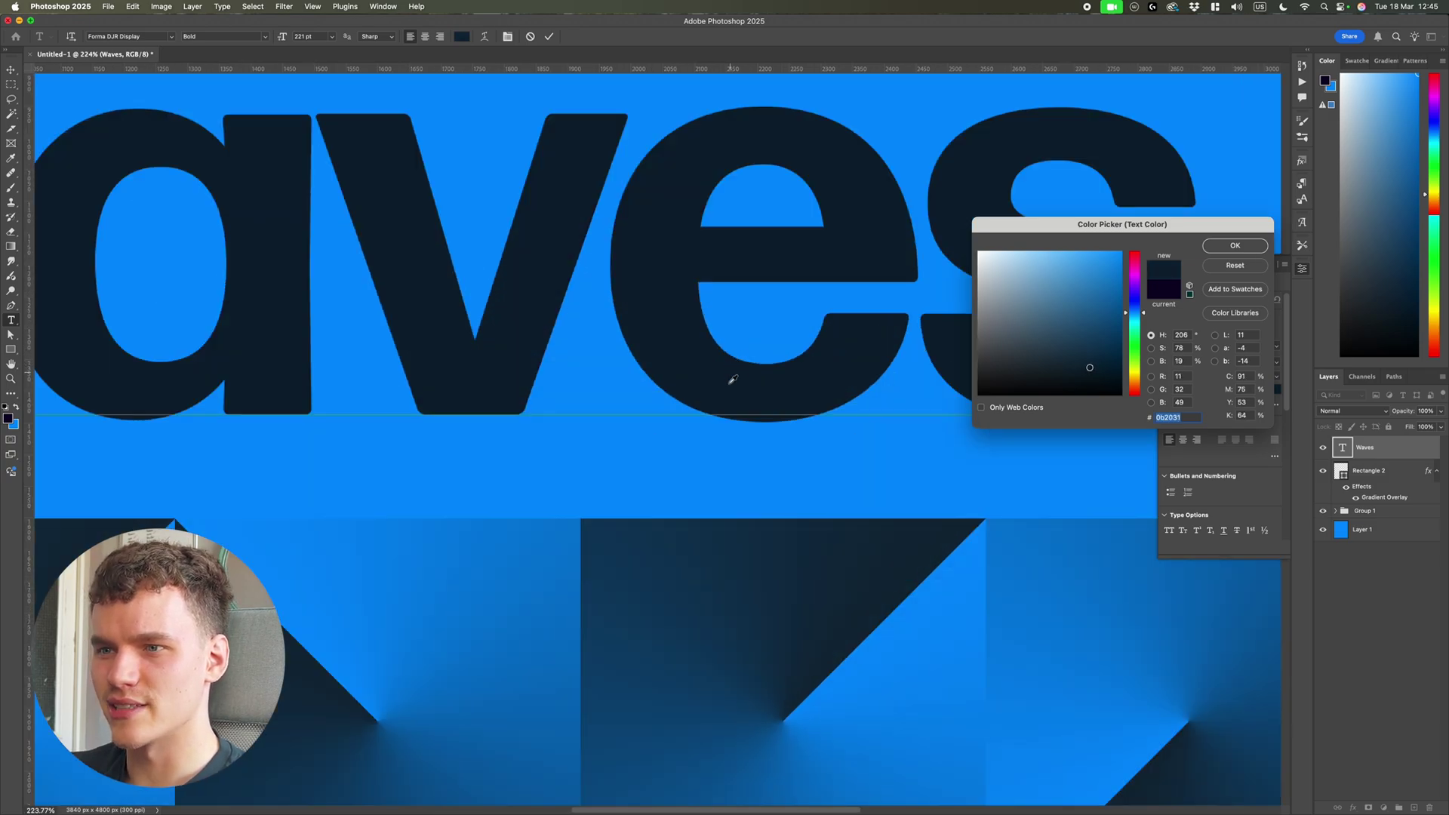
{"action": "scroll", "coordinate": [731, 380], "scroll_direction": "down", "scroll_amount": 3}
{"action": "scroll", "coordinate": [792, 380], "scroll_direction": "down", "scroll_amount": 5}
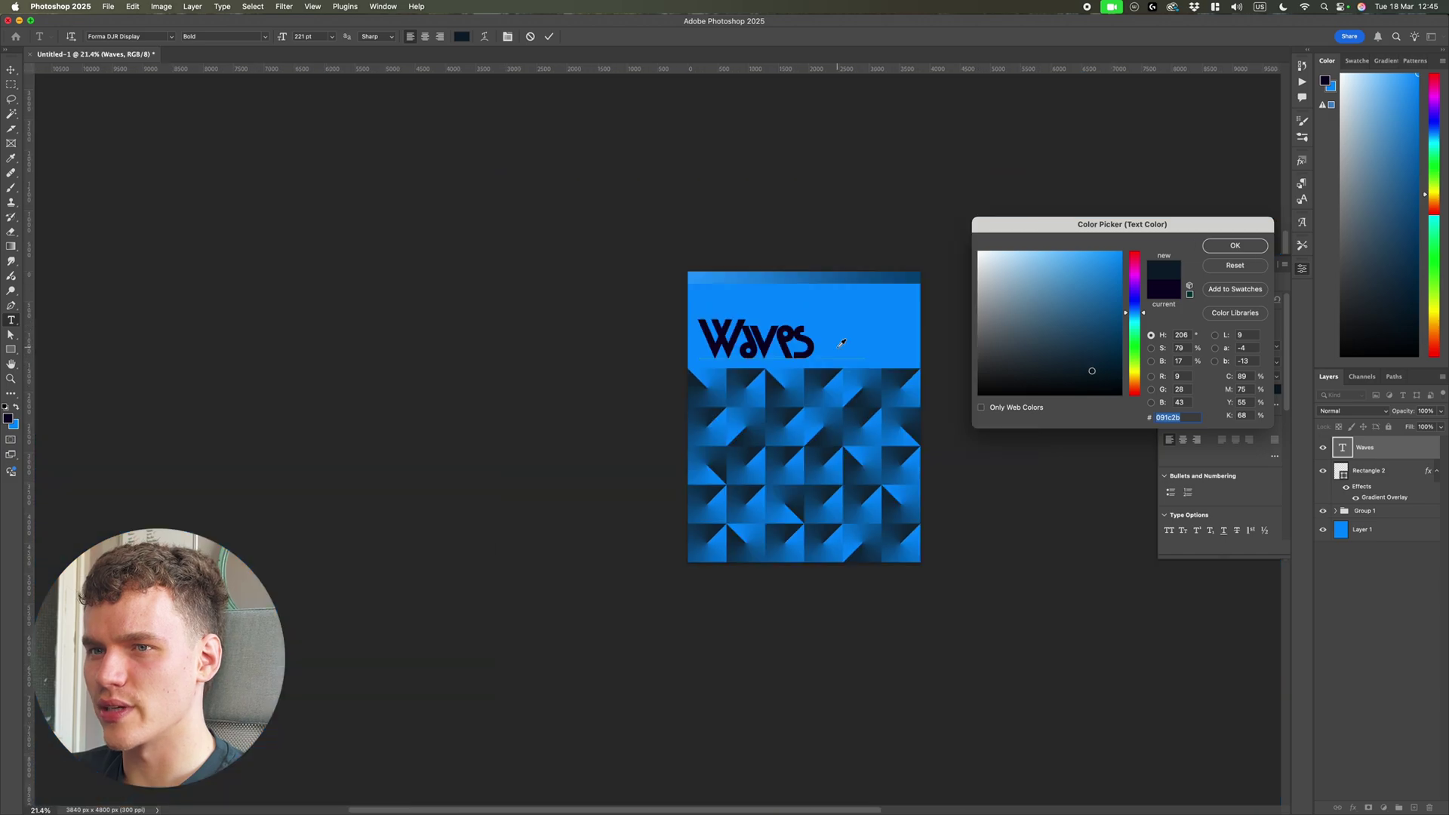
{"action": "scroll", "coordinate": [792, 380], "scroll_direction": "up", "scroll_amount": 2}
{"action": "left_click", "coordinate": [847, 383]}
{"action": "scroll", "coordinate": [843, 384], "scroll_direction": "up", "scroll_amount": 4}
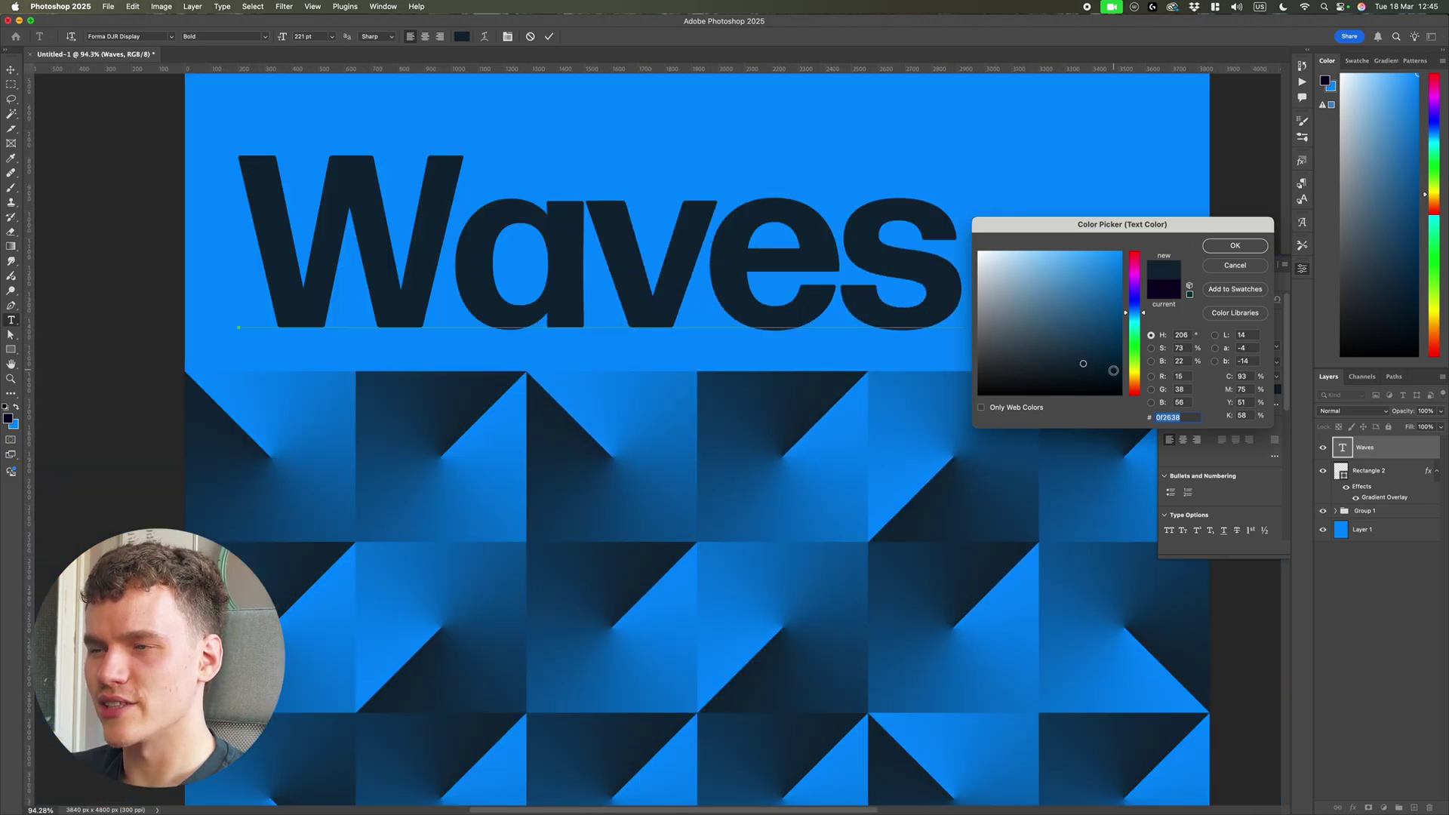
{"action": "left_click", "coordinate": [1092, 363]}
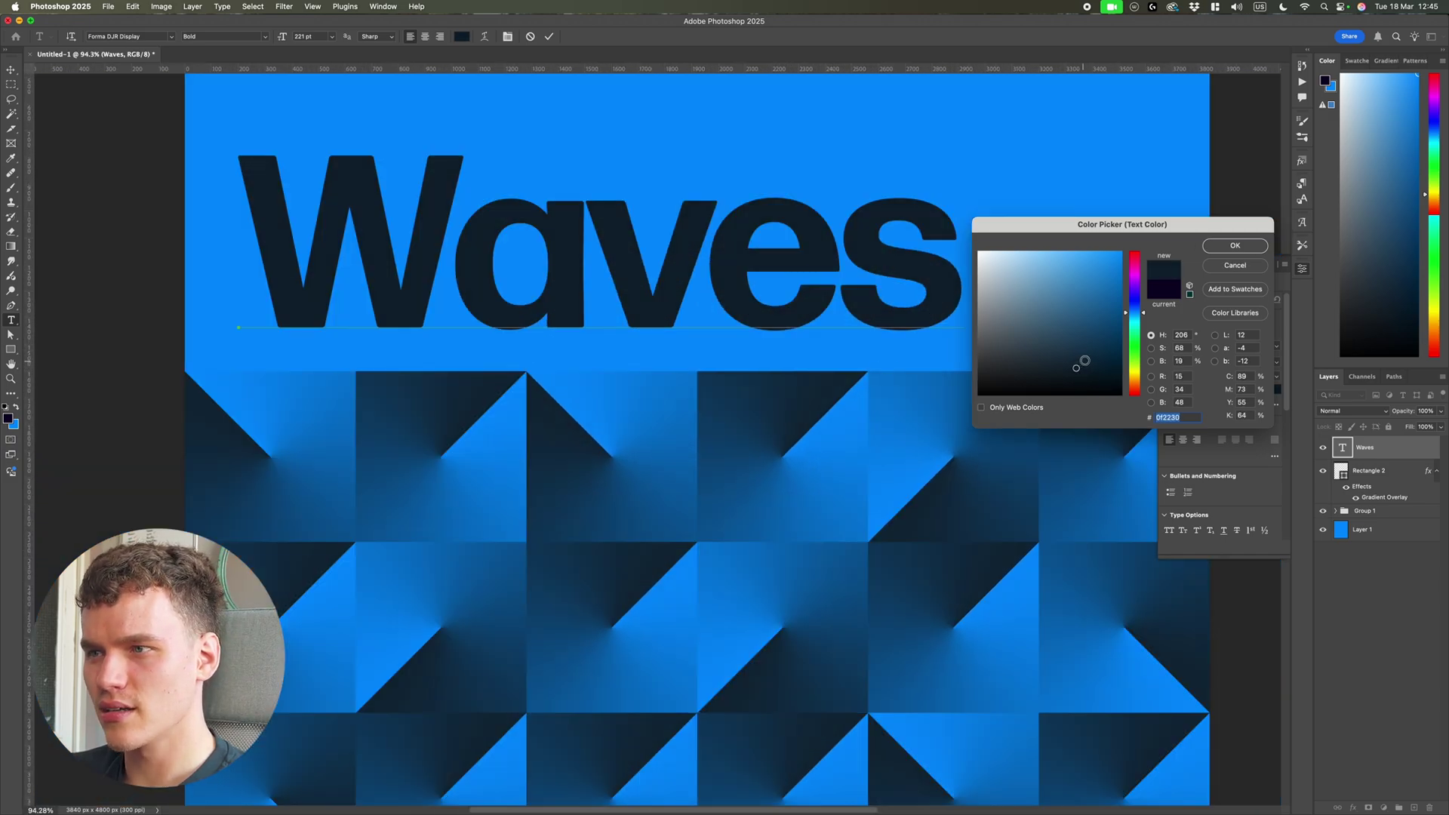
{"action": "scroll", "coordinate": [908, 351], "scroll_direction": "down", "scroll_amount": 8}
{"action": "left_click", "coordinate": [1235, 246]}
{"action": "key", "text": "super+Return"}
Add a separate text layer reading "DGH" in the empty blue area above and right of the Waves title.
{"action": "scroll", "coordinate": [856, 363], "scroll_direction": "up", "scroll_amount": 7}
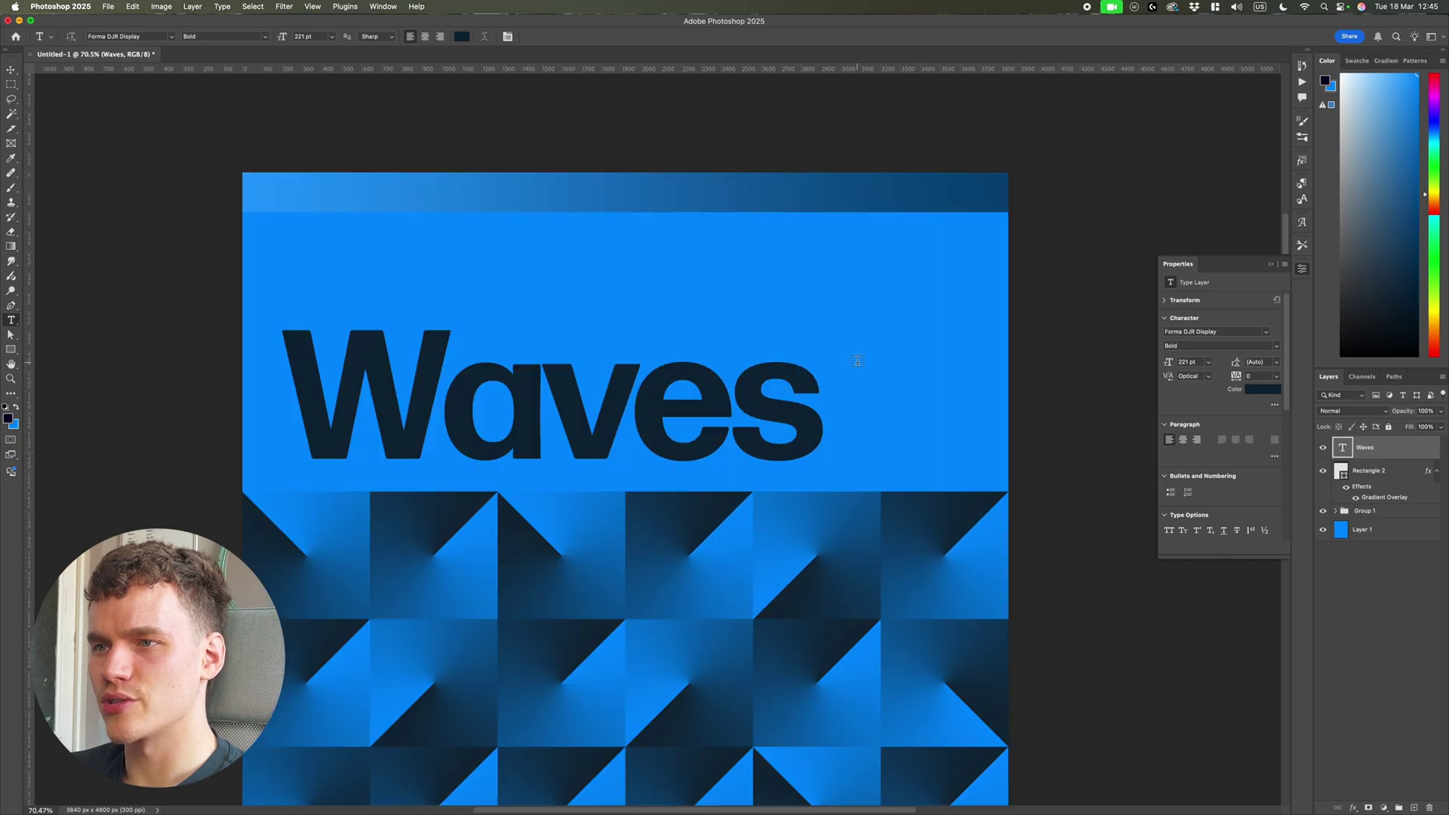
{"action": "key", "text": "super+apostrophe"}
{"action": "key", "text": "super+apostrophe"}
{"action": "key", "text": "super+semicolon"}
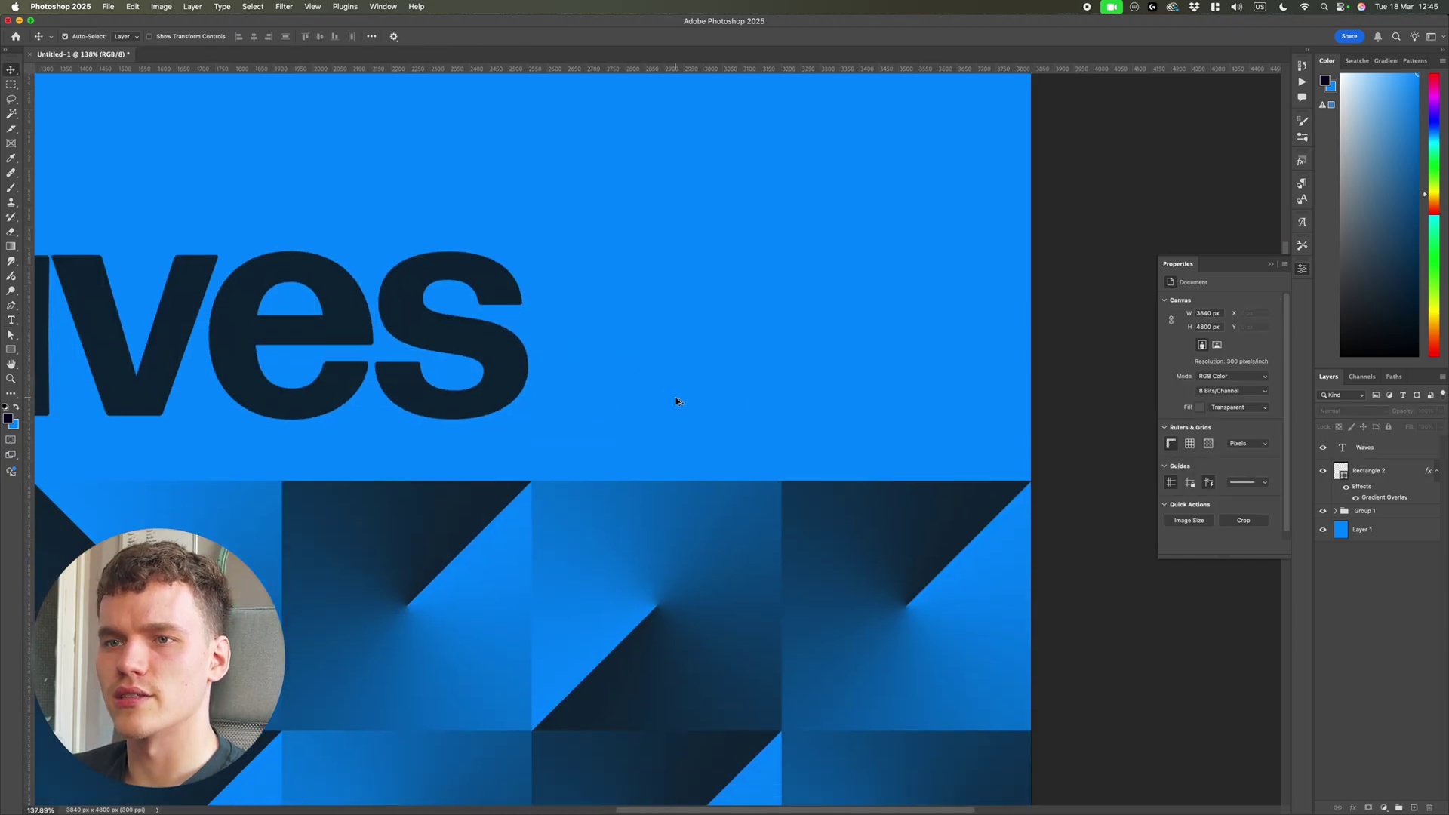
{"action": "scroll", "coordinate": [676, 397], "scroll_direction": "down", "scroll_amount": 4}
{"action": "scroll", "coordinate": [676, 395], "scroll_direction": "left", "scroll_amount": 3}
{"action": "key", "text": "t"}
{"action": "left_click", "coordinate": [780, 293]}
{"action": "type", "text": "DG"}
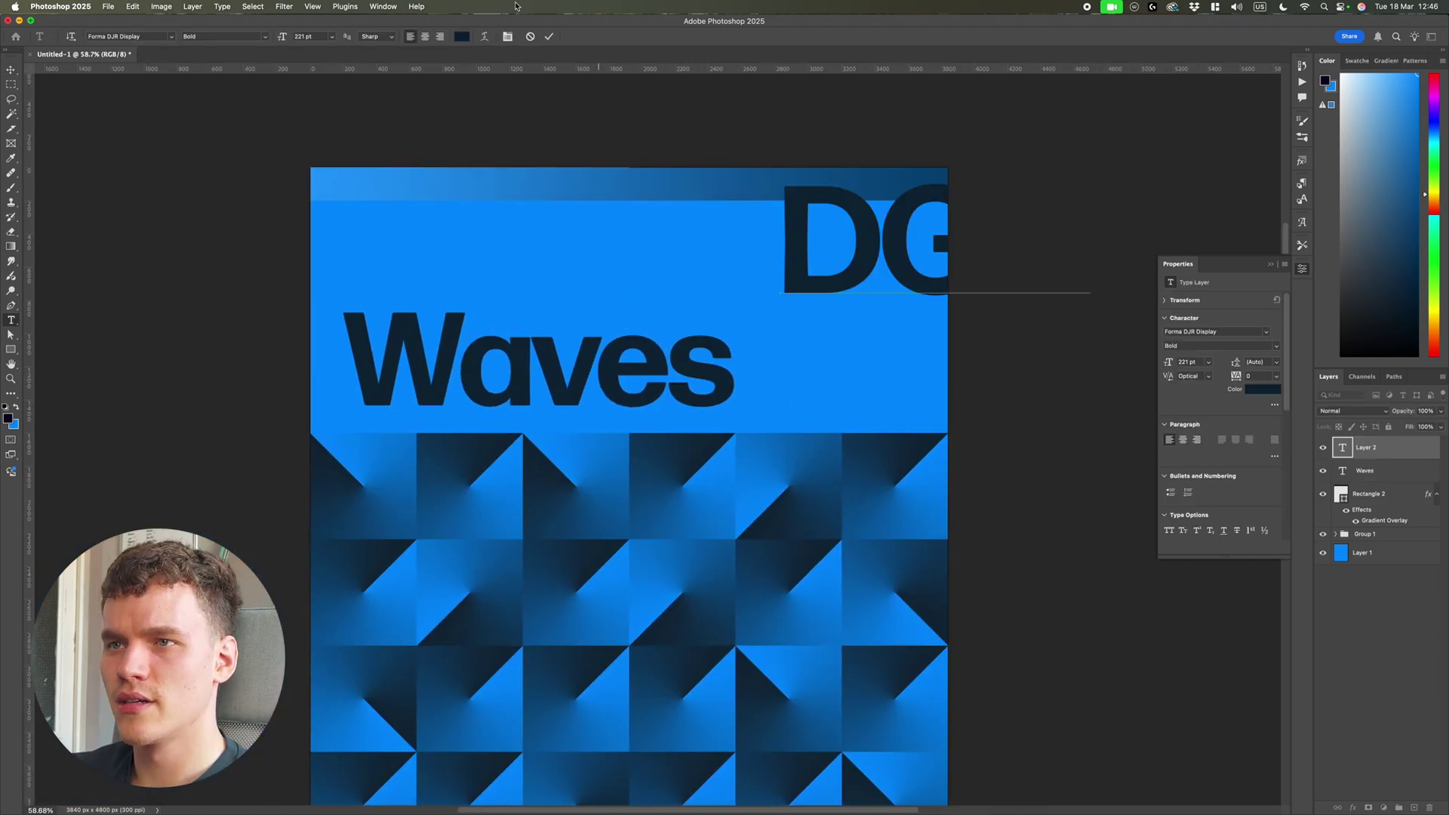
Set the size of the DGH text to 15 pt and commit it.
{"action": "key", "text": "super+a"}
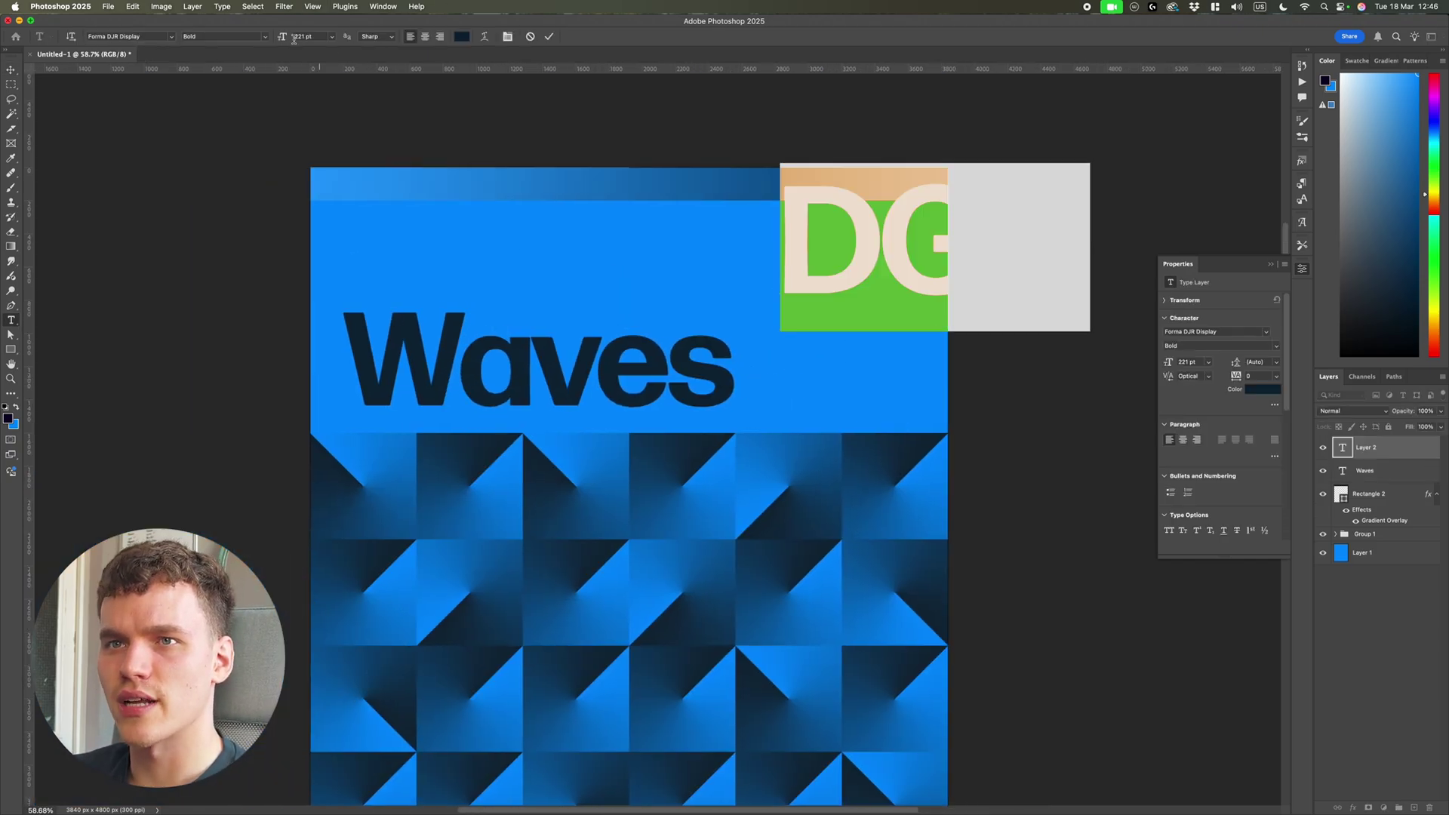
{"action": "left_click_drag", "start_coordinate": [283, 37], "coordinate": [246, 39]}
{"action": "type", "text": "15"}
{"action": "key", "text": "Return"}
{"action": "left_click", "coordinate": [548, 36]}
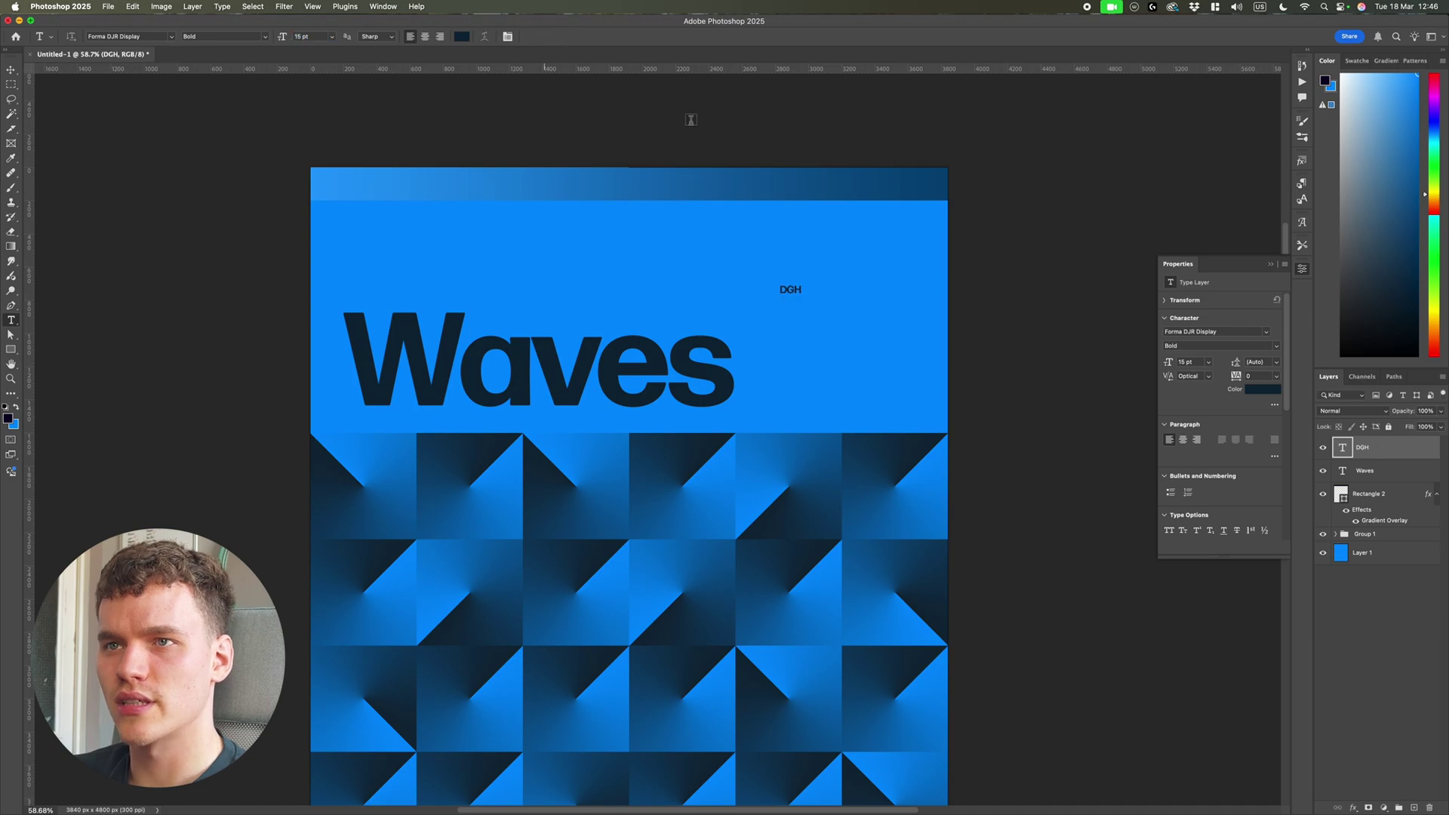
Show the guides, align DGH with the title's baseline and the fifth column's edge, and add a matching "WAVES" label at the right margin guide.
{"action": "key", "text": "v"}
{"action": "scroll", "coordinate": [823, 276], "scroll_direction": "up", "scroll_amount": 2}
{"action": "left_click_drag", "start_coordinate": [785, 296], "coordinate": [742, 439]}
{"action": "scroll", "coordinate": [746, 439], "scroll_direction": "up", "scroll_amount": 5}
{"action": "key", "text": "super+semicolon"}
{"action": "scroll", "coordinate": [729, 444], "scroll_direction": "down", "scroll_amount": 3}
{"action": "scroll", "coordinate": [733, 443], "scroll_direction": "up", "scroll_amount": 5}
{"action": "scroll", "coordinate": [742, 439], "scroll_direction": "up", "scroll_amount": 1}
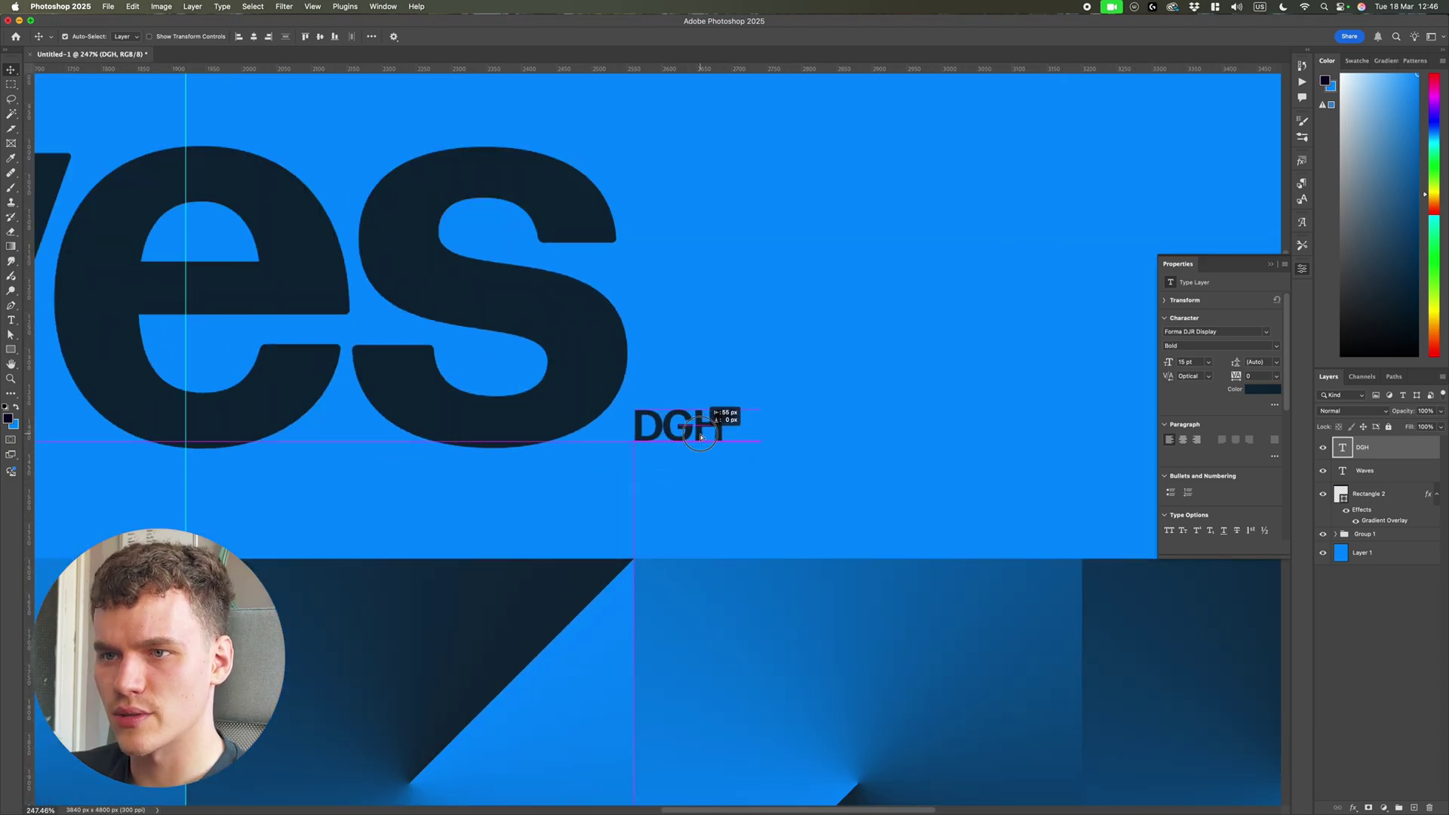
{"action": "scroll", "coordinate": [741, 441], "scroll_direction": "down", "scroll_amount": 5}
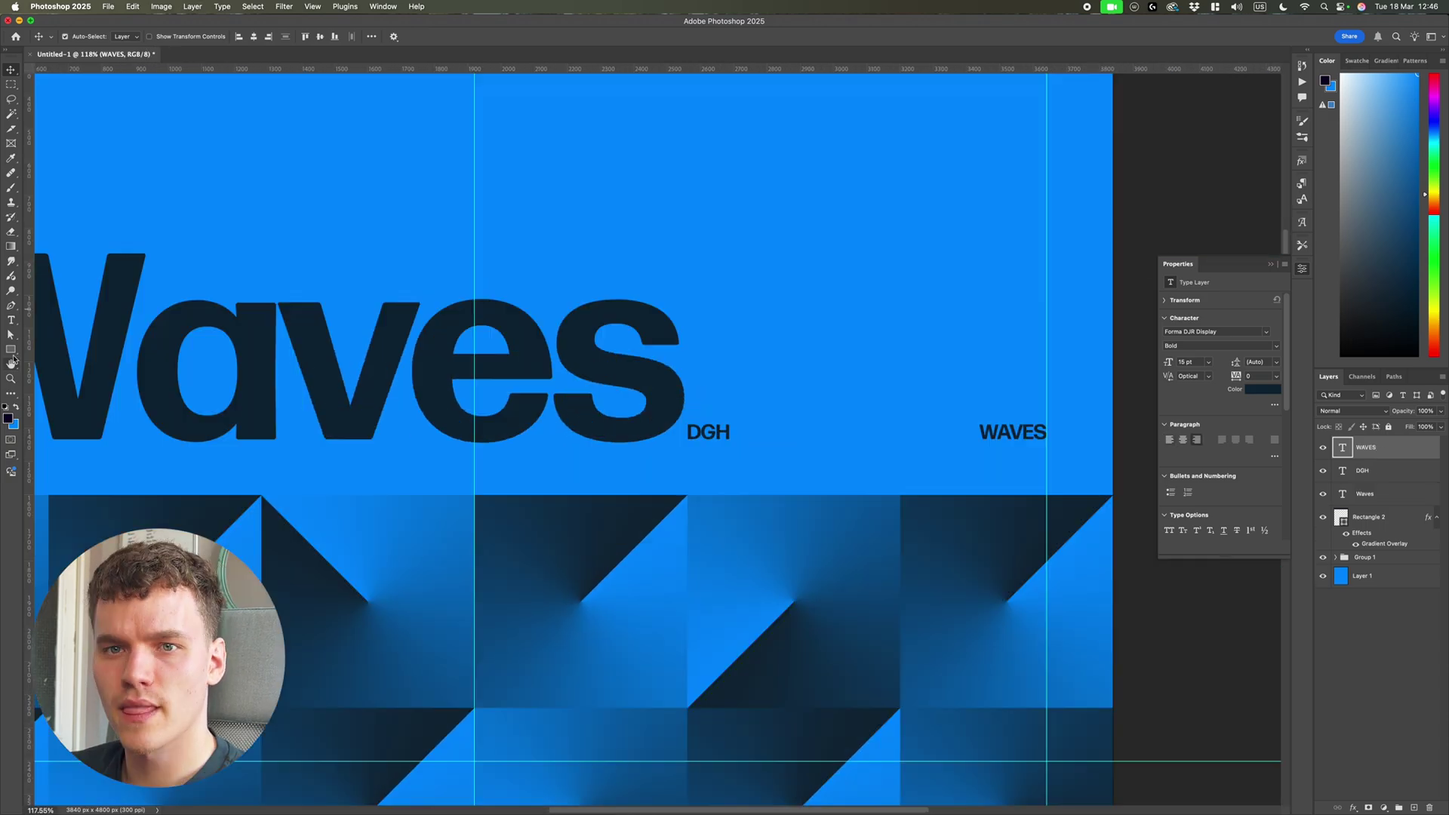
Draw a thin horizontal line about 705 px long between the DGH and WAVES labels.
{"action": "left_click", "coordinate": [11, 349]}
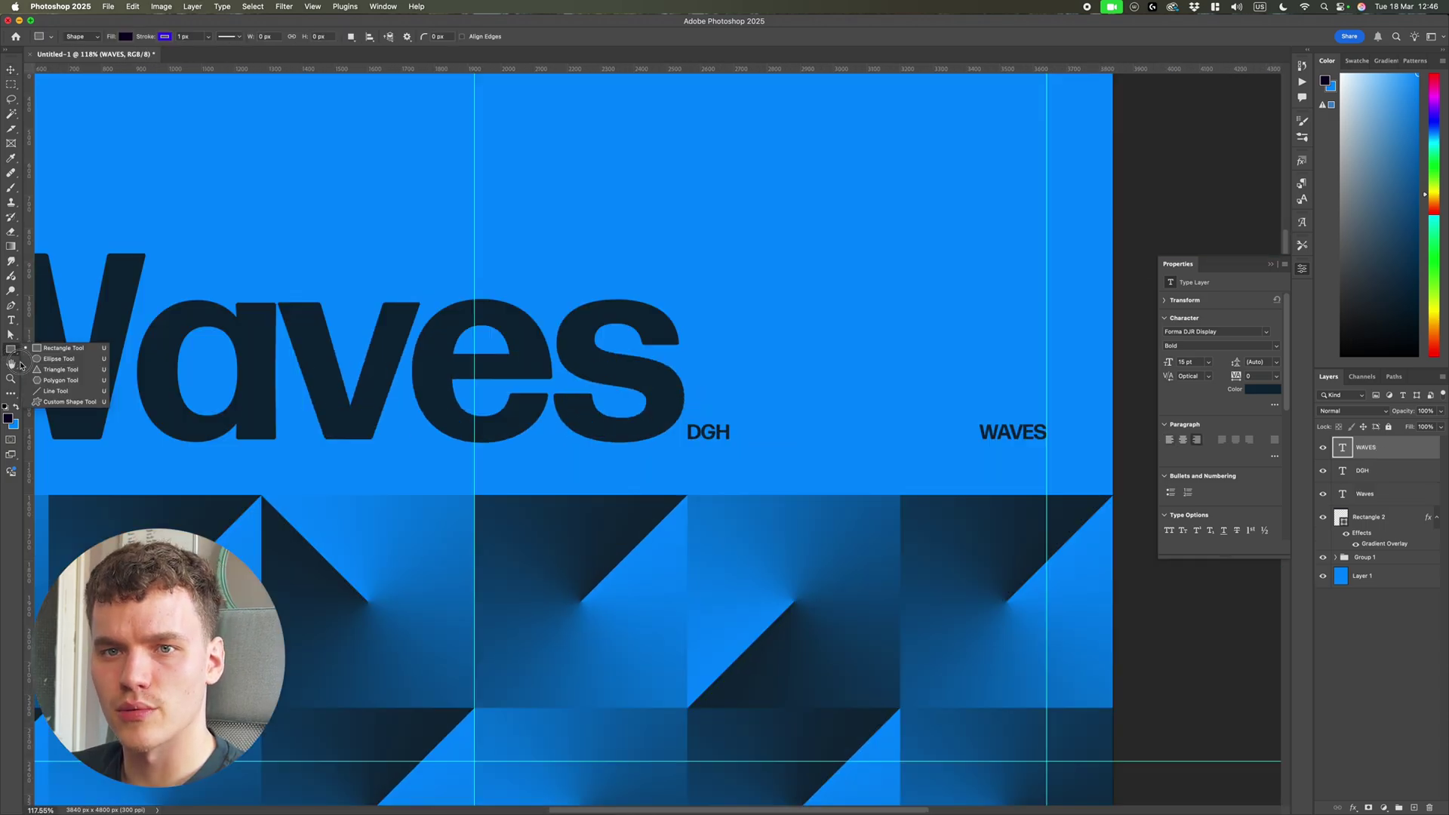
{"action": "left_click", "coordinate": [56, 391]}
{"action": "scroll", "coordinate": [710, 422], "scroll_direction": "up", "scroll_amount": 3}
{"action": "left_click_drag", "start_coordinate": [714, 422], "coordinate": [1068, 421]}
{"action": "left_click", "coordinate": [1057, 398]}
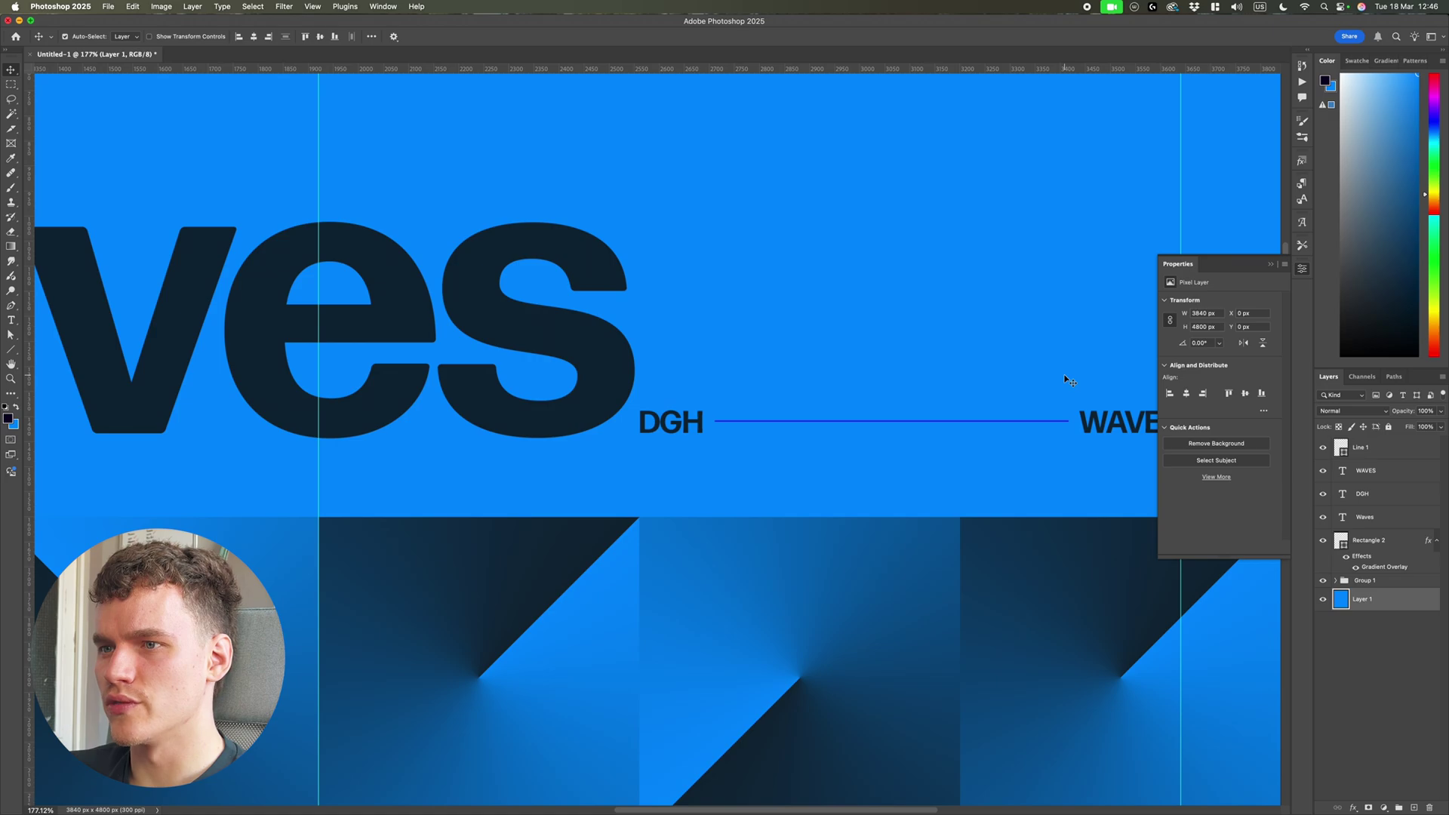
Change the stroke color of the line between DGH and WAVES to a light blue.
{"action": "scroll", "coordinate": [1067, 381], "scroll_direction": "down", "scroll_amount": 10}
{"action": "scroll", "coordinate": [1112, 418], "scroll_direction": "up", "scroll_amount": 12}
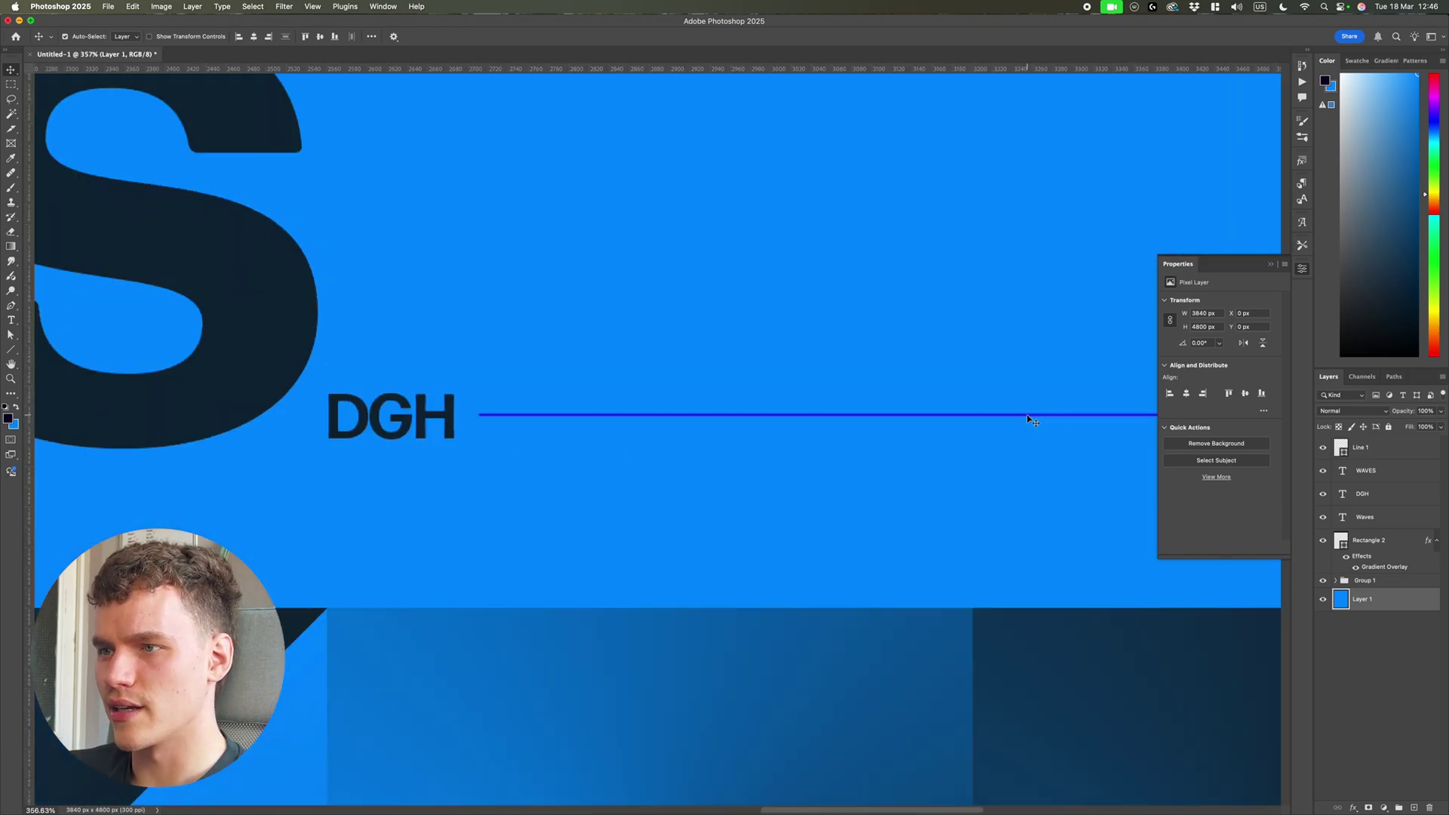
{"action": "left_click", "coordinate": [1028, 415]}
{"action": "scroll", "coordinate": [1034, 419], "scroll_direction": "down", "scroll_amount": 4}
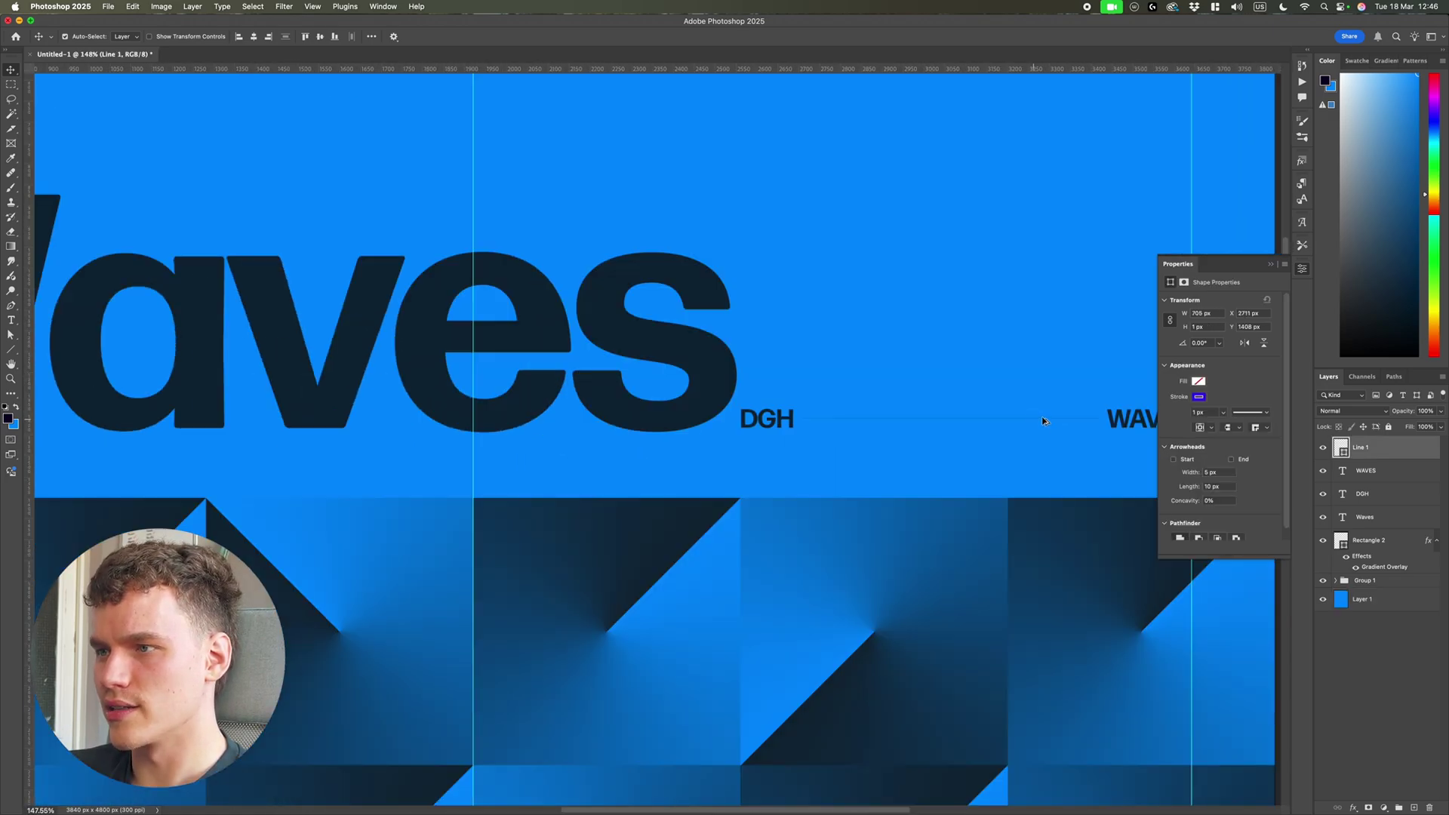
{"action": "left_click", "coordinate": [1199, 398]}
{"action": "left_click", "coordinate": [1313, 420]}
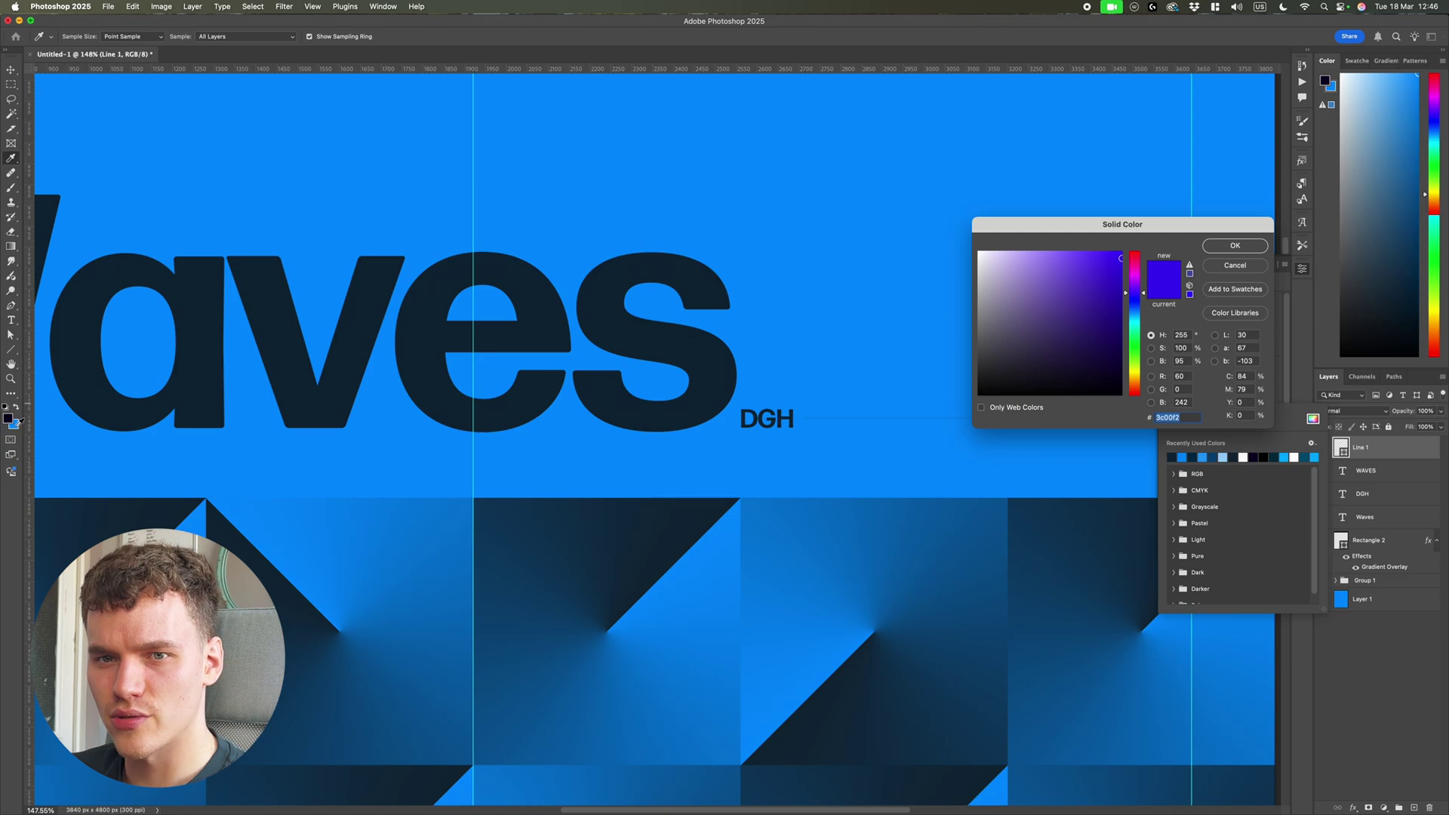
{"action": "left_click", "coordinate": [416, 385]}
{"action": "left_click", "coordinate": [1039, 254]}
{"action": "left_click", "coordinate": [1237, 246]}
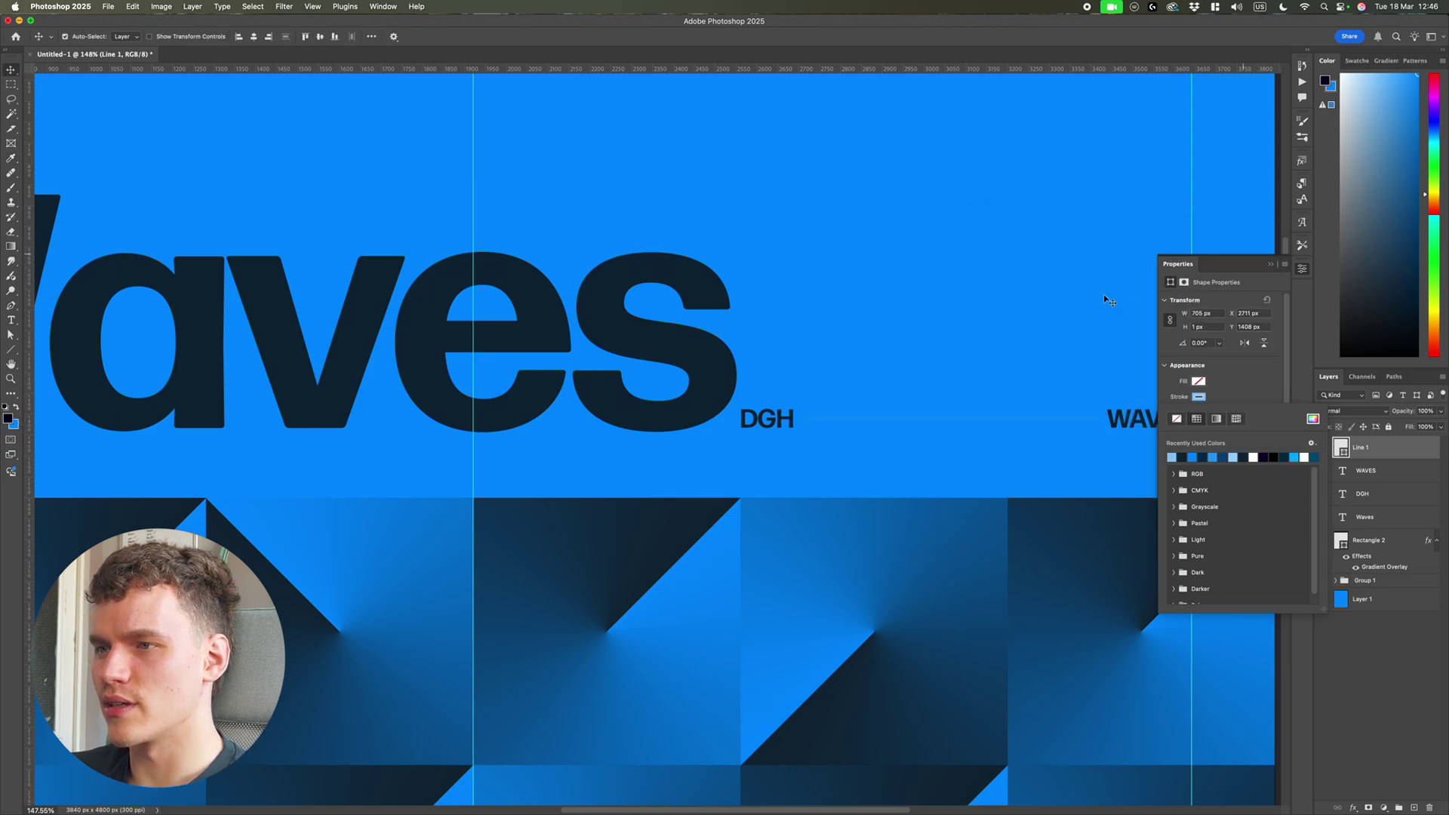
{"action": "left_click", "coordinate": [998, 303]}
Hide the guides and shorten the line between the labels from its DGH end.
{"action": "scroll", "coordinate": [1023, 350], "scroll_direction": "down", "scroll_amount": 5}
{"action": "key", "text": "super+semicolon"}
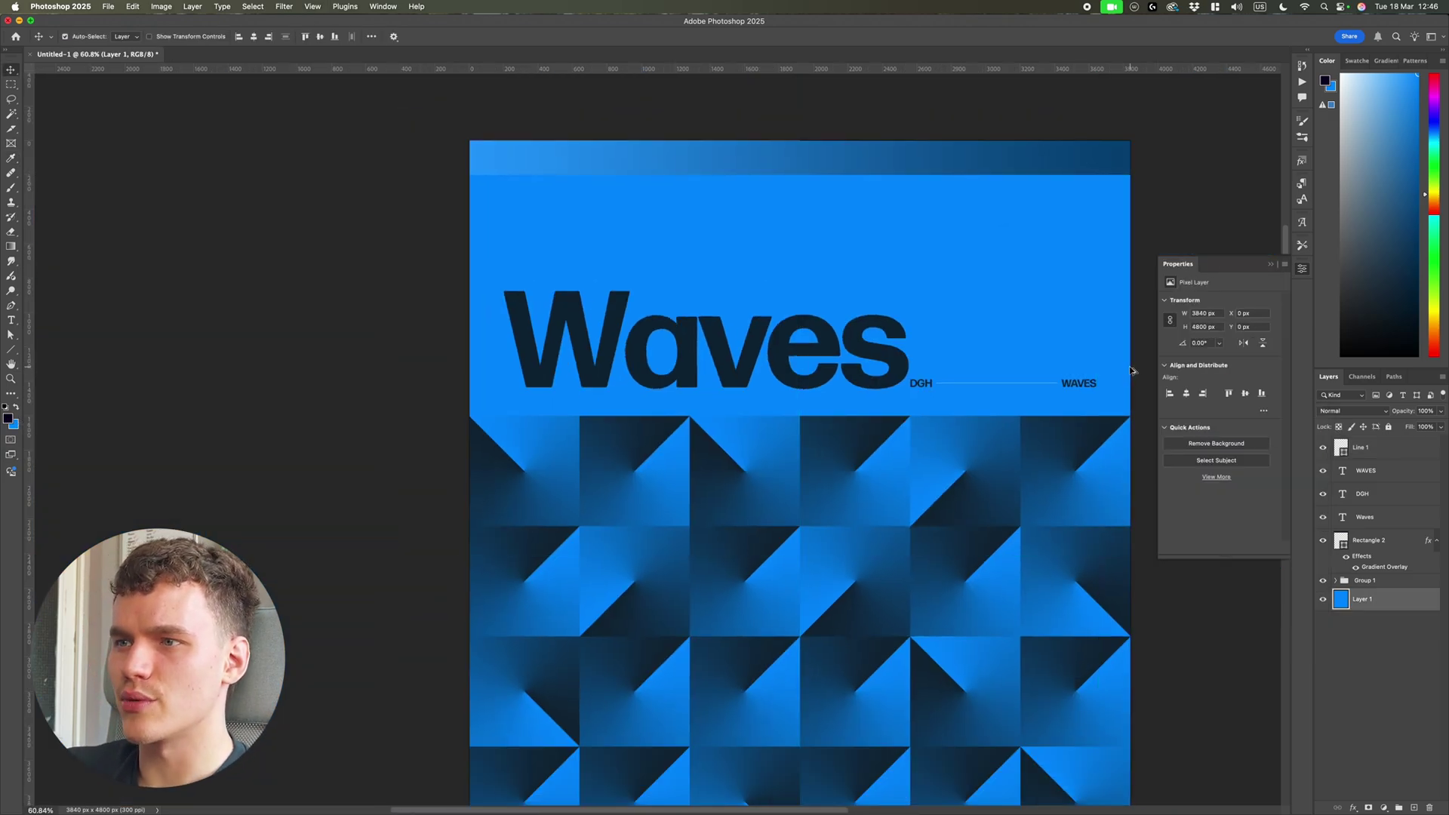
{"action": "scroll", "coordinate": [1109, 362], "scroll_direction": "down", "scroll_amount": 4}
{"action": "left_click", "coordinate": [1100, 361]}
{"action": "scroll", "coordinate": [977, 366], "scroll_direction": "up", "scroll_amount": 10}
{"action": "left_click", "coordinate": [831, 350]}
{"action": "key", "text": "super+t"}
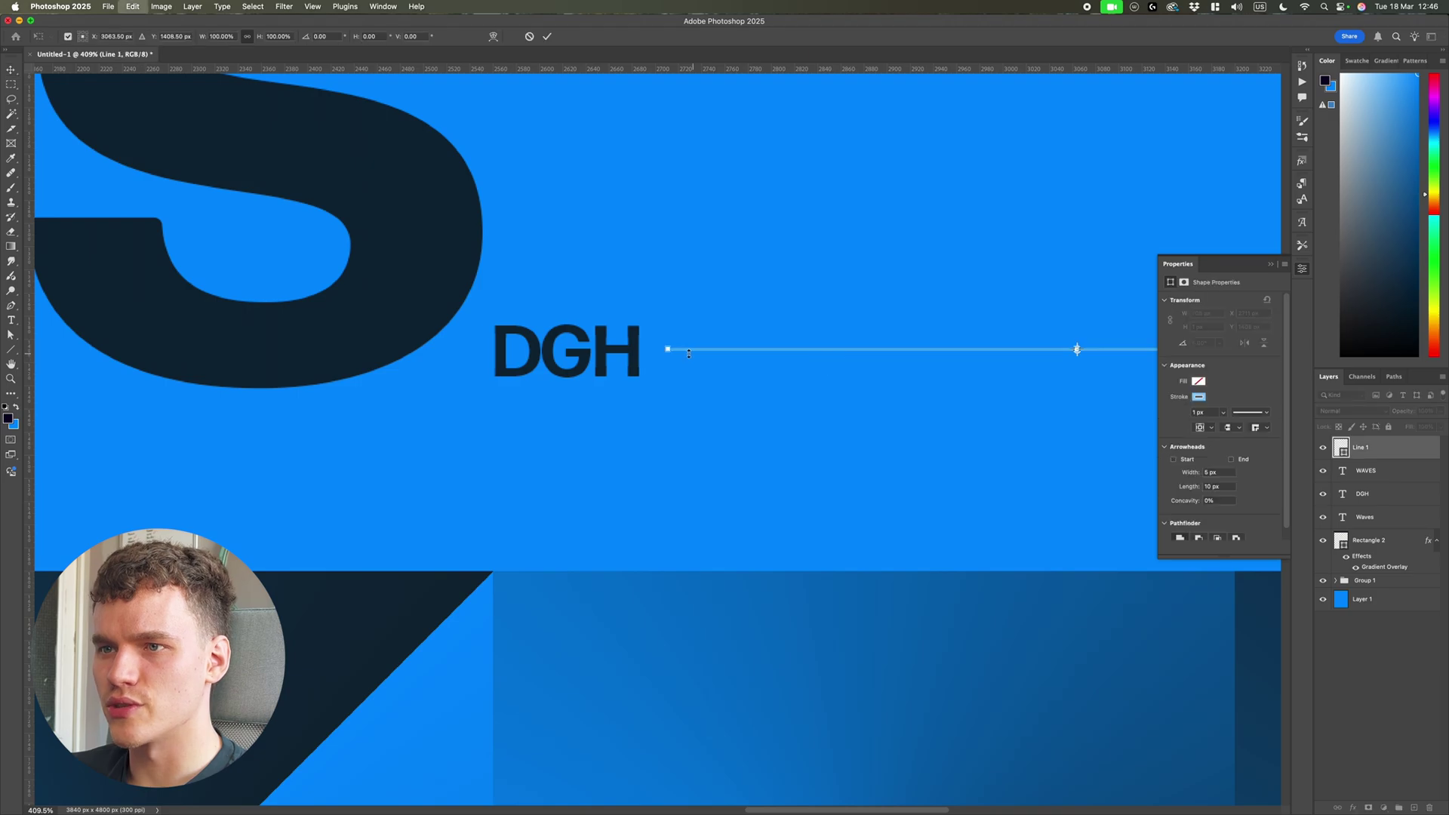
{"action": "left_click_drag", "start_coordinate": [668, 349], "coordinate": [840, 350]}
{"action": "key", "text": "Return"}
Move the DGH label horizontally toward WAVES so it sits close to the start of the shortened line.
{"action": "left_click", "coordinate": [645, 355]}
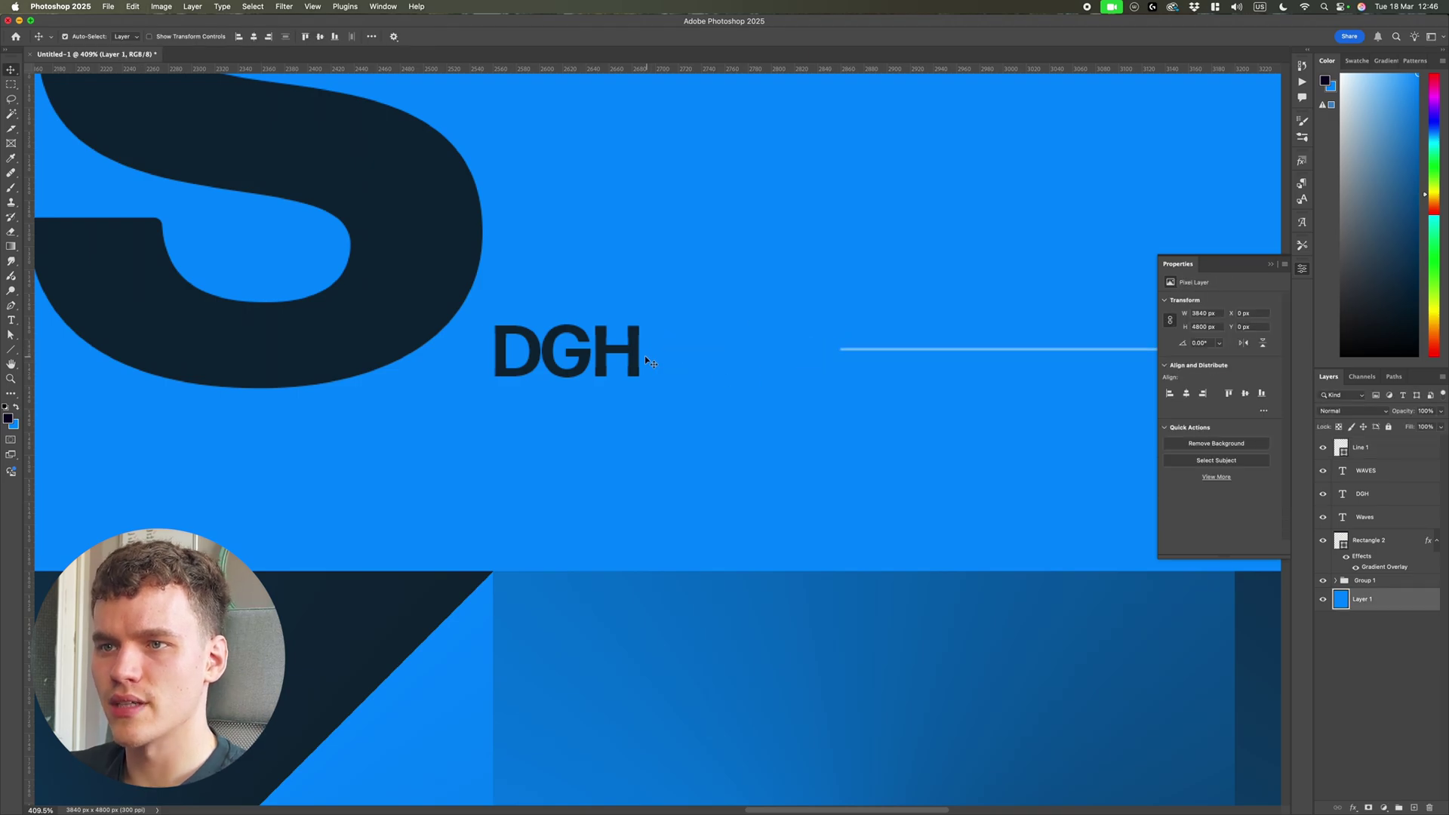
{"action": "left_click_drag", "start_coordinate": [618, 351], "coordinate": [788, 349]}
{"action": "left_click_drag", "start_coordinate": [789, 349], "coordinate": [805, 349]}
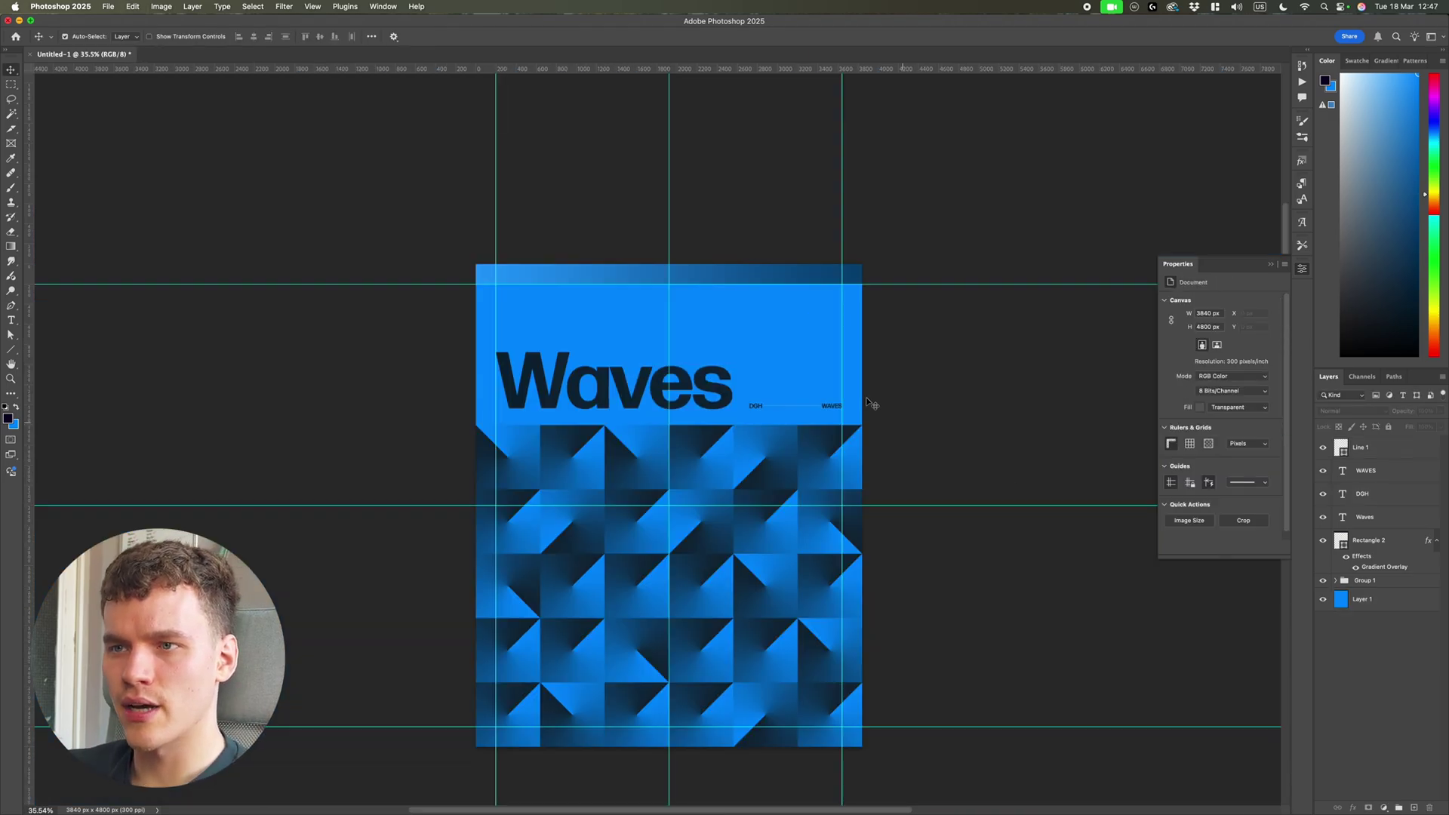
Add a lorem ipsum paragraph text box above the DGH and WAVES labels, extending to the right margin guide.
{"action": "scroll", "coordinate": [823, 373], "scroll_direction": "up", "scroll_amount": 8}
{"action": "key", "text": "t"}
{"action": "scroll", "coordinate": [595, 304], "scroll_direction": "down", "scroll_amount": 4}
{"action": "scroll", "coordinate": [574, 295], "scroll_direction": "left", "scroll_amount": 1}
{"action": "scroll", "coordinate": [555, 257], "scroll_direction": "left", "scroll_amount": 3}
{"action": "left_click_drag", "start_coordinate": [550, 220], "coordinate": [825, 325]}
{"action": "scroll", "coordinate": [640, 374], "scroll_direction": "down", "scroll_amount": 2}
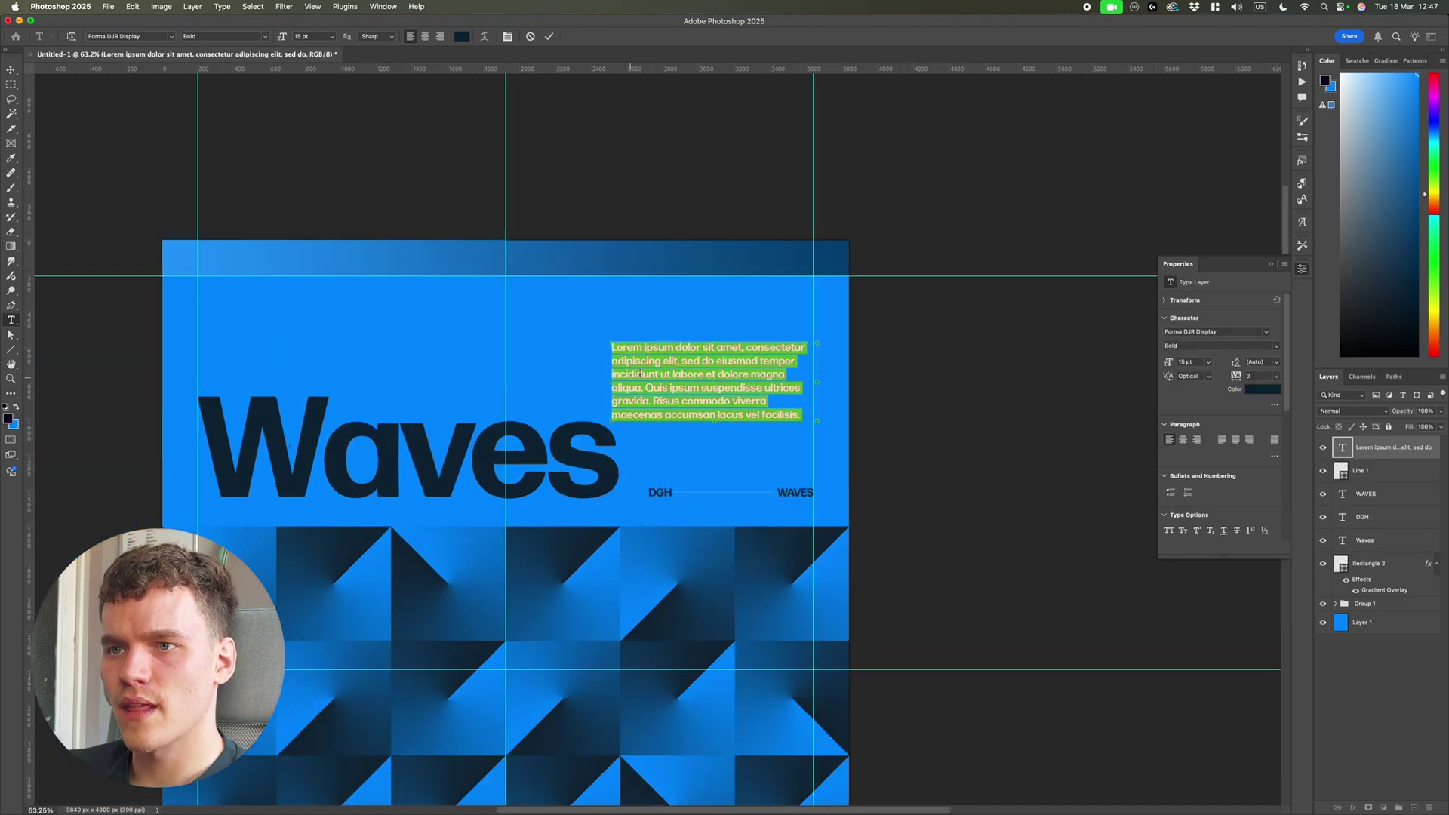
Try sans-serif fonts on the lorem ipsum paragraph, including Forma DJR Banner Extra Bold, Antique Olive Nord D Regular and Argentum Sans Bold.
{"action": "left_click", "coordinate": [1275, 346]}
{"action": "left_click", "coordinate": [1258, 333]}
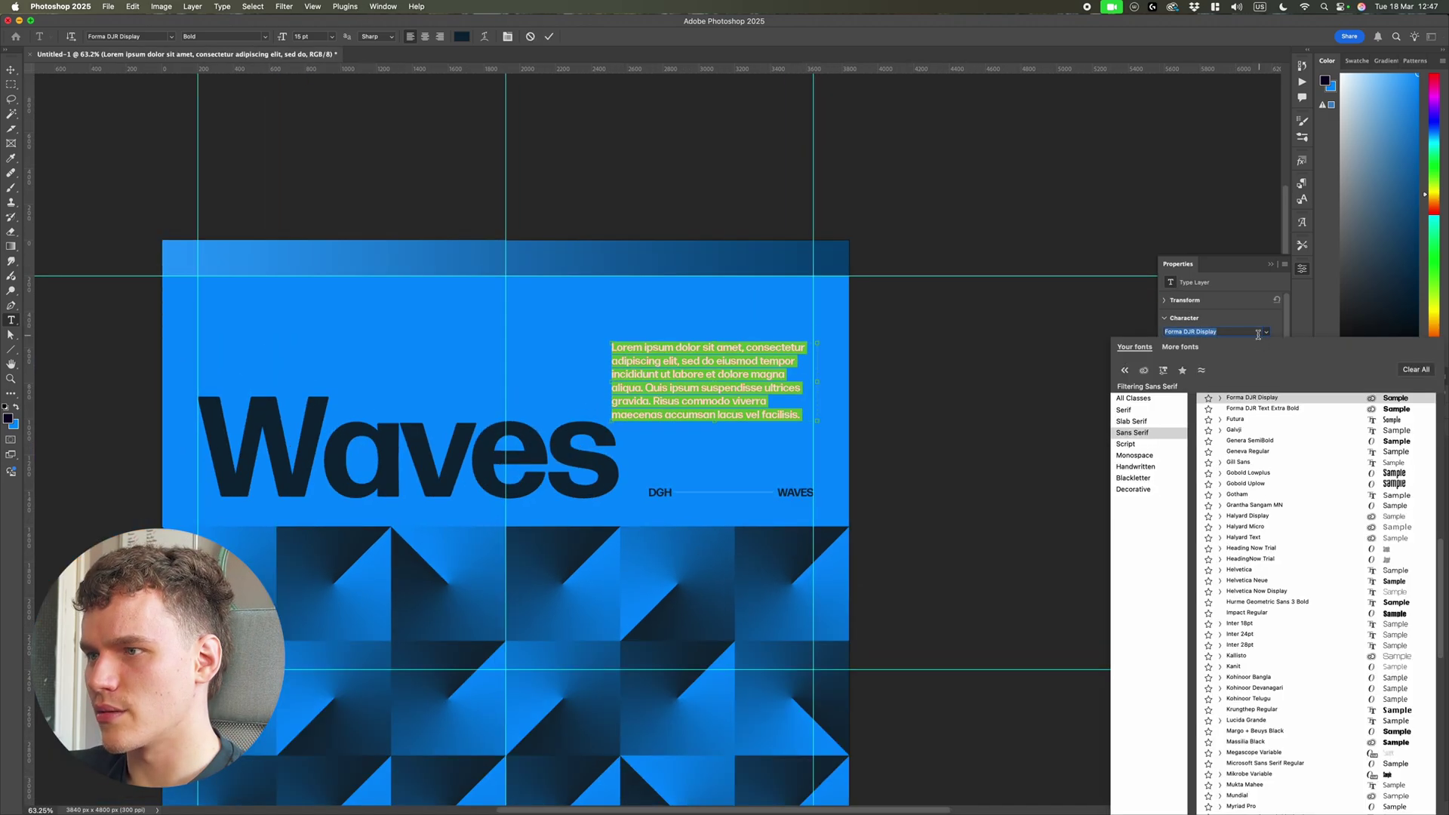
{"action": "type", "text": "forma"}
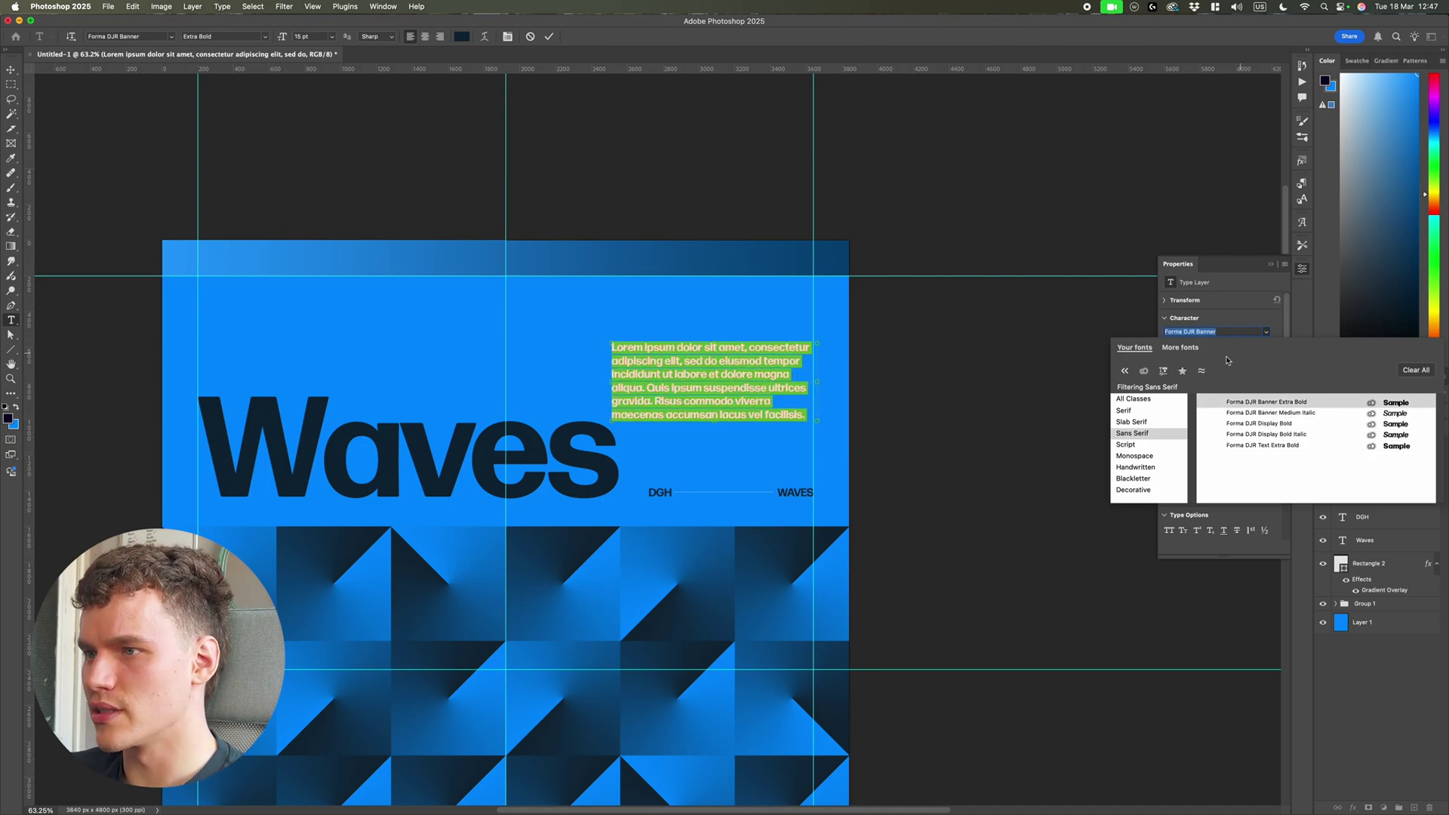
{"action": "left_click", "coordinate": [1142, 433]}
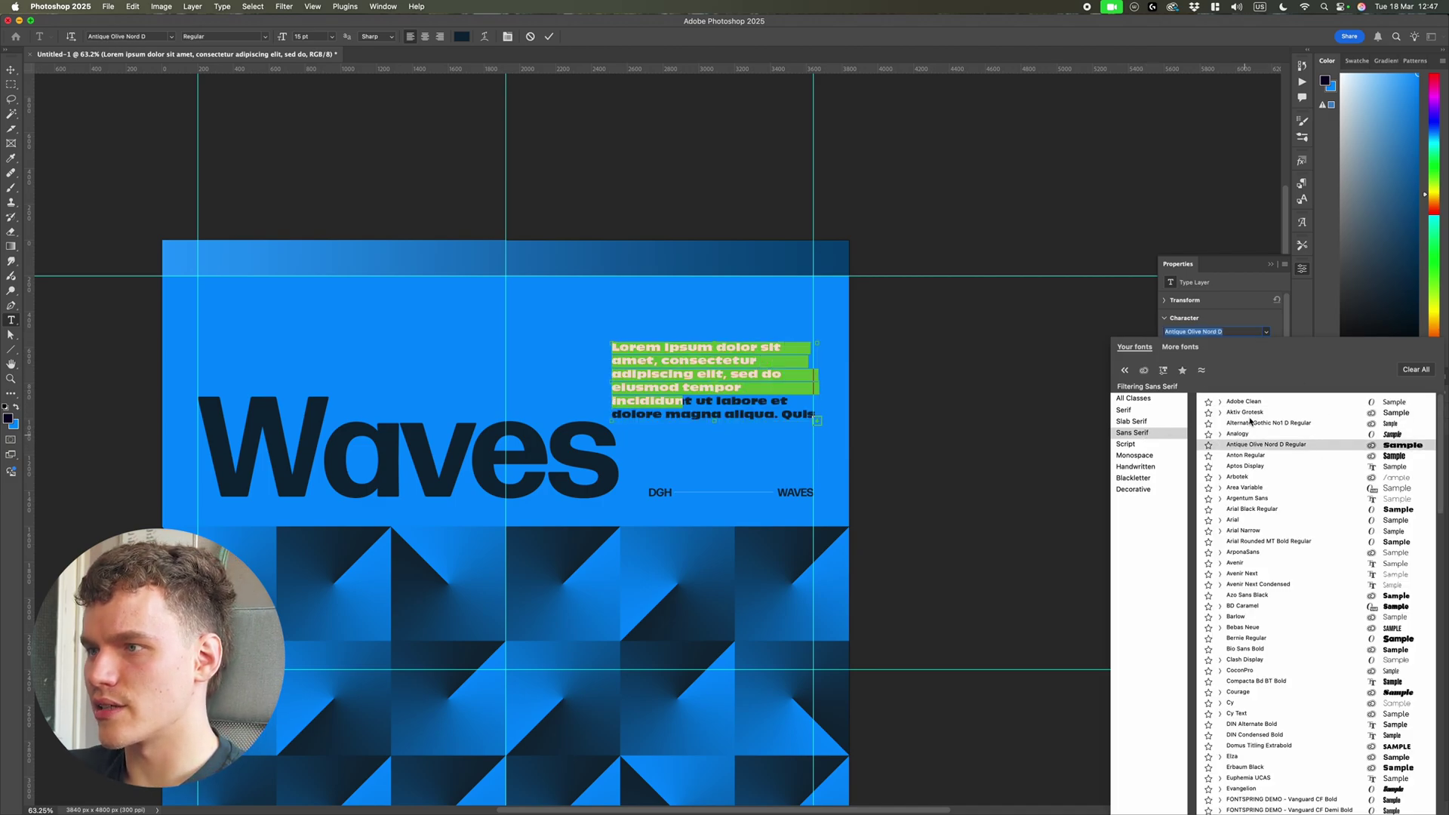
{"action": "scroll", "coordinate": [1275, 423], "scroll_direction": "down", "scroll_amount": 10}
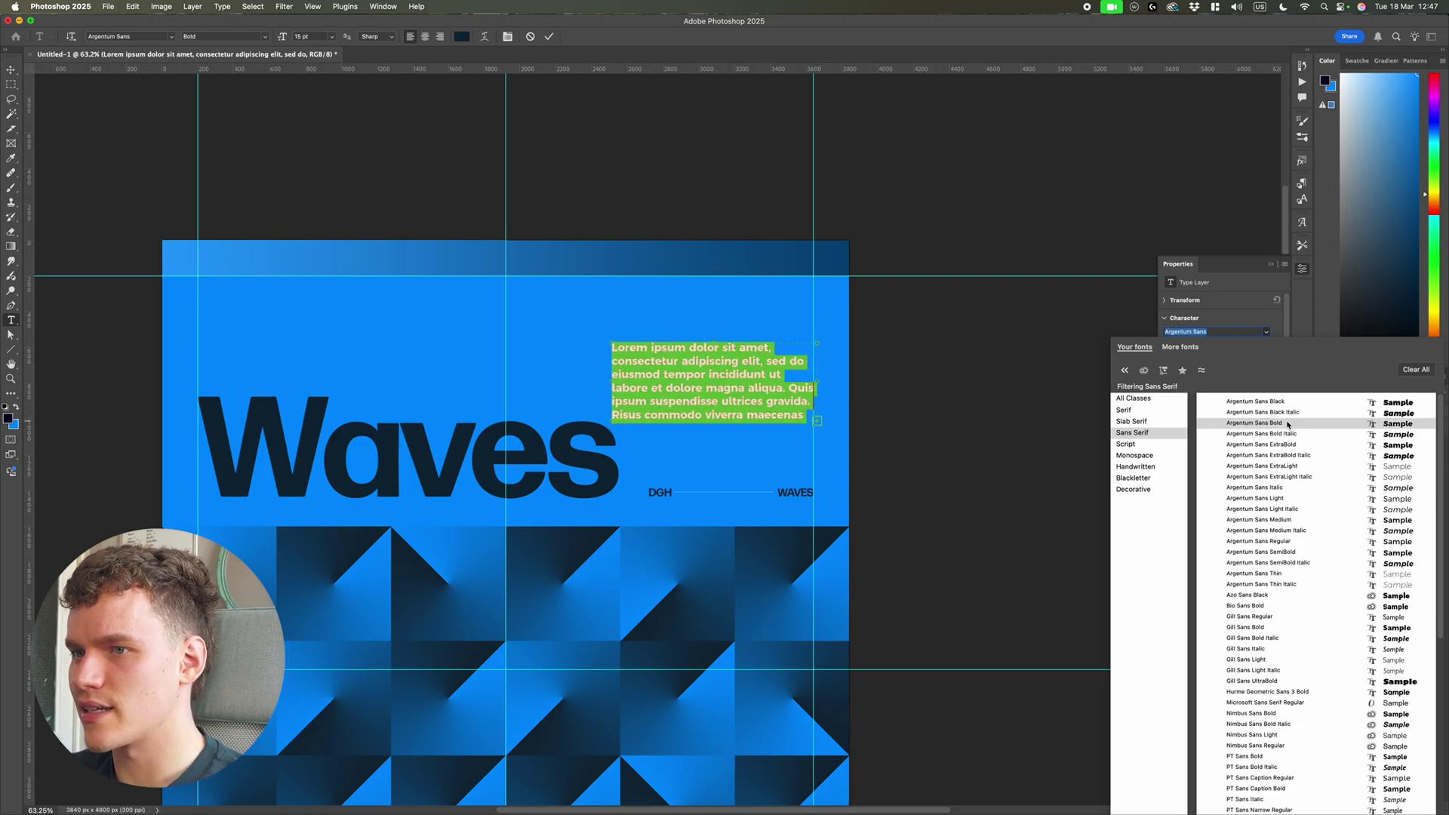
Filter the fonts to serif and set the lorem ipsum paragraph in Times Regular.
{"action": "left_click", "coordinate": [1143, 410]}
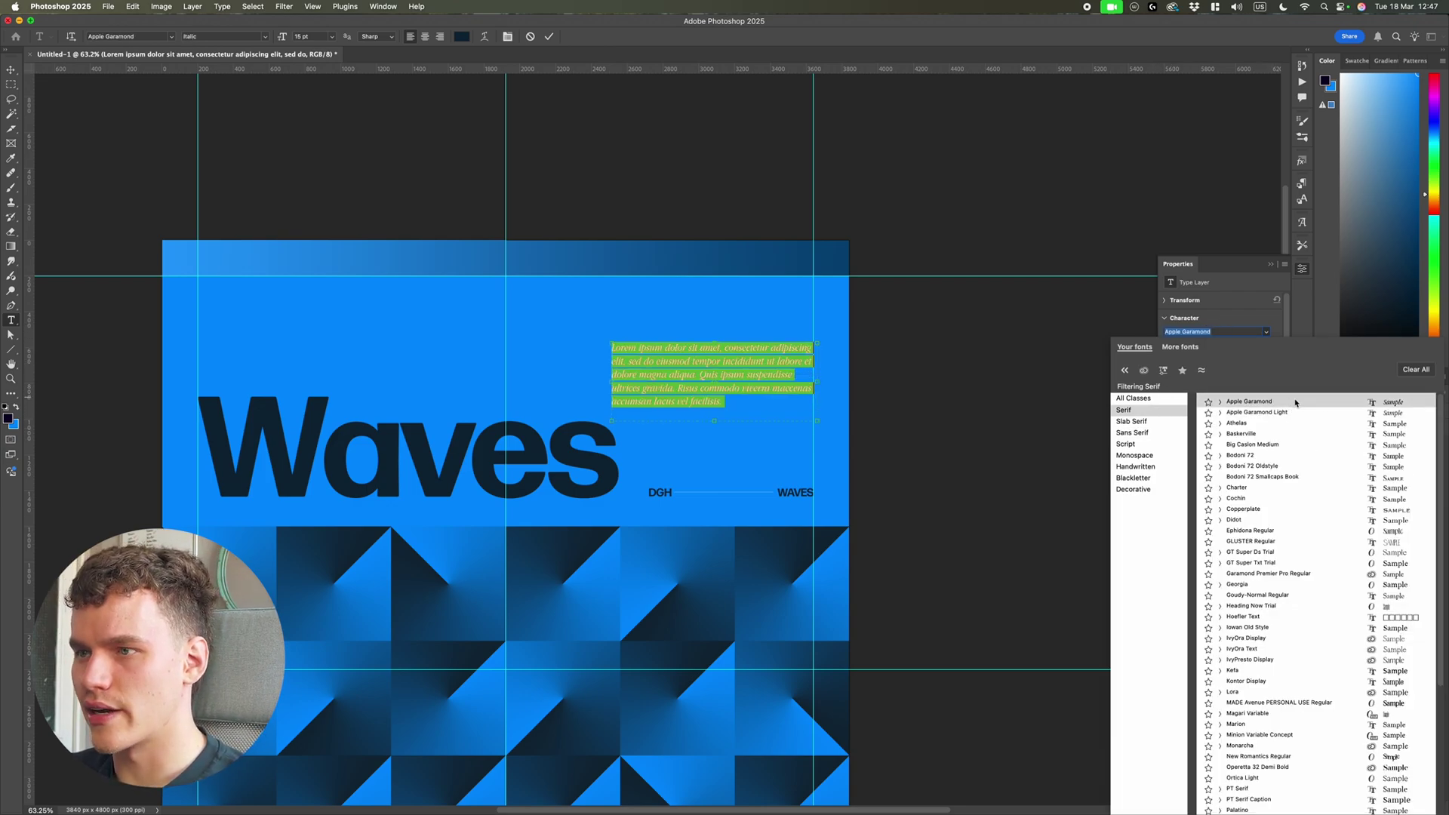
{"action": "type", "text": "time"}
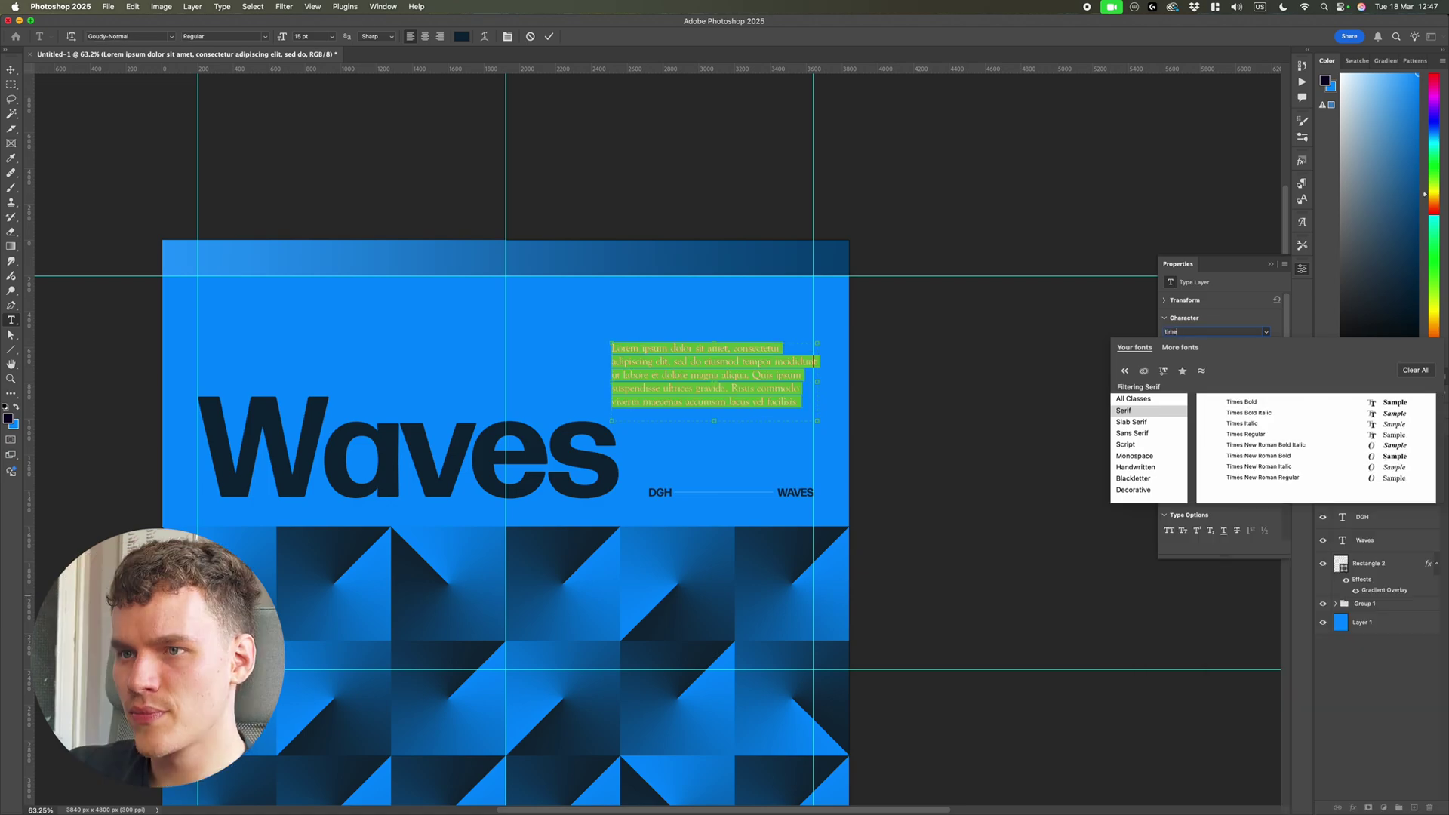
{"action": "left_click", "coordinate": [1288, 435]}
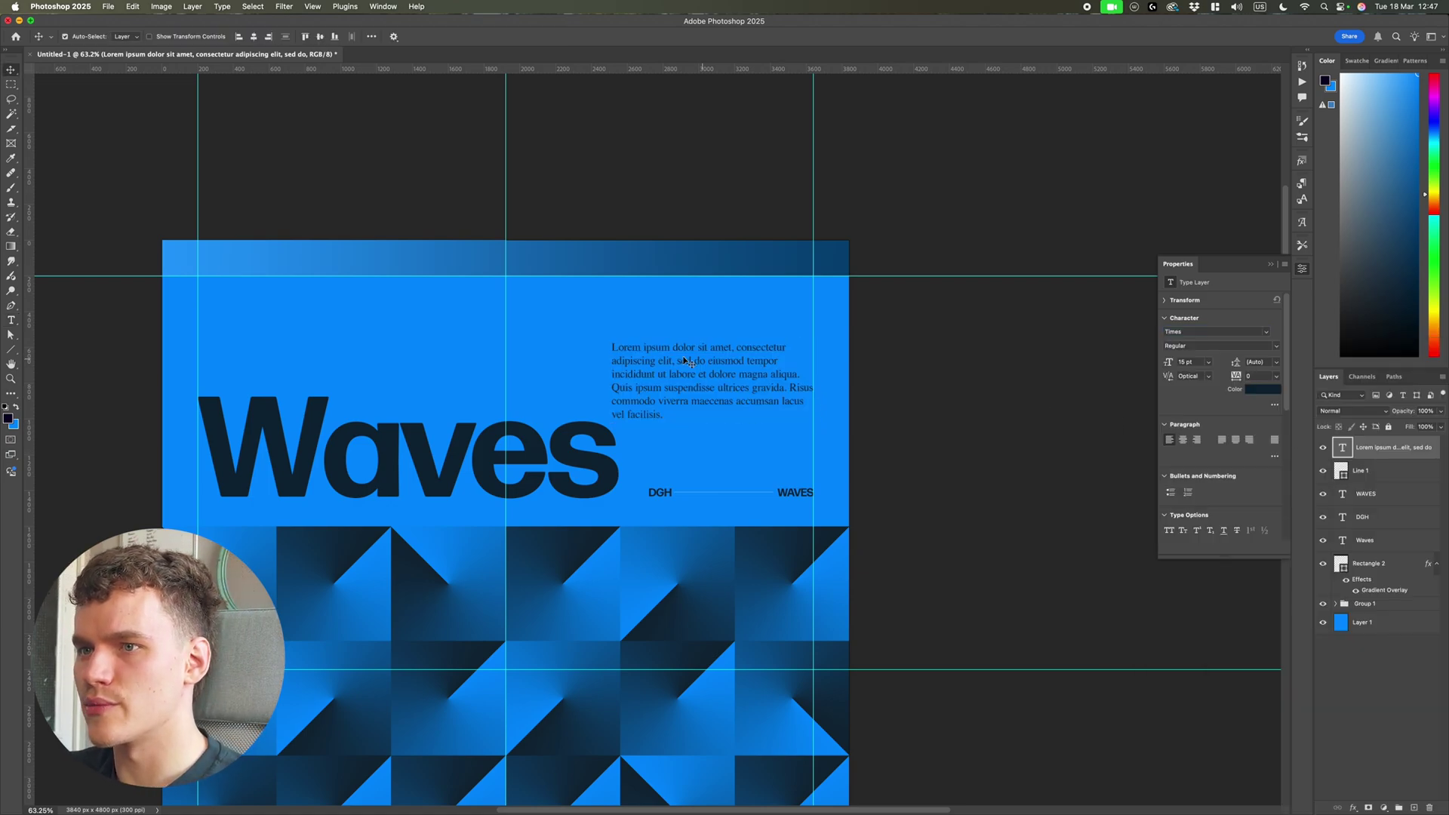
Set the lorem ipsum paragraph to a 12 pt font size with 12 pt leading.
{"action": "scroll", "coordinate": [786, 393], "scroll_direction": "down", "scroll_amount": 1}
{"action": "scroll", "coordinate": [789, 396], "scroll_direction": "down", "scroll_amount": 5}
{"action": "scroll", "coordinate": [859, 415], "scroll_direction": "up", "scroll_amount": 6}
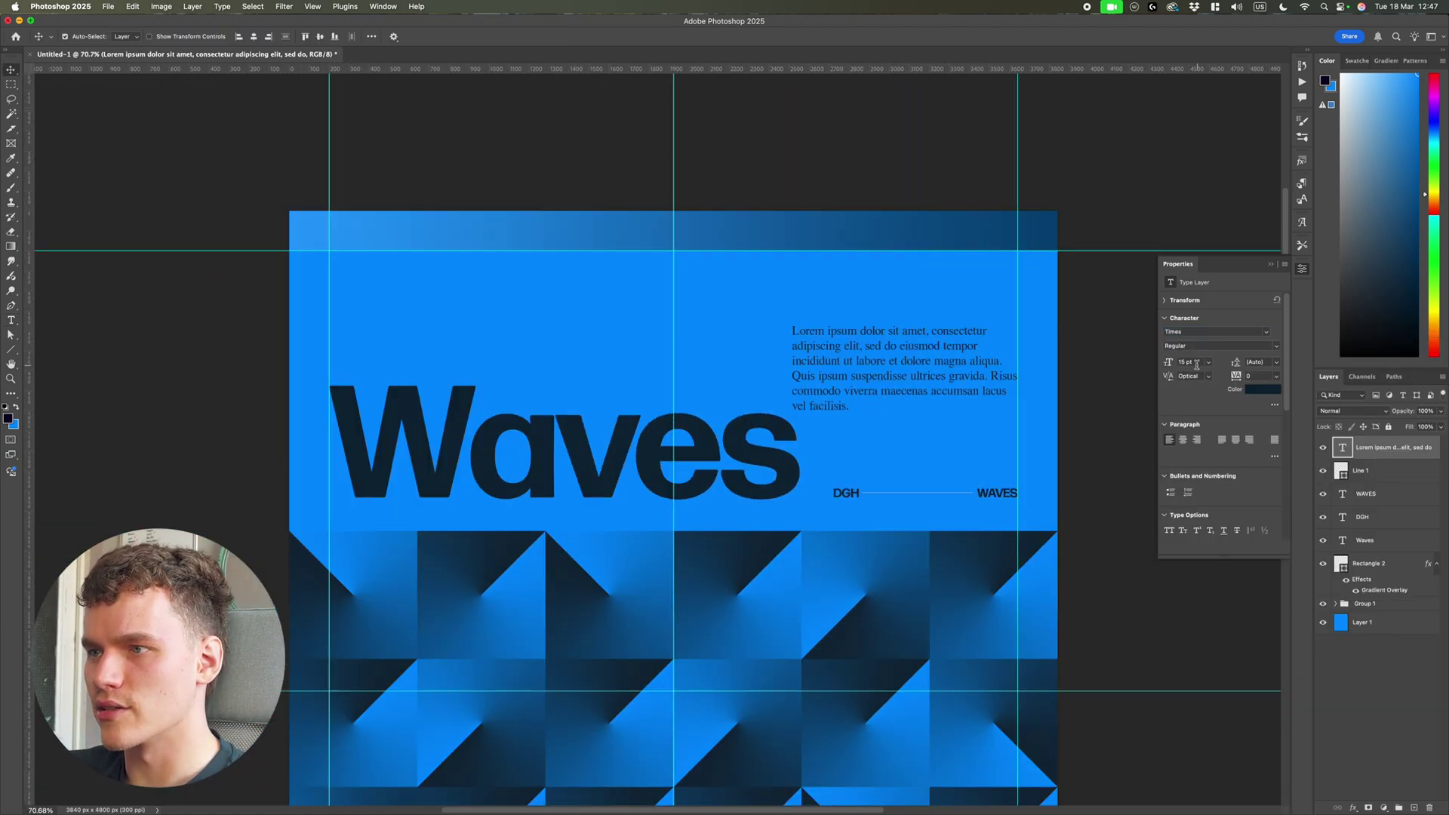
{"action": "scroll", "coordinate": [1010, 372], "scroll_direction": "down", "scroll_amount": 3}
{"action": "scroll", "coordinate": [1004, 369], "scroll_direction": "up", "scroll_amount": 5}
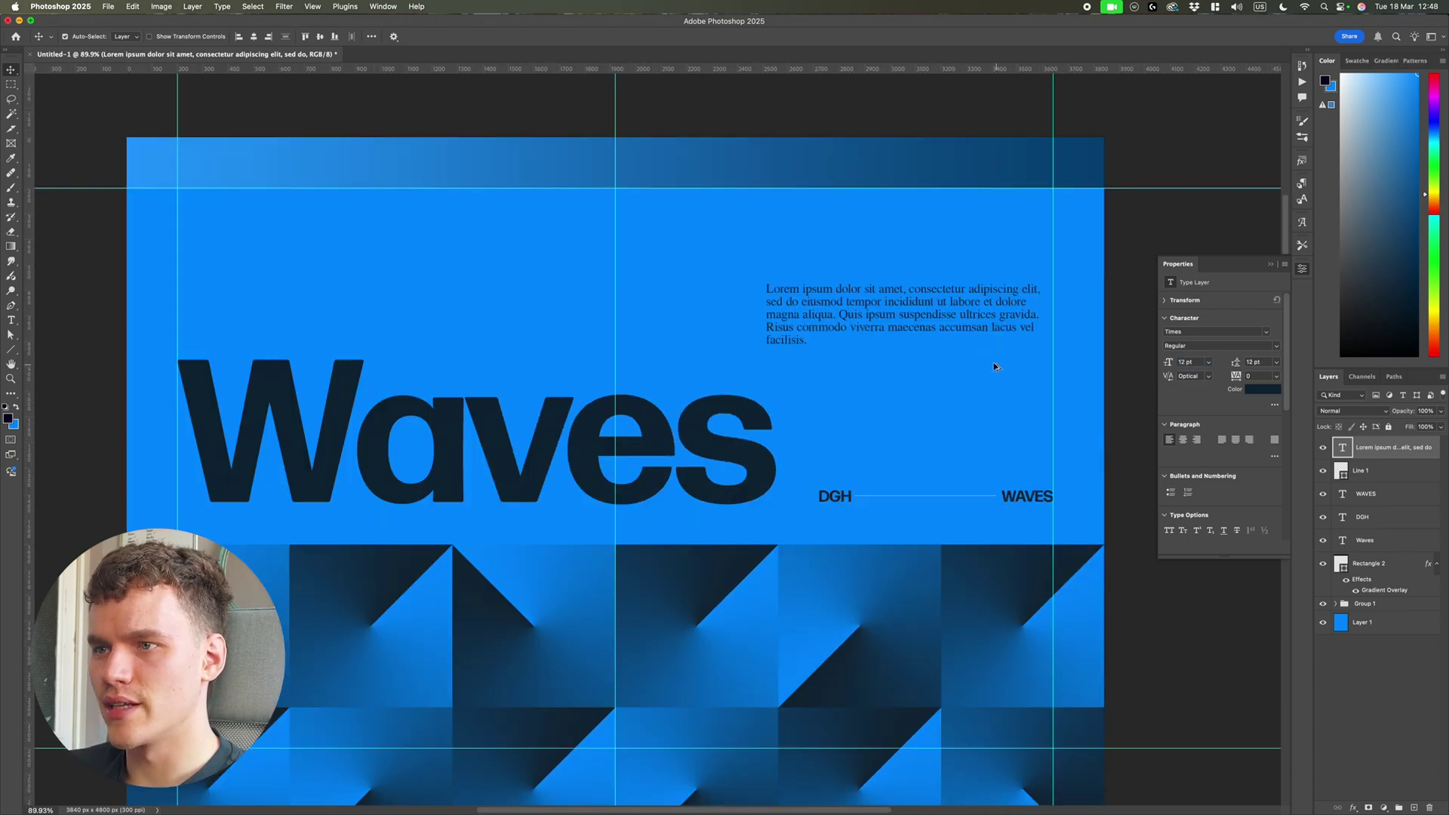
Filter the fonts to sans serif and set the lorem ipsum paragraph in Clash Display Semibold.
{"action": "double_click", "coordinate": [981, 318]}
{"action": "left_click", "coordinate": [1267, 332]}
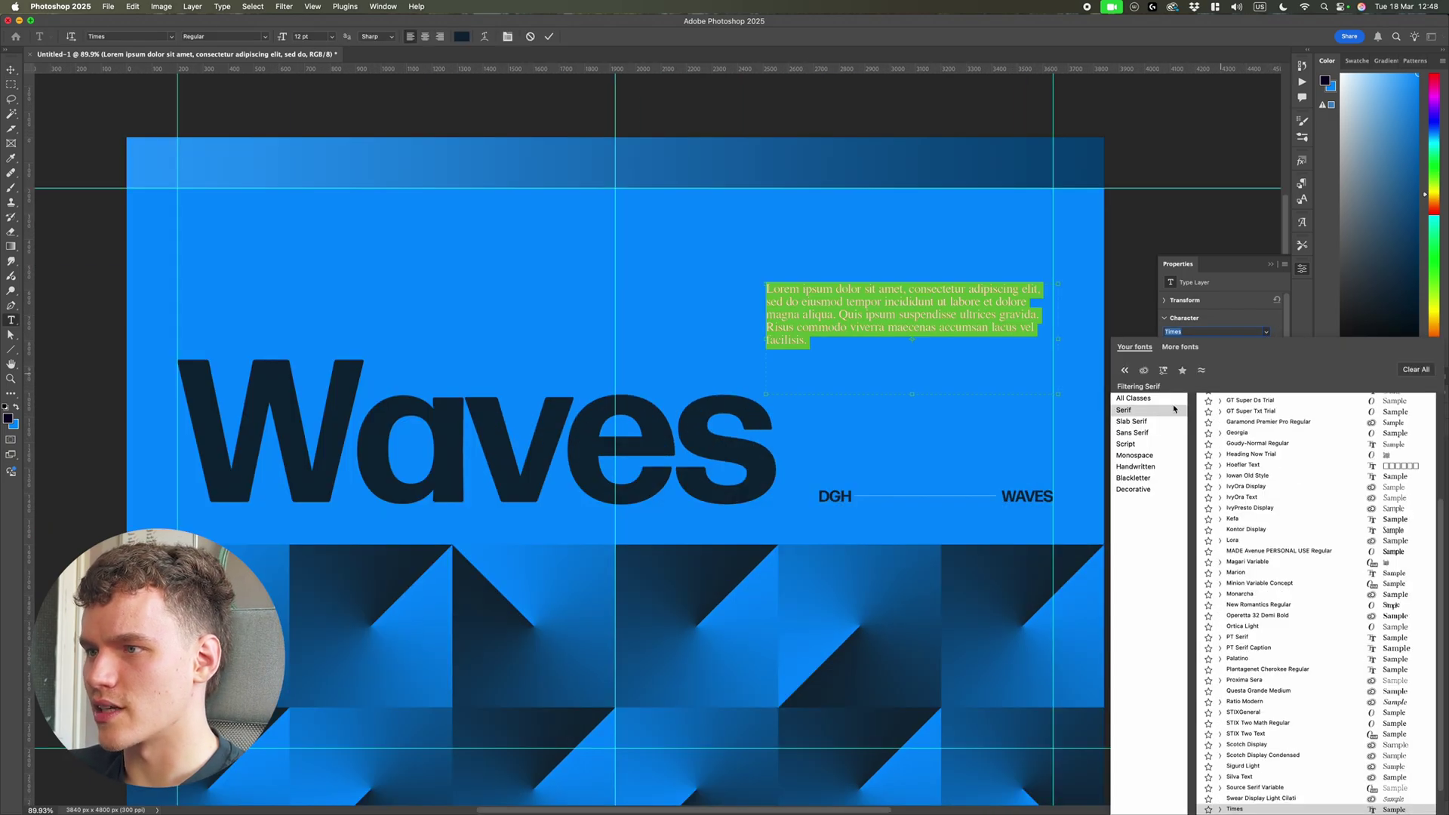
{"action": "left_click", "coordinate": [1219, 507]}
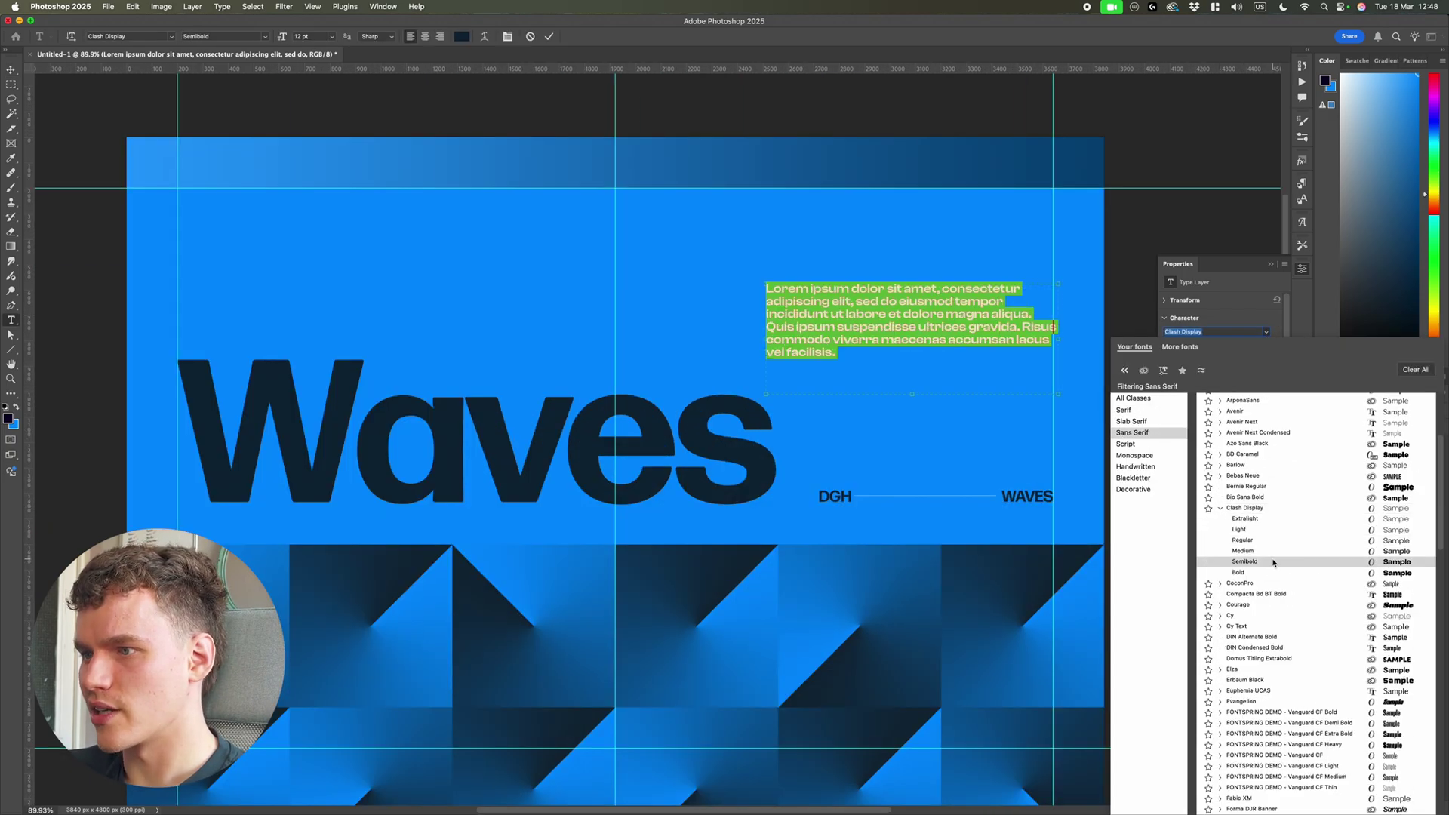
{"action": "left_click", "coordinate": [1273, 563]}
{"action": "key", "text": "super+Return"}
{"action": "scroll", "coordinate": [1019, 395], "scroll_direction": "down", "scroll_amount": 5}
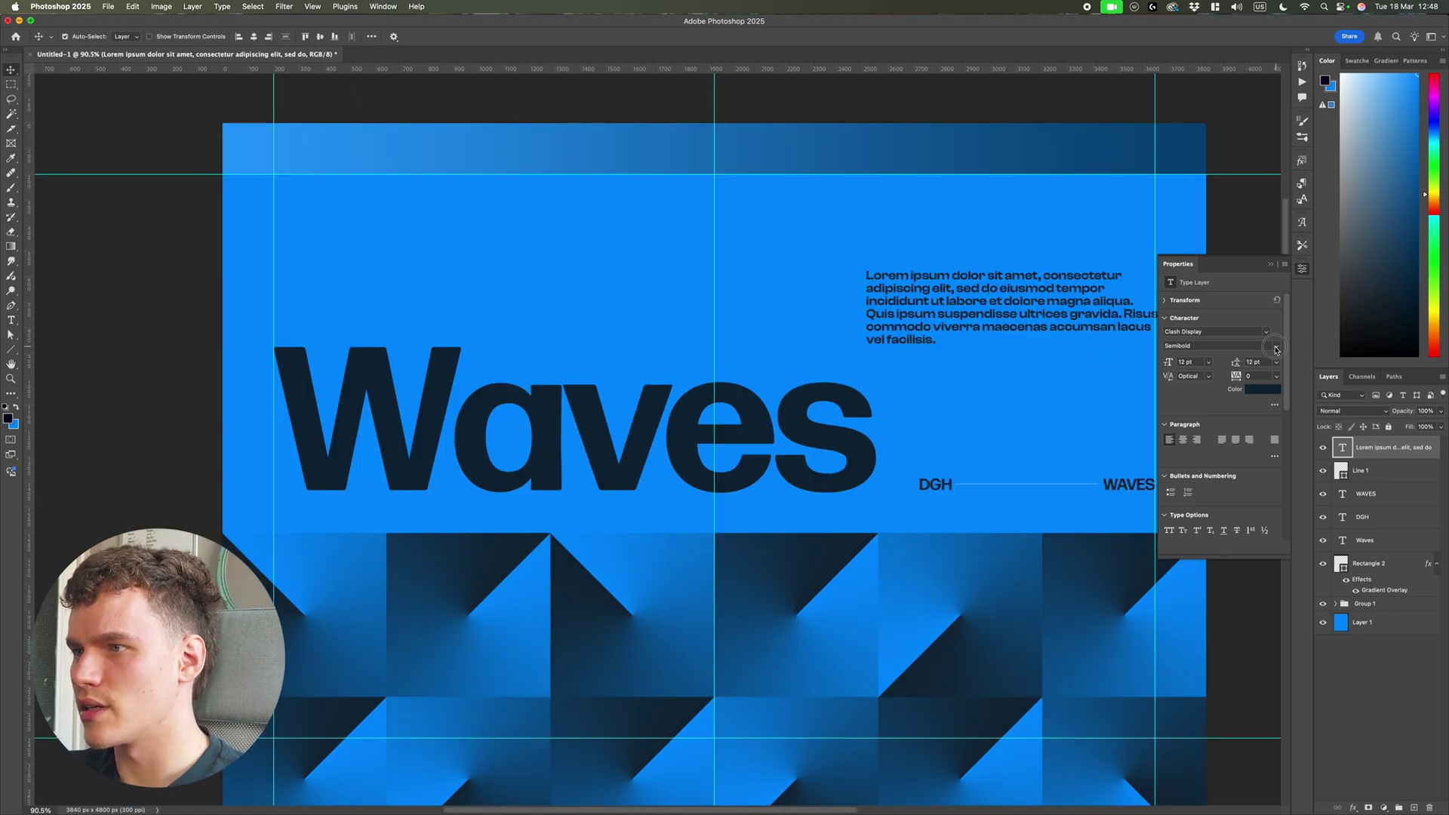
Try the Regular weight of Clash Display on the paragraph, then settle on Medium and check the poster with guides hidden.
{"action": "left_click", "coordinate": [1276, 347]}
{"action": "left_click", "coordinate": [1220, 357]}
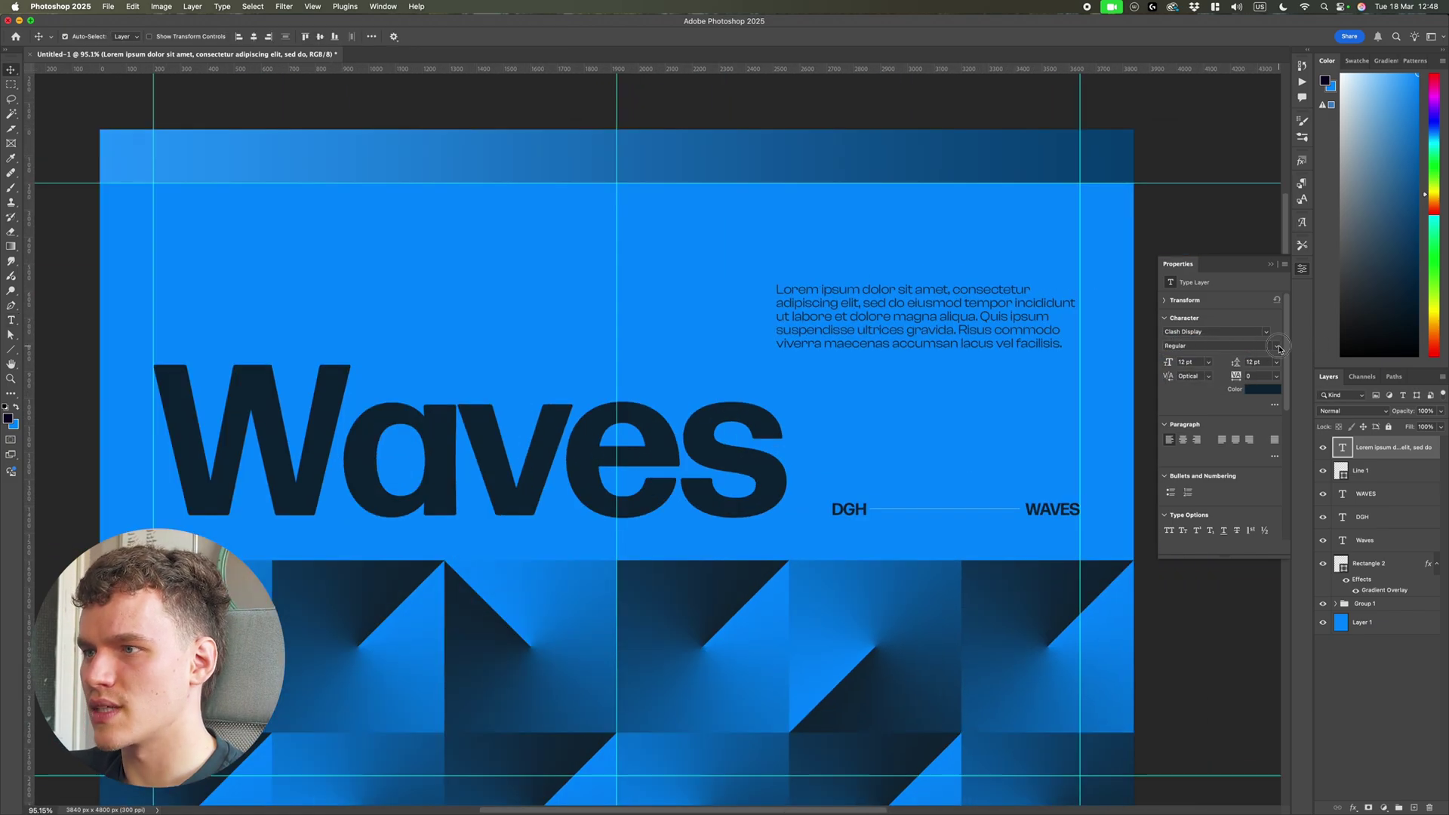
{"action": "left_click", "coordinate": [1277, 347]}
{"action": "left_click", "coordinate": [1220, 365]}
{"action": "scroll", "coordinate": [1053, 359], "scroll_direction": "down", "scroll_amount": 8}
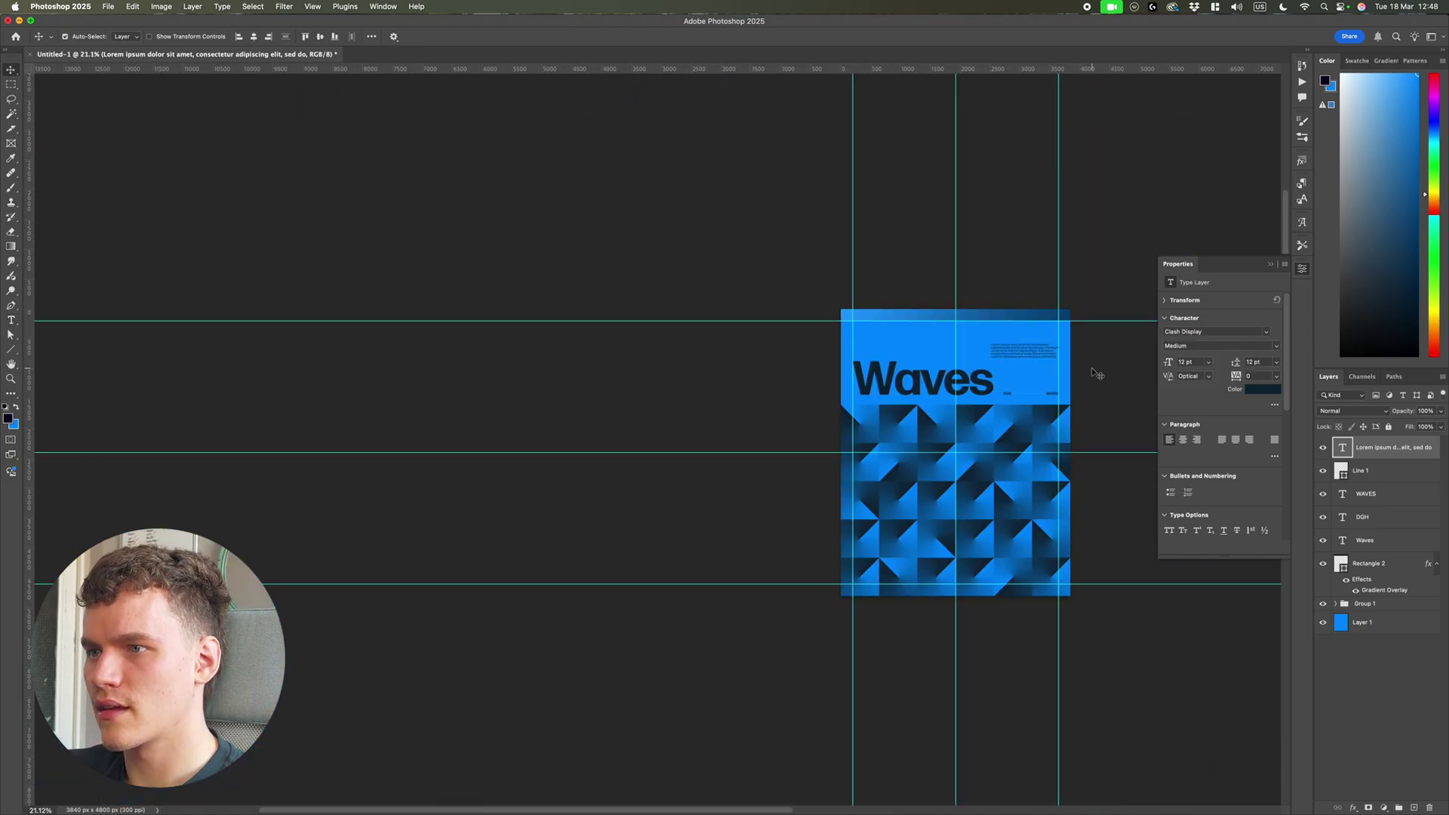
{"action": "key", "text": "super+semicolon"}
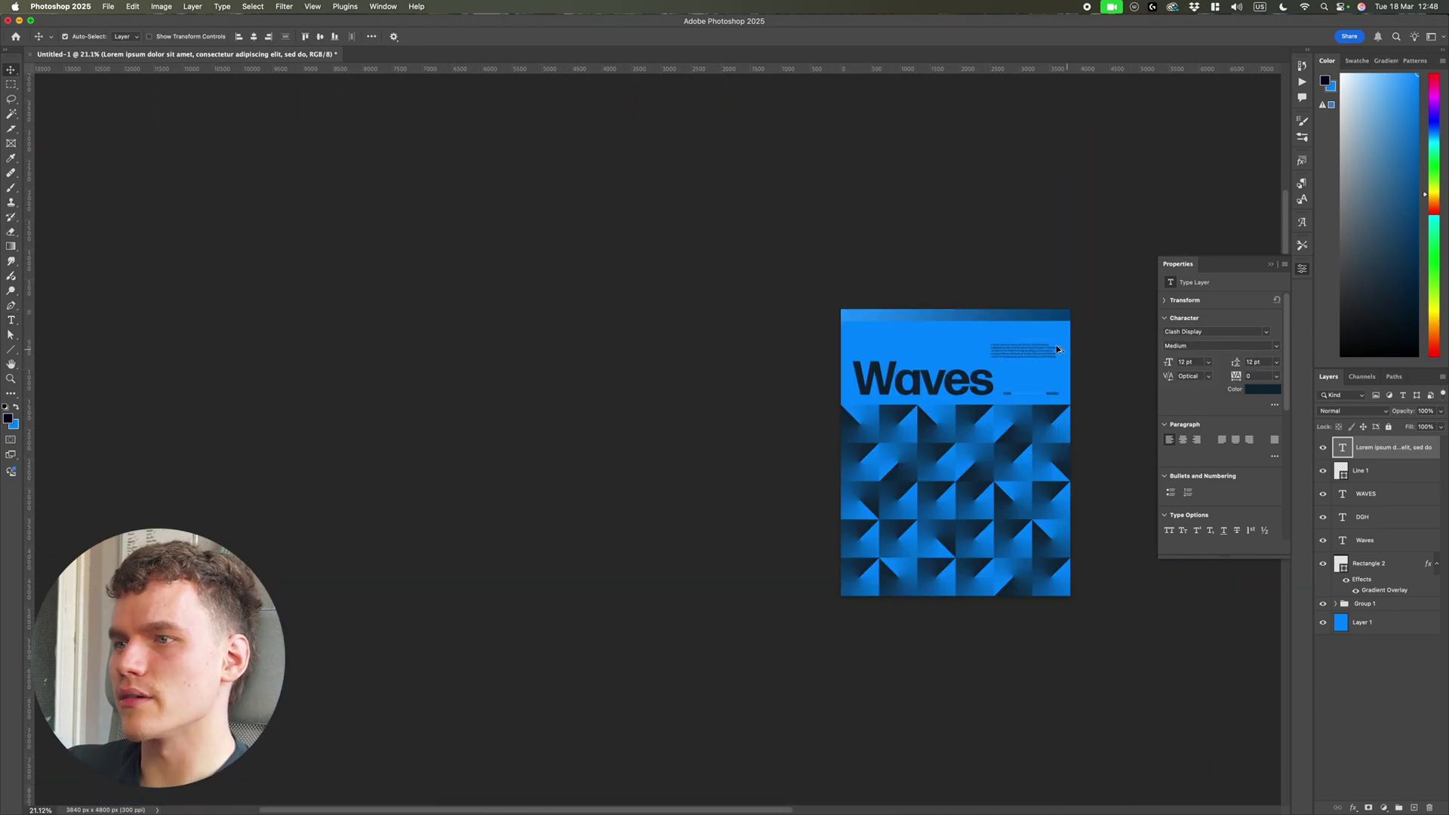
Narrow the paragraph's text box from its right side and lower its top edge slightly.
{"action": "scroll", "coordinate": [1057, 349], "scroll_direction": "up", "scroll_amount": 5}
{"action": "double_click", "coordinate": [1009, 375]}
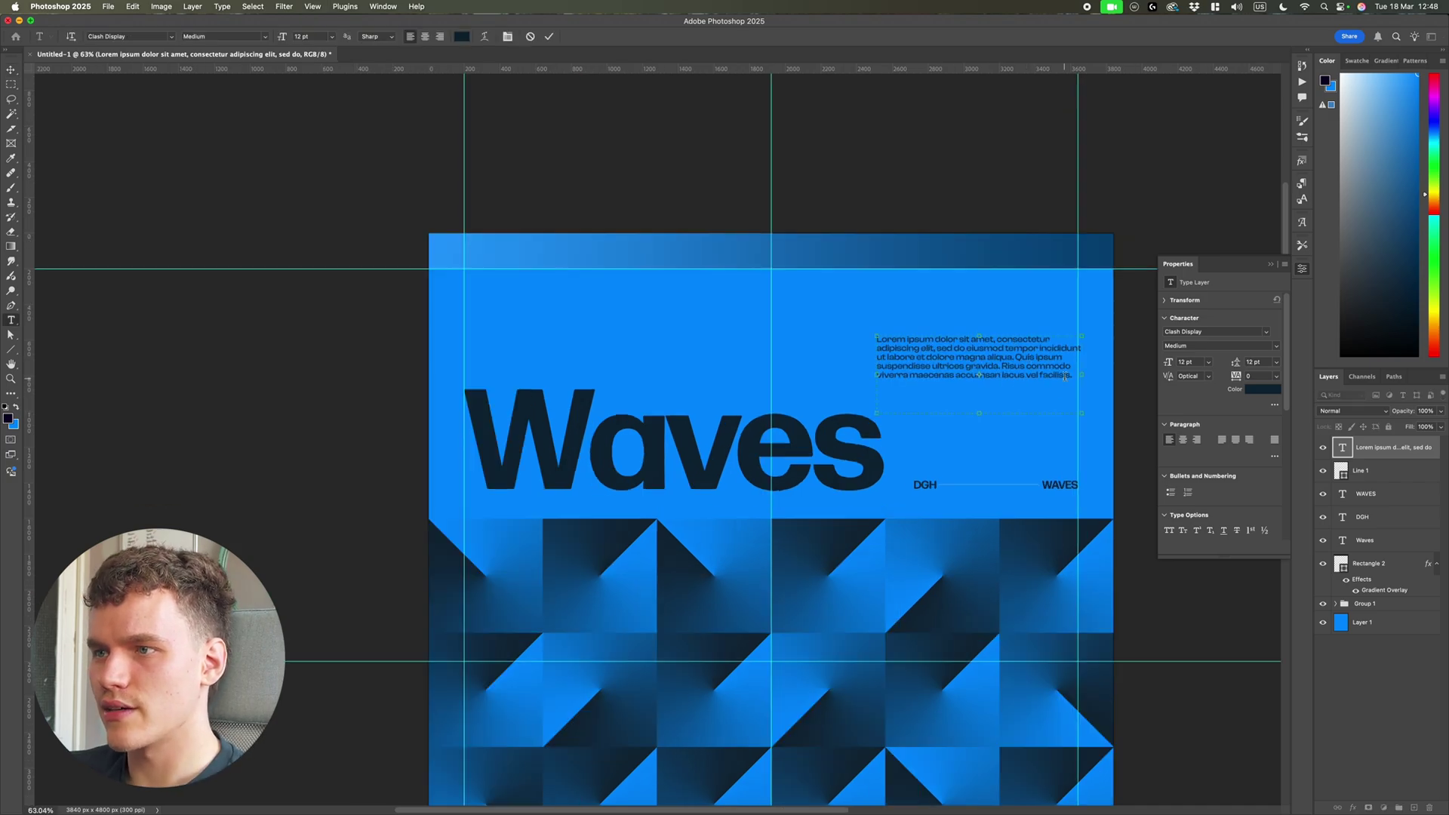
{"action": "left_click_drag", "start_coordinate": [1080, 375], "coordinate": [1022, 375]}
{"action": "left_click_drag", "start_coordinate": [946, 333], "coordinate": [947, 340]}
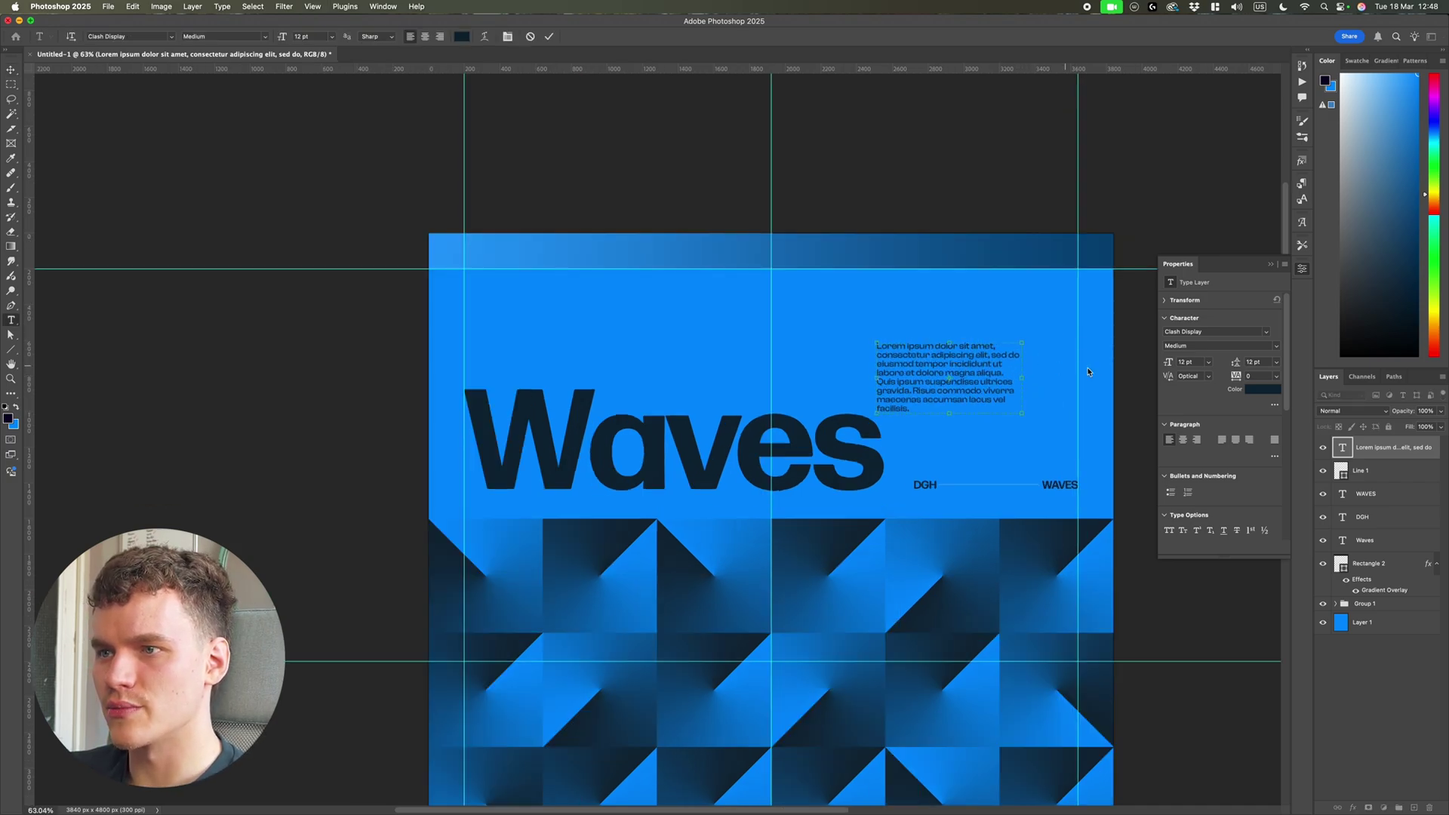
Set the lorem ipsum paragraph to a 10 pt font size with 10 pt leading.
{"action": "key", "text": "super+a"}
{"action": "type", "text": "10"}
{"action": "key", "text": "Return"}
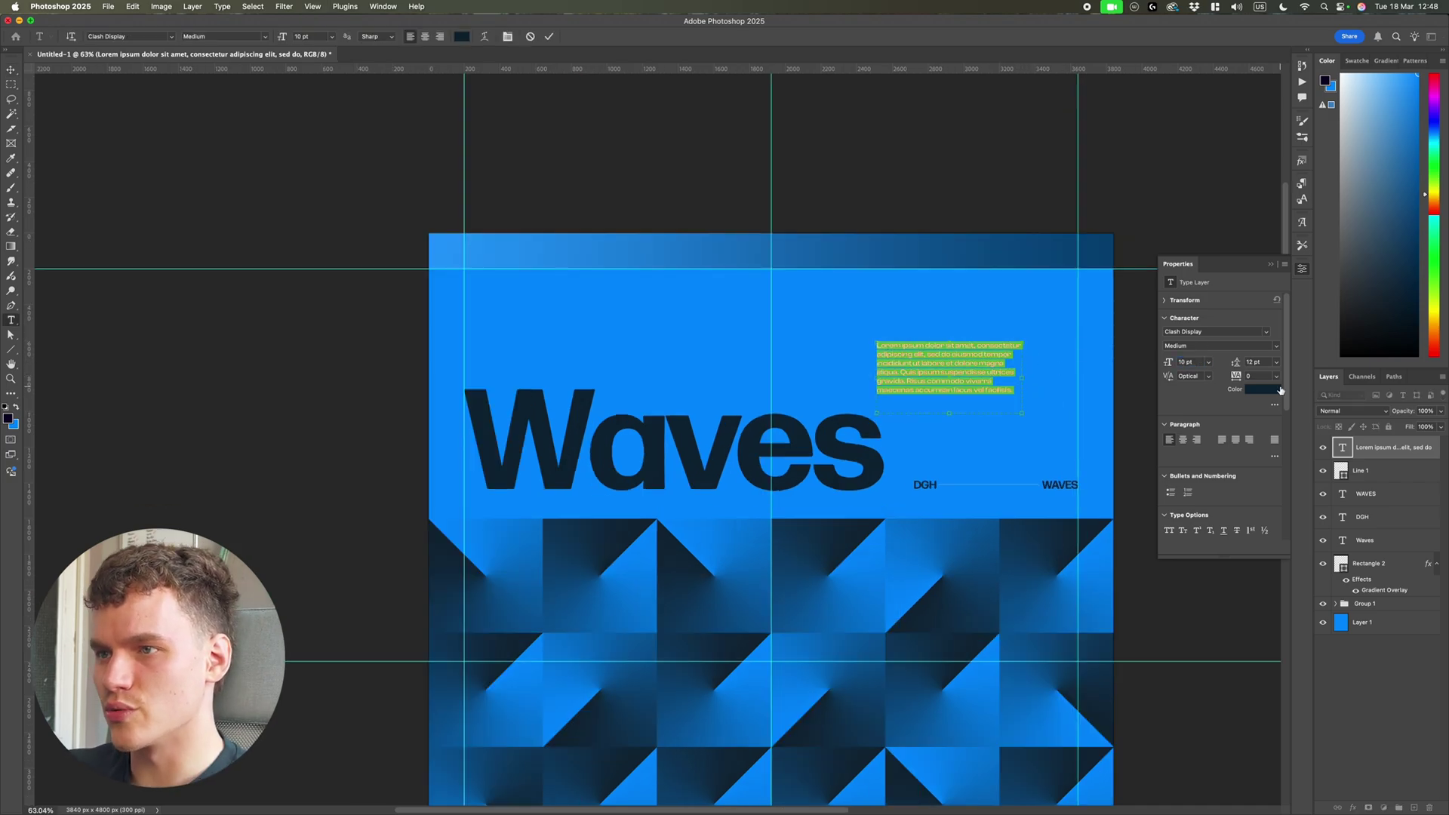
{"action": "type", "text": "10"}
{"action": "key", "text": "Return"}
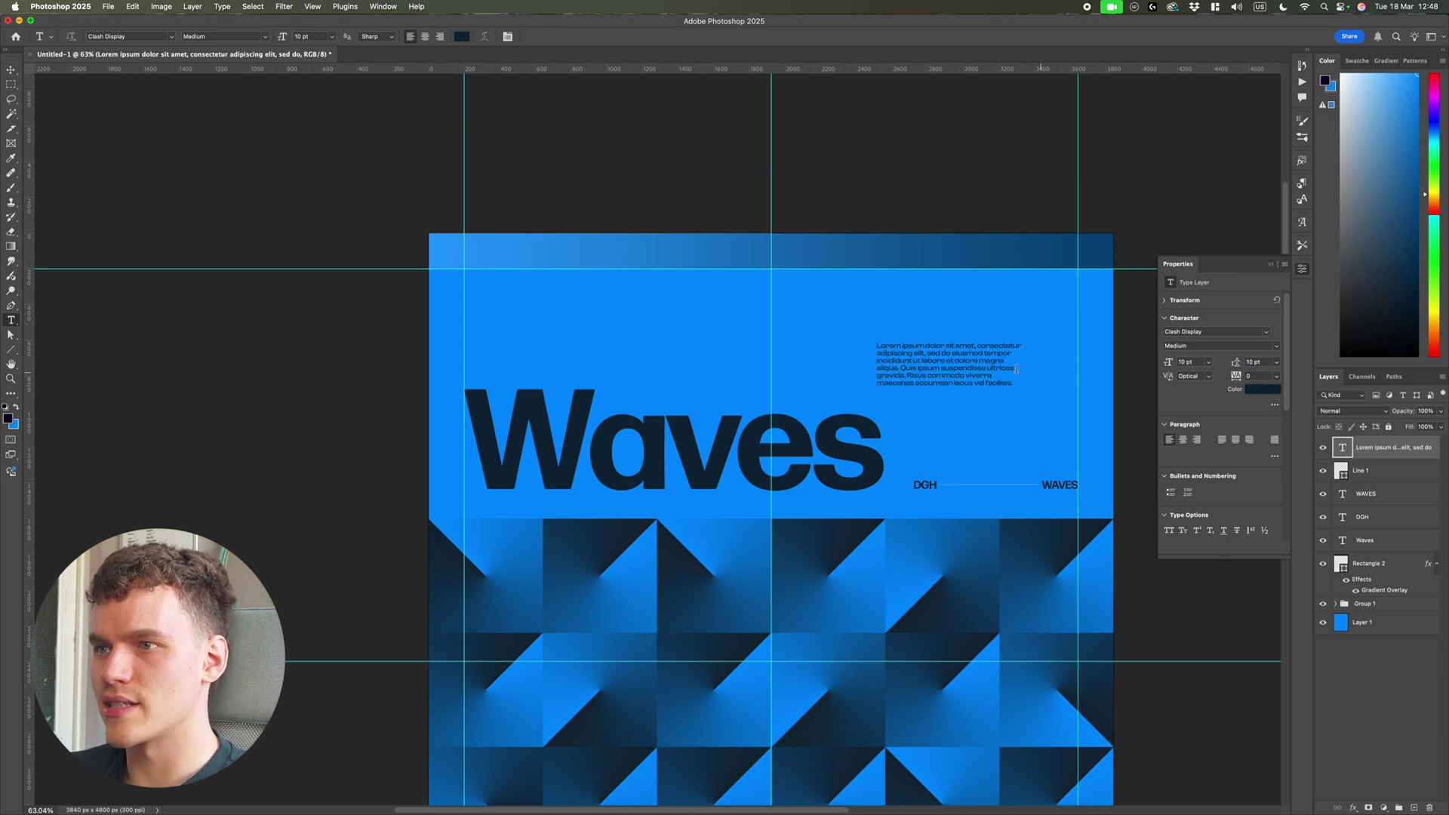
Reposition the paragraph so its left edge lines up with the end of the Waves title, above the DGH label.
{"action": "key", "text": "v"}
{"action": "scroll", "coordinate": [962, 376], "scroll_direction": "up", "scroll_amount": 3}
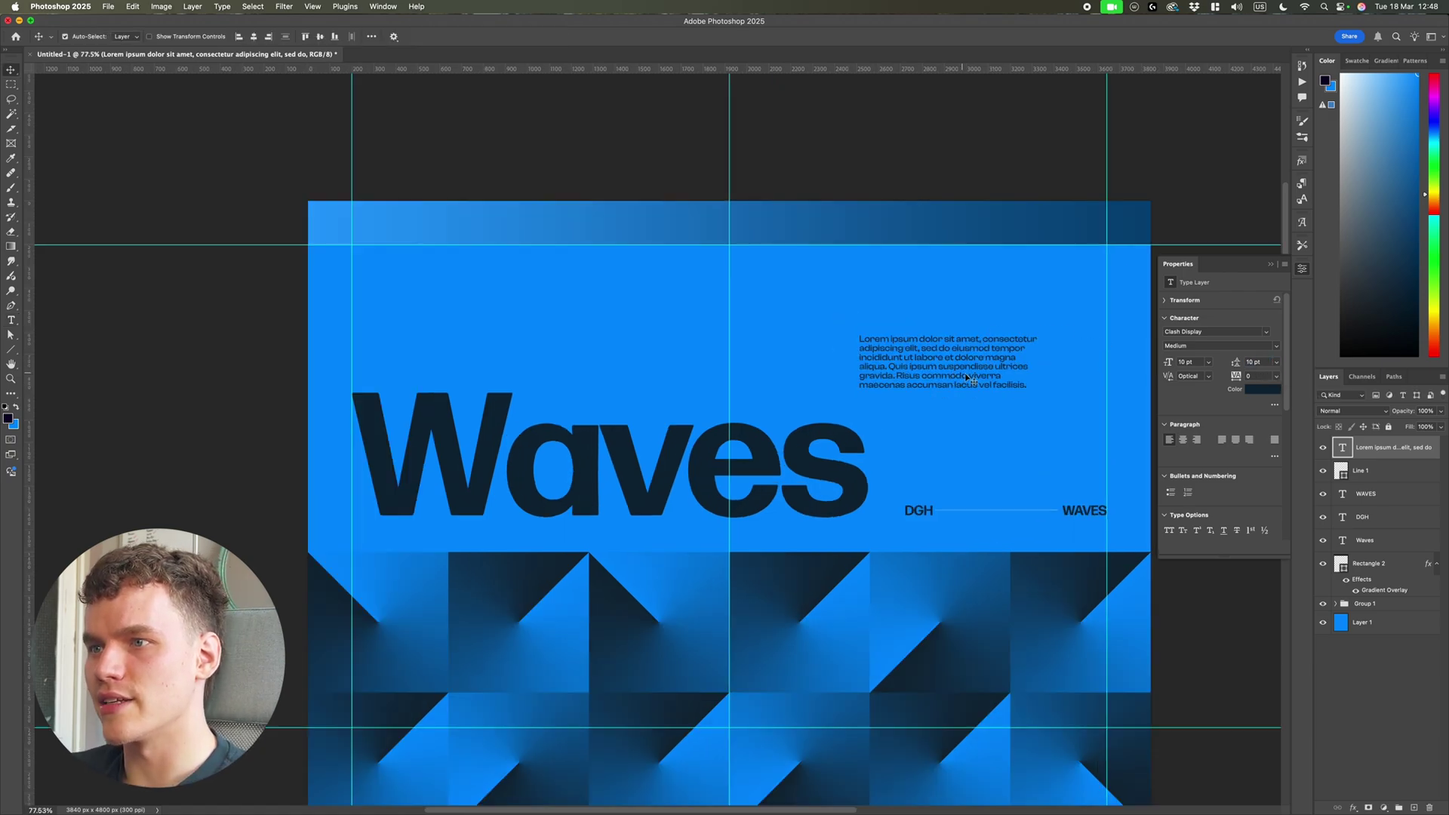
{"action": "left_click_drag", "start_coordinate": [966, 365], "coordinate": [968, 388]}
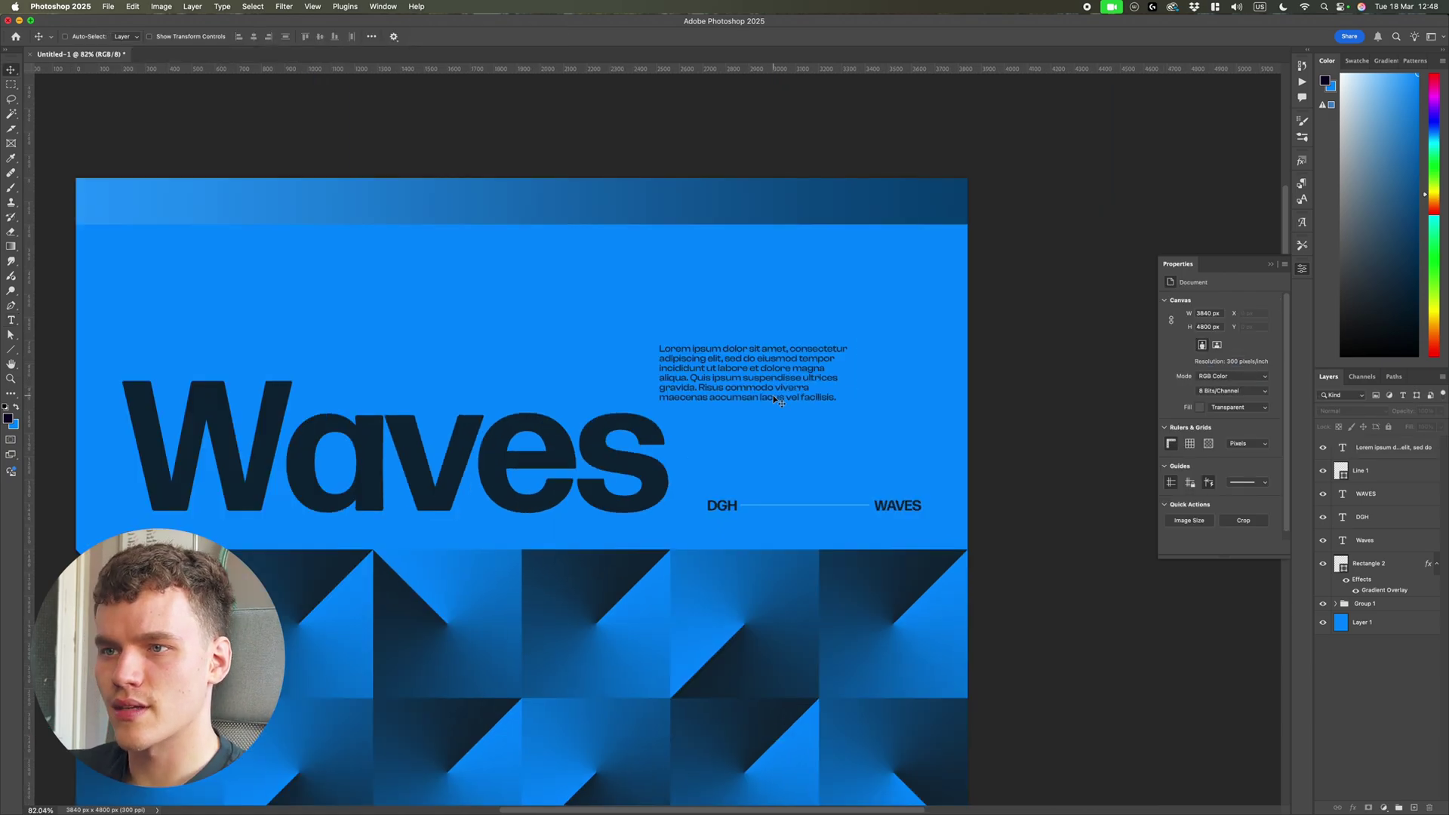
{"action": "key", "text": "super+semicolon"}
{"action": "left_click_drag", "start_coordinate": [767, 391], "coordinate": [776, 372]}
{"action": "scroll", "coordinate": [775, 371], "scroll_direction": "down", "scroll_amount": 5}
{"action": "key", "text": "super+semicolon"}
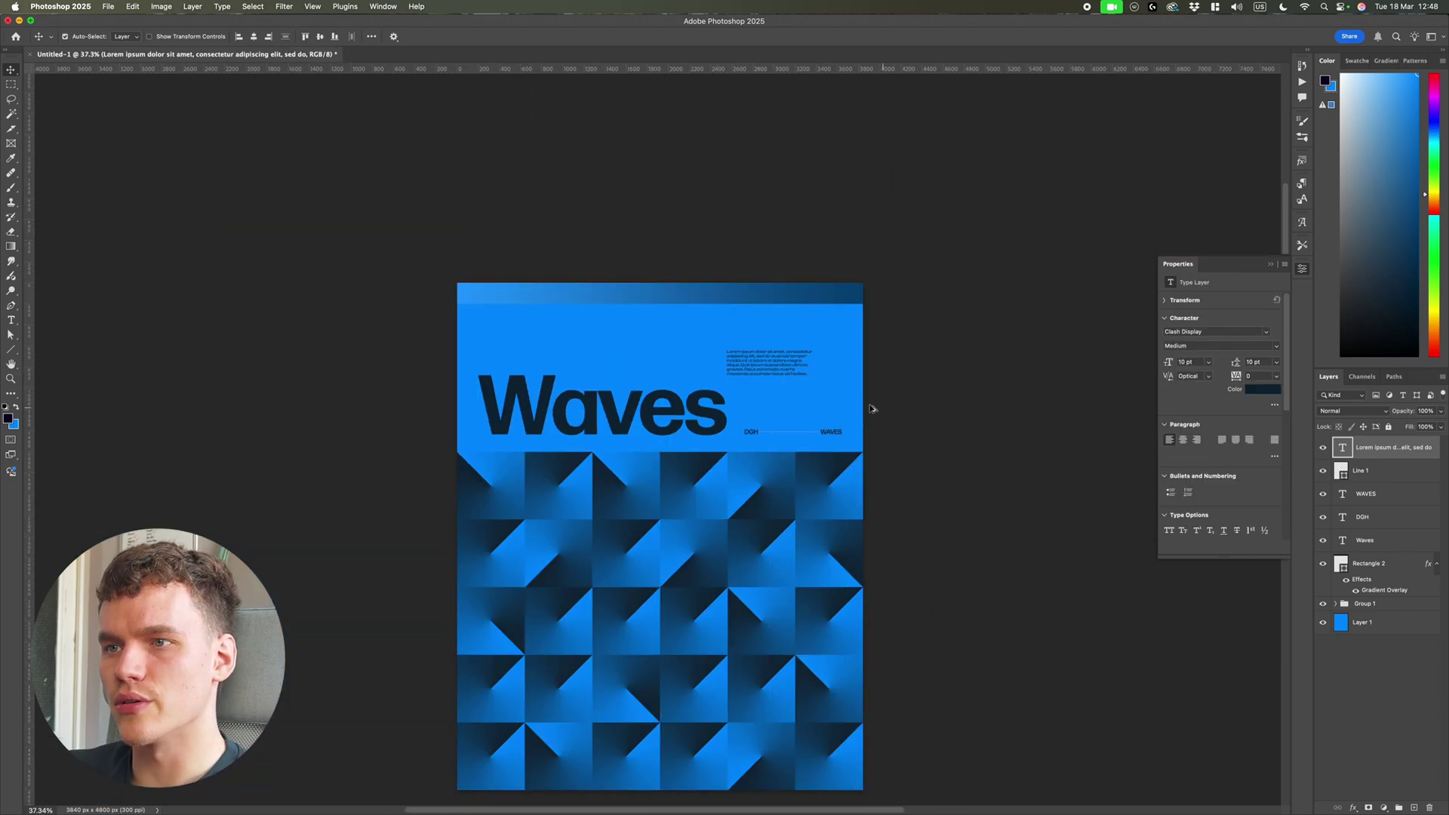
Replace the lorem ipsum with the paragraph beginning "A continuous motion, shifting and reshaping itself without beginning or end. Colors blend, collide, and dissolve".
{"action": "double_click", "coordinate": [817, 331]}
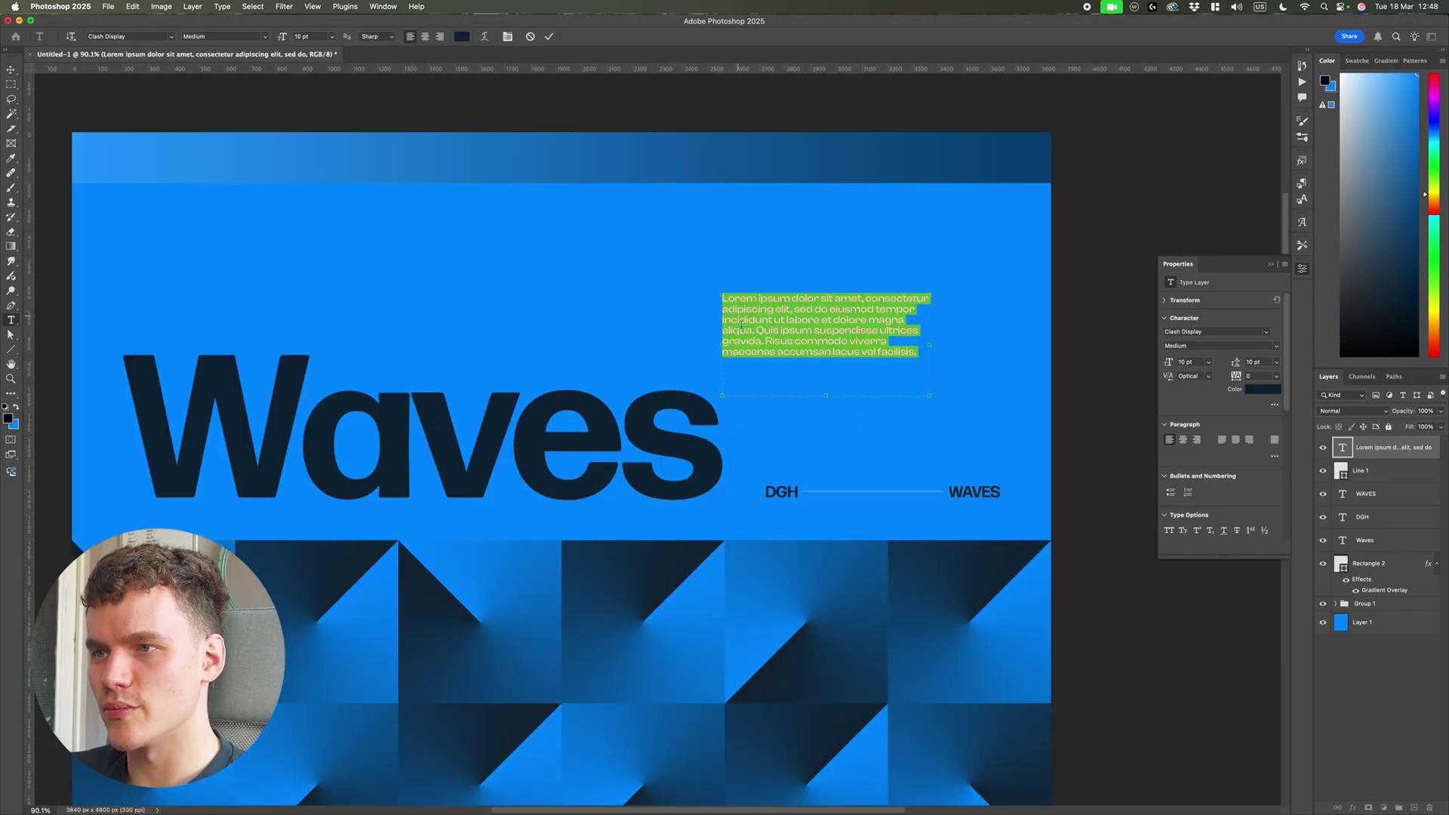
{"action": "type", "text": "A continuous motion, shifting and reshaping itself without beginning or end. Colors blend, collide, and dissolve—never static, never still. A rhythm without a beat, a current without a shore, moving between the tangible and the imagined."}
{"action": "key", "text": "super+Return"}
{"action": "scroll", "coordinate": [860, 332], "scroll_direction": "down", "scroll_amount": 4}
{"action": "scroll", "coordinate": [860, 332], "scroll_direction": "up", "scroll_amount": 8}
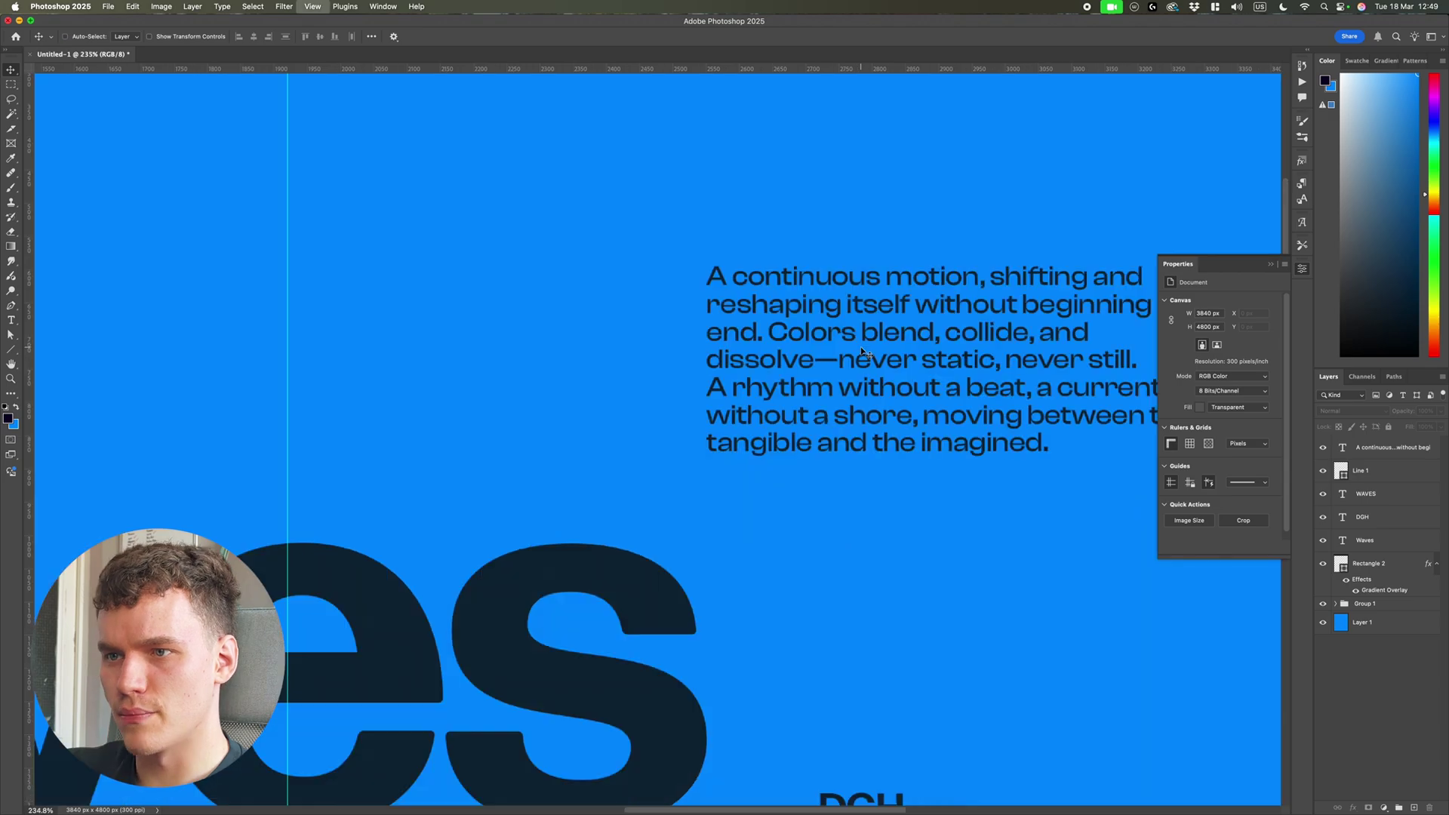
{"action": "scroll", "coordinate": [863, 352], "scroll_direction": "down", "scroll_amount": 5}
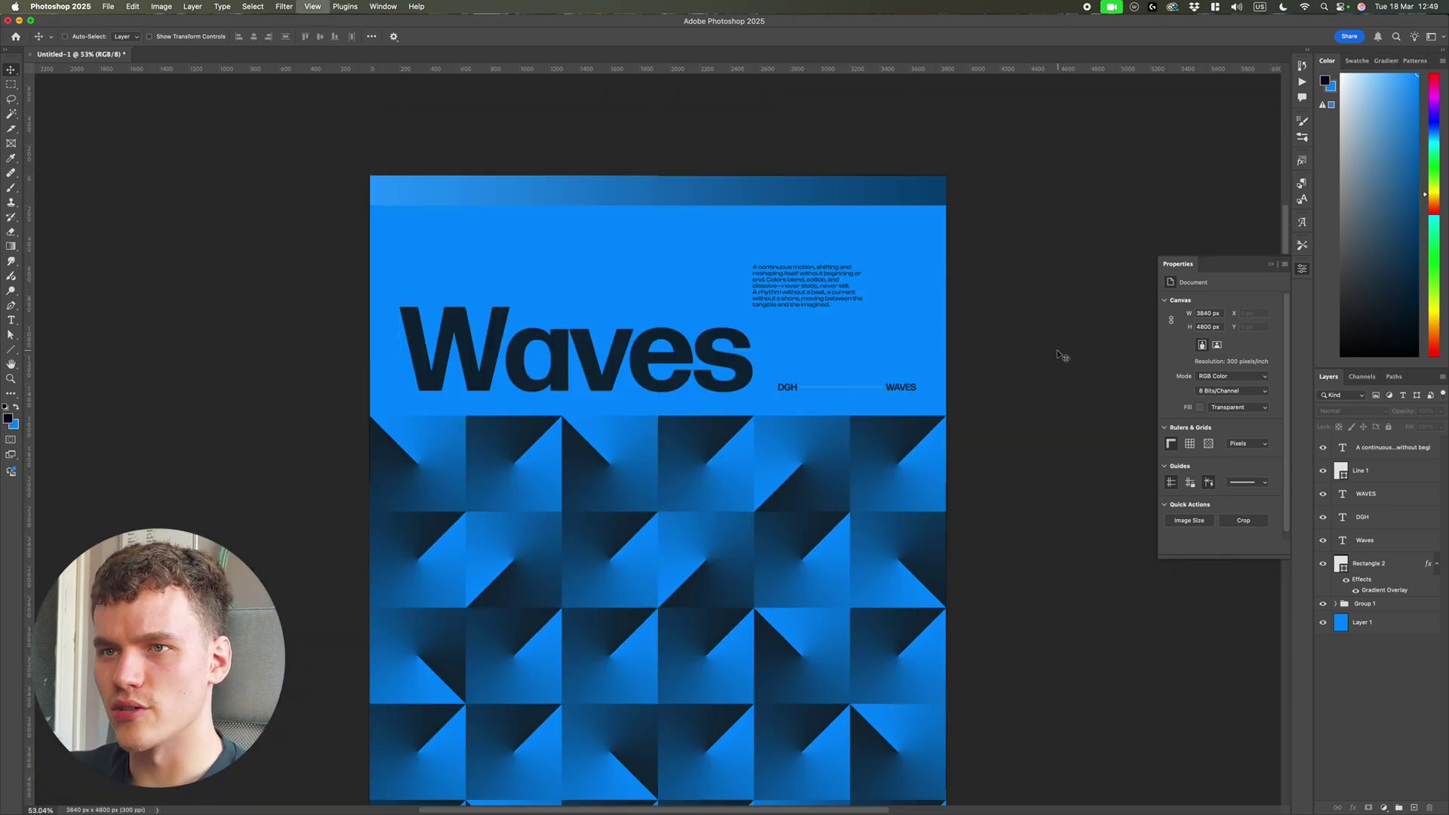
{"action": "scroll", "coordinate": [1059, 352], "scroll_direction": "up", "scroll_amount": 2}
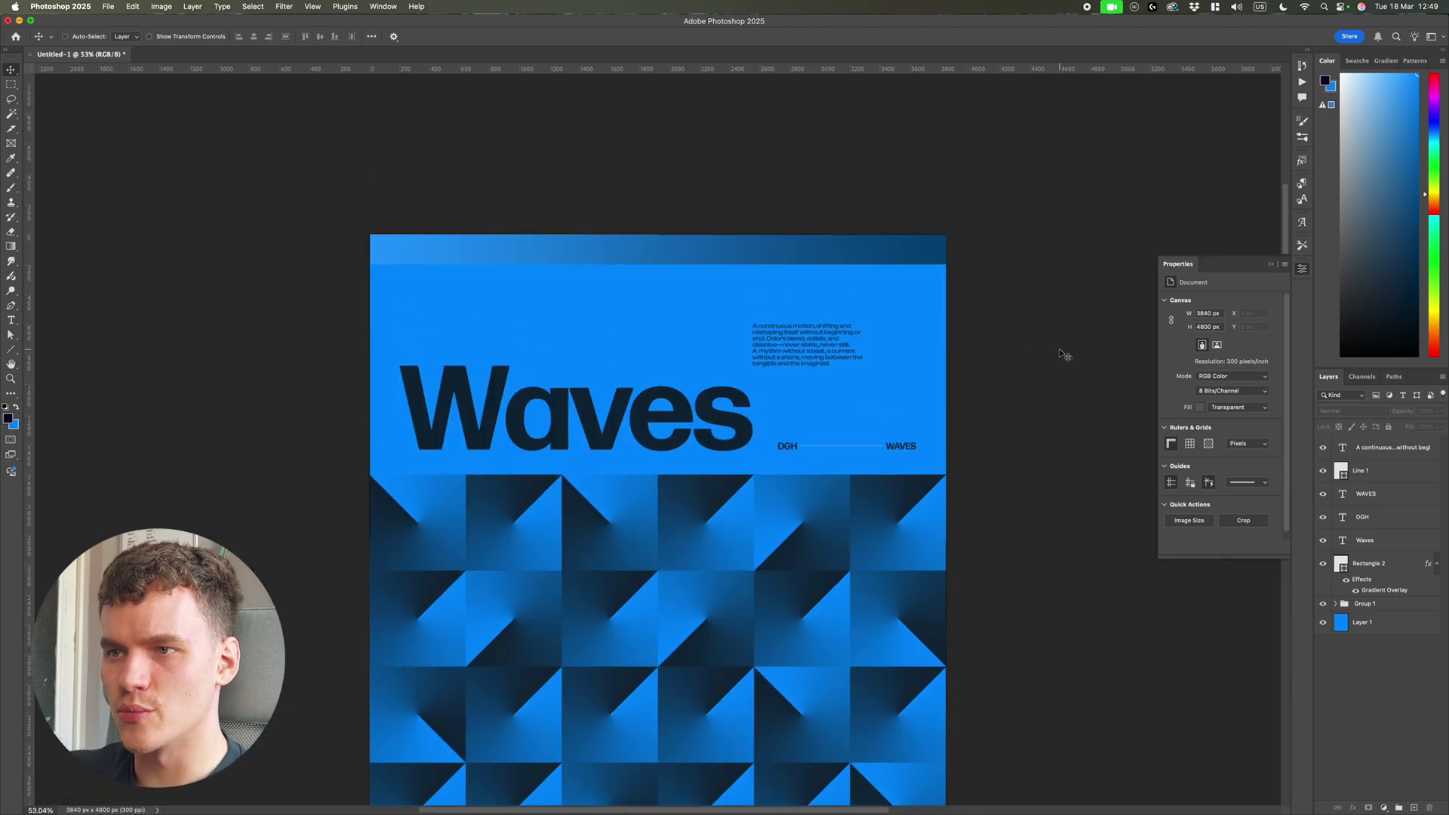
Draw a short vertical line about 62 px long in the blue area above the Waves title.
{"action": "left_click", "coordinate": [11, 349]}
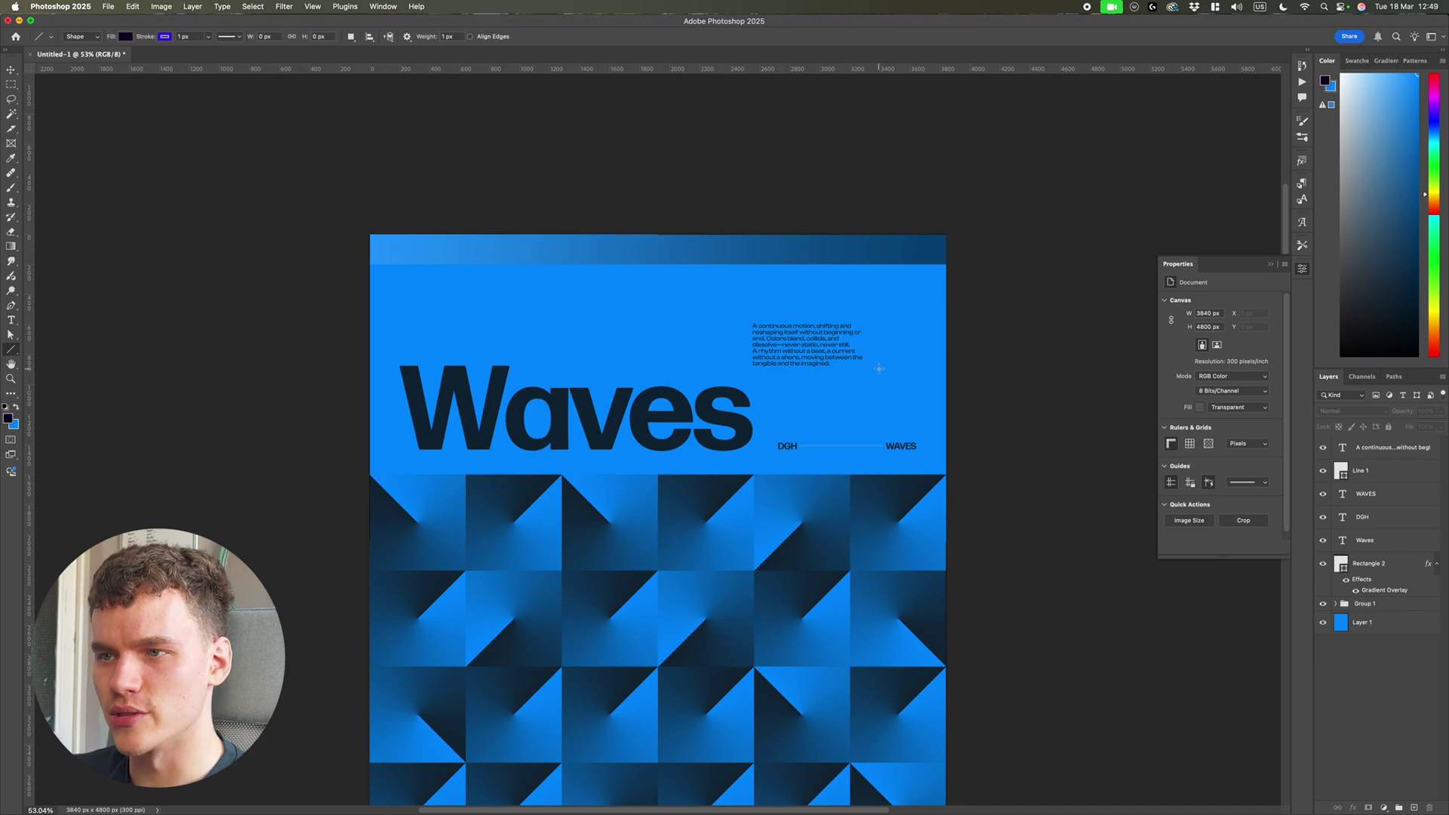
{"action": "scroll", "coordinate": [757, 358], "scroll_direction": "up", "scroll_amount": 5}
{"action": "scroll", "coordinate": [598, 356], "scroll_direction": "up", "scroll_amount": 3}
{"action": "scroll", "coordinate": [524, 346], "scroll_direction": "left", "scroll_amount": 3}
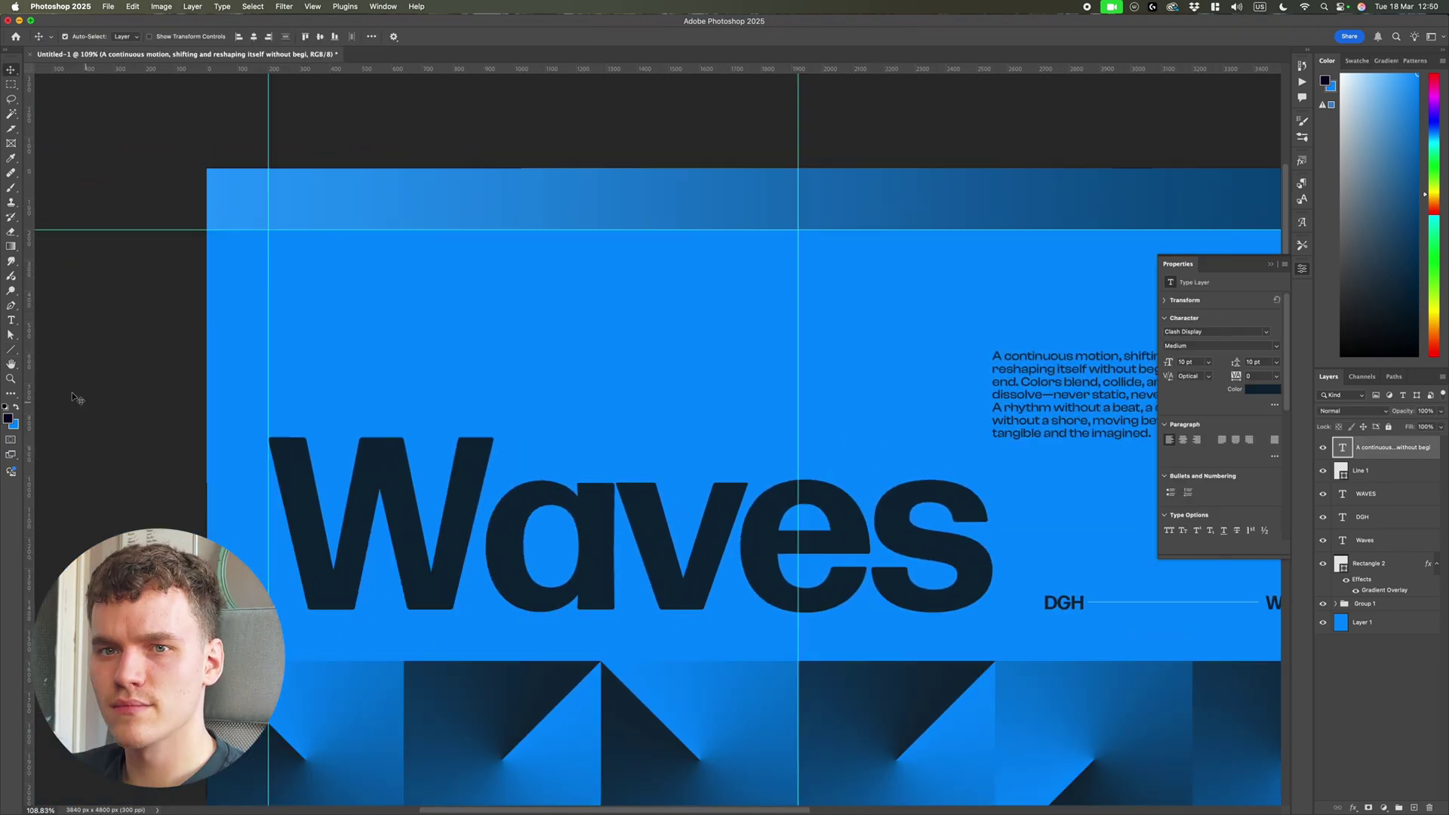
{"action": "left_click", "coordinate": [15, 350]}
{"action": "scroll", "coordinate": [791, 372], "scroll_direction": "up", "scroll_amount": 3}
{"action": "left_click_drag", "start_coordinate": [709, 367], "coordinate": [707, 394]}
{"action": "scroll", "coordinate": [708, 394], "scroll_direction": "up", "scroll_amount": 10}
{"action": "key", "text": "v"}
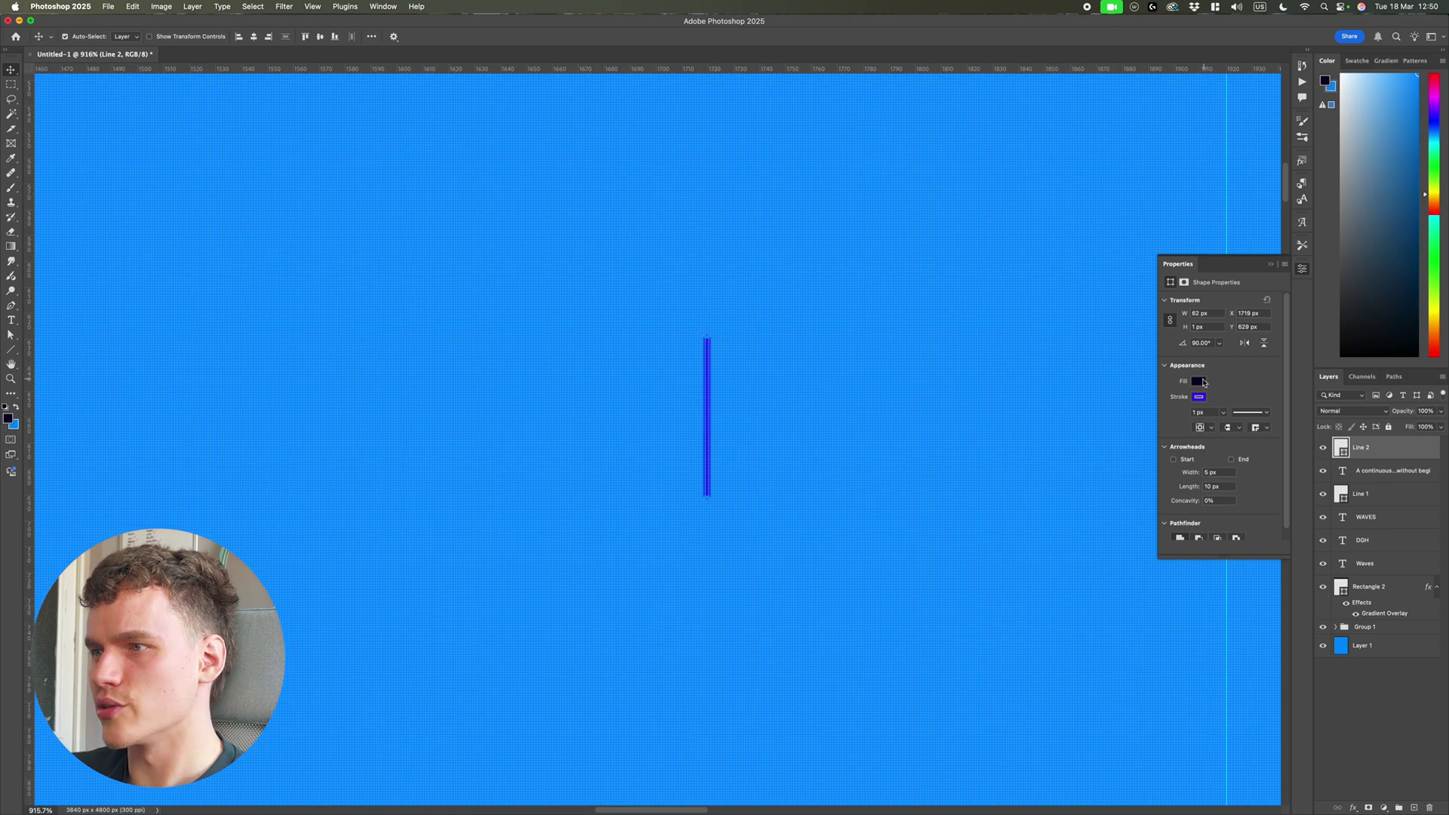
Remove the short line's fill and give it a dark navy stroke 4 px wide.
{"action": "left_click", "coordinate": [1201, 382]}
{"action": "left_click", "coordinate": [1173, 405]}
{"action": "left_click", "coordinate": [1199, 381]}
{"action": "left_click", "coordinate": [1198, 397]}
{"action": "left_click", "coordinate": [1173, 455]}
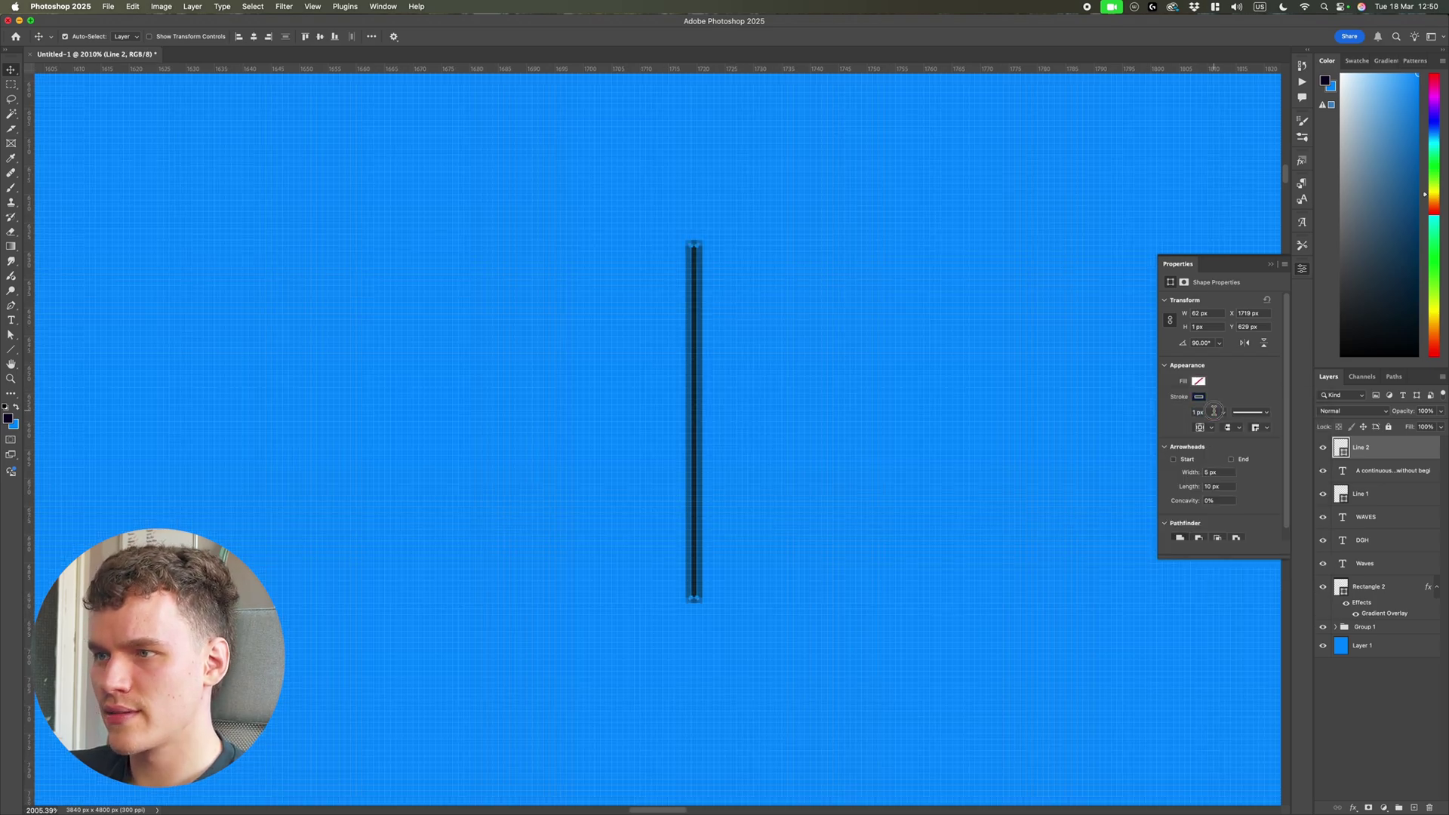
{"action": "key", "text": "Return"}
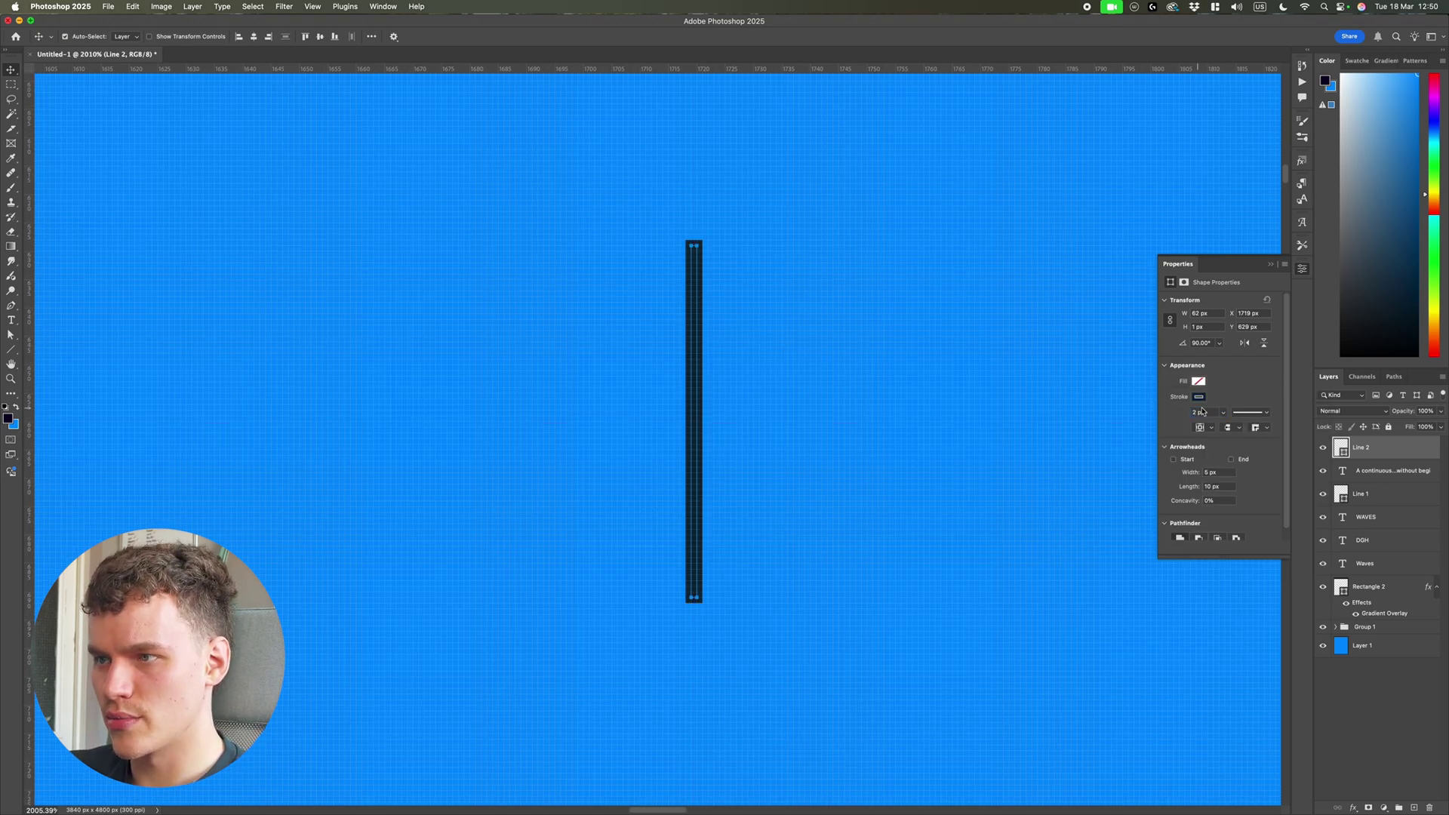
{"action": "key", "text": "Return"}
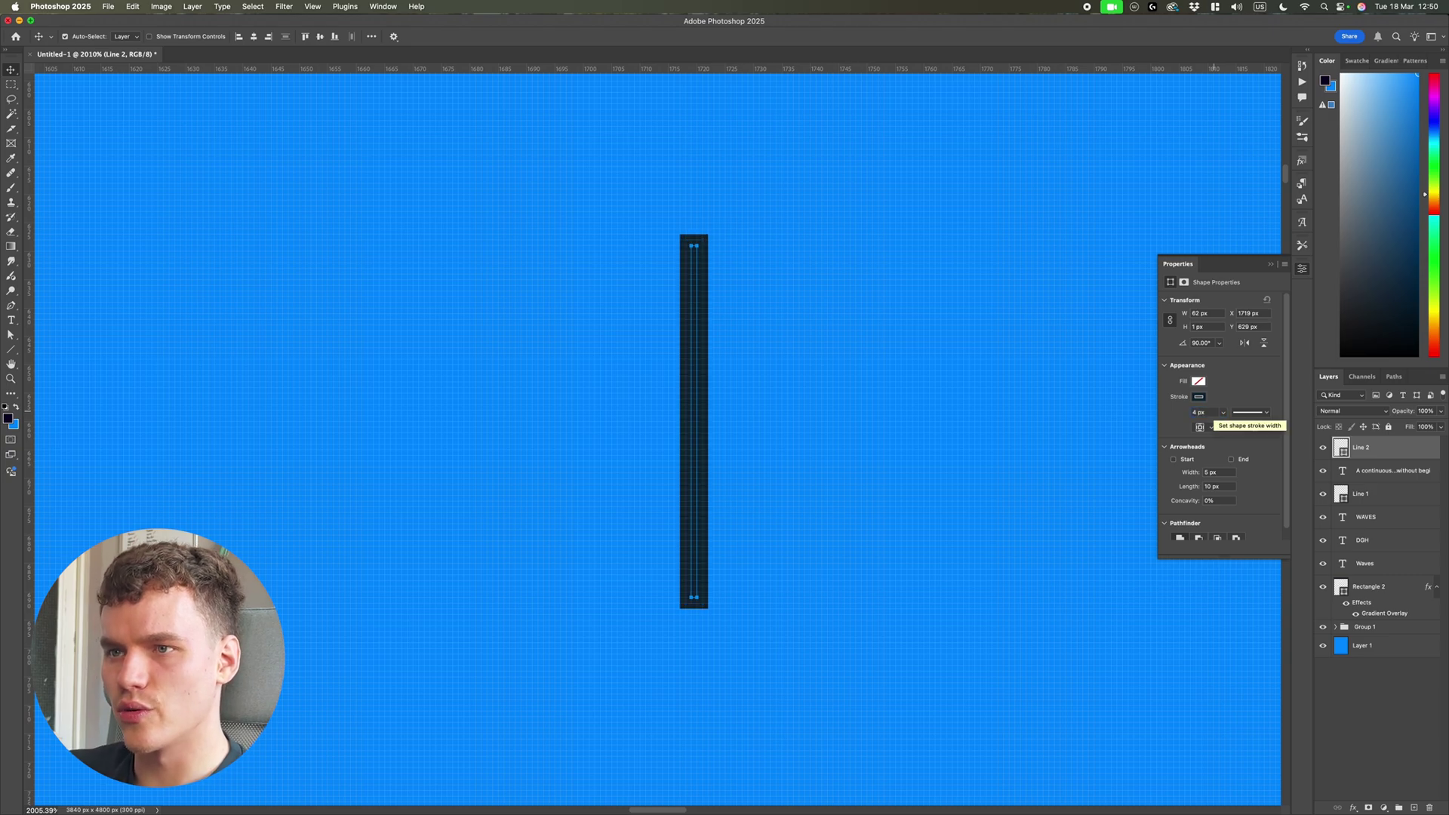
Duplicate the line, rotate the copy 90° and align both lines' centers to form a plus sign with 5 px strokes.
{"action": "key", "text": "super+j"}
{"action": "key", "text": "super+t"}
{"action": "left_click_drag", "start_coordinate": [744, 533], "coordinate": [825, 369]}
{"action": "key", "text": "Return"}
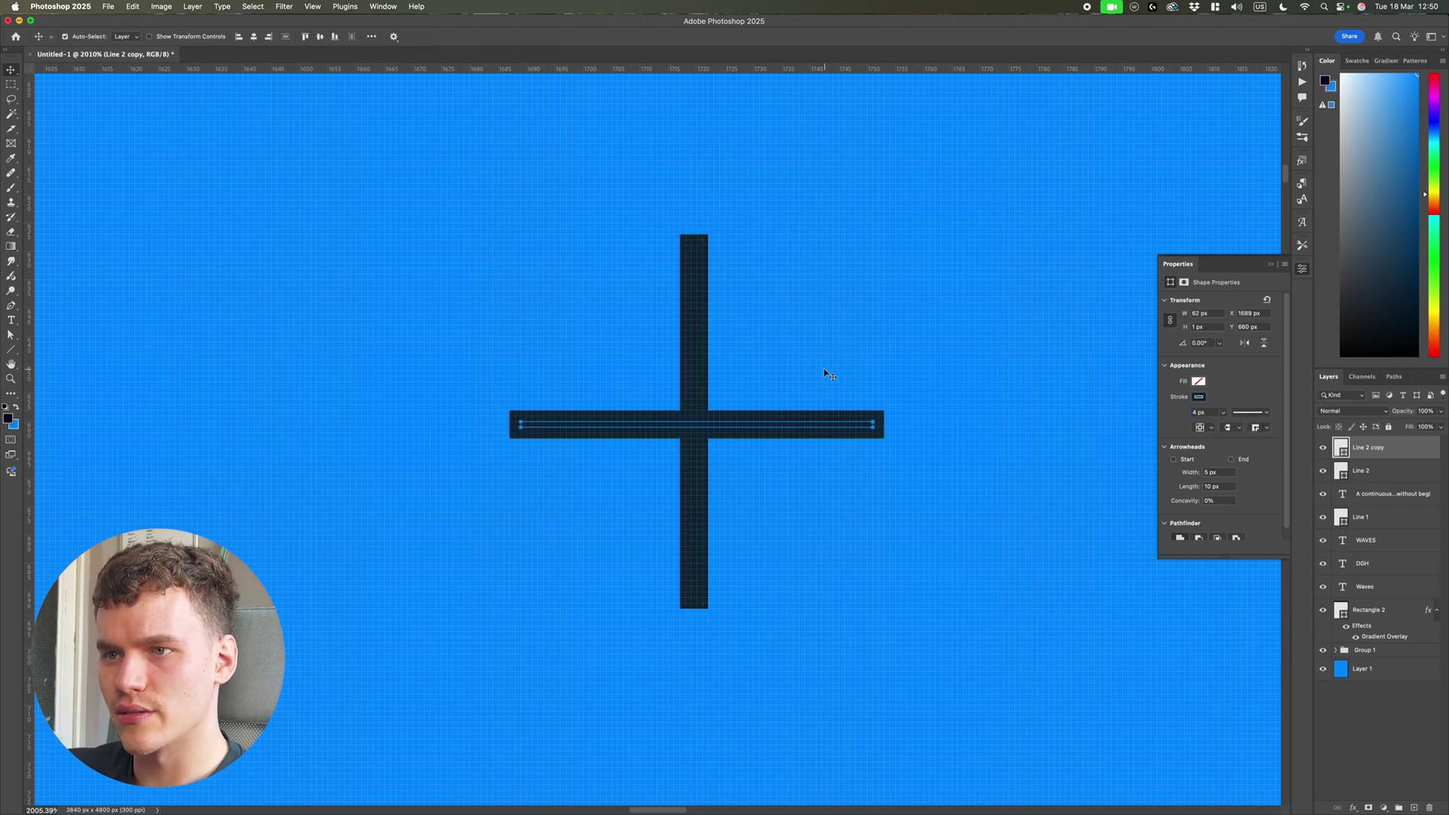
{"action": "left_click", "coordinate": [701, 469], "text": "shift"}
{"action": "scroll", "coordinate": [703, 460], "scroll_direction": "down", "scroll_amount": 10}
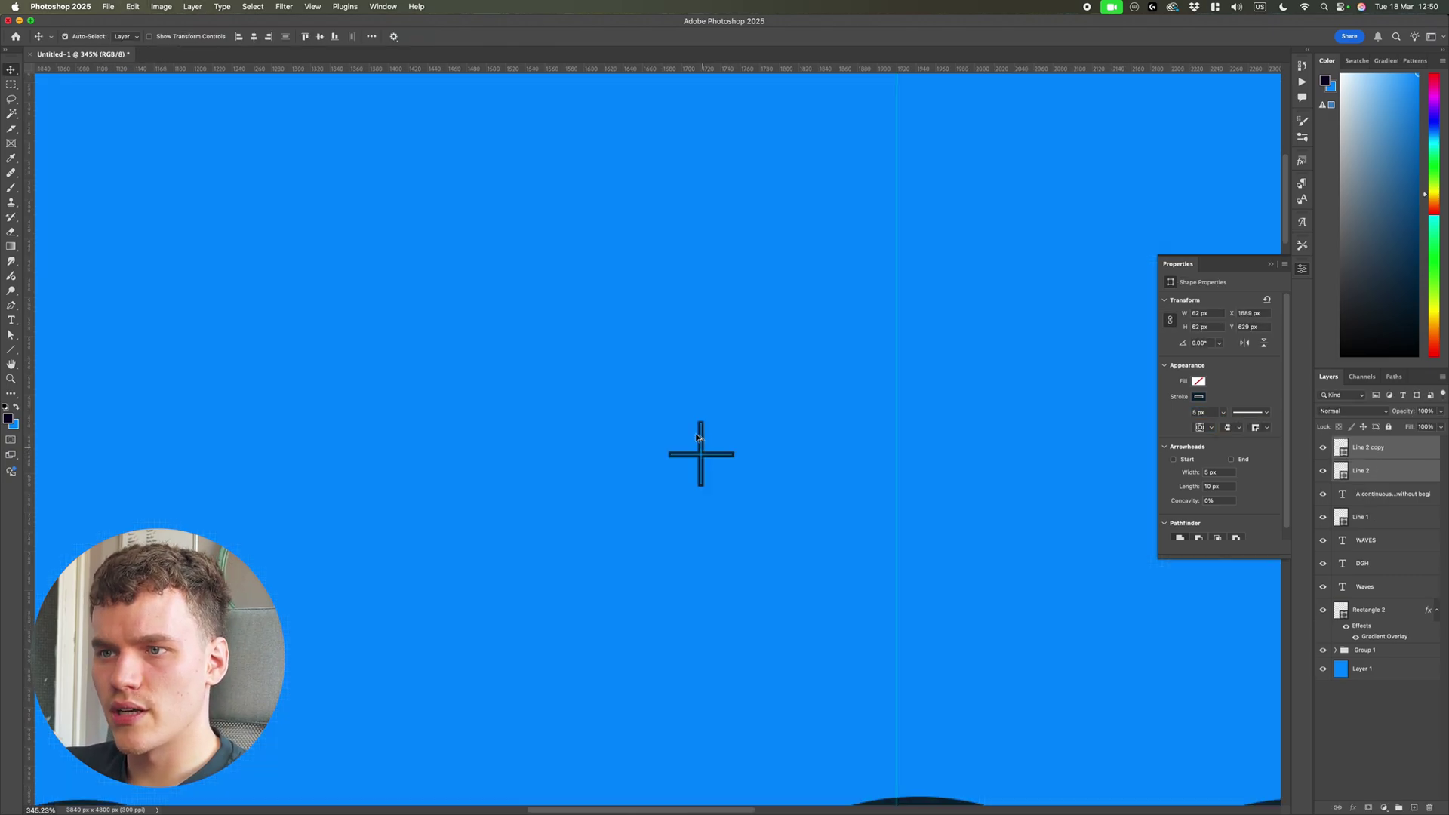
{"action": "left_click", "coordinate": [320, 37]}
{"action": "left_click", "coordinate": [255, 36]}
Move the plus sign below the Waves title and merge its two line layers into one shape.
{"action": "scroll", "coordinate": [785, 460], "scroll_direction": "down", "scroll_amount": 10}
{"action": "scroll", "coordinate": [778, 475], "scroll_direction": "up", "scroll_amount": 10}
{"action": "key", "text": "super+t"}
{"action": "left_click_drag", "start_coordinate": [777, 181], "coordinate": [577, 29]}
{"action": "scroll", "coordinate": [601, 223], "scroll_direction": "down", "scroll_amount": 2}
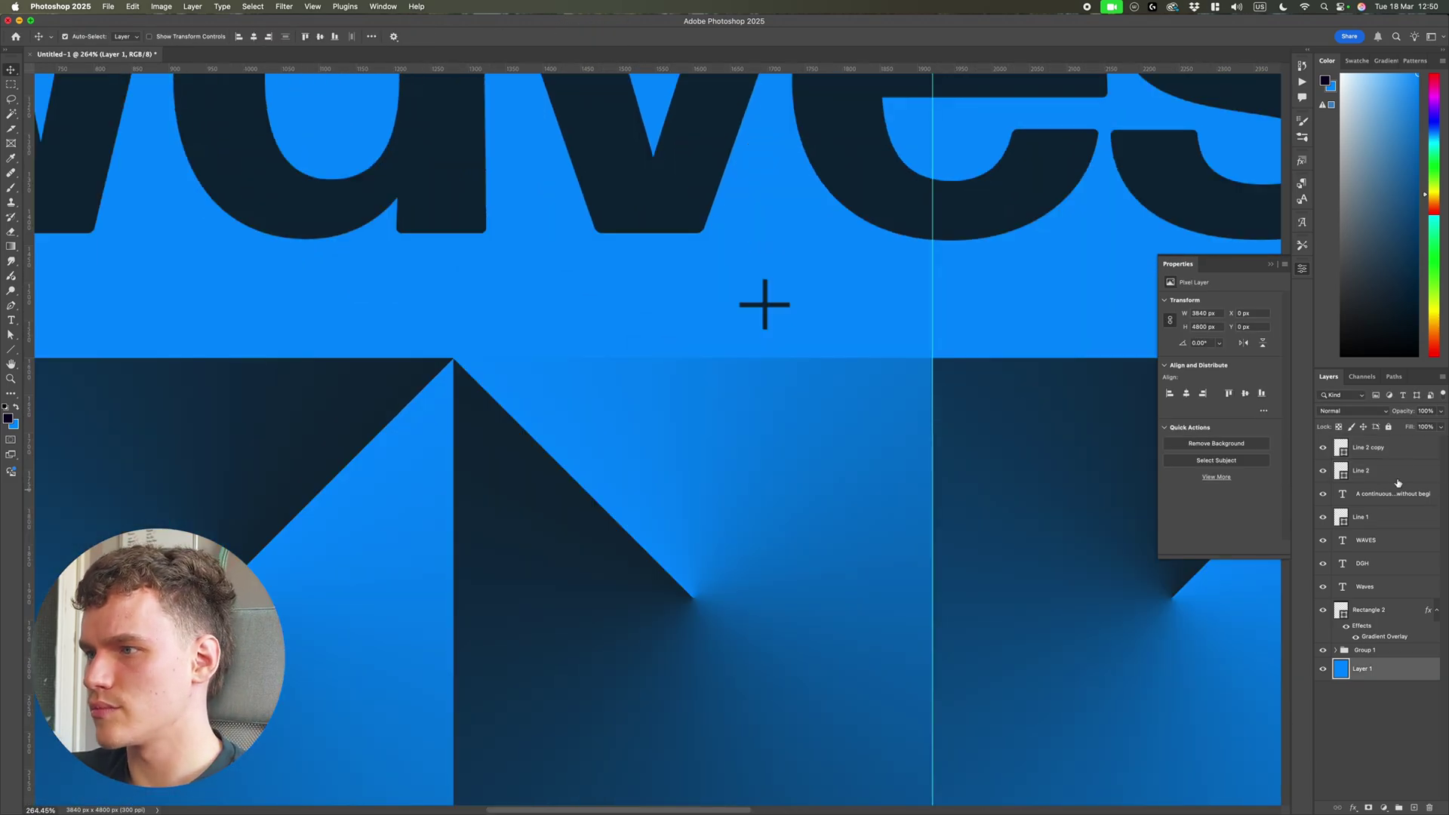
{"action": "left_click", "coordinate": [1396, 472]}
{"action": "left_click", "coordinate": [1396, 448], "text": "shift"}
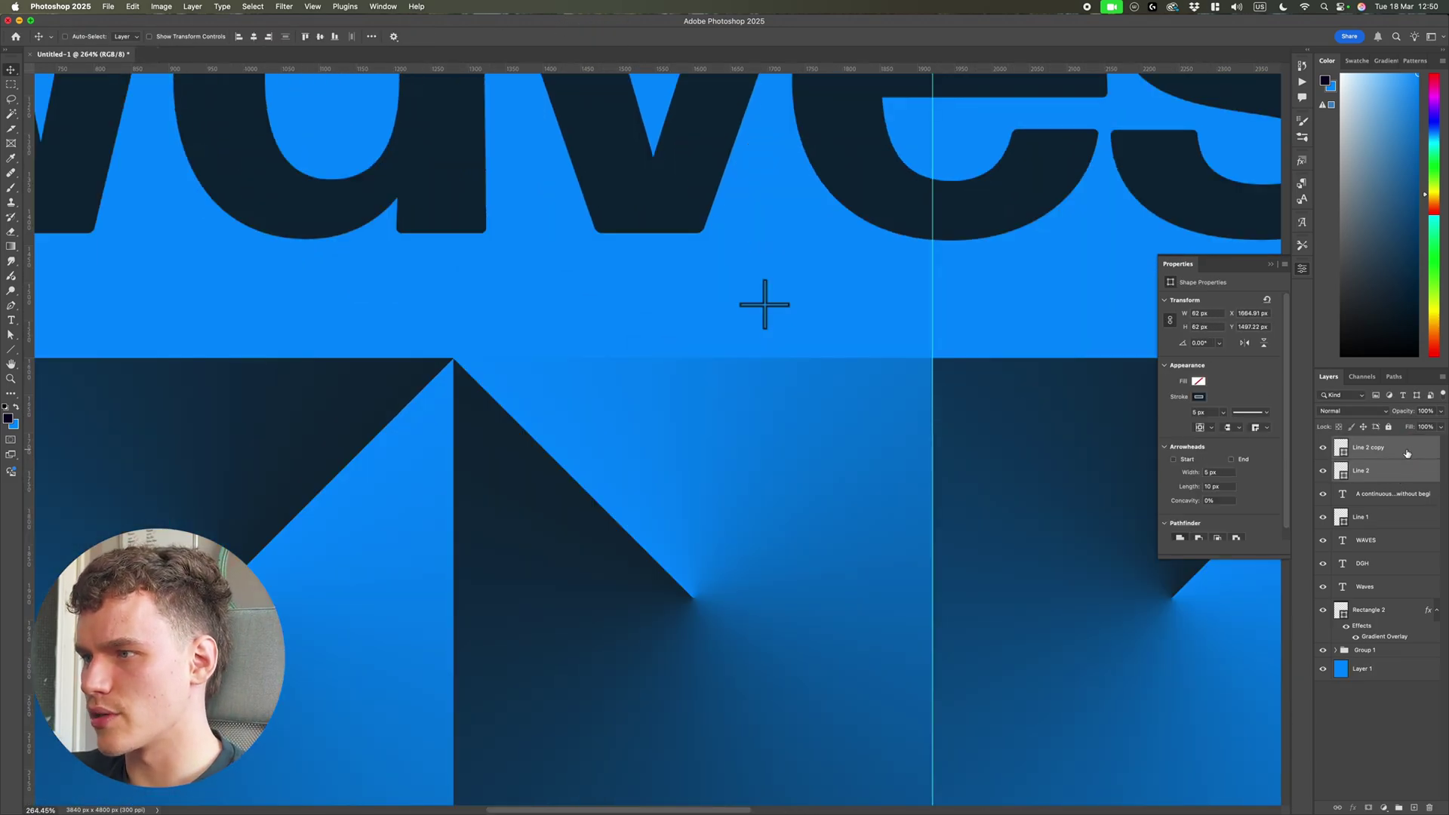
{"action": "key", "text": "super+0"}
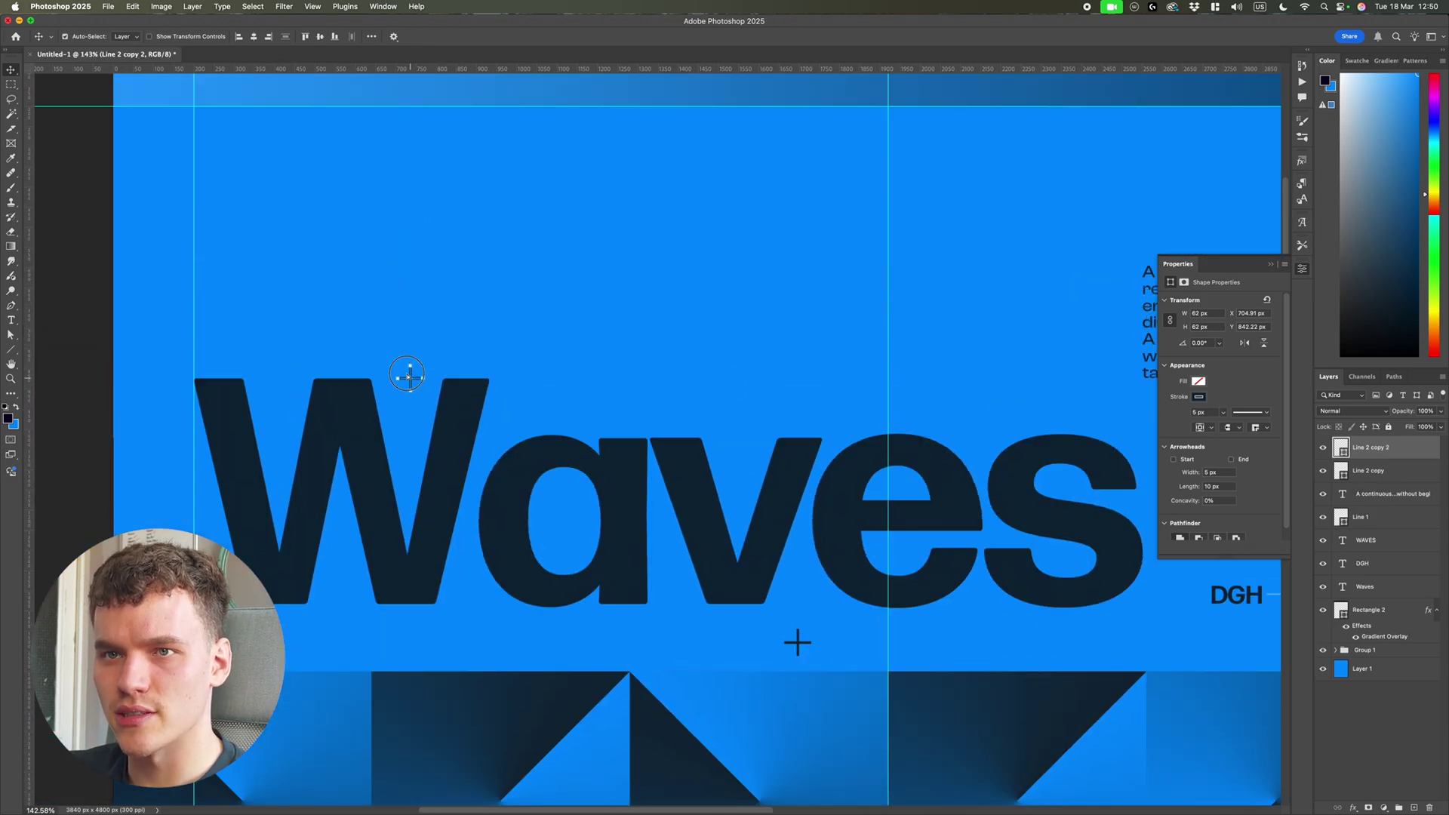
Place a duplicate plus sign where the left margin and top guides cross, and the original where the right margin and top guides cross.
{"action": "left_click_drag", "start_coordinate": [407, 375], "coordinate": [194, 106]}
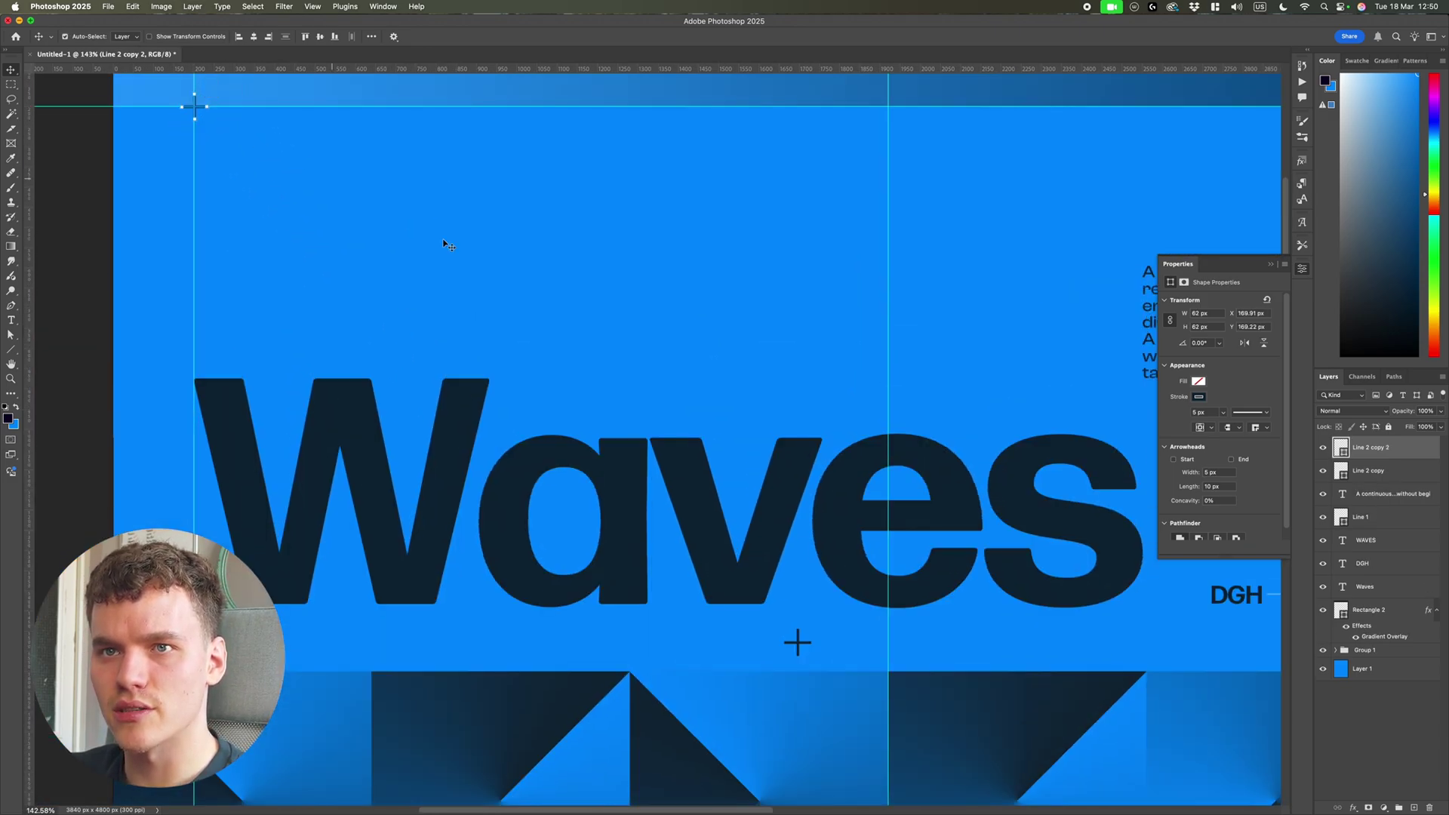
{"action": "left_click_drag", "start_coordinate": [798, 642], "coordinate": [1211, 126]}
{"action": "scroll", "coordinate": [1196, 125], "scroll_direction": "down", "scroll_amount": 5}
{"action": "scroll", "coordinate": [1196, 129], "scroll_direction": "up", "scroll_amount": 2}
{"action": "scroll", "coordinate": [1192, 151], "scroll_direction": "right", "scroll_amount": 5}
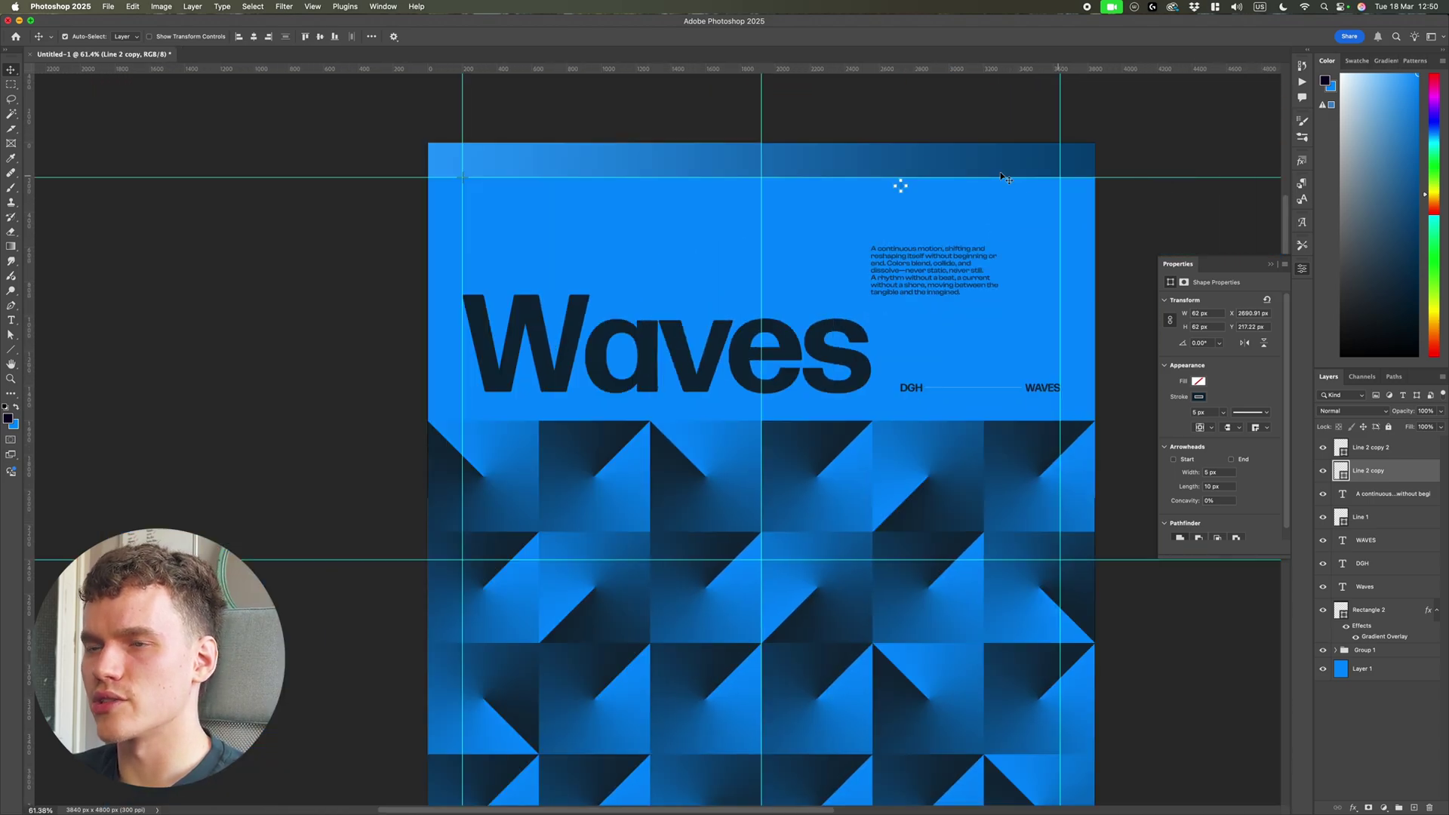
{"action": "scroll", "coordinate": [914, 178], "scroll_direction": "up", "scroll_amount": 8}
{"action": "scroll", "coordinate": [815, 241], "scroll_direction": "right", "scroll_amount": 5}
{"action": "scroll", "coordinate": [698, 298], "scroll_direction": "down", "scroll_amount": 5}
{"action": "key", "text": "super+0"}
{"action": "key", "text": "super+semicolon"}
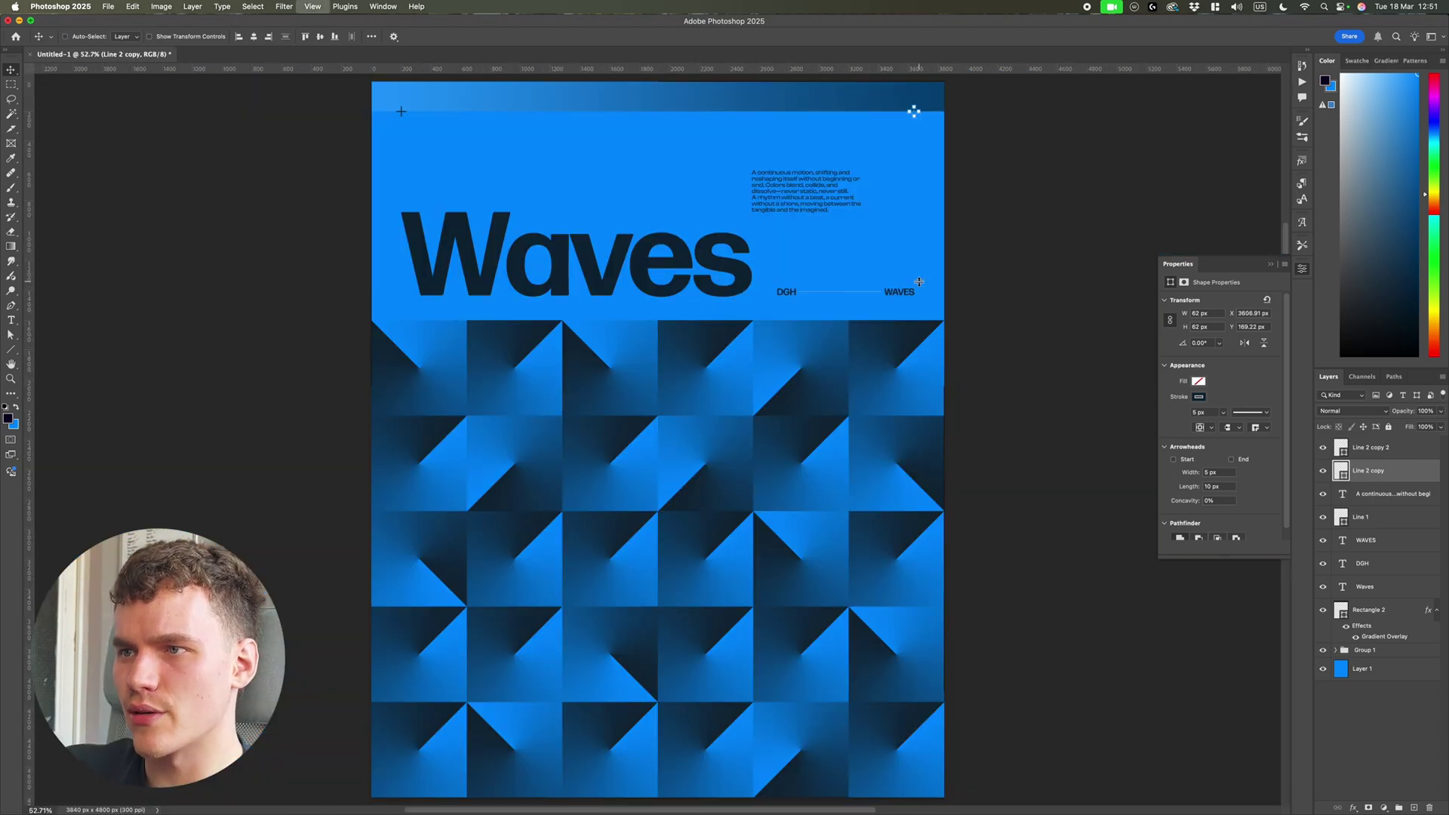
Move both plus signs down together to sit just below the top gradient bar.
{"action": "left_click", "coordinate": [1021, 281]}
{"action": "scroll", "coordinate": [1021, 281], "scroll_direction": "down", "scroll_amount": 5}
{"action": "scroll", "coordinate": [800, 336], "scroll_direction": "up", "scroll_amount": 3}
{"action": "scroll", "coordinate": [767, 353], "scroll_direction": "up", "scroll_amount": 5}
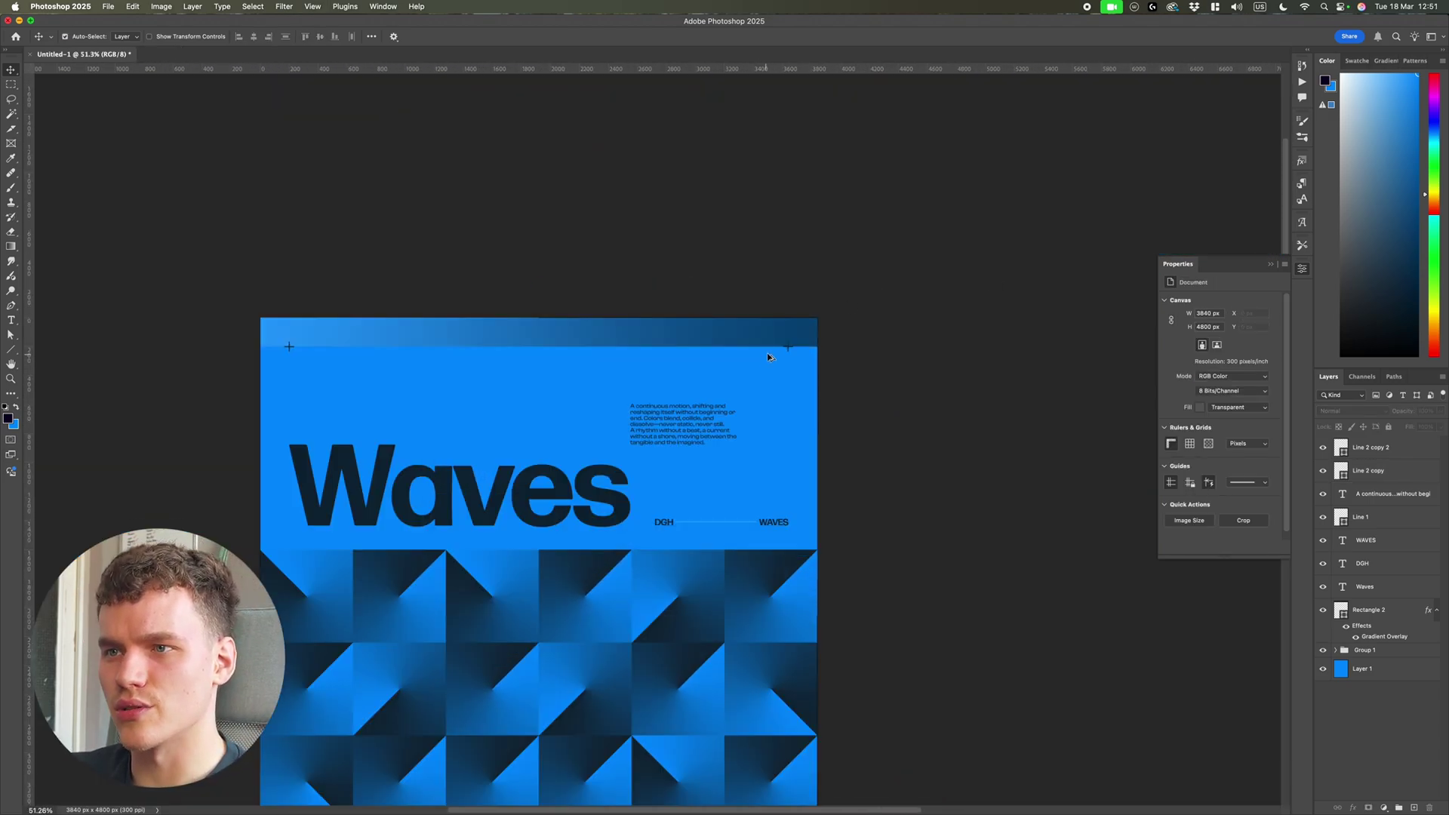
{"action": "scroll", "coordinate": [771, 353], "scroll_direction": "up", "scroll_amount": 5}
{"action": "left_click", "coordinate": [1391, 471]}
{"action": "left_click", "coordinate": [1397, 451], "text": "shift"}
{"action": "scroll", "coordinate": [859, 409], "scroll_direction": "down", "scroll_amount": 5}
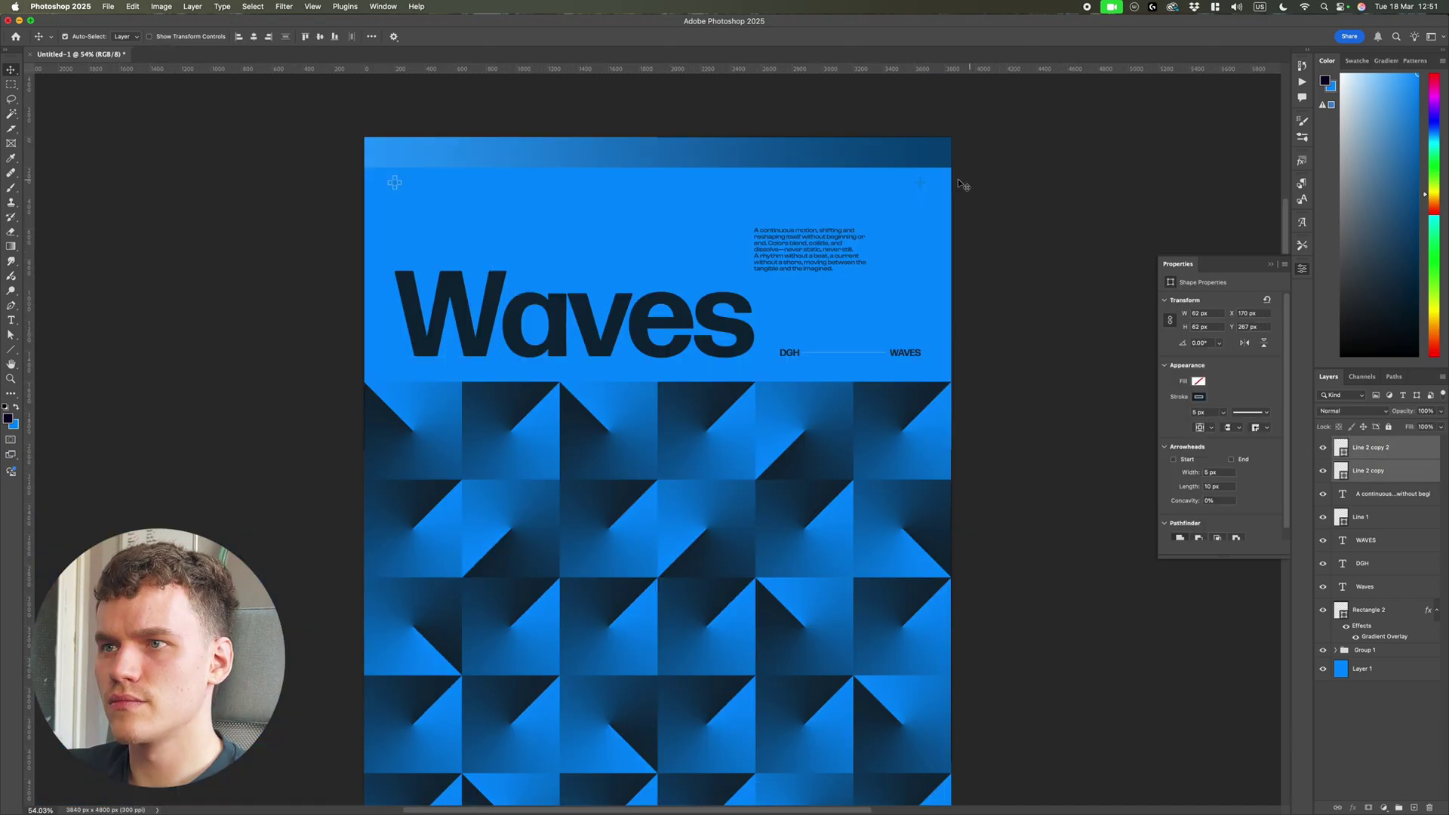
{"action": "key", "text": "super+t"}
{"action": "left_click", "coordinate": [1404, 473]}
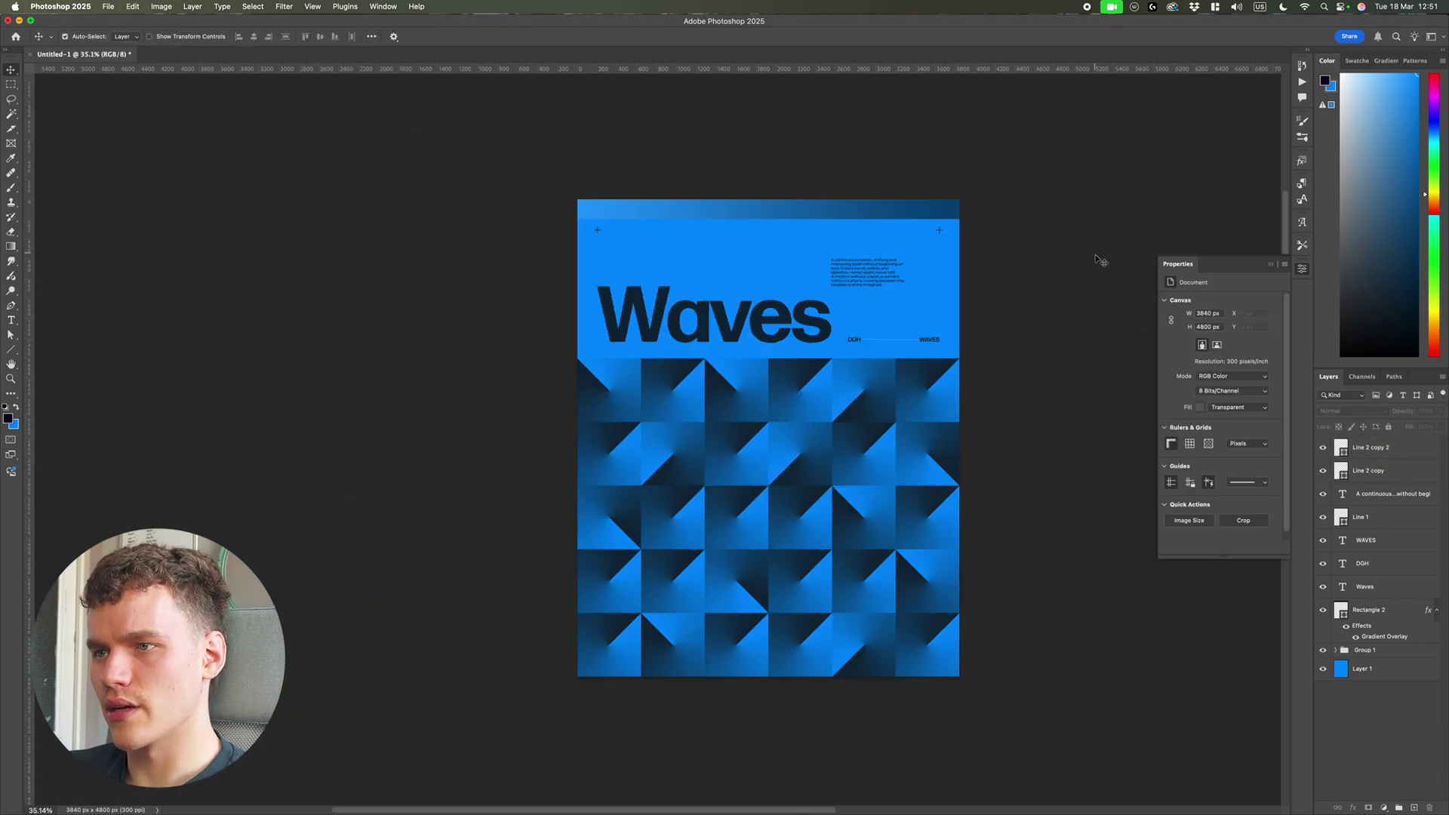
{"action": "scroll", "coordinate": [1098, 260], "scroll_direction": "down", "scroll_amount": 3}
{"action": "scroll", "coordinate": [1099, 259], "scroll_direction": "left", "scroll_amount": 3}
{"action": "key", "text": "super+;"}
{"action": "key", "text": "super+;"}
{"action": "key", "text": "super+0"}
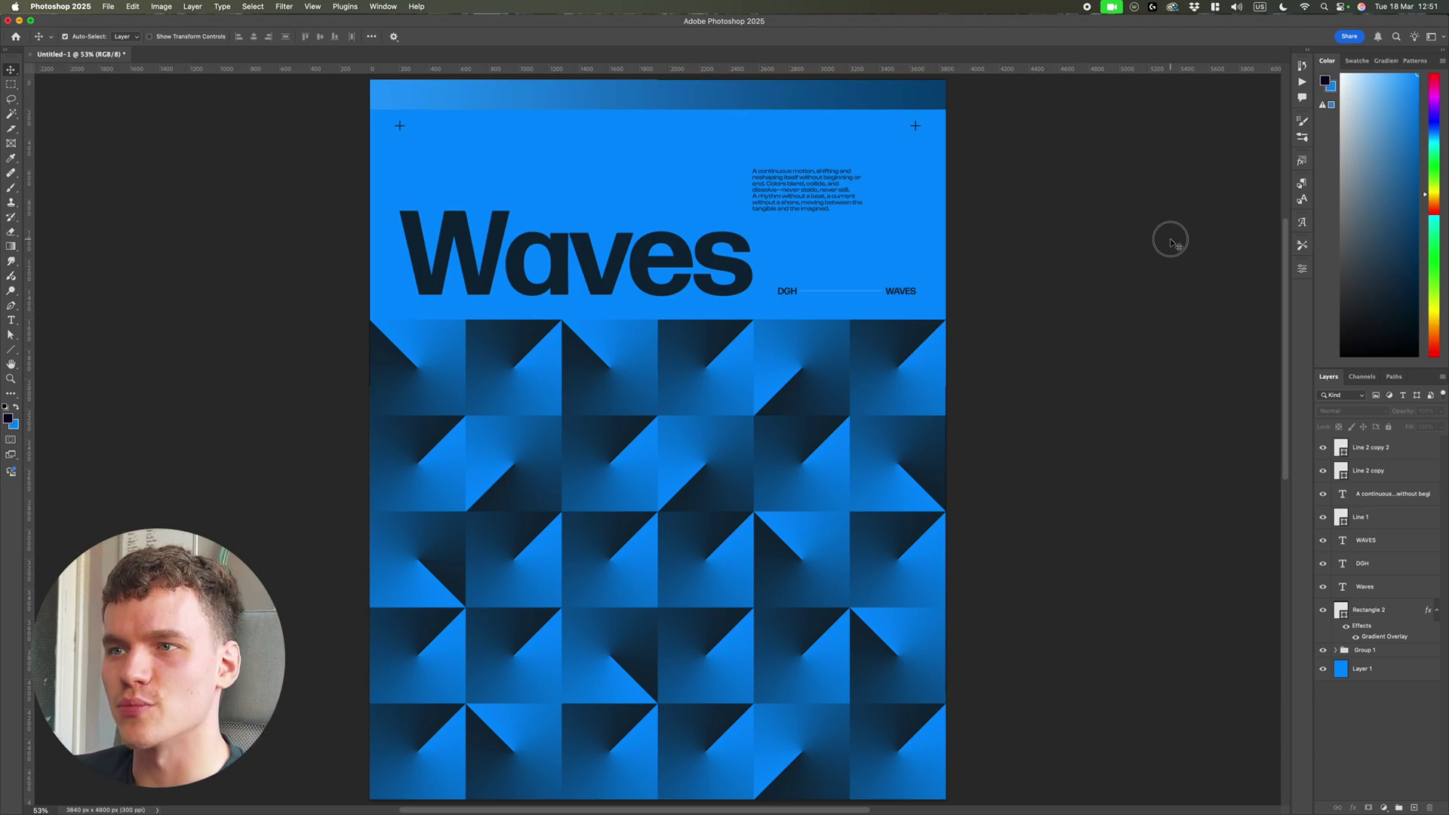
Add a solid color fill layer in mid-grey (#808080) above all the other poster layers.
{"action": "scroll", "coordinate": [1096, 222], "scroll_direction": "down", "scroll_amount": 1}
{"action": "key", "text": "super+0"}
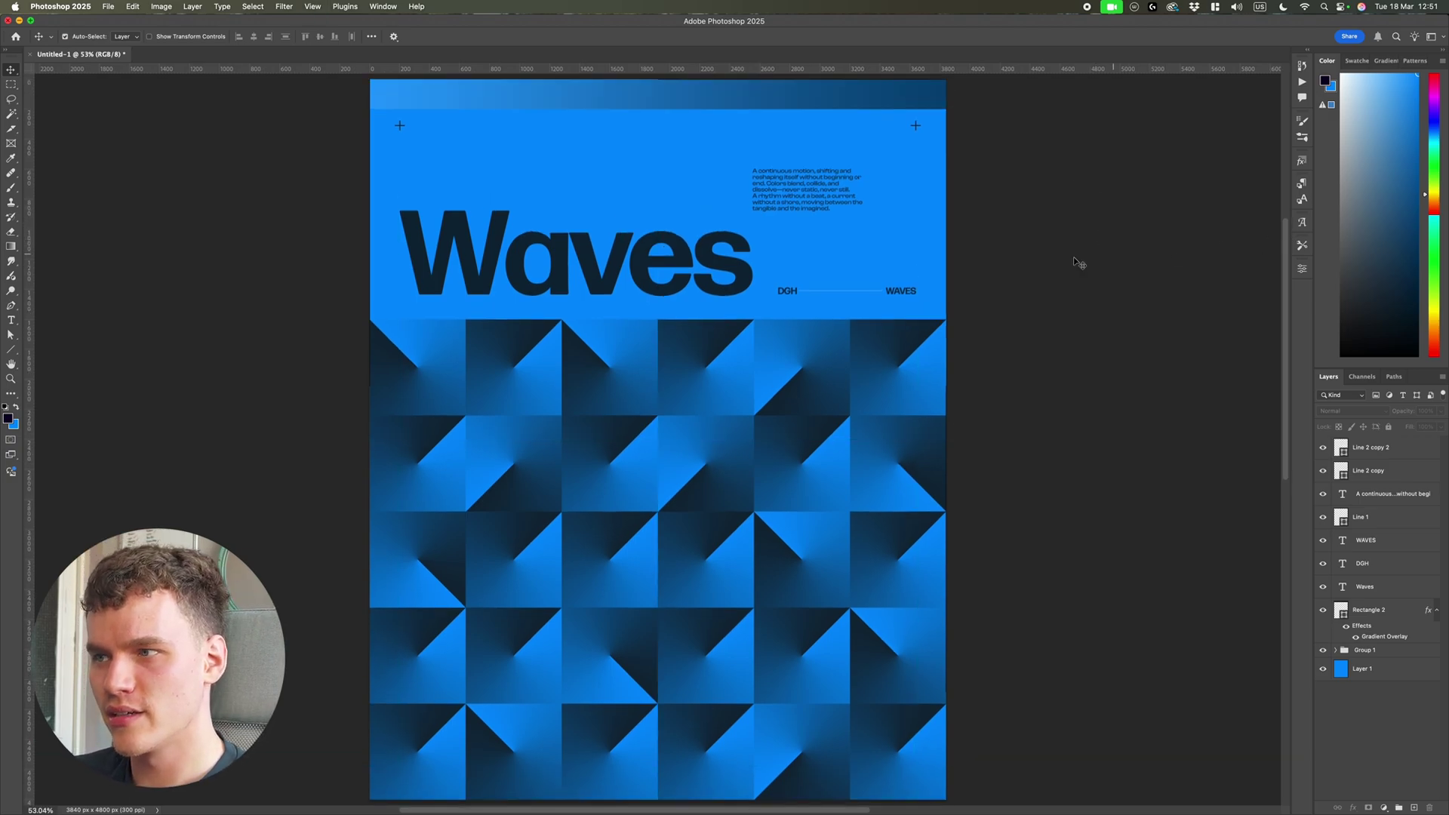
{"action": "left_click", "coordinate": [1384, 808]}
{"action": "left_click", "coordinate": [1381, 594]}
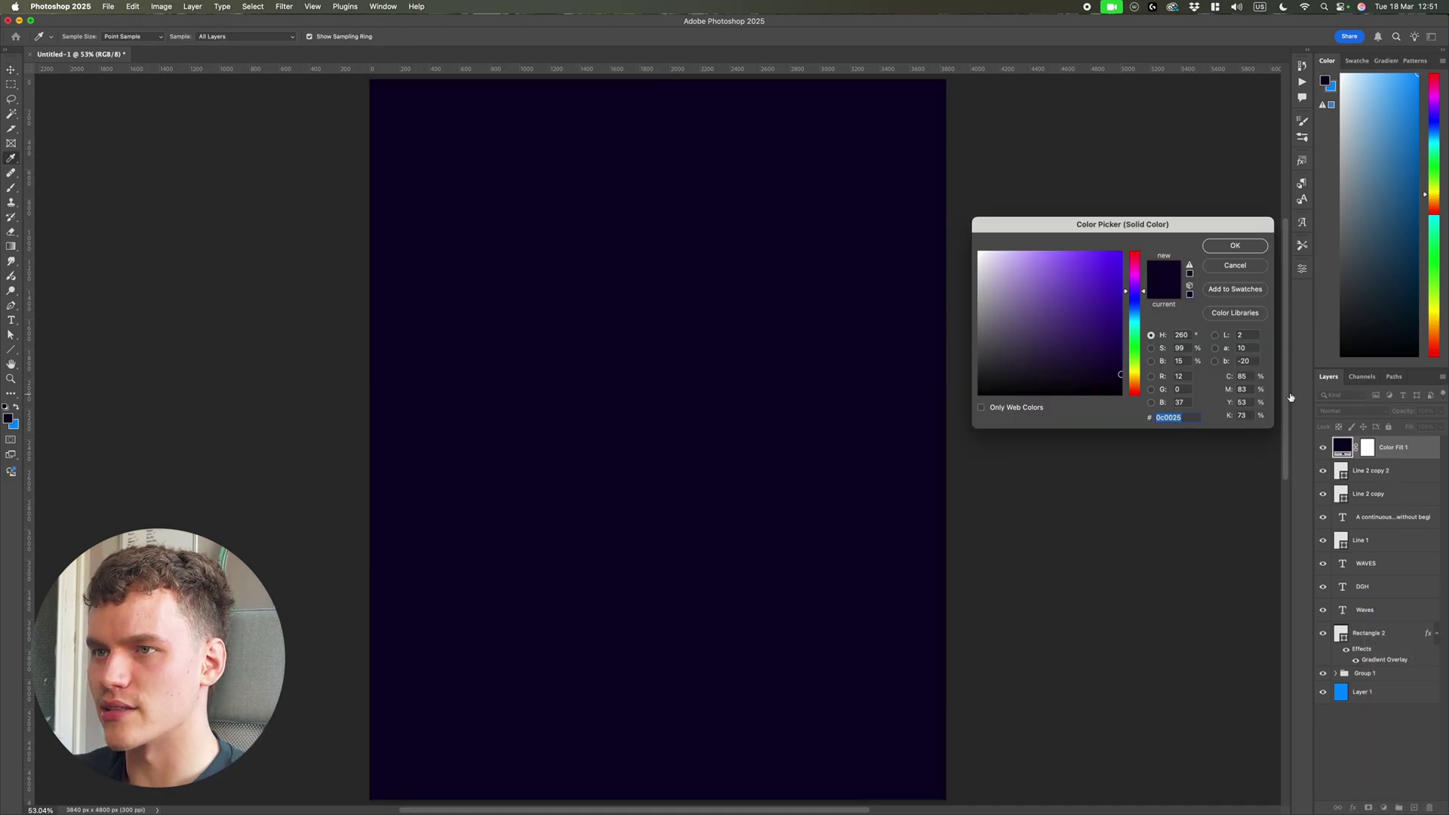
{"action": "type", "text": "707070"}
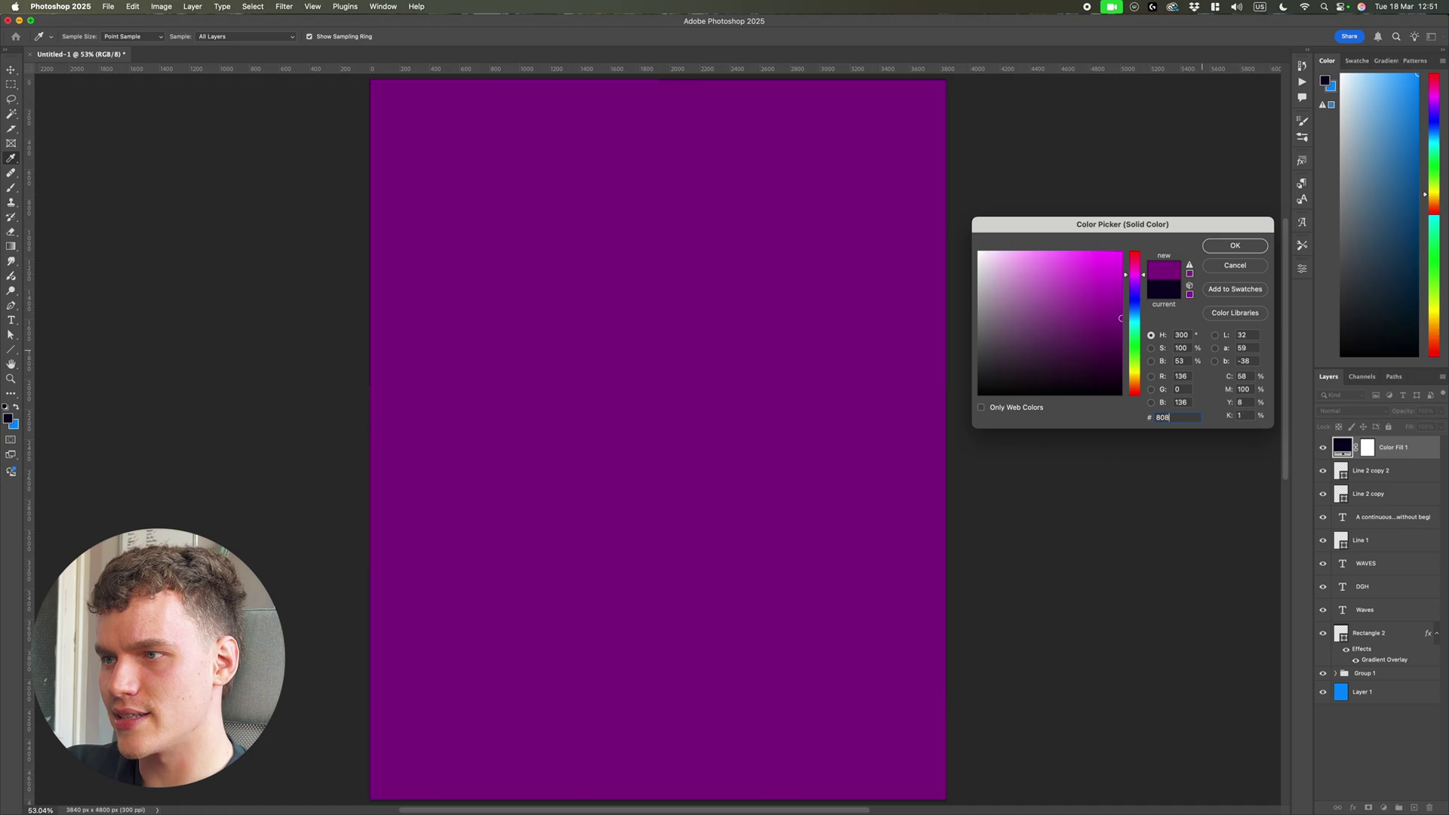
{"action": "key", "text": "Return"}
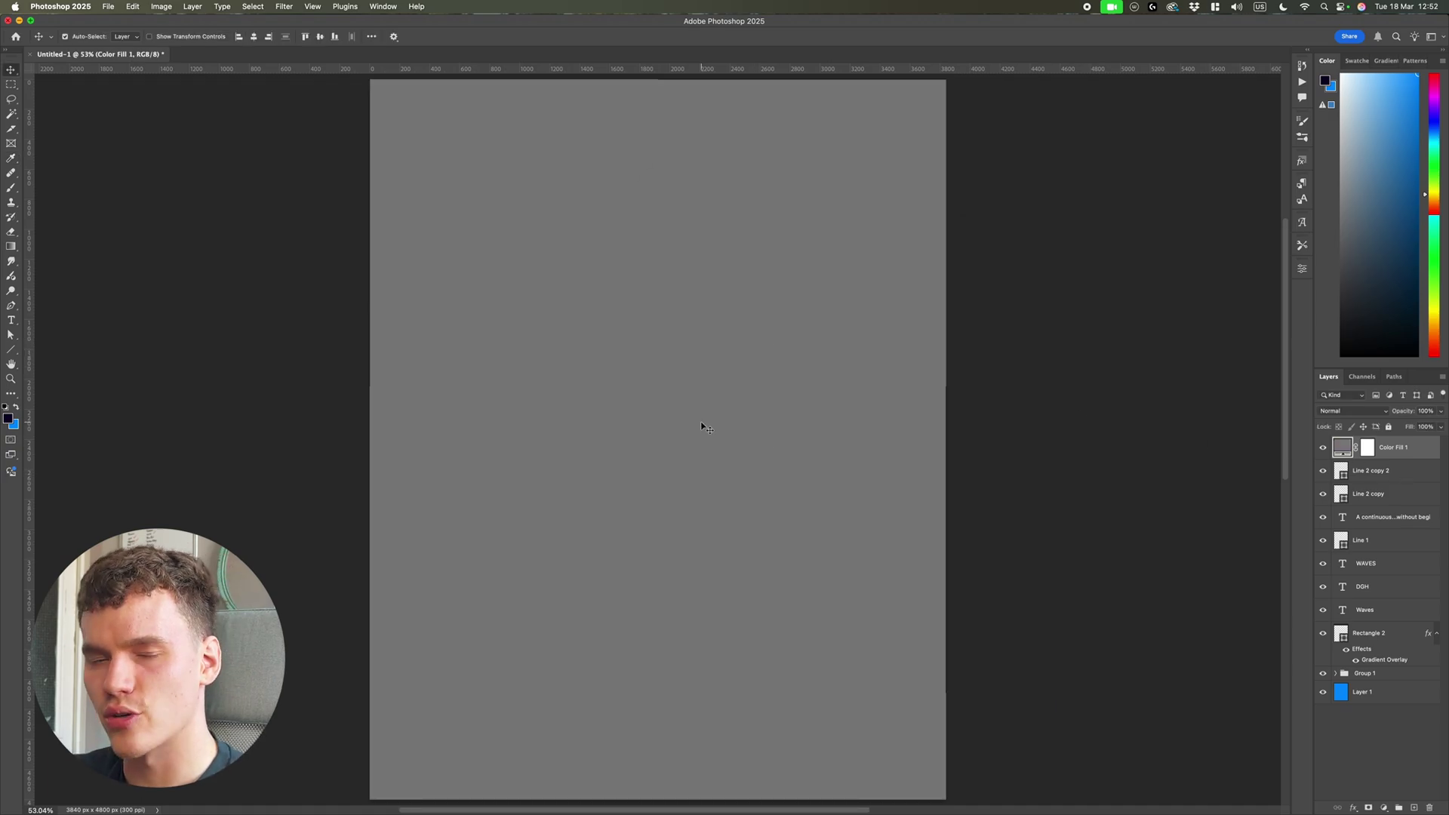
Apply the Camera Raw Filter to the grey fill as a smart filter with grain 100, size 20 and roughness 40.
{"action": "left_click", "coordinate": [288, 7]}
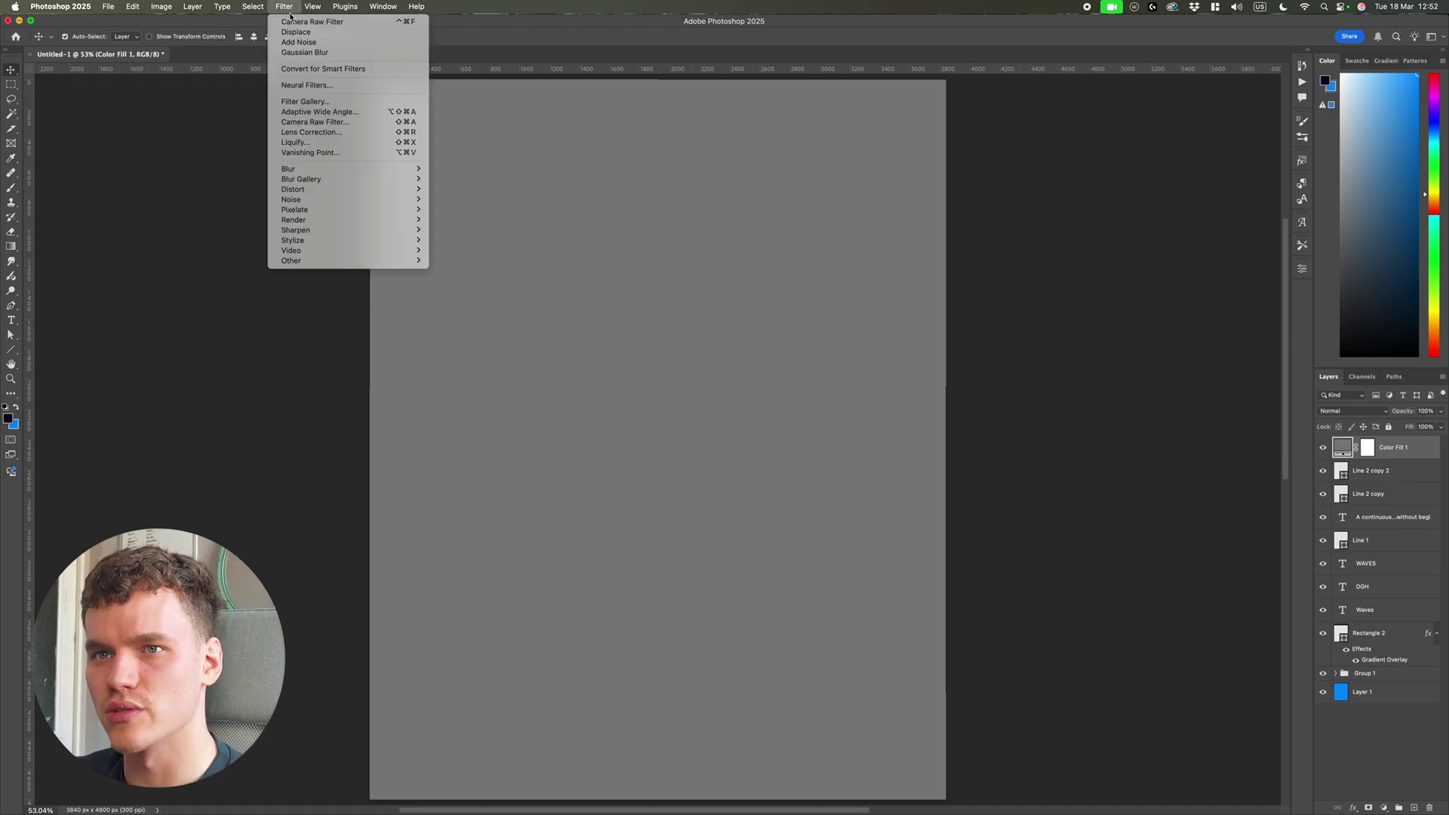
{"action": "left_click", "coordinate": [321, 121]}
{"action": "key", "text": "Return"}
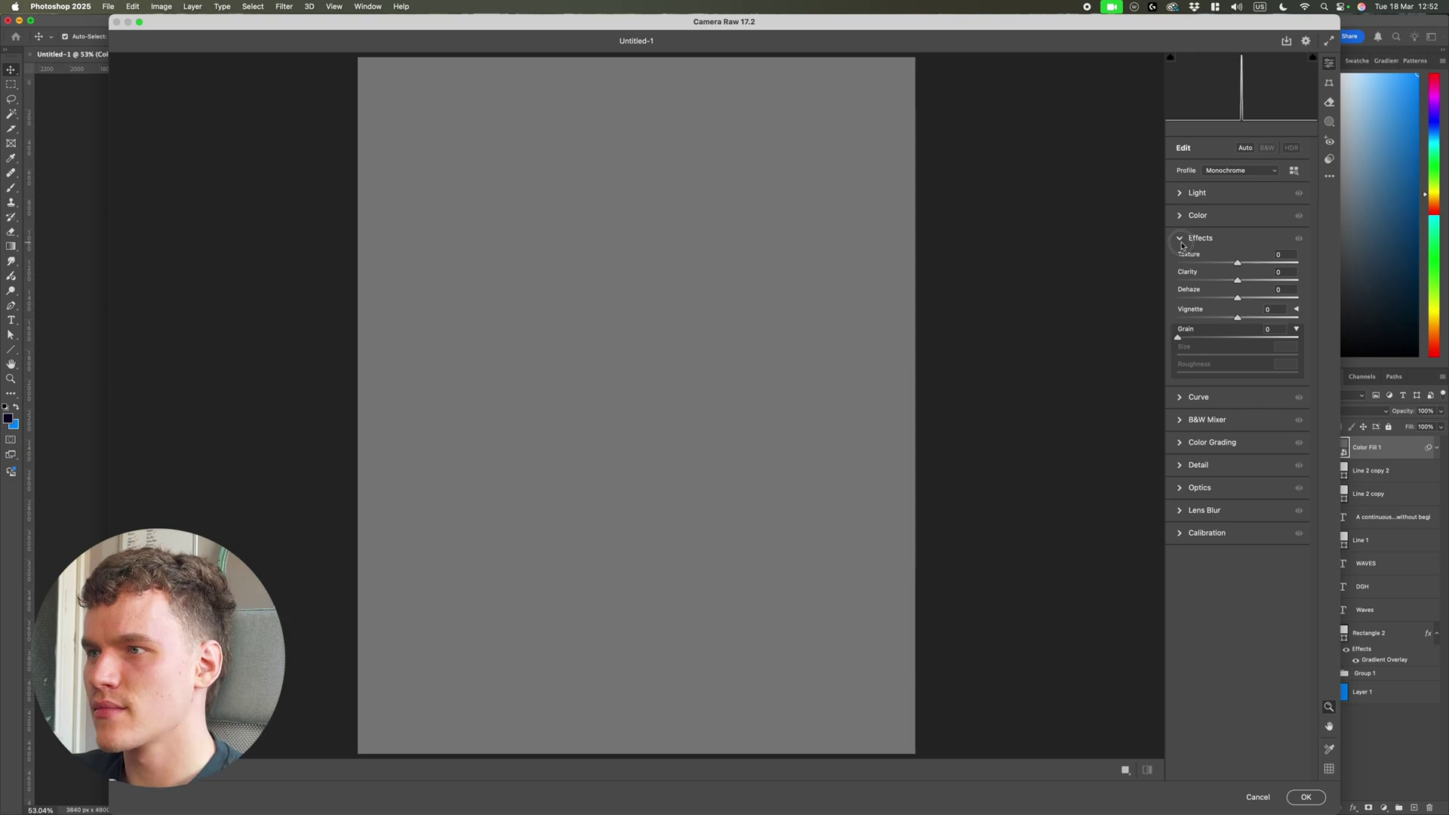
{"action": "left_click", "coordinate": [1178, 239]}
{"action": "left_click", "coordinate": [1182, 238]}
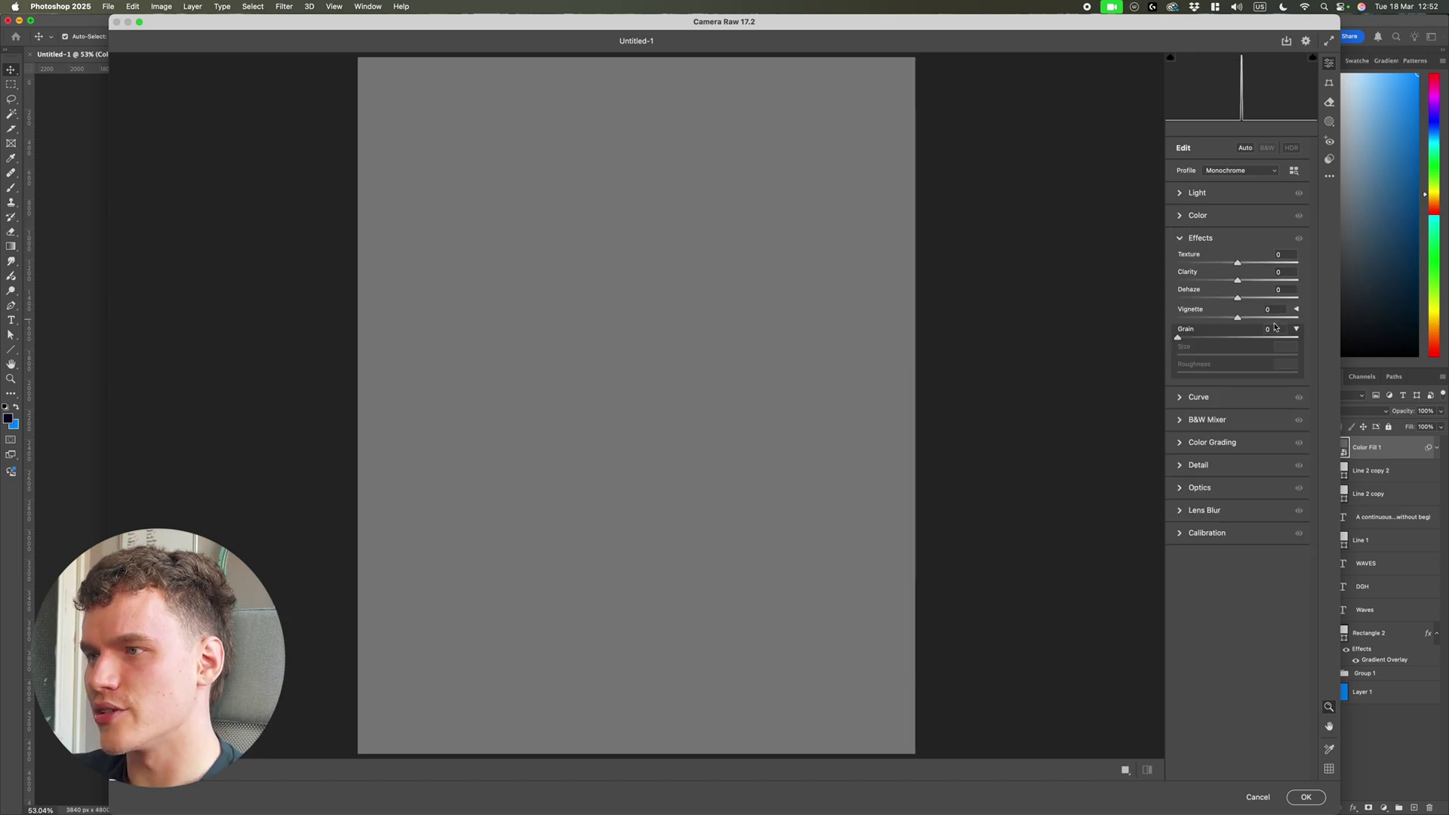
{"action": "left_click_drag", "start_coordinate": [1225, 341], "coordinate": [1298, 341]}
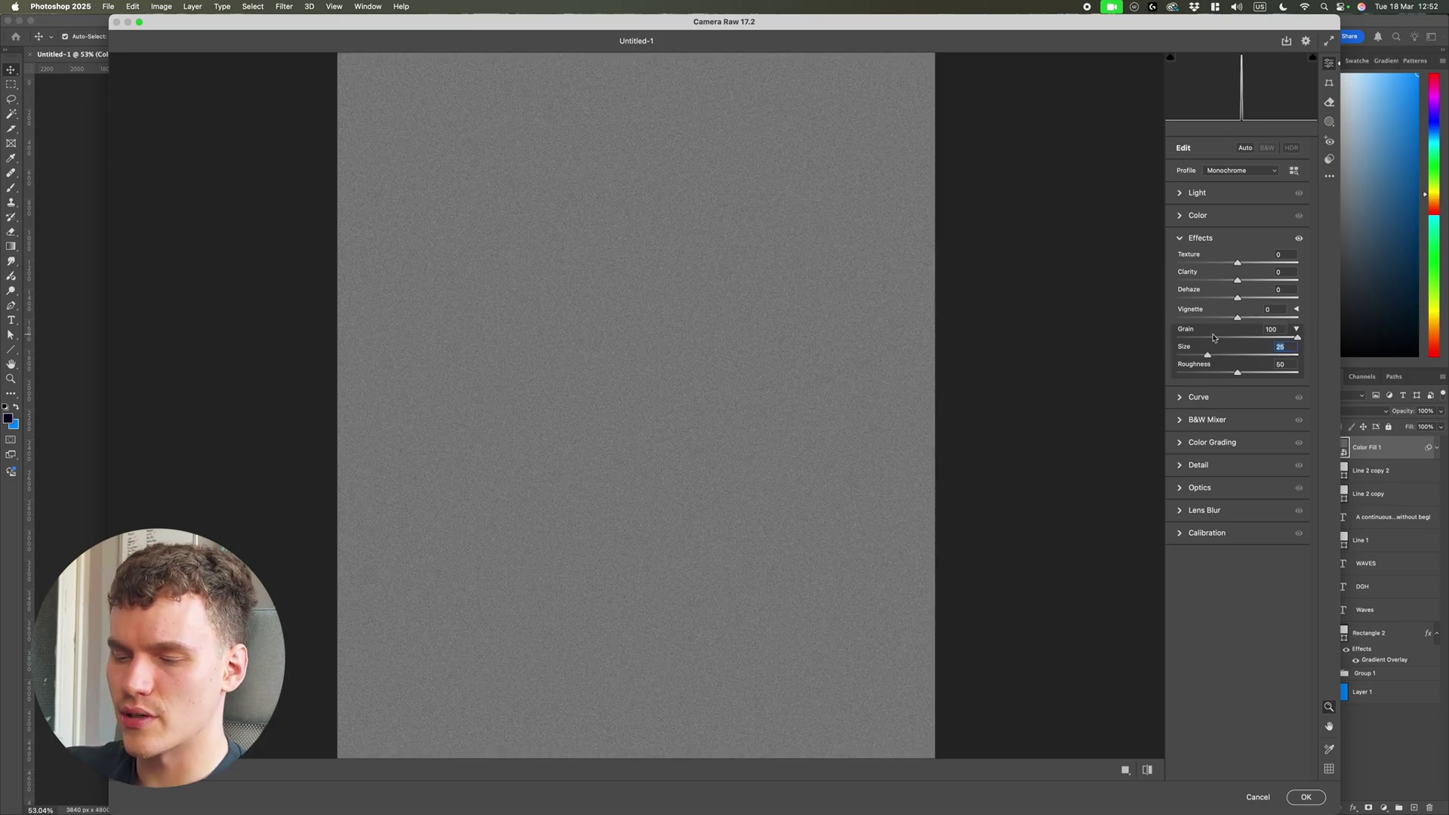
{"action": "left_click_drag", "start_coordinate": [1238, 372], "coordinate": [1220, 375]}
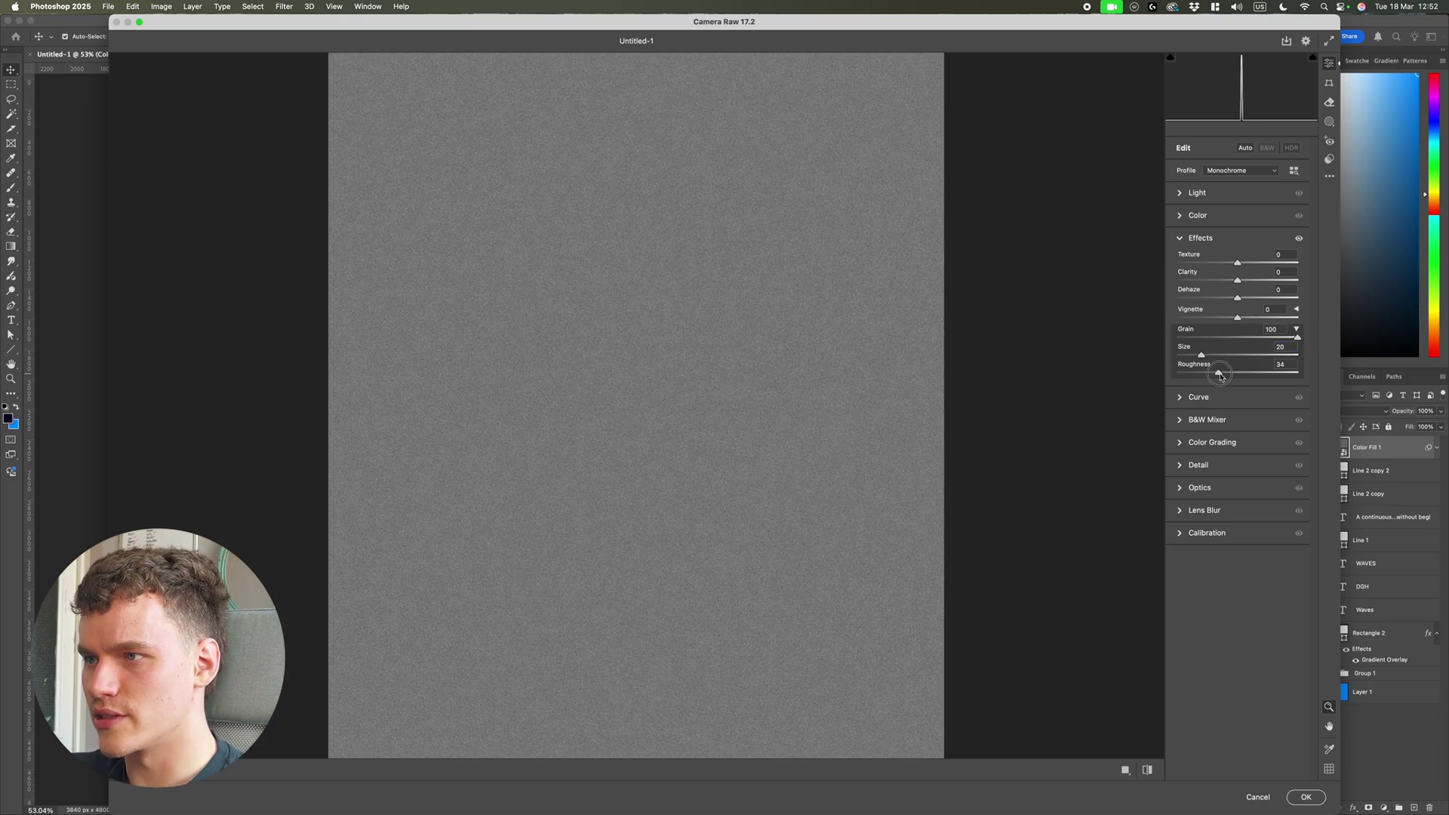
{"action": "left_click", "coordinate": [1295, 365]}
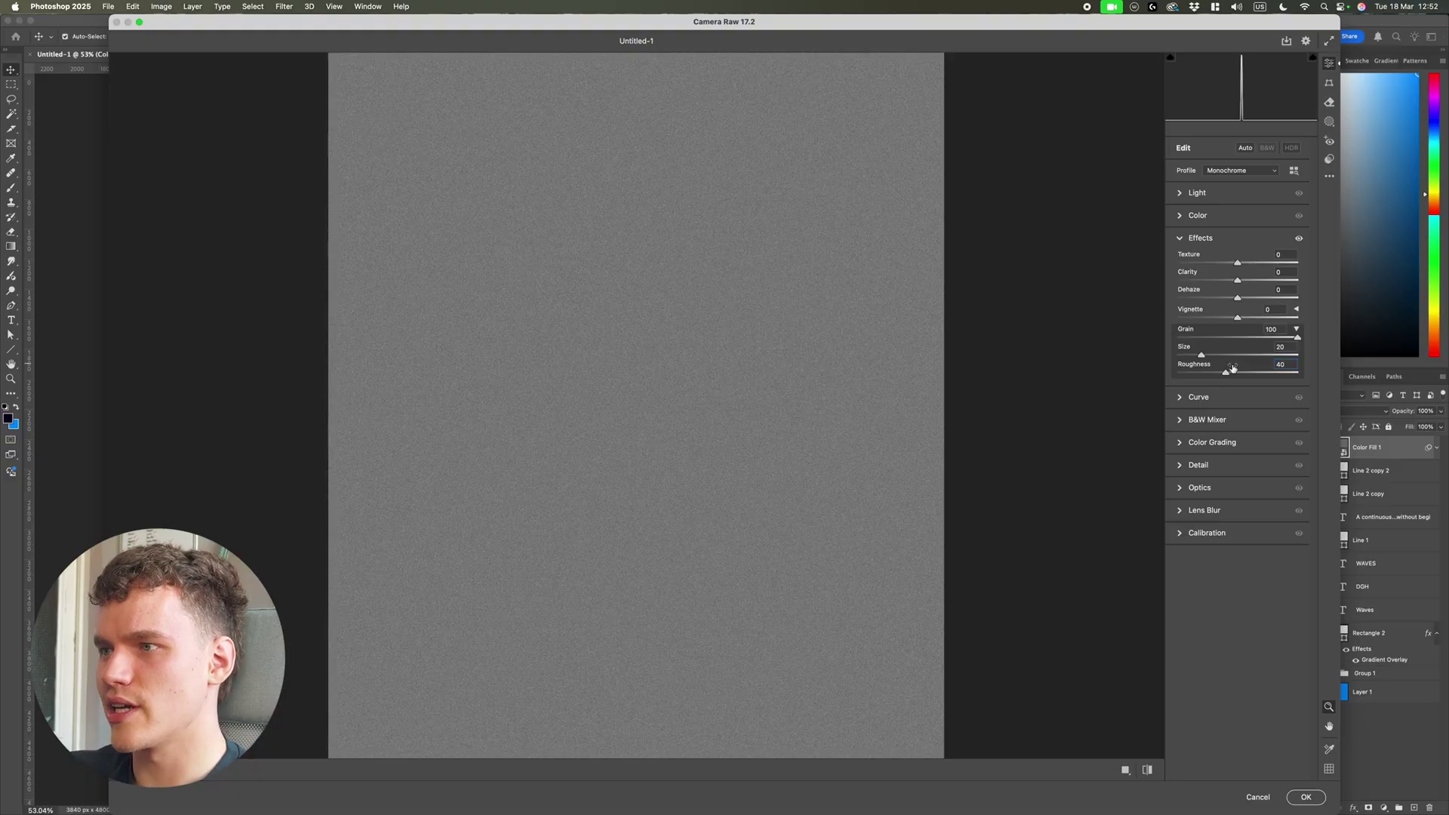
Apply the grain settings and set the grey grain layer's blend mode to Overlay.
{"action": "scroll", "coordinate": [1060, 397], "scroll_direction": "down", "scroll_amount": 1}
{"action": "scroll", "coordinate": [703, 433], "scroll_direction": "up", "scroll_amount": 5}
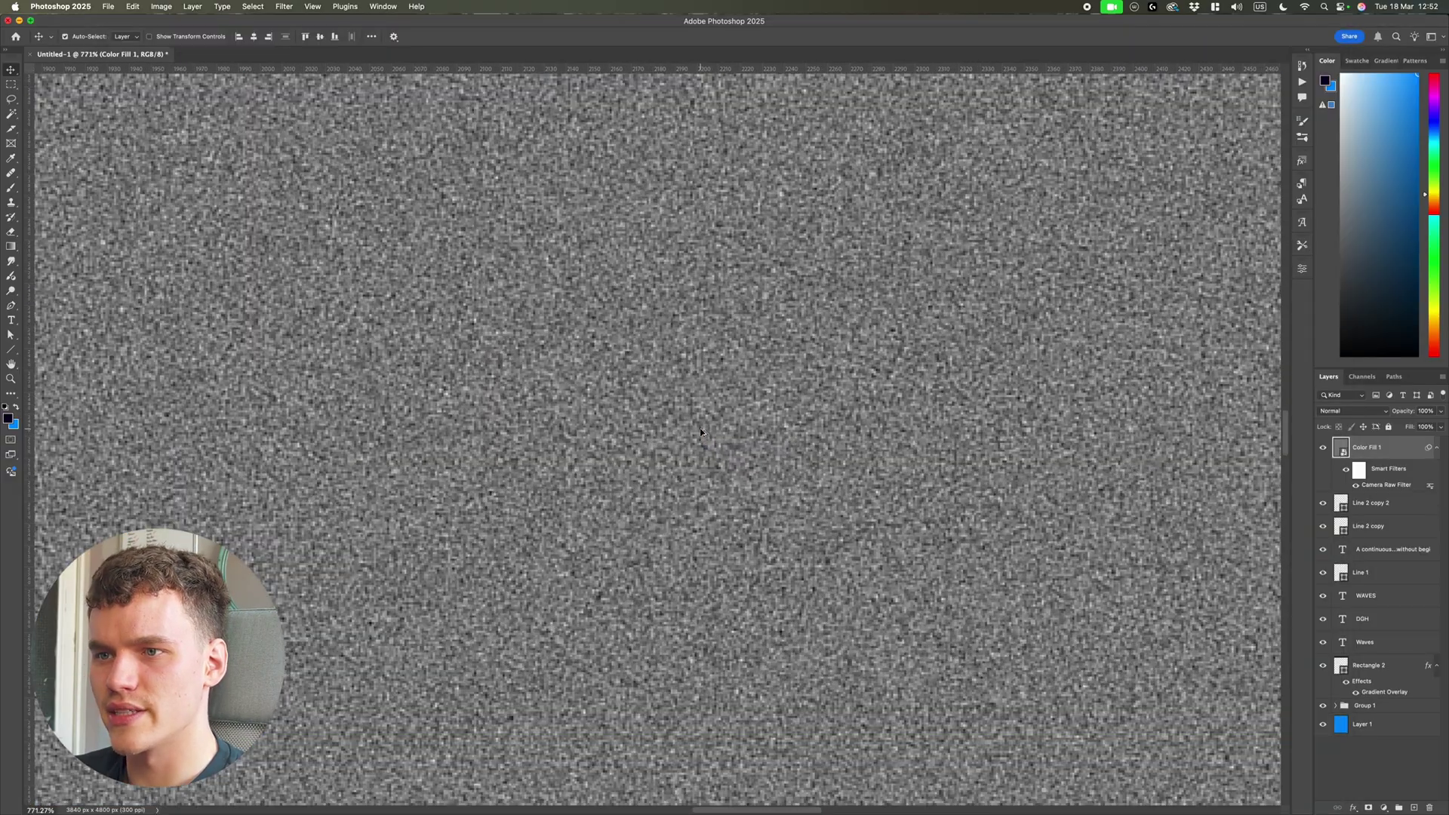
{"action": "scroll", "coordinate": [781, 441], "scroll_direction": "up", "scroll_amount": 3}
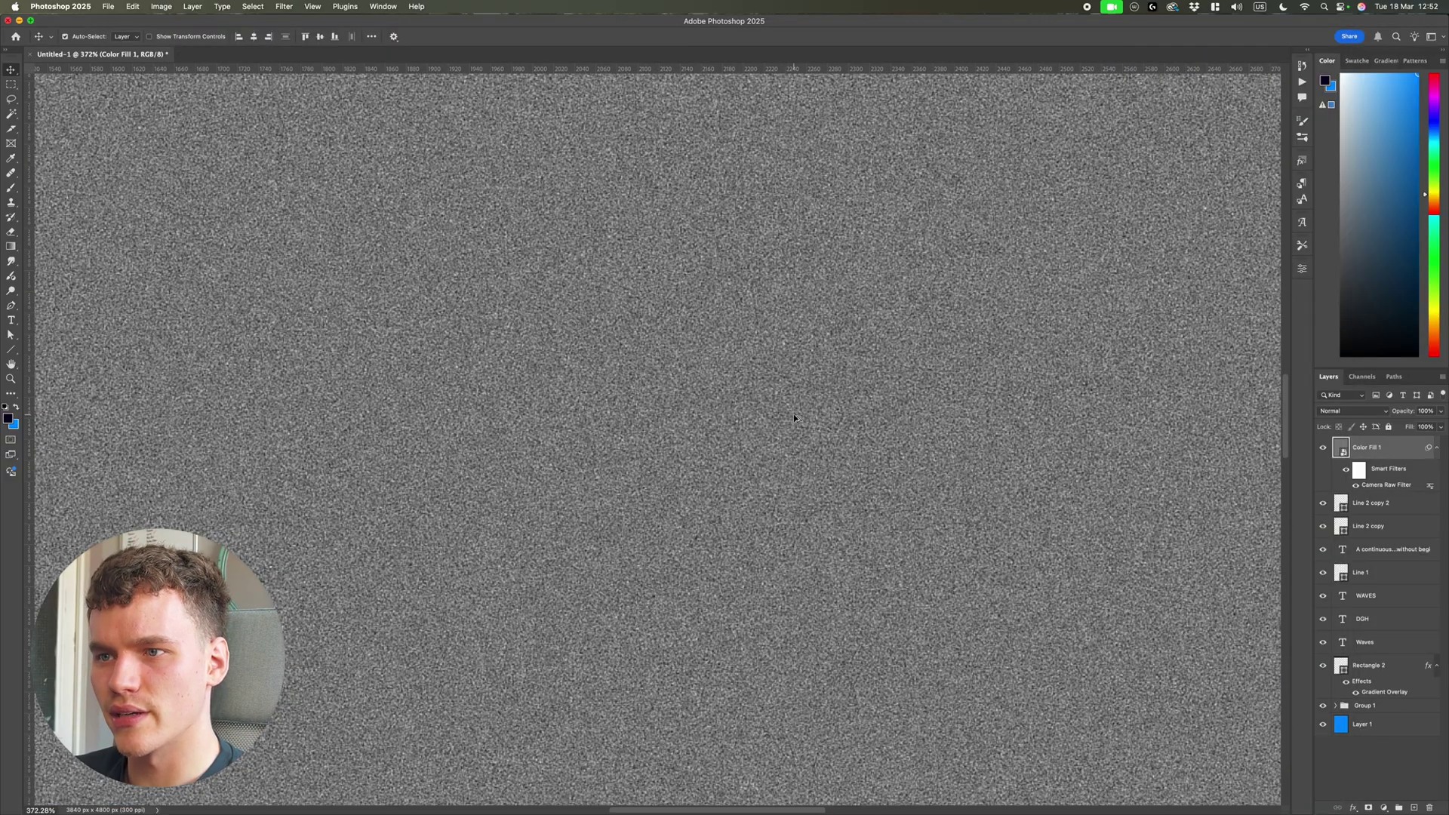
{"action": "scroll", "coordinate": [794, 413], "scroll_direction": "down", "scroll_amount": 5}
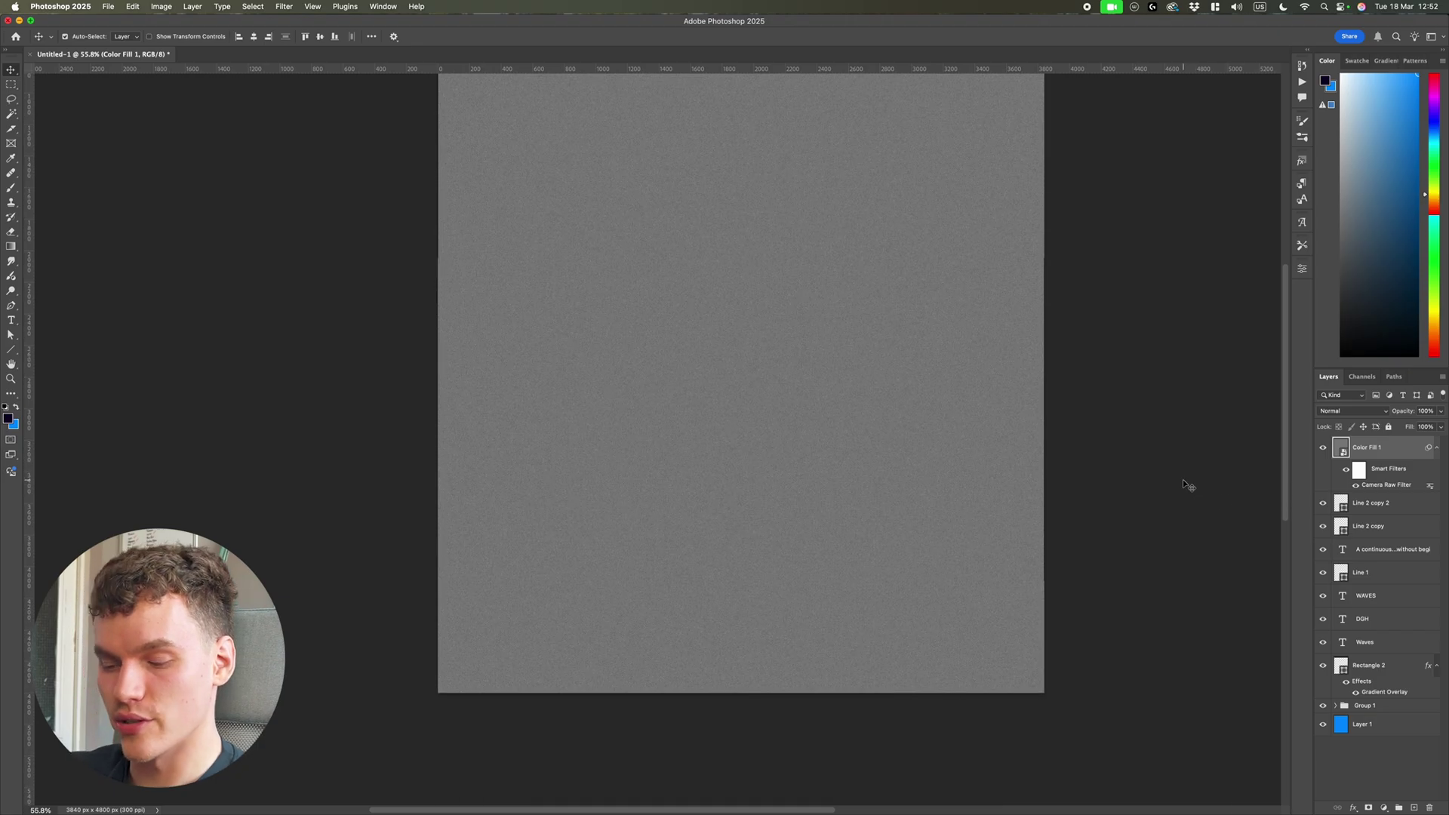
{"action": "scroll", "coordinate": [1183, 483], "scroll_direction": "down", "scroll_amount": 2}
{"action": "key", "text": "shift+alt+o"}
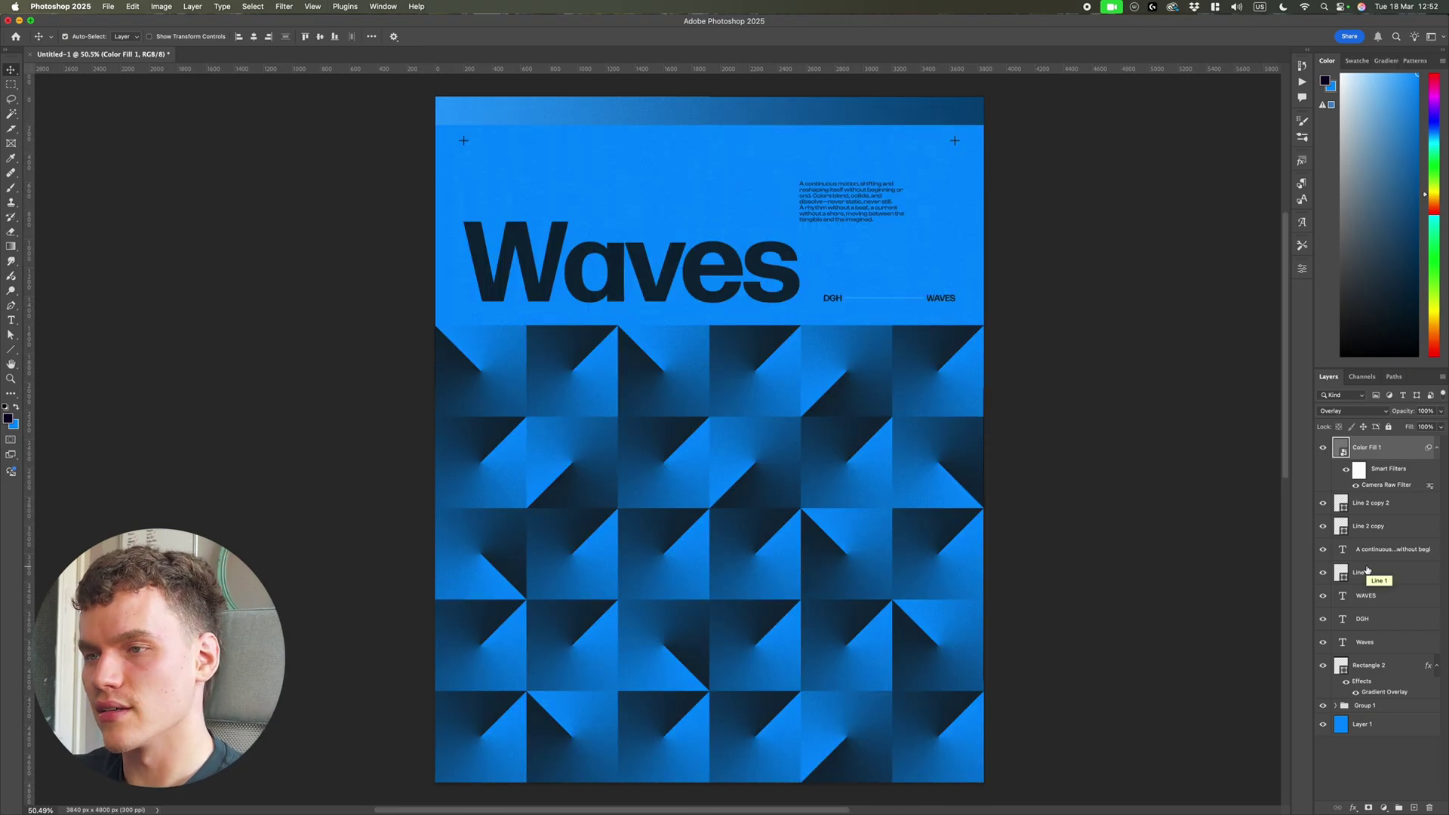
Examine the grain texture on the poster up close, comparing it with the grain layer hidden and shown.
{"action": "scroll", "coordinate": [1006, 410], "scroll_direction": "up", "scroll_amount": 3}
{"action": "scroll", "coordinate": [930, 329], "scroll_direction": "up", "scroll_amount": 3}
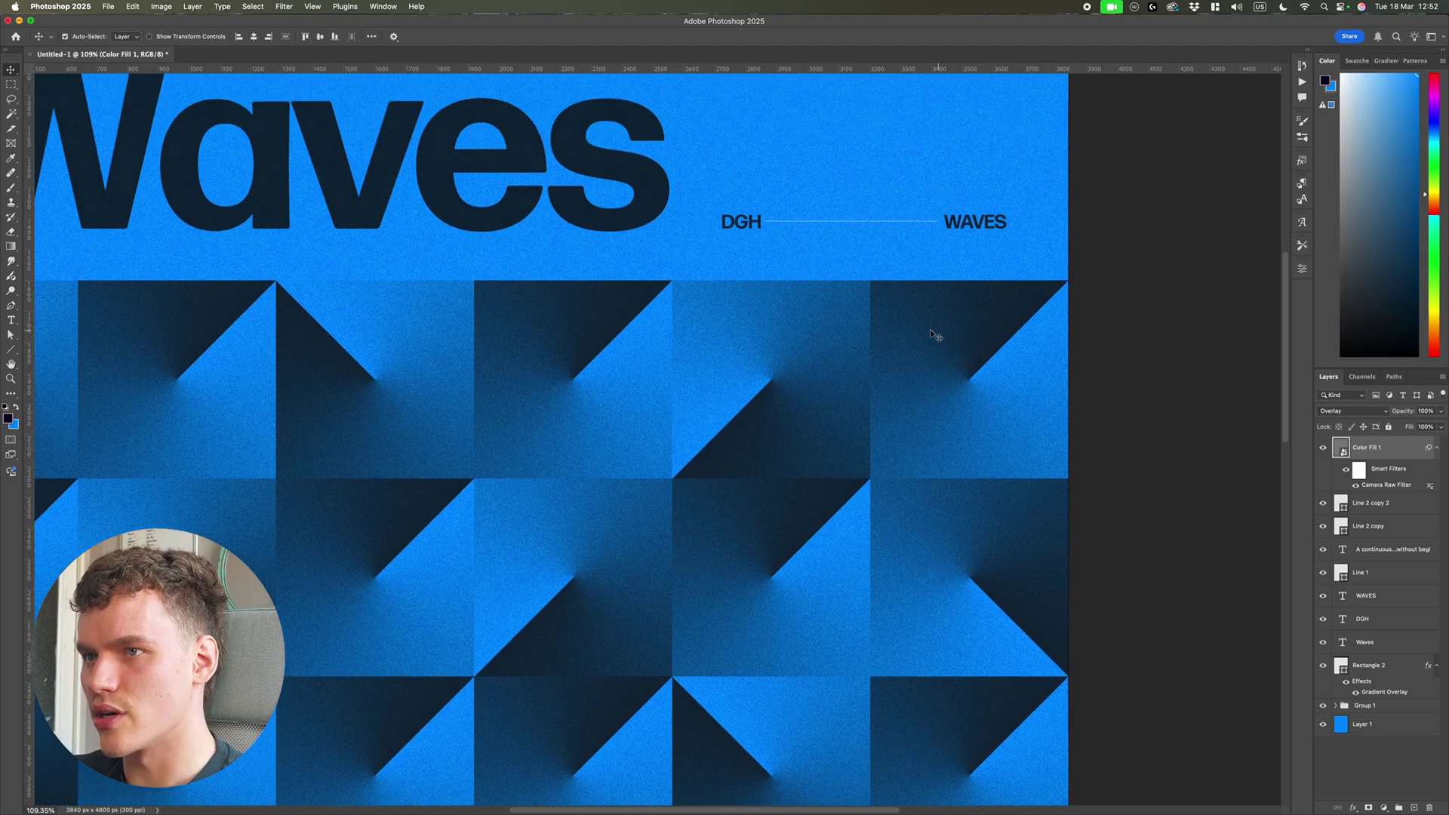
{"action": "scroll", "coordinate": [657, 490], "scroll_direction": "up", "scroll_amount": 3}
{"action": "scroll", "coordinate": [824, 428], "scroll_direction": "down", "scroll_amount": 5}
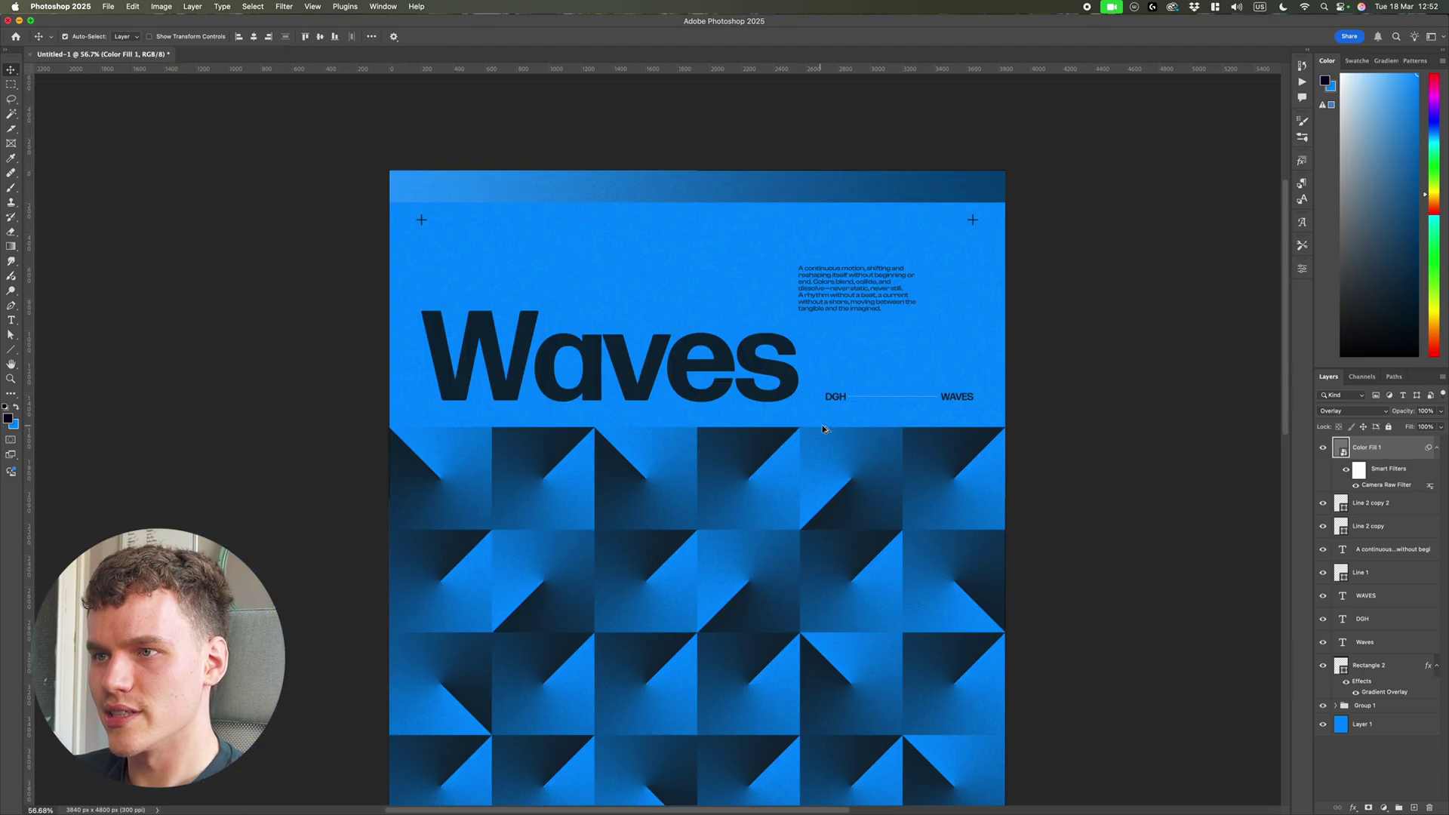
{"action": "left_click", "coordinate": [1059, 436]}
{"action": "scroll", "coordinate": [730, 388], "scroll_direction": "down", "scroll_amount": 3}
{"action": "scroll", "coordinate": [725, 387], "scroll_direction": "up", "scroll_amount": 5}
{"action": "scroll", "coordinate": [779, 431], "scroll_direction": "up", "scroll_amount": 1}
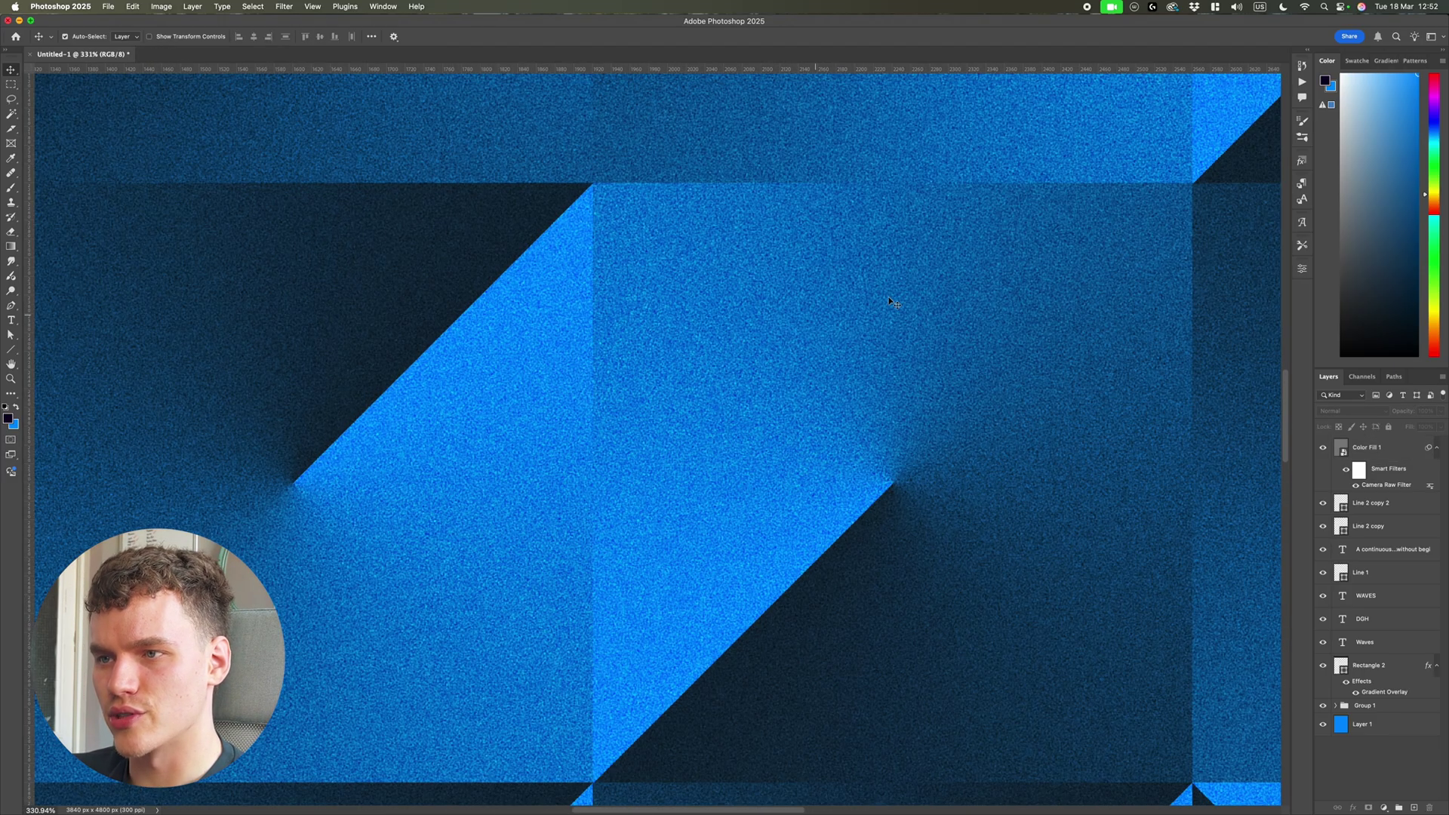
{"action": "left_click", "coordinate": [1322, 448]}
{"action": "left_click", "coordinate": [1322, 448]}
{"action": "scroll", "coordinate": [1132, 396], "scroll_direction": "down", "scroll_amount": 6}
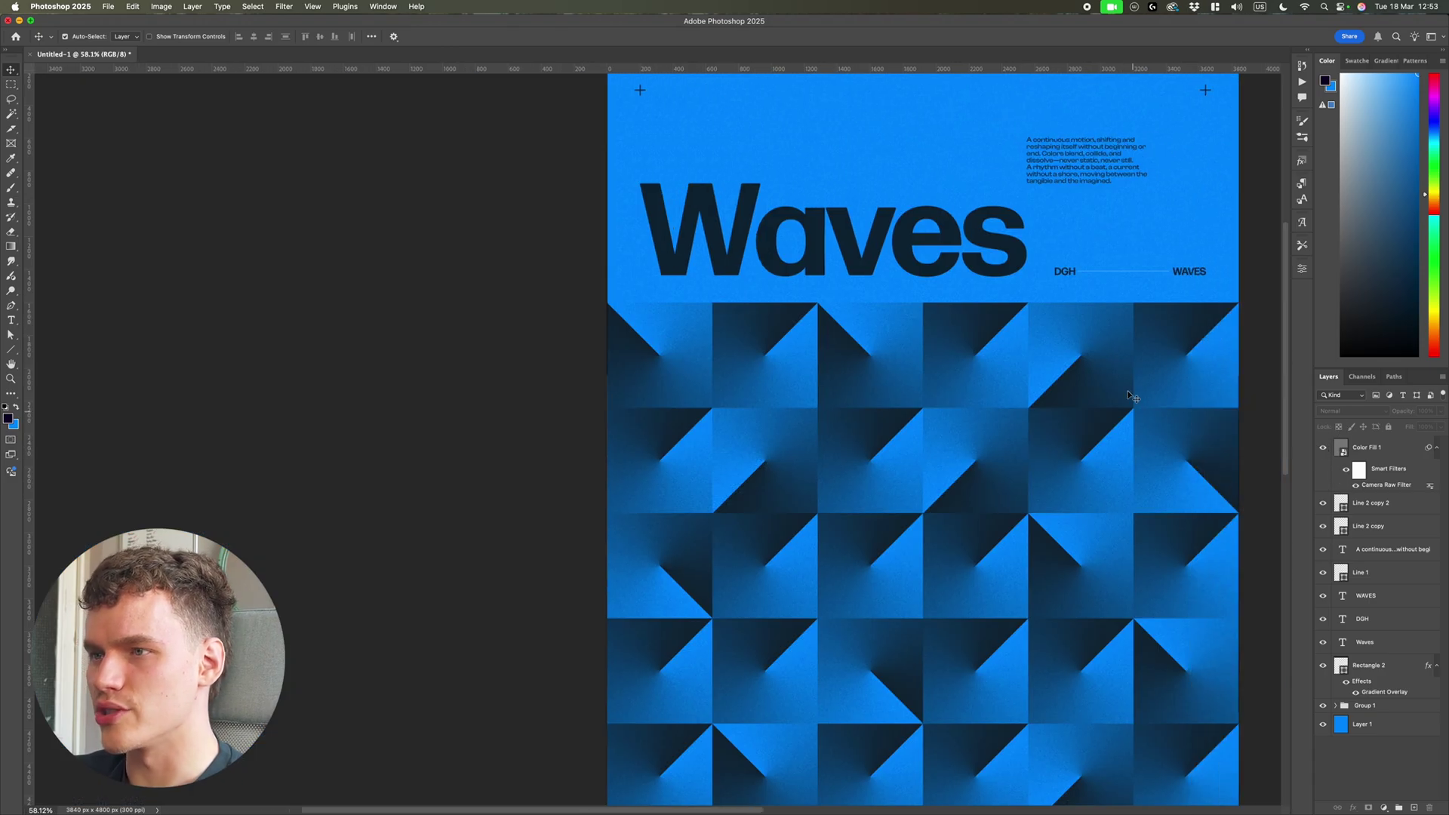
Inspect the group of gradient squares by hiding and showing it and looking through the layers inside.
{"action": "scroll", "coordinate": [881, 481], "scroll_direction": "down", "scroll_amount": 1}
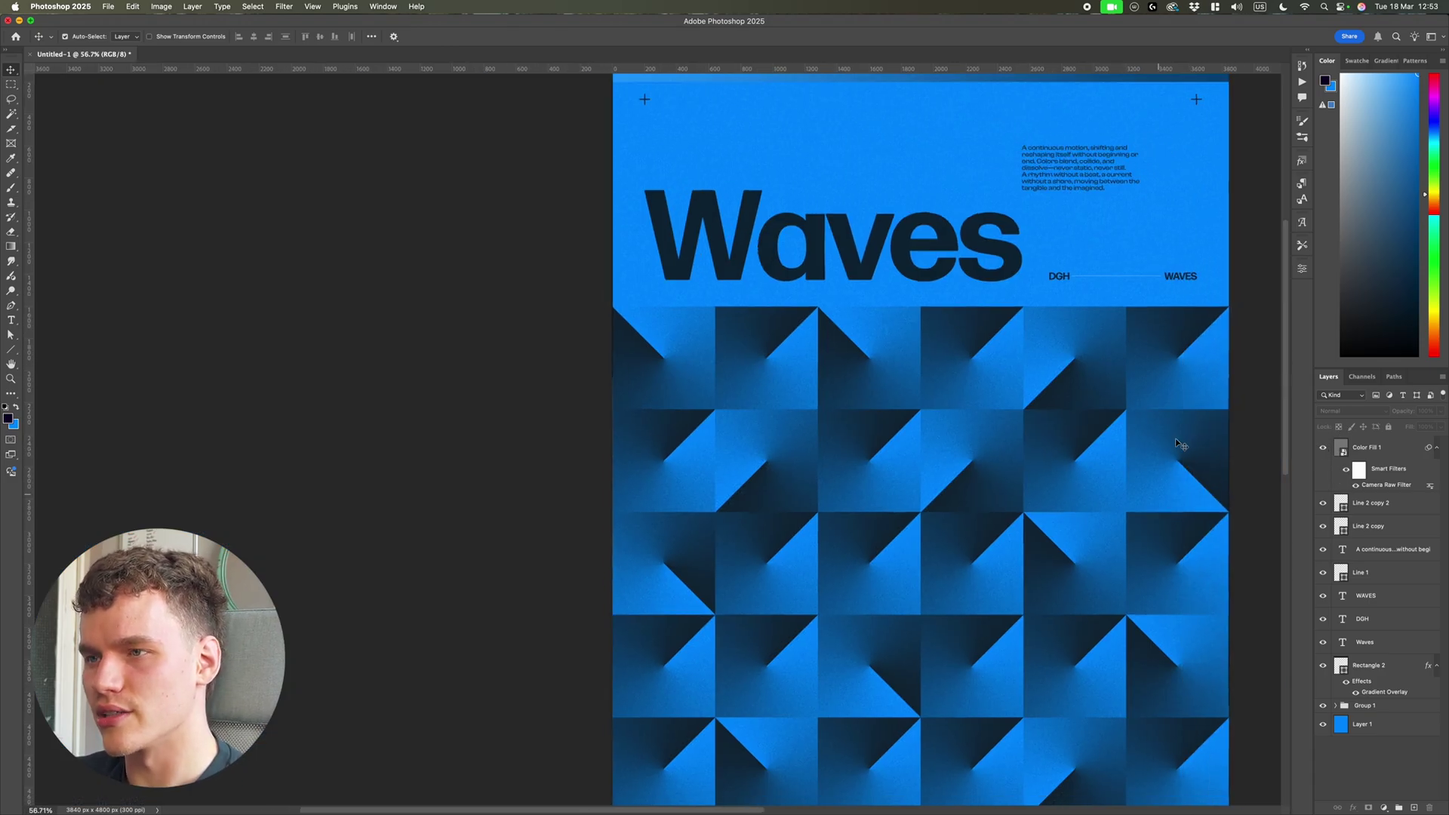
{"action": "scroll", "coordinate": [1147, 550], "scroll_direction": "down", "scroll_amount": 3}
{"action": "left_click", "coordinate": [1139, 513]}
{"action": "scroll", "coordinate": [1153, 446], "scroll_direction": "up", "scroll_amount": 2}
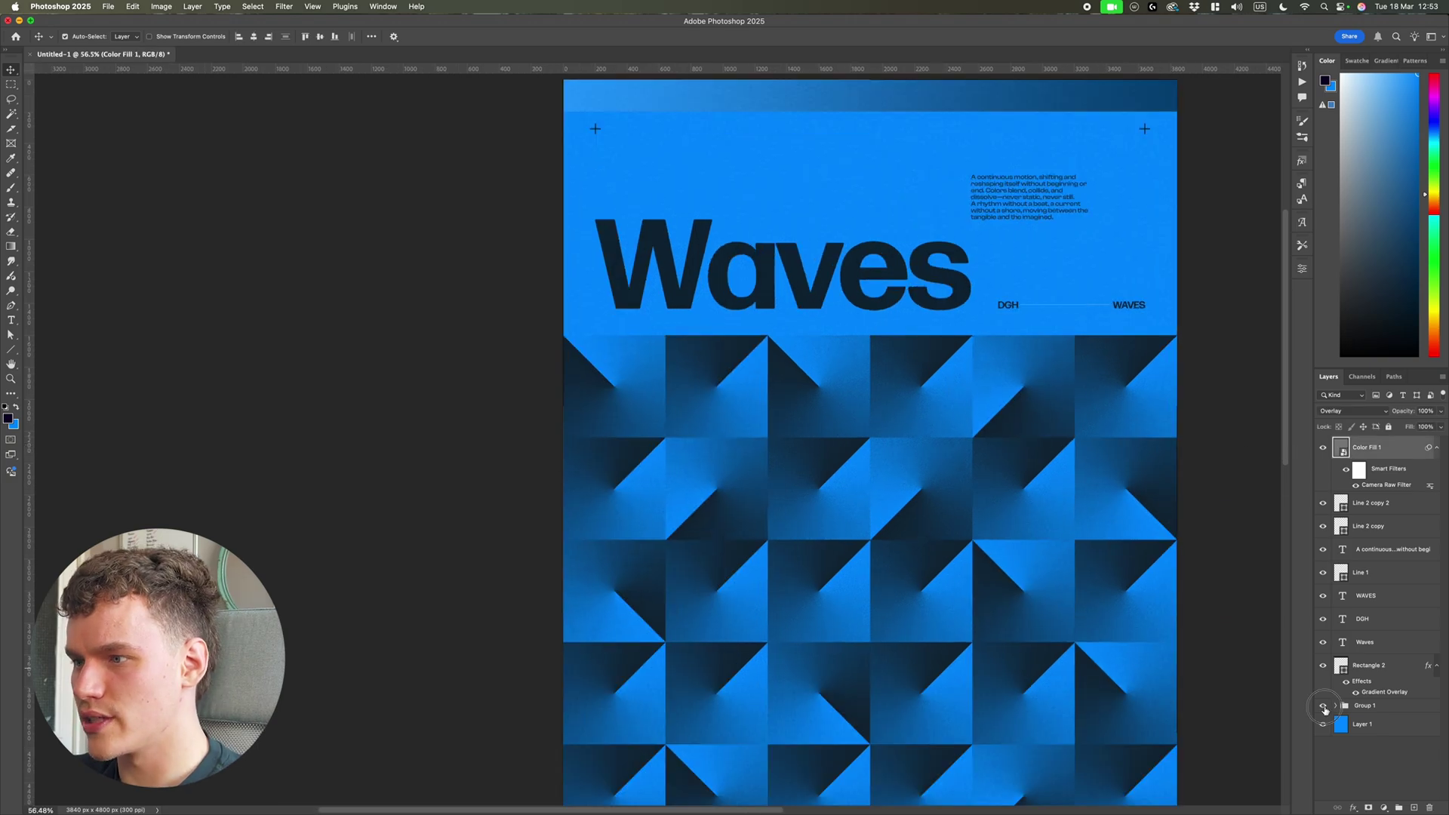
{"action": "left_click", "coordinate": [1322, 706]}
{"action": "left_click", "coordinate": [1322, 705]}
{"action": "left_click", "coordinate": [1341, 707]}
{"action": "left_click", "coordinate": [1335, 707]}
{"action": "scroll", "coordinate": [1080, 601], "scroll_direction": "down", "scroll_amount": 8}
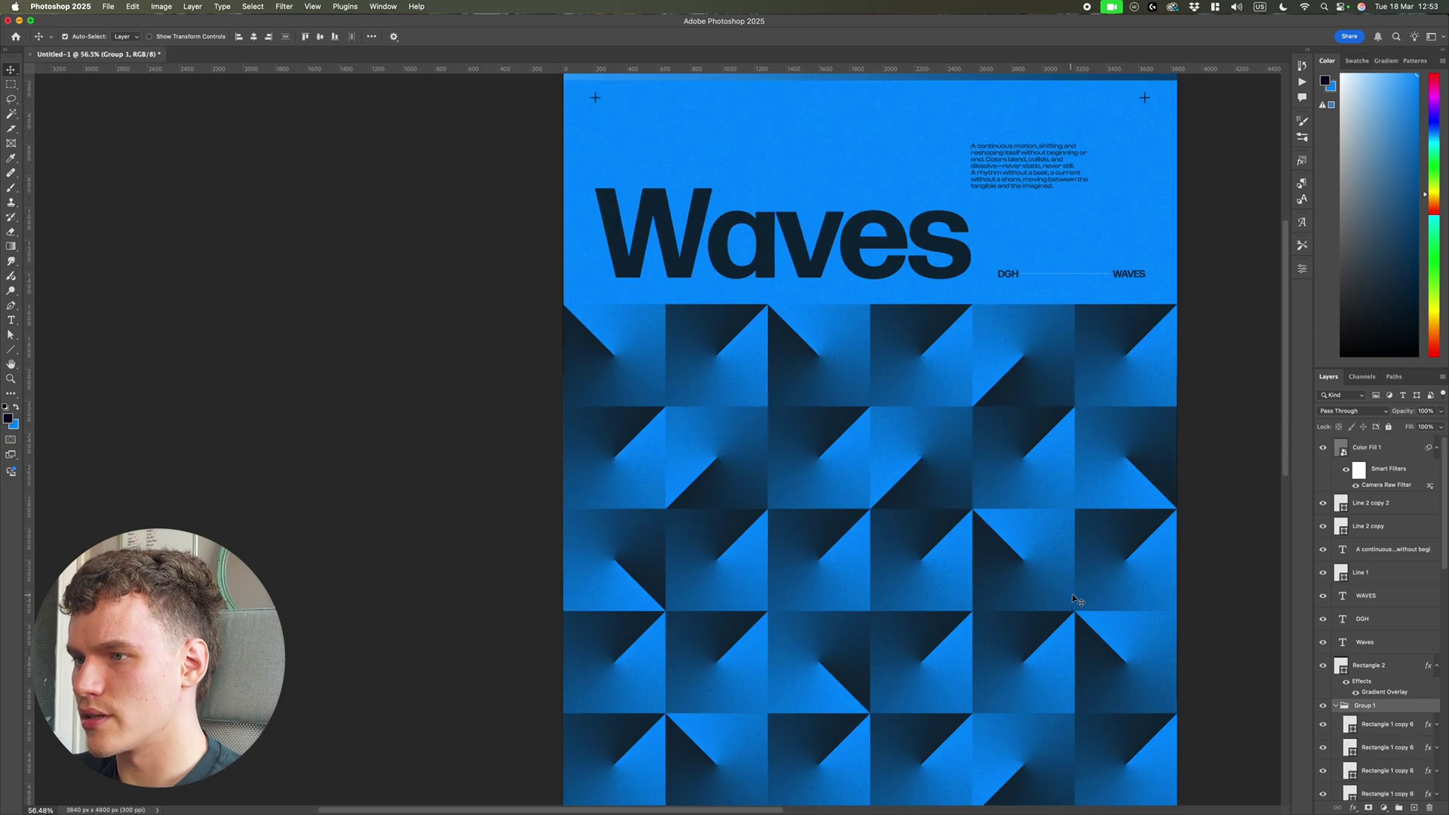
{"action": "scroll", "coordinate": [1199, 654], "scroll_direction": "down", "scroll_amount": 6}
{"action": "left_click", "coordinate": [1336, 706]}
{"action": "scroll", "coordinate": [845, 400], "scroll_direction": "up", "scroll_amount": 2}
{"action": "scroll", "coordinate": [845, 401], "scroll_direction": "up", "scroll_amount": 4}
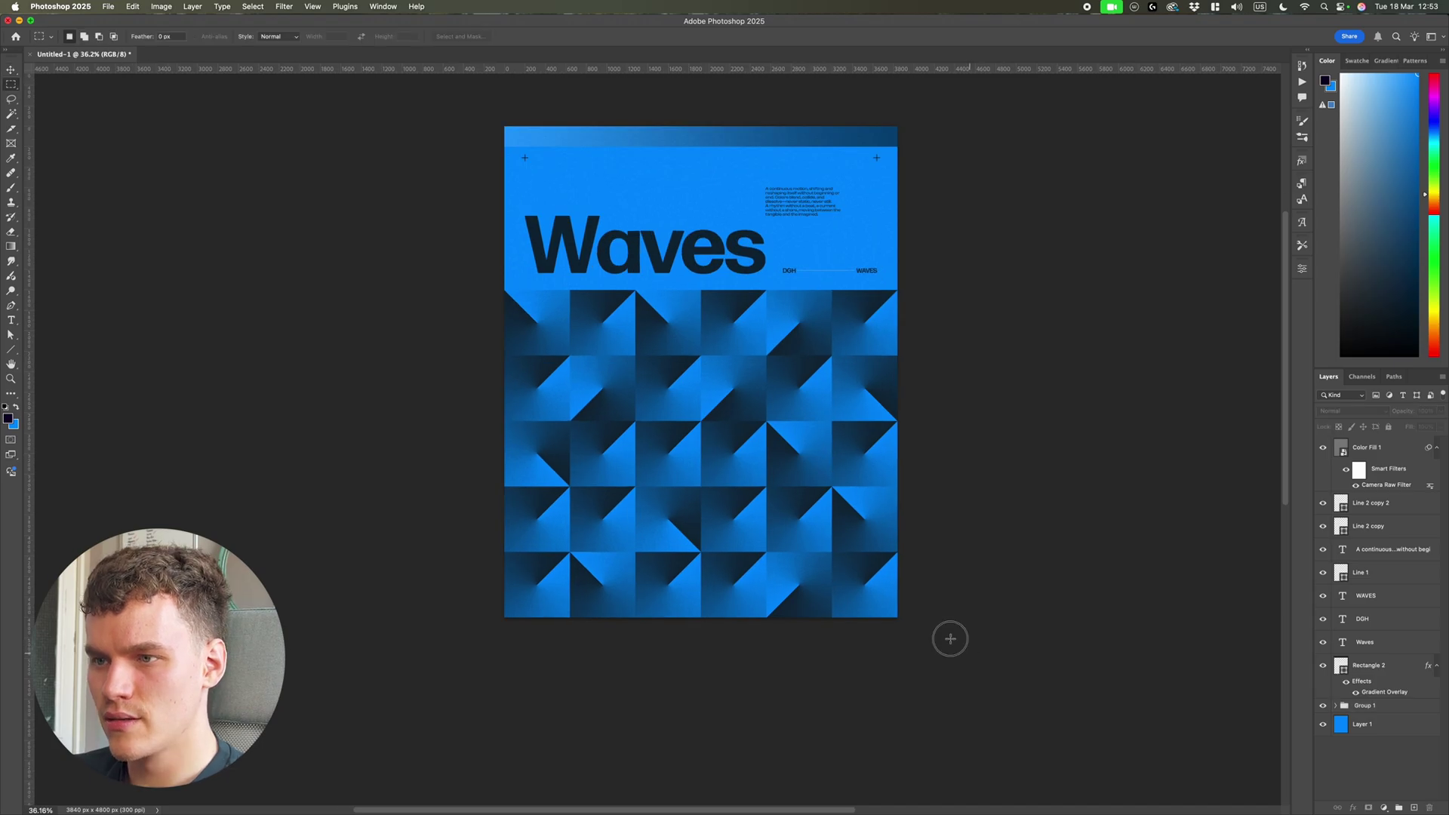
Select the whole area of gradient squares and mask the grain layer to that selection.
{"action": "left_click_drag", "start_coordinate": [948, 638], "coordinate": [454, 290]}
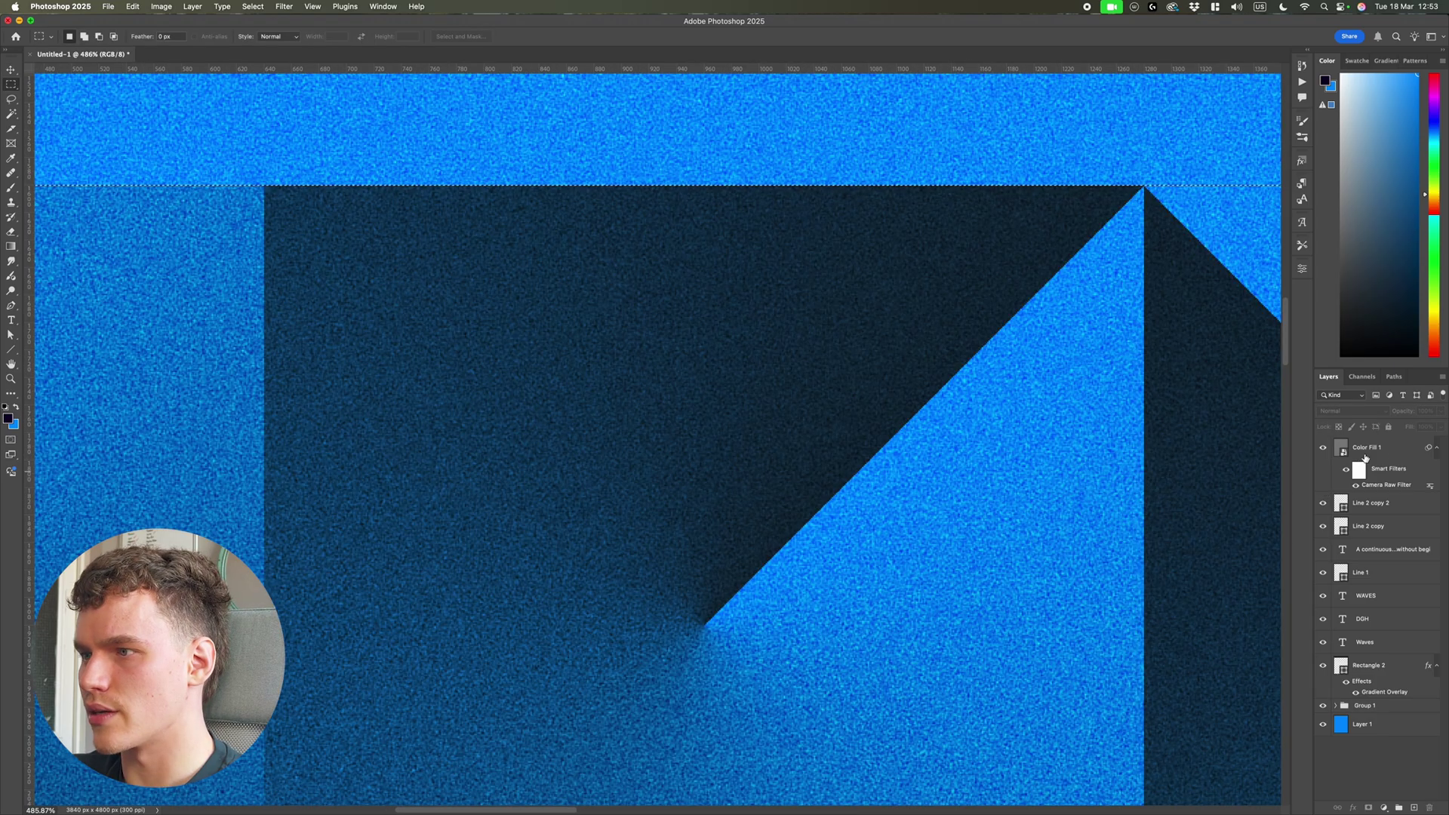
{"action": "left_click", "coordinate": [1364, 456]}
{"action": "scroll", "coordinate": [1107, 440], "scroll_direction": "down", "scroll_amount": 5}
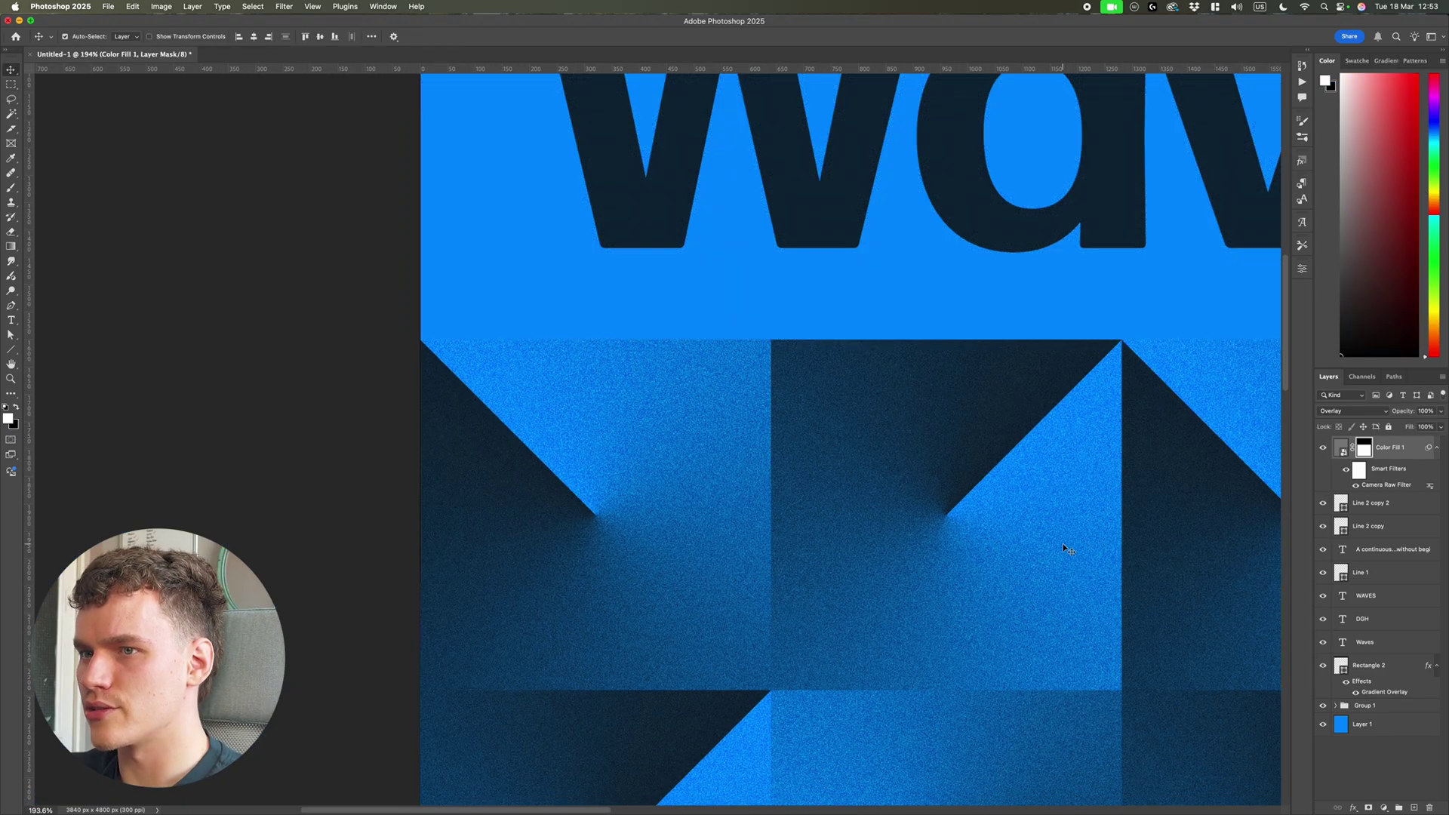
{"action": "scroll", "coordinate": [1070, 546], "scroll_direction": "right", "scroll_amount": 4}
{"action": "scroll", "coordinate": [419, 324], "scroll_direction": "up", "scroll_amount": 5}
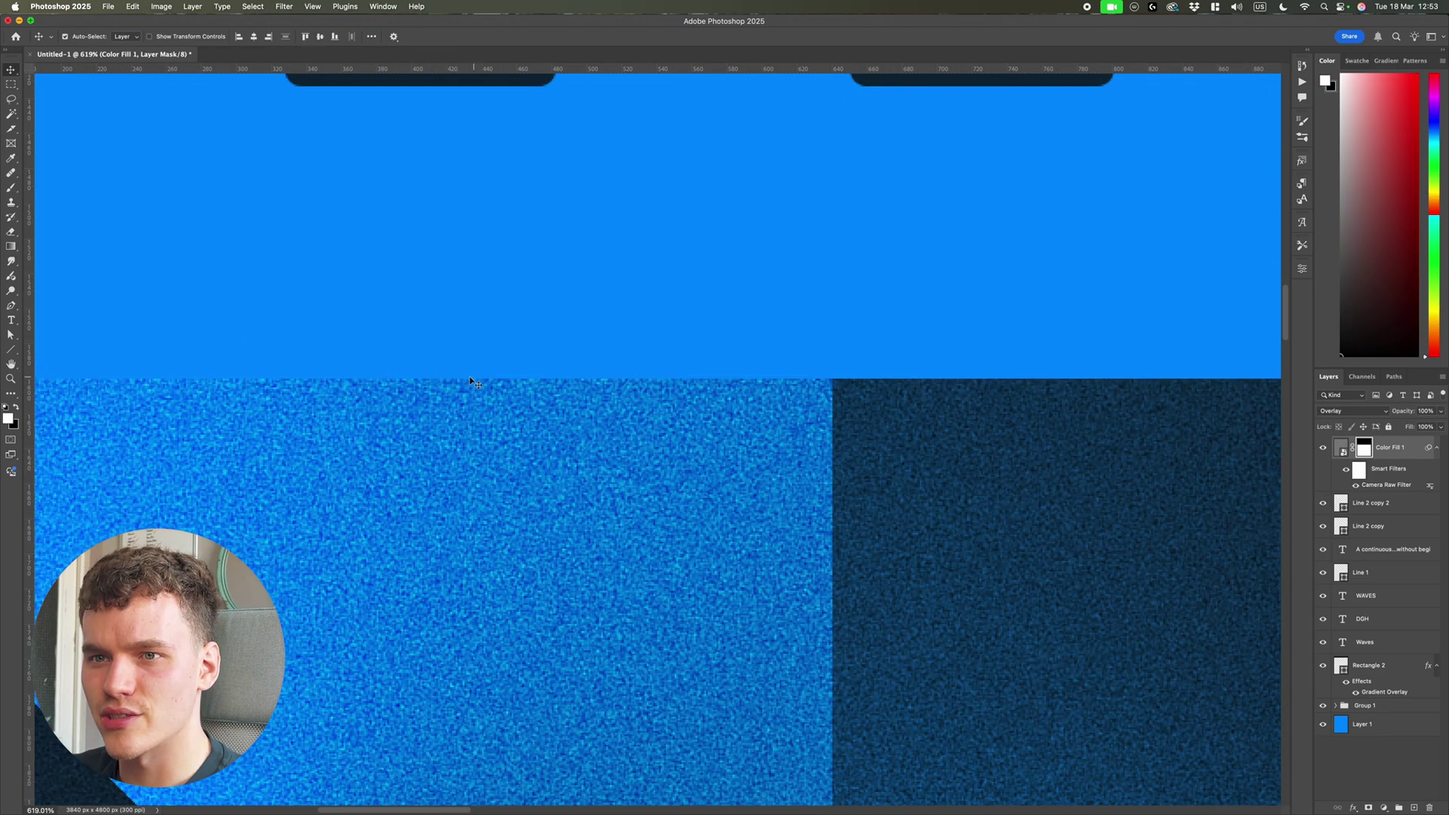
{"action": "scroll", "coordinate": [940, 454], "scroll_direction": "down", "scroll_amount": 10}
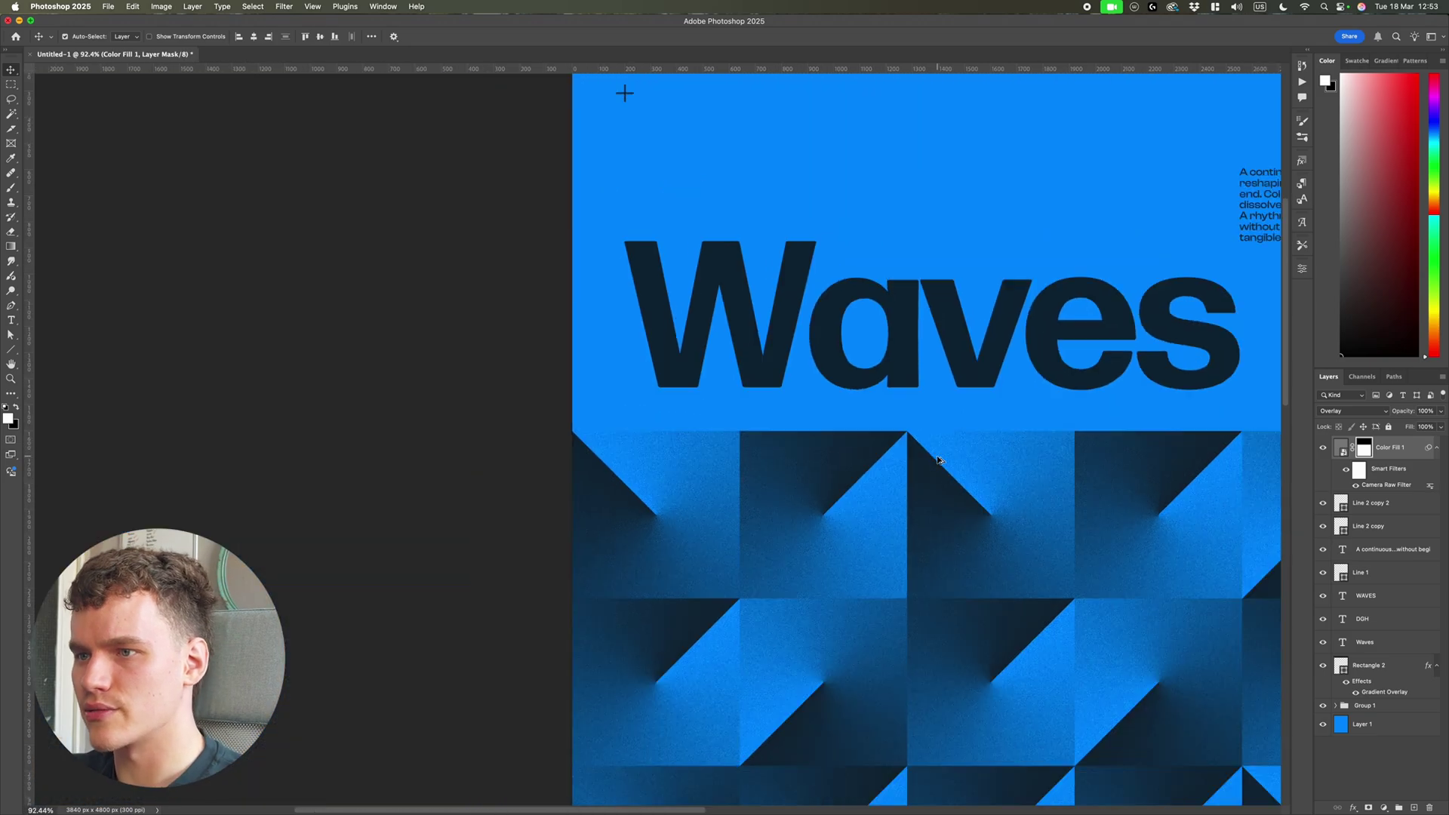
{"action": "key", "text": "super+0"}
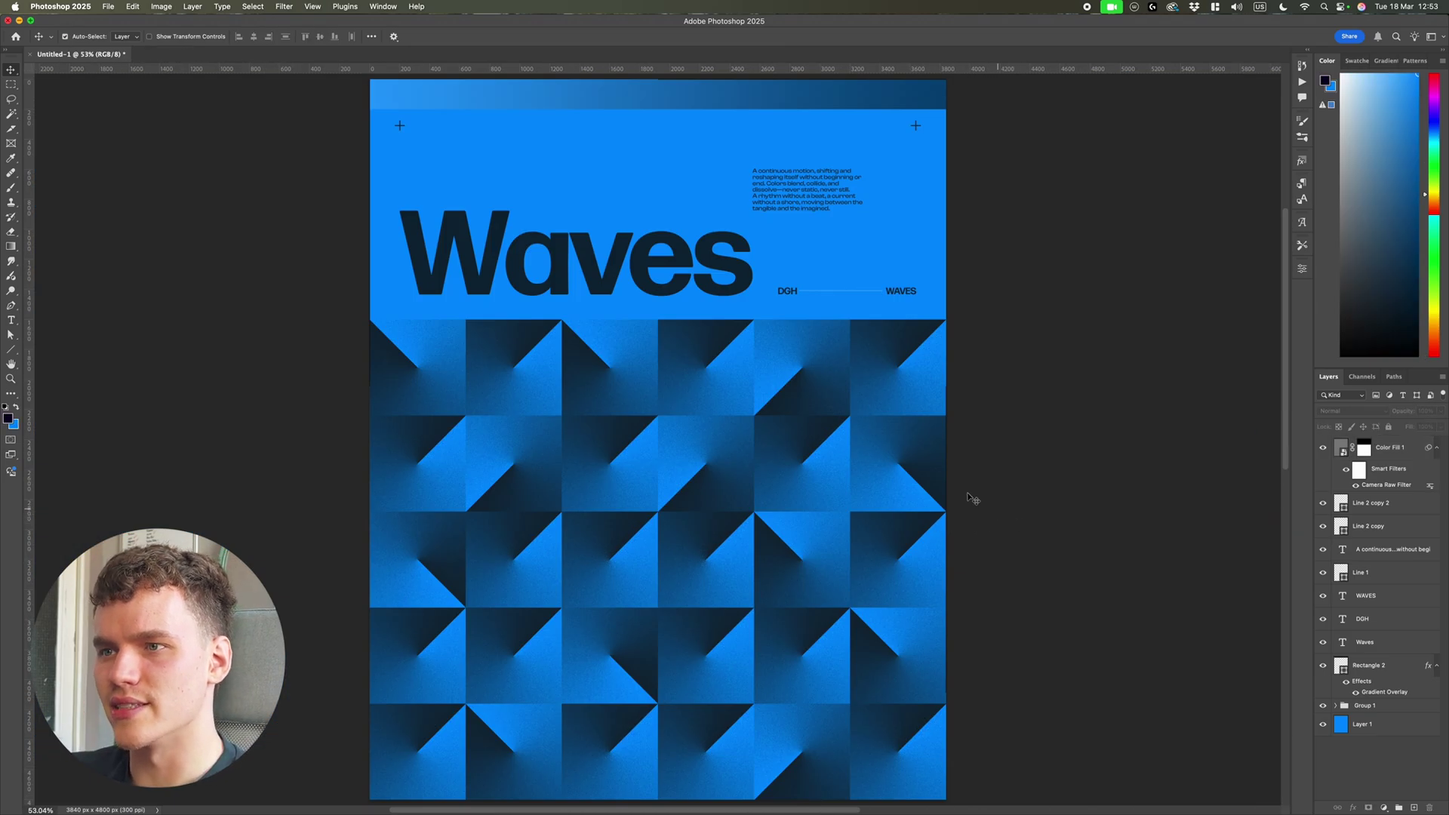
Load the top gradient bar's outline as a selection and fill it with white on the grain layer's mask.
{"action": "scroll", "coordinate": [678, 376], "scroll_direction": "up", "scroll_amount": 2}
{"action": "scroll", "coordinate": [700, 374], "scroll_direction": "up", "scroll_amount": 1}
{"action": "left_click", "coordinate": [1363, 449]}
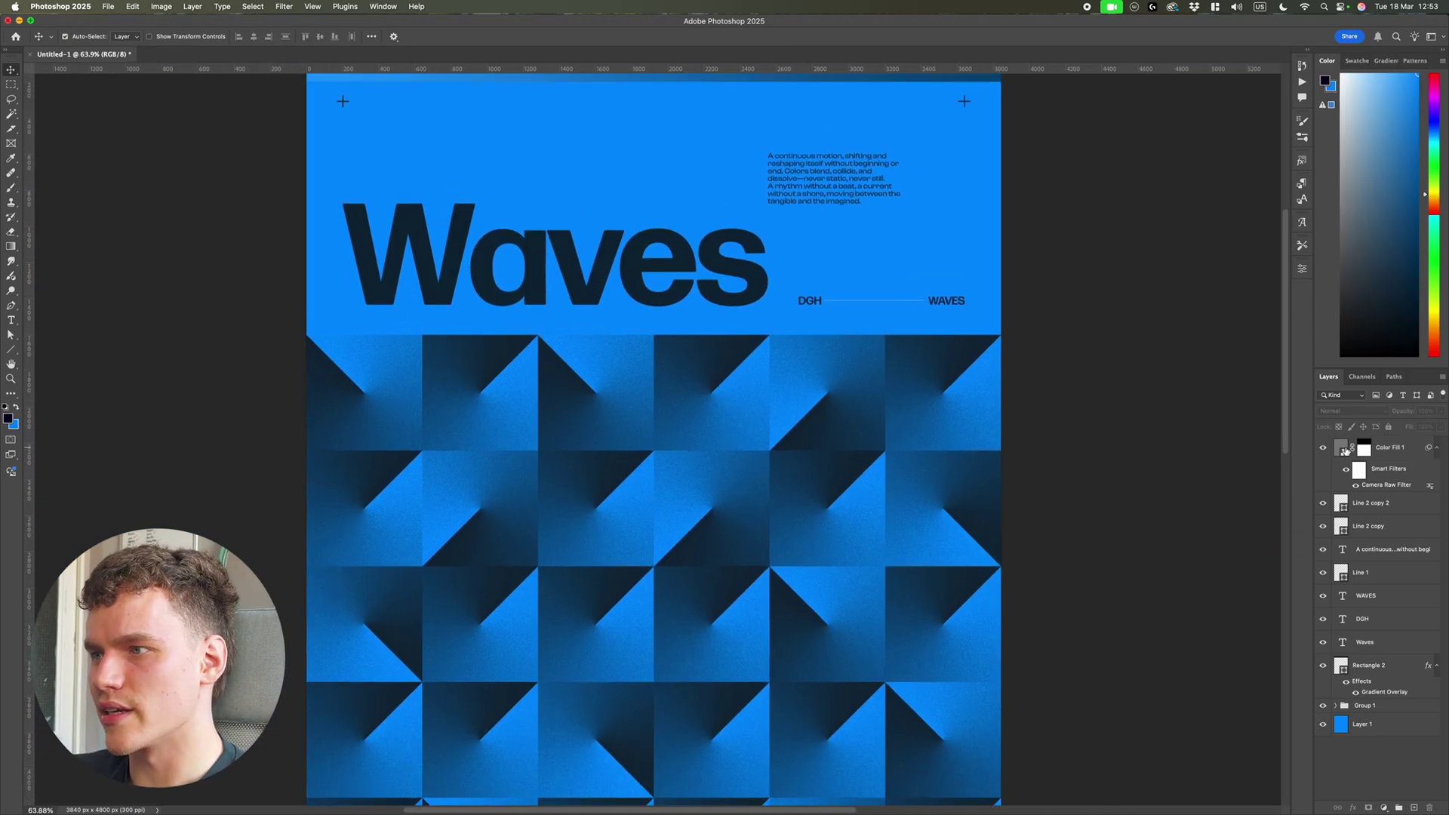
{"action": "scroll", "coordinate": [1100, 359], "scroll_direction": "up", "scroll_amount": 5}
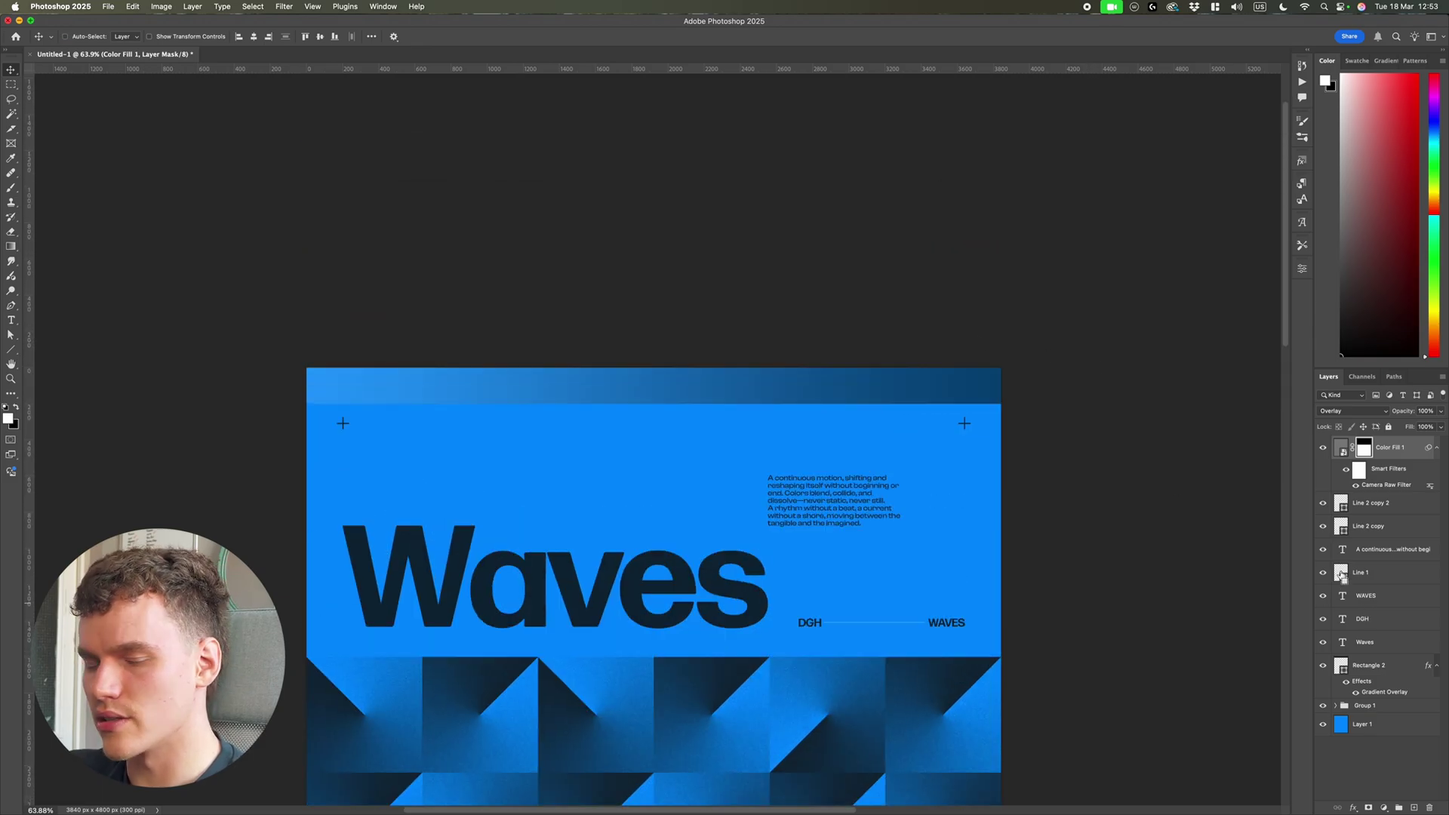
{"action": "left_click", "coordinate": [1341, 575], "text": "super"}
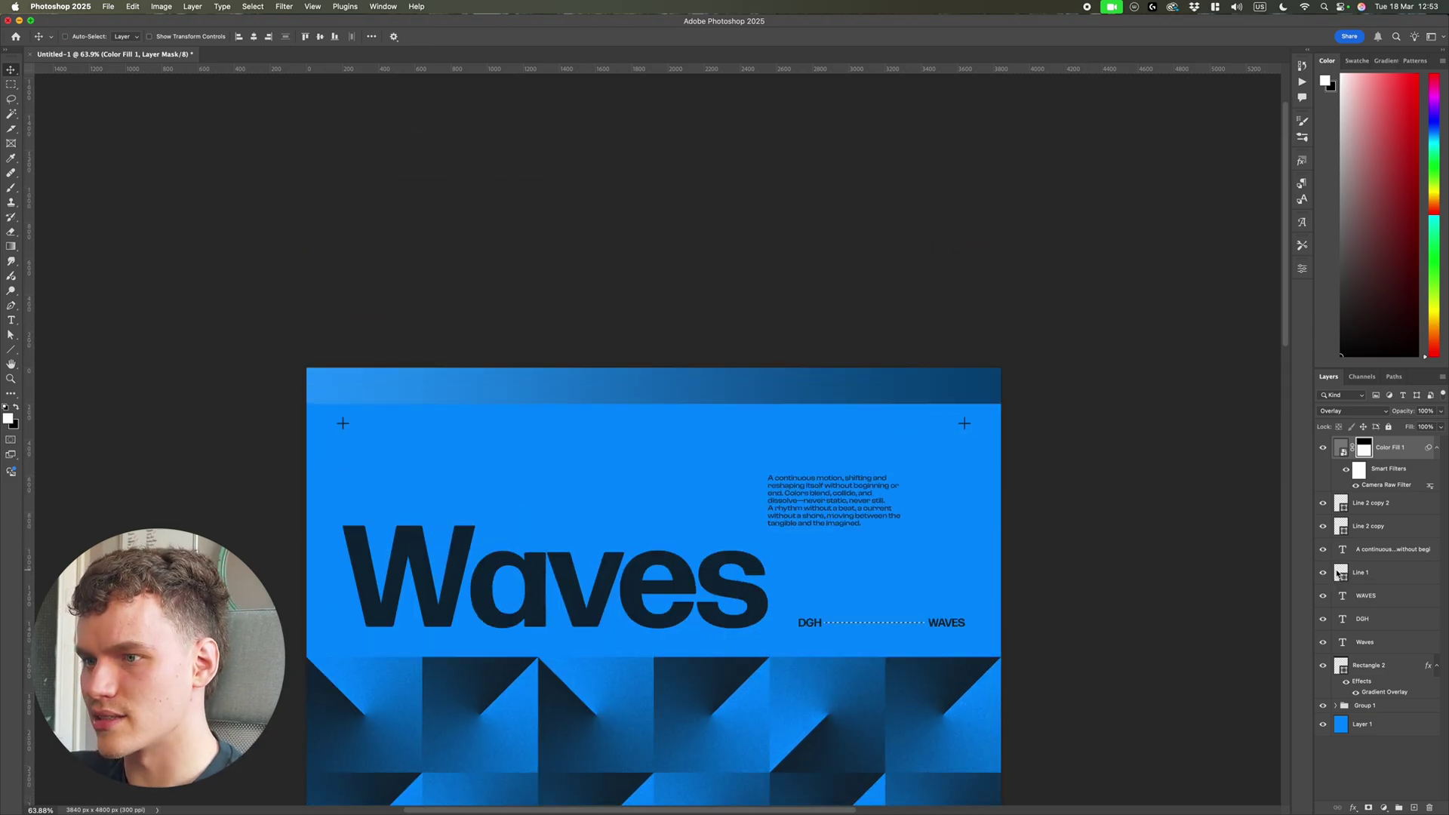
{"action": "key", "text": "super+d"}
{"action": "left_click", "coordinate": [1341, 666], "text": "super"}
{"action": "key", "text": "x"}
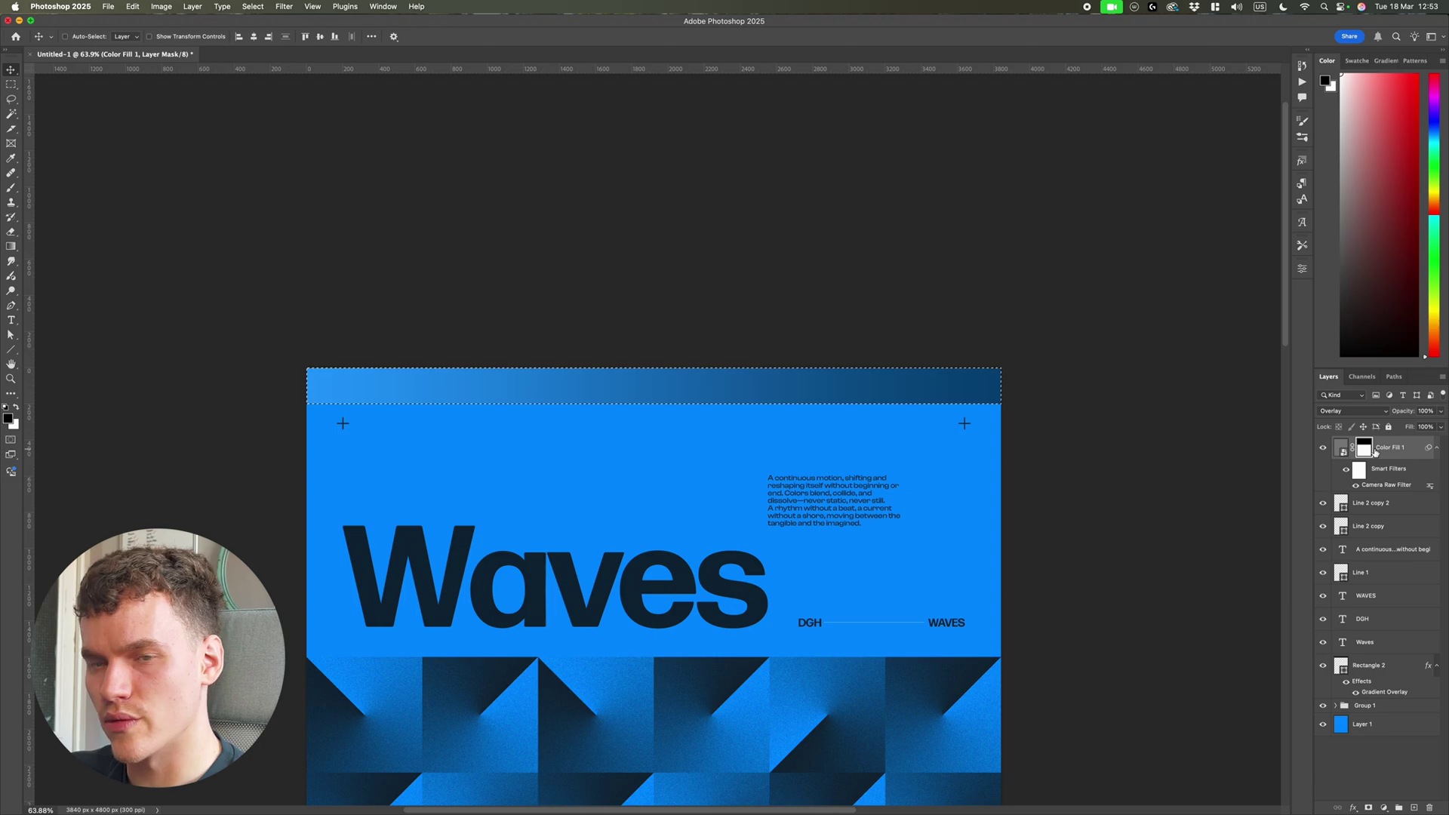
{"action": "key", "text": "super+d"}
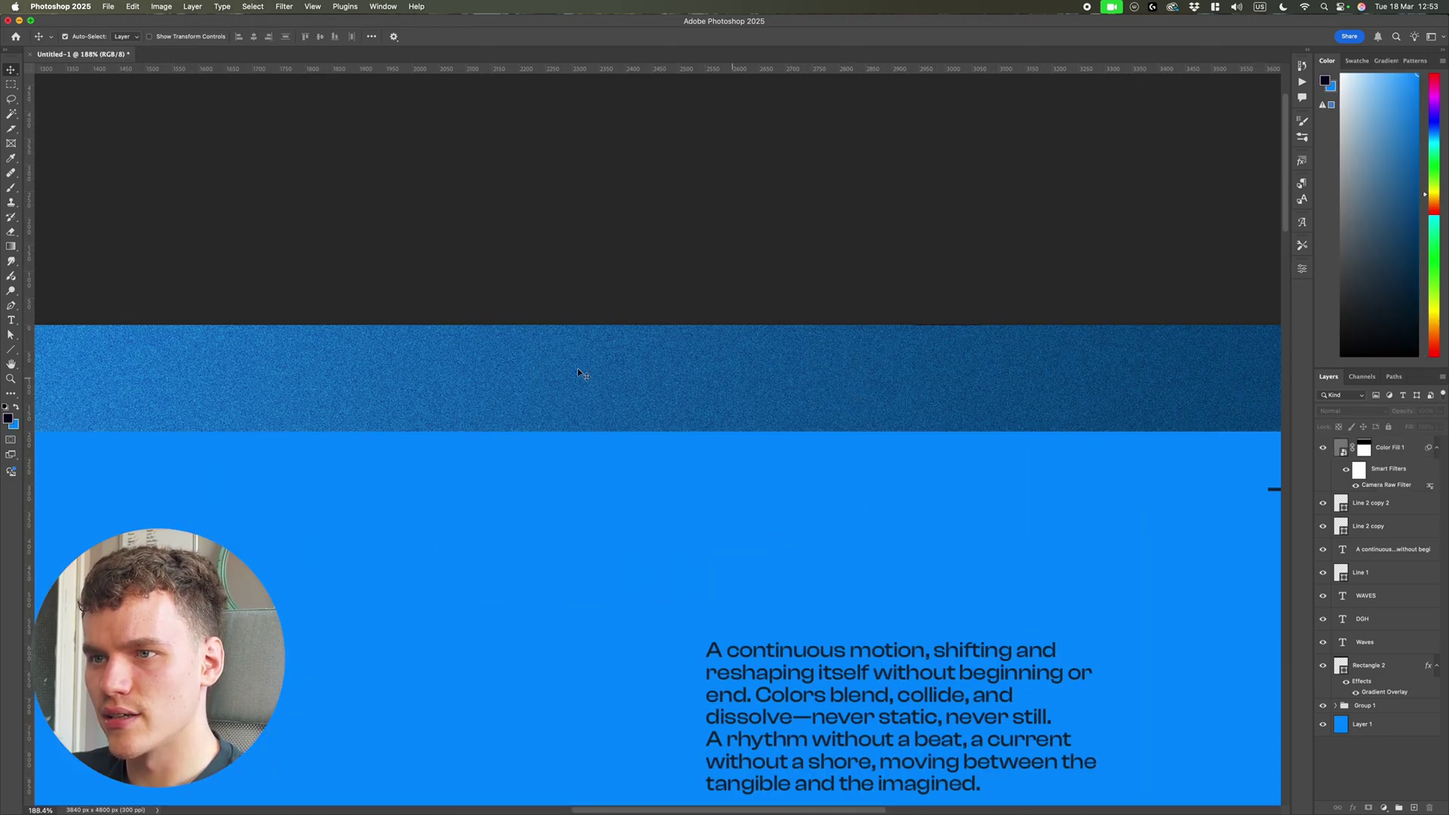
Add a color overlay to the solid background layer and sample the background swatch's blue 0090ff as its color.
{"action": "scroll", "coordinate": [823, 370], "scroll_direction": "down", "scroll_amount": 10}
{"action": "scroll", "coordinate": [1020, 505], "scroll_direction": "left", "scroll_amount": 2}
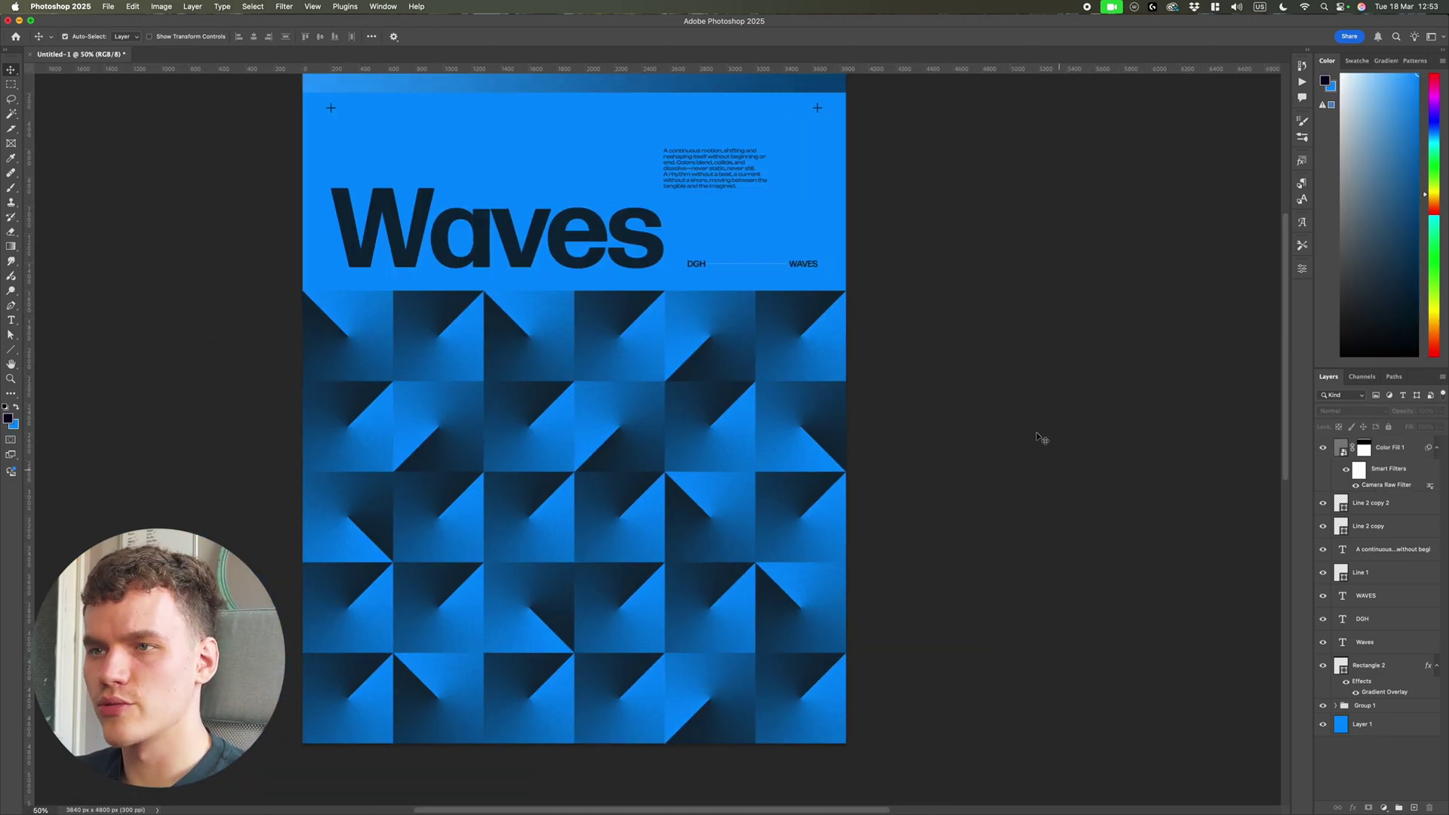
{"action": "left_click", "coordinate": [840, 244]}
{"action": "scroll", "coordinate": [1041, 347], "scroll_direction": "left", "scroll_amount": 1}
{"action": "left_click", "coordinate": [1352, 807]}
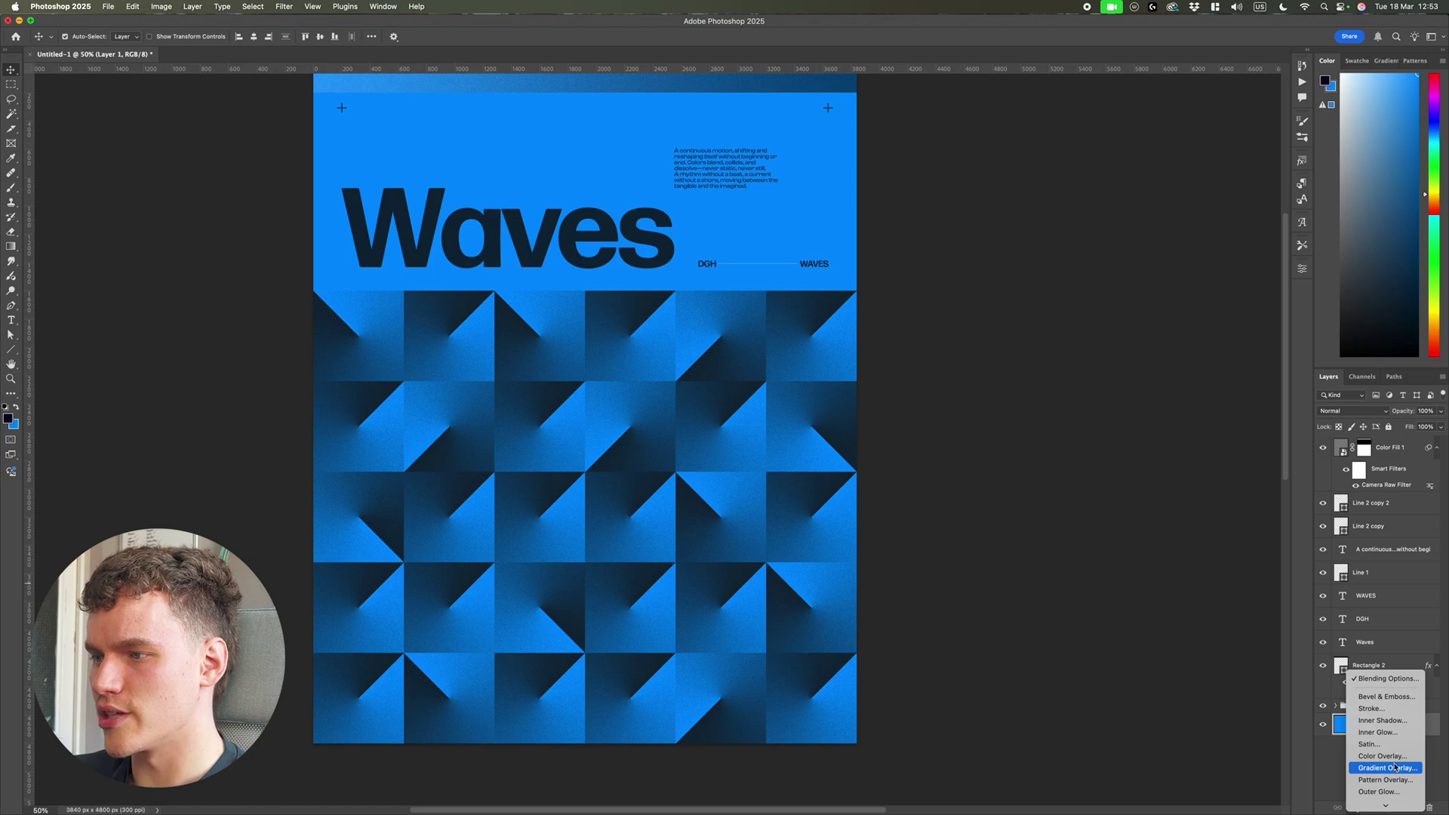
{"action": "left_click", "coordinate": [1381, 756]}
{"action": "scroll", "coordinate": [830, 420], "scroll_direction": "left", "scroll_amount": 4}
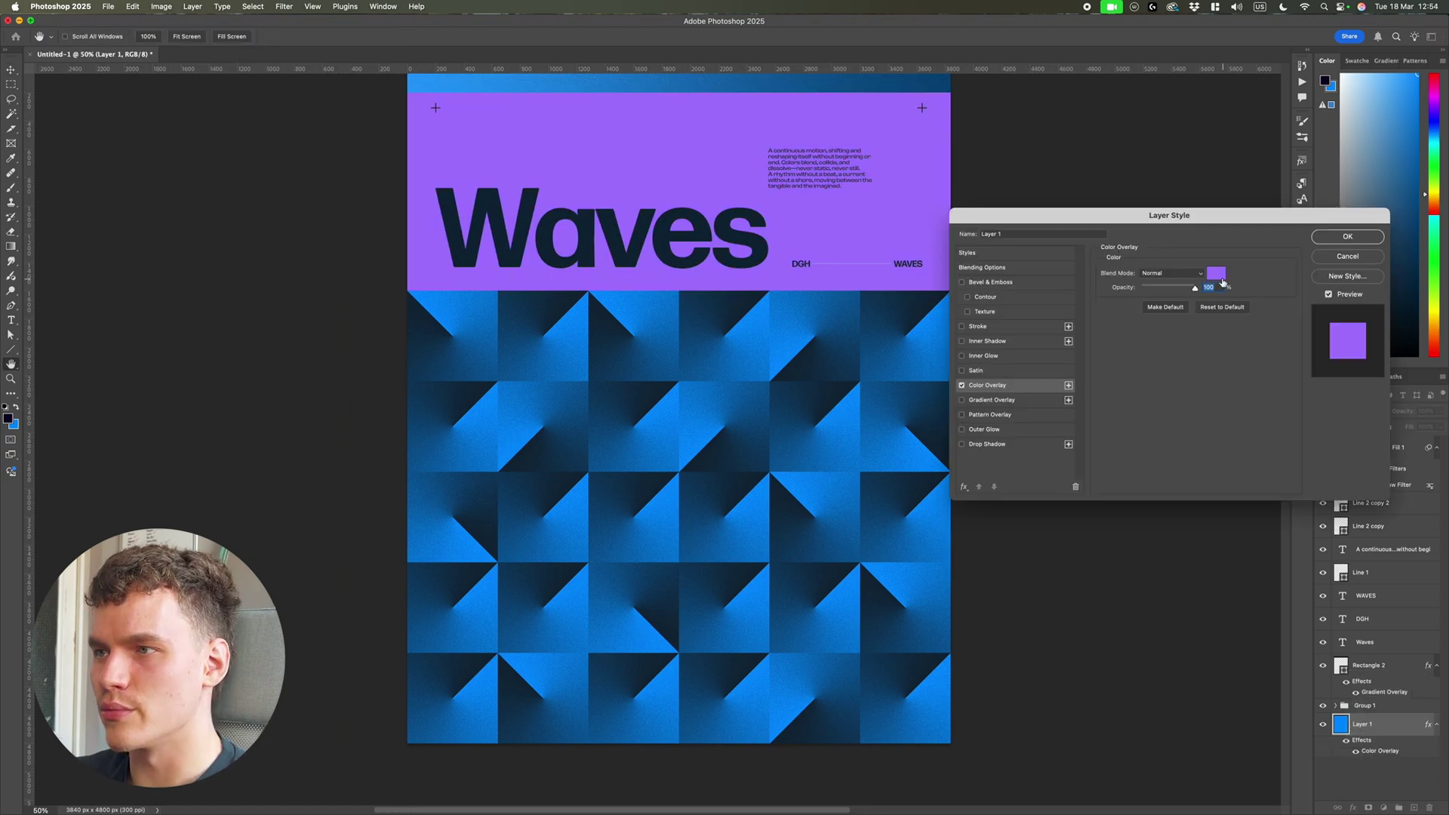
{"action": "left_click", "coordinate": [1220, 277]}
{"action": "left_click", "coordinate": [19, 423]}
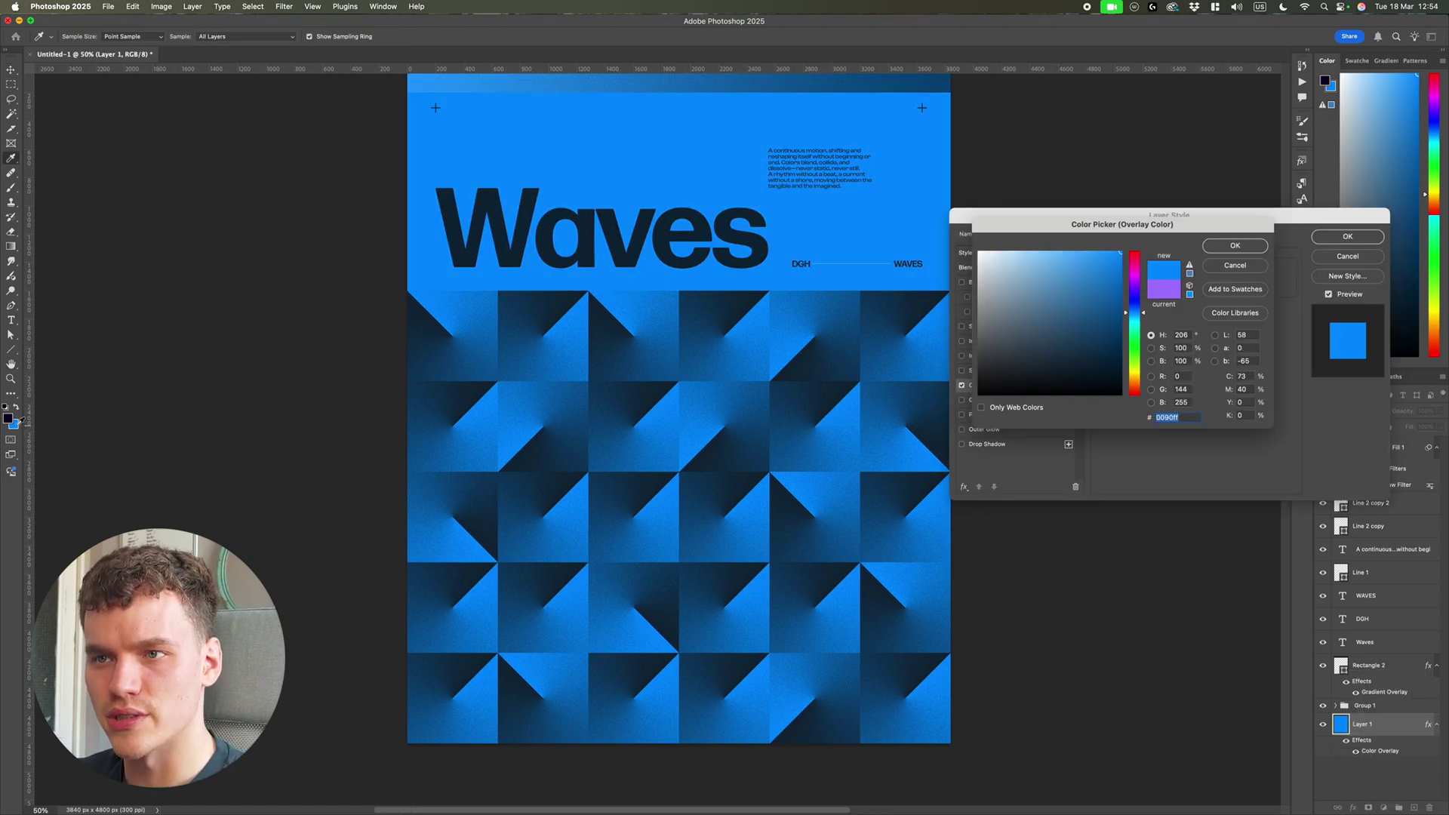
Try the lighter blue tints 5bb8ff, a9daff and daefff as the background's overlay color, and cancel the overlay.
{"action": "left_click_drag", "start_coordinate": [1112, 255], "coordinate": [1070, 250]}
{"action": "scroll", "coordinate": [867, 247], "scroll_direction": "down", "scroll_amount": 5}
{"action": "scroll", "coordinate": [868, 246], "scroll_direction": "up", "scroll_amount": 5}
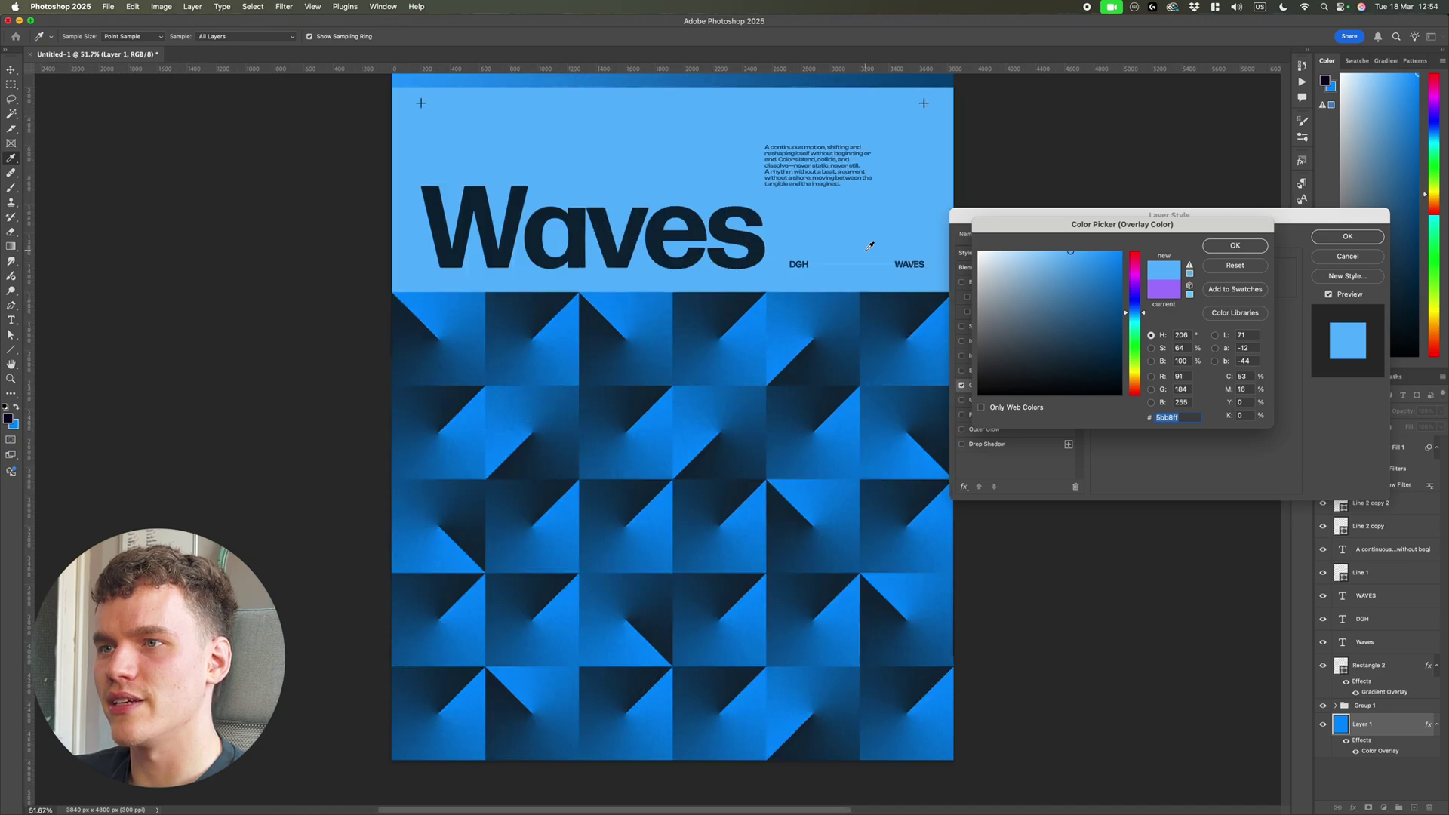
{"action": "scroll", "coordinate": [868, 246], "scroll_direction": "down", "scroll_amount": 5}
{"action": "scroll", "coordinate": [868, 247], "scroll_direction": "up", "scroll_amount": 2}
{"action": "scroll", "coordinate": [870, 245], "scroll_direction": "up", "scroll_amount": 4}
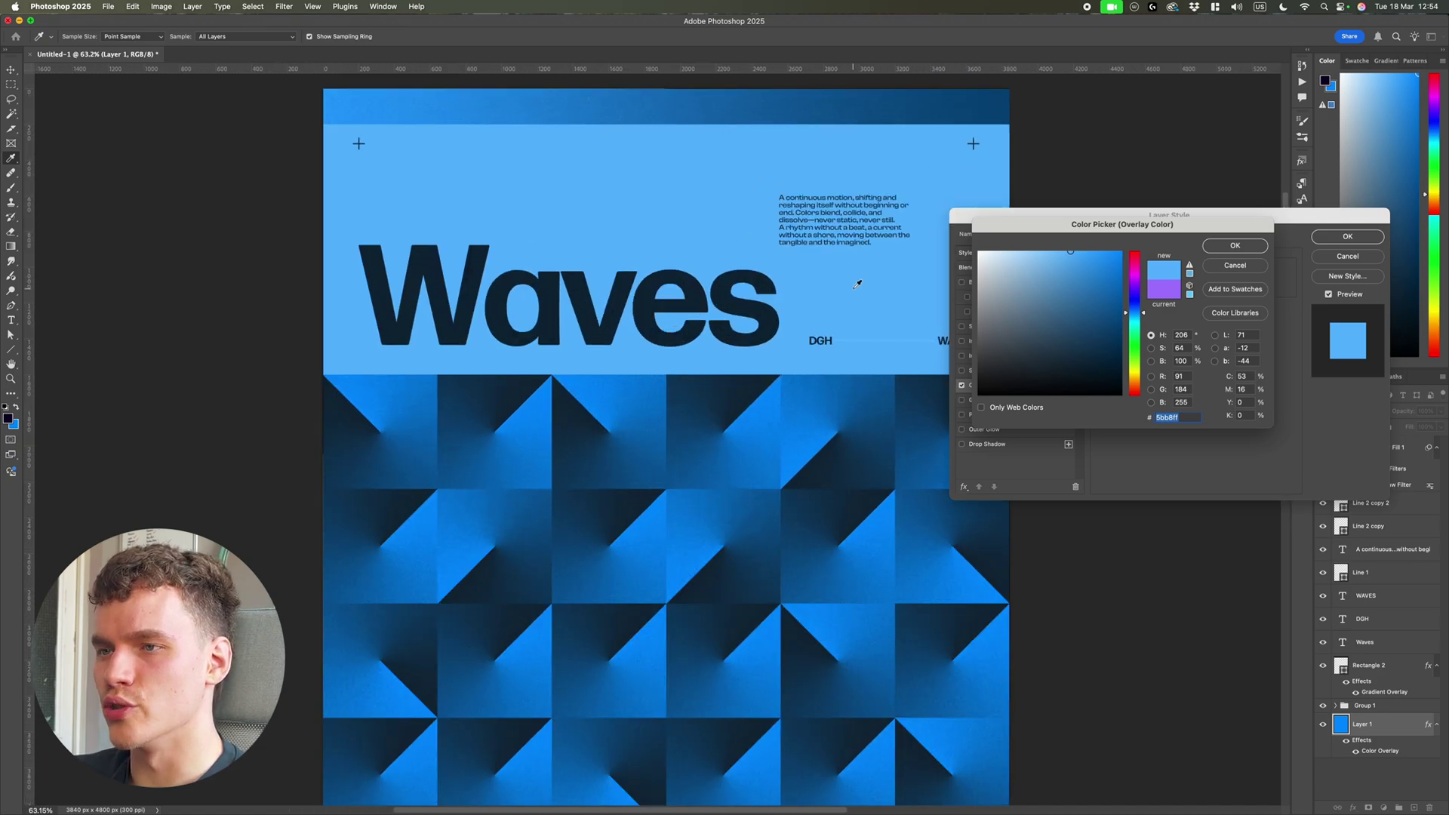
{"action": "scroll", "coordinate": [858, 283], "scroll_direction": "down", "scroll_amount": 3}
{"action": "left_click", "coordinate": [1027, 252]}
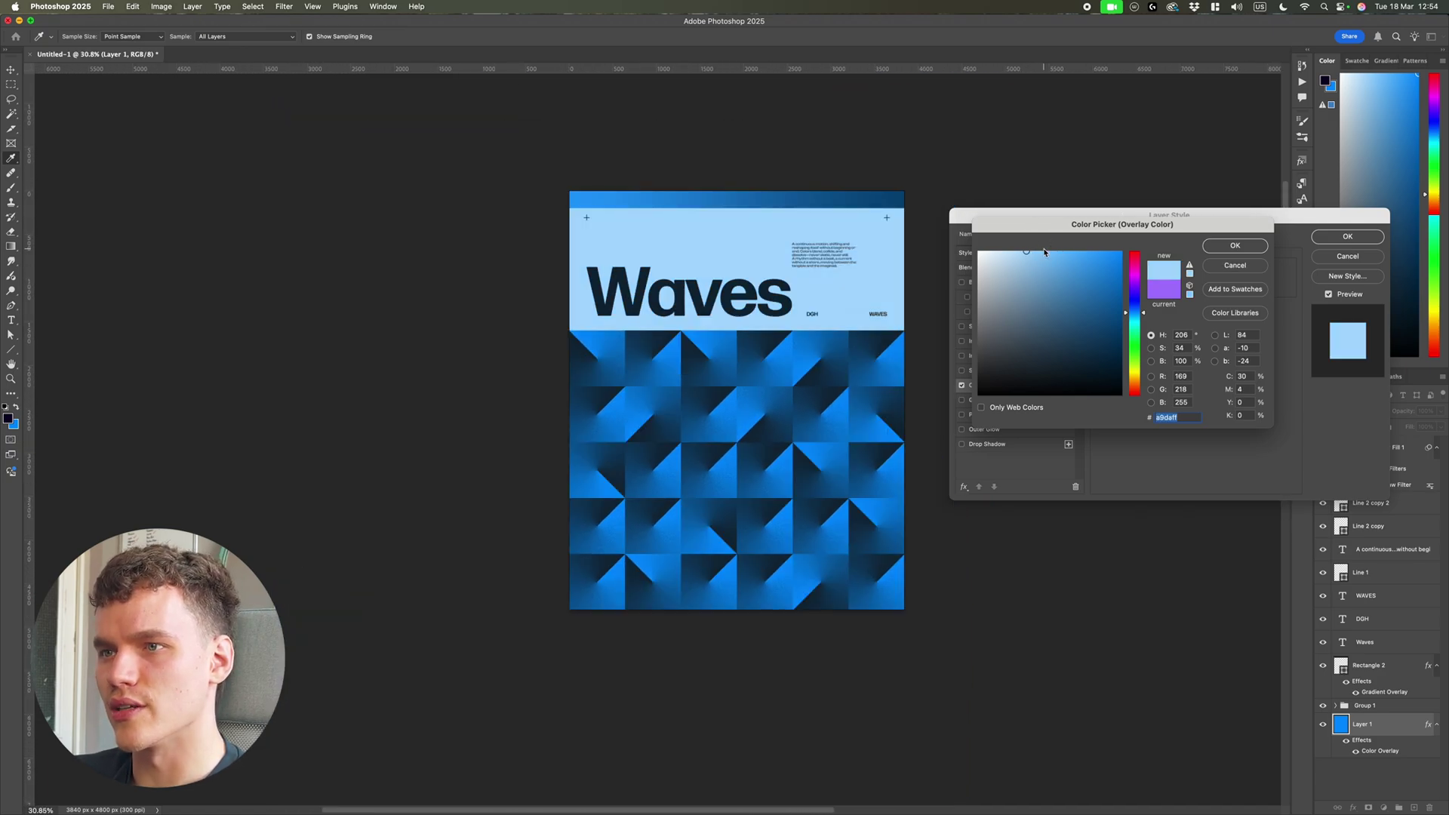
{"action": "left_click", "coordinate": [999, 252]}
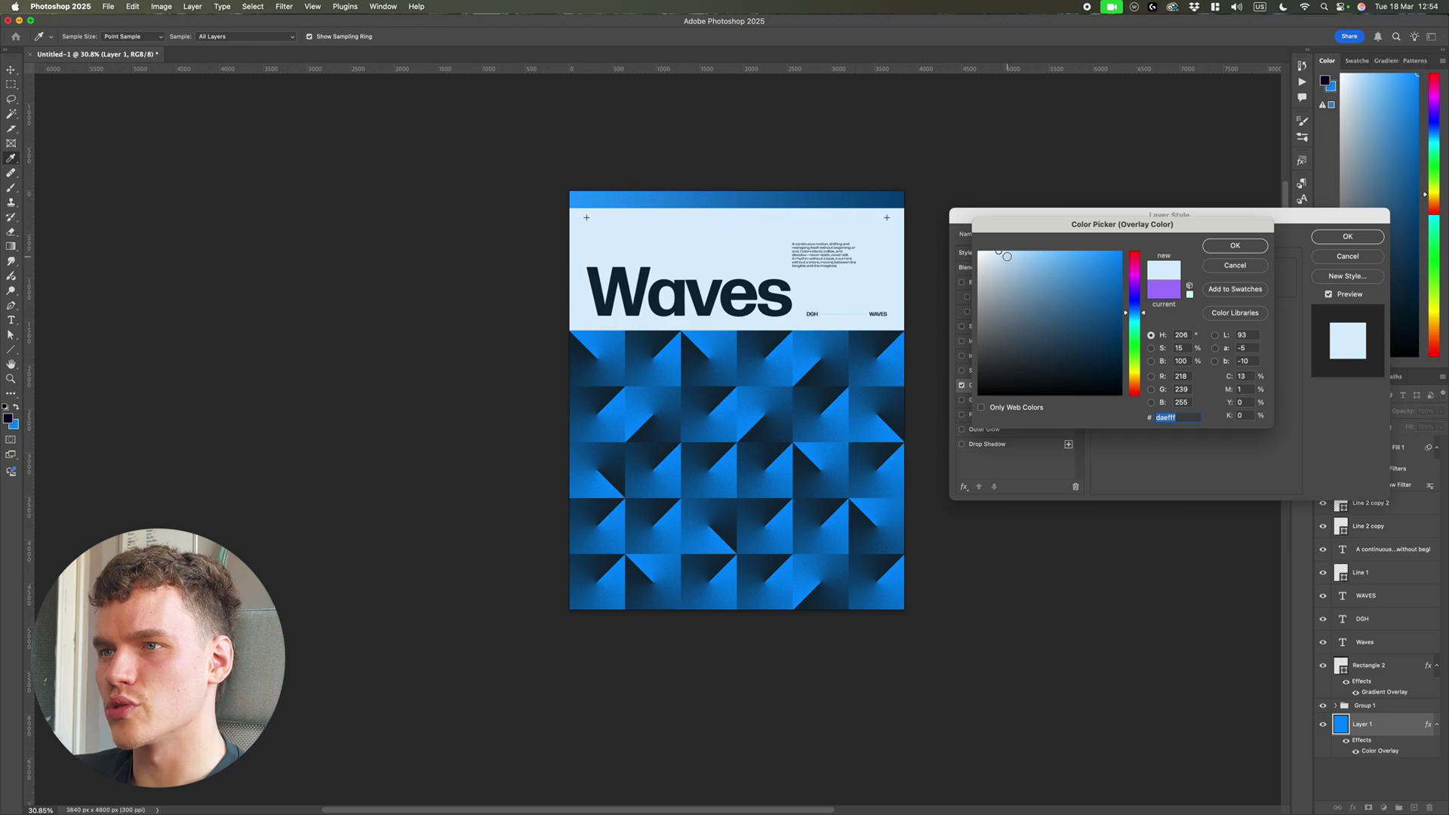
{"action": "left_click_drag", "start_coordinate": [999, 251], "coordinate": [1058, 273]}
{"action": "key", "text": "Escape"}
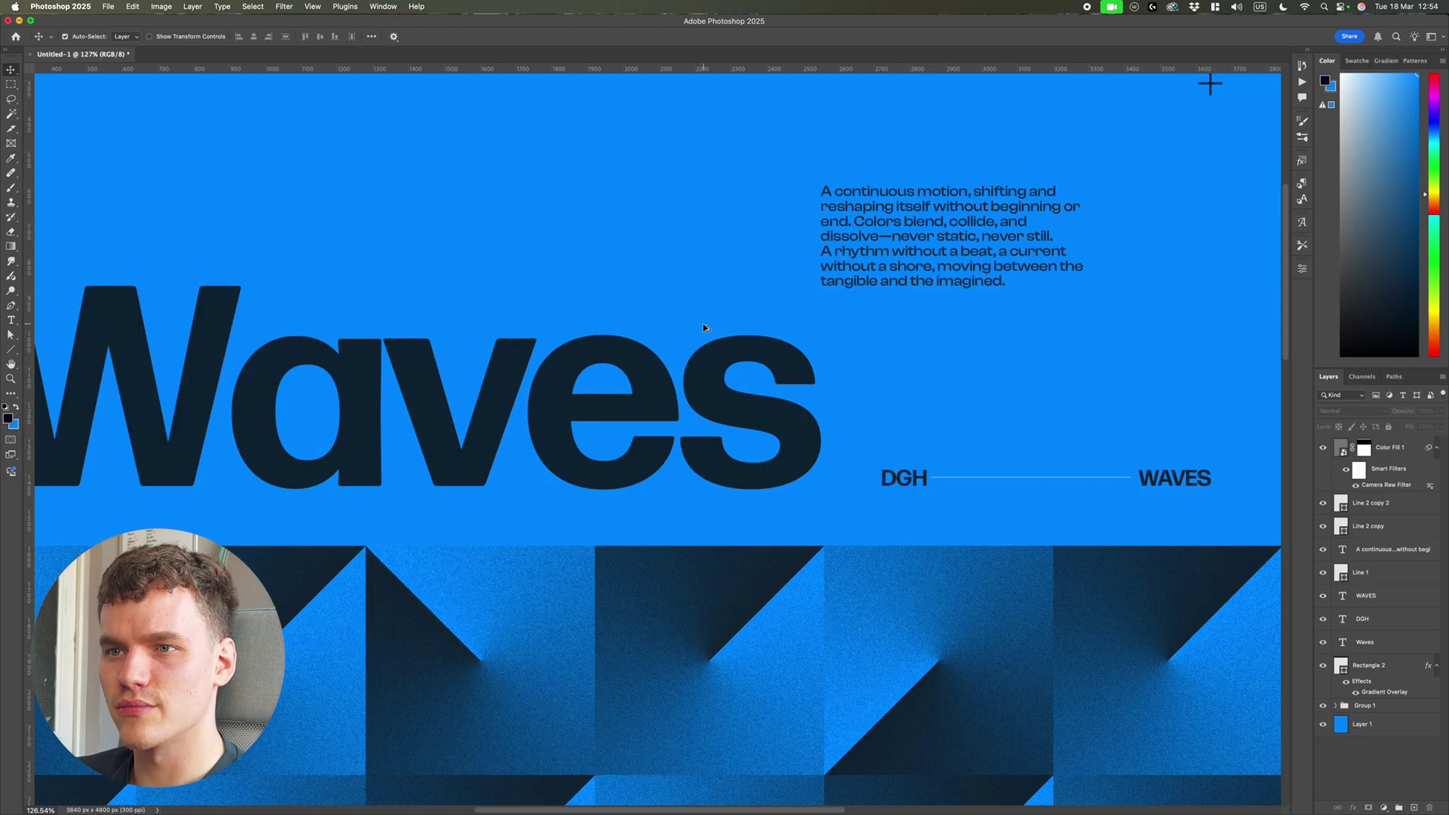
Duplicate the large Waves title layer, hide the original, and convert the copy to a smart object.
{"action": "scroll", "coordinate": [703, 328], "scroll_direction": "down", "scroll_amount": 3}
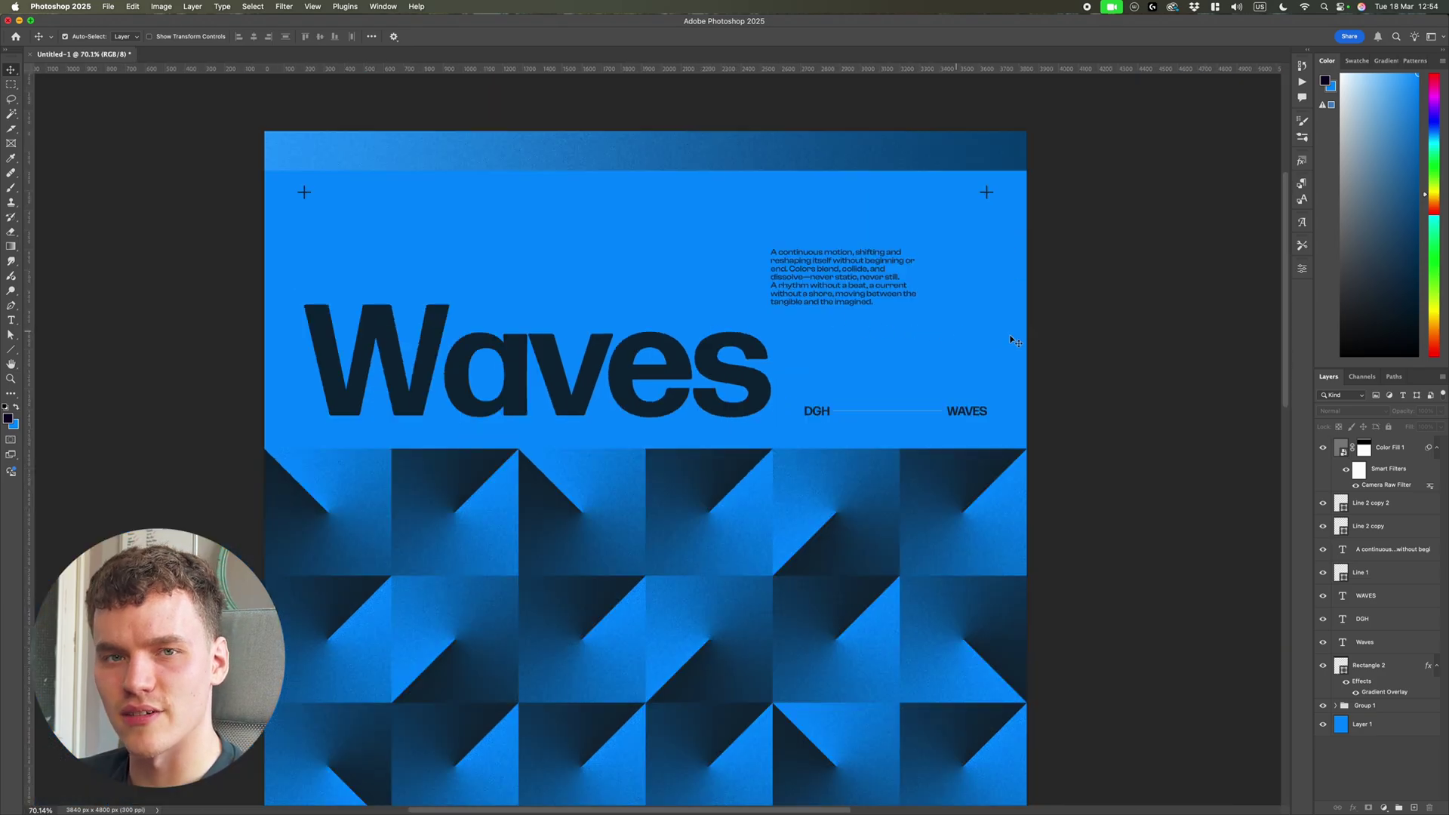
{"action": "left_click", "coordinate": [1325, 647]}
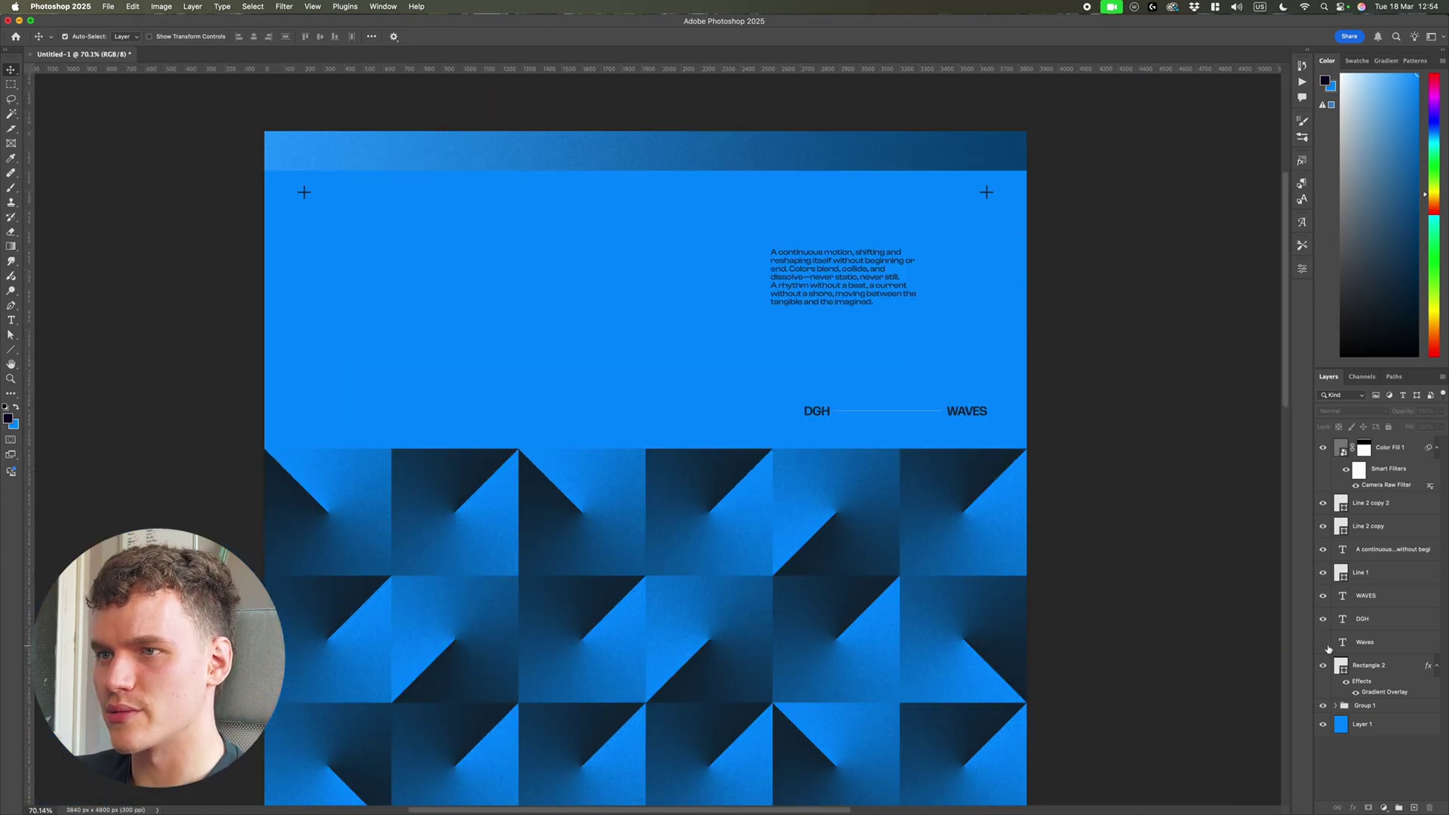
{"action": "left_click", "coordinate": [1326, 647]}
{"action": "scroll", "coordinate": [1203, 589], "scroll_direction": "down", "scroll_amount": 1}
{"action": "left_click", "coordinate": [1342, 642]}
{"action": "left_click", "coordinate": [1326, 643]}
{"action": "left_click", "coordinate": [1326, 643]}
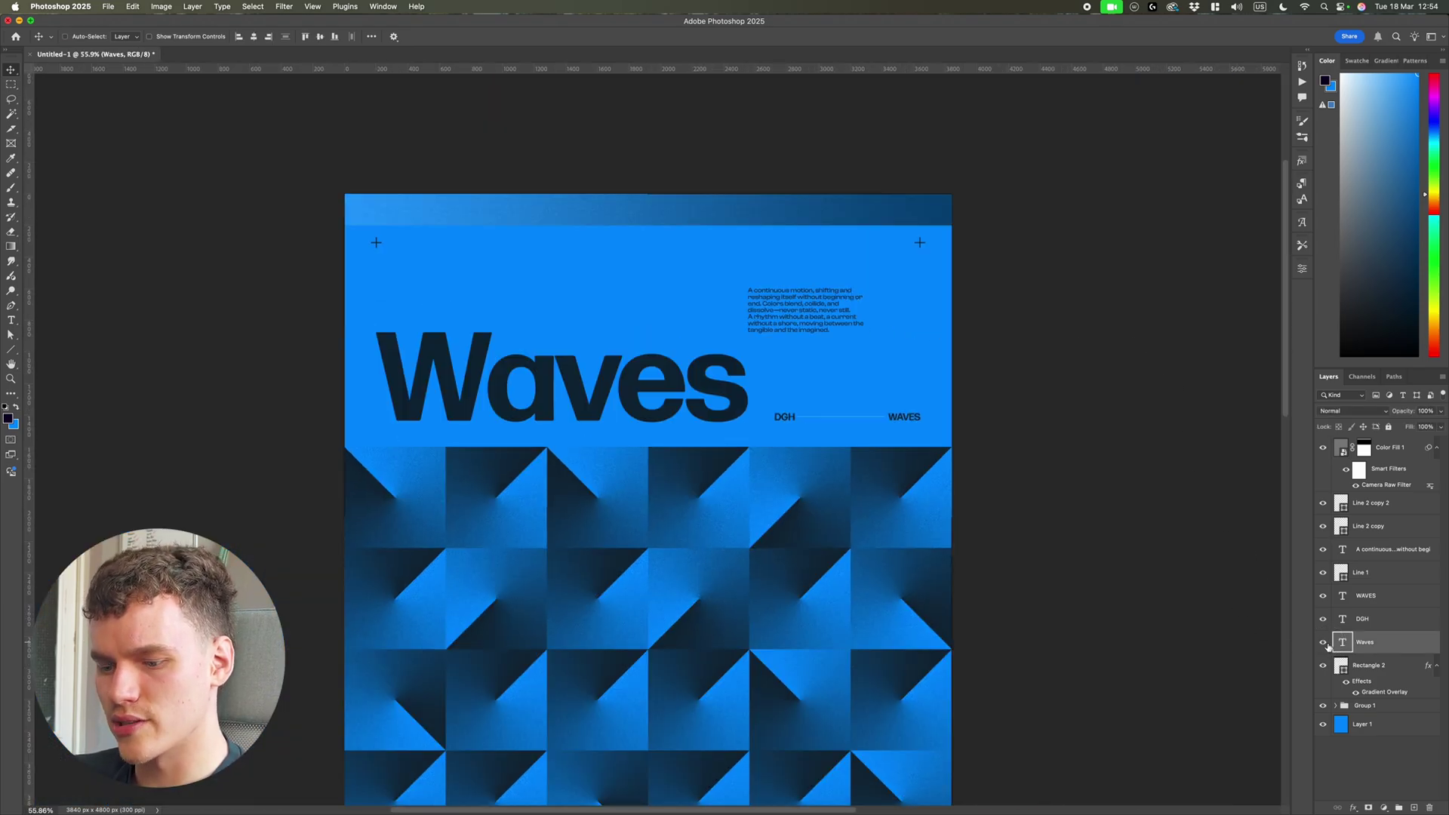
{"action": "key", "text": "super+j"}
{"action": "left_click", "coordinate": [1322, 667]}
{"action": "key", "text": "super+slash"}
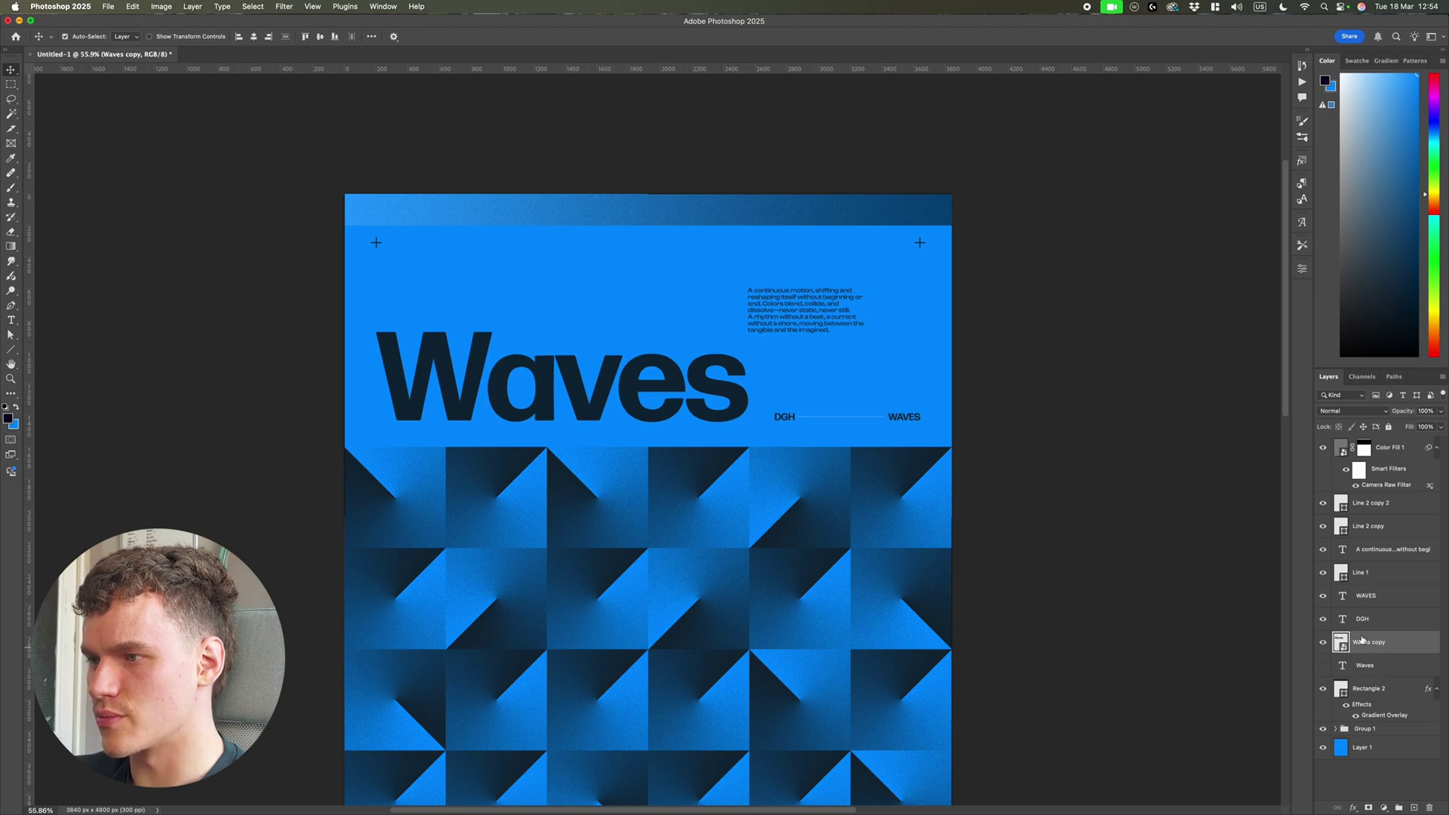
Open the Liquify filter on the Waves title copy and enlarge the twirl brush to size 1300.
{"action": "left_click", "coordinate": [283, 7]}
{"action": "left_click", "coordinate": [374, 143]}
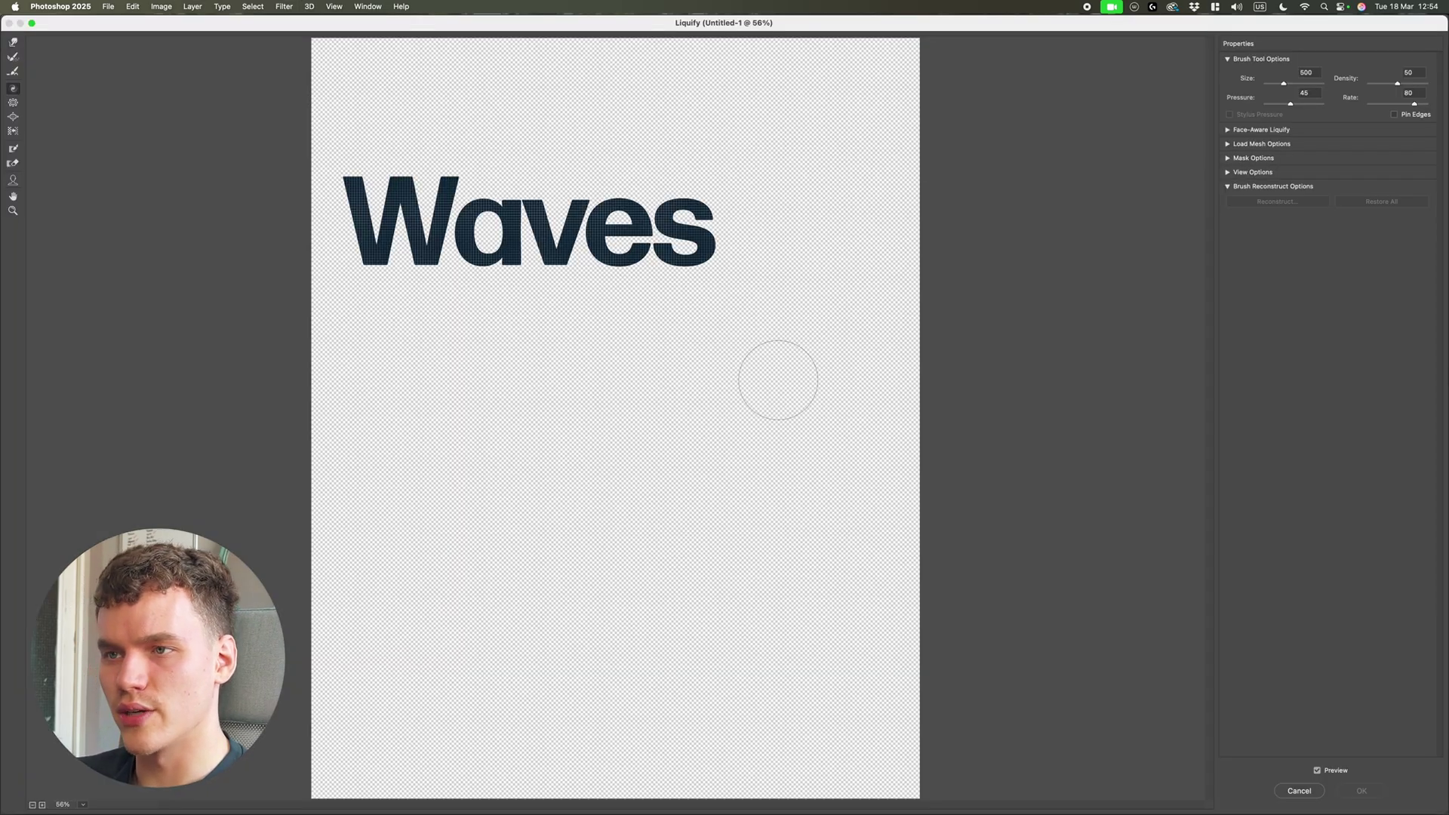
{"action": "key", "text": "bracketright"}
{"action": "key", "text": "bracketright"}
{"action": "key", "text": "bracketright"}
{"action": "key", "text": "bracketright"}
{"action": "key", "text": "bracketright"}
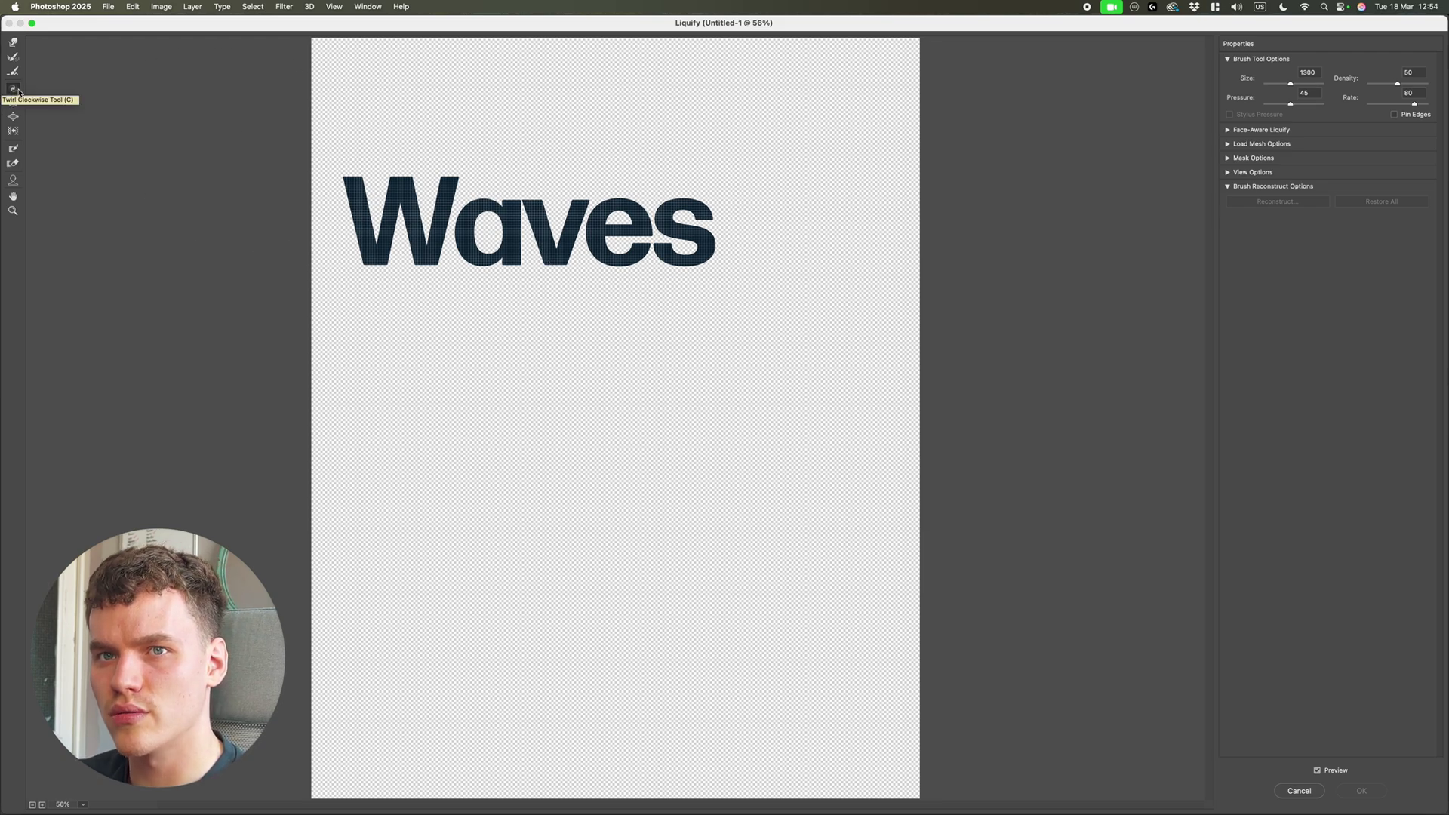
Try twirling the letters of the Waves title slightly above and below the word, and apply the Liquify distortion.
{"action": "left_click", "coordinate": [436, 251]}
{"action": "left_click", "coordinate": [405, 318]}
{"action": "left_click", "coordinate": [406, 306]}
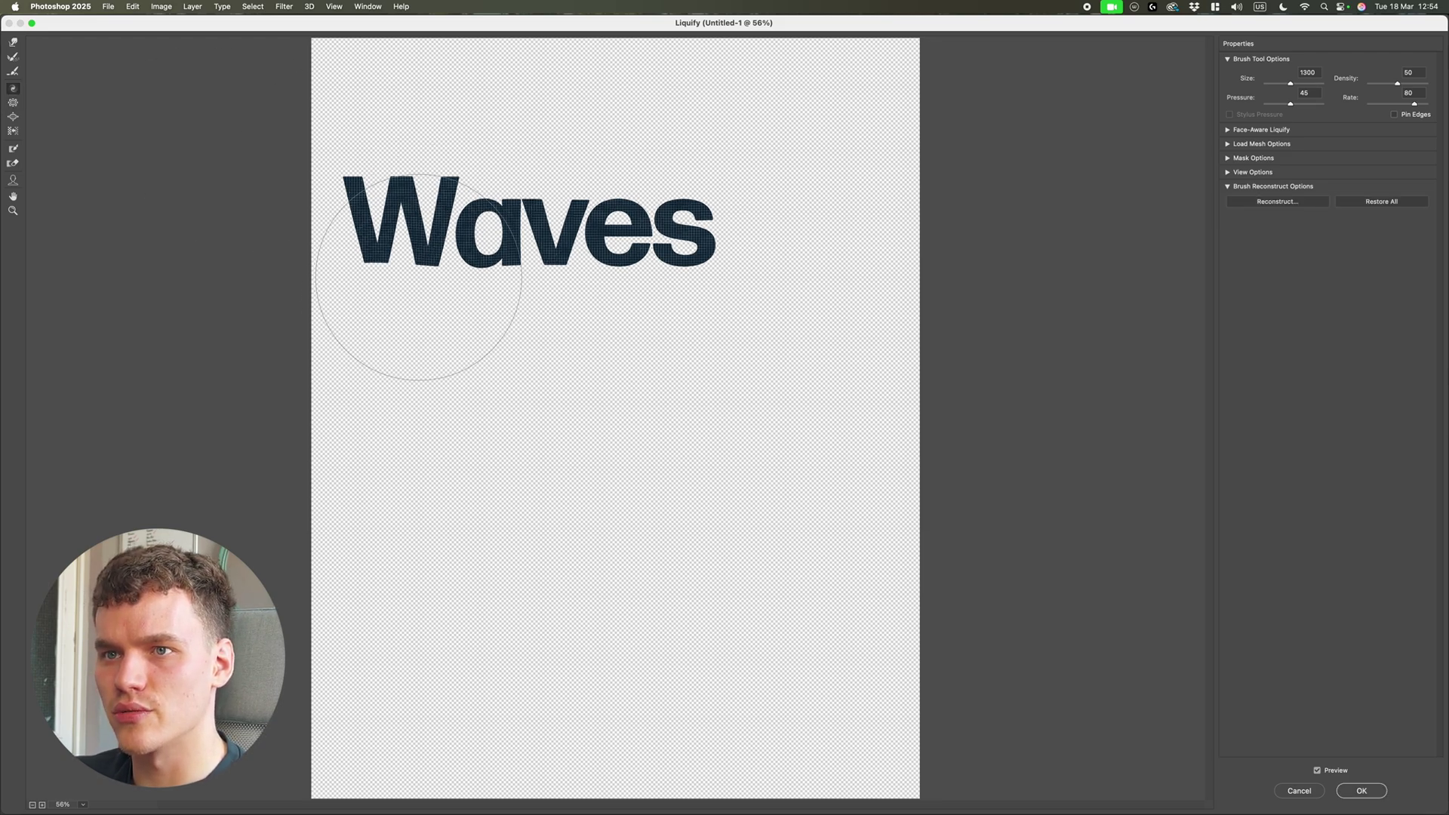
{"action": "left_click", "coordinate": [428, 138]}
{"action": "left_click", "coordinate": [447, 147]}
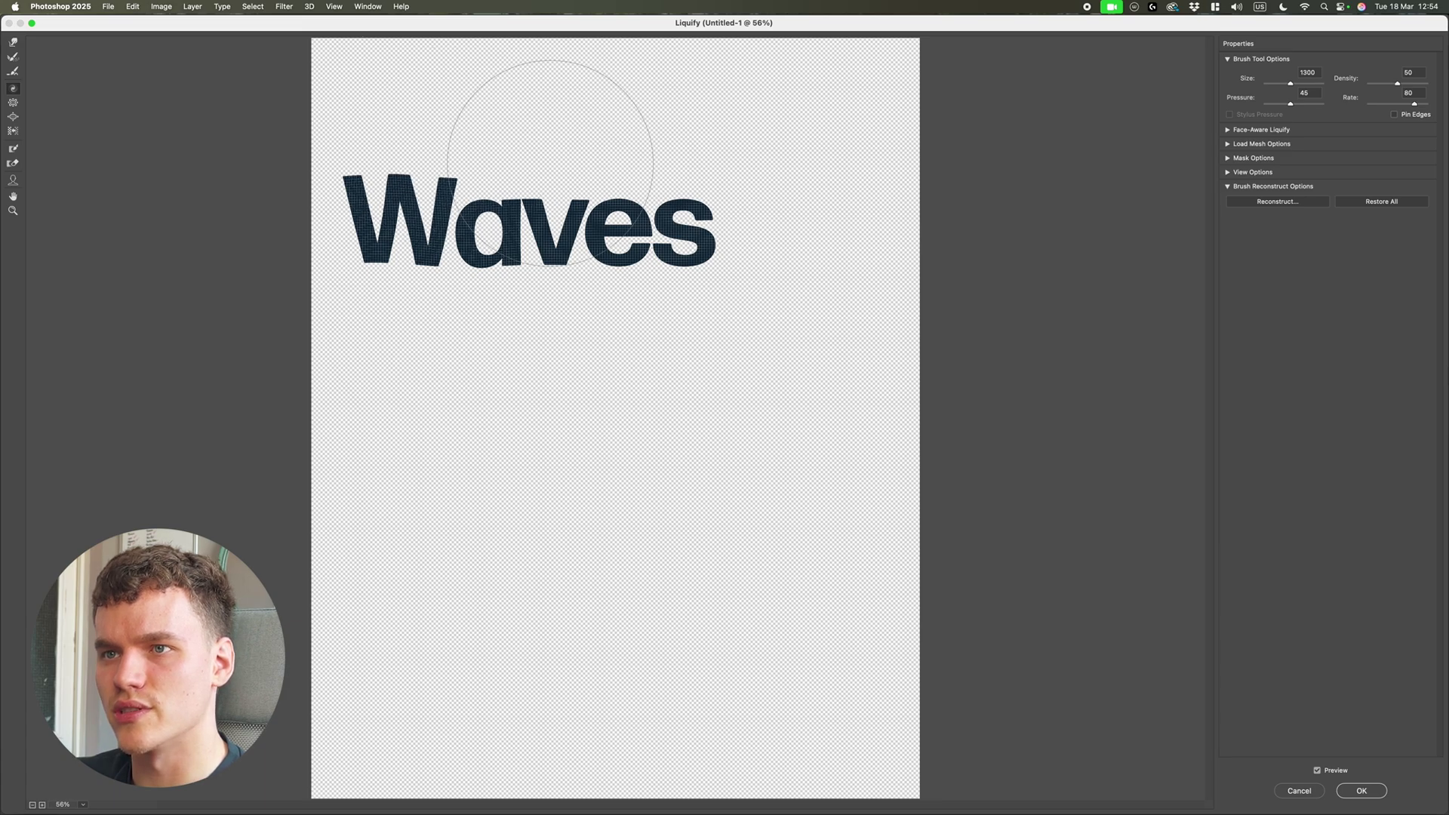
{"action": "left_click", "coordinate": [596, 258]}
{"action": "left_click", "coordinate": [676, 111]}
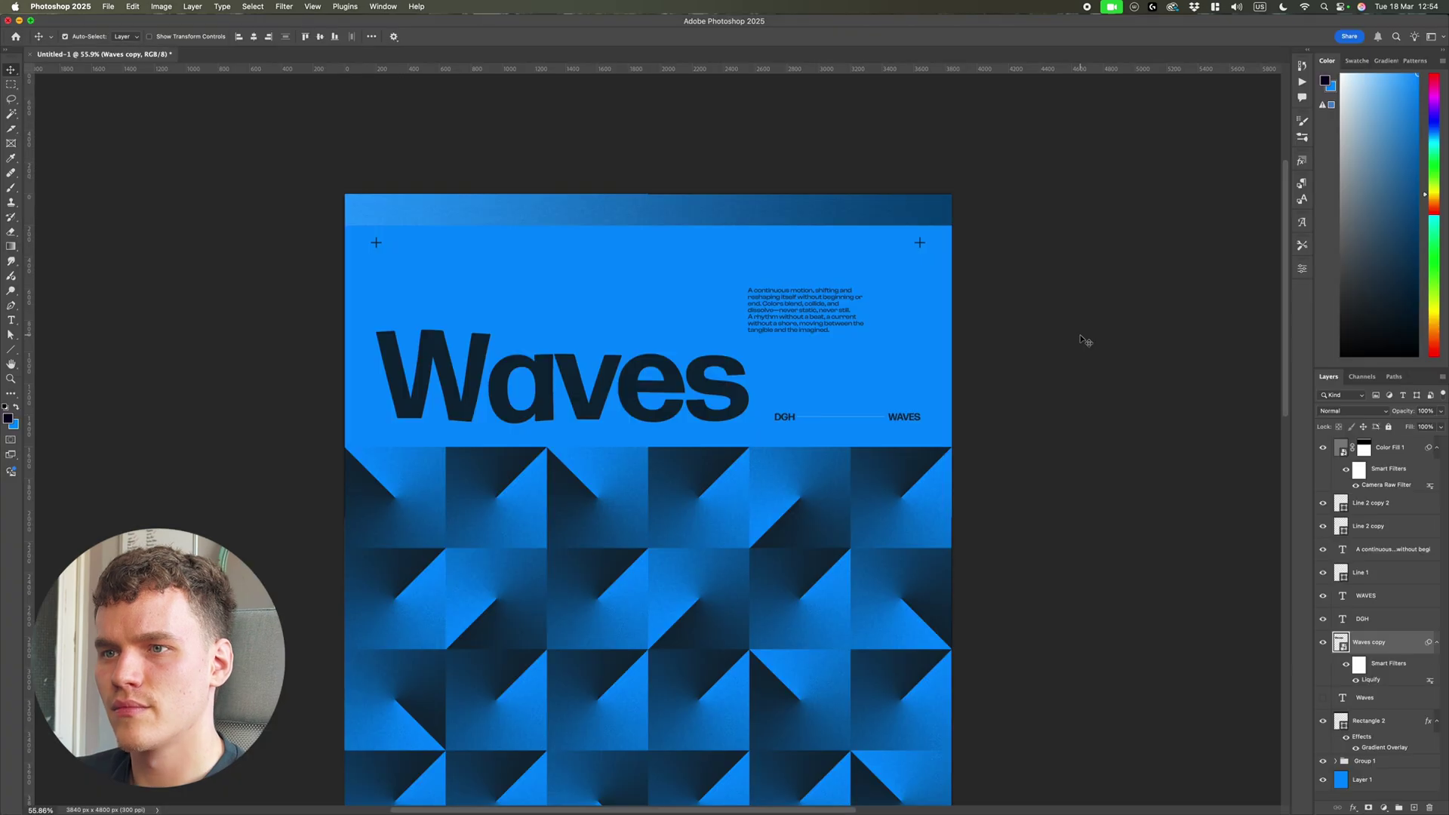
{"action": "left_click", "coordinate": [1079, 337]}
Check the distorted title against the whole poster and remove its Liquify filter.
{"action": "scroll", "coordinate": [1079, 337], "scroll_direction": "down", "scroll_amount": 5}
{"action": "scroll", "coordinate": [1075, 385], "scroll_direction": "left", "scroll_amount": 3}
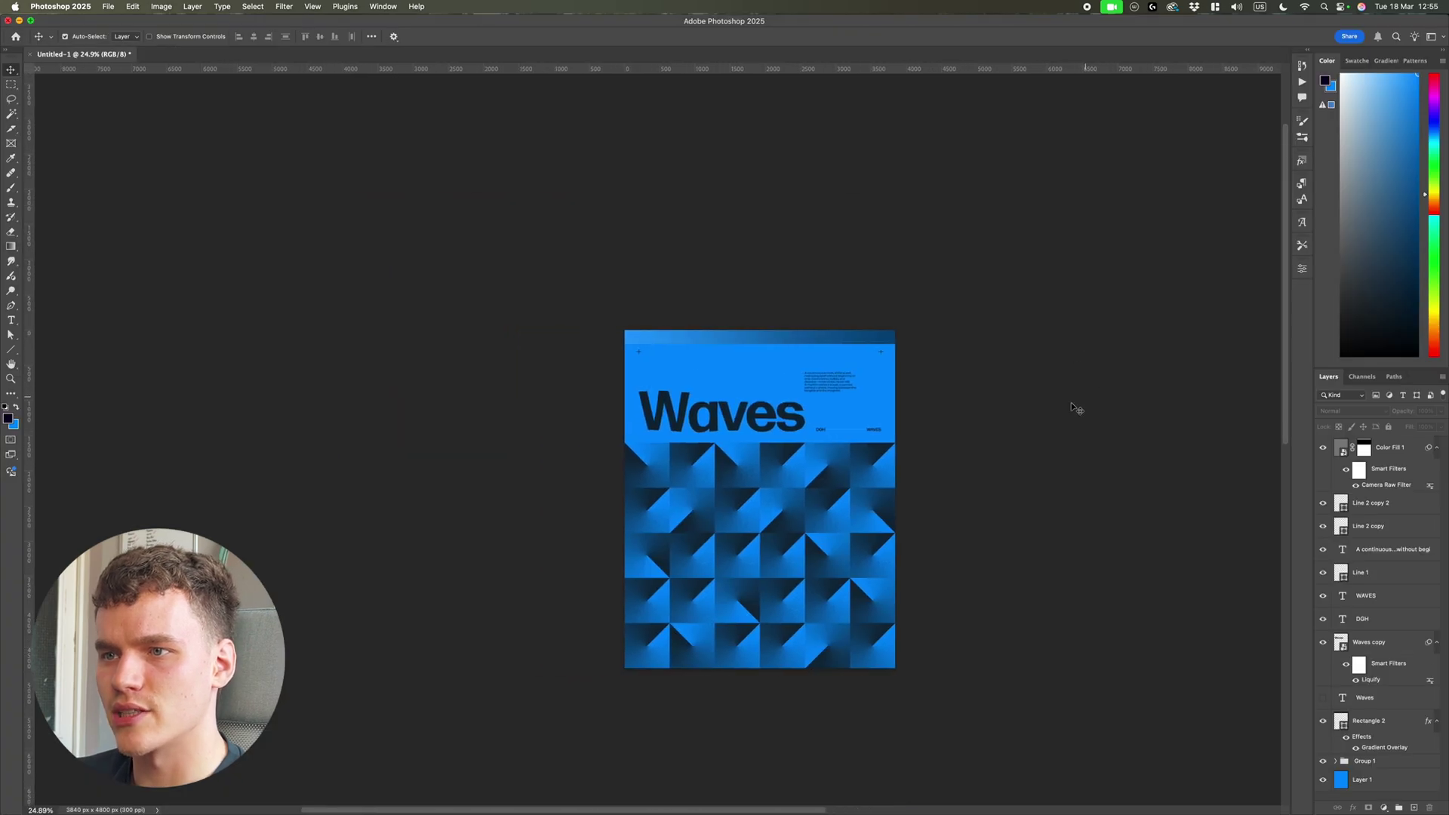
{"action": "scroll", "coordinate": [1071, 403], "scroll_direction": "up", "scroll_amount": 3}
{"action": "scroll", "coordinate": [931, 433], "scroll_direction": "down", "scroll_amount": 3}
{"action": "scroll", "coordinate": [860, 414], "scroll_direction": "up", "scroll_amount": 4}
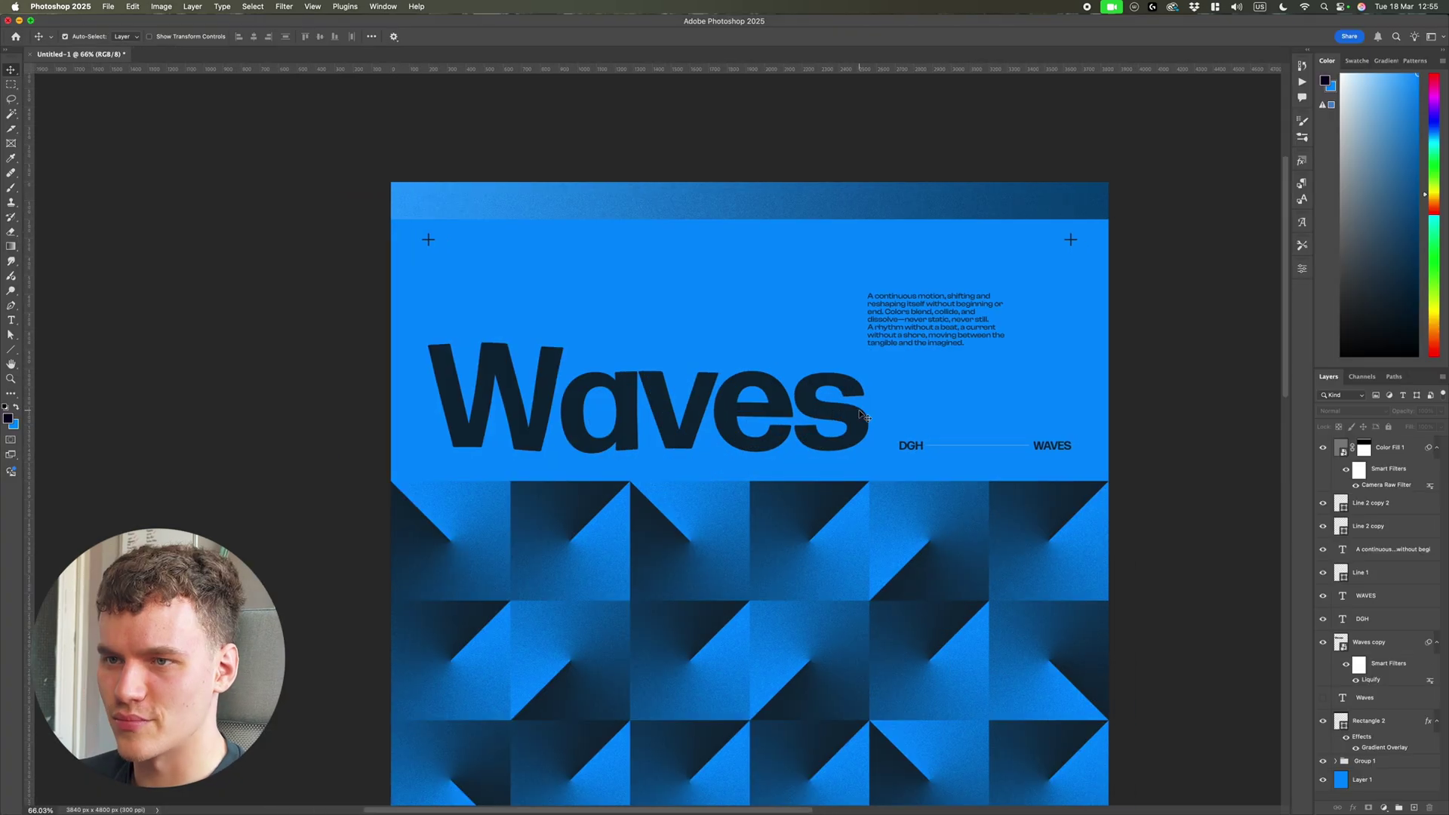
{"action": "key", "text": "super+0"}
{"action": "key", "text": "super+semicolon"}
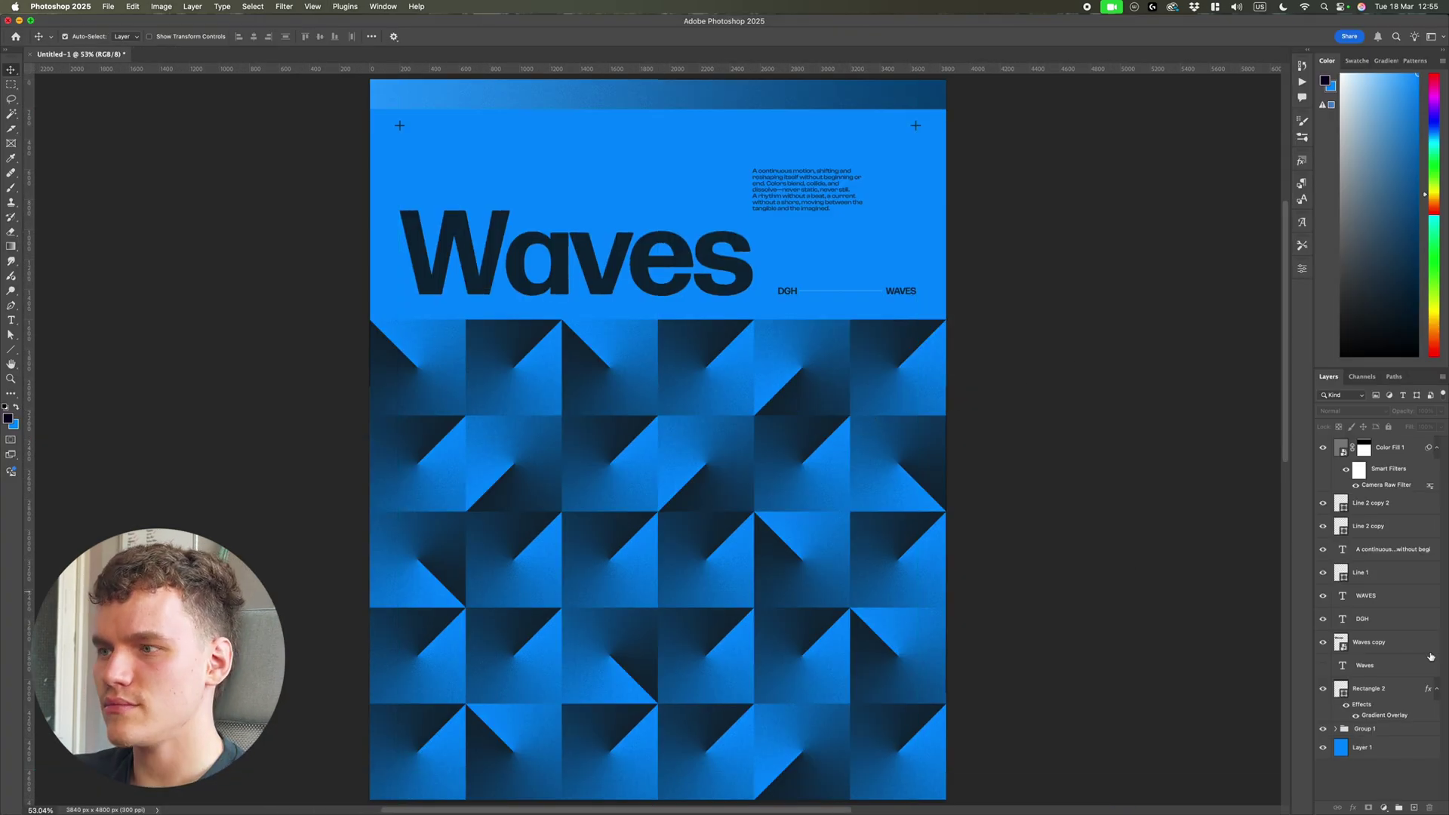
Apply the Displace filter to the Waves title copy with horizontal and vertical scale 10, using the Film Dust.psd map, and inspect the letter edges.
{"action": "left_click", "coordinate": [1388, 642]}
{"action": "key", "text": "super+minus"}
{"action": "key", "text": "super+minus"}
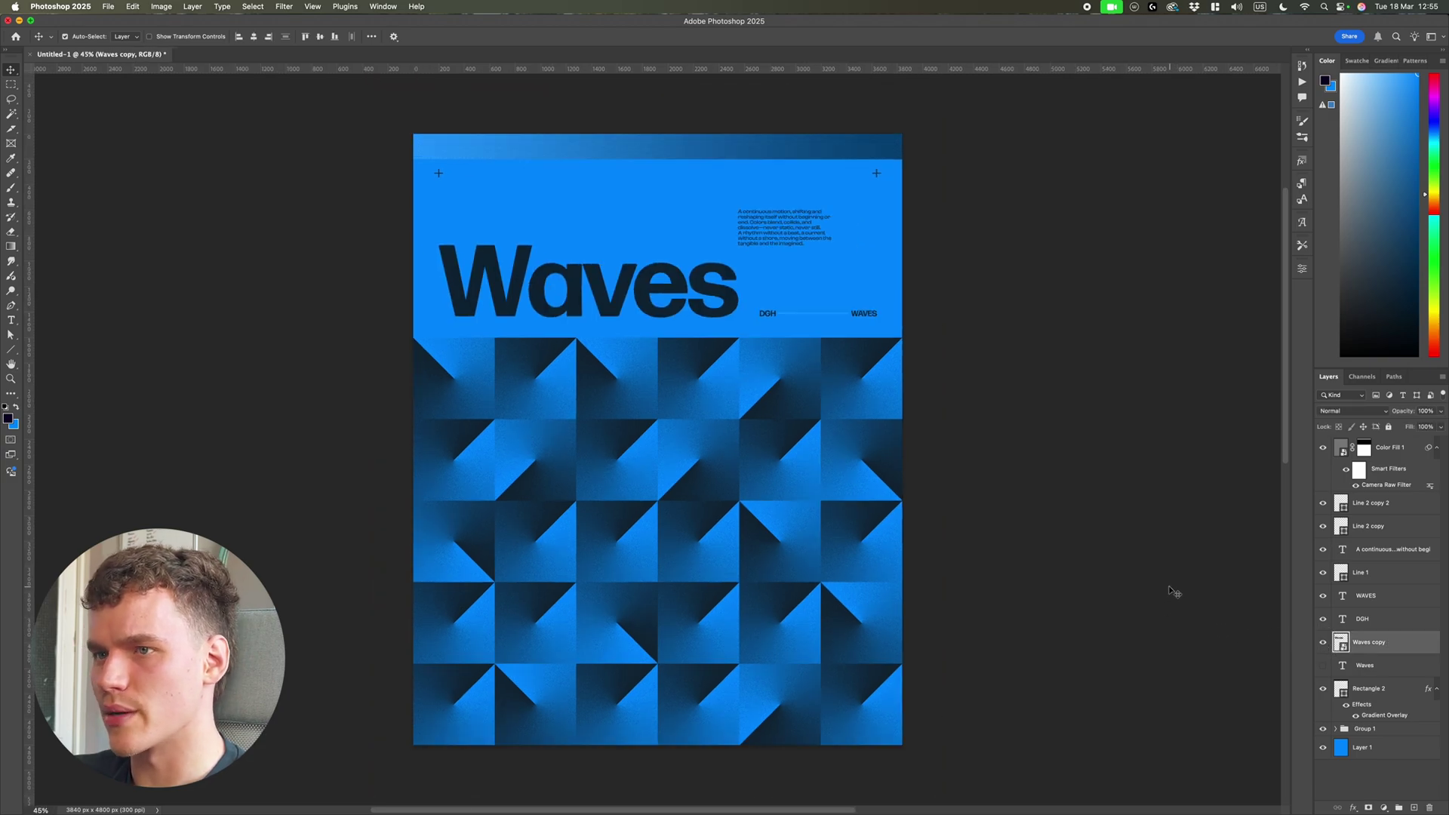
{"action": "left_click", "coordinate": [284, 6]}
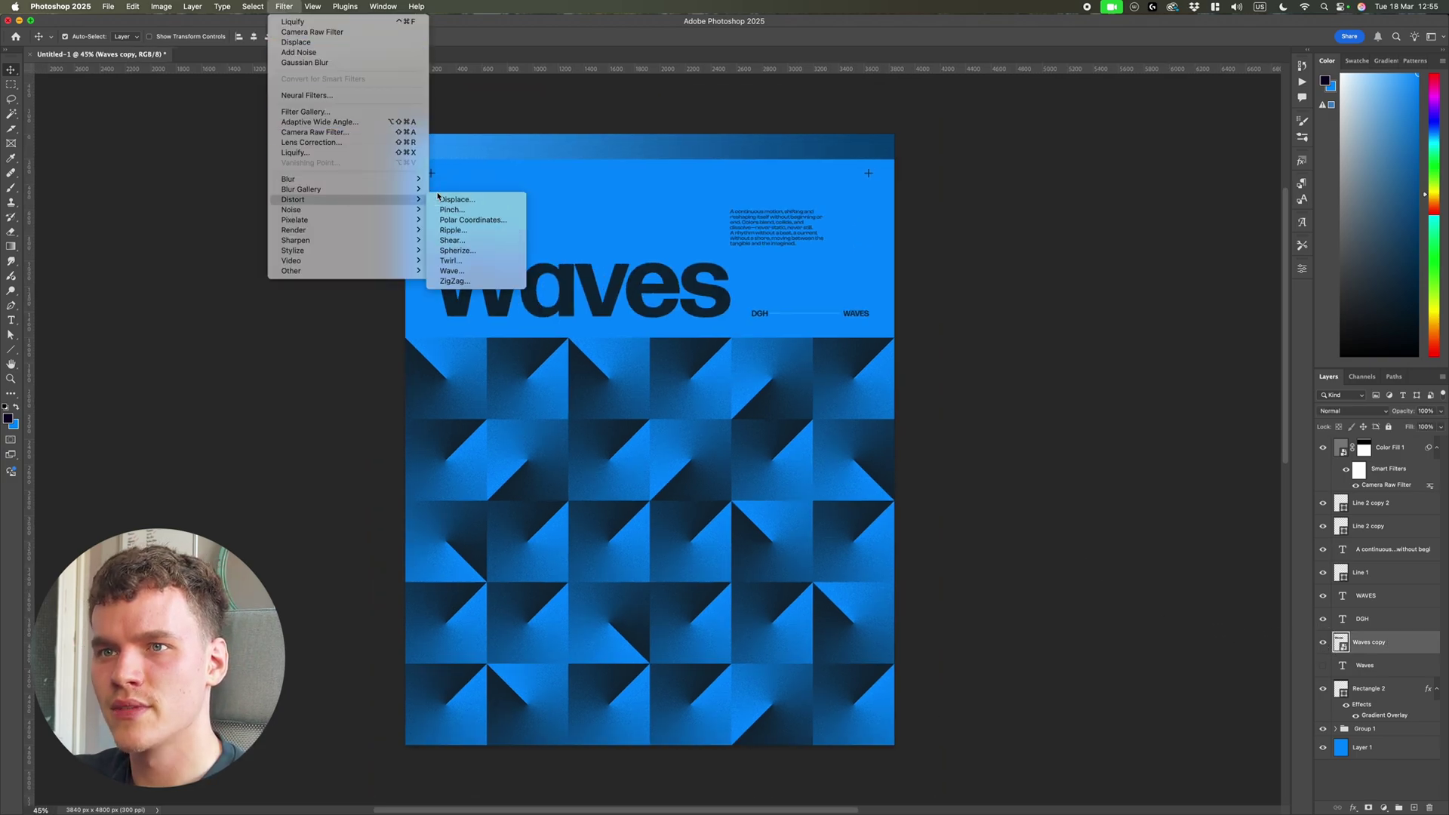
{"action": "left_click", "coordinate": [439, 198]}
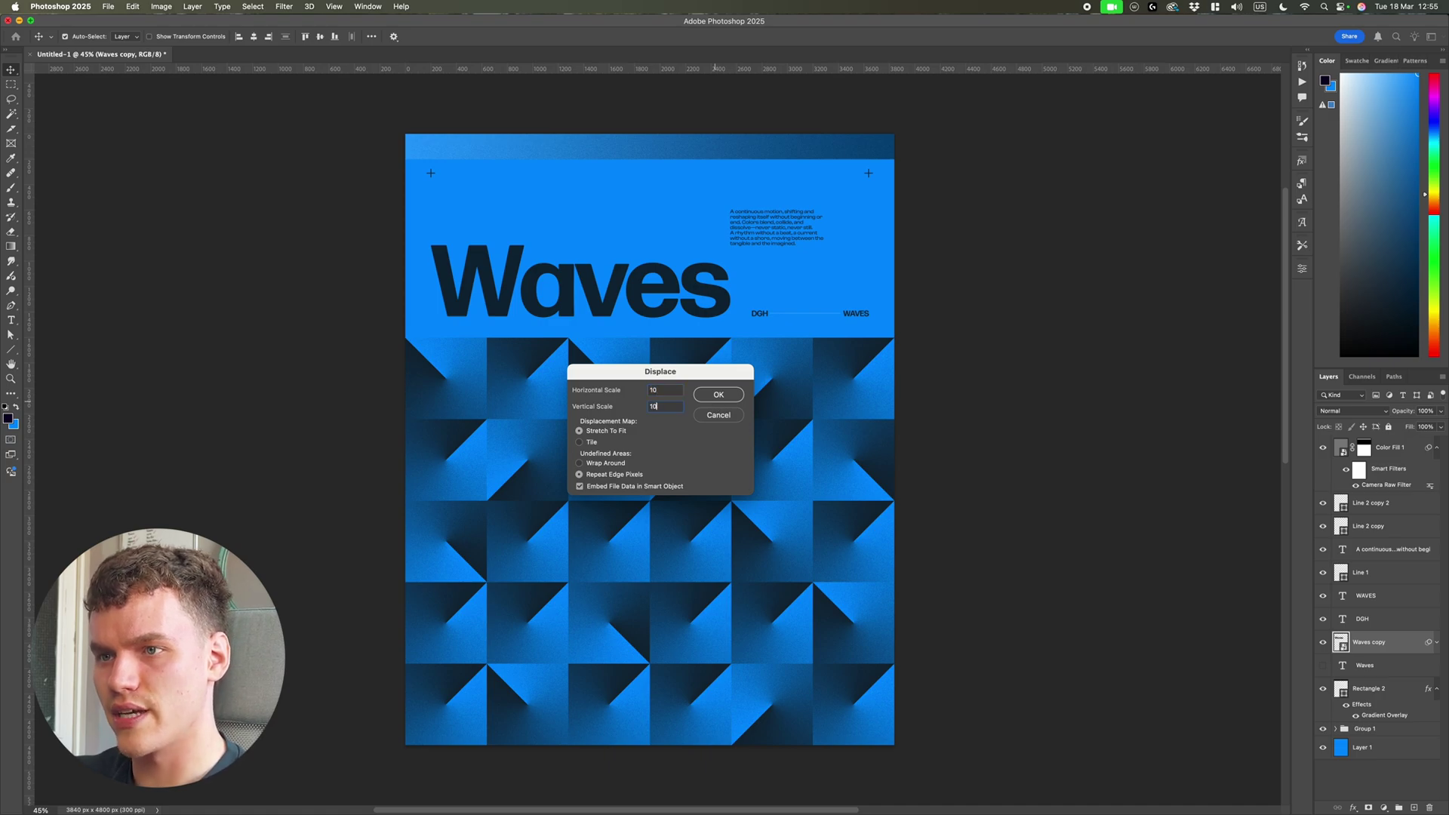
{"action": "type", "text": "10"}
{"action": "key", "text": "Return"}
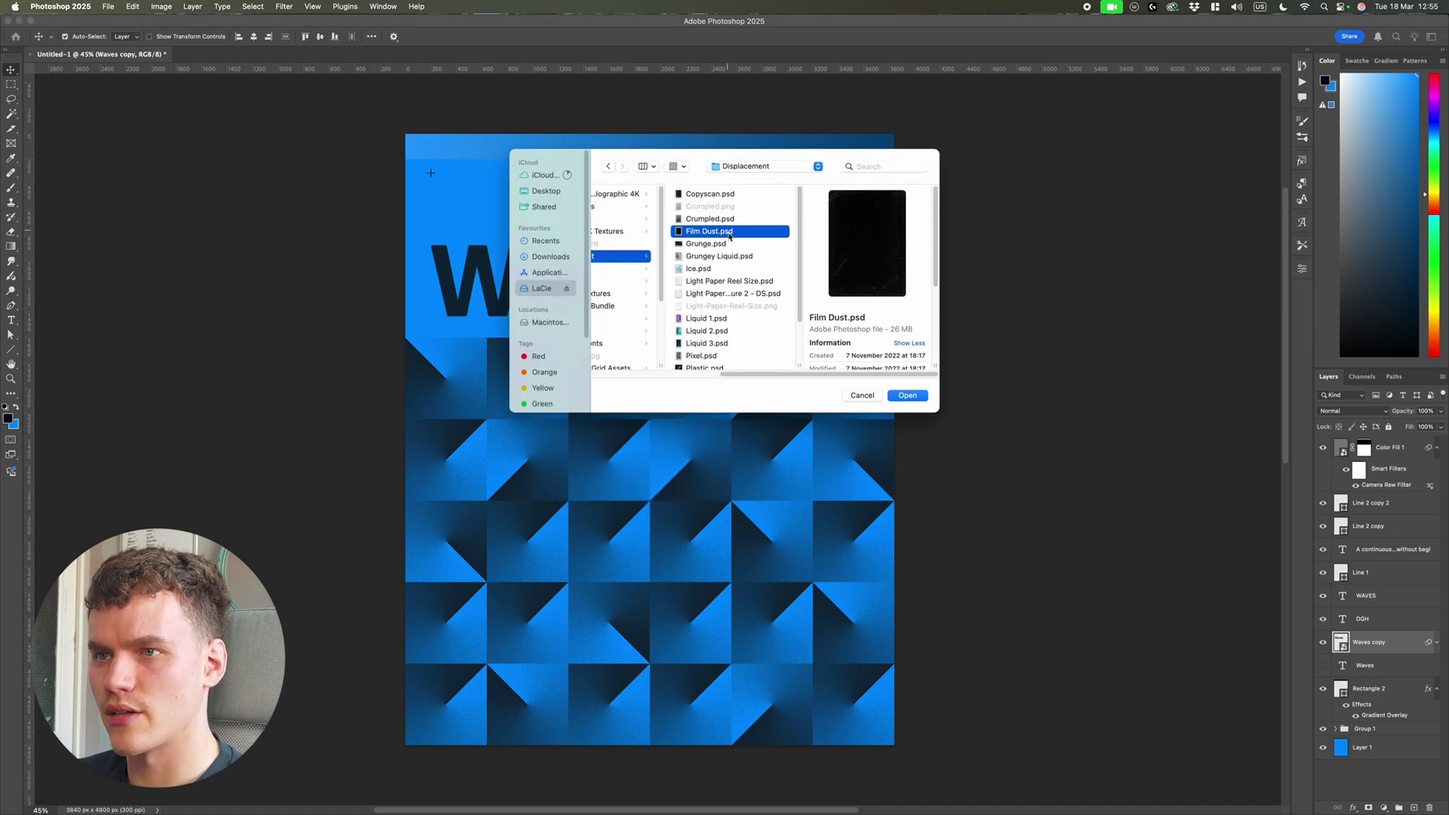
{"action": "left_click", "coordinate": [909, 396]}
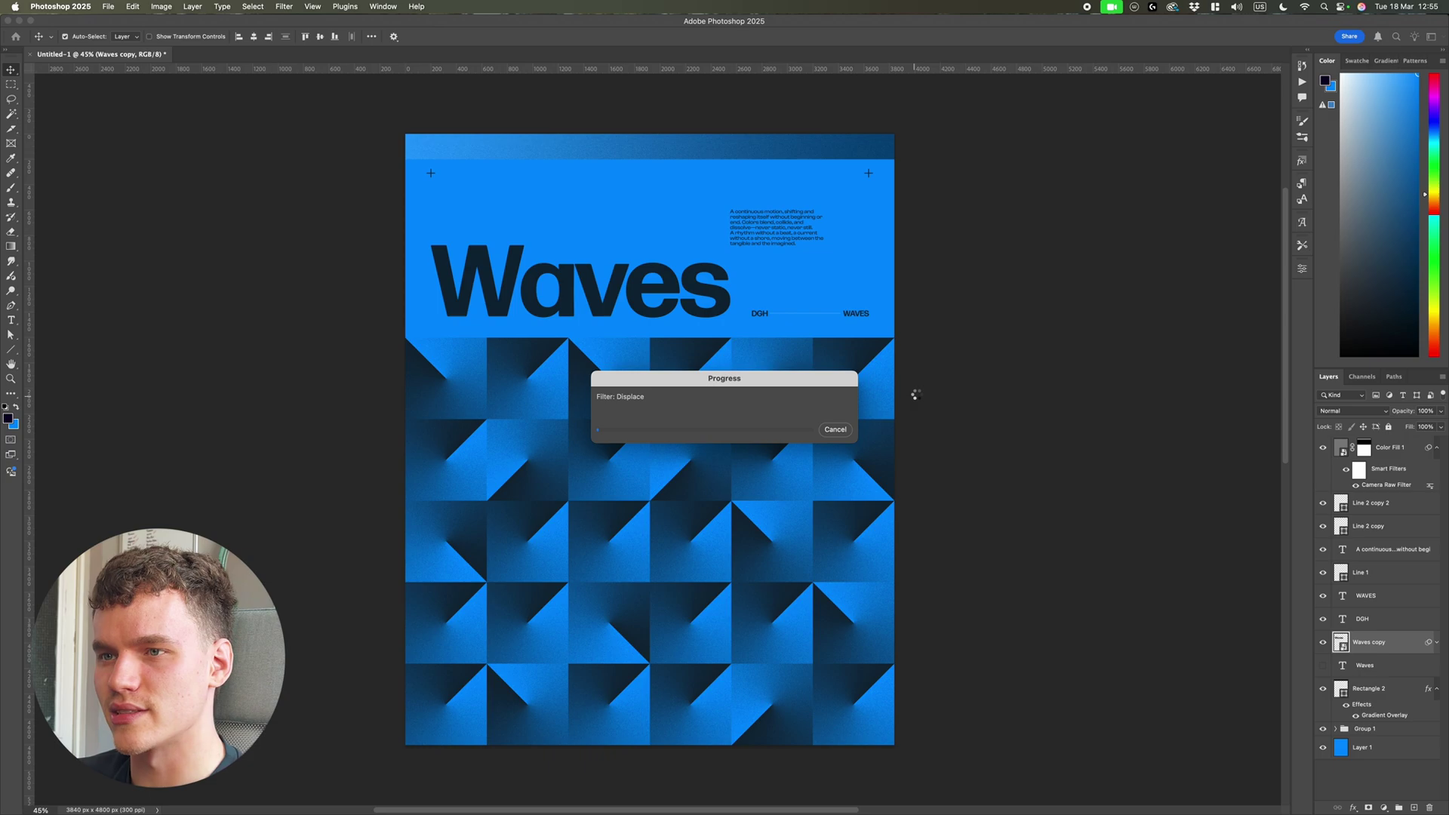
{"action": "scroll", "coordinate": [757, 340], "scroll_direction": "up", "scroll_amount": 15}
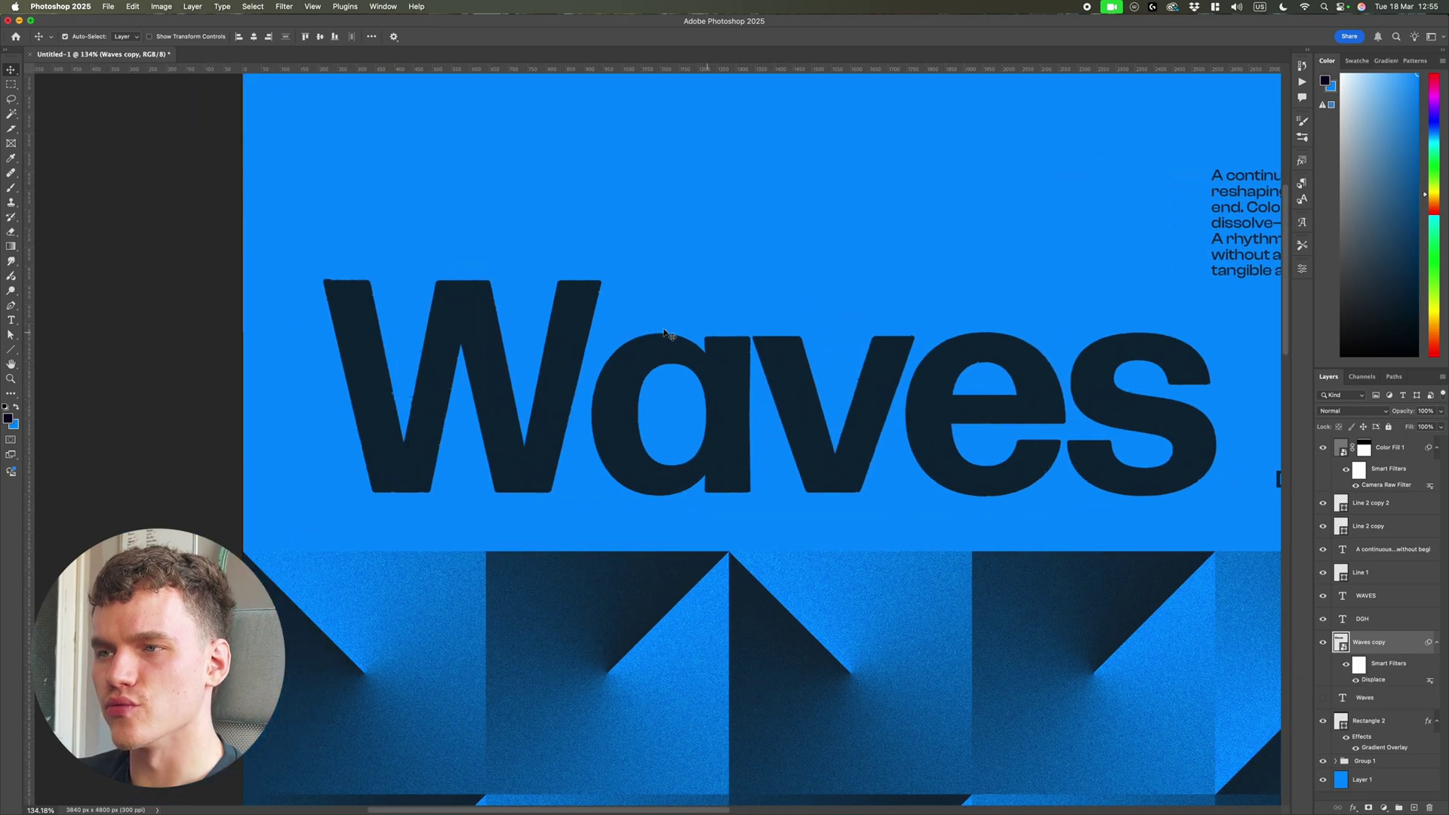
{"action": "scroll", "coordinate": [655, 303], "scroll_direction": "down", "scroll_amount": 8}
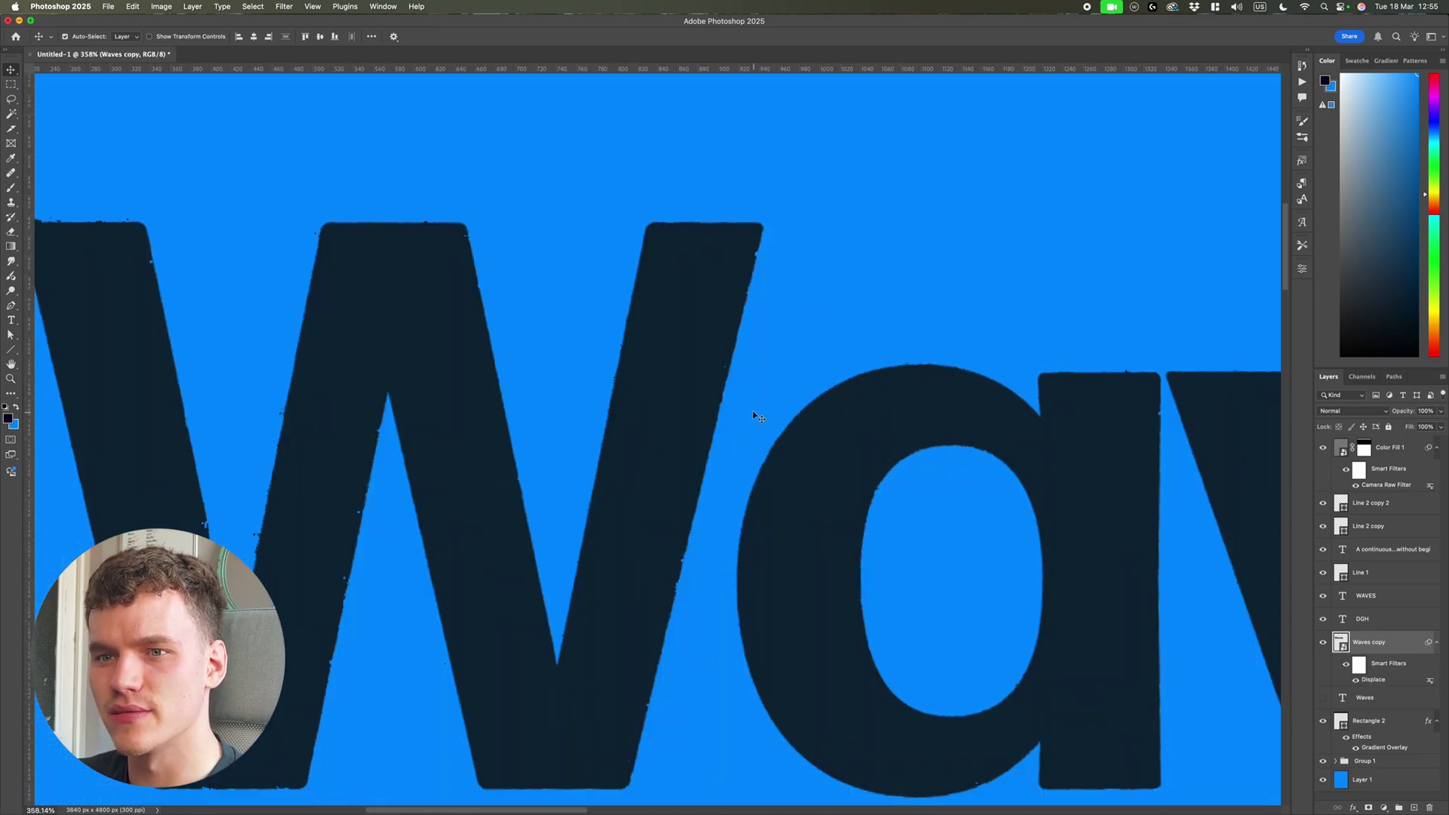
{"action": "scroll", "coordinate": [447, 501], "scroll_direction": "down", "scroll_amount": 9}
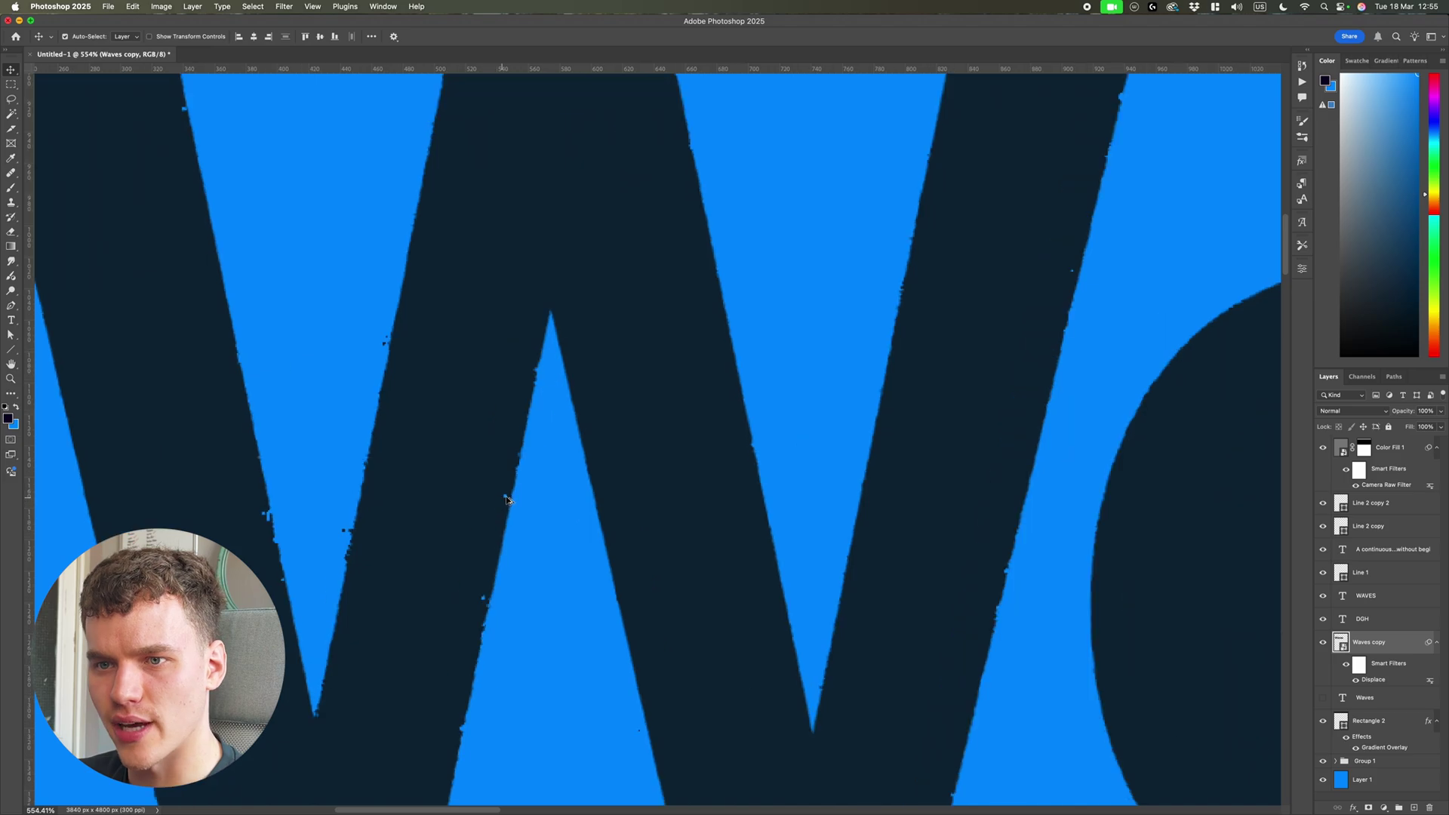
{"action": "scroll", "coordinate": [602, 396], "scroll_direction": "up", "scroll_amount": 4}
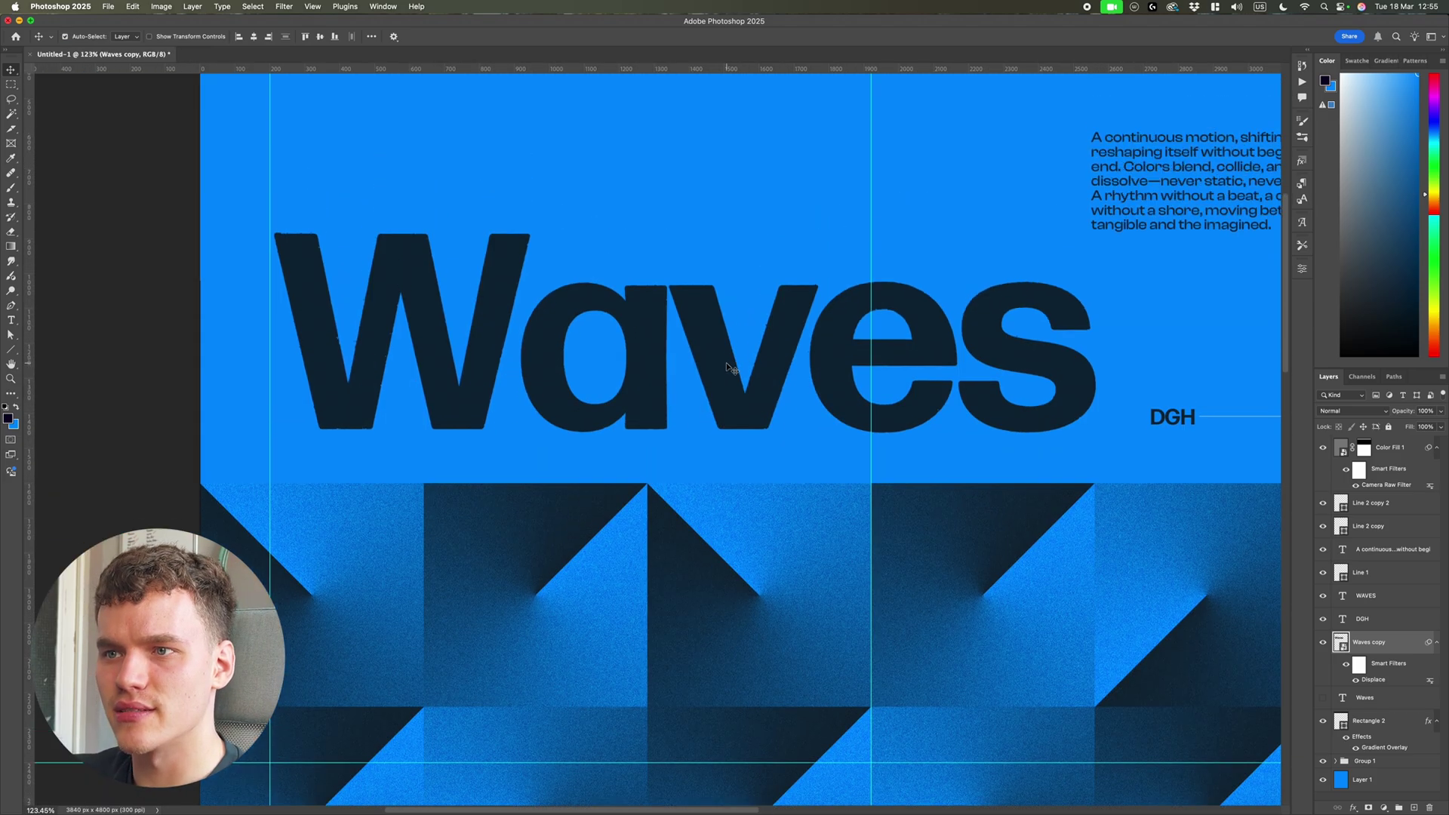
{"action": "mouse_move", "coordinate": [747, 405]}
{"action": "left_mouse_down"}
{"action": "mouse_move", "coordinate": [763, 391]}
{"action": "mouse_move", "coordinate": [745, 413]}
{"action": "left_mouse_up"}
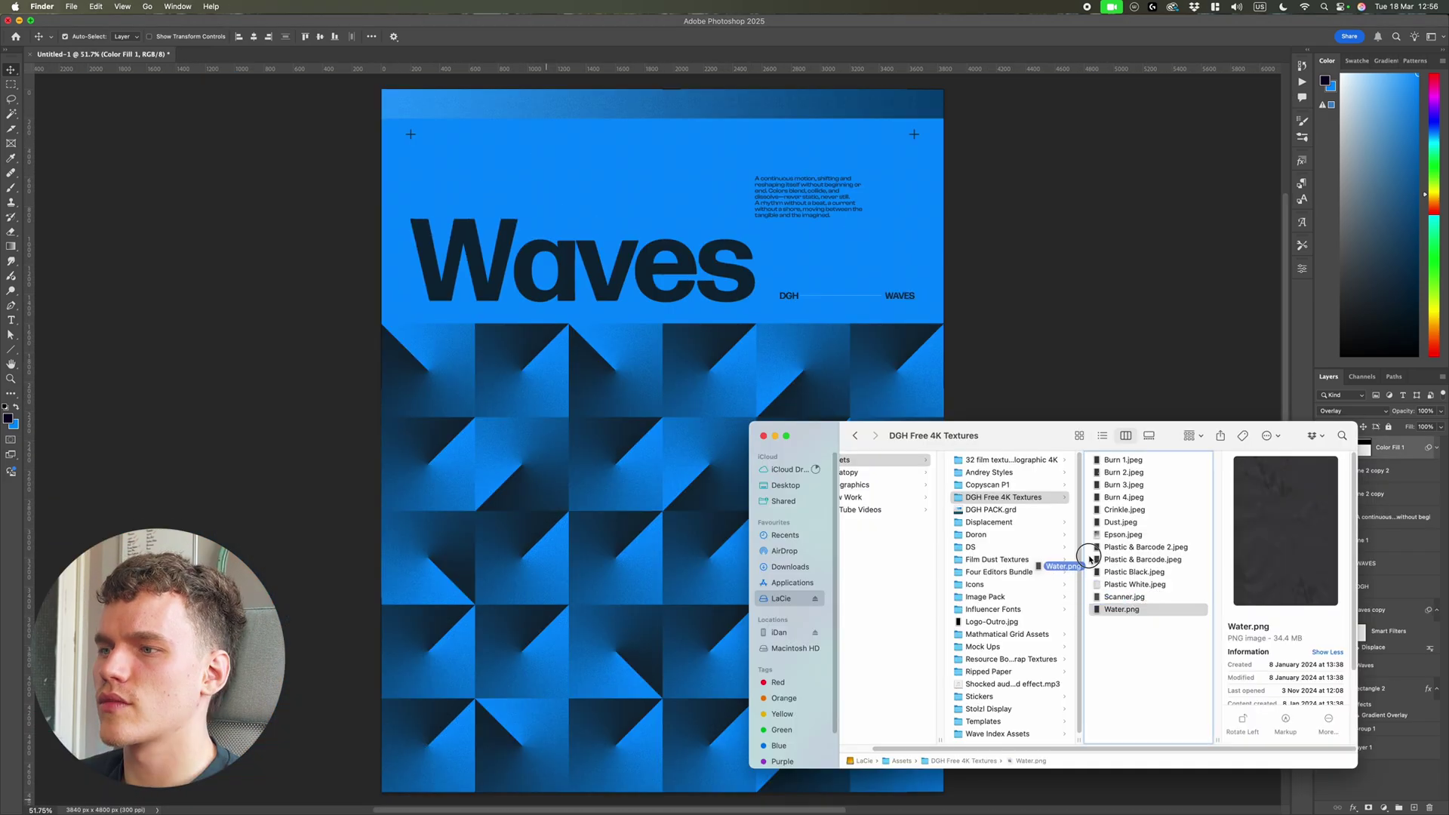
Place the Water.png texture from the DGH Free 4K Textures folder as the top layer, scaled to cover the whole poster.
{"action": "left_click_drag", "start_coordinate": [1148, 608], "coordinate": [662, 440]}
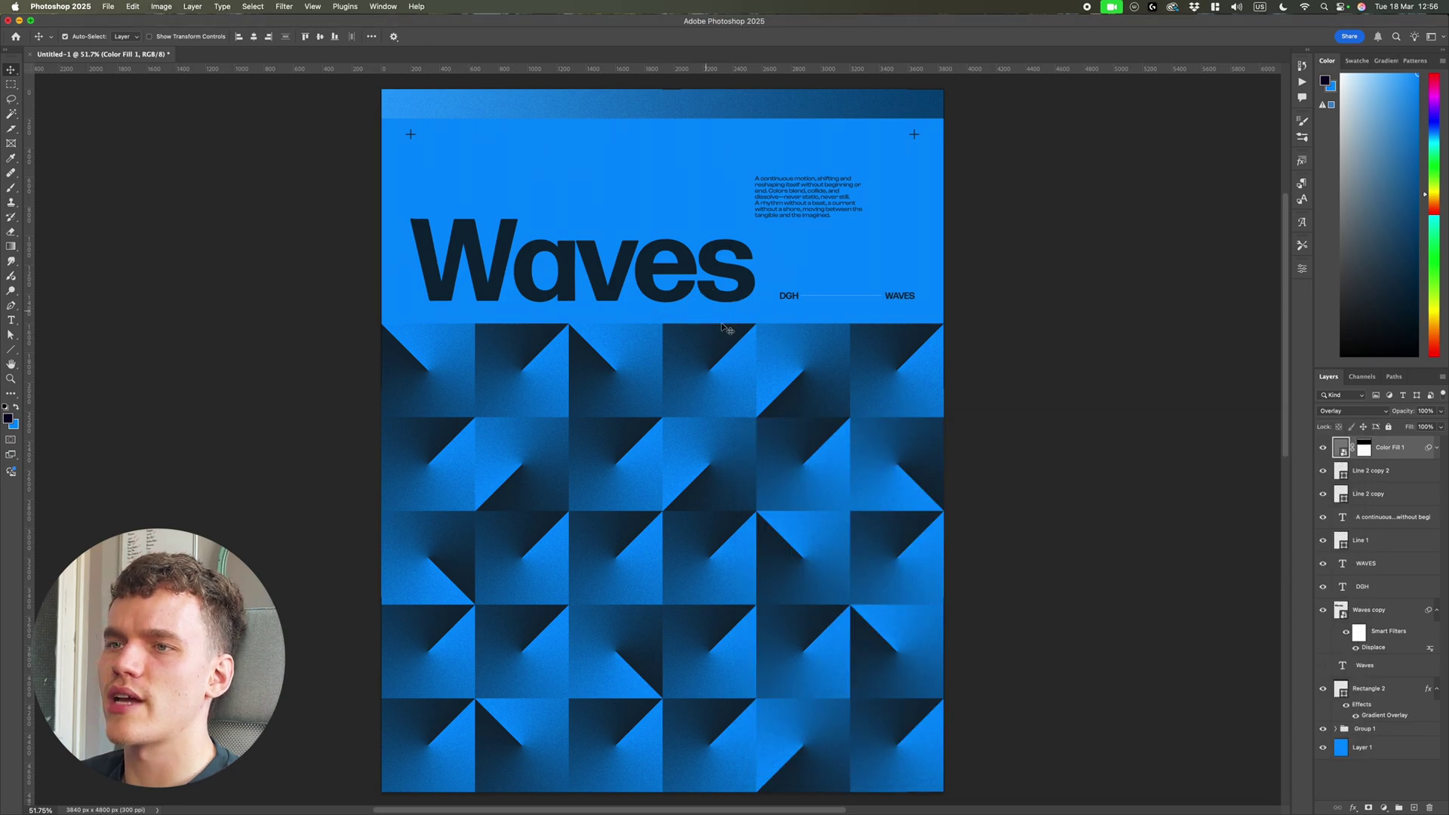
{"action": "left_click_drag", "start_coordinate": [841, 441], "coordinate": [944, 444]}
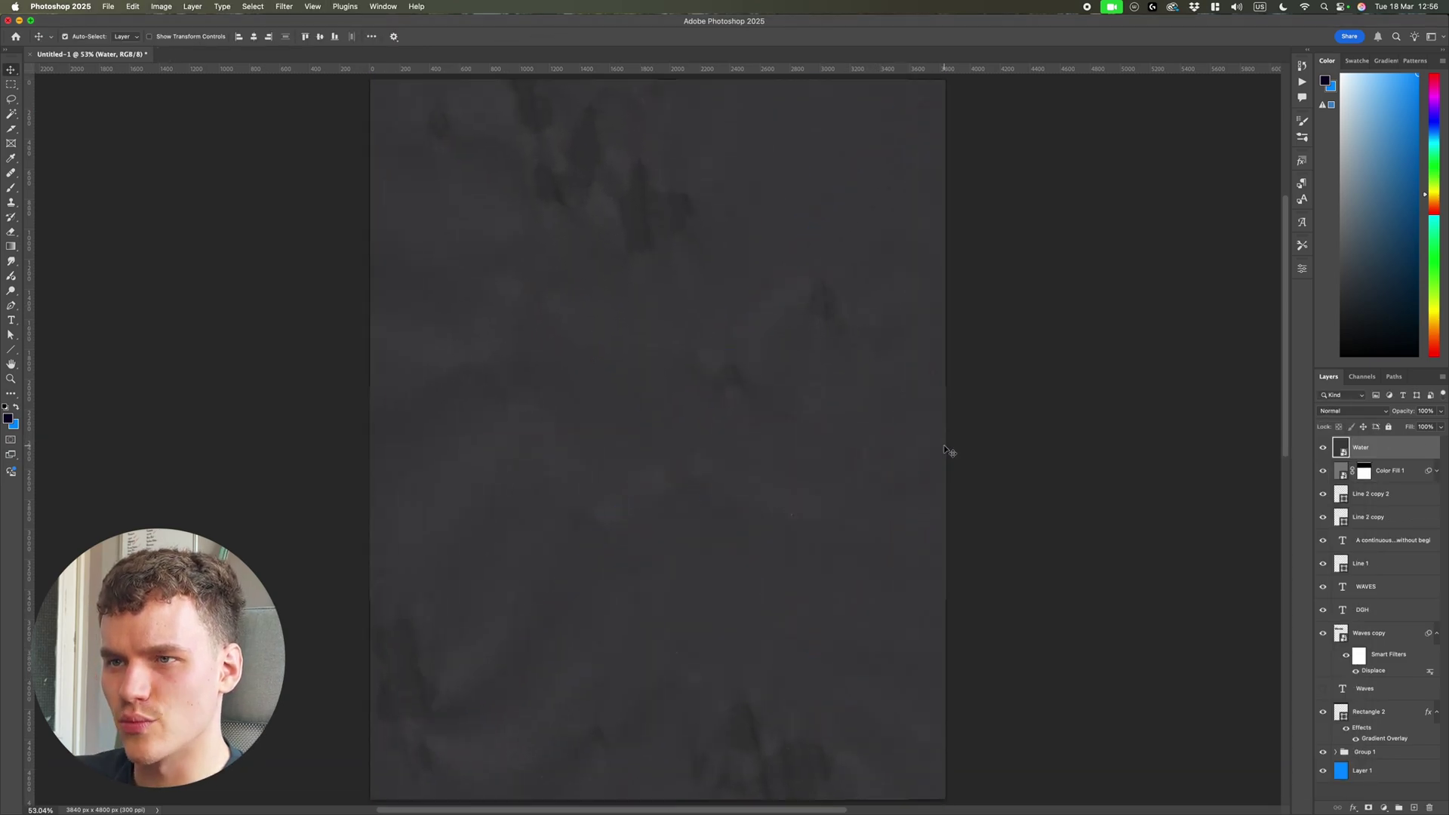
{"action": "scroll", "coordinate": [944, 444], "scroll_direction": "down", "scroll_amount": 2}
{"action": "left_click_drag", "start_coordinate": [844, 409], "coordinate": [842, 451]}
{"action": "key", "text": "Return"}
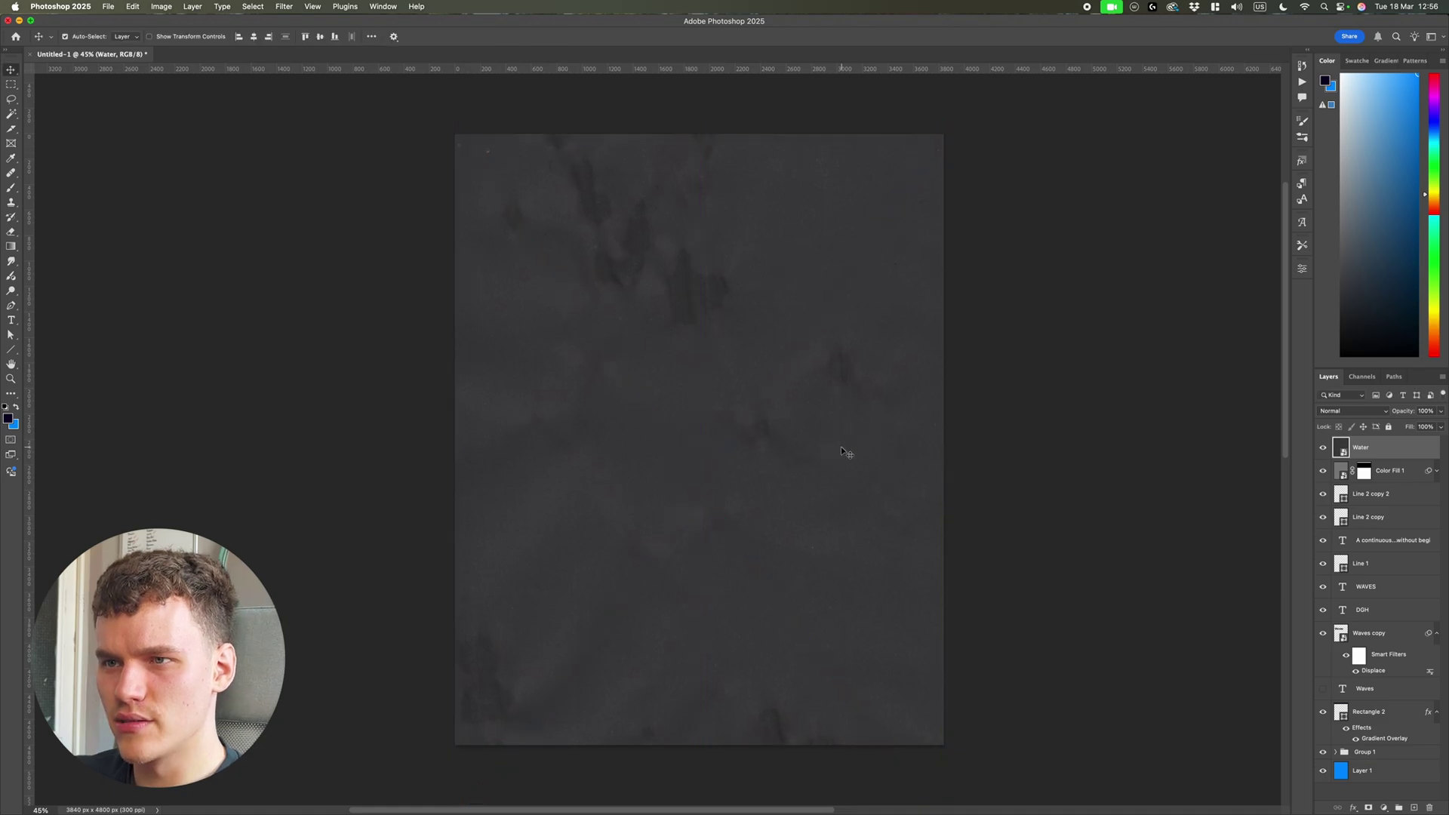
{"action": "scroll", "coordinate": [715, 262], "scroll_direction": "up", "scroll_amount": 4}
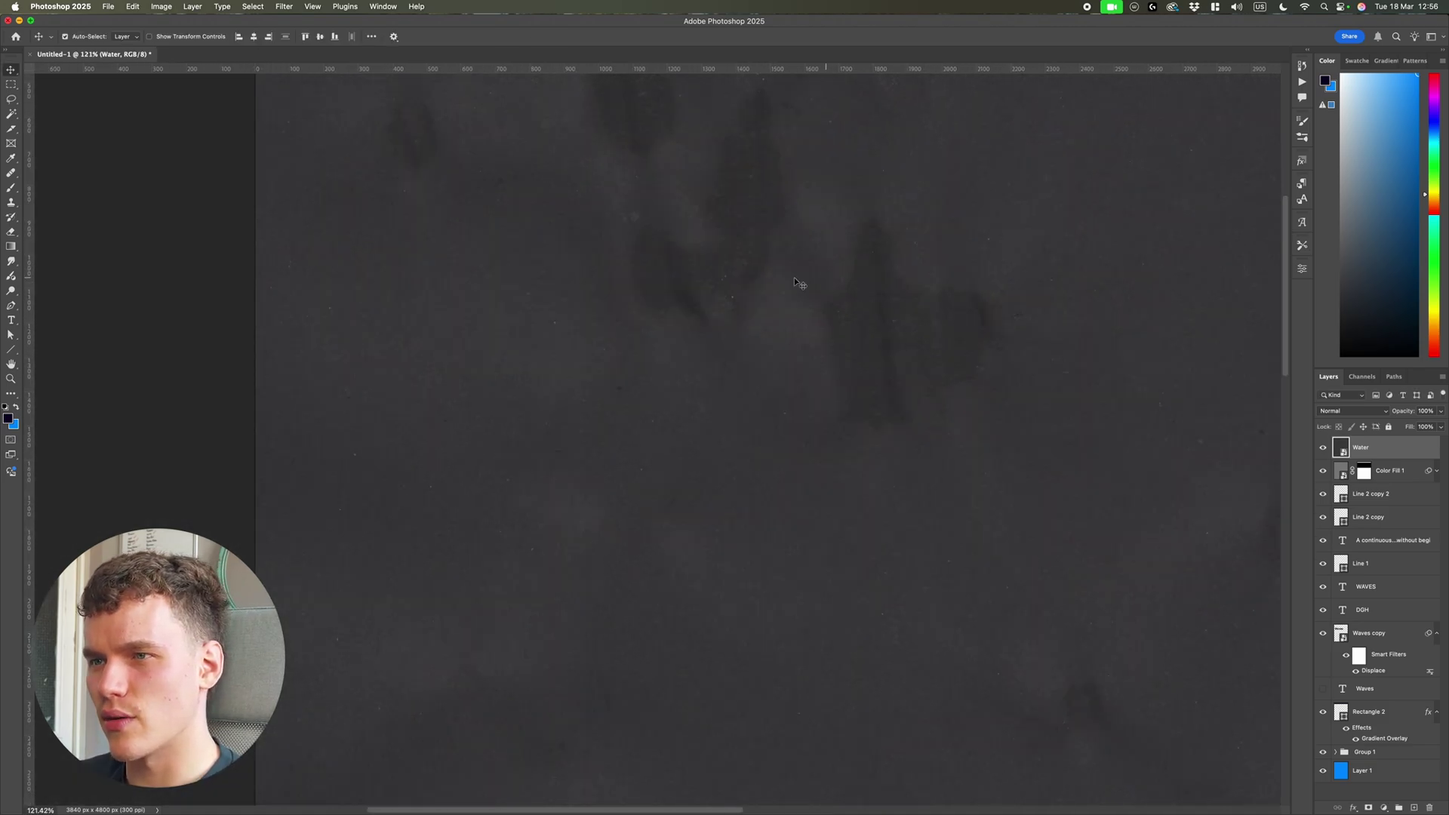
Set the Water texture layer's blend mode to Lighter Color and check it on the squares and the whole poster.
{"action": "scroll", "coordinate": [884, 345], "scroll_direction": "down", "scroll_amount": 3}
{"action": "key", "text": "super+0"}
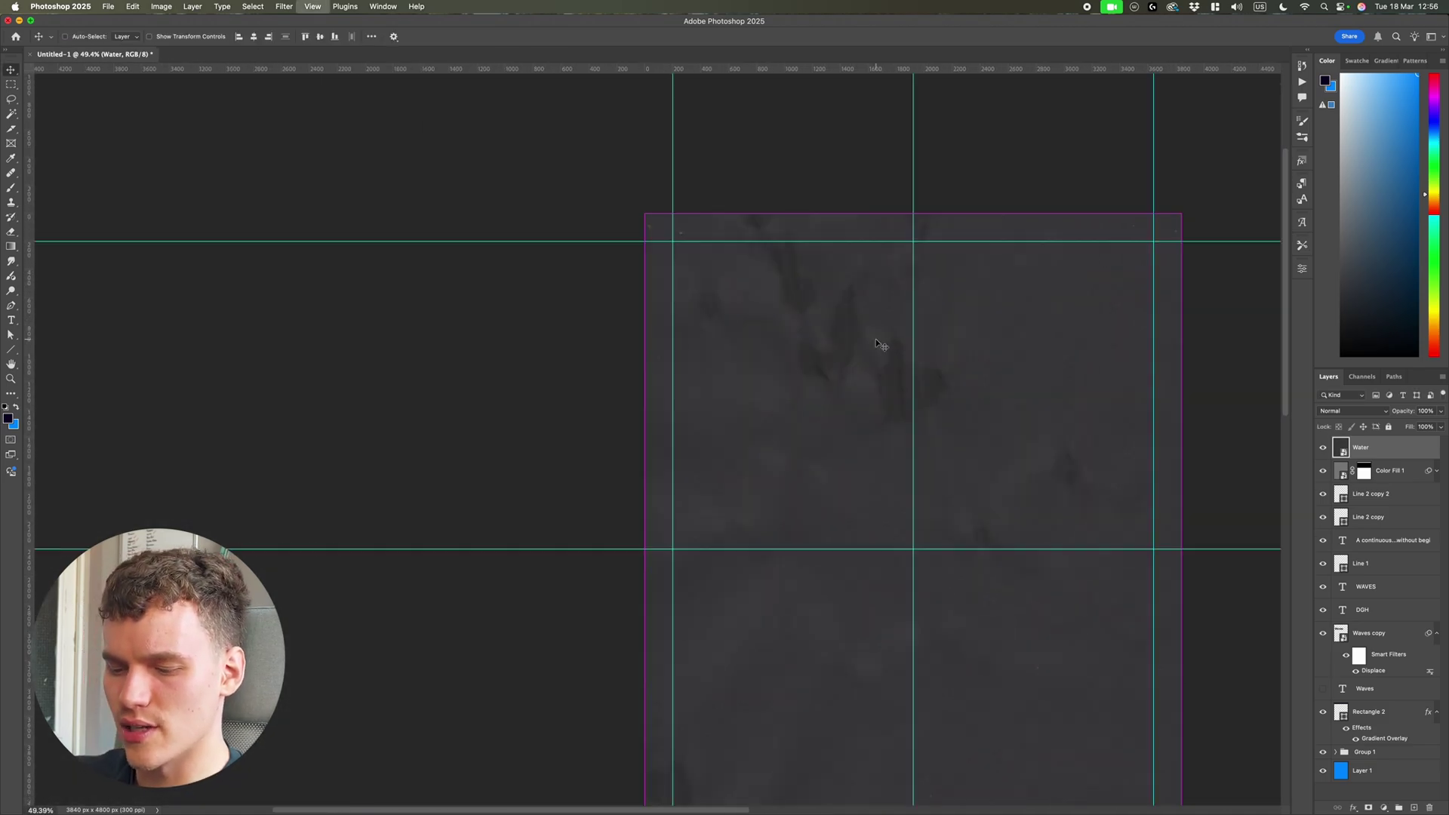
{"action": "left_click", "coordinate": [1368, 413]}
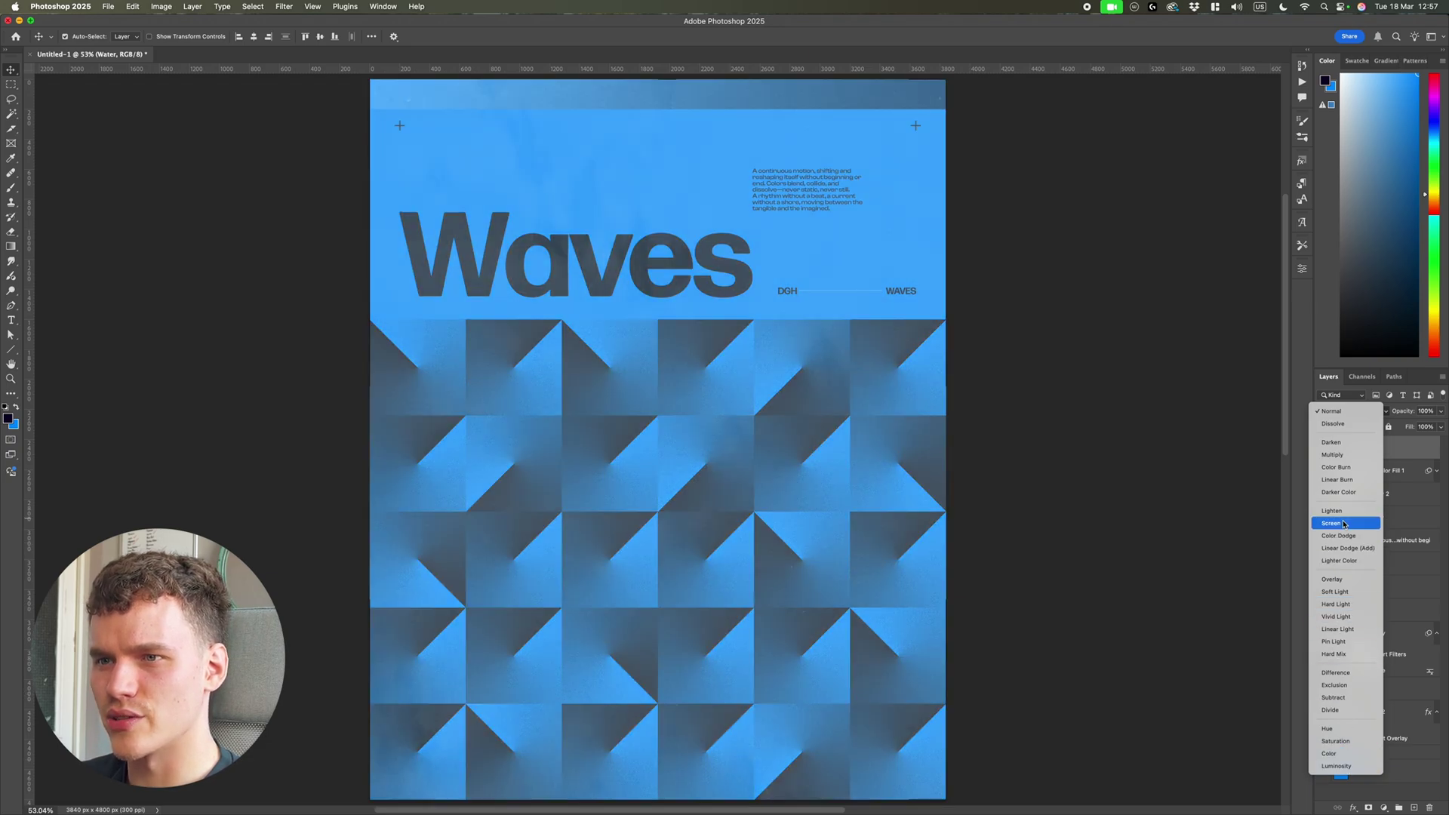
{"action": "left_click", "coordinate": [1342, 560]}
{"action": "scroll", "coordinate": [758, 521], "scroll_direction": "up", "scroll_amount": 5}
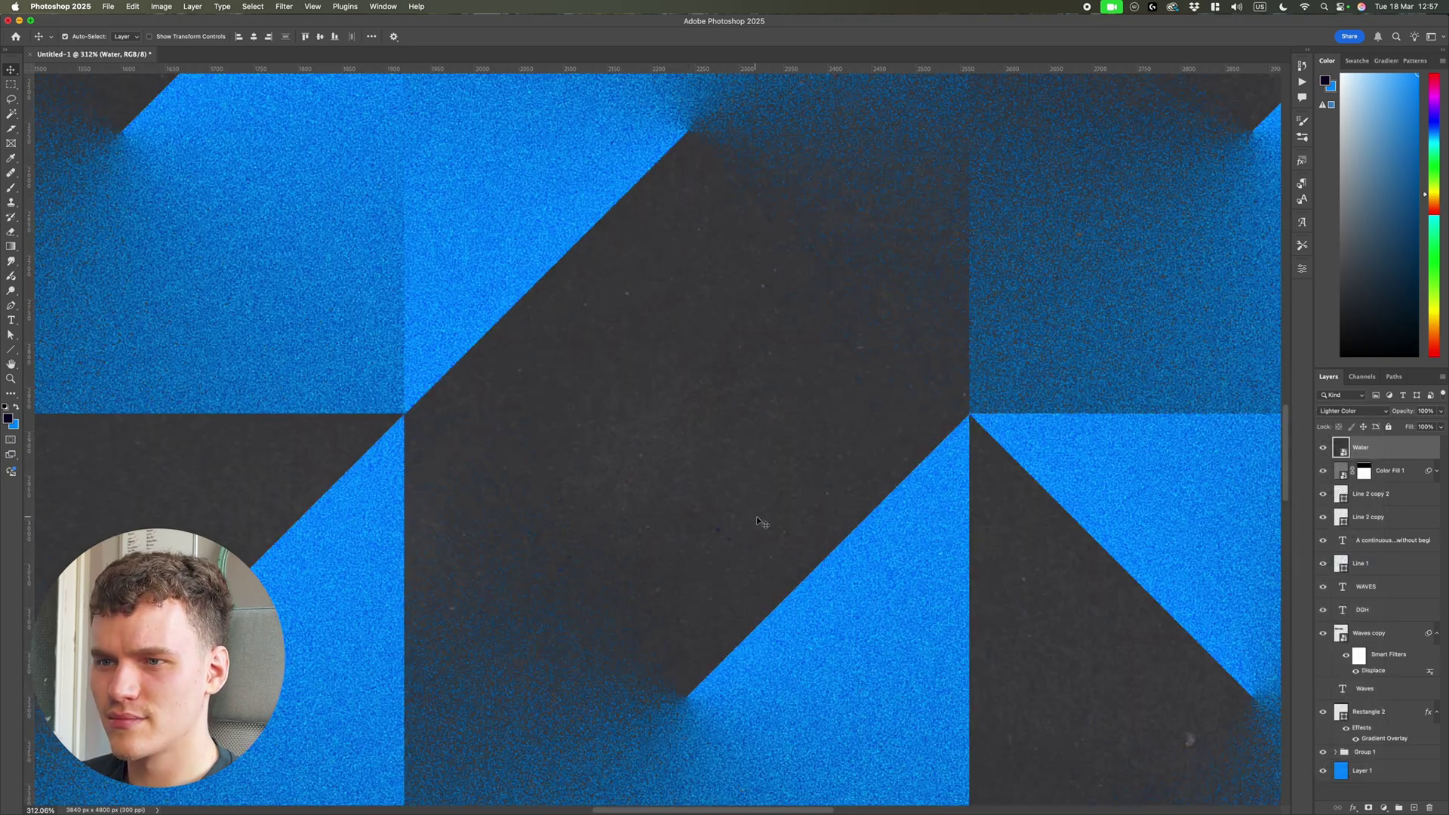
{"action": "key", "text": "super+0"}
{"action": "scroll", "coordinate": [981, 453], "scroll_direction": "up", "scroll_amount": 4}
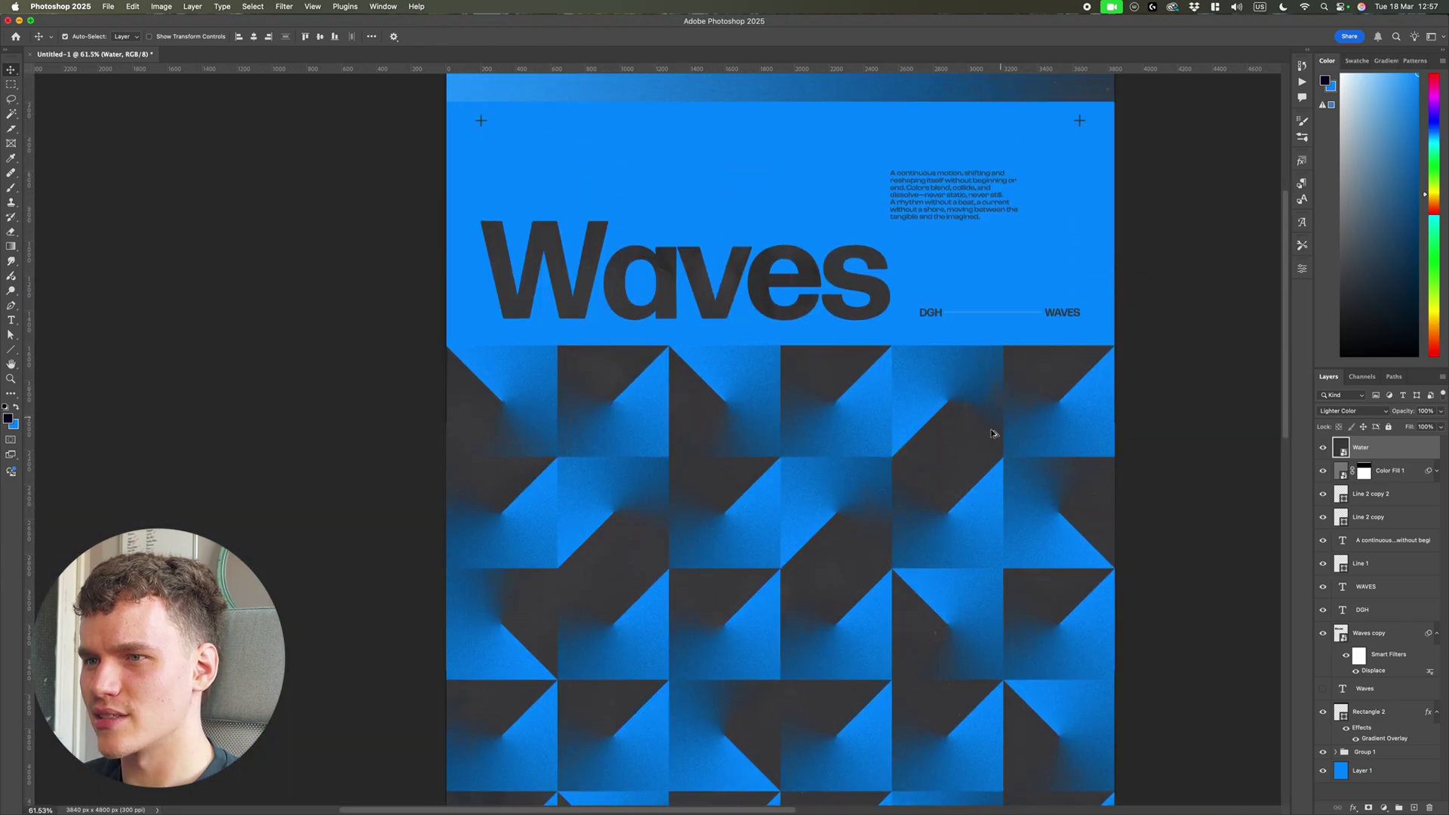
{"action": "scroll", "coordinate": [985, 443], "scroll_direction": "down", "scroll_amount": 5}
{"action": "key", "text": "super+0"}
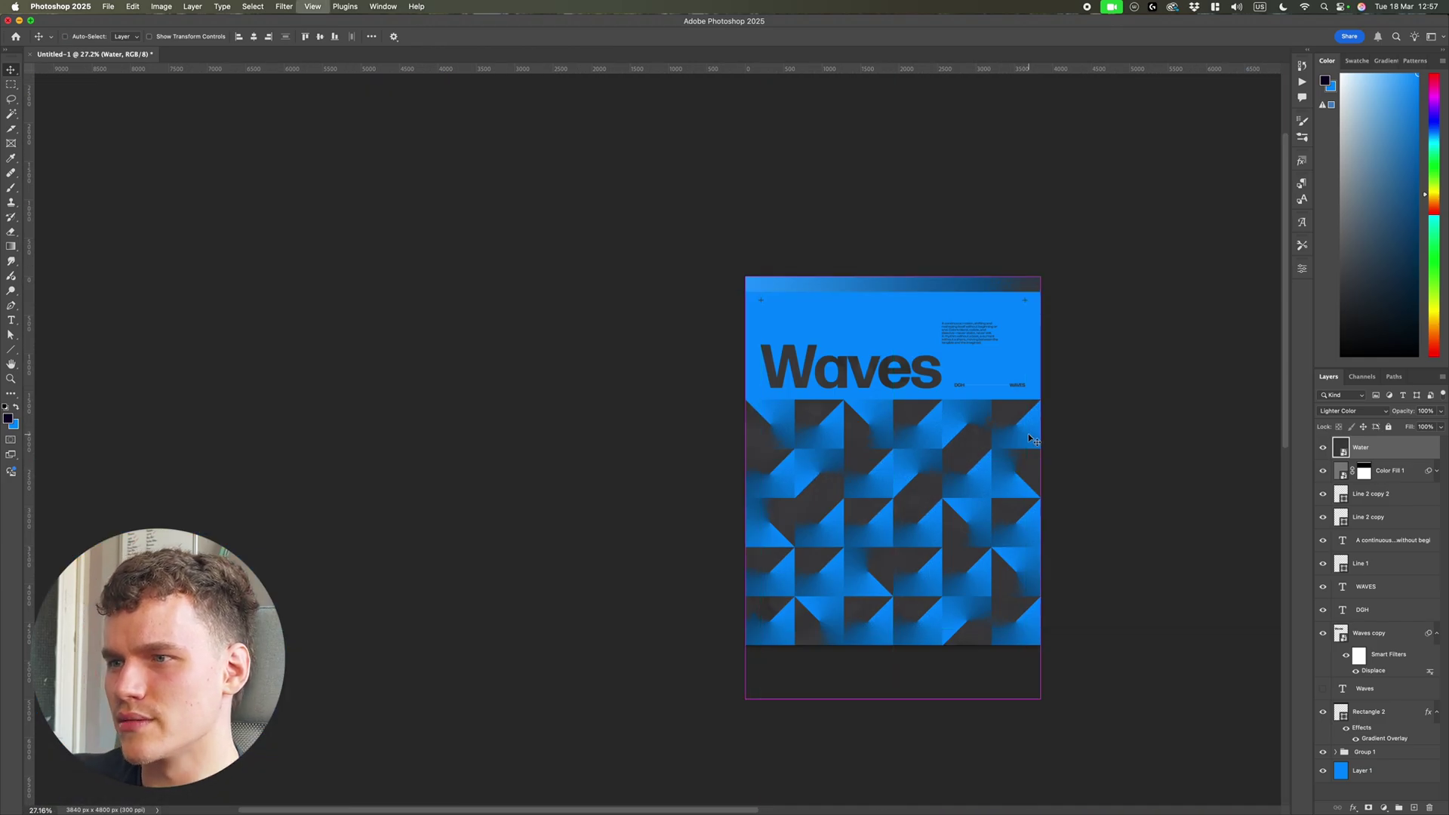
Apply a Levels adjustment to the Water layer, raising the shadow input slightly and the midtones to 1.10.
{"action": "left_click", "coordinate": [1030, 435]}
{"action": "left_click", "coordinate": [1380, 453]}
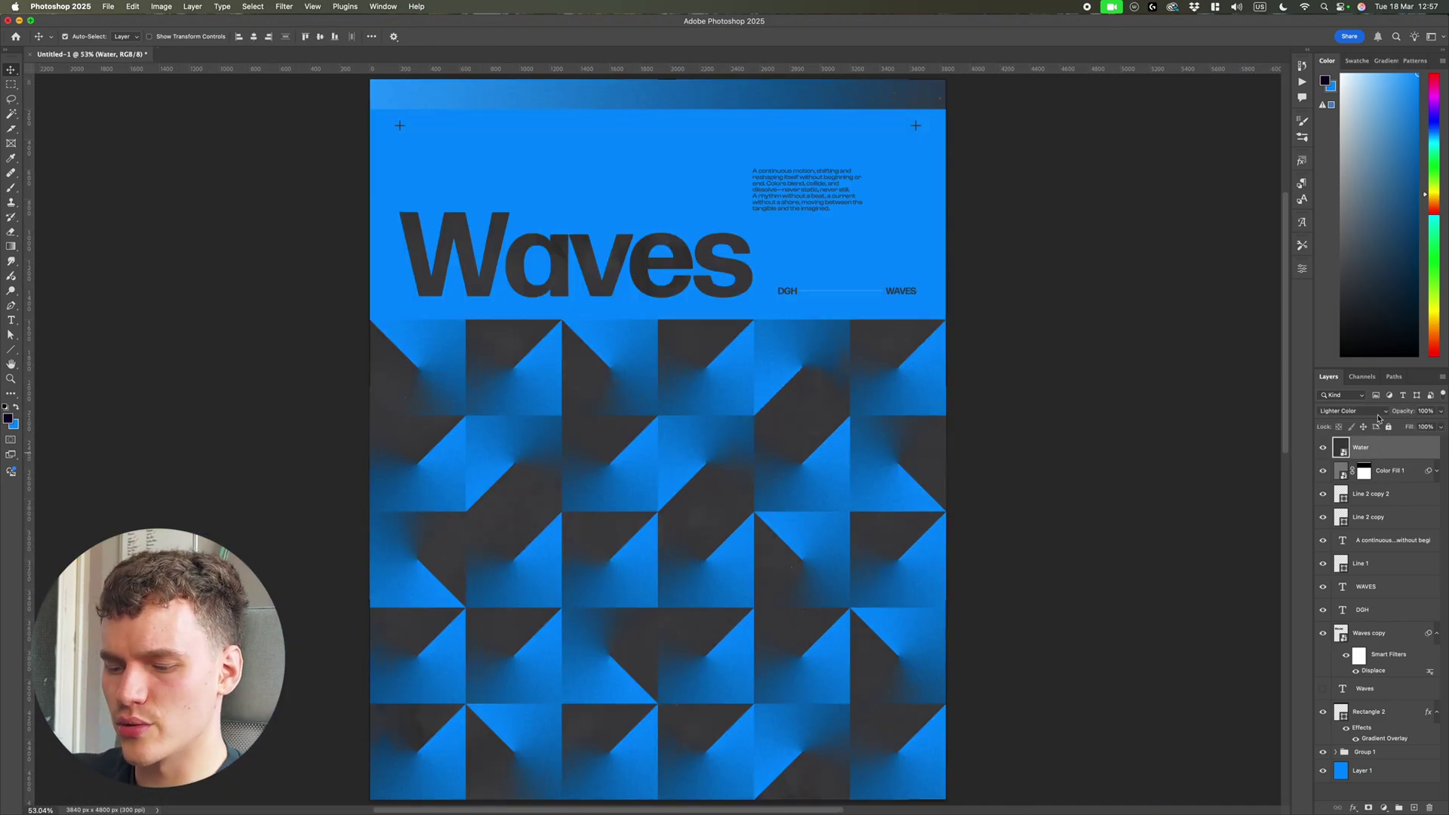
{"action": "key", "text": "super+l"}
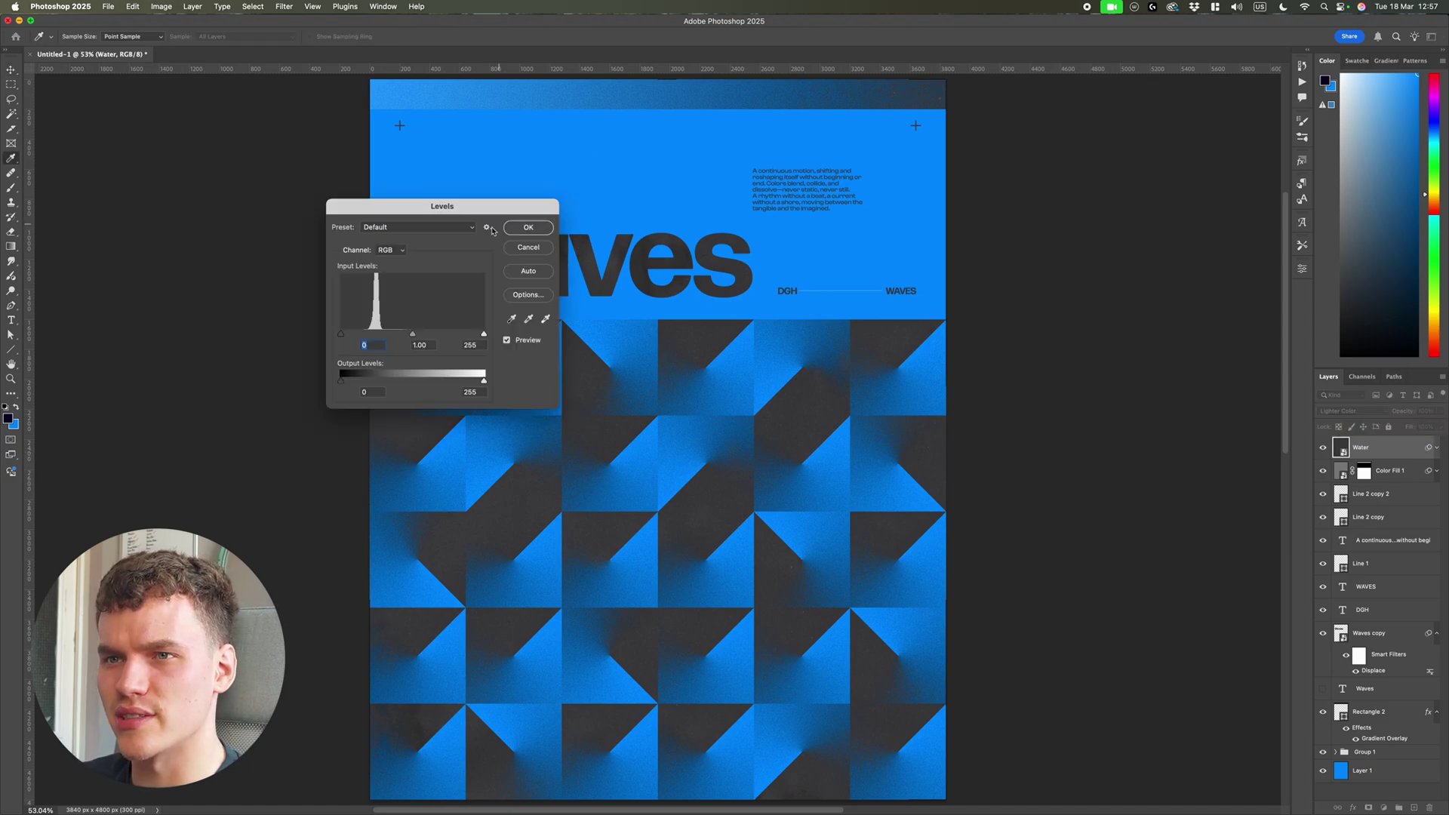
{"action": "mouse_move", "coordinate": [668, 544]}
{"action": "left_mouse_down"}
{"action": "mouse_move", "coordinate": [654, 540]}
{"action": "mouse_move", "coordinate": [777, 540]}
{"action": "mouse_move", "coordinate": [662, 541]}
{"action": "left_mouse_up"}
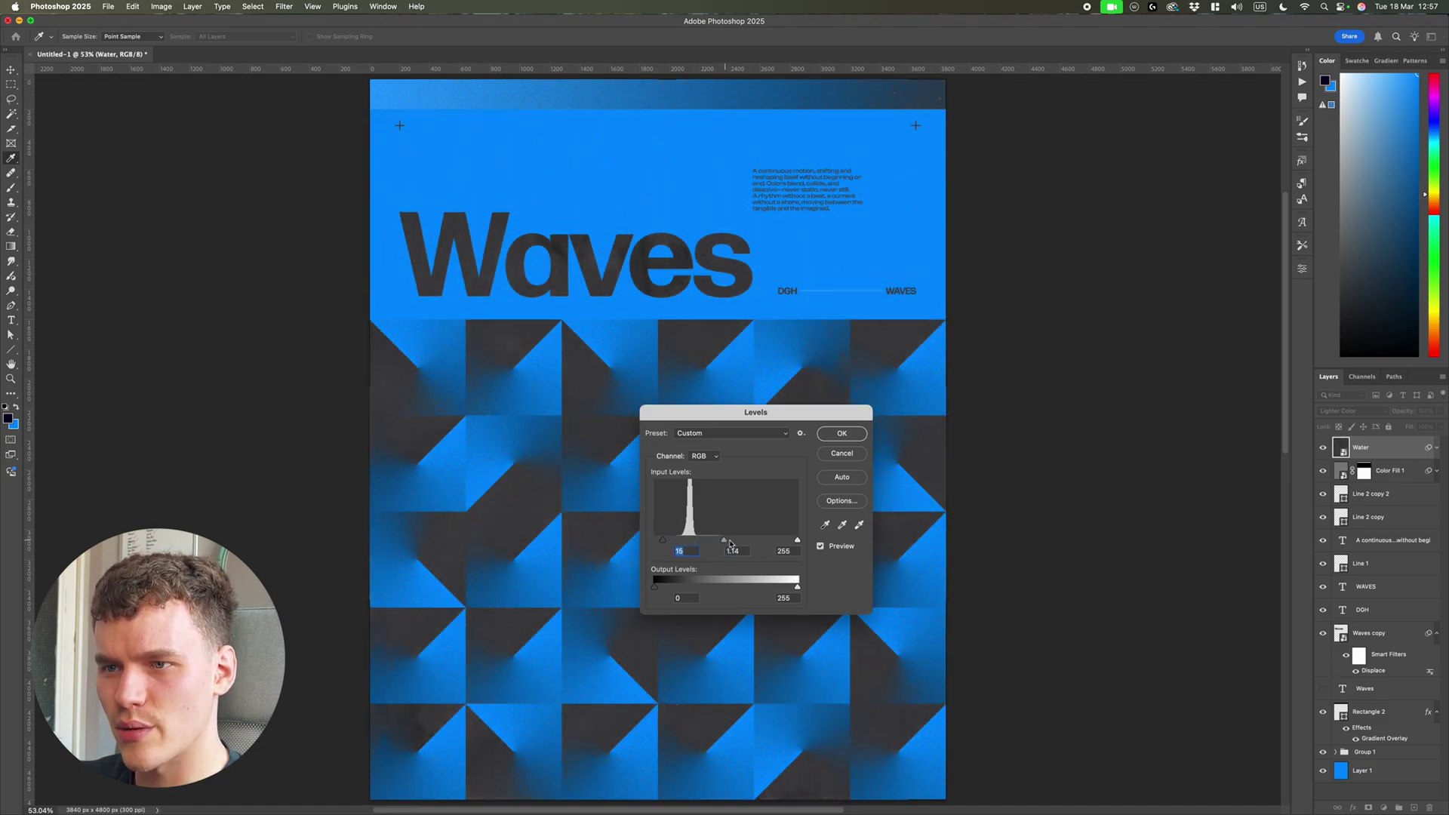
{"action": "key", "text": "Return"}
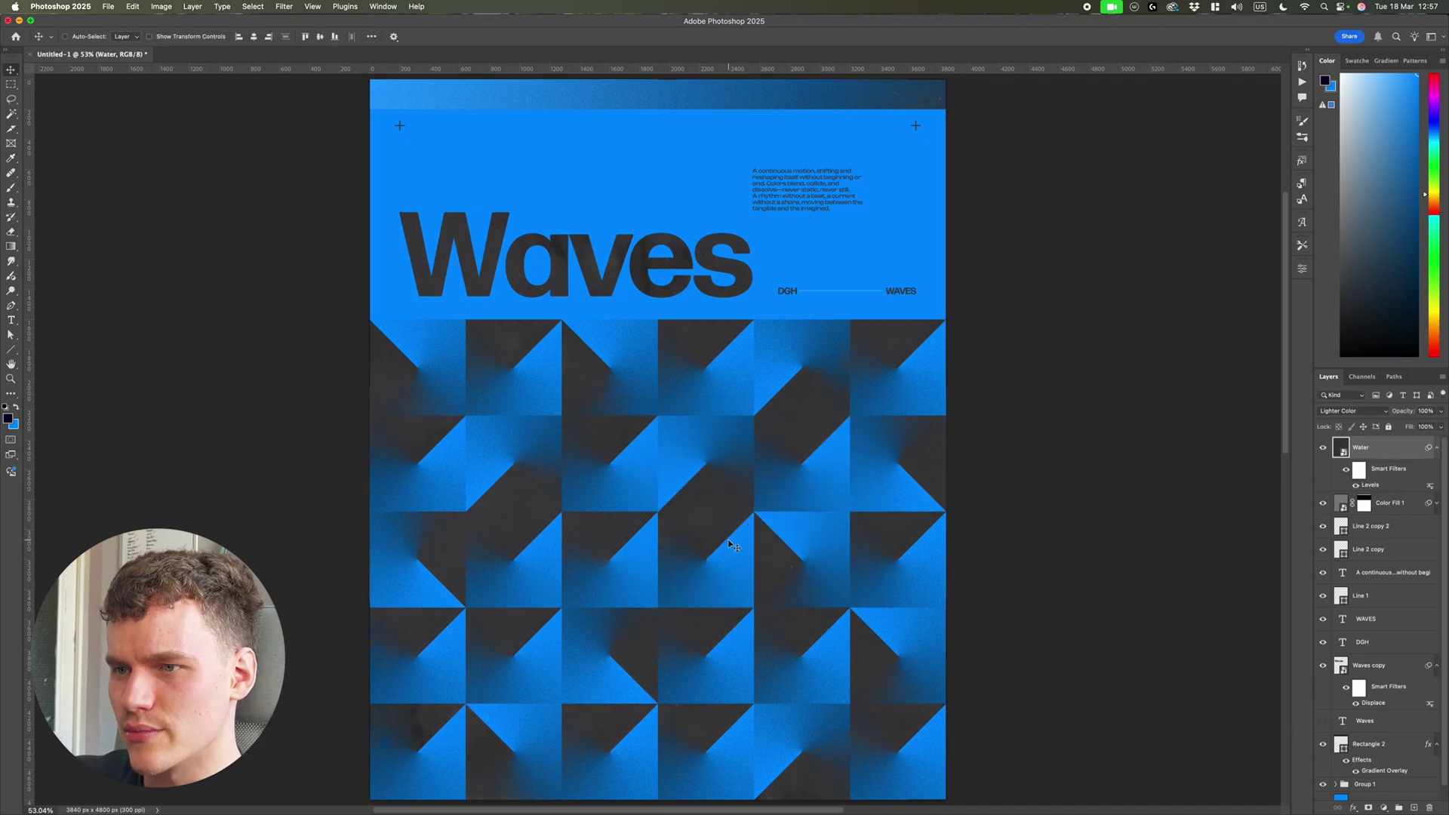
Duplicate the Water layer and set the copy's blend mode to Screen.
{"action": "key", "text": "ctrl+j"}
{"action": "left_click", "coordinate": [1370, 410]}
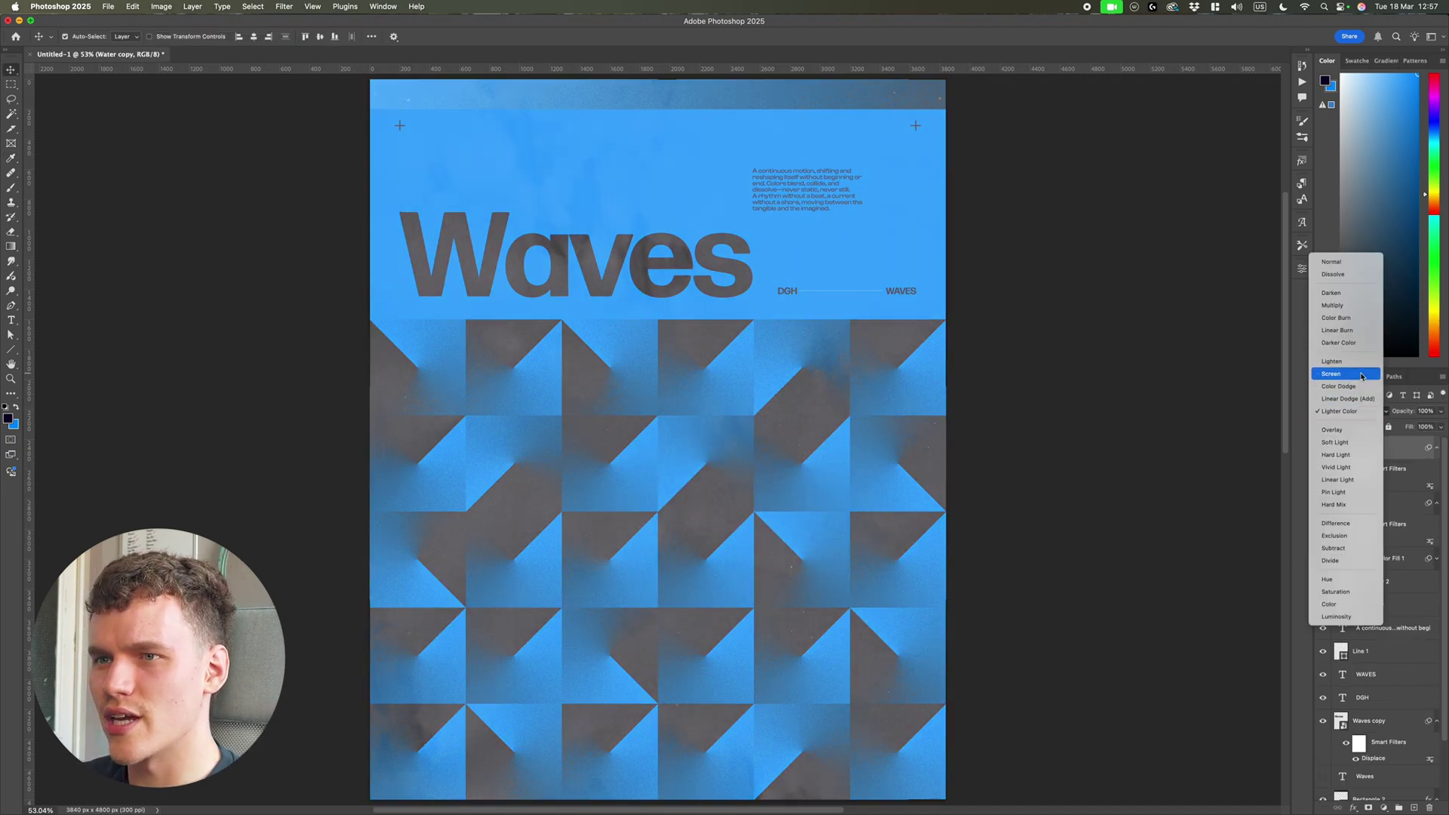
{"action": "left_click", "coordinate": [1358, 373]}
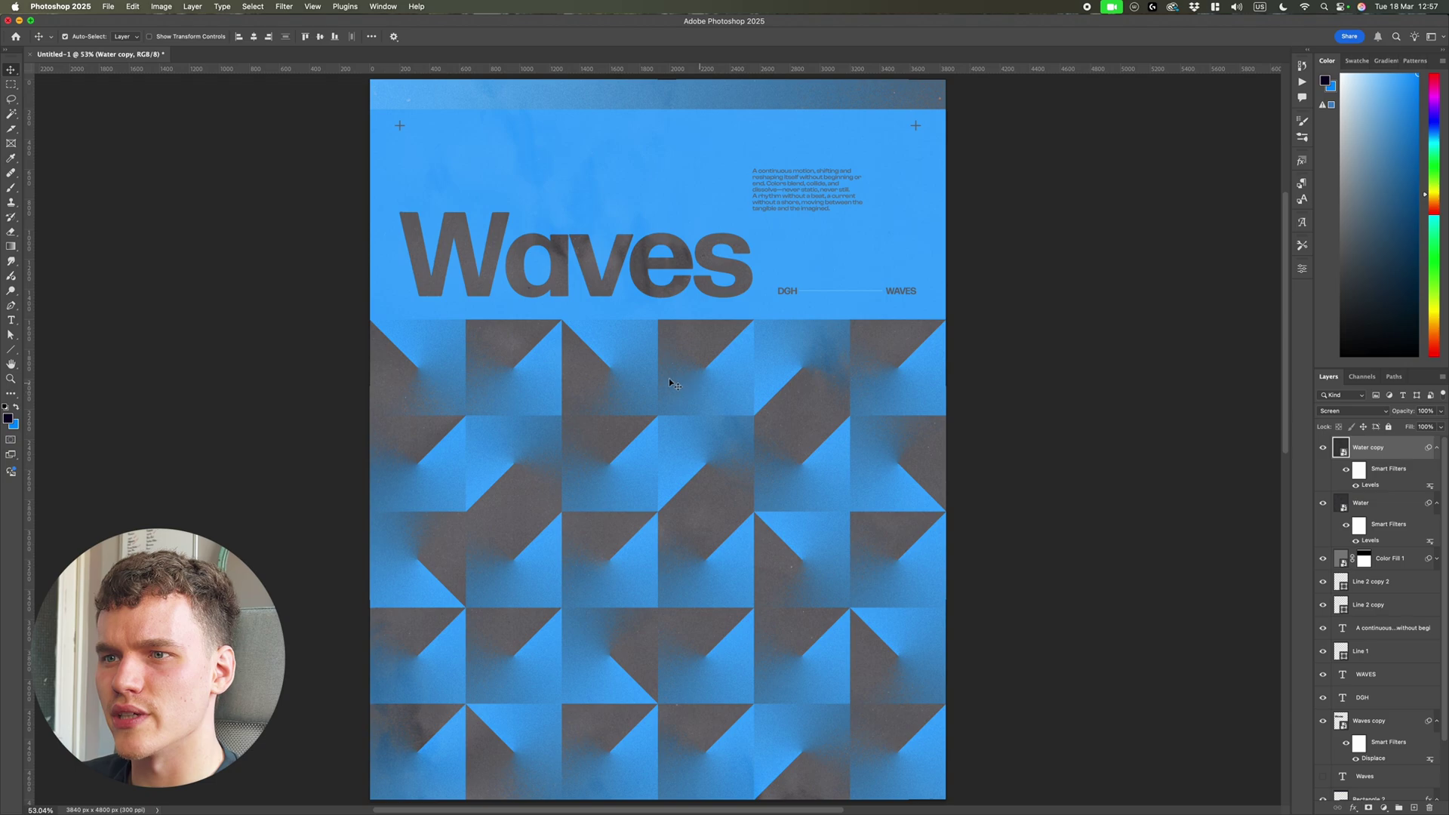
{"action": "scroll", "coordinate": [609, 321], "scroll_direction": "up", "scroll_amount": 3}
{"action": "scroll", "coordinate": [790, 387], "scroll_direction": "down", "scroll_amount": 5}
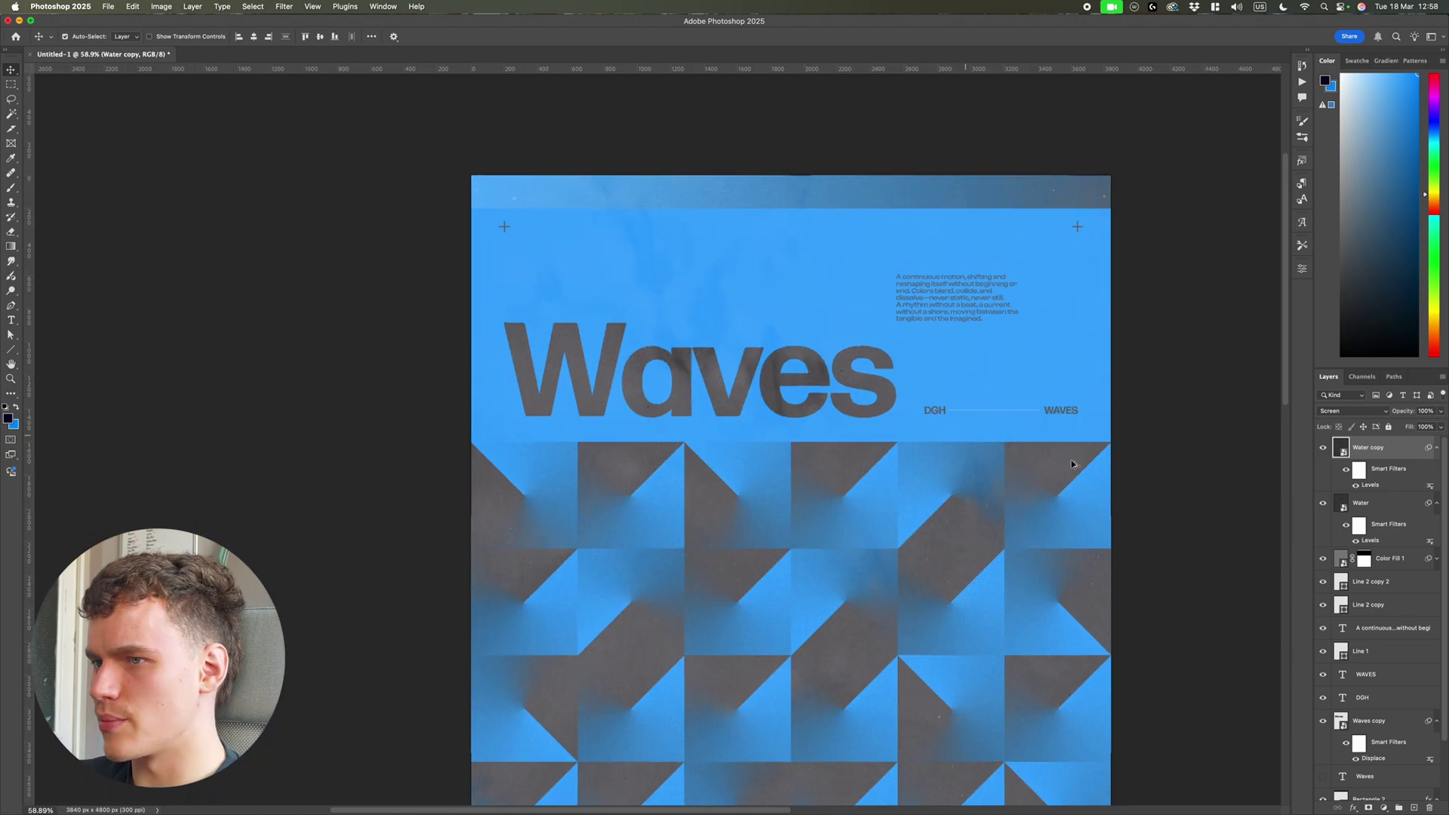
Edit the Water copy's Levels filter to shadow input 59 and midtones 1.15, checking the texture over the Waves title.
{"action": "double_click", "coordinate": [1372, 487]}
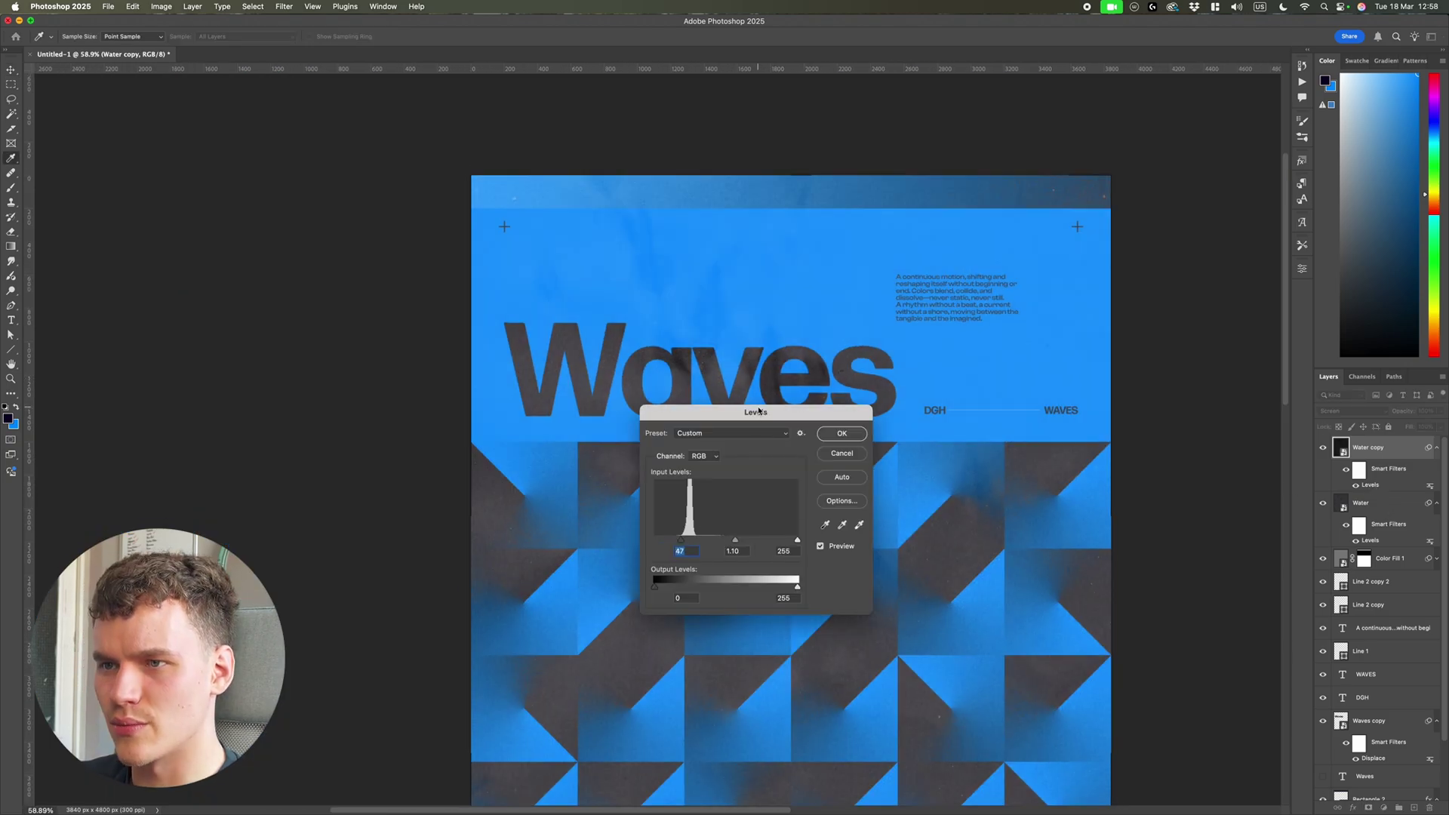
{"action": "left_click_drag", "start_coordinate": [767, 413], "coordinate": [1183, 346]}
{"action": "scroll", "coordinate": [934, 525], "scroll_direction": "down", "scroll_amount": 6}
{"action": "scroll", "coordinate": [935, 524], "scroll_direction": "up", "scroll_amount": 5}
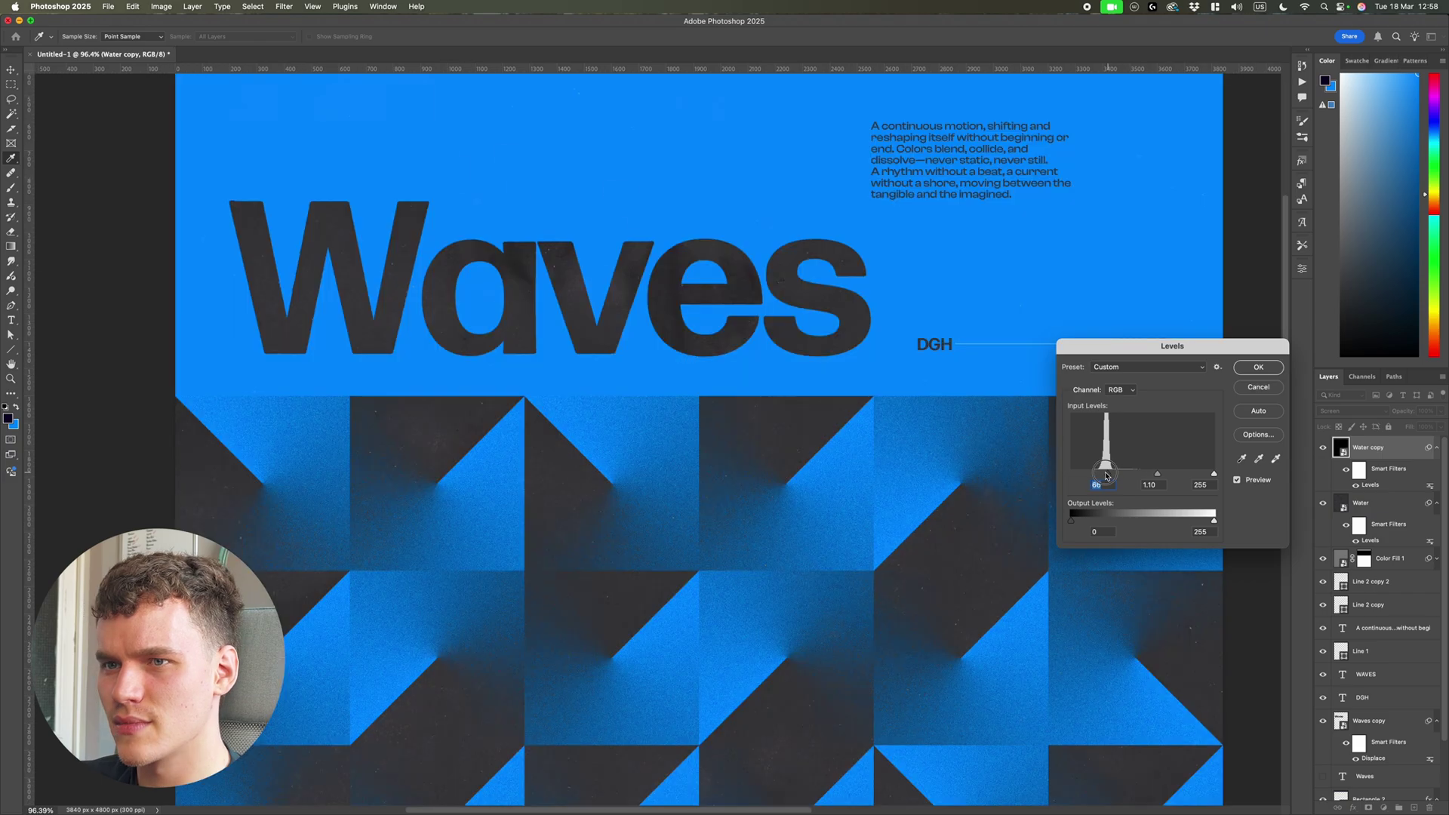
{"action": "key", "text": "Up"}
{"action": "key", "text": "Up"}
{"action": "scroll", "coordinate": [874, 414], "scroll_direction": "down", "scroll_amount": 5}
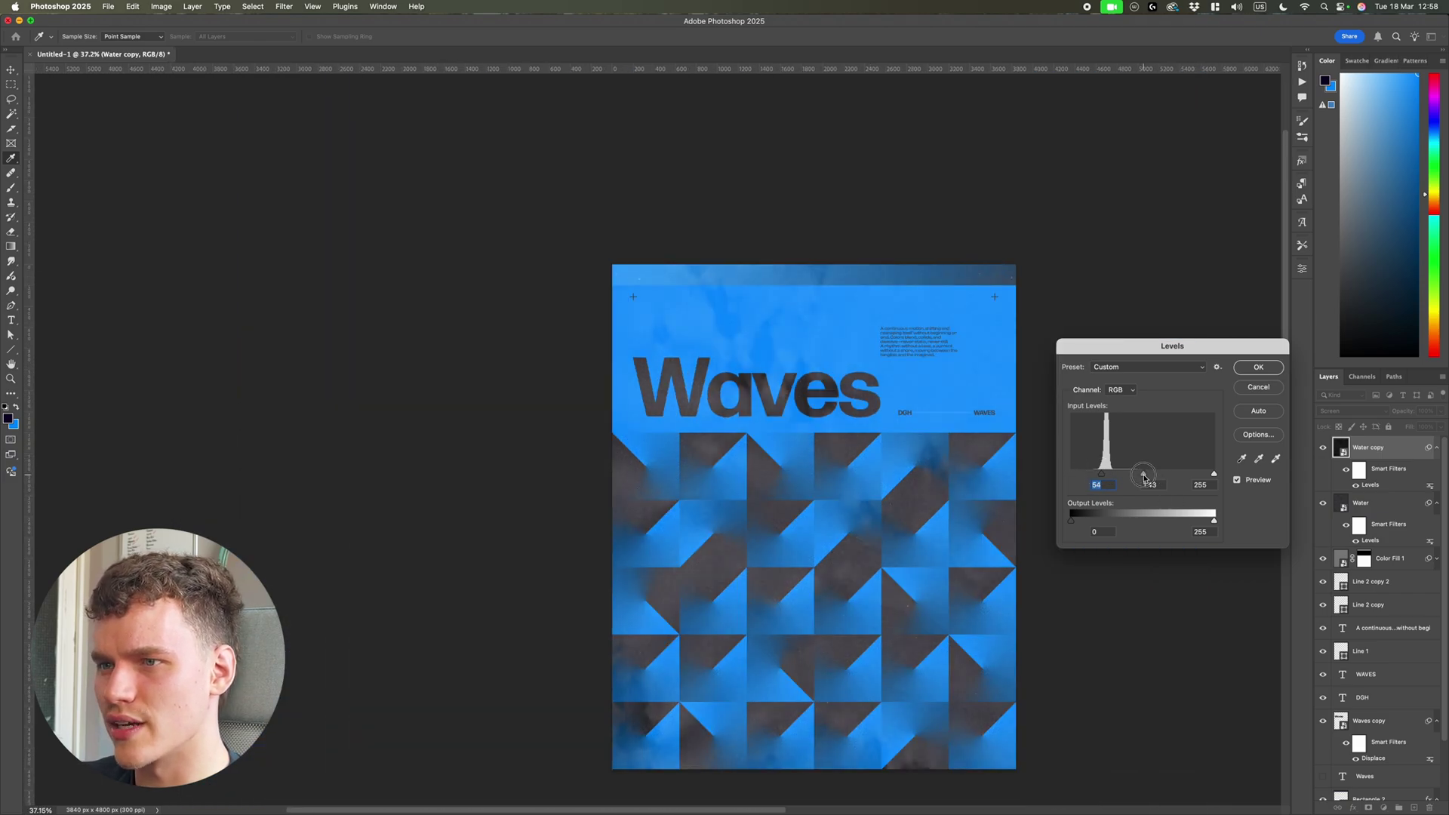
{"action": "mouse_move", "coordinate": [1144, 477]}
{"action": "left_mouse_down"}
{"action": "mouse_move", "coordinate": [1158, 477]}
{"action": "mouse_move", "coordinate": [1122, 477]}
{"action": "mouse_move", "coordinate": [1174, 478]}
{"action": "mouse_move", "coordinate": [1153, 478]}
{"action": "left_mouse_up"}
{"action": "left_click_drag", "start_coordinate": [1101, 474], "coordinate": [1106, 474]}
{"action": "scroll", "coordinate": [793, 388], "scroll_direction": "up", "scroll_amount": 10}
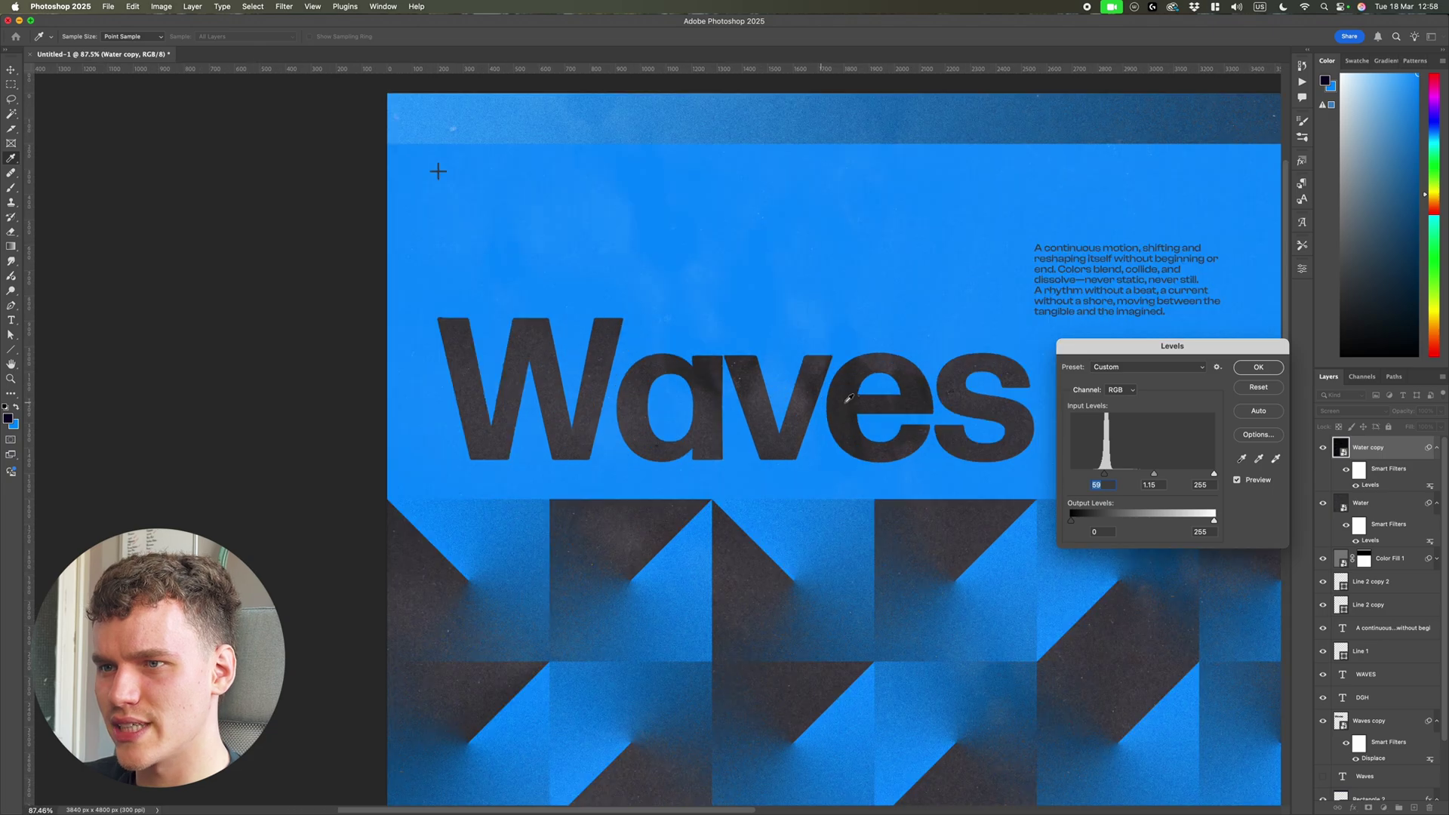
{"action": "scroll", "coordinate": [850, 408], "scroll_direction": "up", "scroll_amount": 2}
{"action": "scroll", "coordinate": [705, 395], "scroll_direction": "down", "scroll_amount": 10}
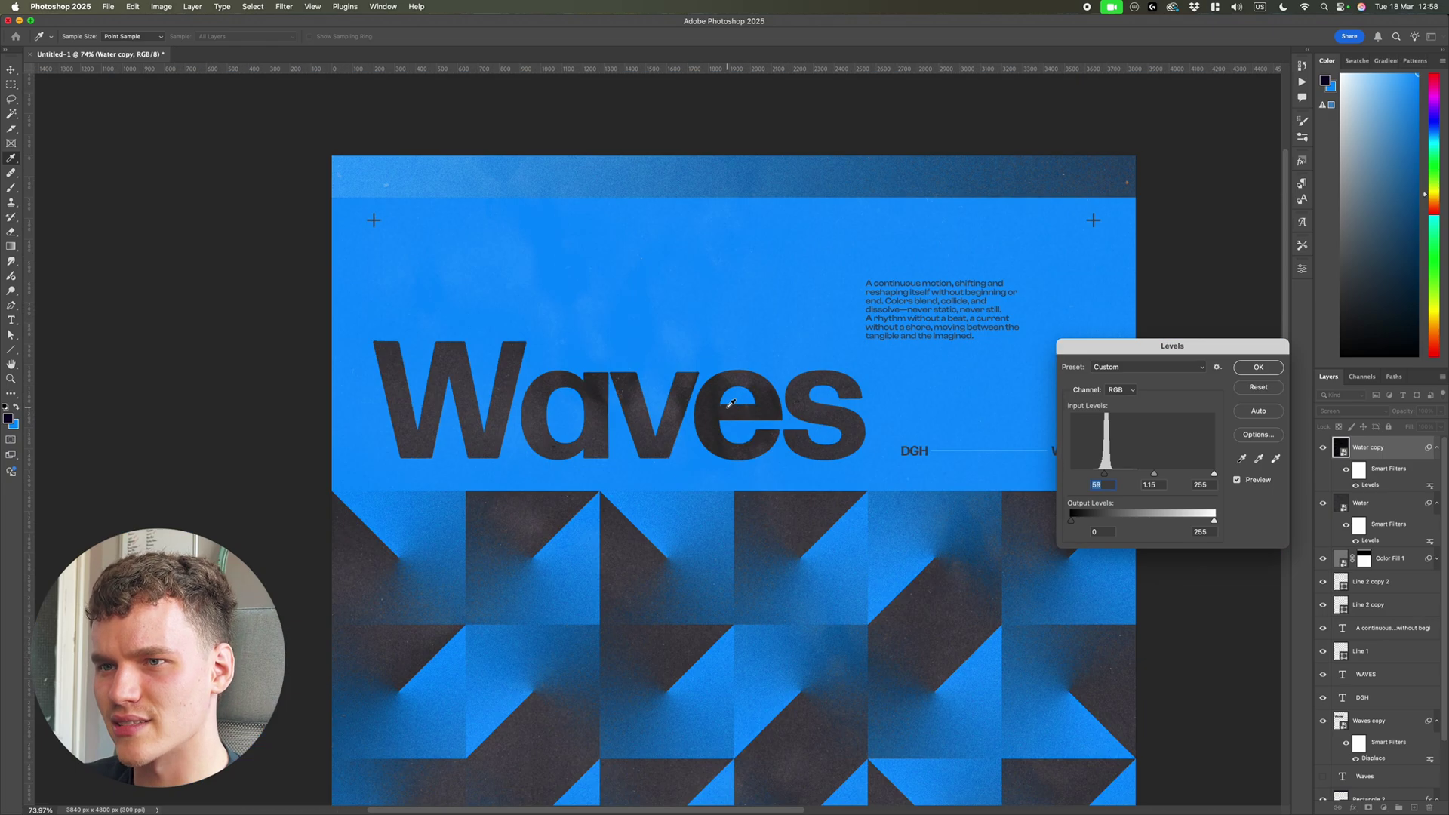
{"action": "scroll", "coordinate": [683, 396], "scroll_direction": "up", "scroll_amount": 5}
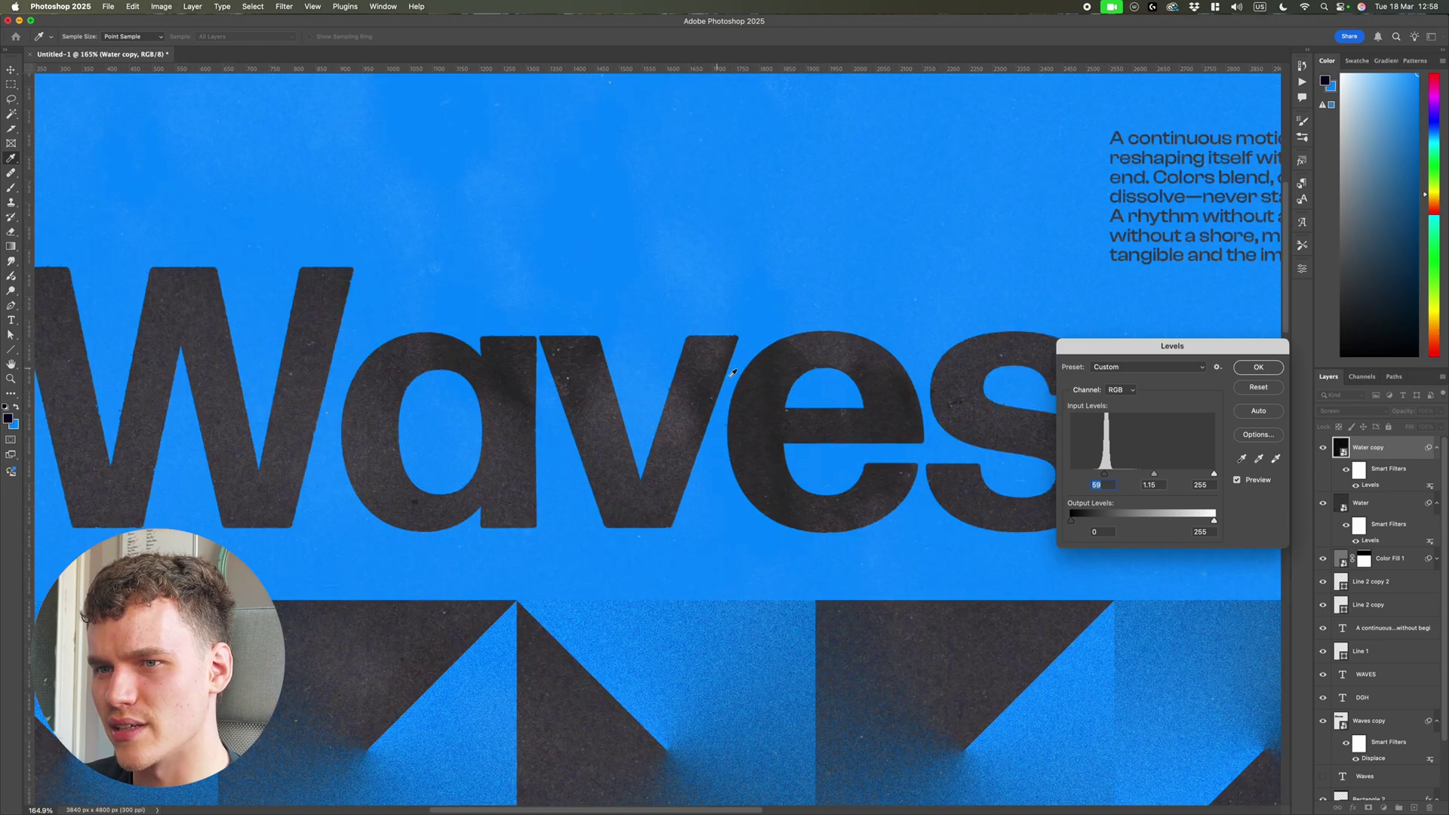
{"action": "scroll", "coordinate": [732, 373], "scroll_direction": "down", "scroll_amount": 8}
{"action": "key", "text": "Return"}
Lower the original Water layer's opacity to 70% and check the squares.
{"action": "left_click", "coordinate": [1407, 504]}
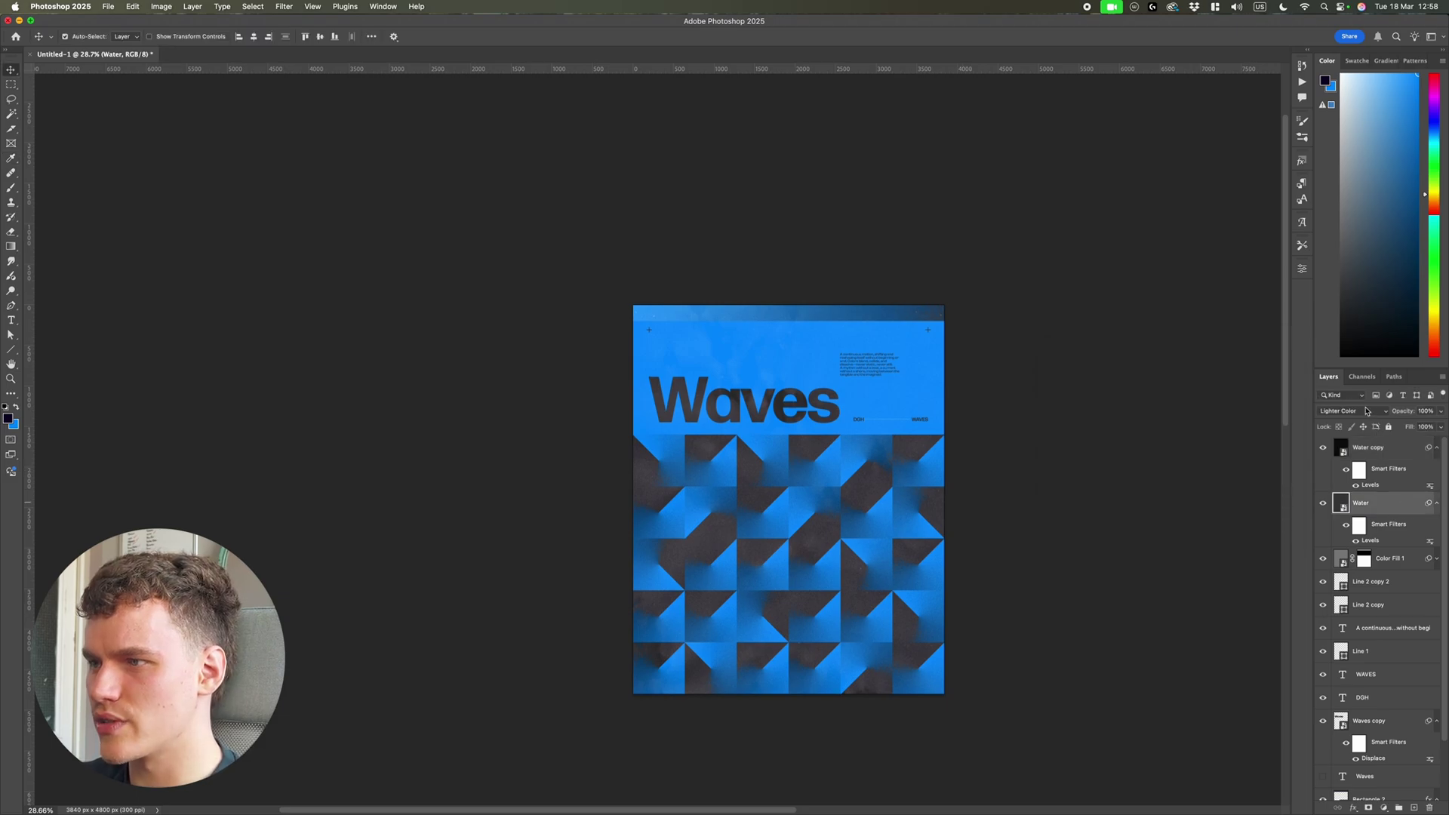
{"action": "type", "text": "70"}
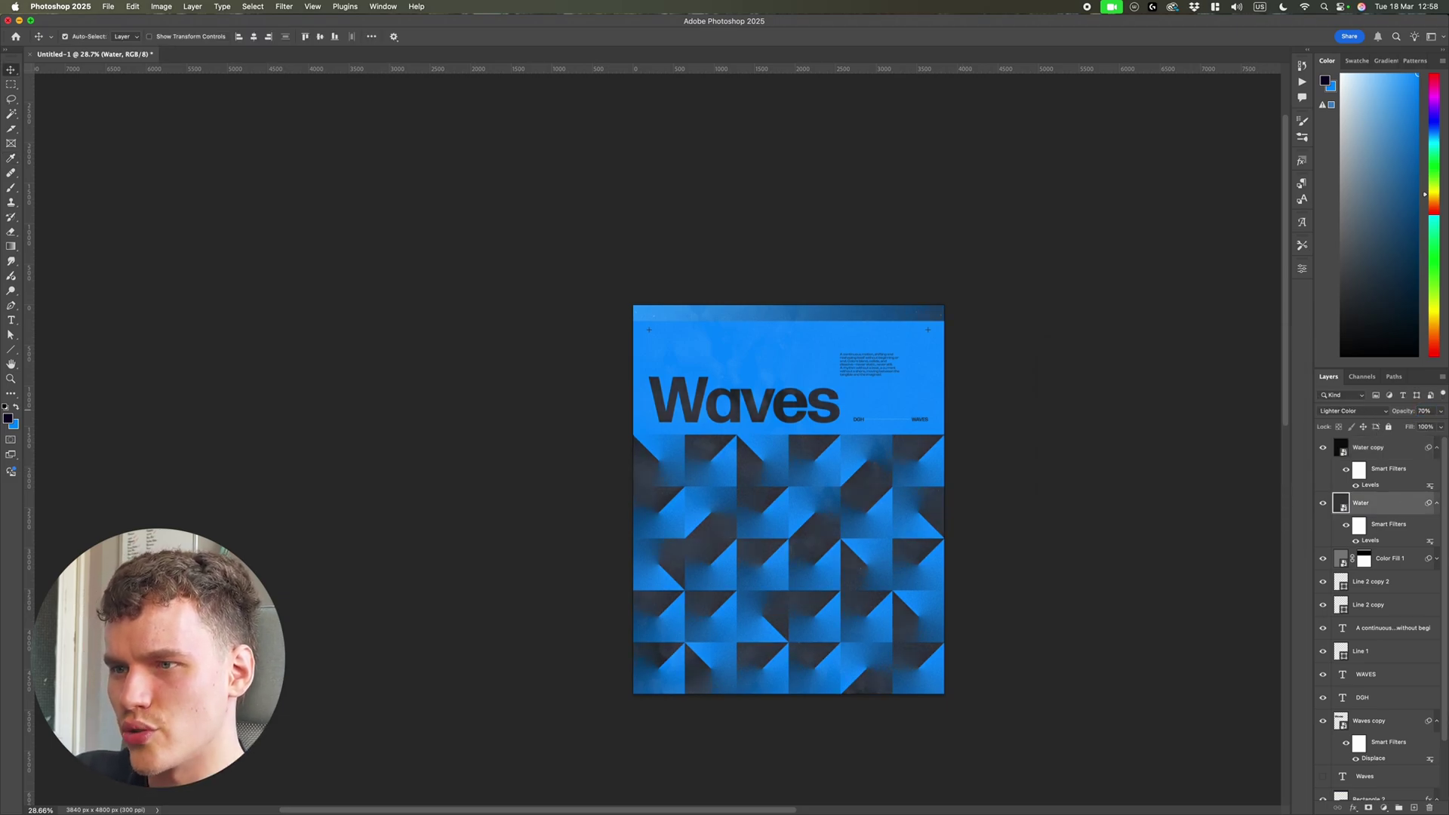
{"action": "scroll", "coordinate": [837, 521], "scroll_direction": "up", "scroll_amount": 5}
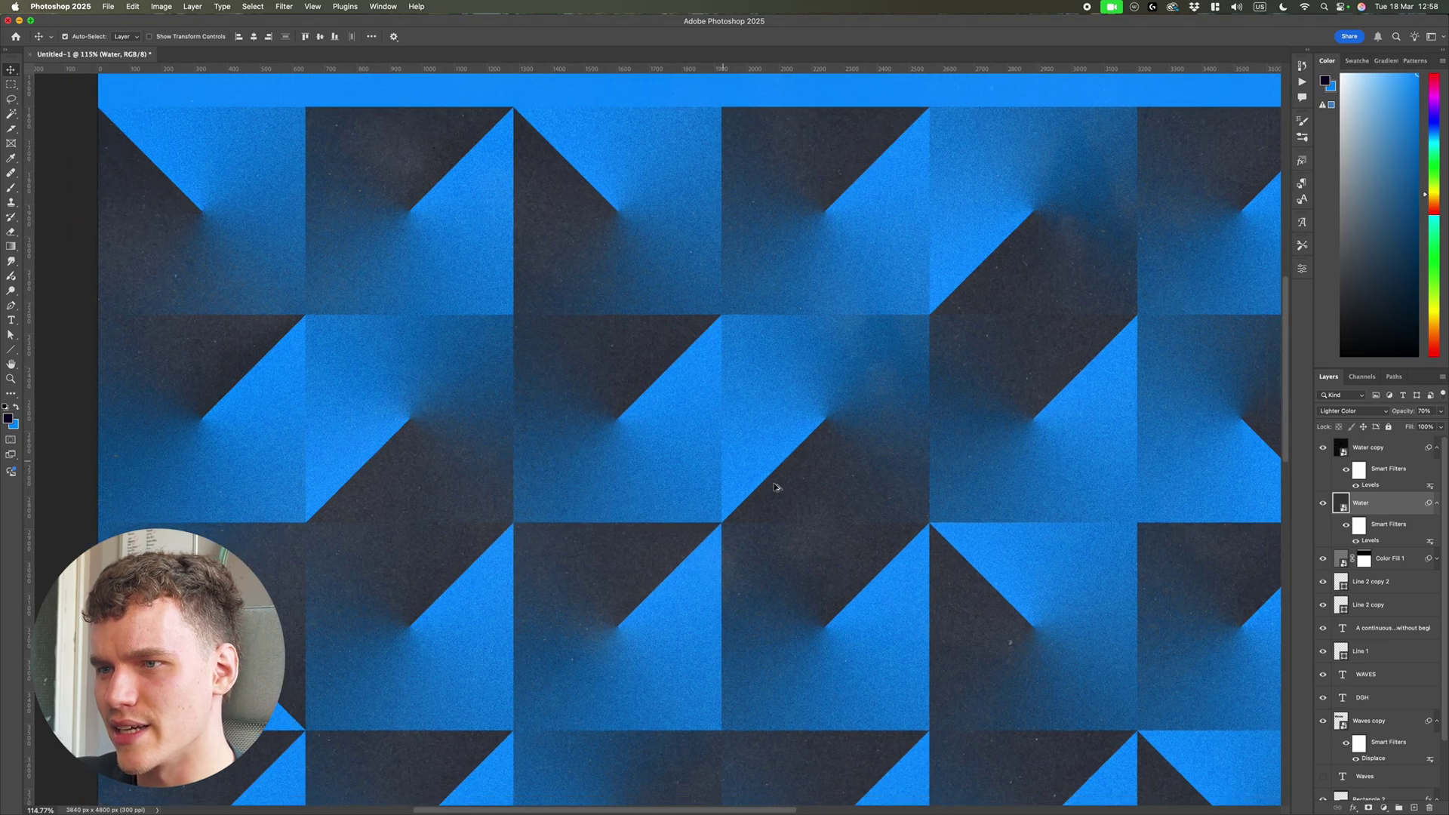
{"action": "scroll", "coordinate": [840, 483], "scroll_direction": "down", "scroll_amount": 8}
{"action": "scroll", "coordinate": [881, 492], "scroll_direction": "up", "scroll_amount": 4}
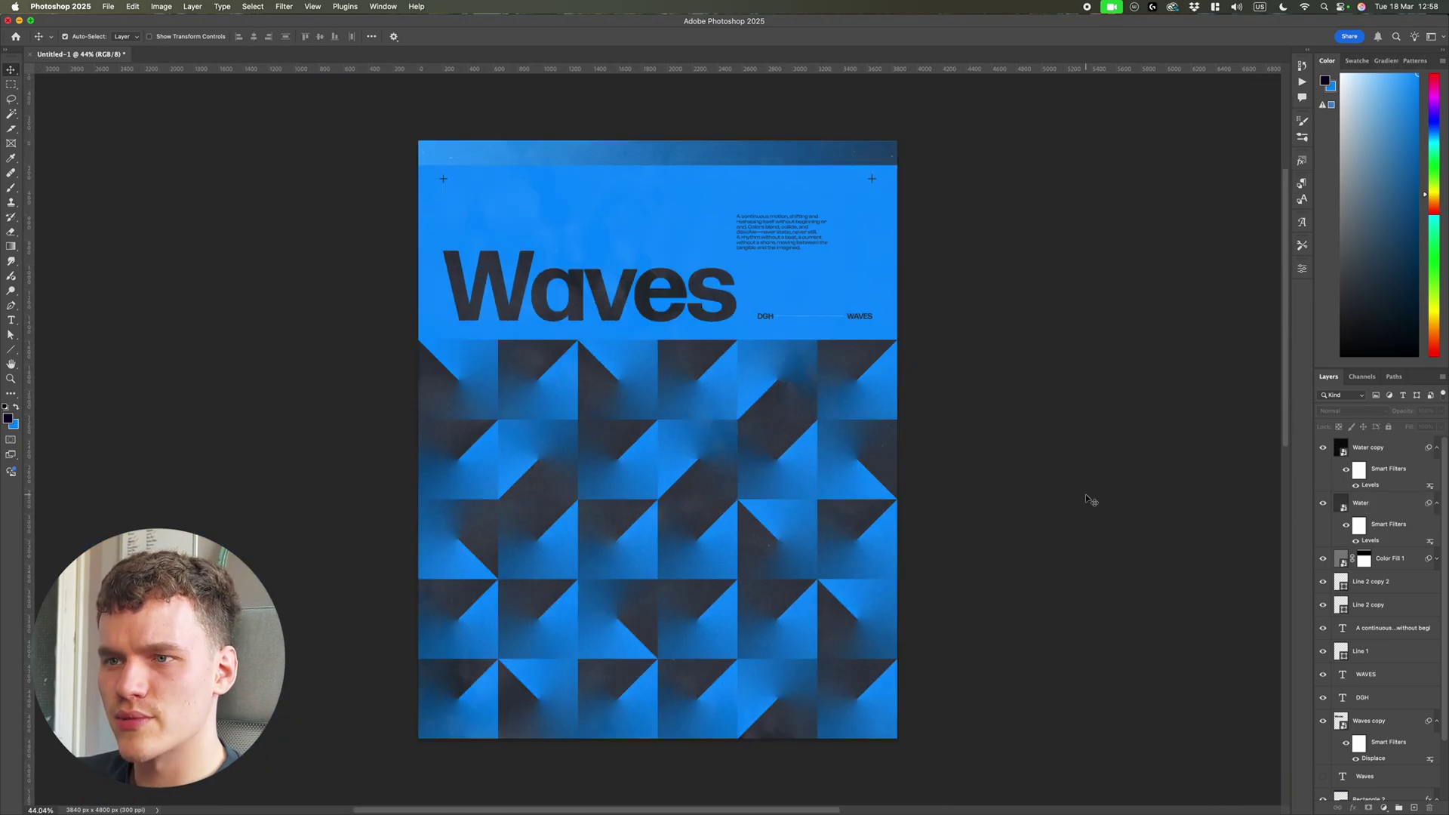
Place the Scanner texture from the DGH Free 4K Textures folder on top, scaled to cover the poster, and blend it as Overlay.
{"action": "left_click", "coordinate": [557, 788]}
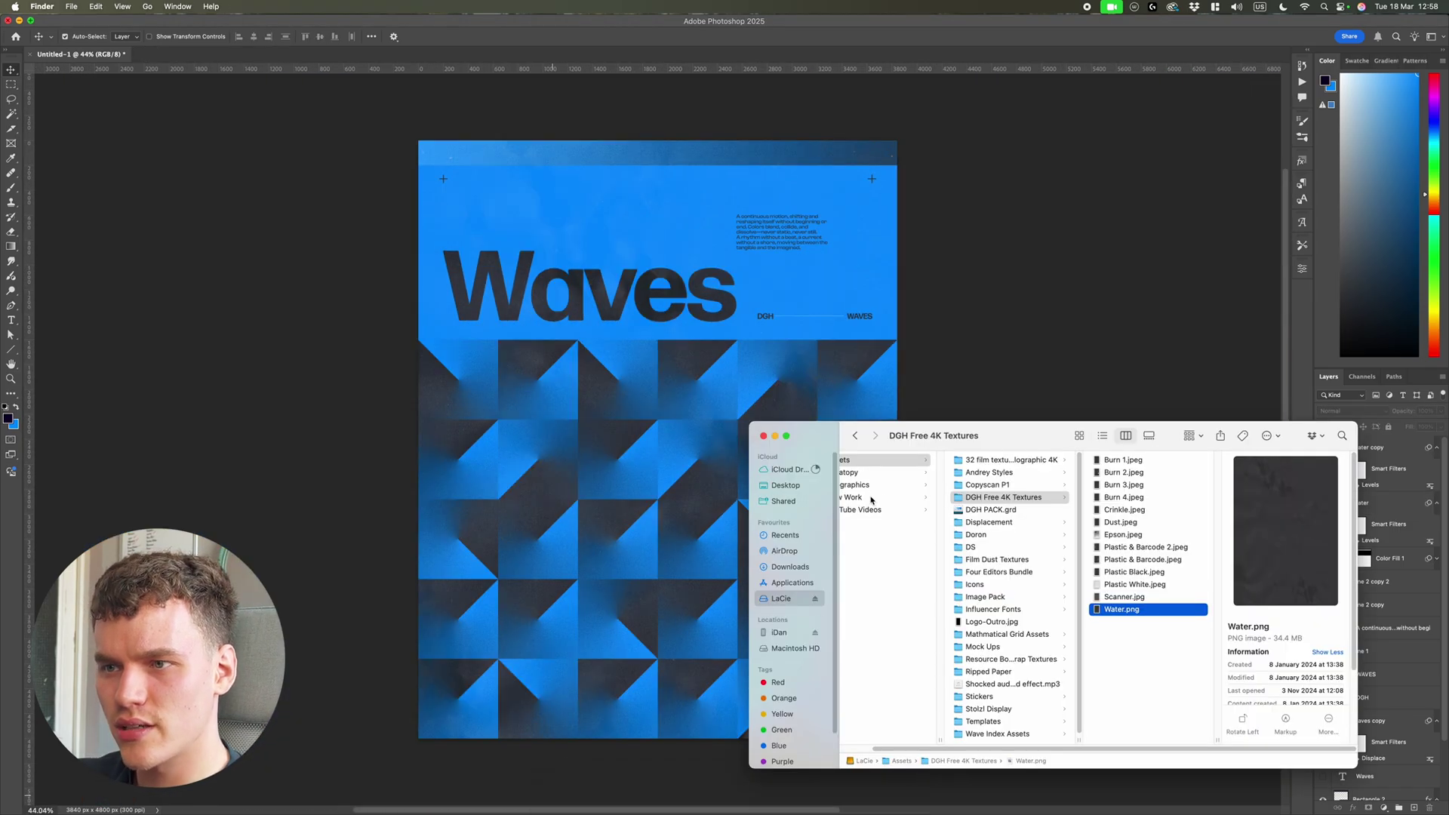
{"action": "left_click_drag", "start_coordinate": [1117, 605], "coordinate": [745, 454]}
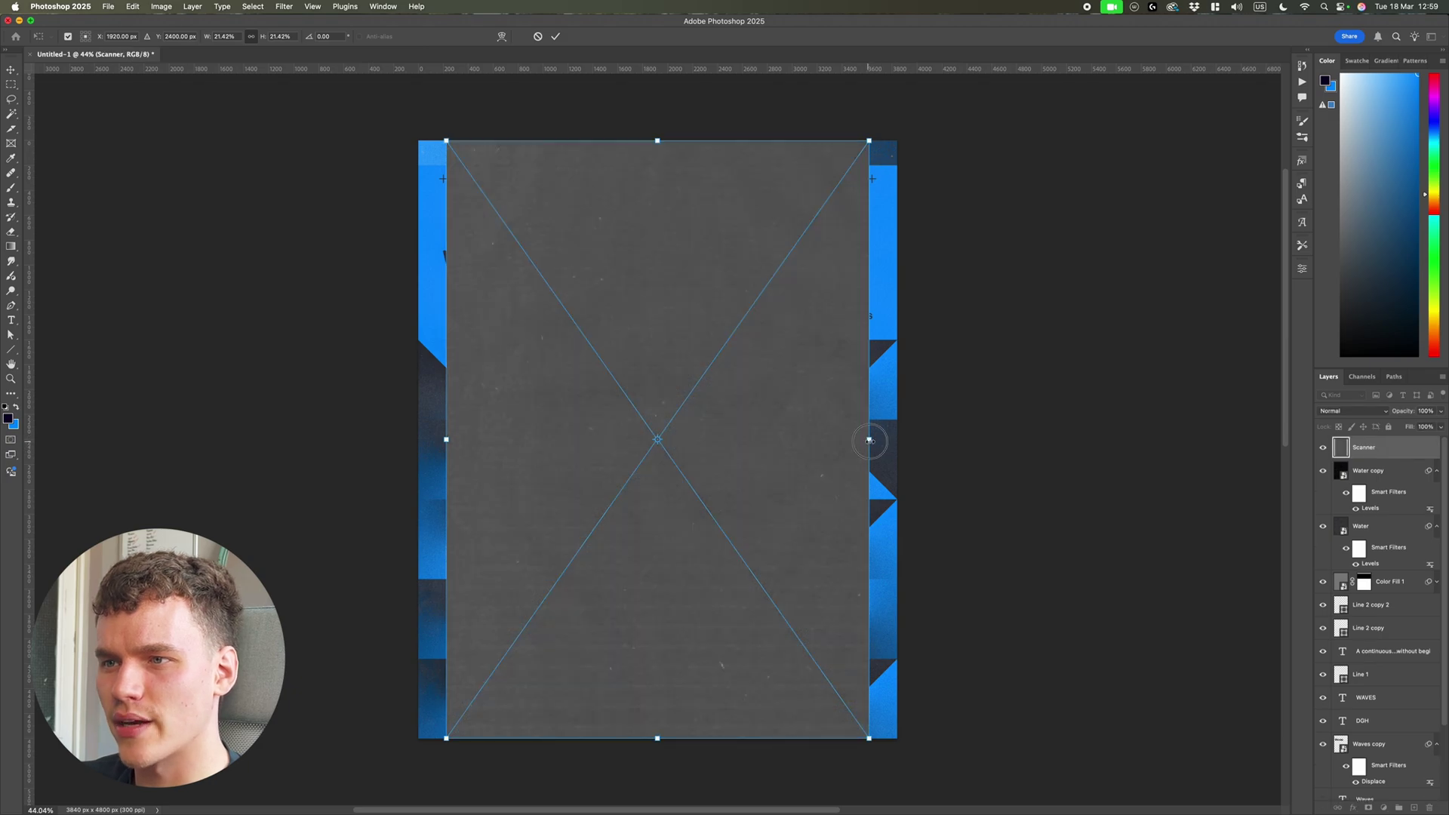
{"action": "left_click_drag", "start_coordinate": [869, 440], "coordinate": [895, 438]}
{"action": "key", "text": "Return"}
{"action": "left_click", "coordinate": [1328, 410]}
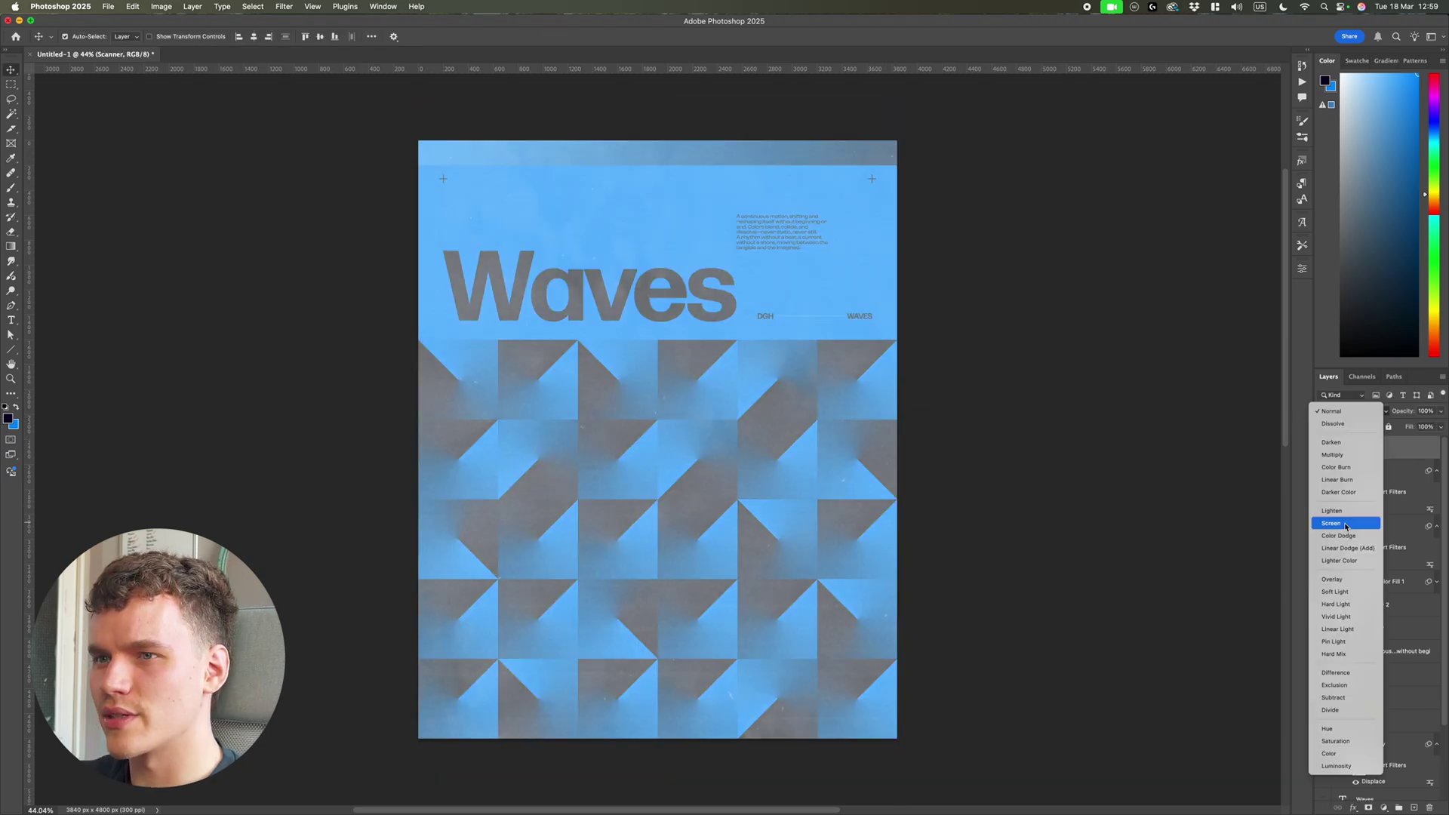
{"action": "left_click", "coordinate": [1335, 579]}
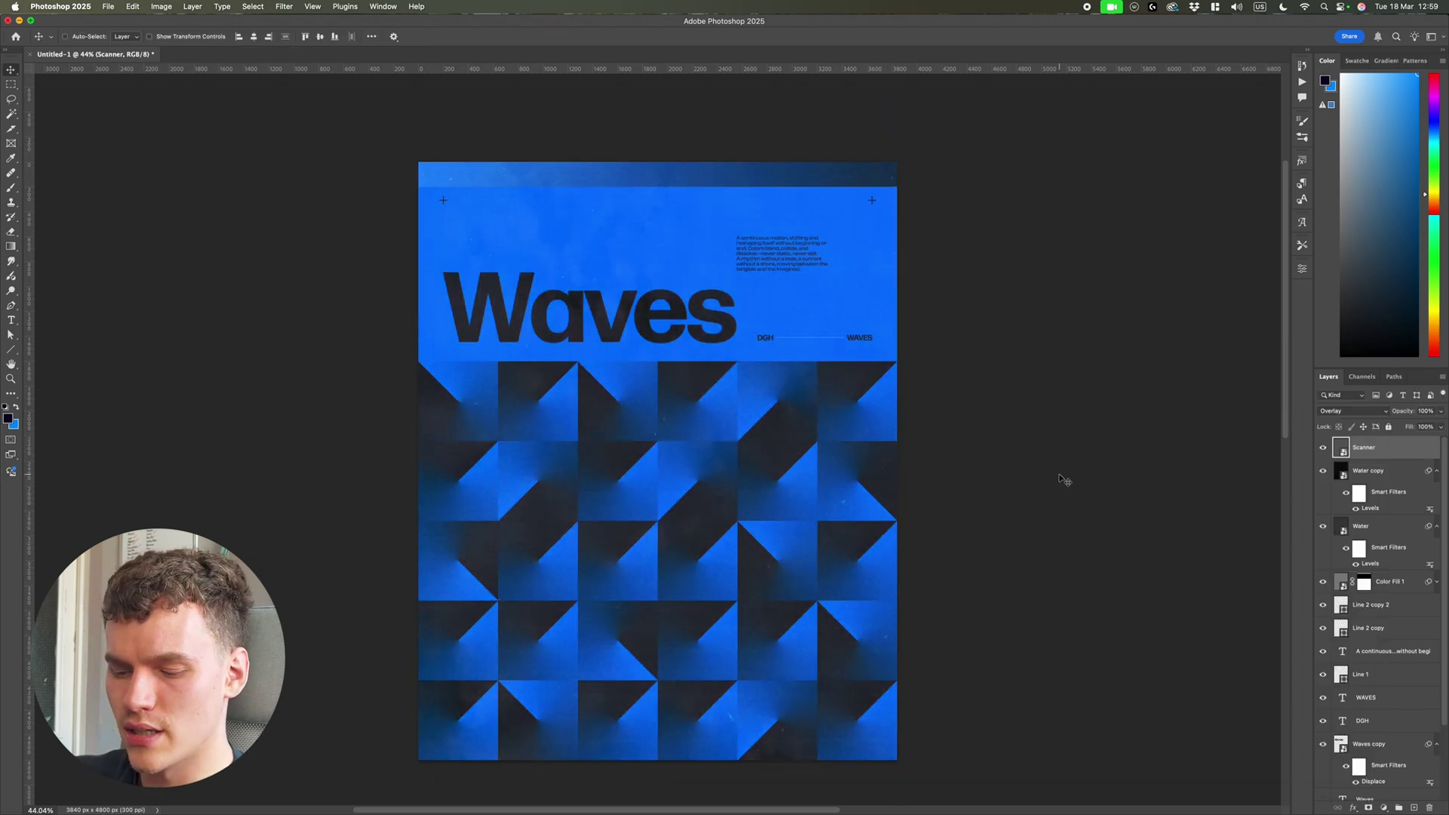
Add a Levels adjustment to the Scanner layer with shadow input 49 and midtones 2.46, checking the grain on the squares.
{"action": "key", "text": "super+l"}
{"action": "left_click_drag", "start_coordinate": [1146, 479], "coordinate": [1114, 476]}
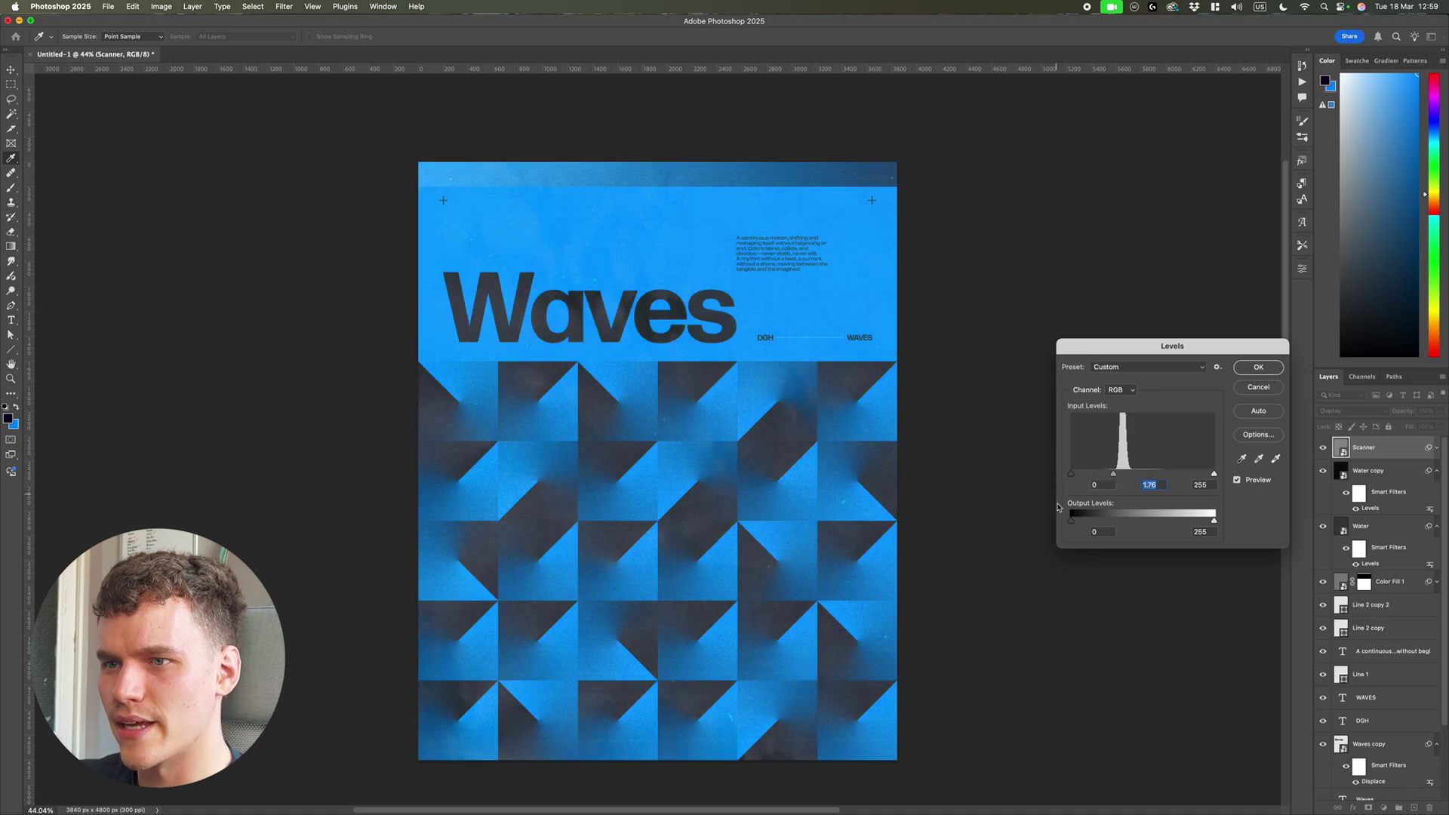
{"action": "scroll", "coordinate": [608, 487], "scroll_direction": "up", "scroll_amount": 5}
{"action": "scroll", "coordinate": [977, 473], "scroll_direction": "down", "scroll_amount": 5}
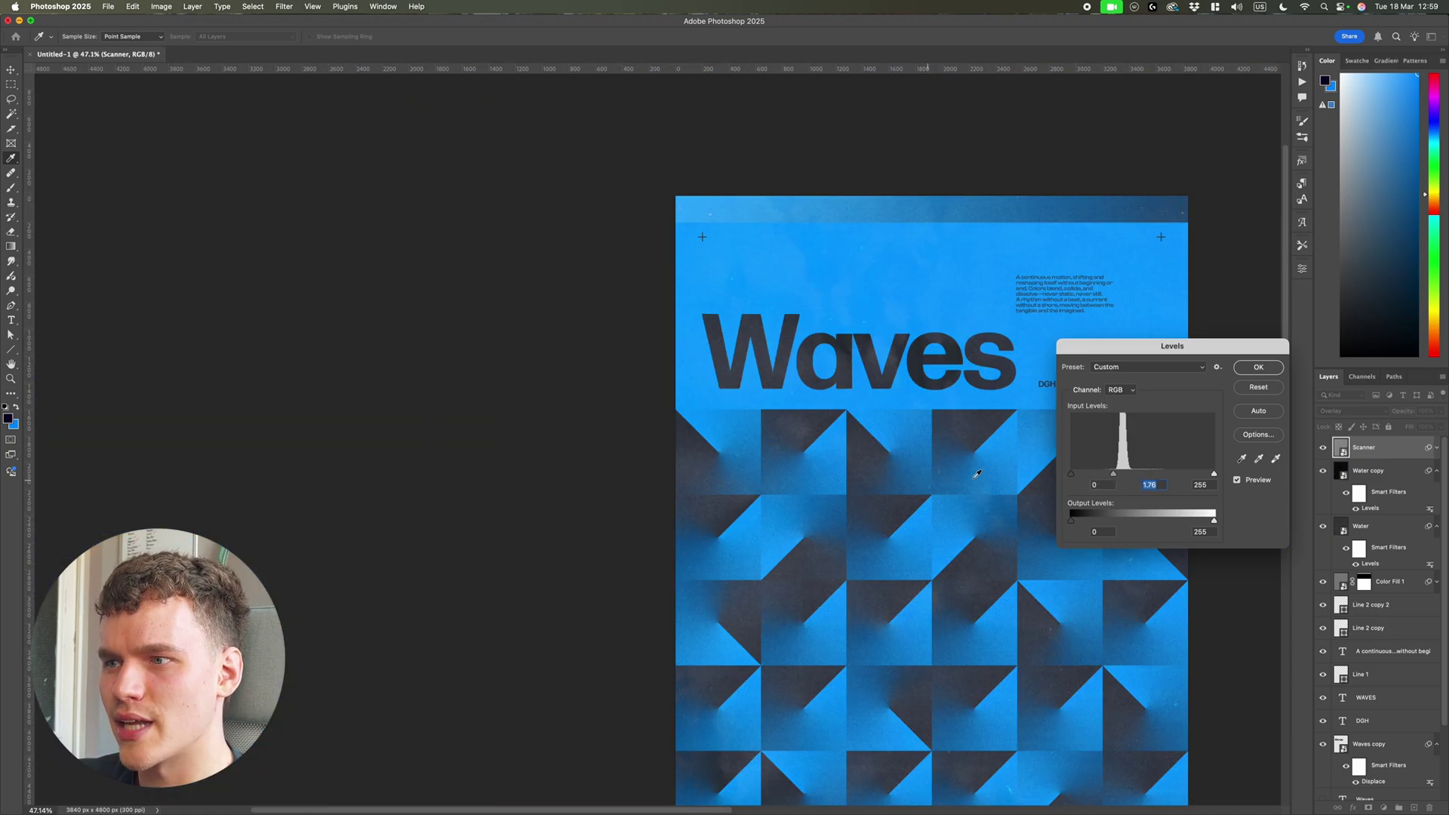
{"action": "scroll", "coordinate": [1019, 466], "scroll_direction": "up", "scroll_amount": 1}
{"action": "scroll", "coordinate": [1018, 466], "scroll_direction": "down", "scroll_amount": 1}
{"action": "scroll", "coordinate": [1018, 465], "scroll_direction": "up", "scroll_amount": 3}
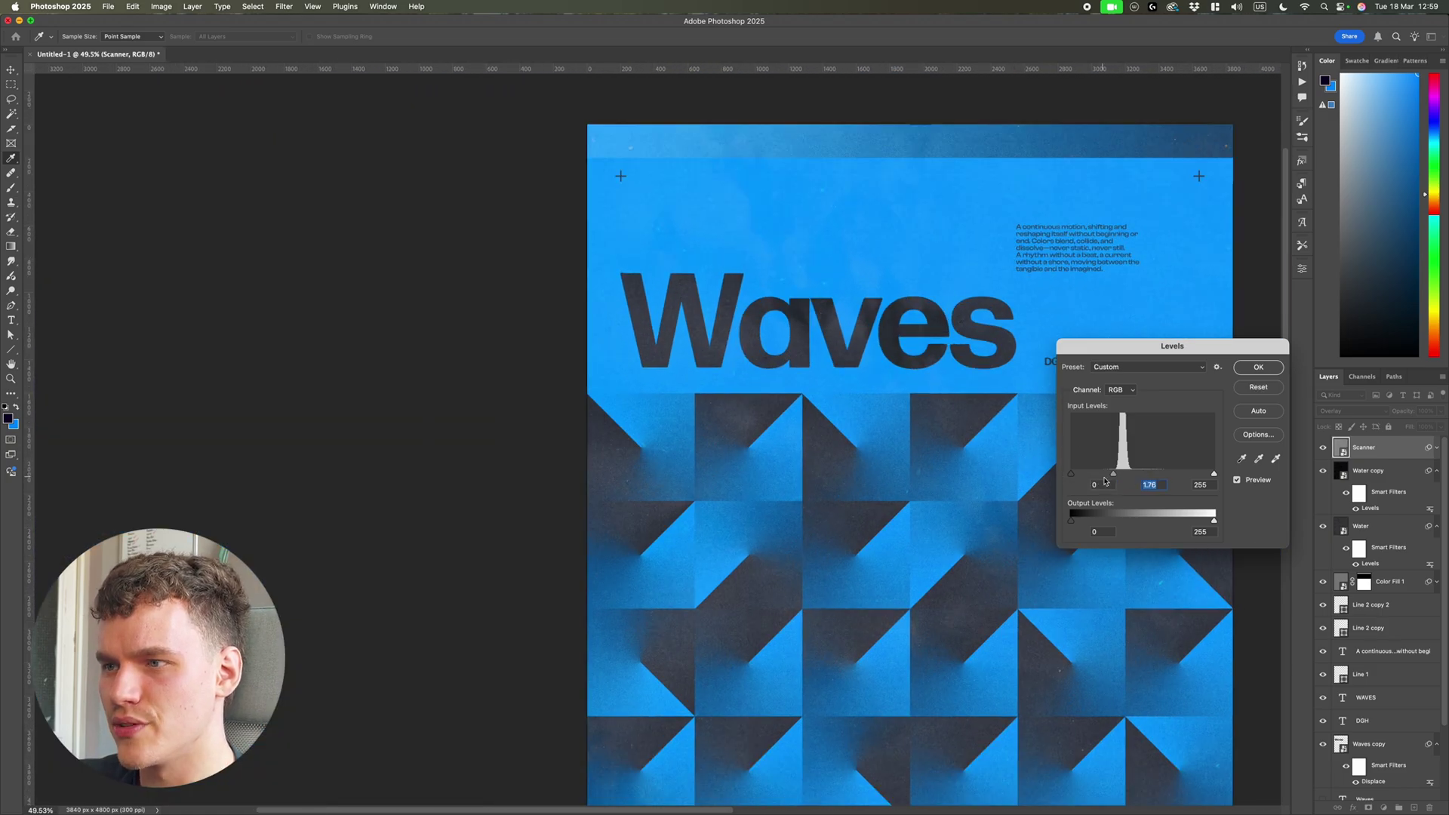
{"action": "left_click_drag", "start_coordinate": [1113, 474], "coordinate": [1100, 477]}
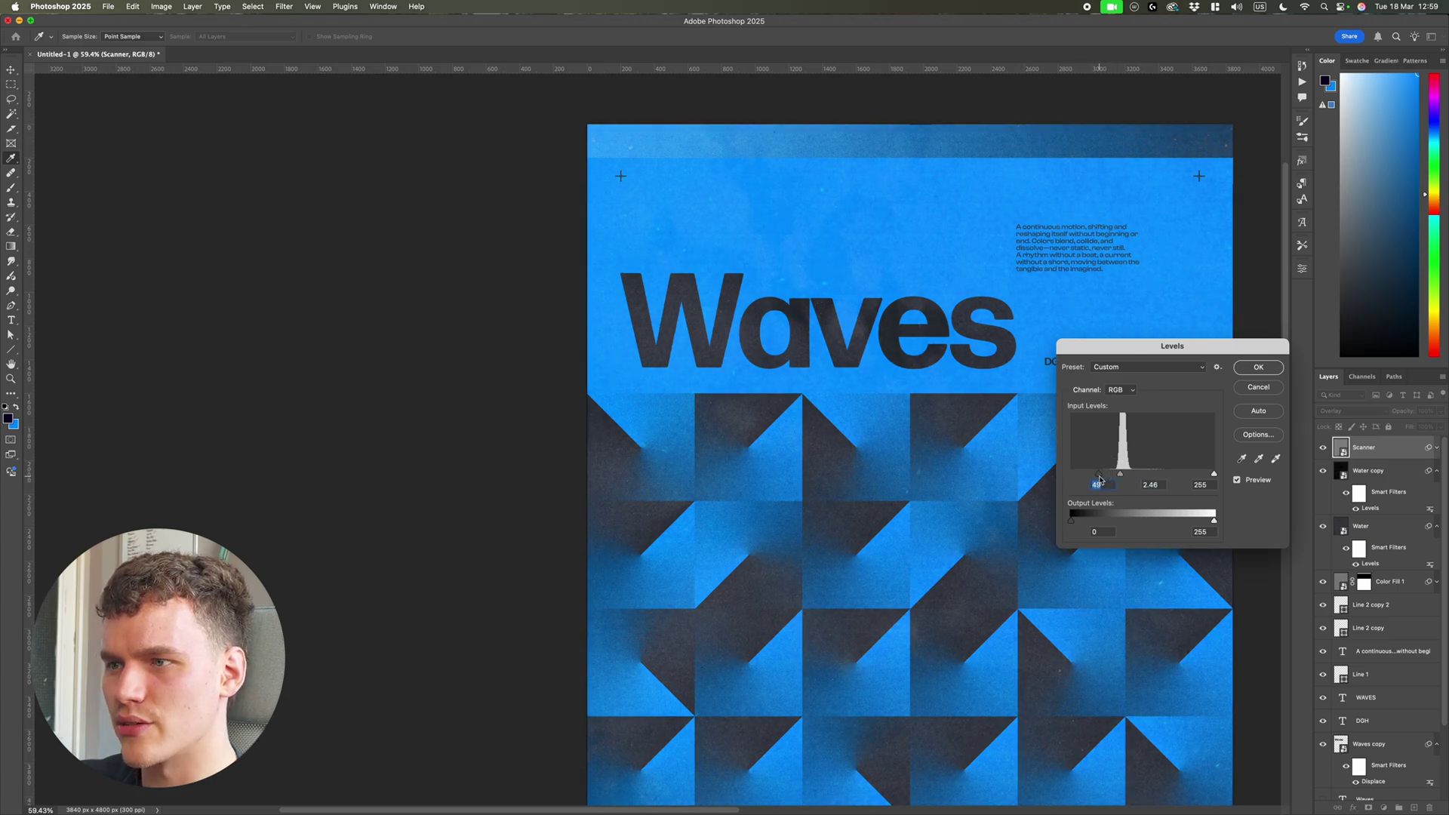
{"action": "scroll", "coordinate": [894, 543], "scroll_direction": "up", "scroll_amount": 5}
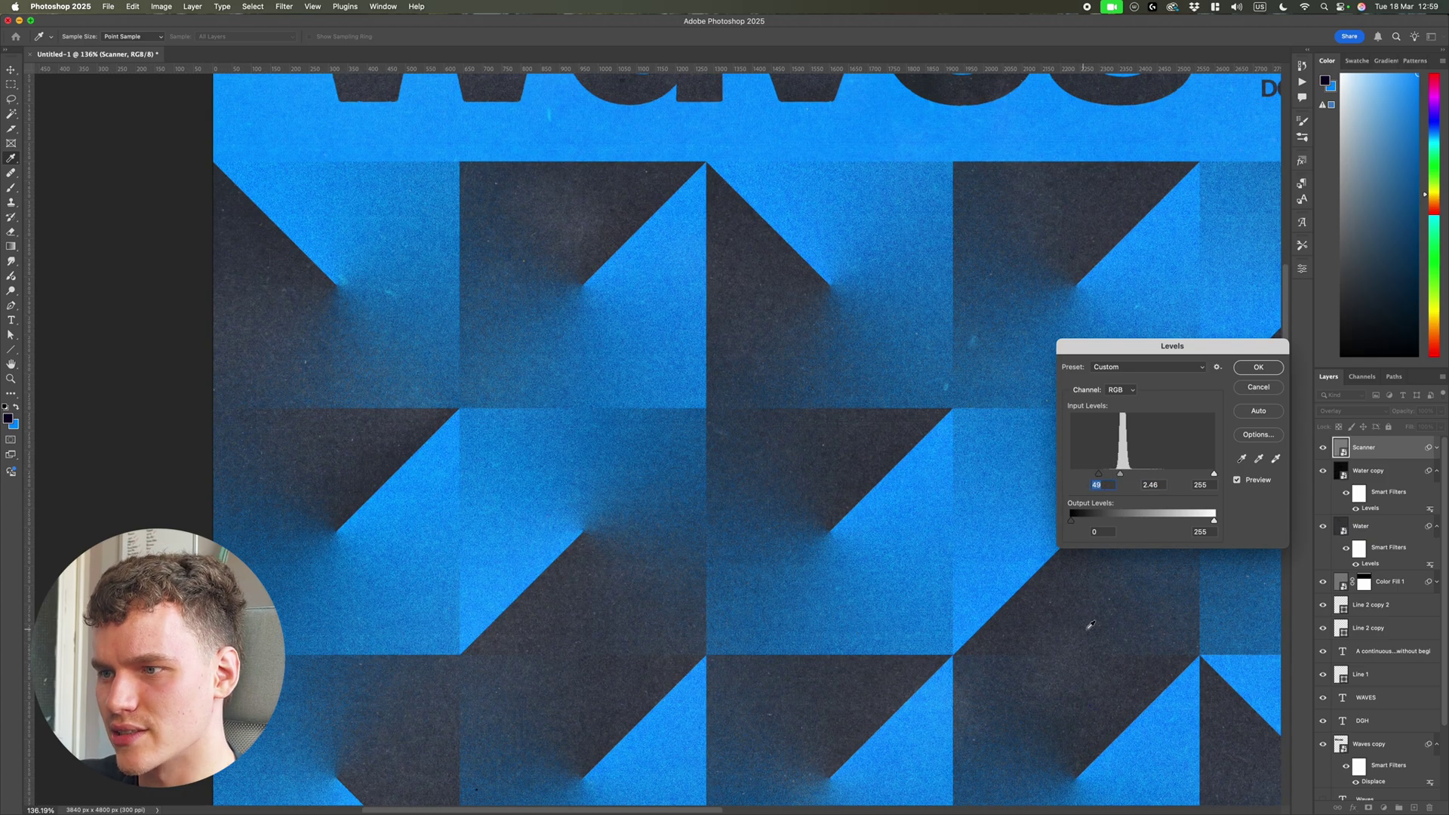
{"action": "scroll", "coordinate": [1032, 594], "scroll_direction": "down", "scroll_amount": 8}
{"action": "scroll", "coordinate": [1031, 595], "scroll_direction": "up", "scroll_amount": 5}
Refine the Scanner layer's Levels to midtones 2.82 with shadow input 49, inspect the title and apply the adjustment.
{"action": "left_click_drag", "start_coordinate": [1121, 475], "coordinate": [1120, 476]}
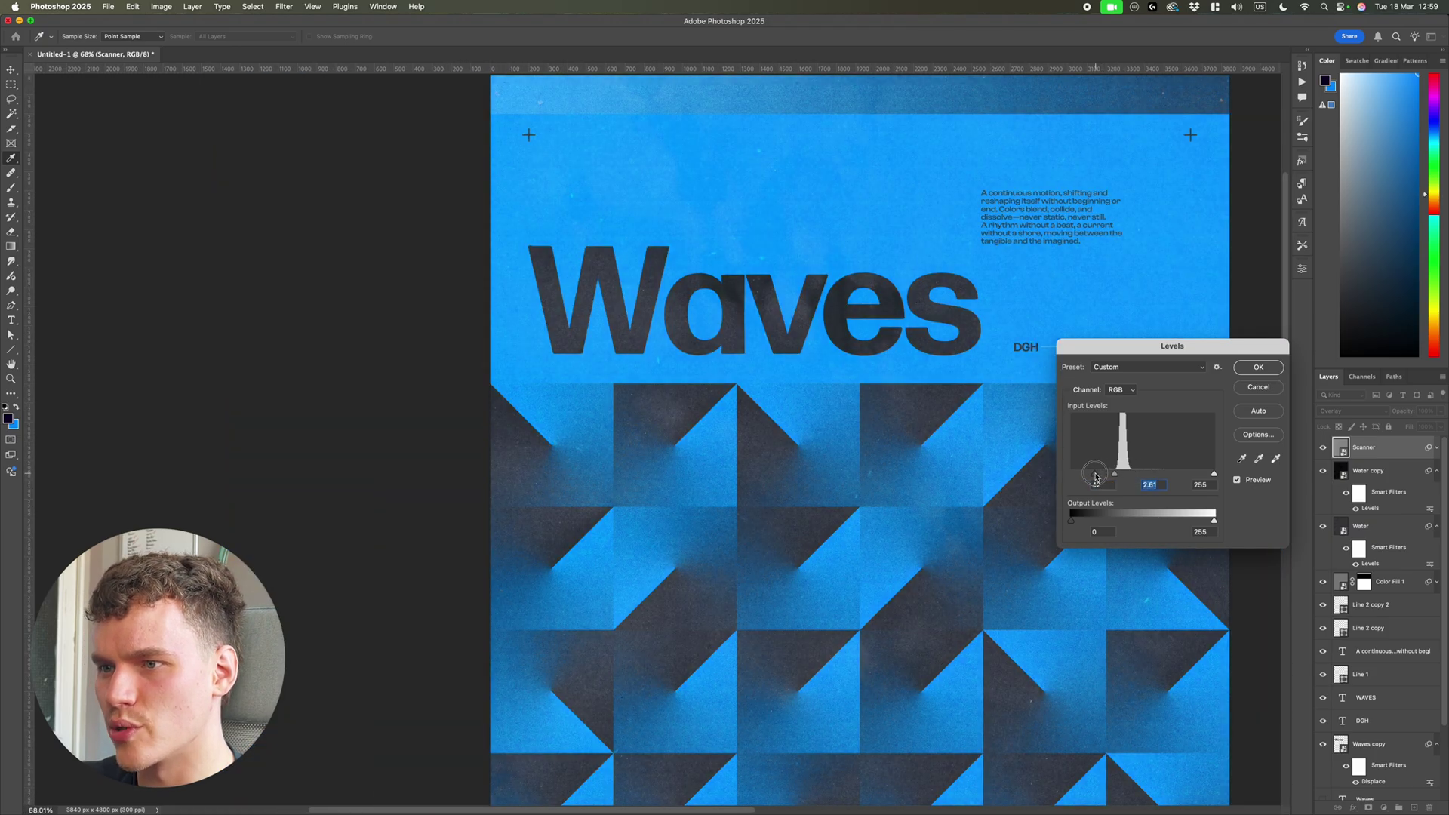
{"action": "left_click_drag", "start_coordinate": [1095, 477], "coordinate": [1124, 476]}
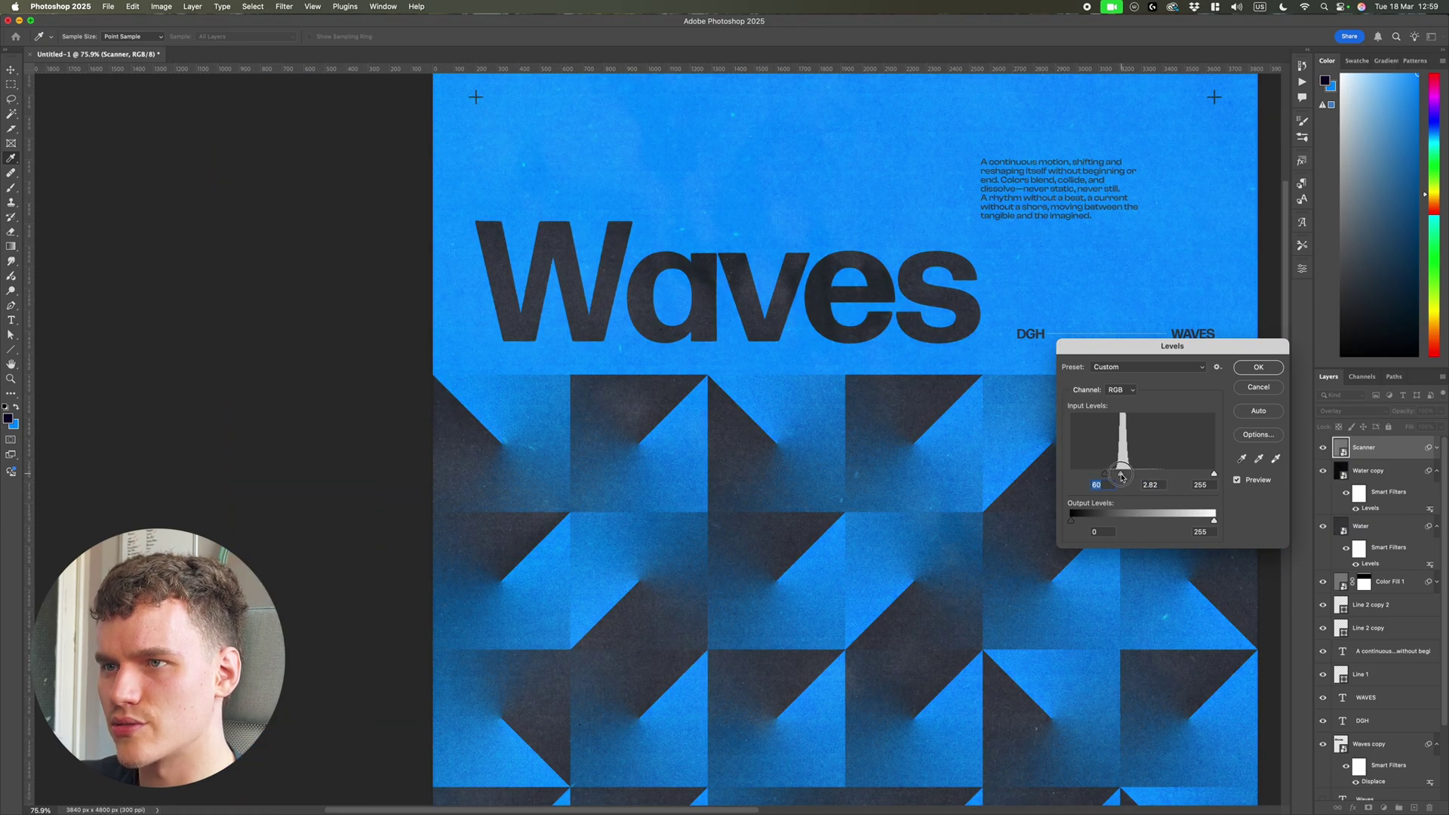
{"action": "scroll", "coordinate": [910, 443], "scroll_direction": "down", "scroll_amount": 8}
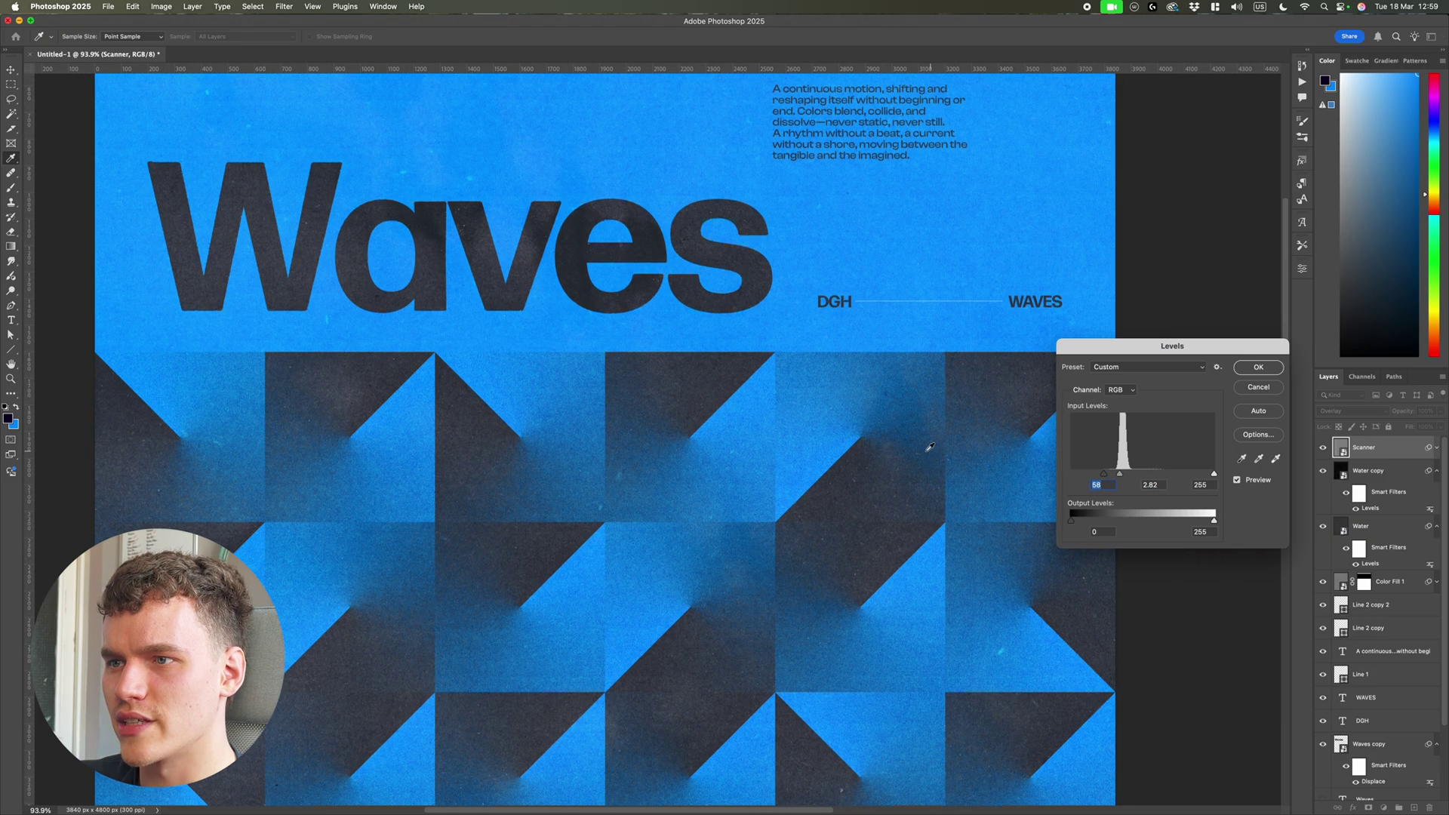
{"action": "scroll", "coordinate": [838, 430], "scroll_direction": "up", "scroll_amount": 3}
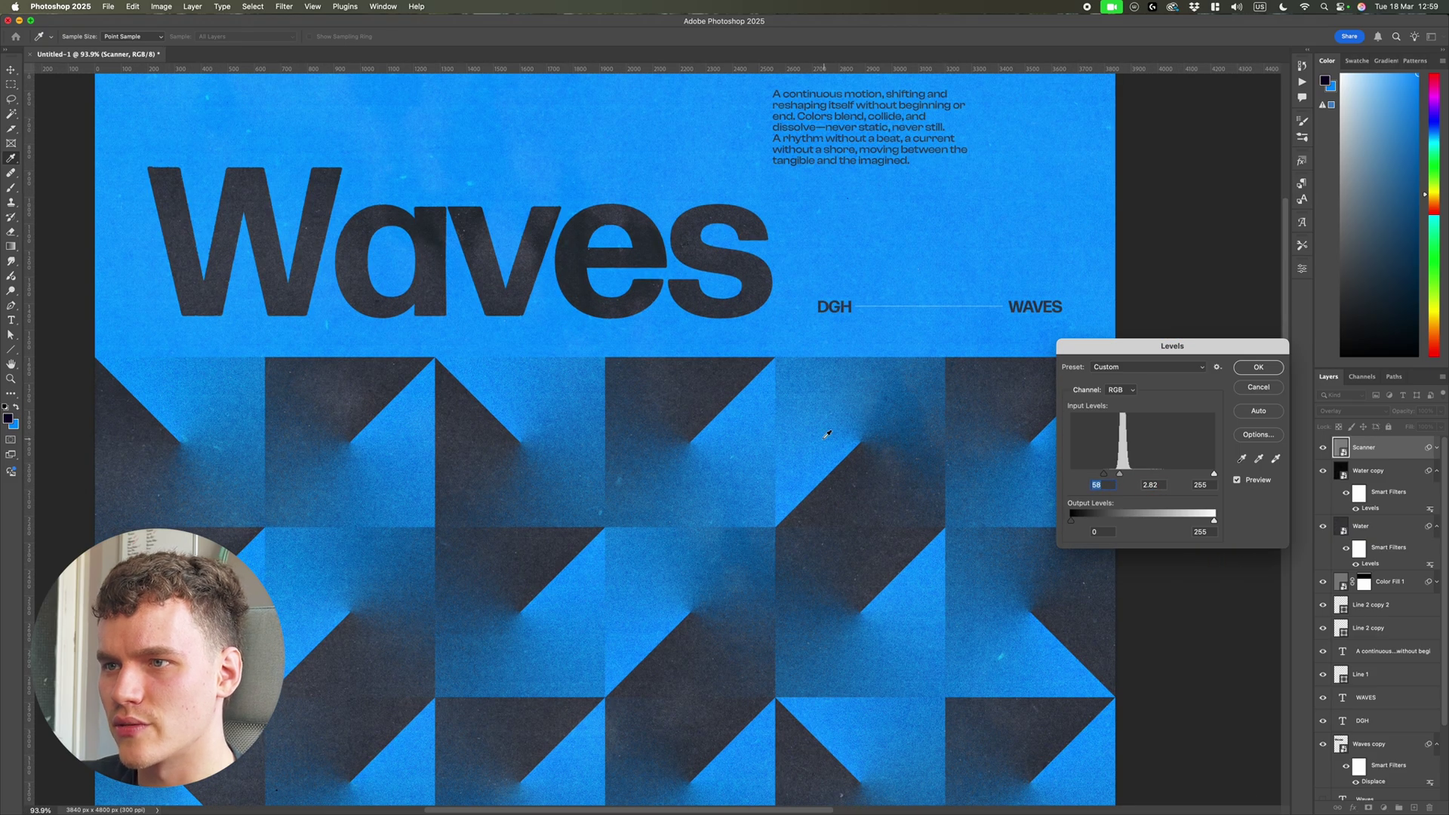
{"action": "scroll", "coordinate": [792, 377], "scroll_direction": "up", "scroll_amount": 4}
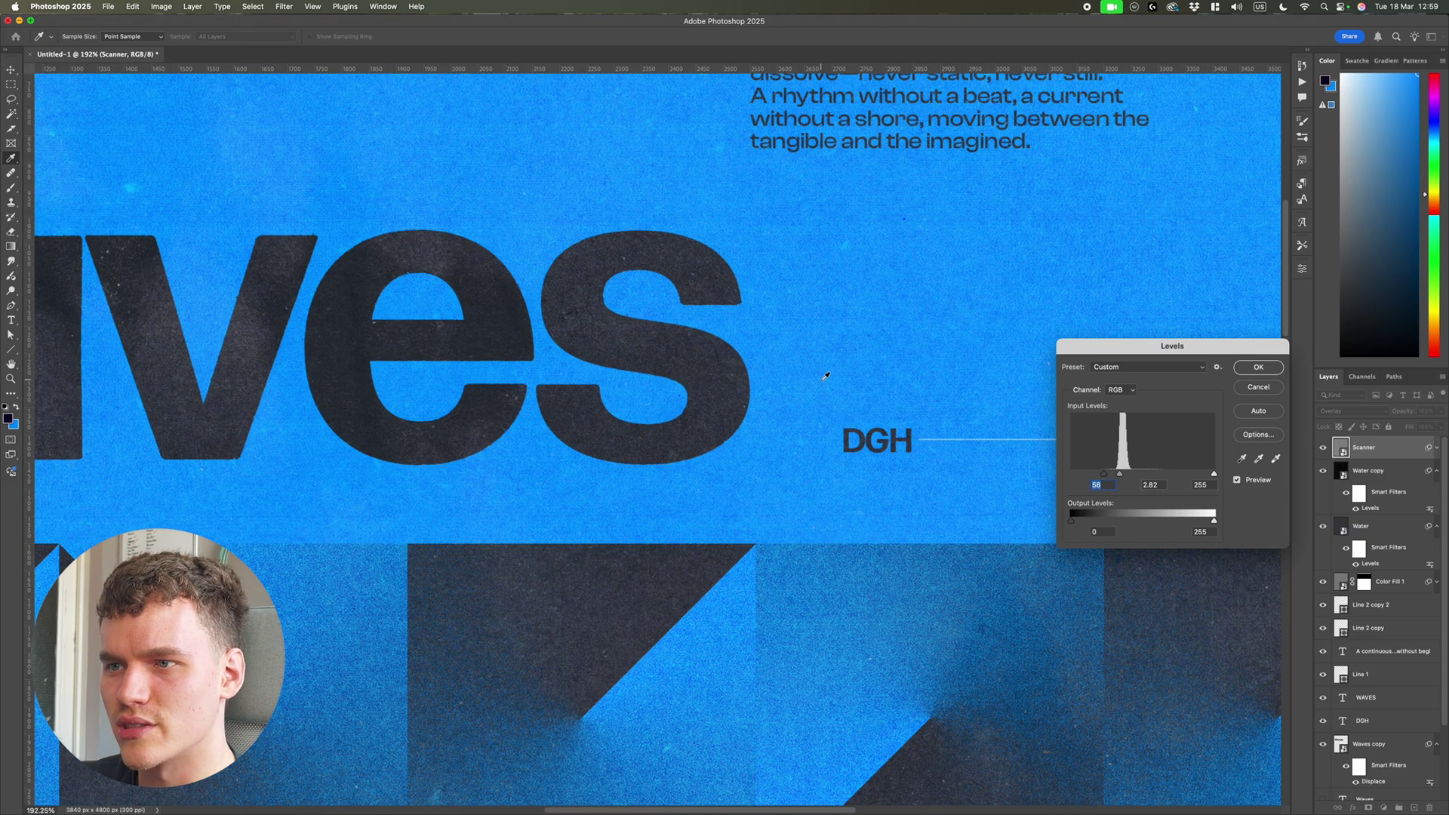
{"action": "scroll", "coordinate": [824, 398], "scroll_direction": "up", "scroll_amount": 1}
{"action": "scroll", "coordinate": [931, 386], "scroll_direction": "down", "scroll_amount": 2}
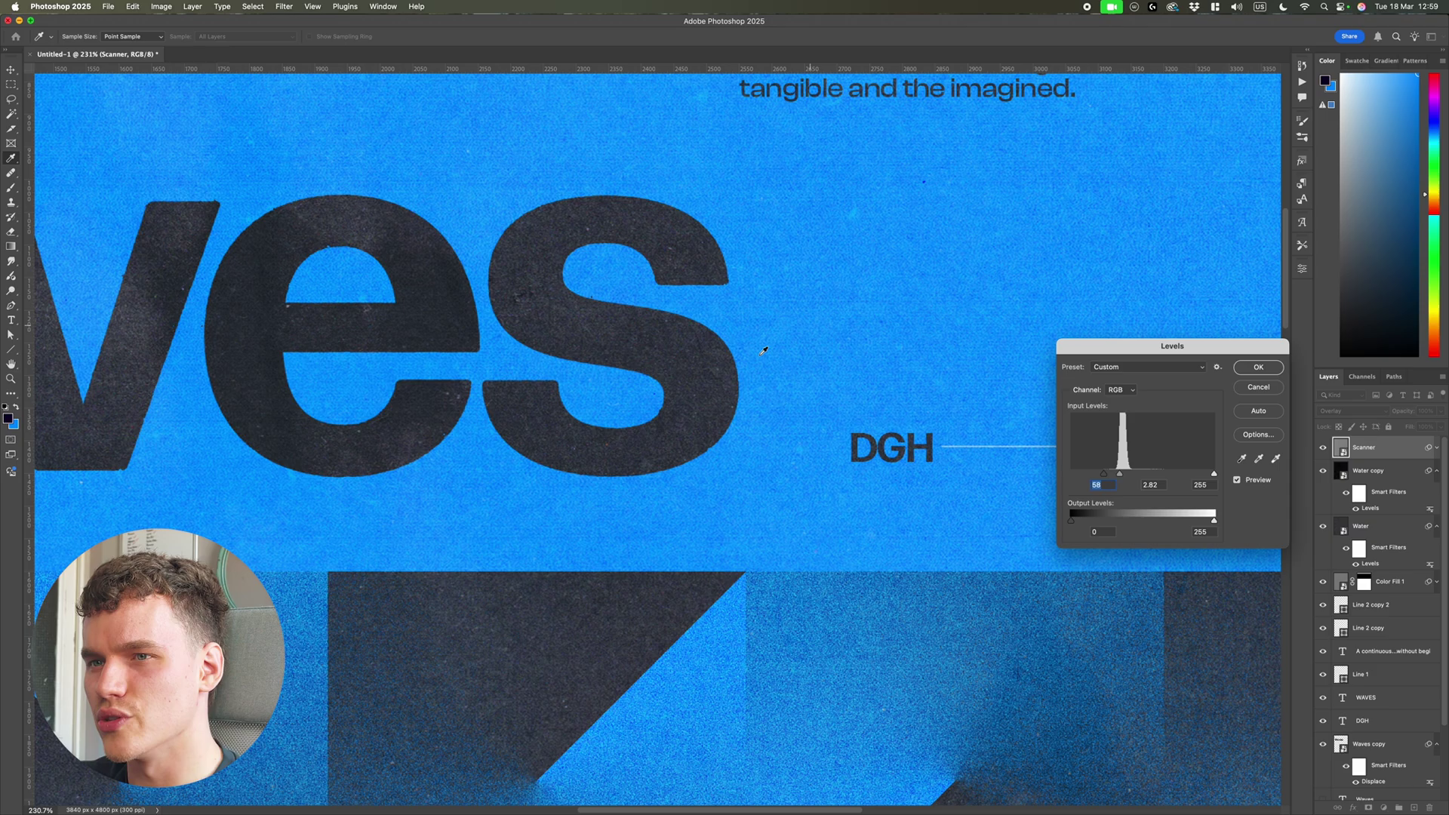
{"action": "scroll", "coordinate": [902, 449], "scroll_direction": "down", "scroll_amount": 4}
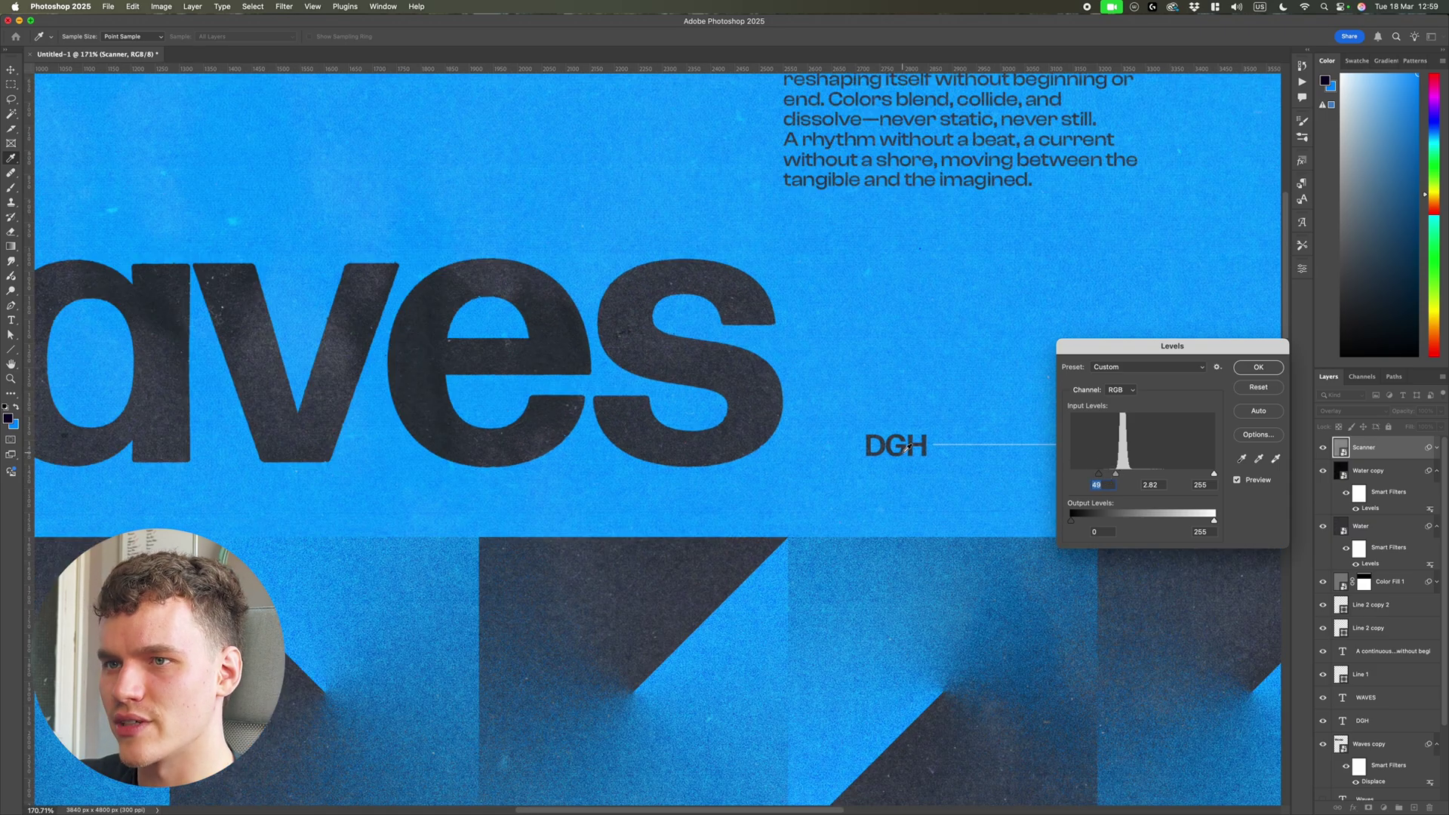
{"action": "key", "text": "Return"}
{"action": "key", "text": "super+0"}
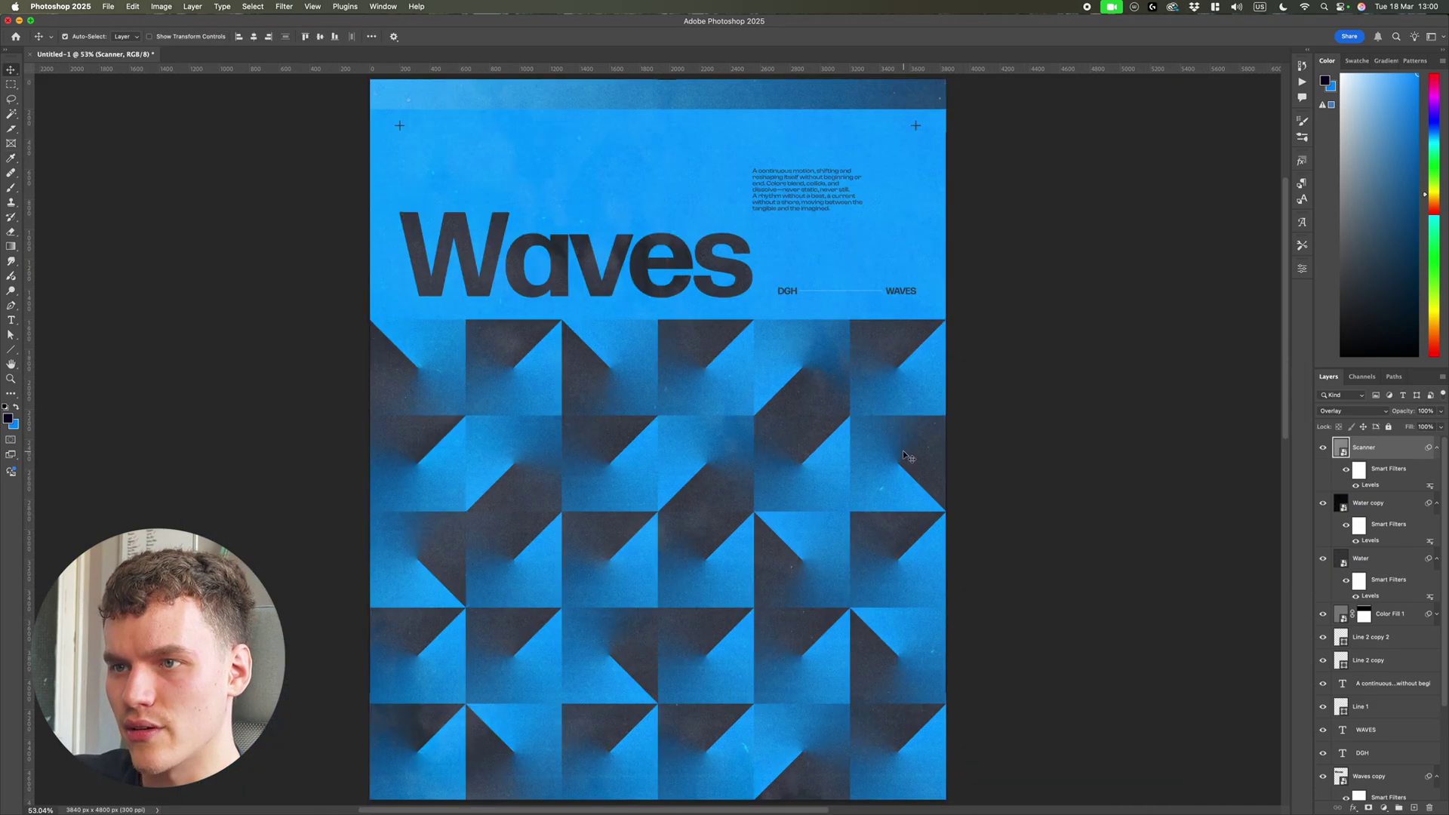